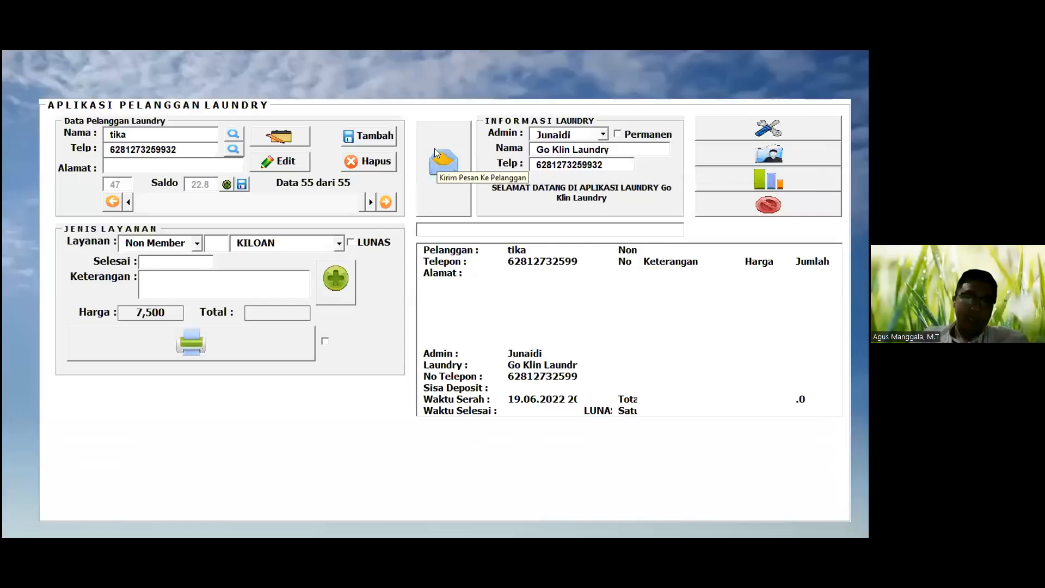
# Step: Browse through the customer records in the laundry application, moving between the last record and earlier ones
pyautogui.click(275, 206)
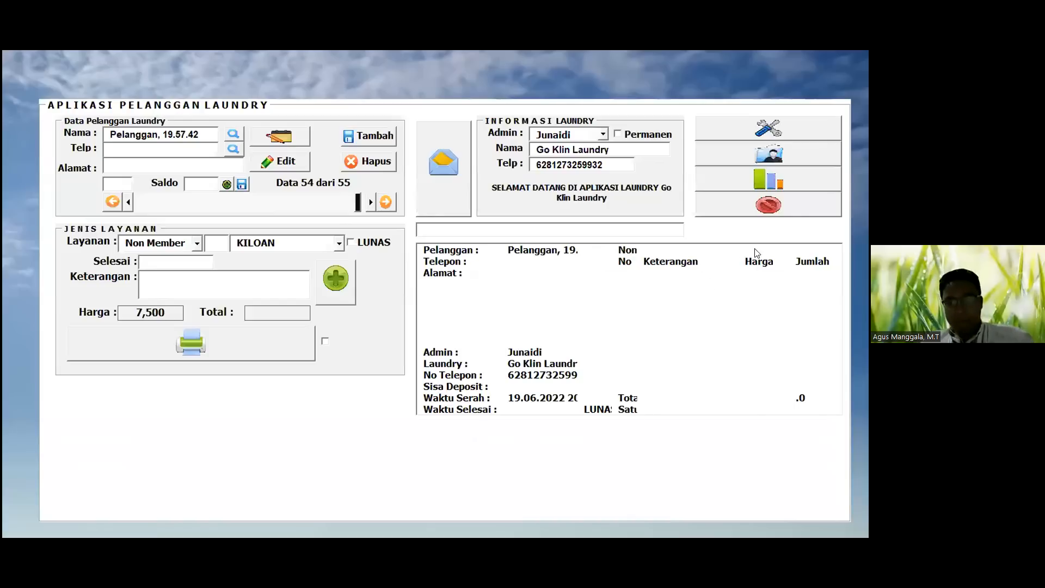
pyautogui.click(117, 201)
pyautogui.click(268, 198)
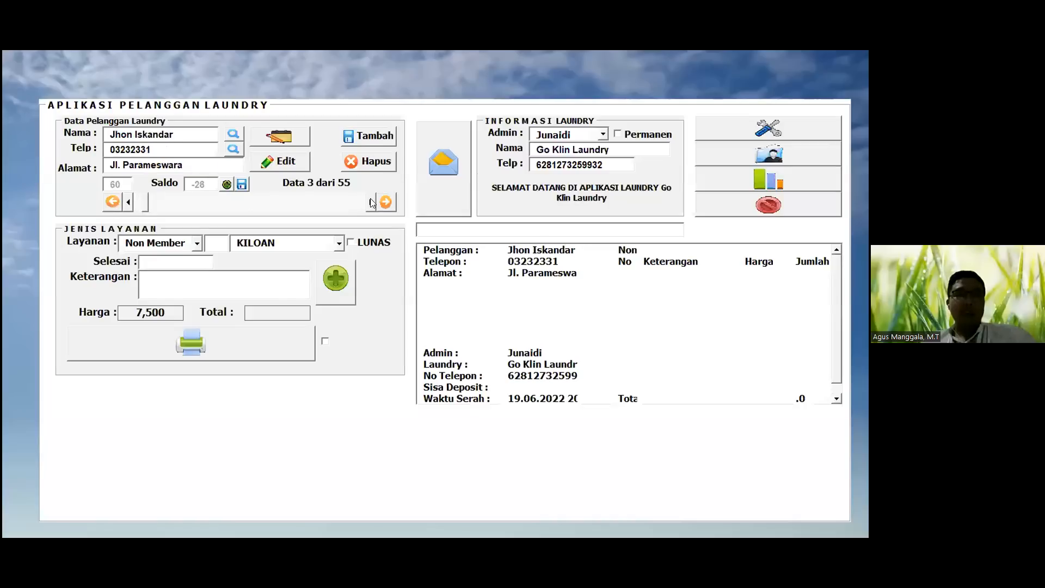
pyautogui.click(387, 203)
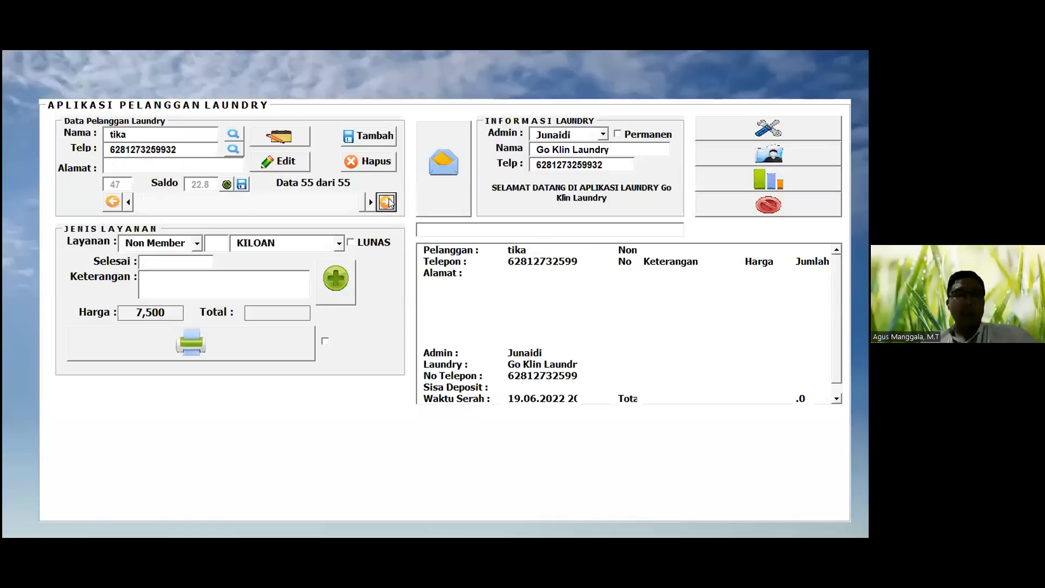
pyautogui.click(242, 206)
pyautogui.click(239, 206)
pyautogui.click(224, 203)
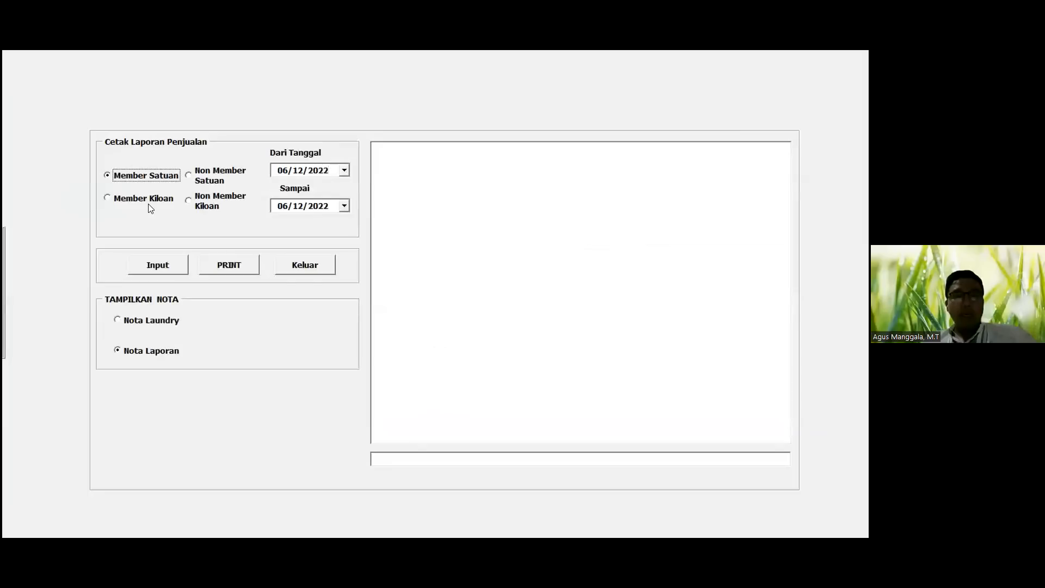
# Step: Print the Member Kiloan sales report for 06/12/2022 to 19/06/2022 and leave the report form
pyautogui.click(155, 201)
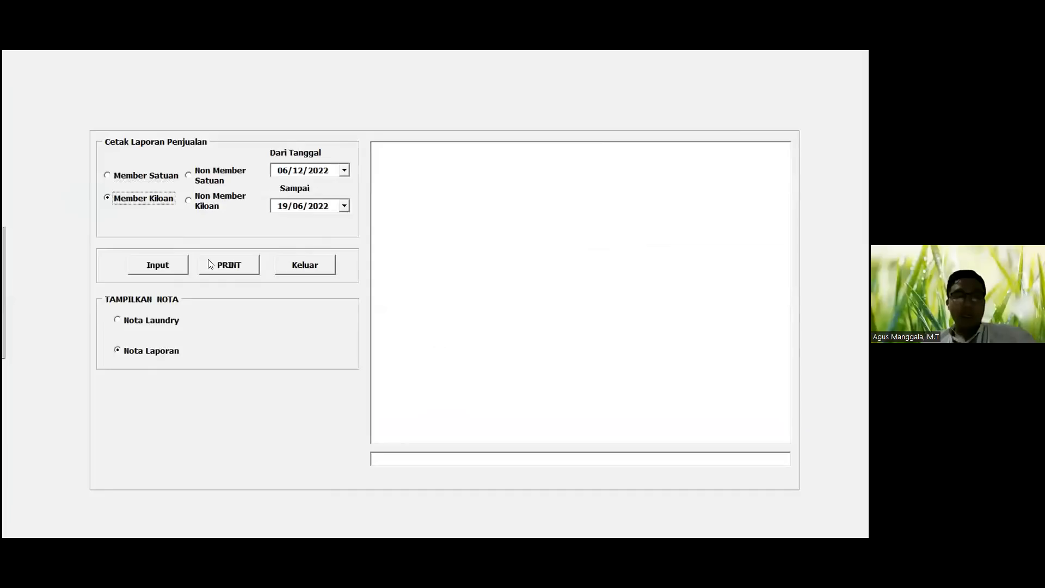
pyautogui.click(242, 259)
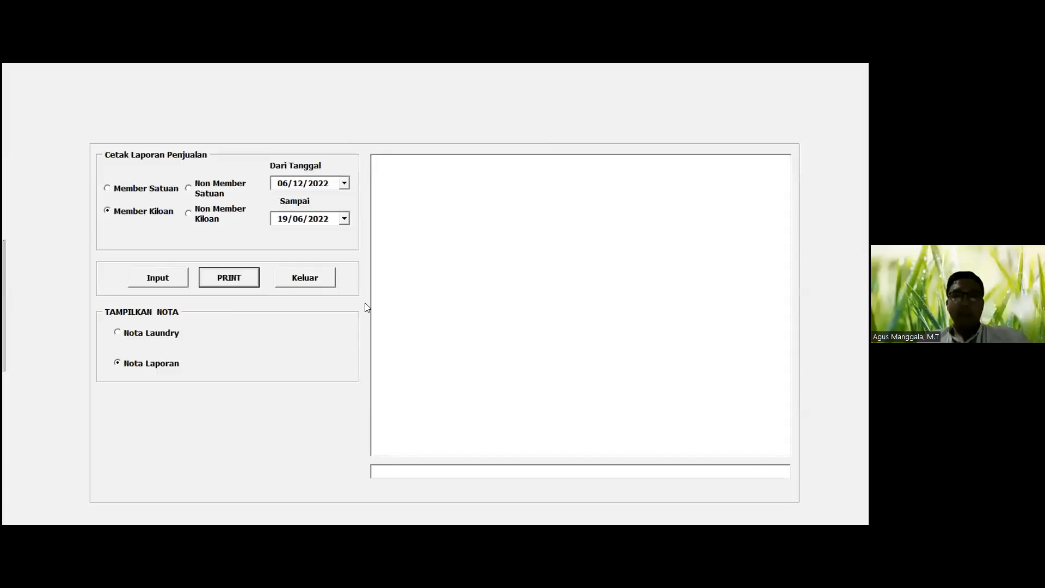
pyautogui.click(311, 283)
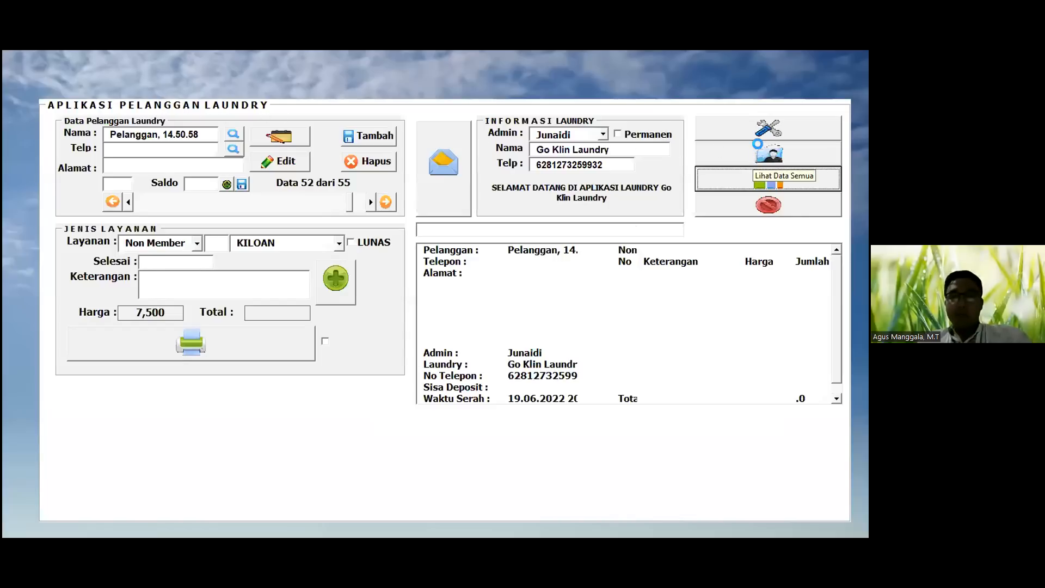
pyautogui.click(762, 139)
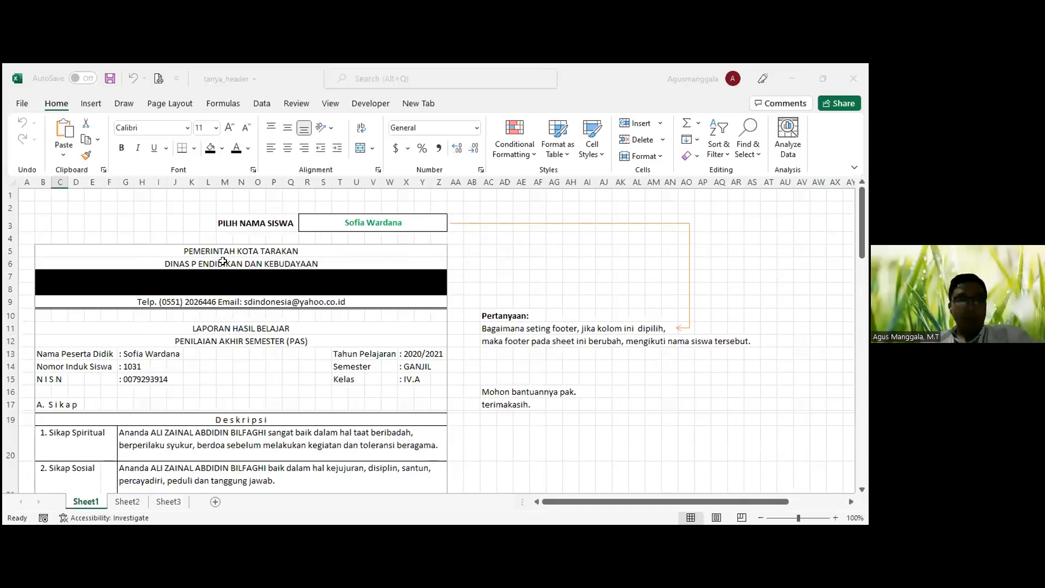
# Step: Examine the tanya_header report card on Sheet1, including the parent signature block, student details and the written footer question
pyautogui.scroll(-5, 138, 277)
pyautogui.scroll(-20, 138, 277)
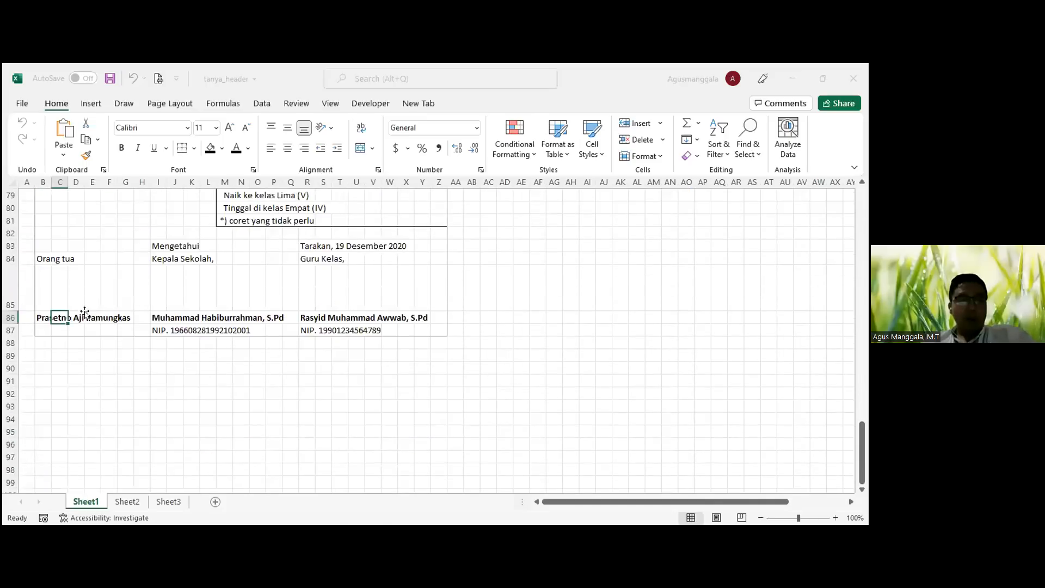
pyautogui.click(34, 319)
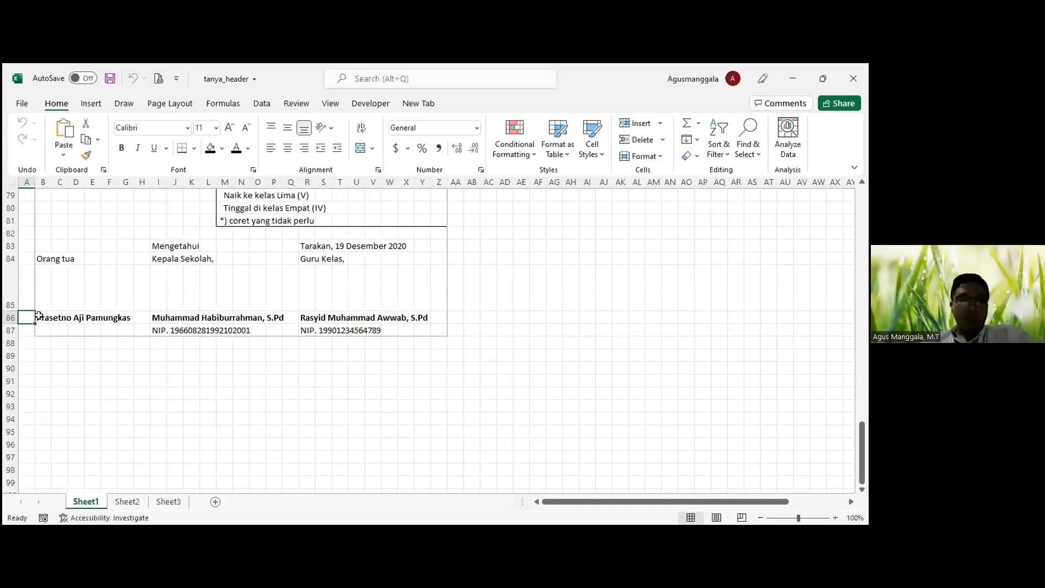
pyautogui.scroll(20, 47, 315)
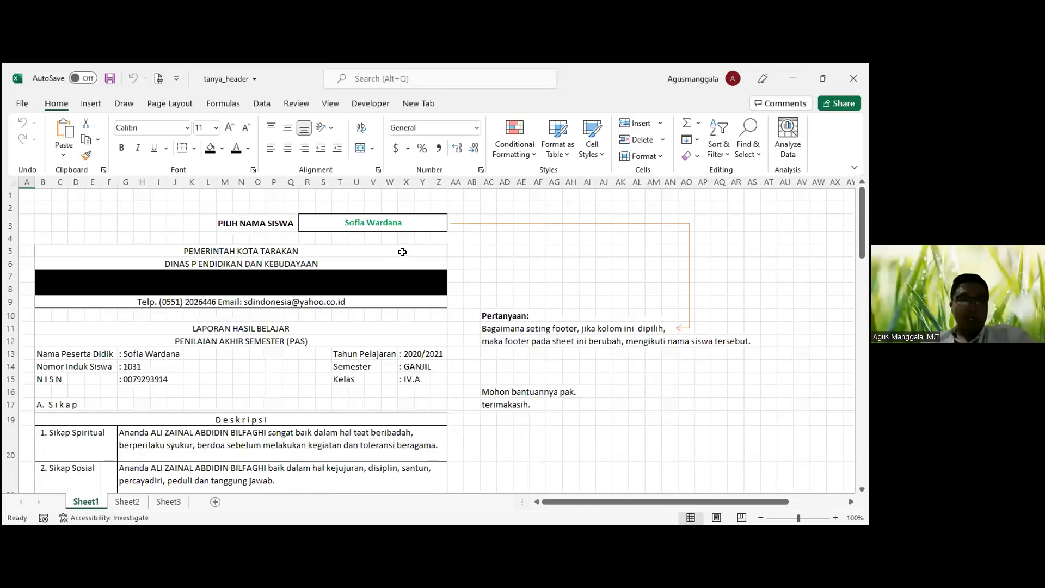
pyautogui.click(132, 353)
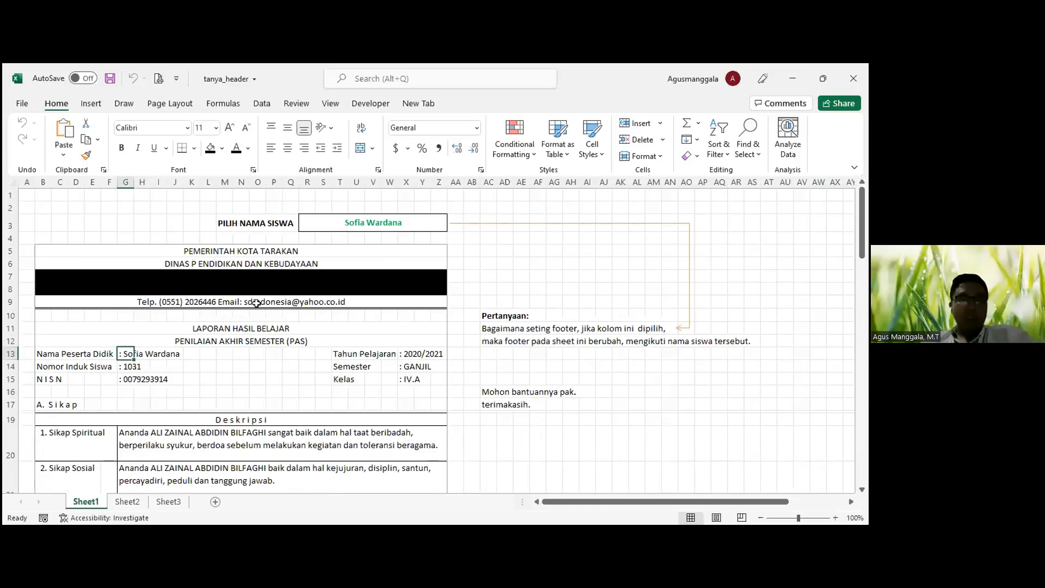
pyautogui.scroll(-1, 284, 305)
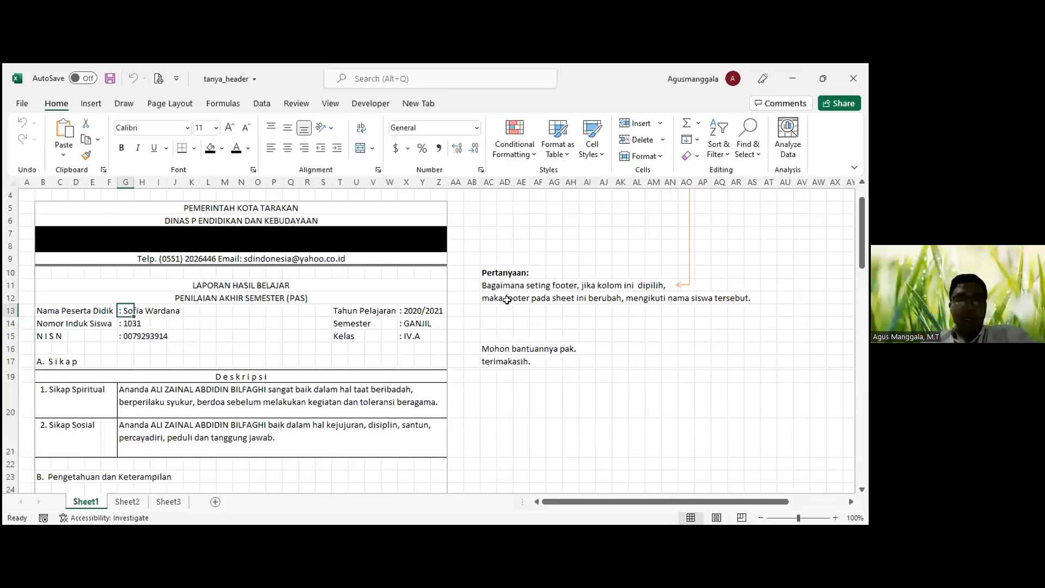
pyautogui.moveTo(486, 272)
pyautogui.mouseDown()
pyautogui.moveTo(506, 296)
pyautogui.moveTo(740, 301)
pyautogui.mouseUp()
pyautogui.click(666, 362)
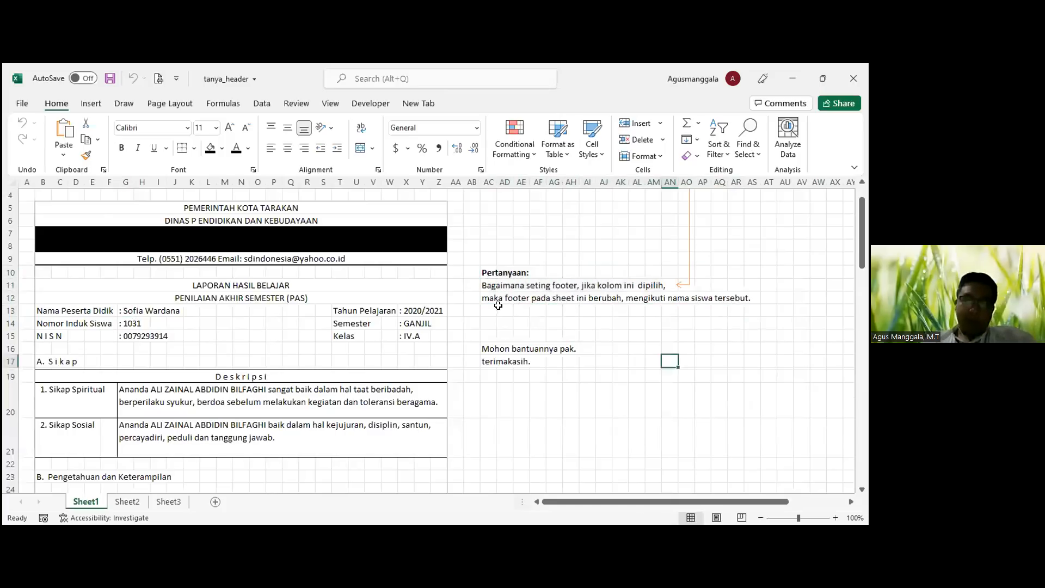
pyautogui.scroll(1, 498, 299)
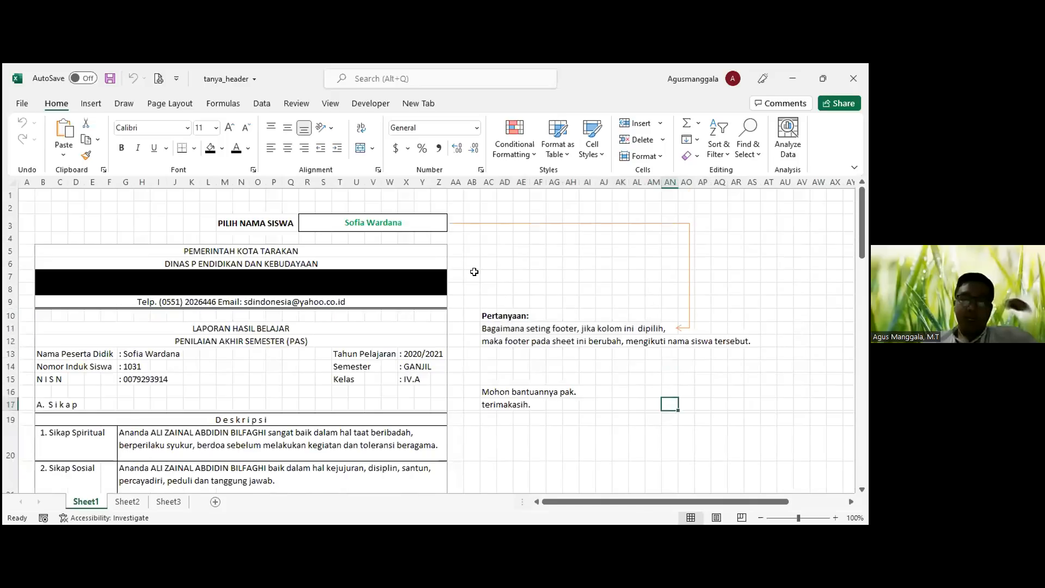
# Step: Choose a different student in the PILIH NAMA SISWA selection cell on Sheet1
pyautogui.click(336, 224)
pyautogui.click(453, 225)
pyautogui.click(401, 252)
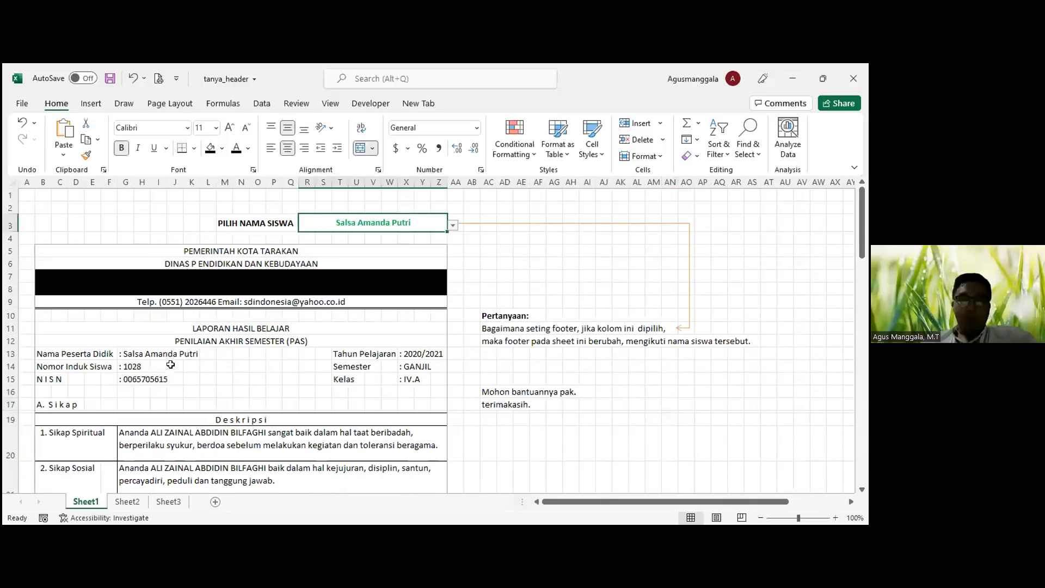
# Step: Check the selected student's name, number and NISN fields and the rest of the report card down to the signatures
pyautogui.click(128, 355)
pyautogui.scroll(-15, 181, 386)
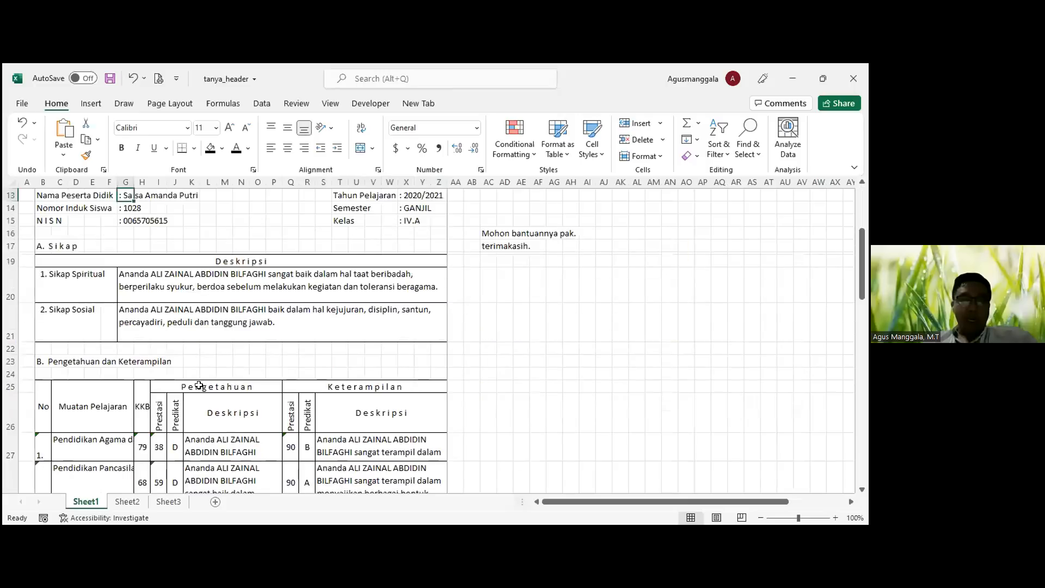
pyautogui.scroll(-8, 182, 386)
pyautogui.scroll(1, 63, 429)
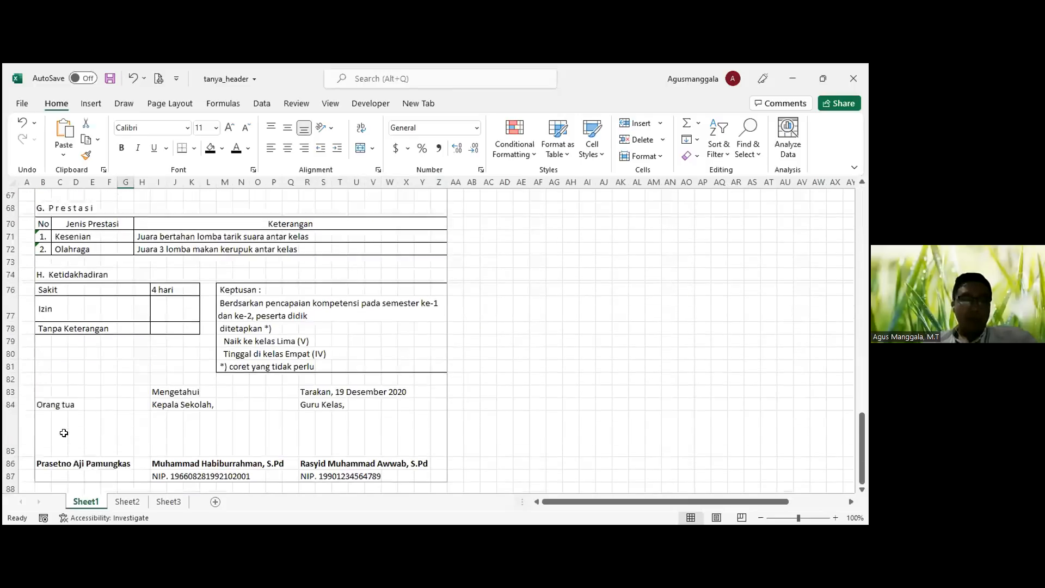
pyautogui.scroll(20, 64, 432)
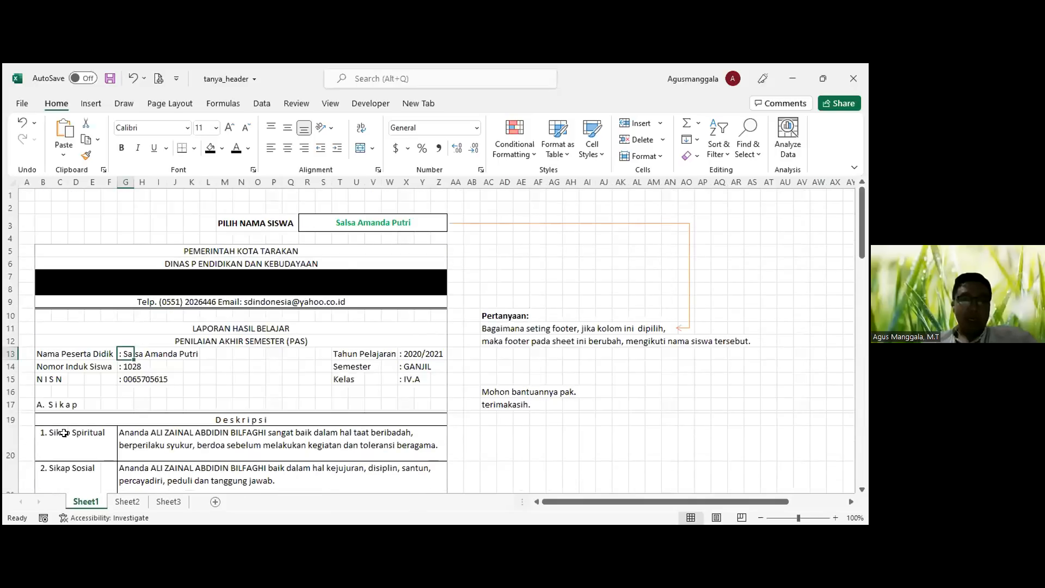
pyautogui.click(396, 221)
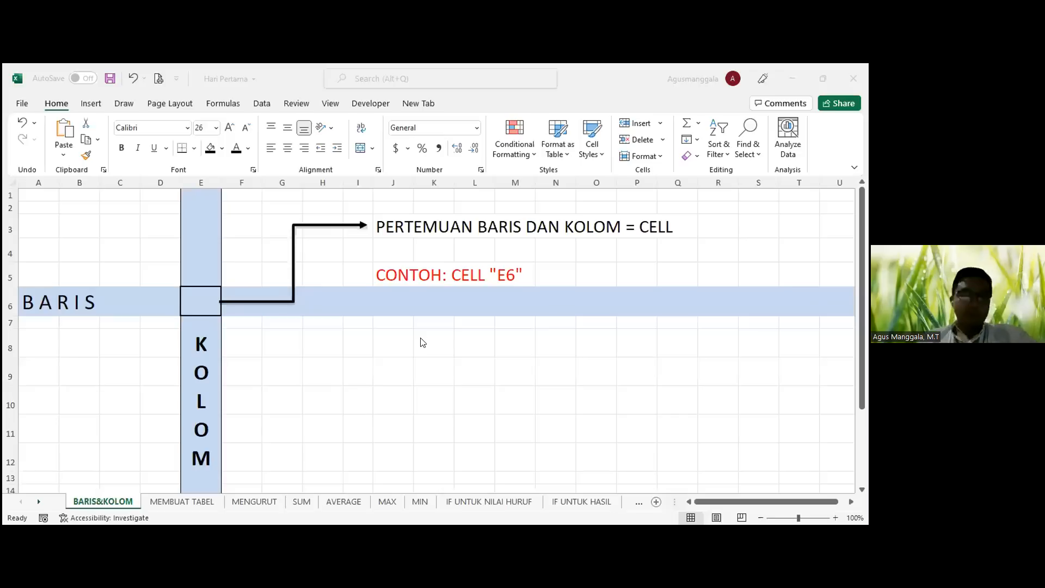
# Step: In the Hari Pertama workbook, examine the BARIS&KOLOM sheet's row and column illustration, including cell E6 and row 1
pyautogui.click(355, 308)
pyautogui.scroll(-1, 355, 308)
pyautogui.scroll(1, 356, 308)
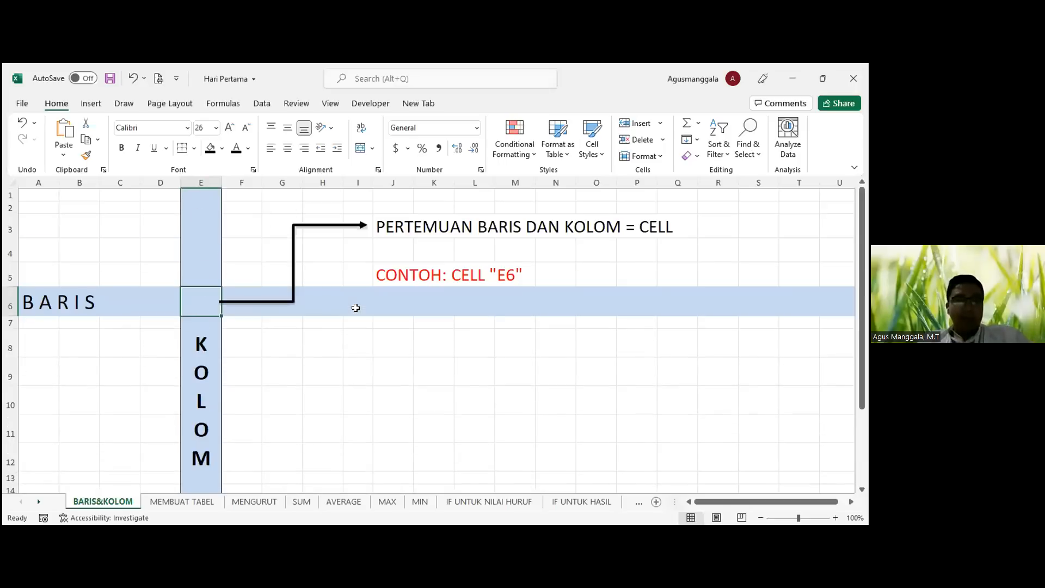
pyautogui.click(270, 337)
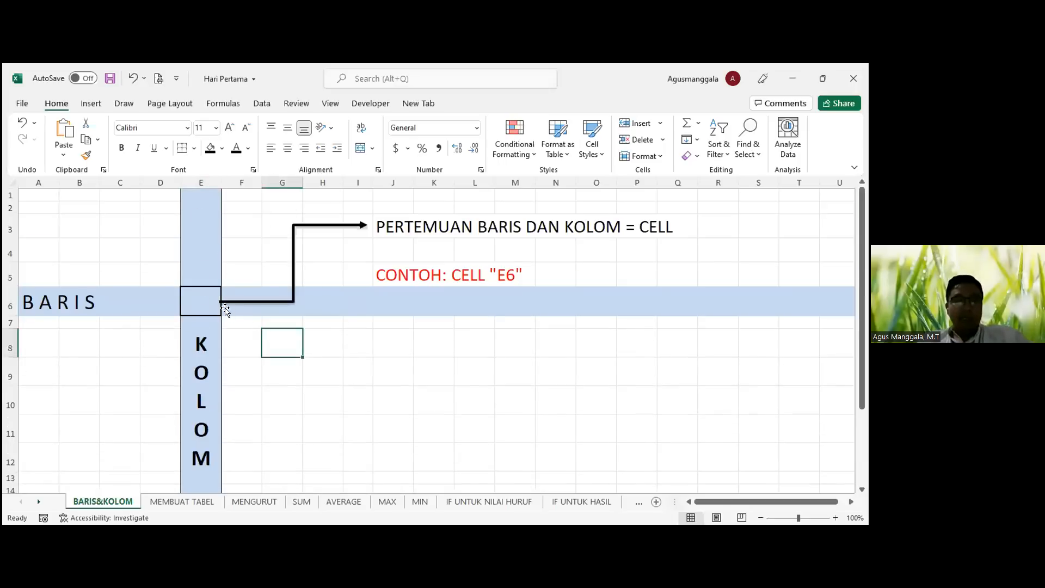
pyautogui.click(201, 296)
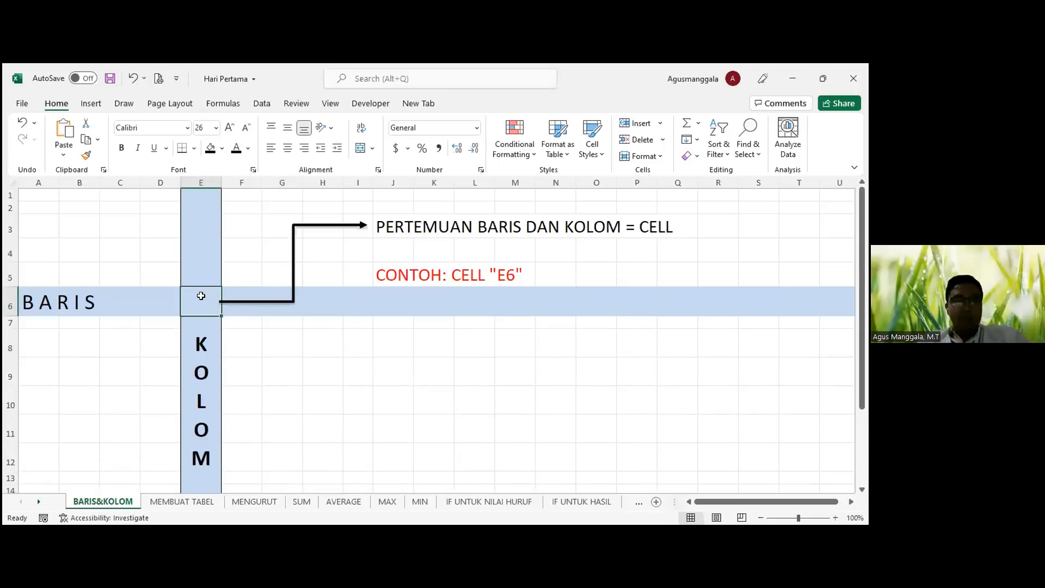
pyautogui.click(258, 453)
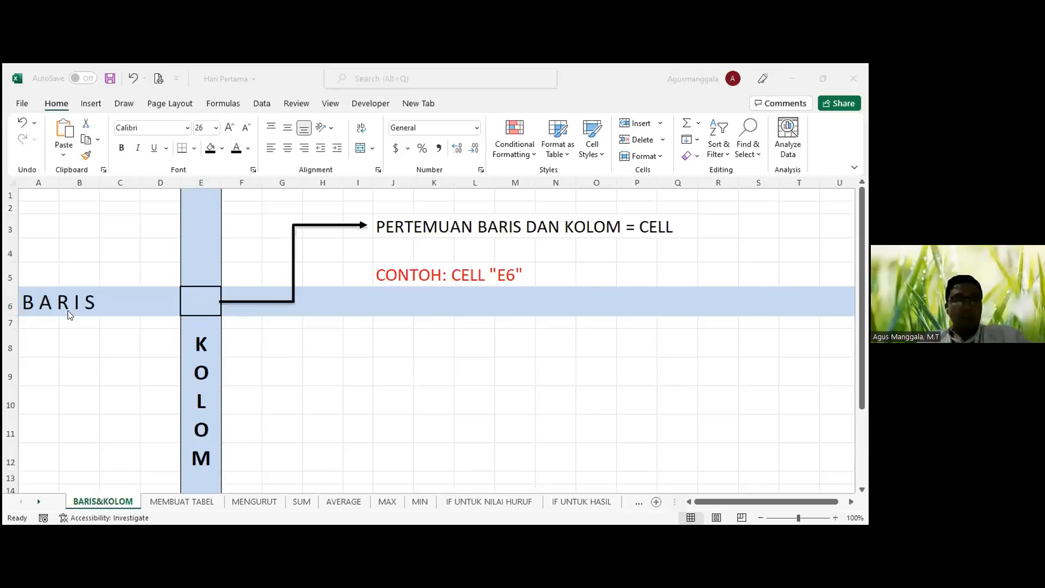
pyautogui.click(194, 272)
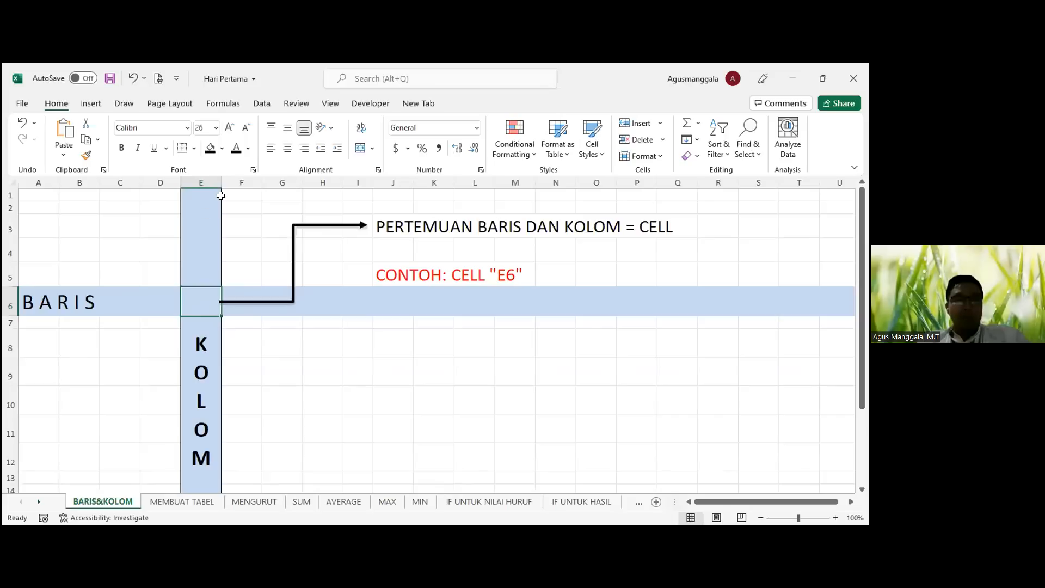
pyautogui.click(8, 194)
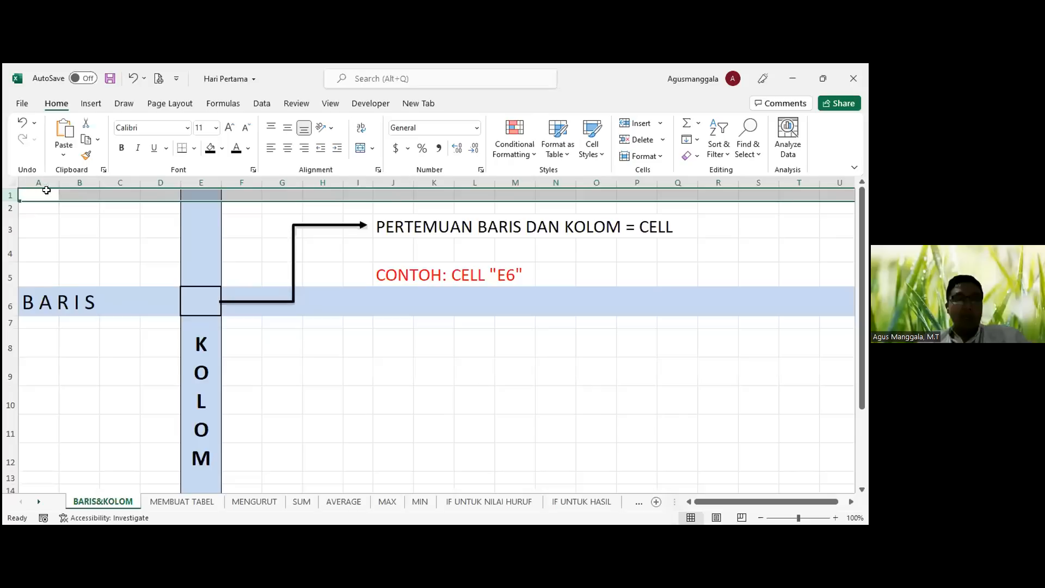
pyautogui.click(164, 217)
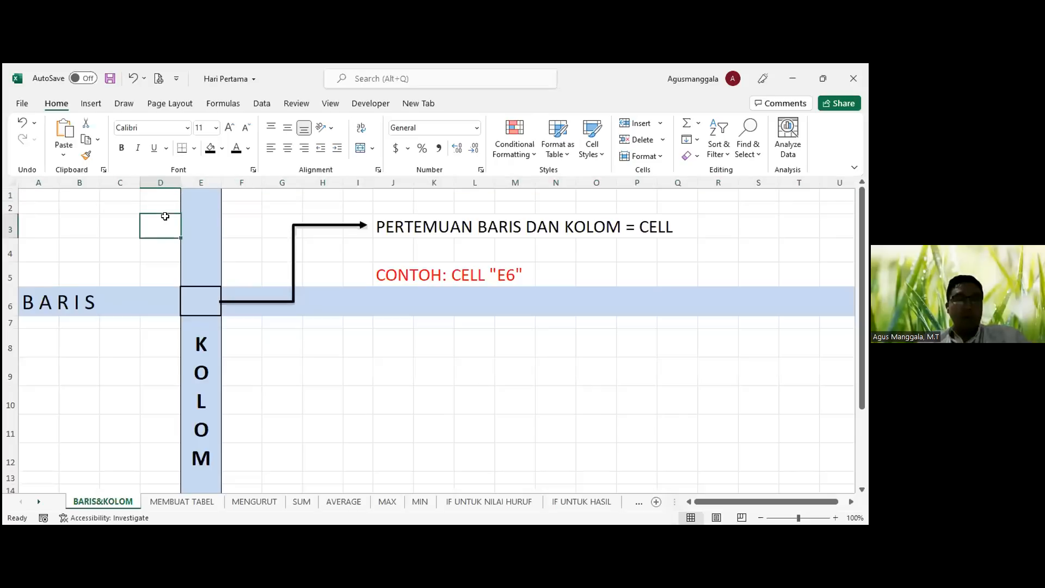
# Step: Enable the Show formula bar option in the advanced display settings and save the Hari Pertama workbook
pyautogui.click(24, 104)
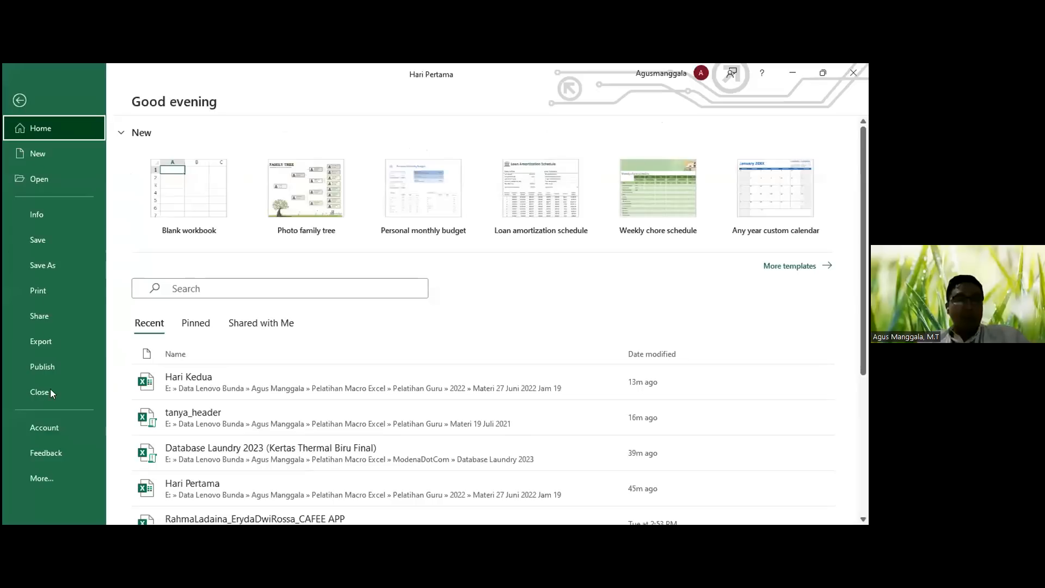
pyautogui.click(35, 476)
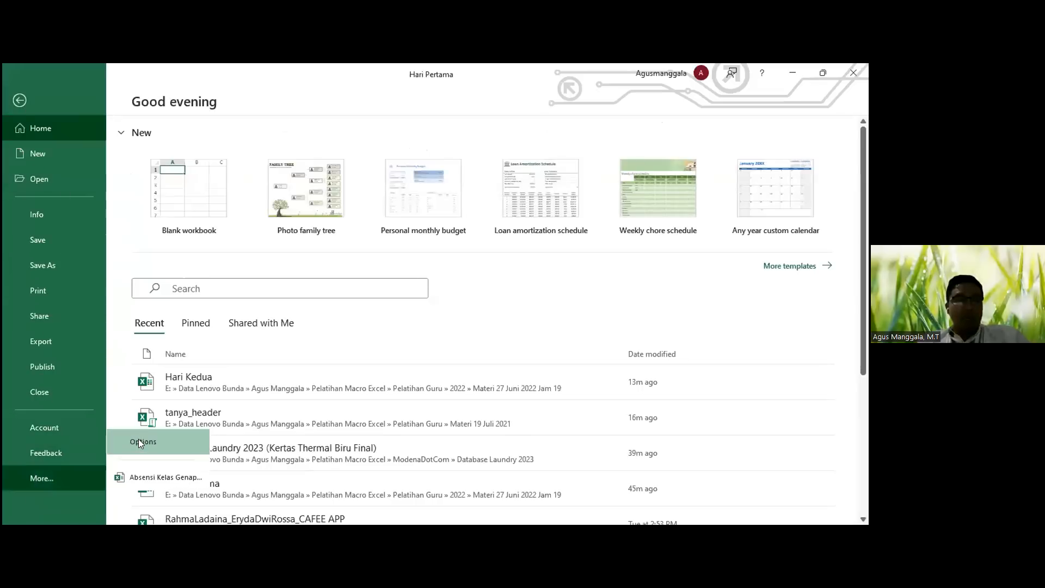
pyautogui.click(212, 231)
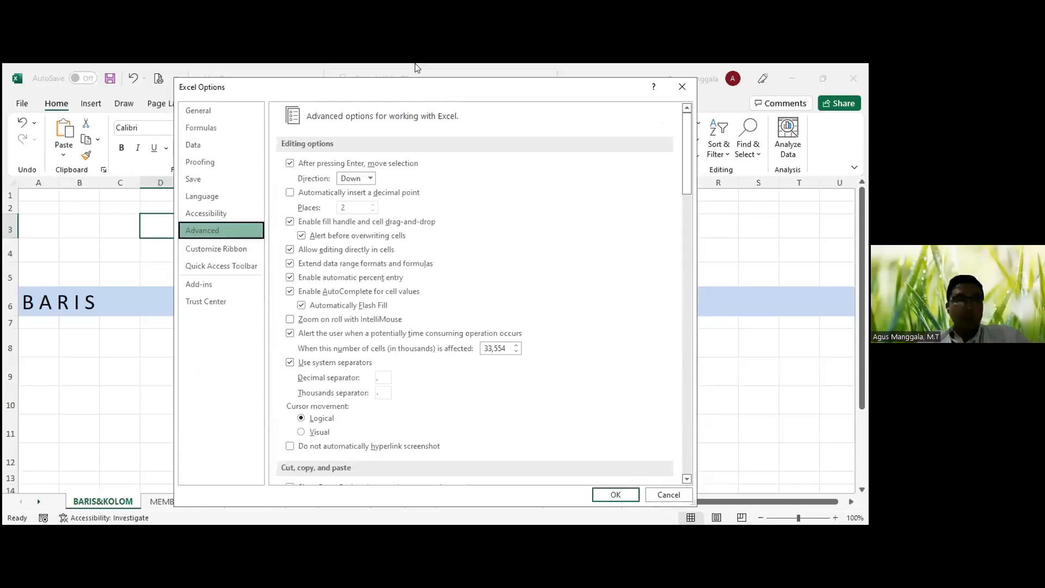
pyautogui.moveTo(382, 92); pyautogui.dragTo(397, 83)
pyautogui.moveTo(700, 166); pyautogui.dragTo(690, 305)
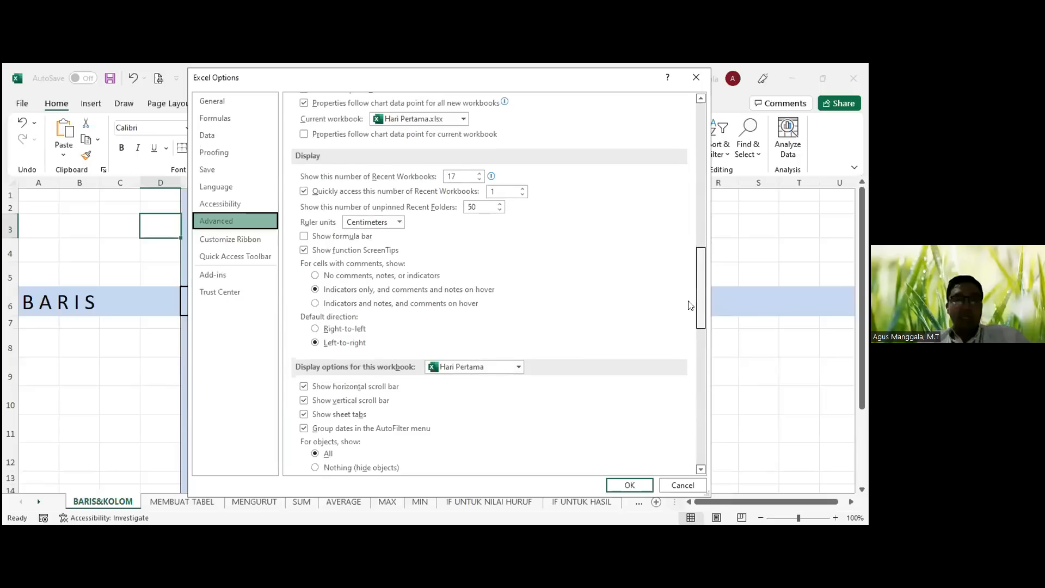
pyautogui.click(304, 236)
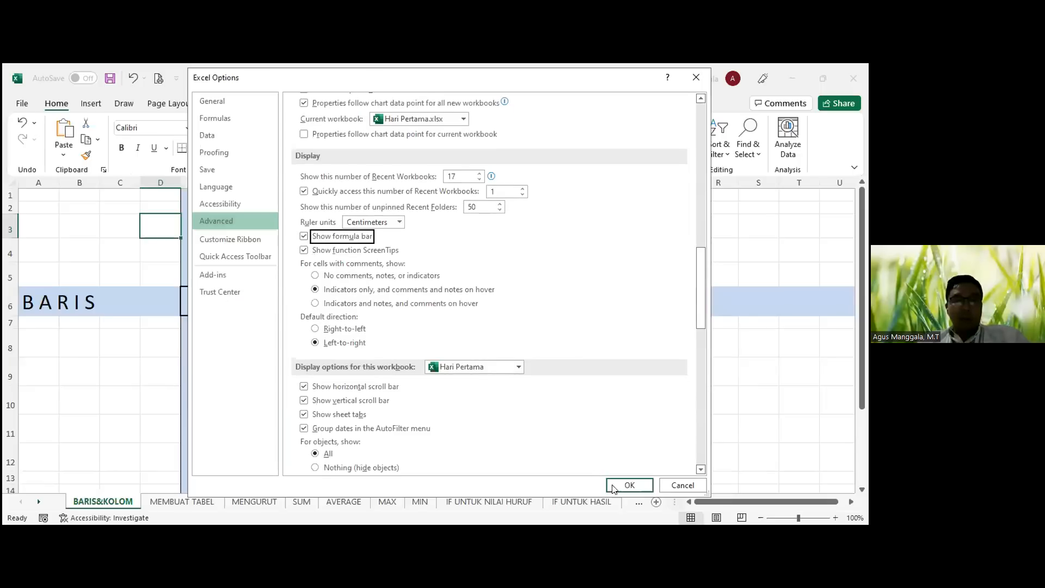
pyautogui.click(628, 484)
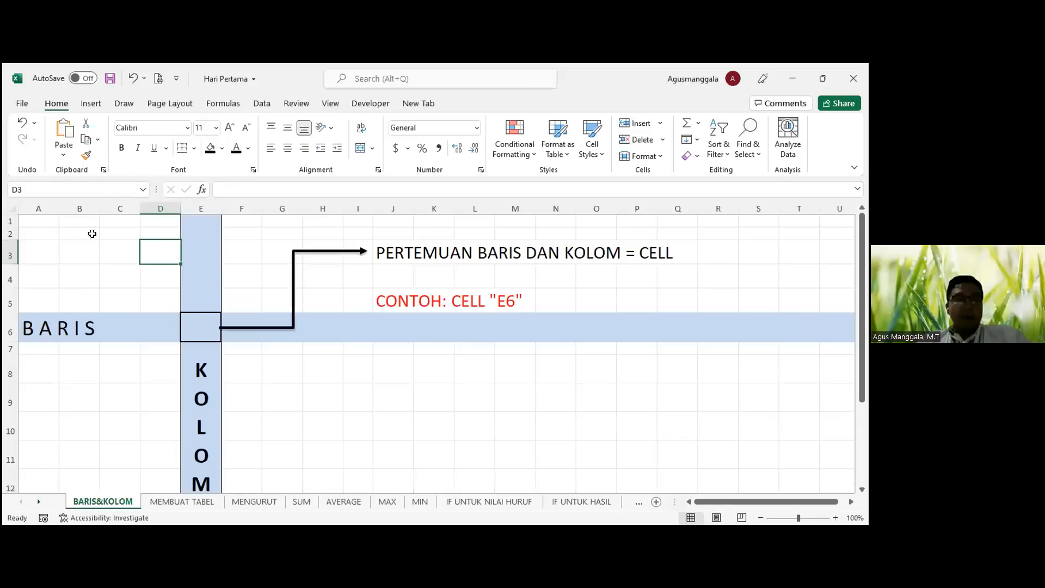
pyautogui.click(110, 78)
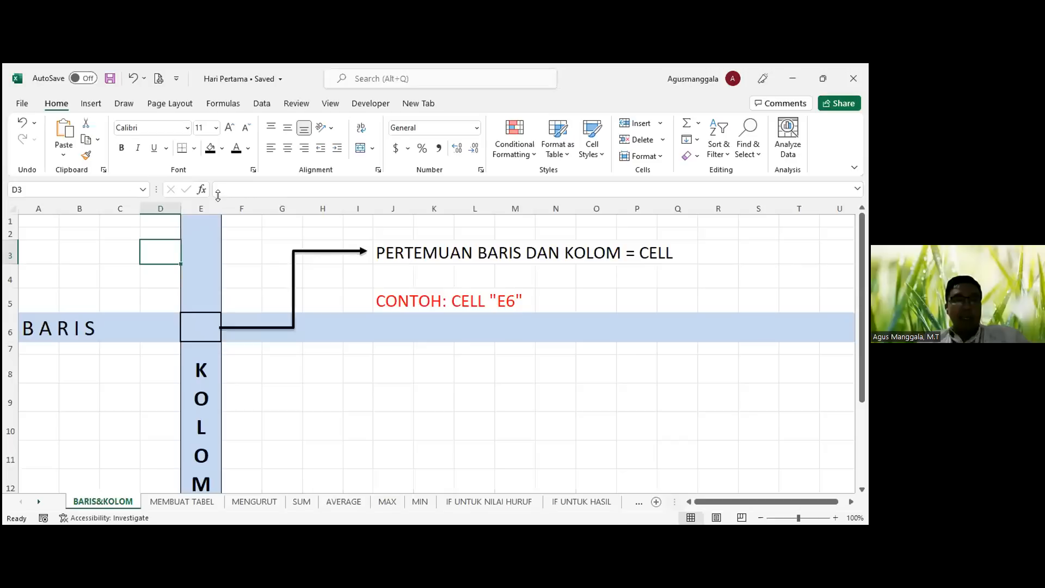
# Step: Turn off the Show formula bar option in the advanced display settings
pyautogui.click(243, 187)
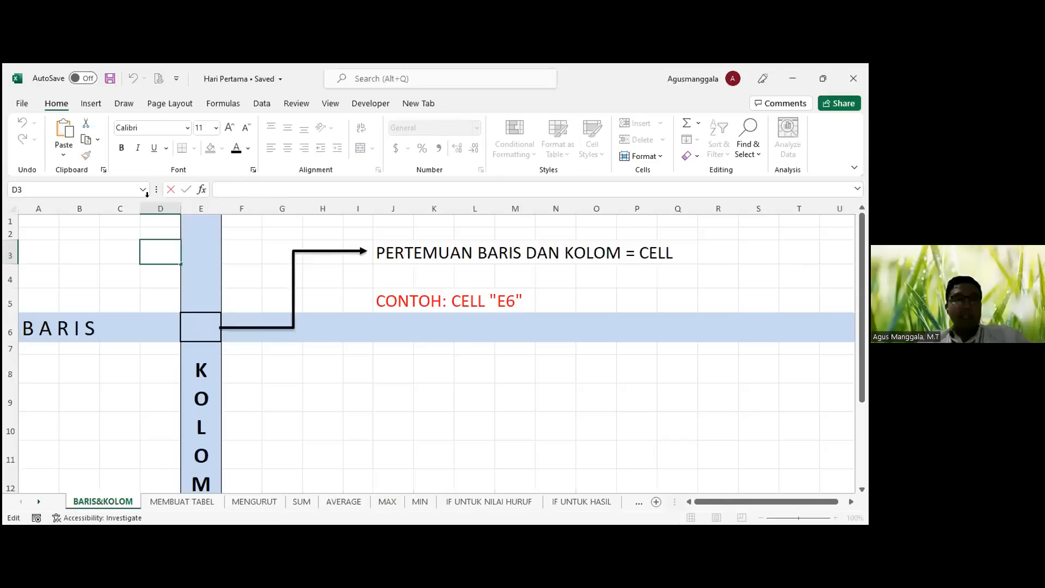
pyautogui.click(95, 254)
pyautogui.click(22, 104)
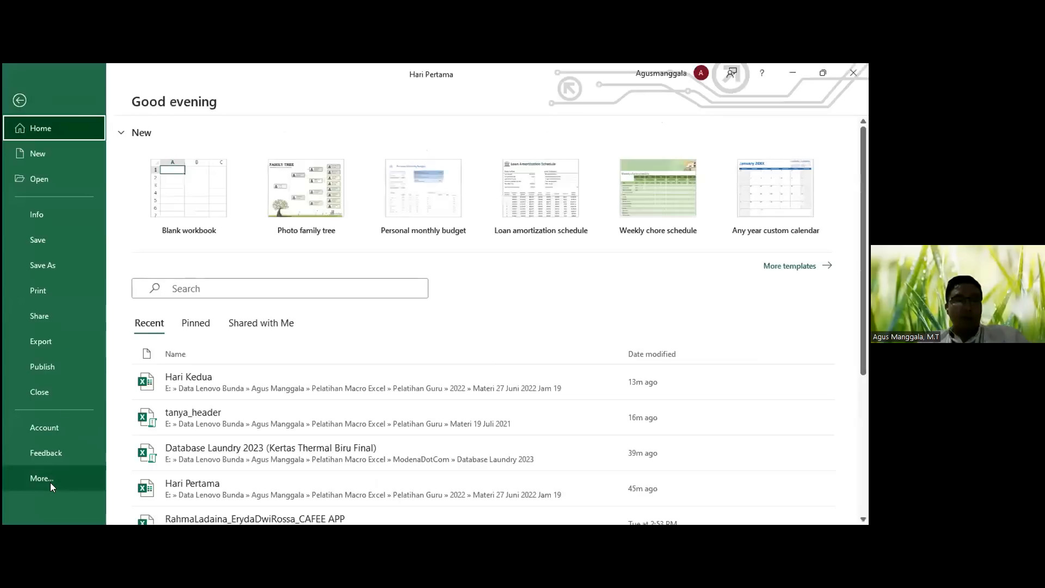
pyautogui.click(50, 482)
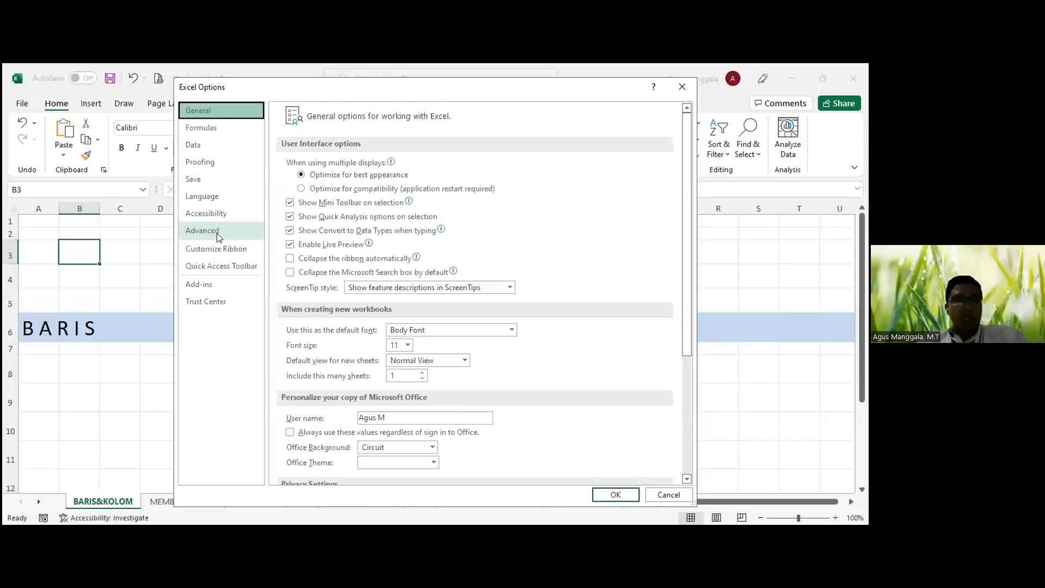
pyautogui.click(217, 231)
pyautogui.scroll(-10, 290, 283)
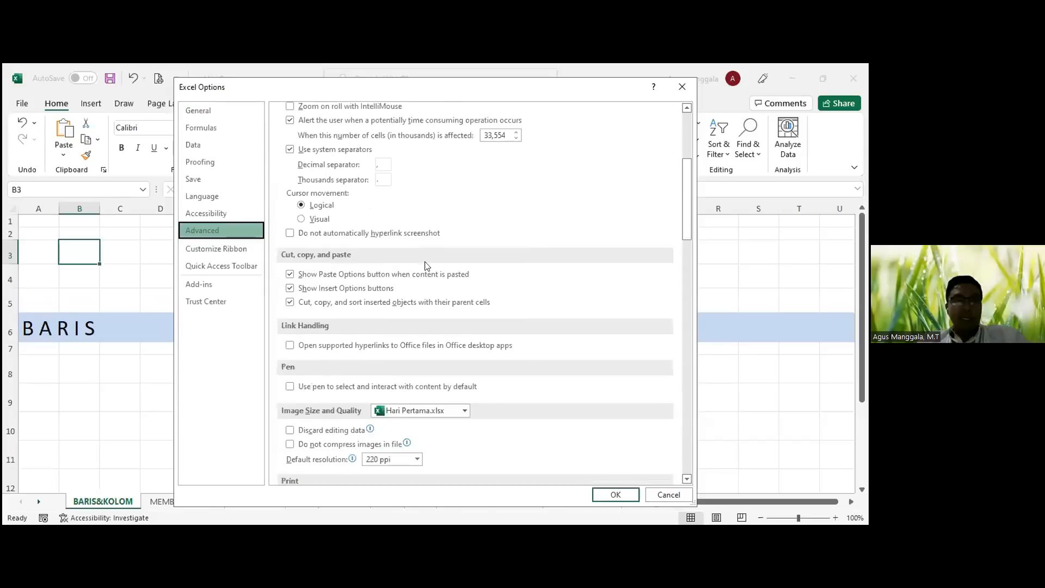
pyautogui.scroll(-11, 290, 283)
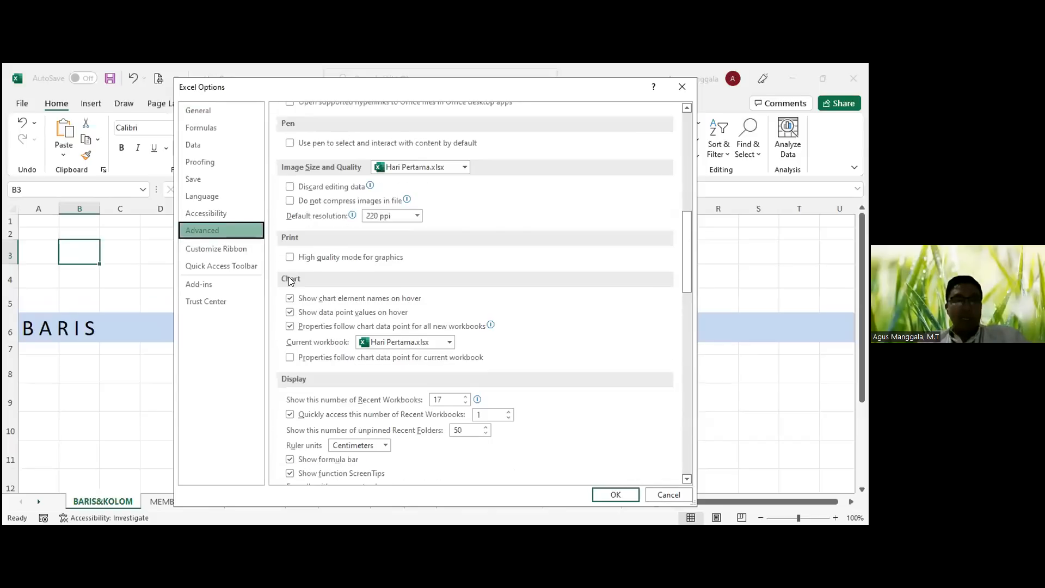
pyautogui.scroll(-1, 292, 309)
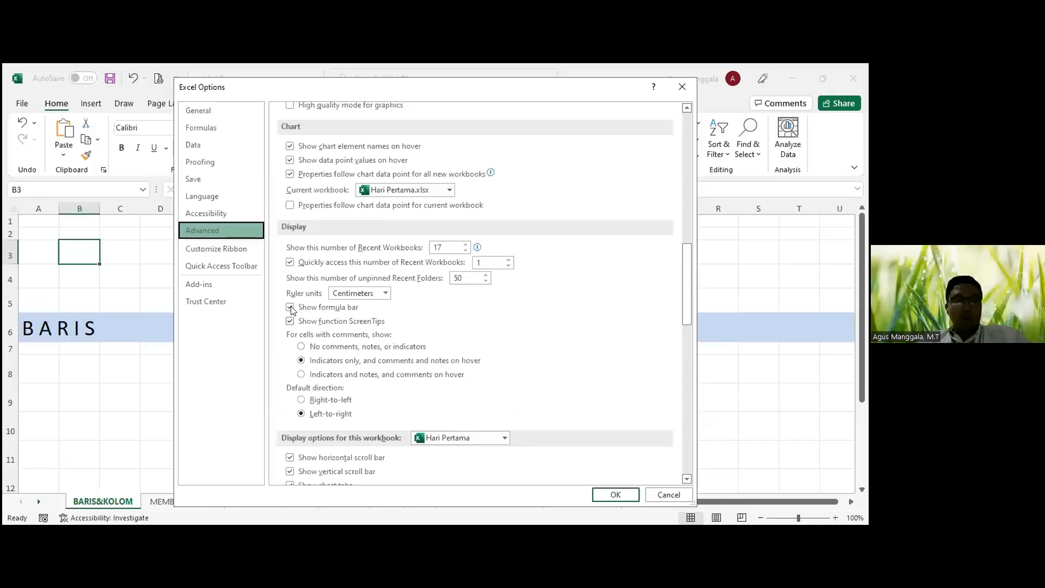
pyautogui.click(290, 308)
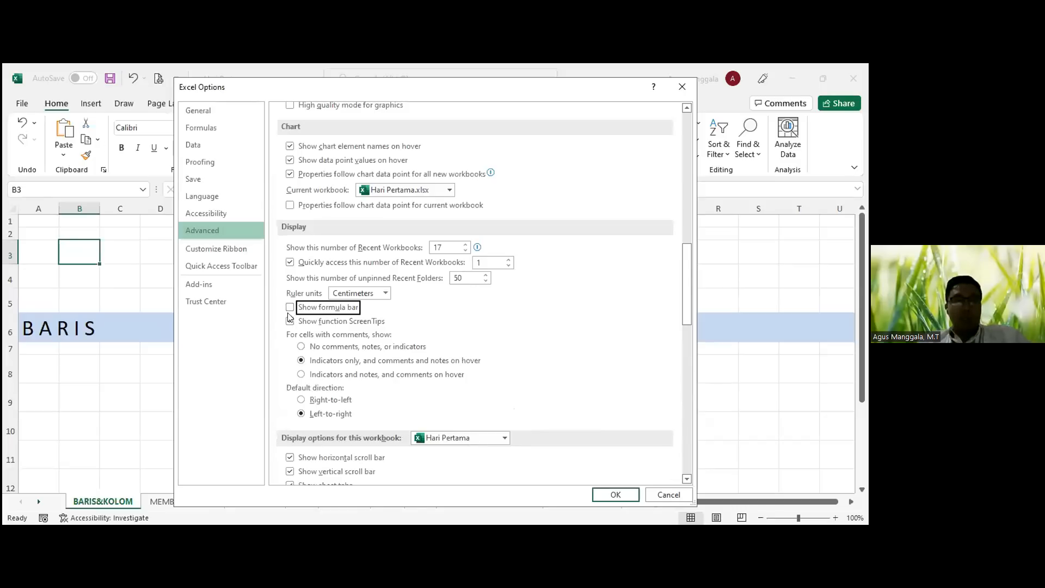
pyautogui.click(618, 495)
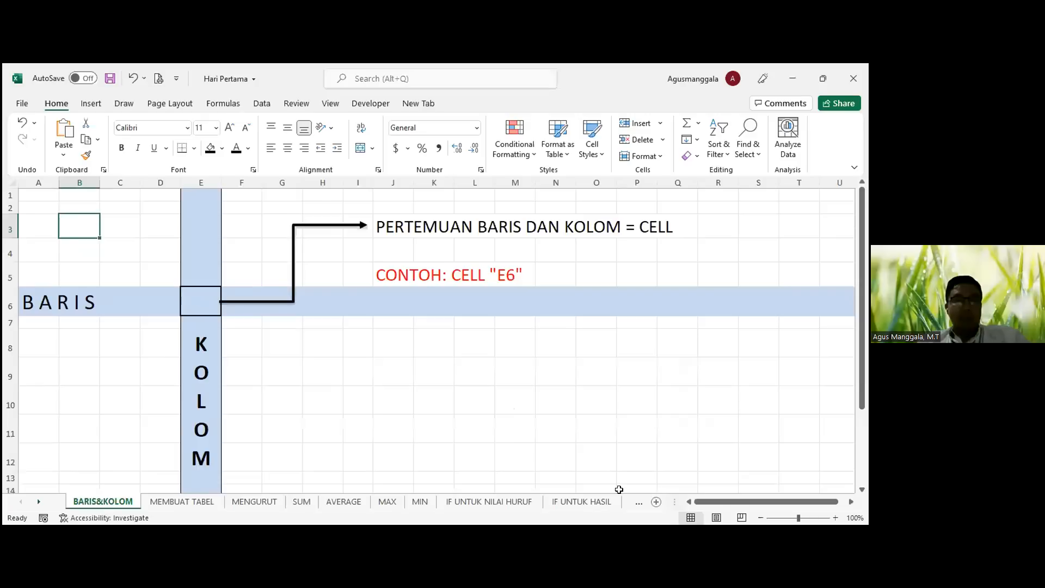
# Step: Turn the Show formula bar option back on in the advanced display settings and save the workbook
pyautogui.click(21, 104)
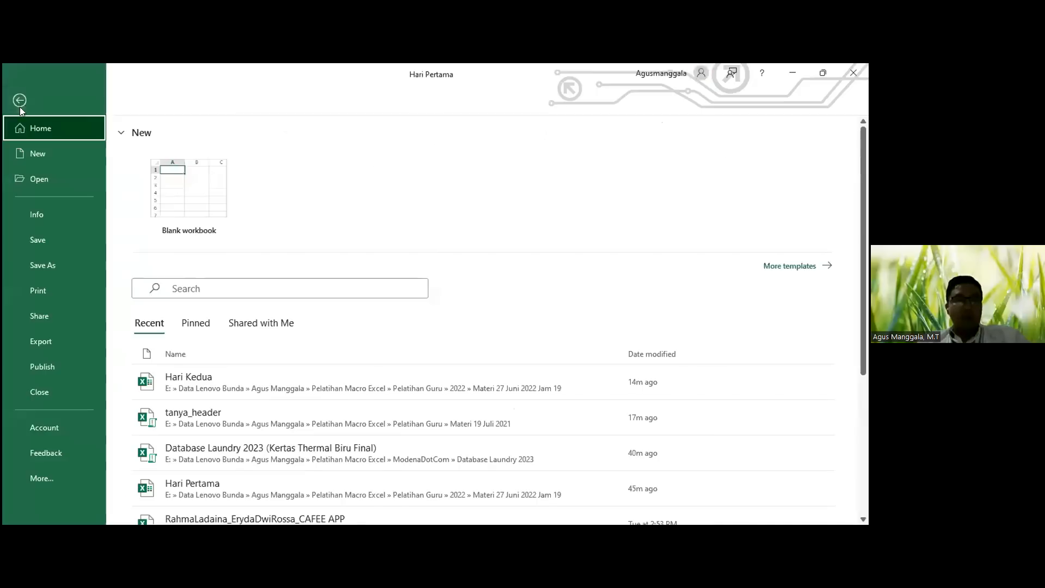
pyautogui.click(34, 471)
pyautogui.click(231, 232)
pyautogui.scroll(-7, 394, 232)
pyautogui.scroll(-7, 395, 235)
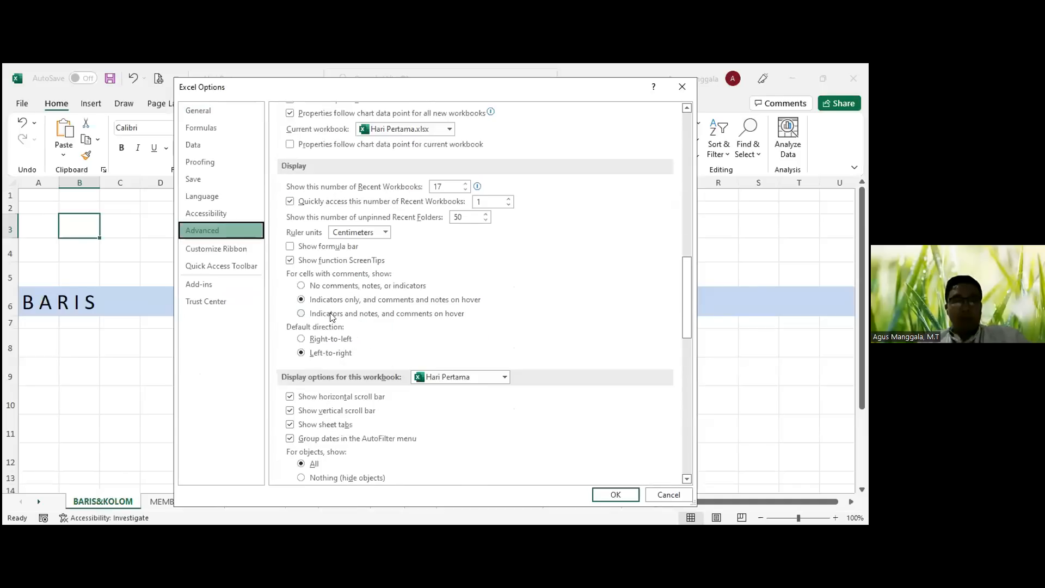
pyautogui.click(332, 248)
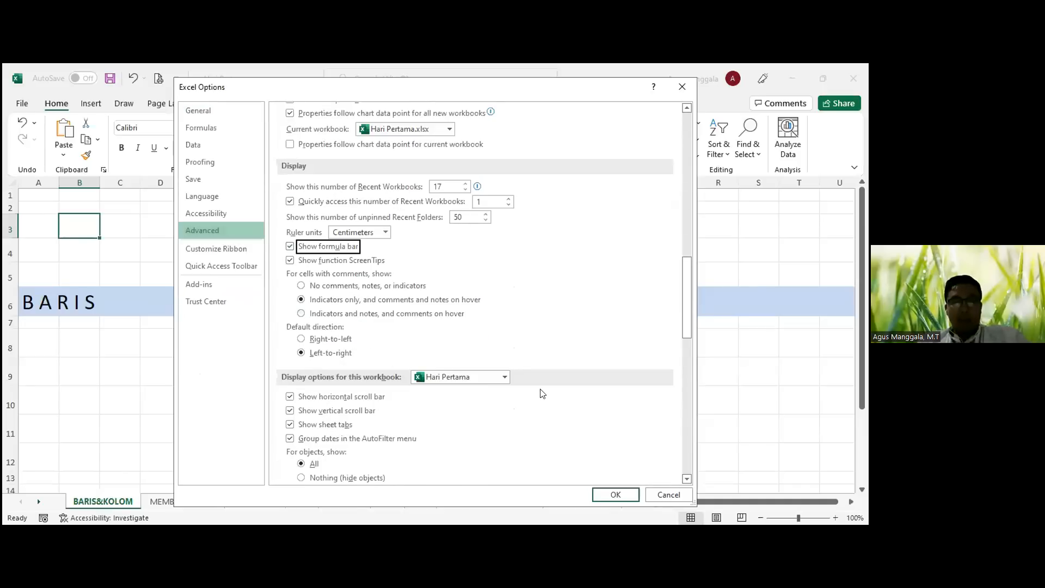
pyautogui.click(614, 491)
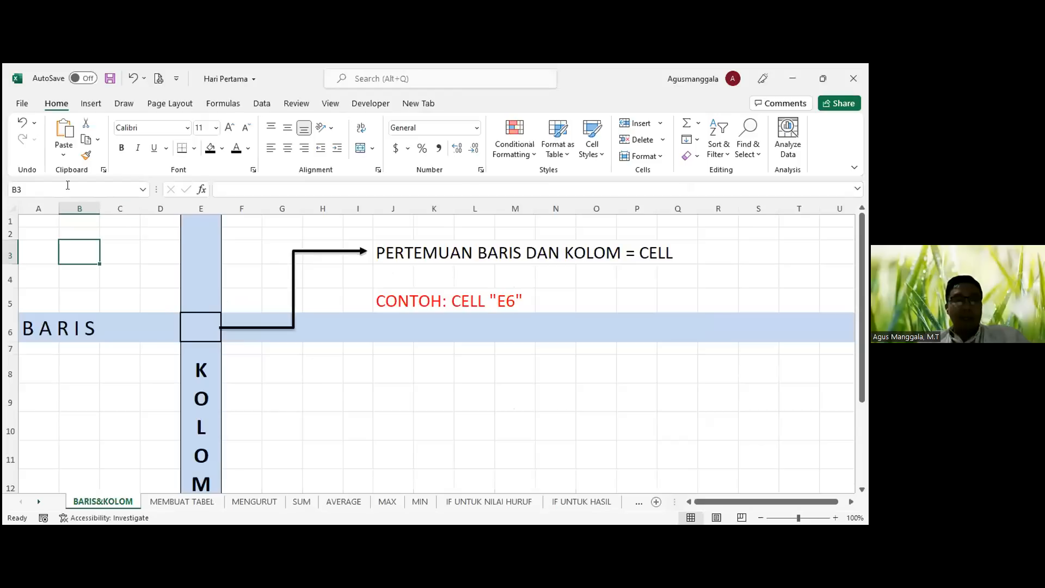
pyautogui.click(105, 219)
pyautogui.click(109, 78)
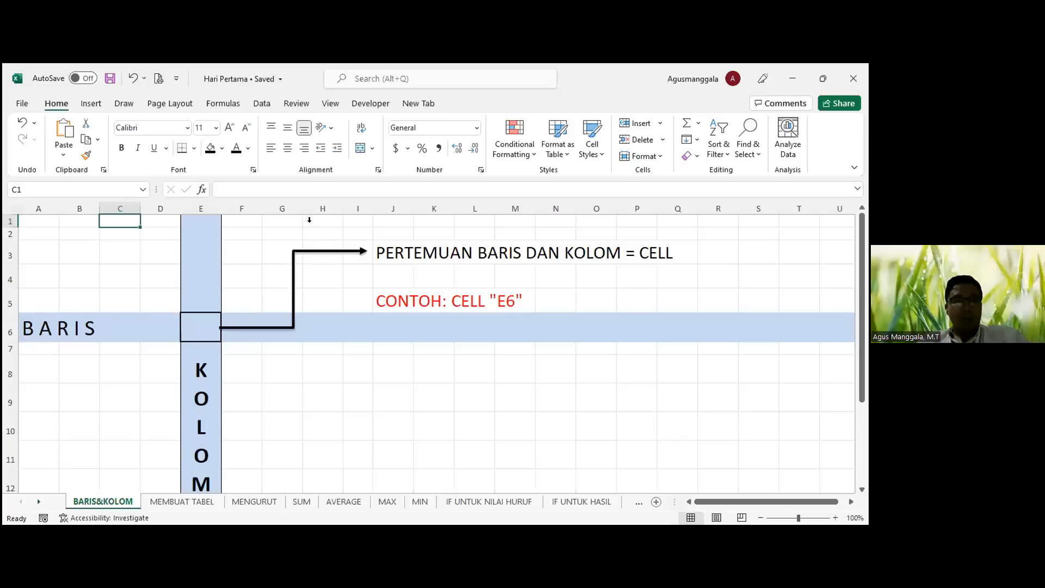
# Step: Open the MEMBUAT TABEL sheet and look over the DAFTAR NILAI UJIAN SEKOLAH table and the score range table beside it
pyautogui.click(247, 193)
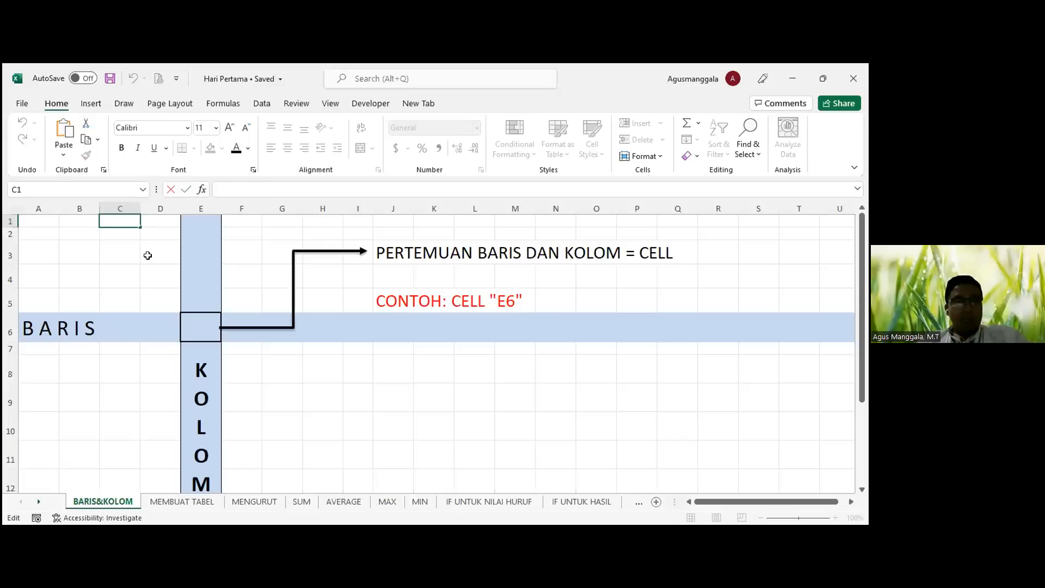
pyautogui.scroll(-2, 132, 316)
pyautogui.scroll(2, 132, 318)
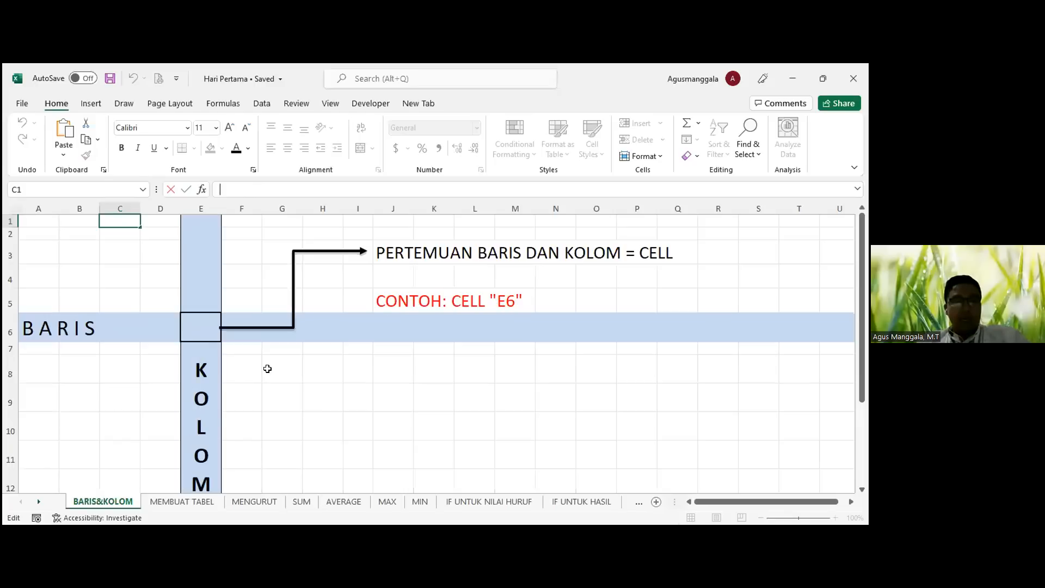
pyautogui.click(177, 502)
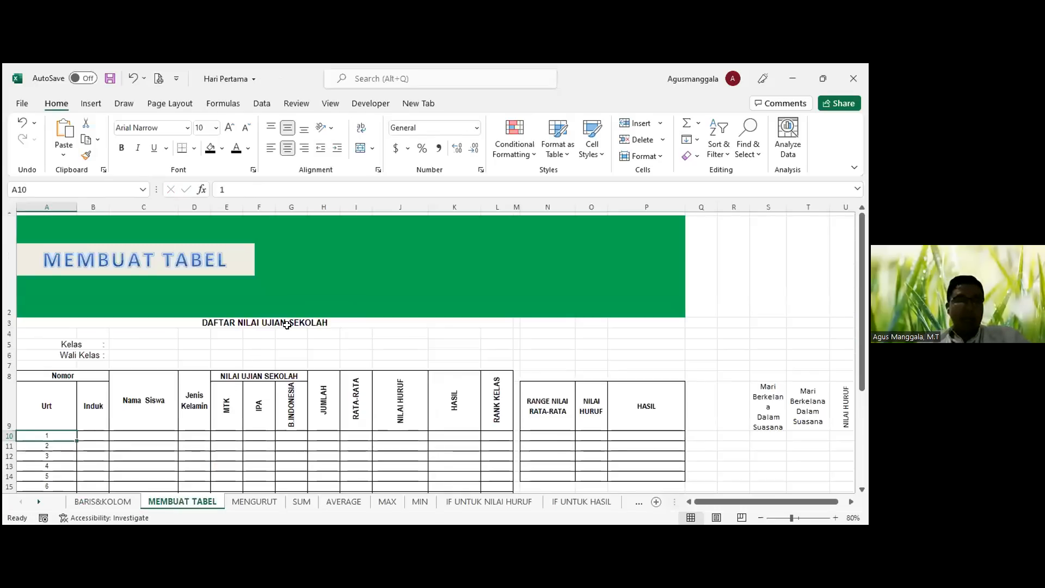
pyautogui.scroll(-5, 326, 316)
pyautogui.scroll(5, 359, 303)
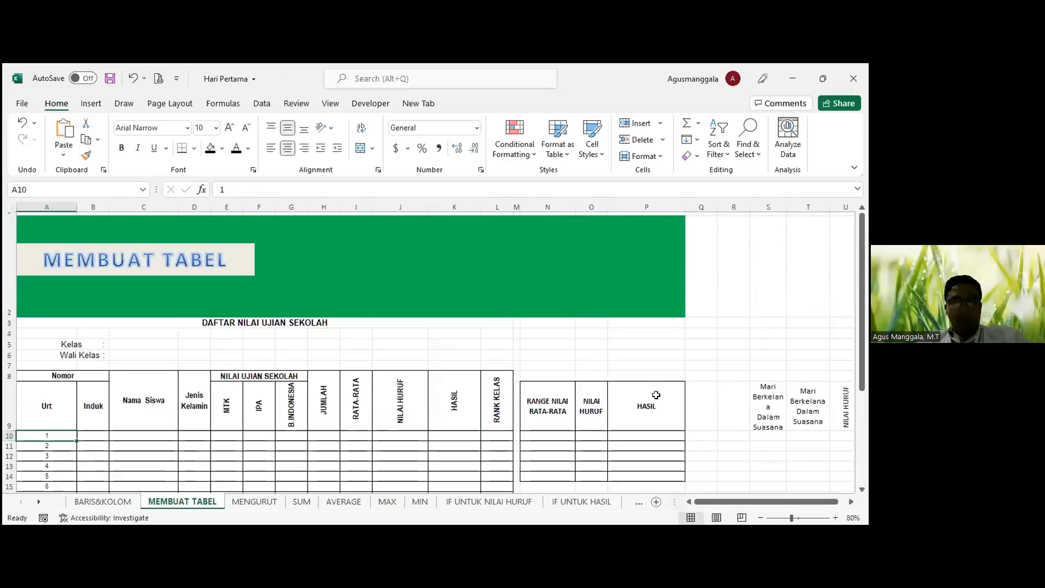
pyautogui.scroll(-1, 222, 372)
pyautogui.scroll(1, 222, 372)
# Step: Go through the header cells of both tables one by one, from Urt in A9 to HASIL in P9
pyautogui.click(56, 381)
pyautogui.scroll(-1, 81, 373)
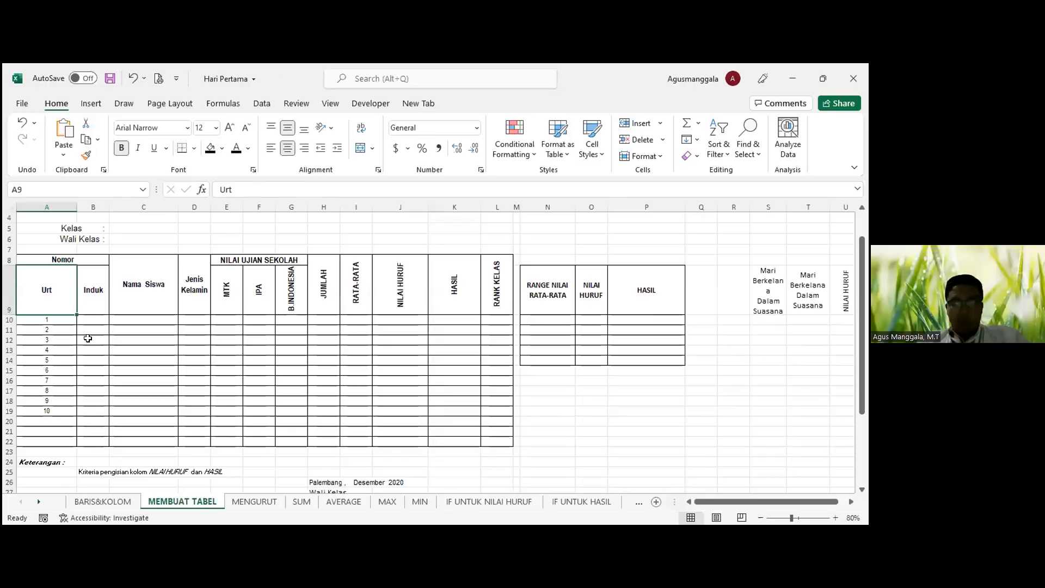
pyautogui.press('Right')
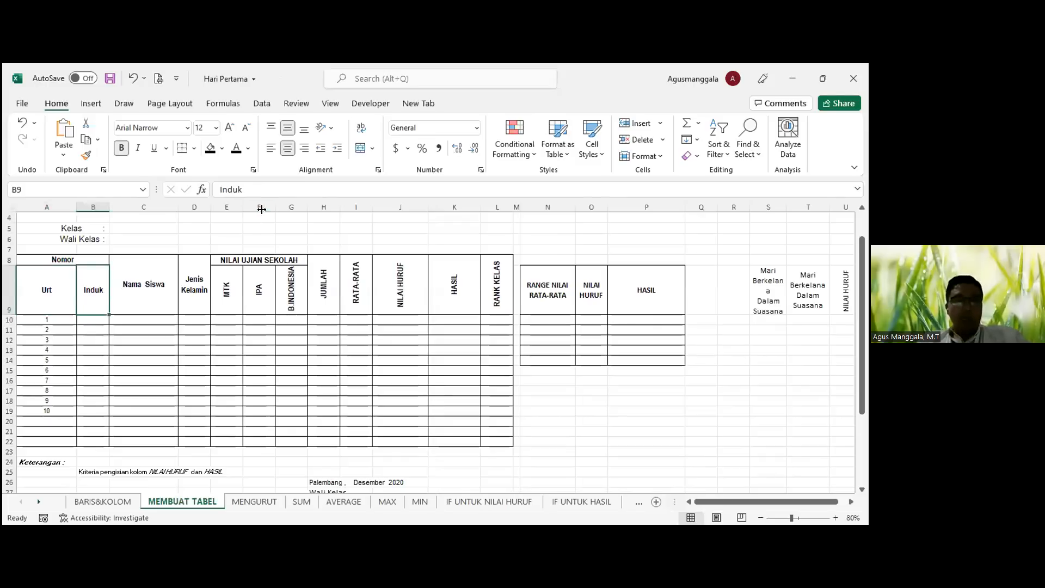
pyautogui.press('Right')
pyautogui.press('Right')
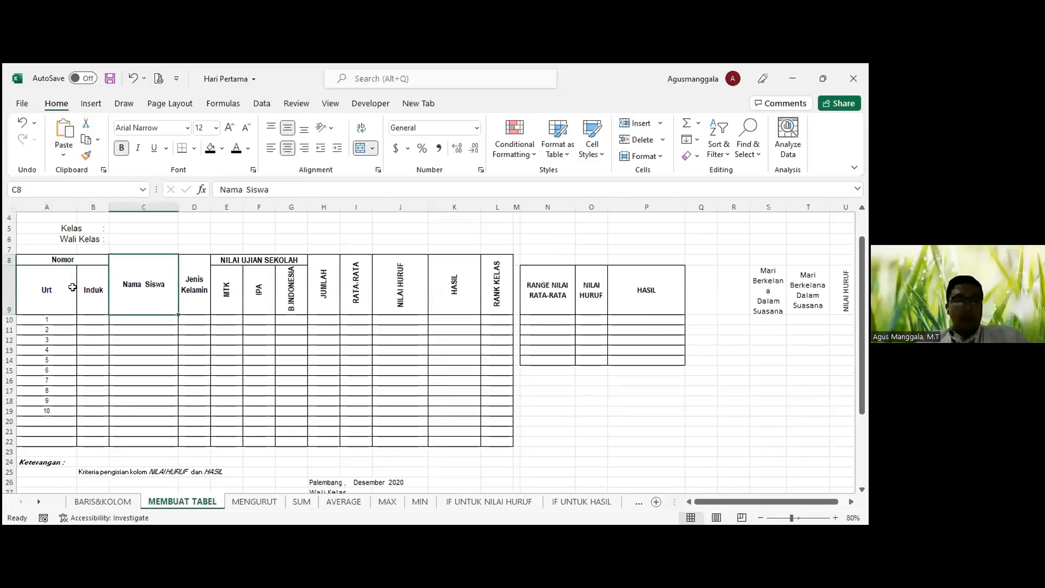
pyautogui.press('Right')
pyautogui.press('Right')
pyautogui.press('Right')
pyautogui.press('Right')
pyautogui.press('Right')
pyautogui.press('Right')
pyautogui.press('Right')
pyautogui.press('Right')
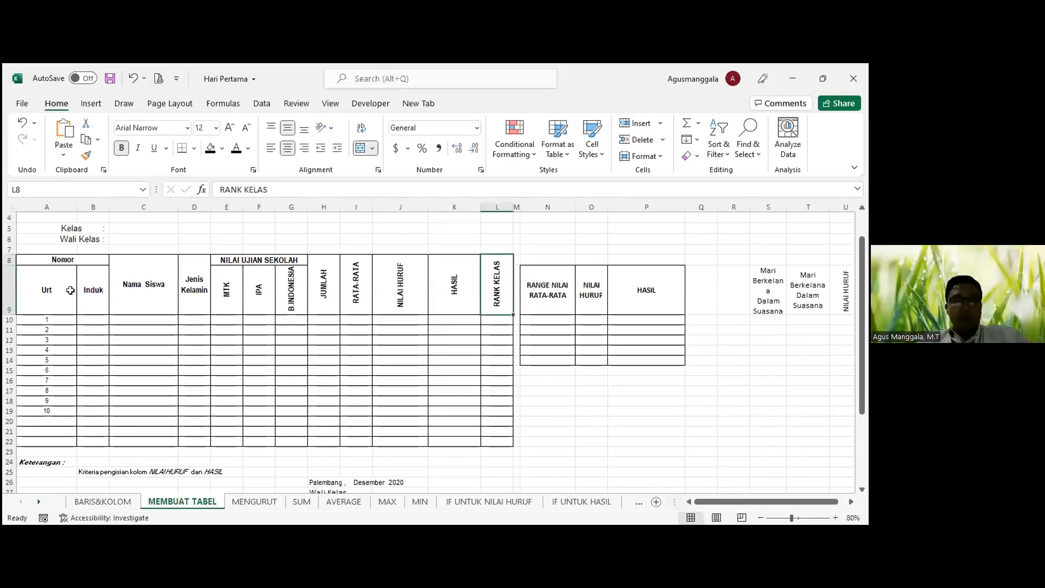
pyautogui.press('Right')
pyautogui.press('Right')
pyautogui.press('Right')
pyautogui.press('Right')
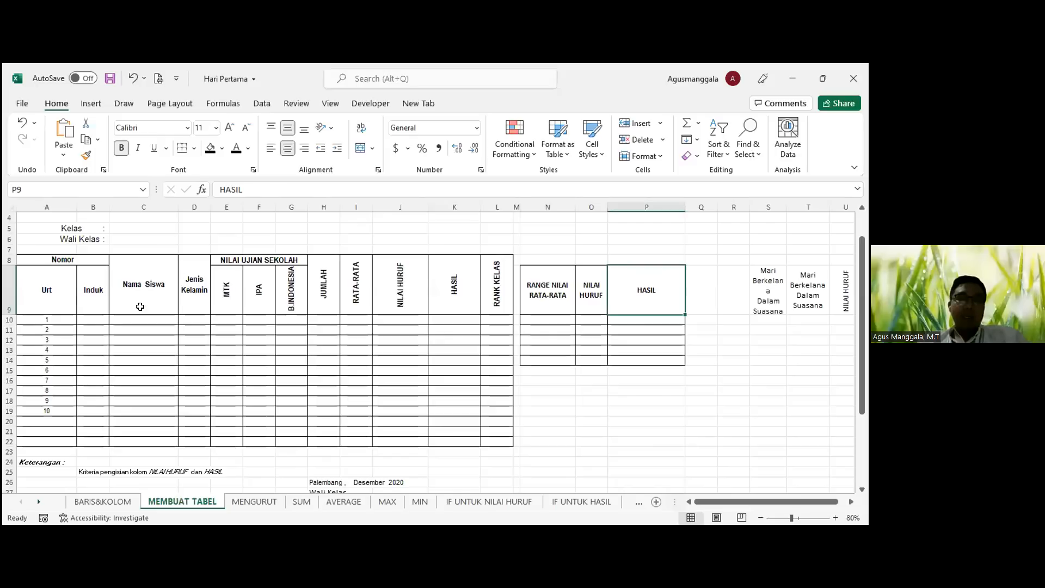
# Step: Select the header rows of both tables, from Nomor in A8 to HASIL in P9
pyautogui.scroll(1, 142, 297)
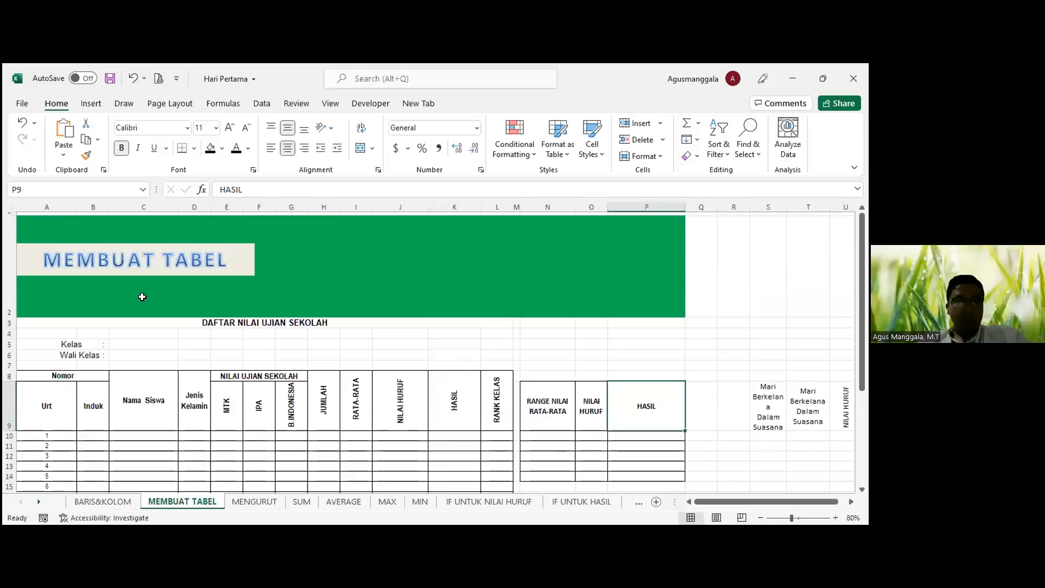
pyautogui.scroll(-1, 142, 297)
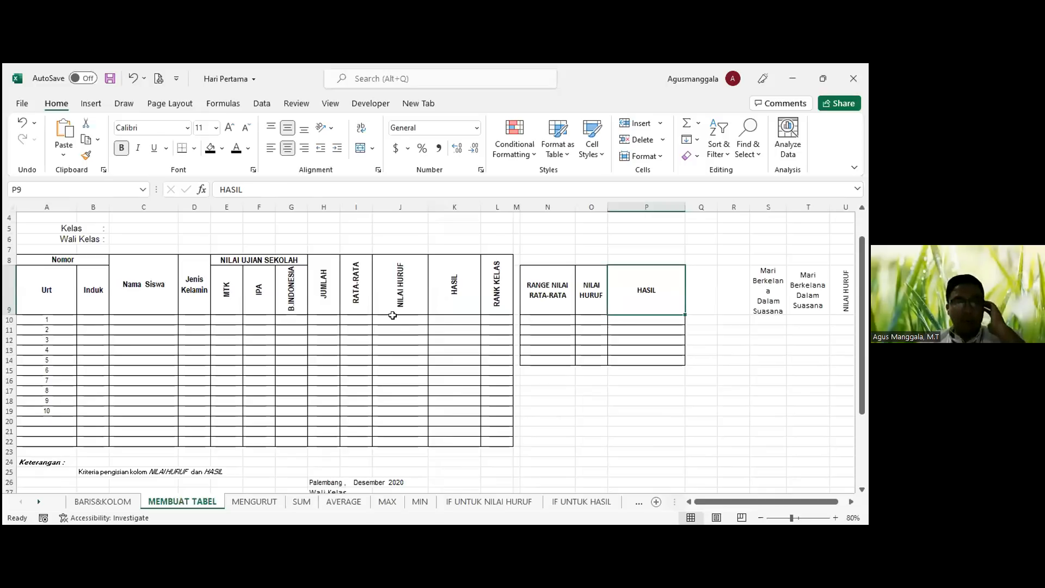
pyautogui.click(63, 267)
pyautogui.moveTo(64, 259); pyautogui.dragTo(646, 291)
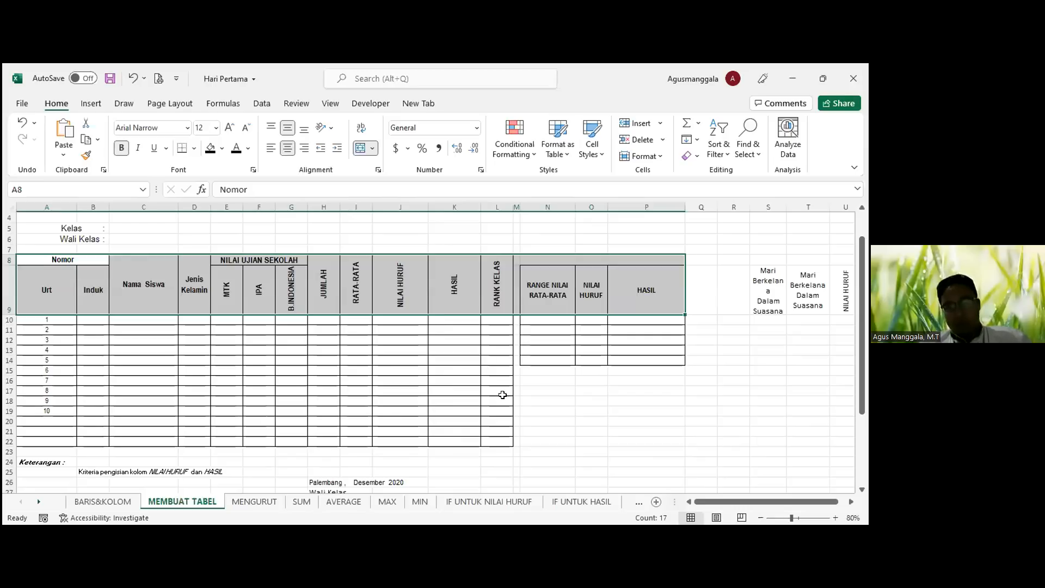
pyautogui.scroll(1, 413, 331)
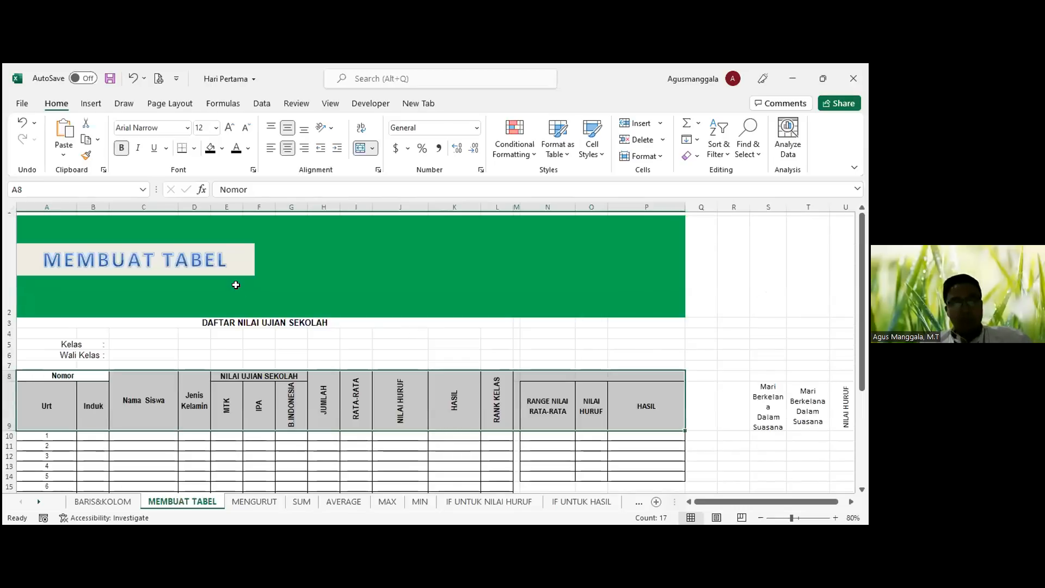
pyautogui.scroll(-1, 235, 284)
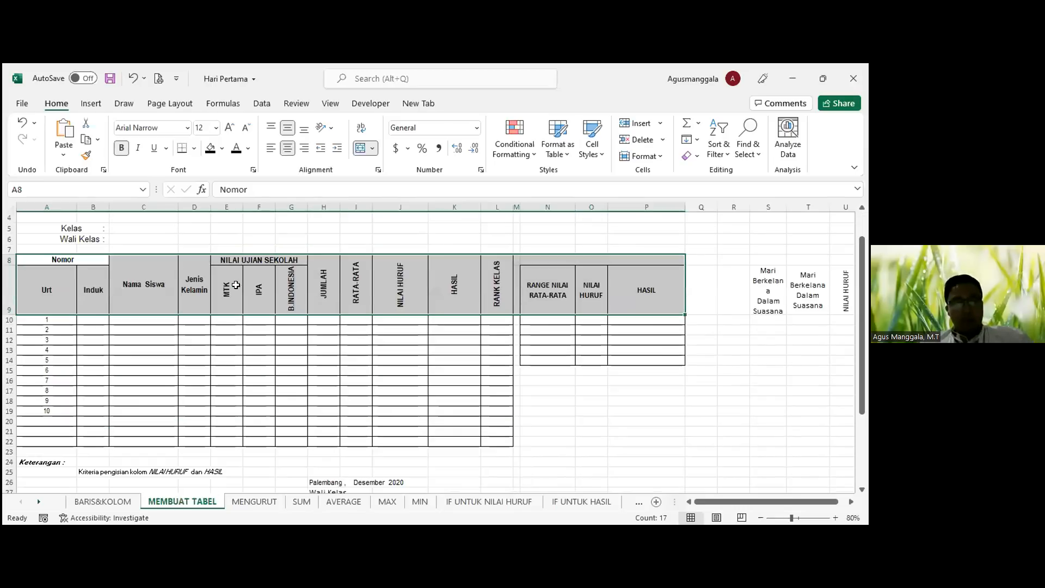
# Step: Highlight the full extent of the exam score table, from Nomor in A8 down to row 22 of the RANK KELAS column
pyautogui.click(41, 260)
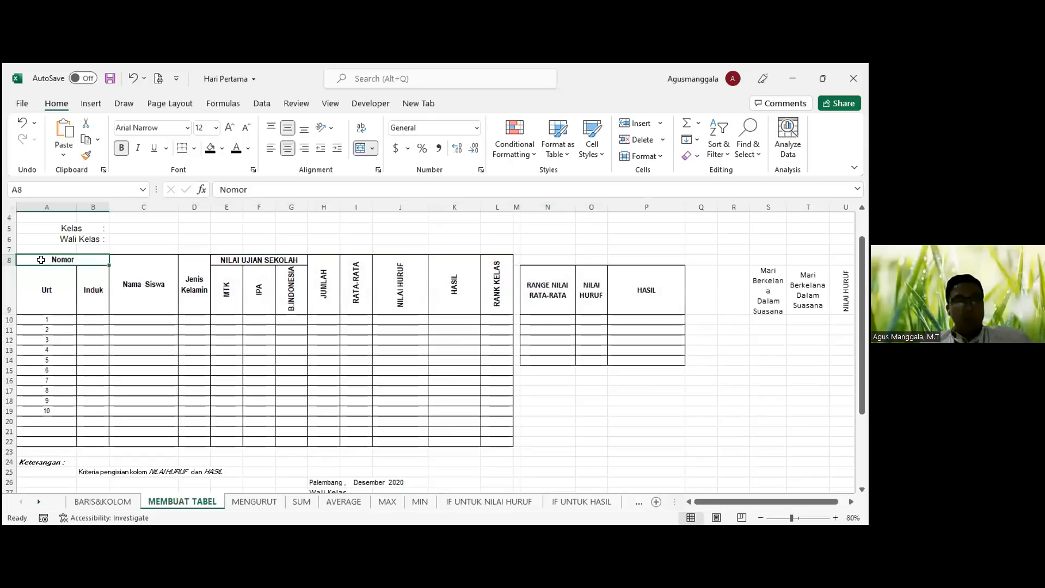
pyautogui.click(44, 435)
pyautogui.click(43, 441)
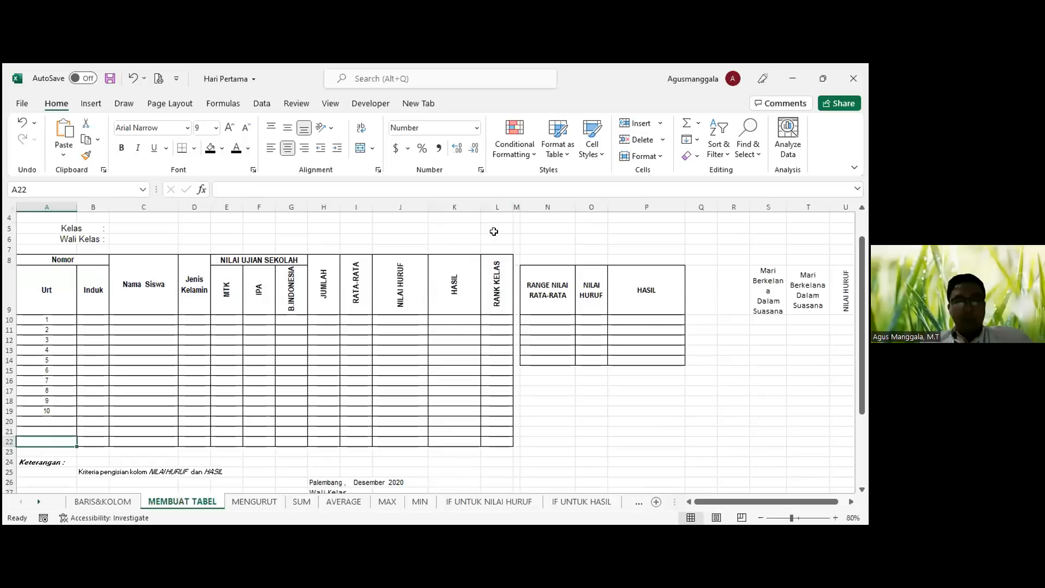
pyautogui.moveTo(38, 259); pyautogui.dragTo(506, 444)
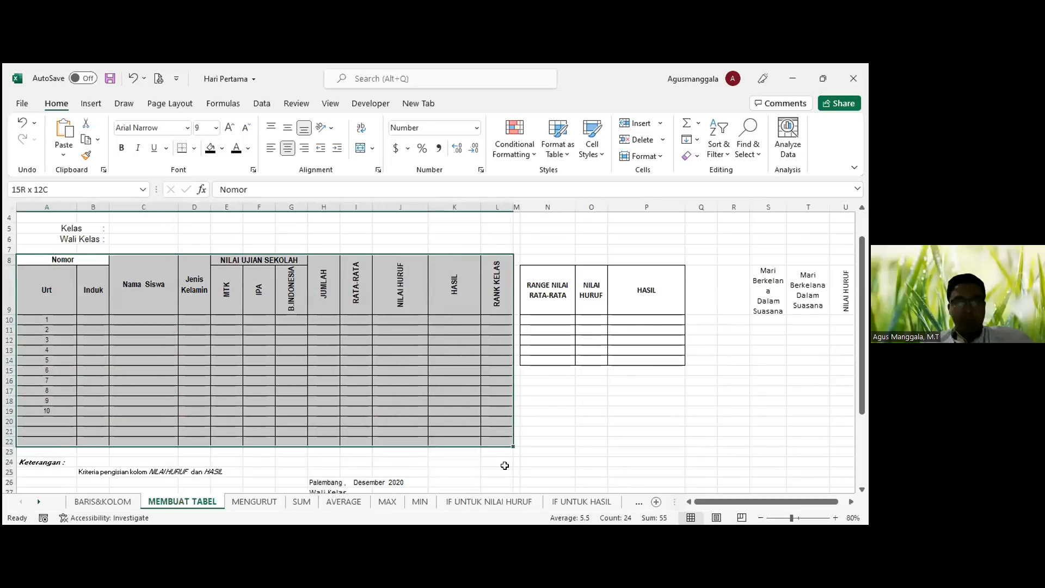
pyautogui.click(199, 346)
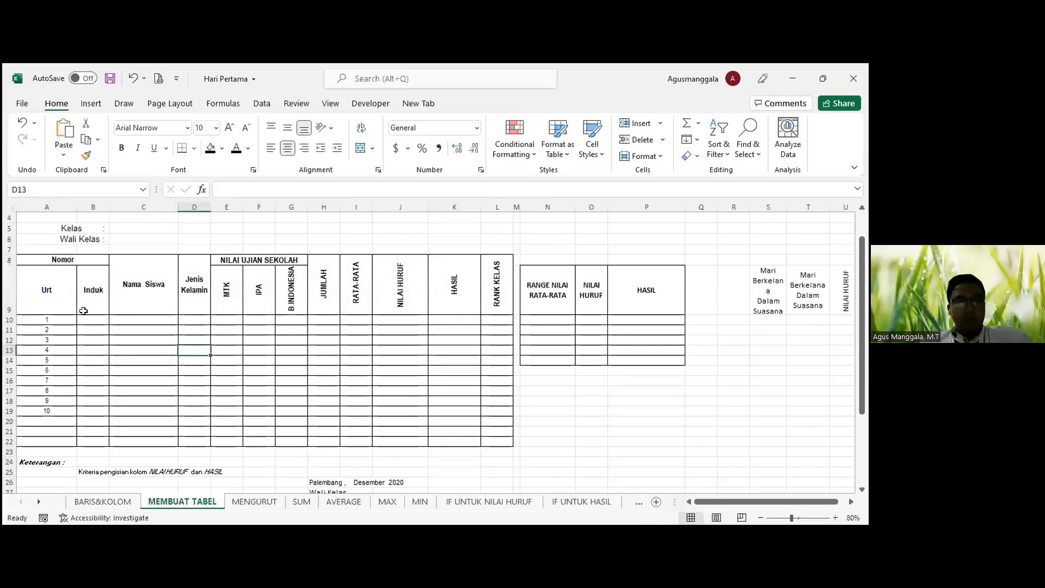
# Step: Compare the Urt and Induk header cells and widen the Induk column B slightly
pyautogui.click(58, 296)
pyautogui.press('Right')
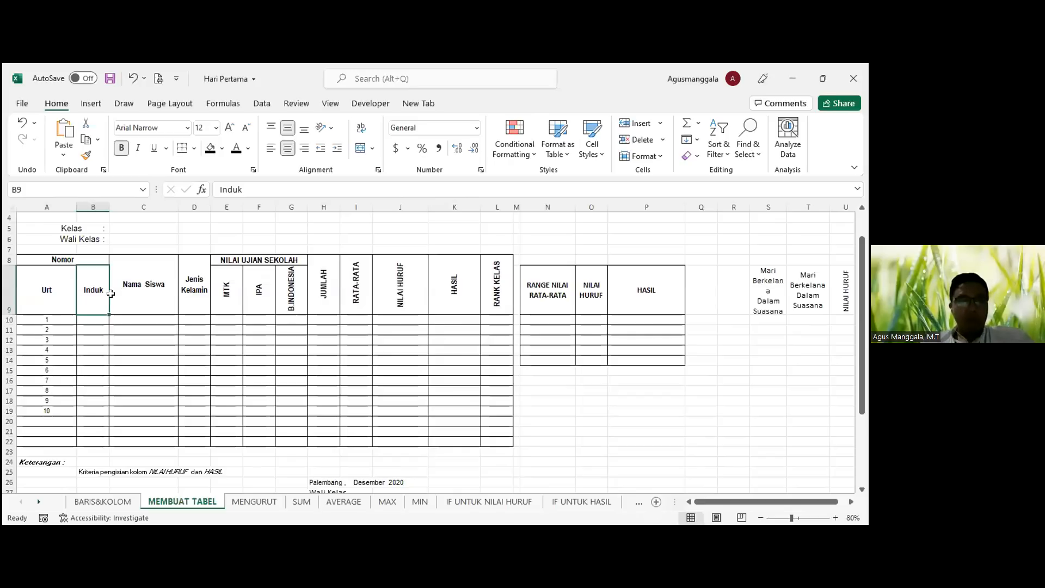
pyautogui.click(49, 286)
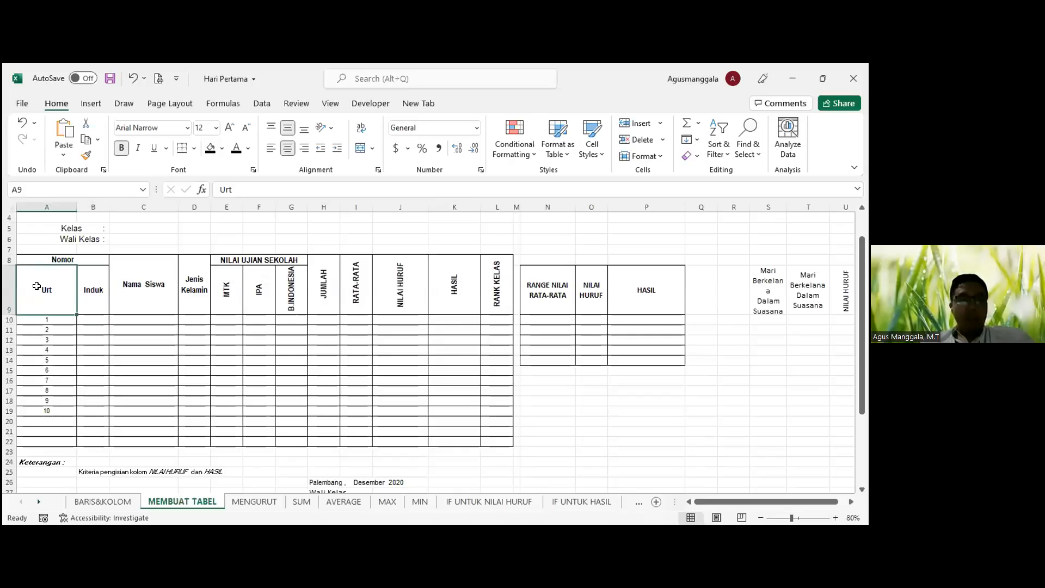
pyautogui.click(90, 286)
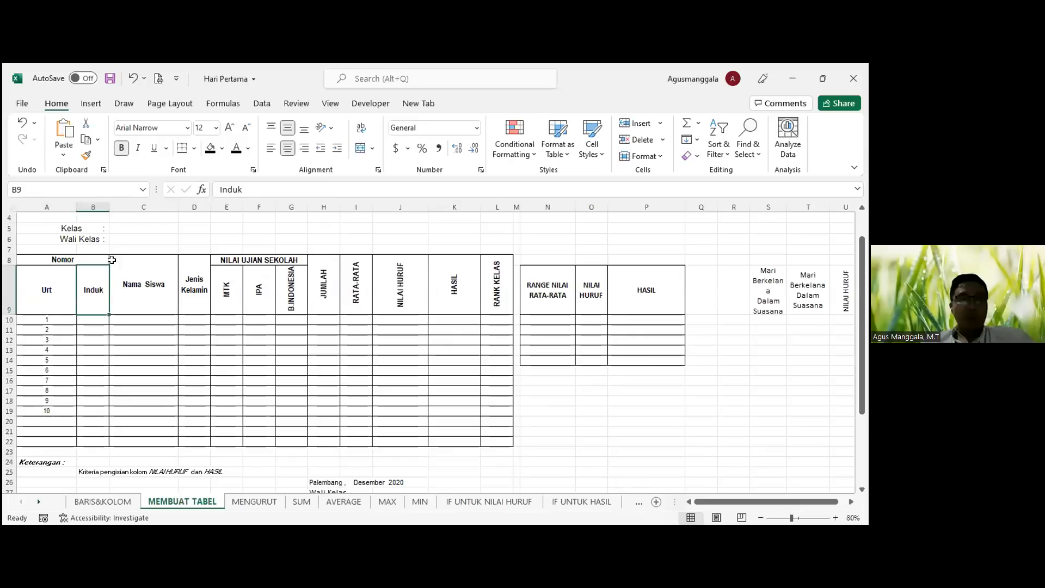
pyautogui.moveTo(111, 213); pyautogui.dragTo(121, 213)
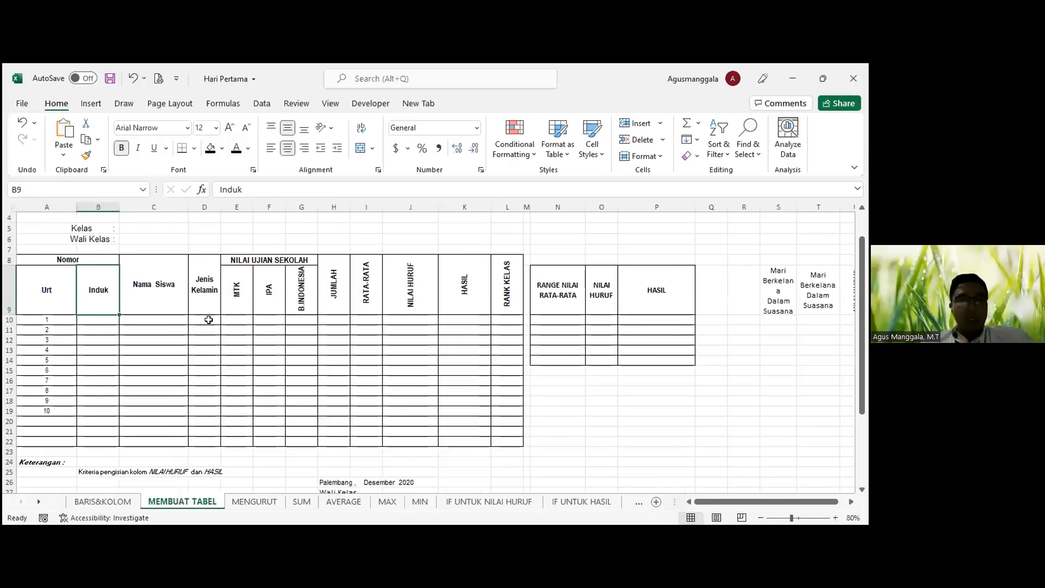
# Step: Go through the NILAI UJIAN SEKOLAH header with its MTK and IPA cells and make row 8 slightly taller
pyautogui.click(209, 318)
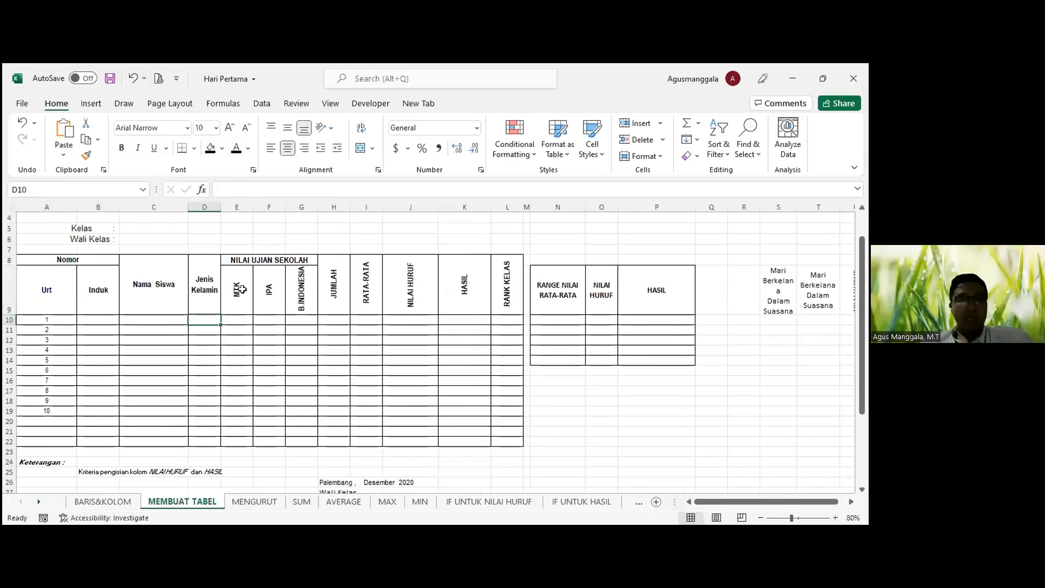
pyautogui.click(242, 259)
pyautogui.moveTo(308, 259); pyautogui.dragTo(329, 269)
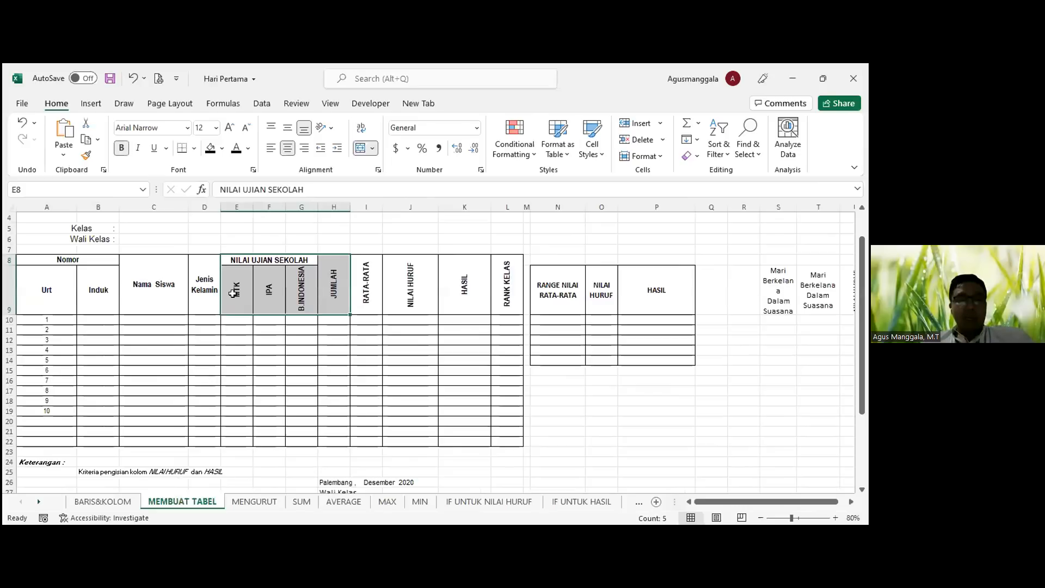
pyautogui.click(233, 293)
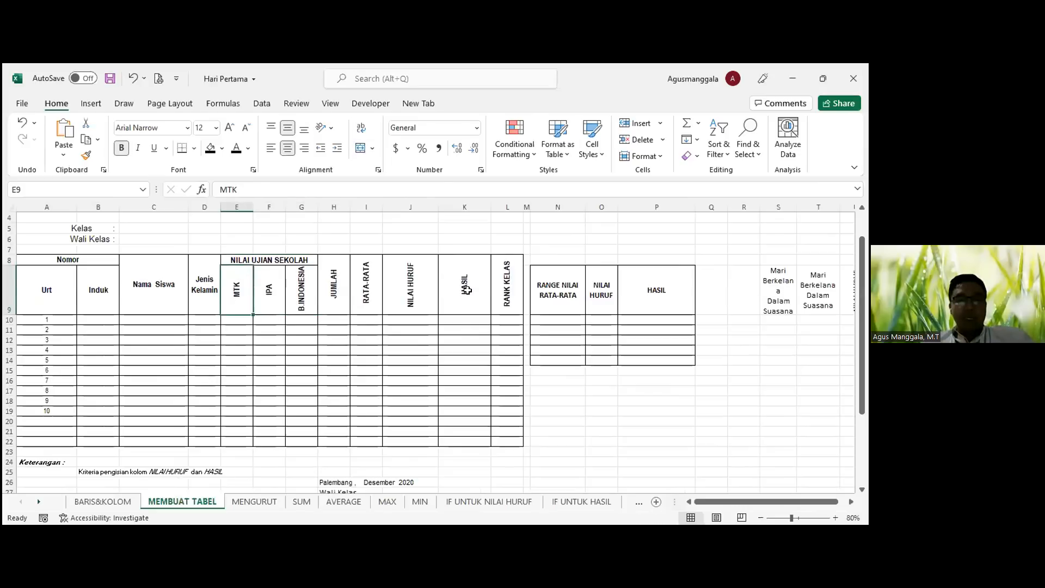
pyautogui.click(271, 292)
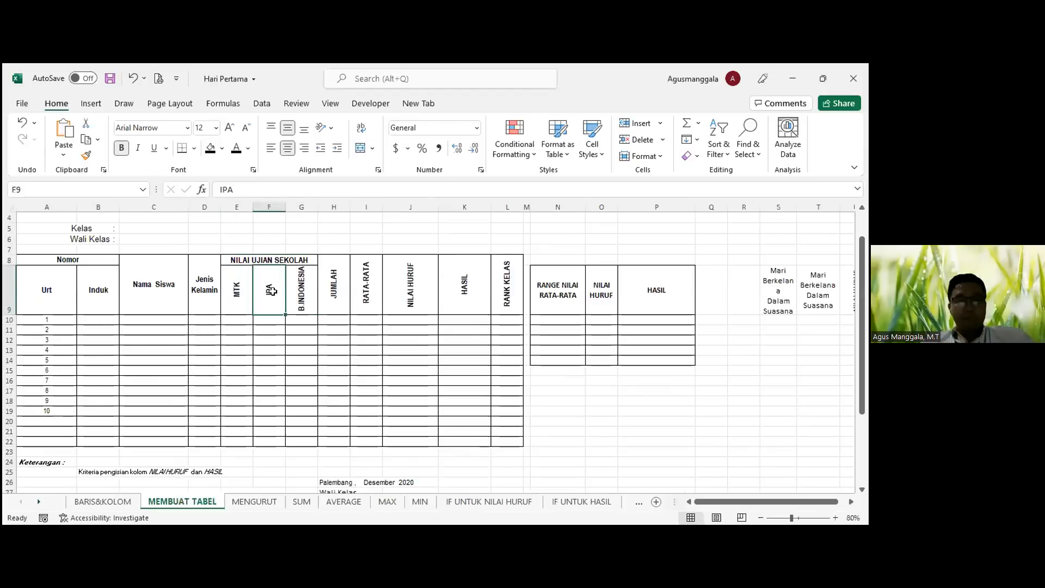
pyautogui.moveTo(10, 265); pyautogui.dragTo(9, 274)
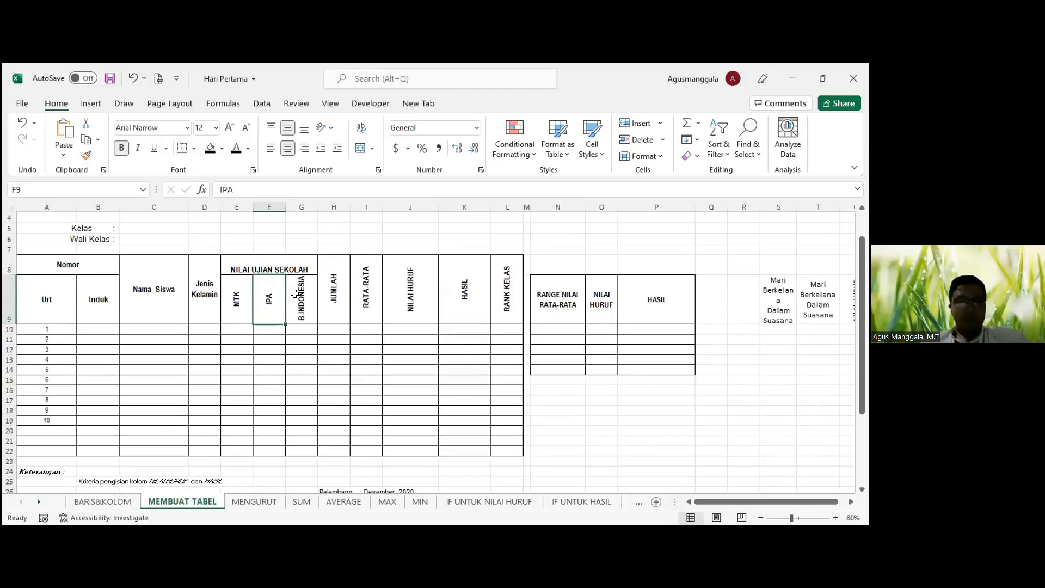
# Step: Look over the exam score table from the Kelas line down to the Wali Kelas signature line
pyautogui.scroll(-1, 295, 294)
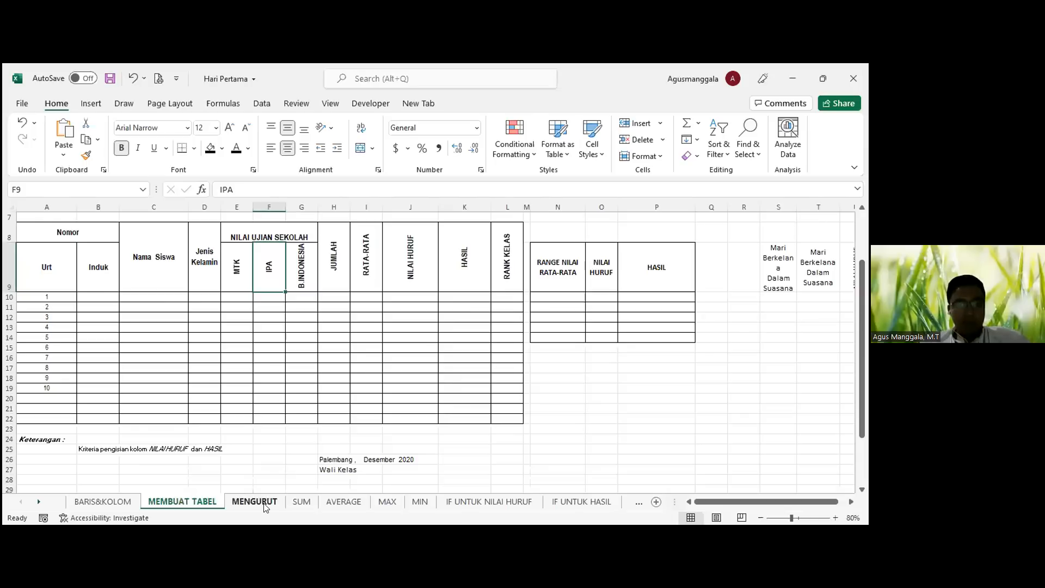
pyautogui.click(47, 294)
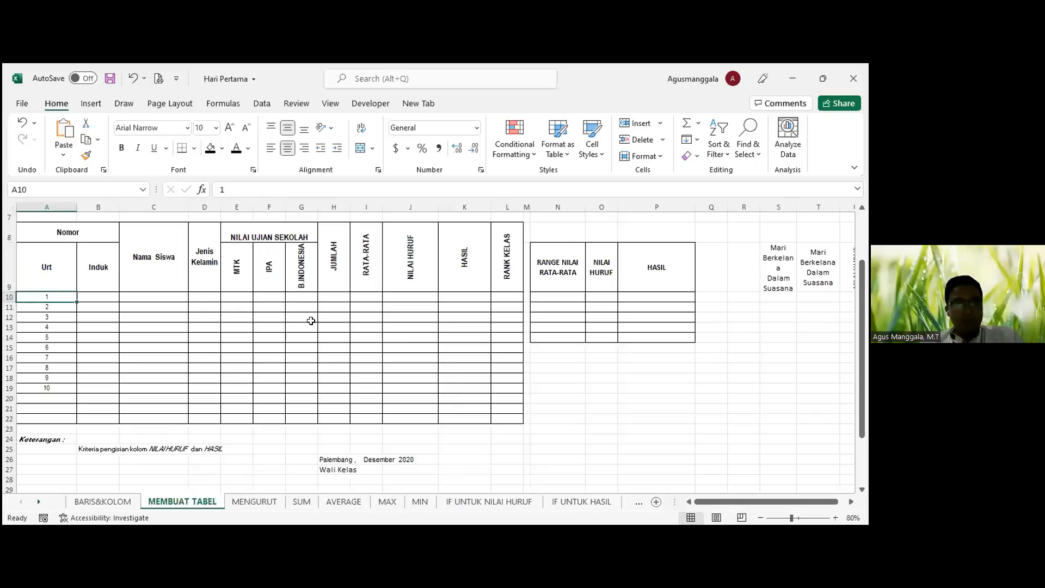
pyautogui.scroll(2, 456, 331)
pyautogui.scroll(-4, 455, 331)
pyautogui.scroll(3, 456, 330)
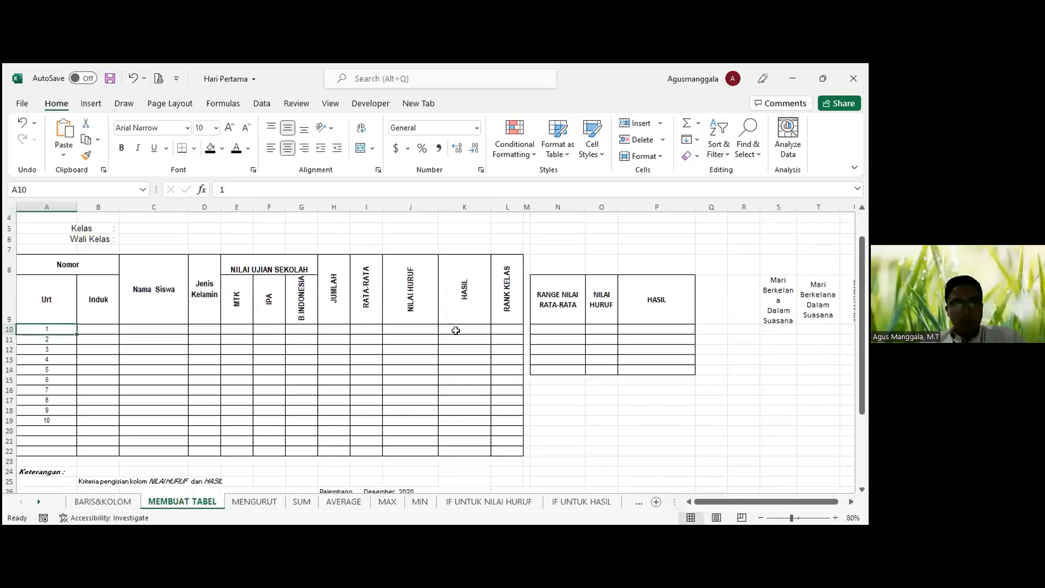
pyautogui.scroll(3, 456, 330)
pyautogui.scroll(-3, 456, 330)
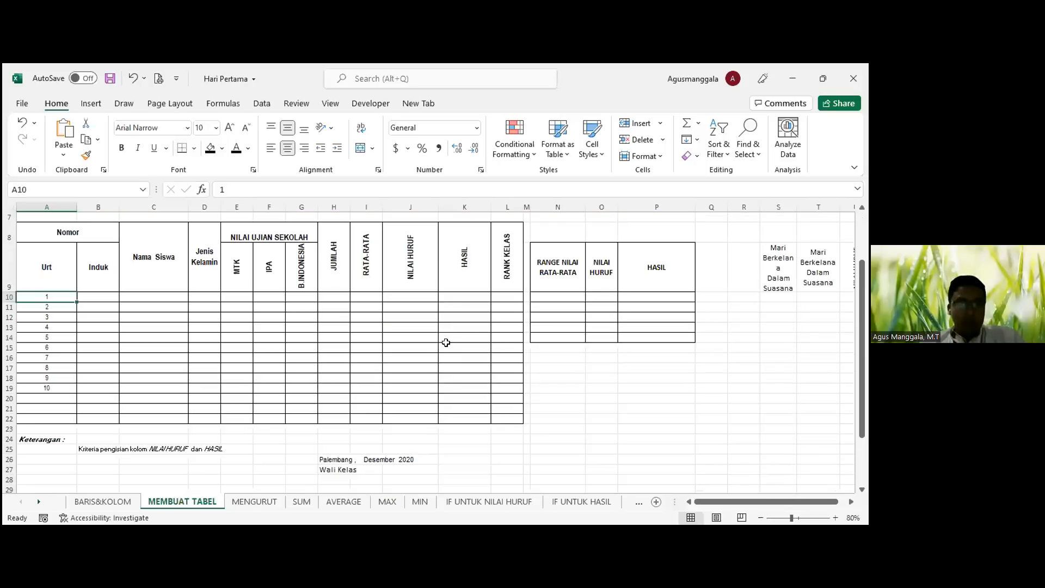
pyautogui.scroll(1, 426, 363)
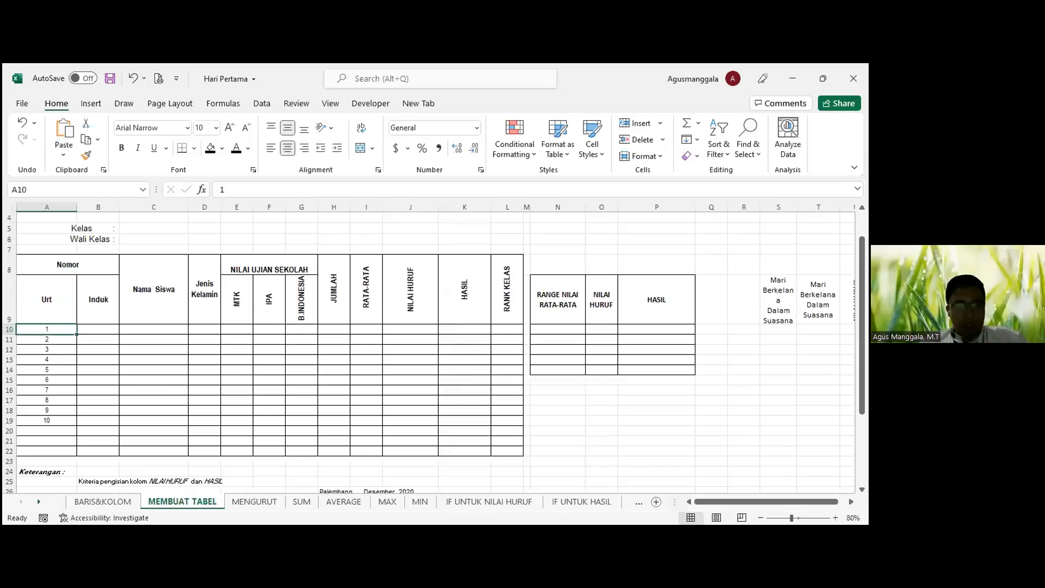
pyautogui.click(145, 329)
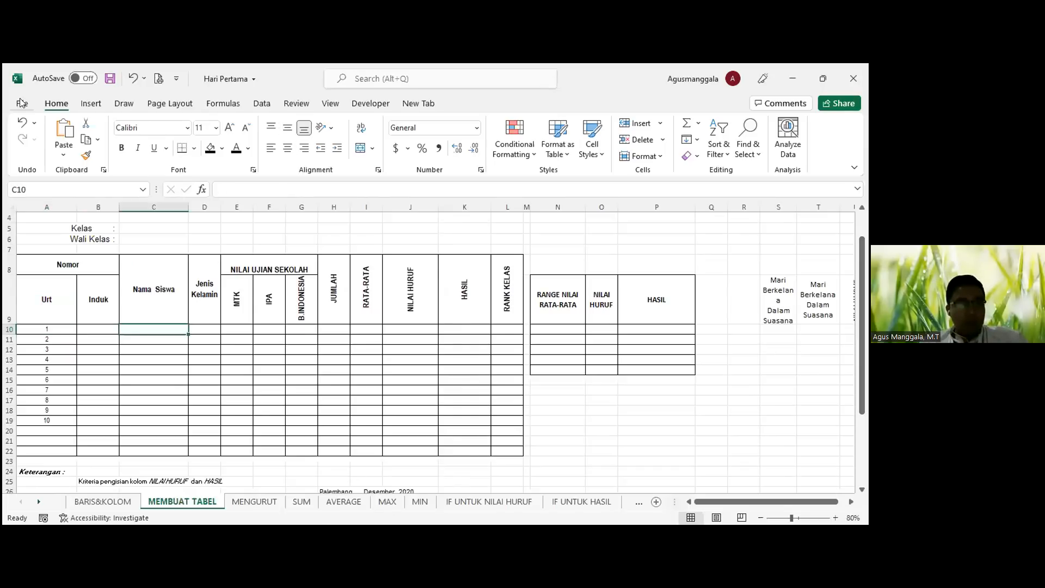
# Step: Copy the MEMBUAT TABEL sheet into a new workbook with the Create a copy option
pyautogui.click(22, 103)
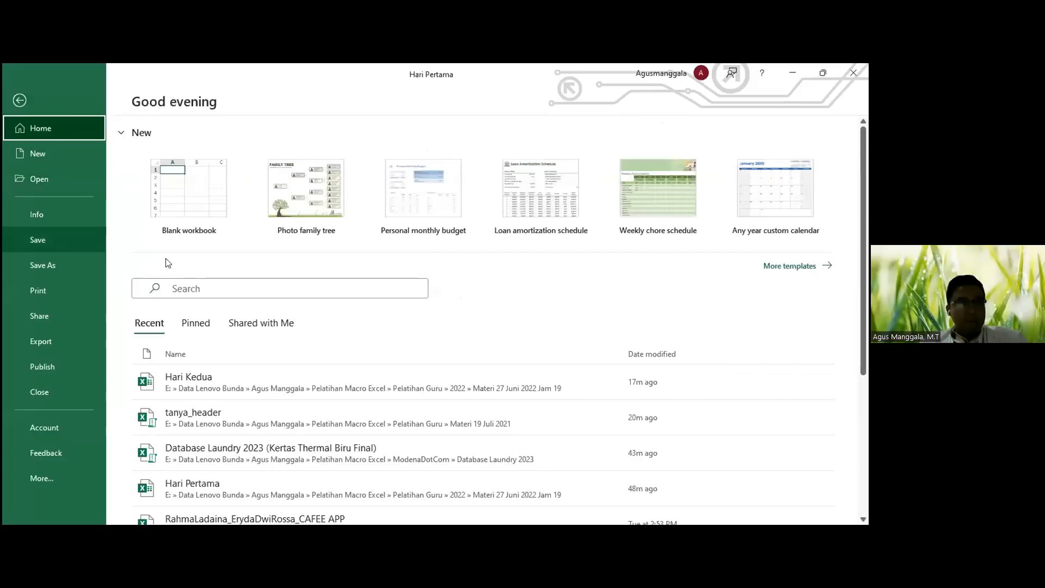
pyautogui.click(20, 100)
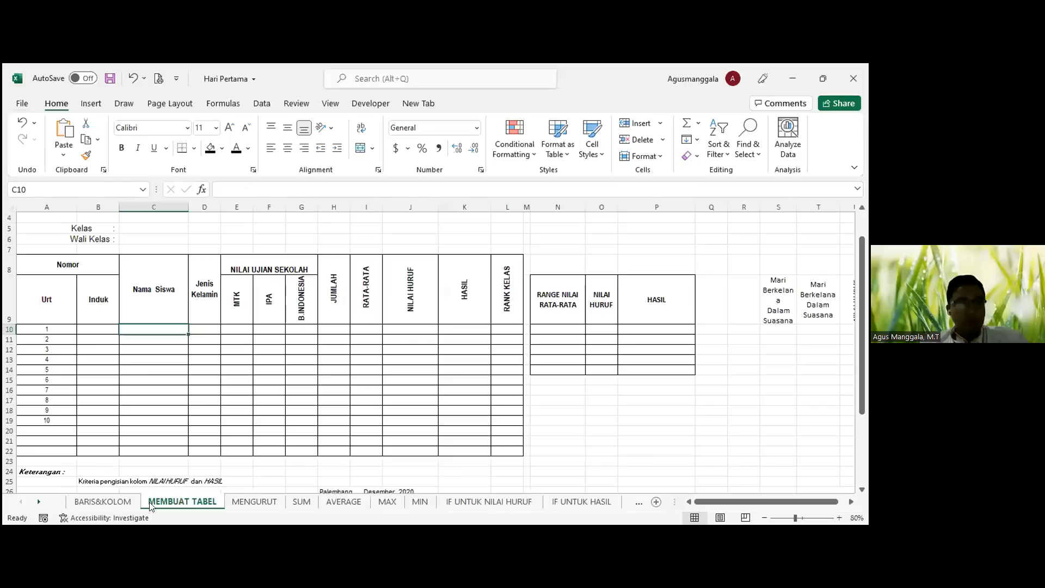
pyautogui.rightClick(183, 503)
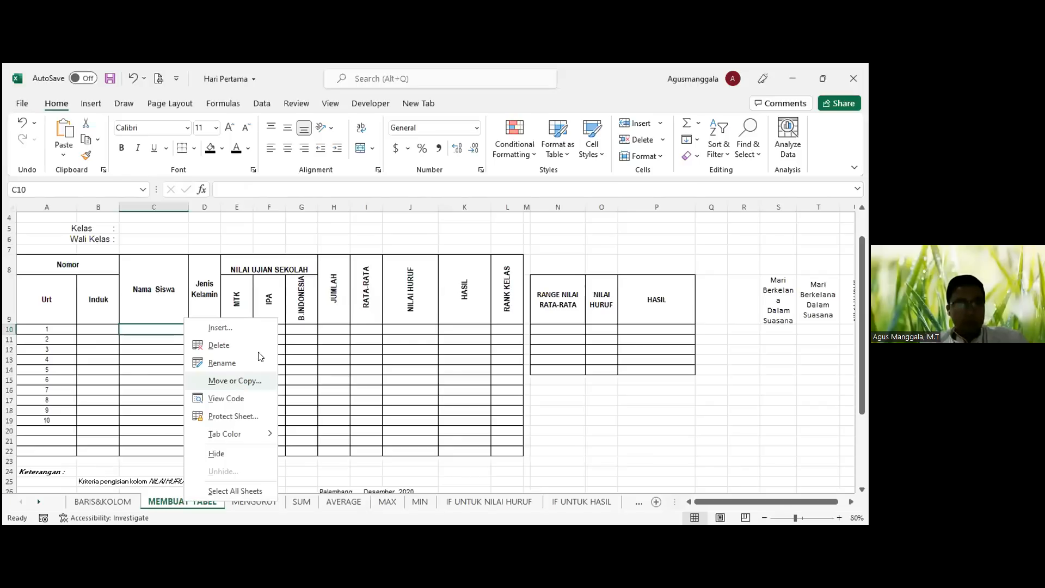
pyautogui.click(260, 356)
pyautogui.click(229, 351)
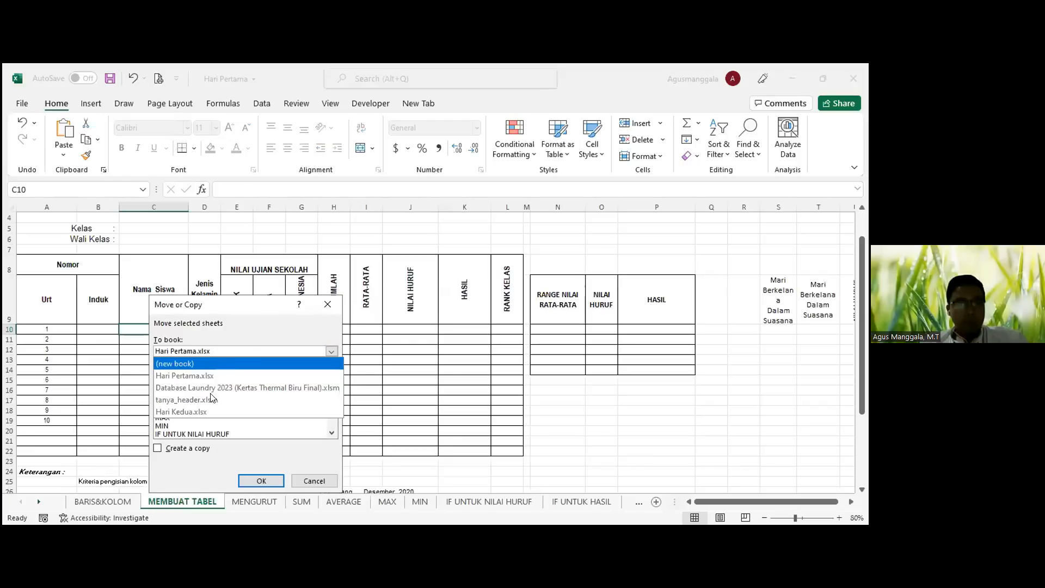
pyautogui.click(229, 361)
pyautogui.click(190, 448)
pyautogui.click(259, 477)
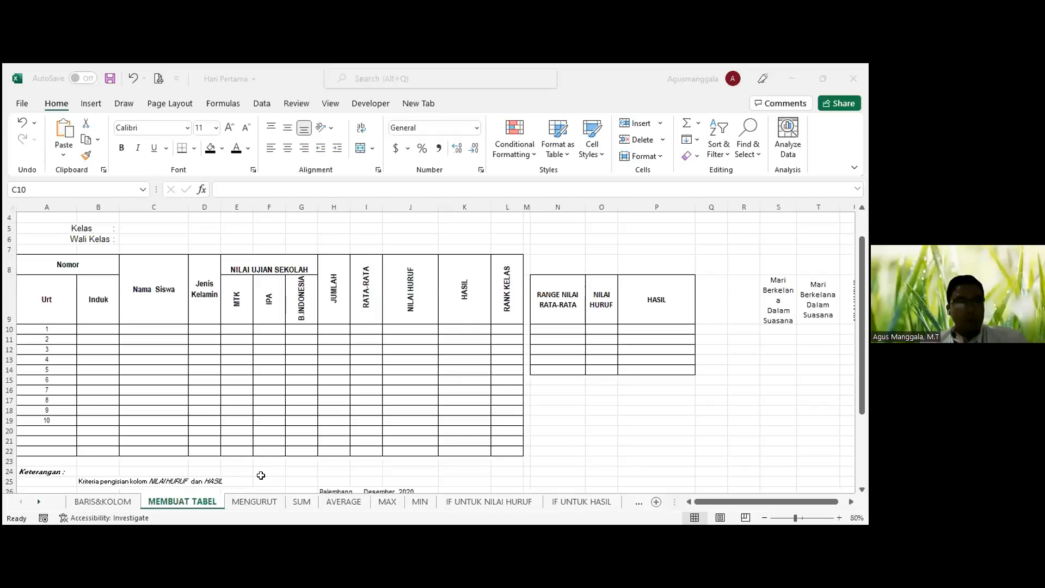
# Step: Save the new workbook on the Desktop as Membuat Tabel in the Excel Workbook format
pyautogui.press('F12')
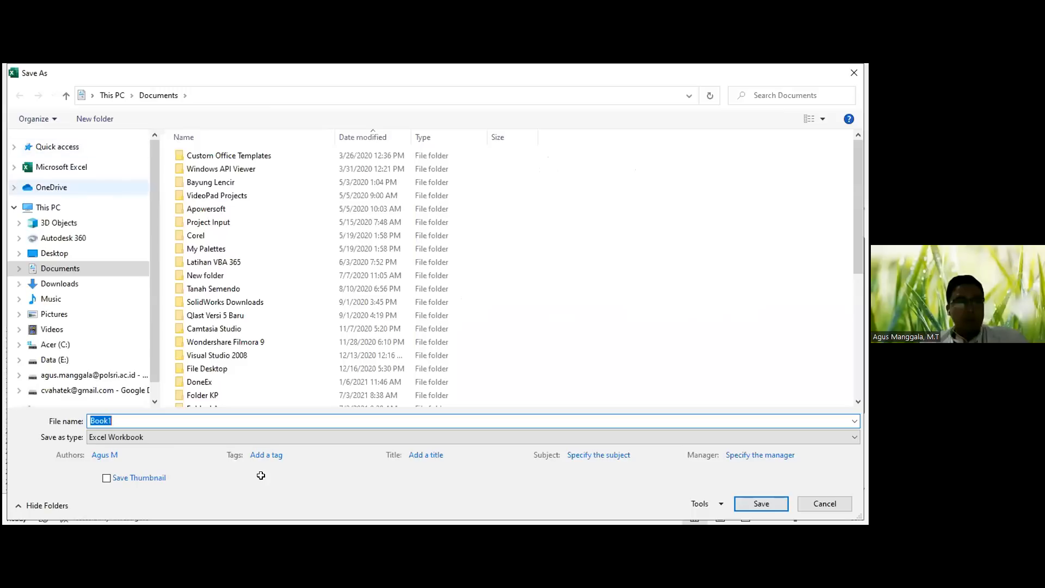
pyautogui.click(55, 253)
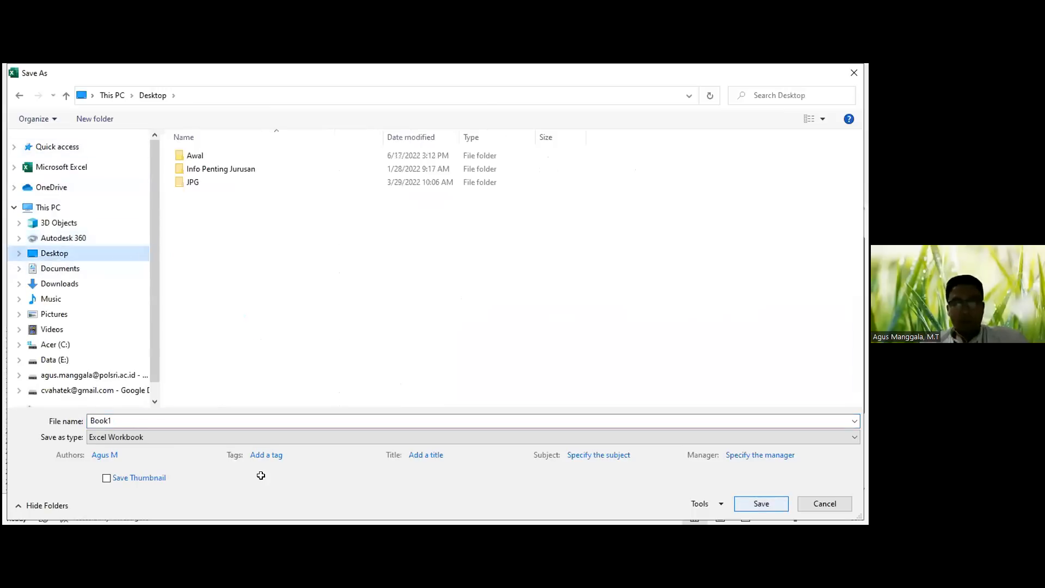
pyautogui.click(125, 421)
pyautogui.write('Membuat Tabel')
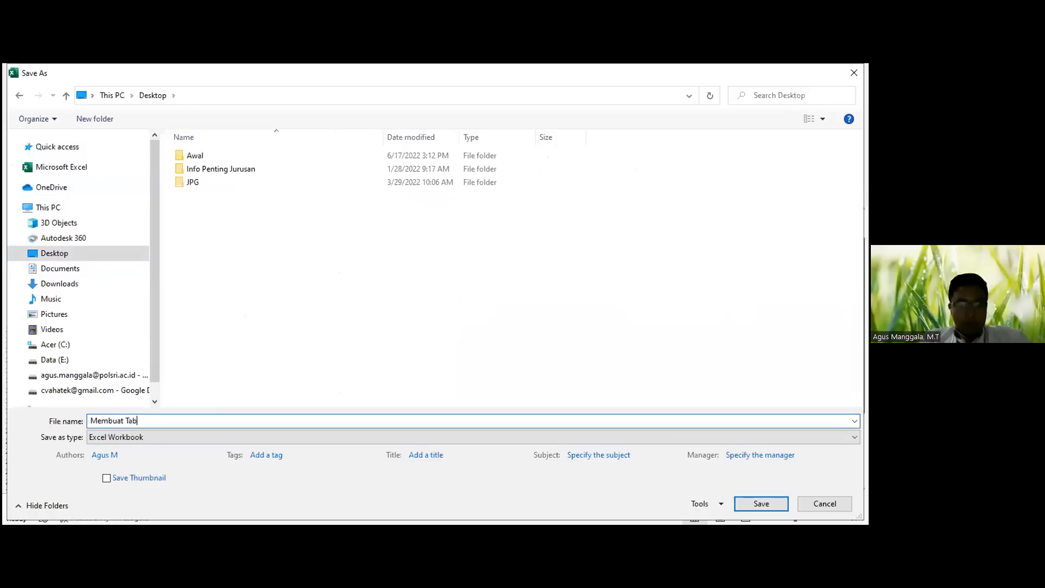
pyautogui.hotkey('ctrl', 'a')
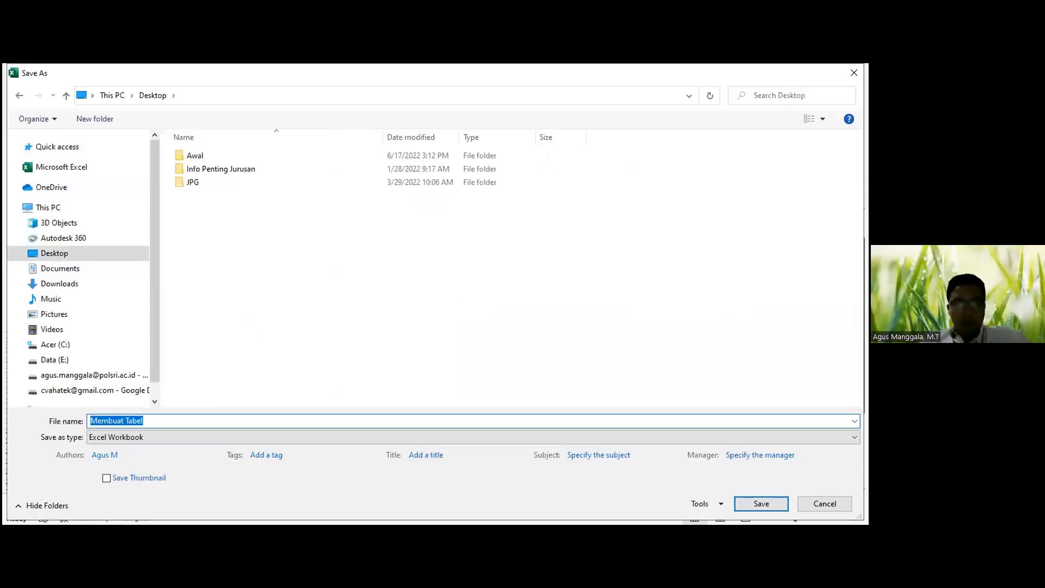
pyautogui.press('Return')
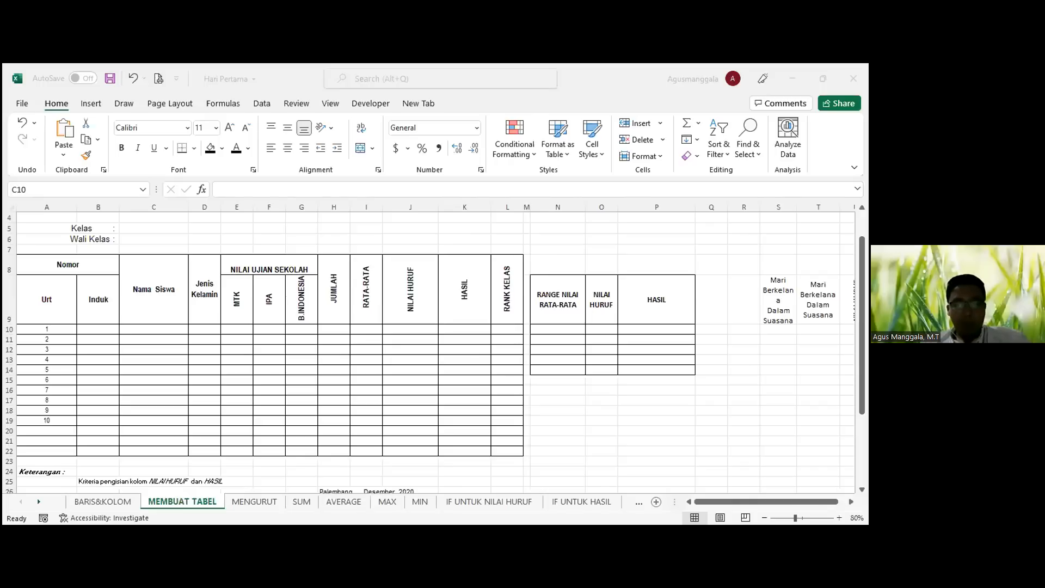
# Step: Return to the Hari Pertama workbook and review the MEMBUAT TABEL sheet from its title banner to the Keterangan notes
pyautogui.hotkey('alt', 'Tab')
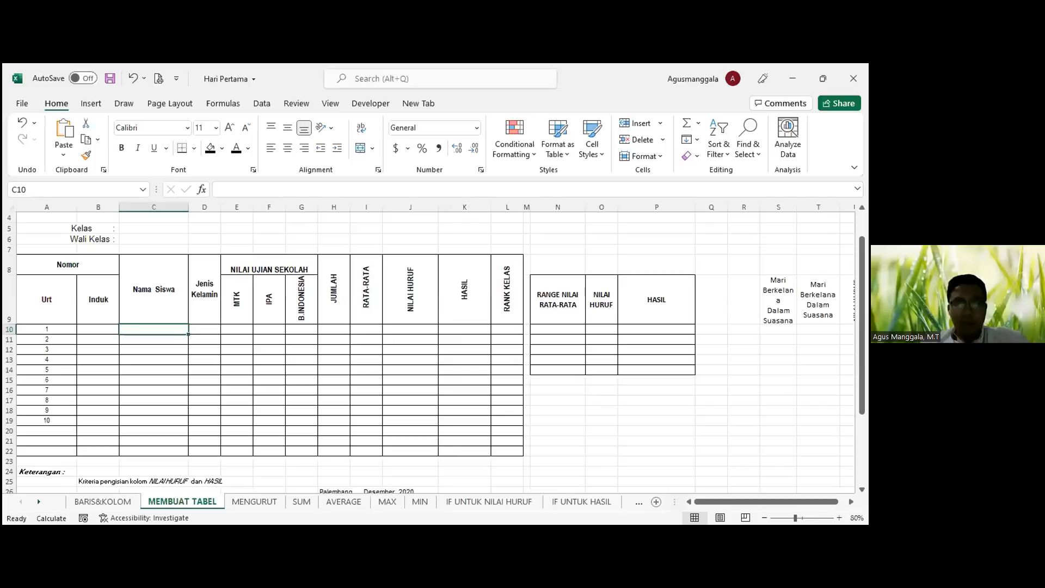
pyautogui.click(196, 385)
pyautogui.scroll(-4, 196, 384)
pyautogui.scroll(5, 195, 384)
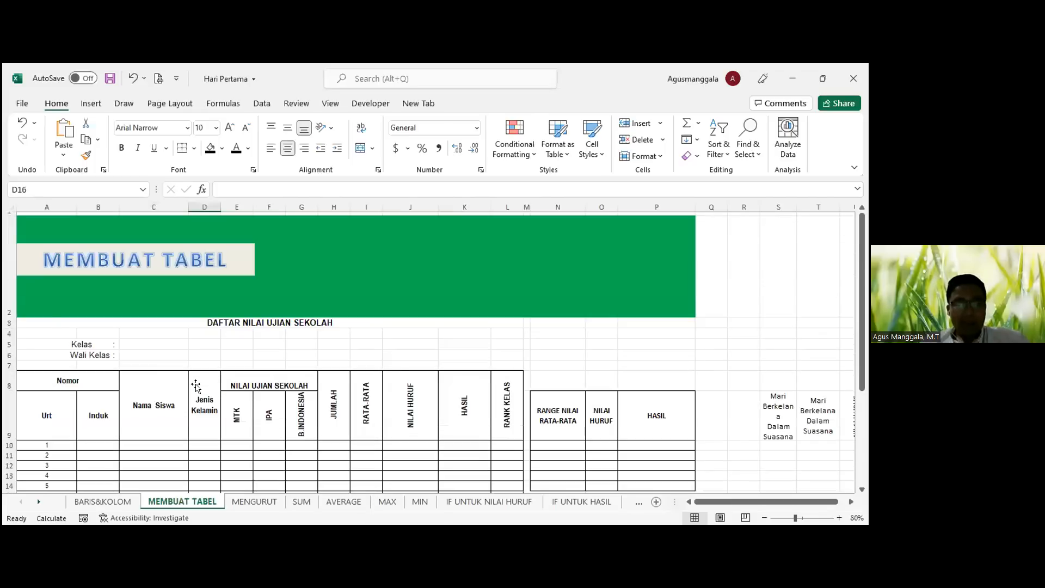
pyautogui.scroll(-5, 196, 385)
pyautogui.scroll(5, 195, 385)
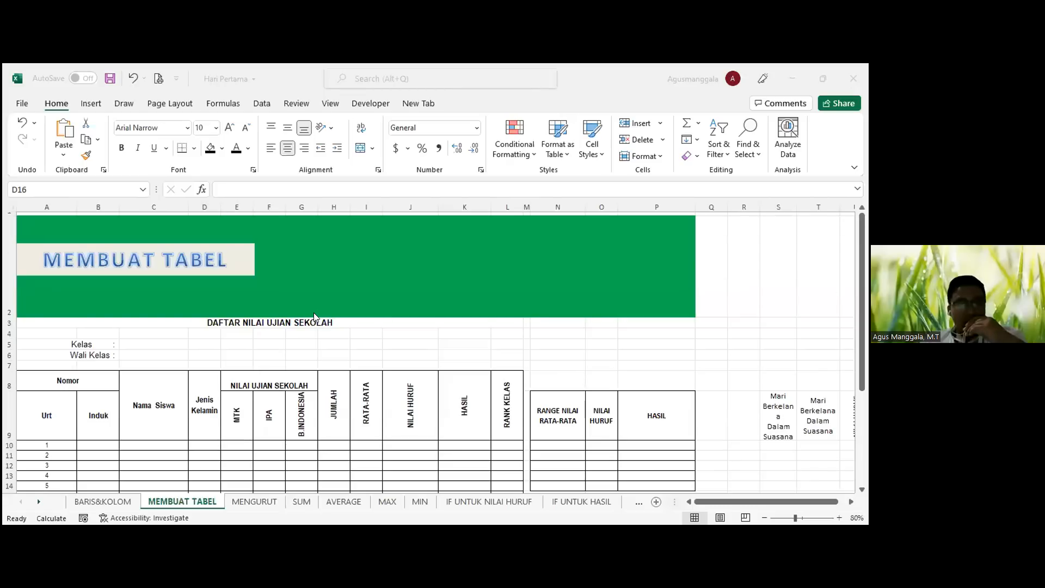
pyautogui.scroll(-2, 215, 400)
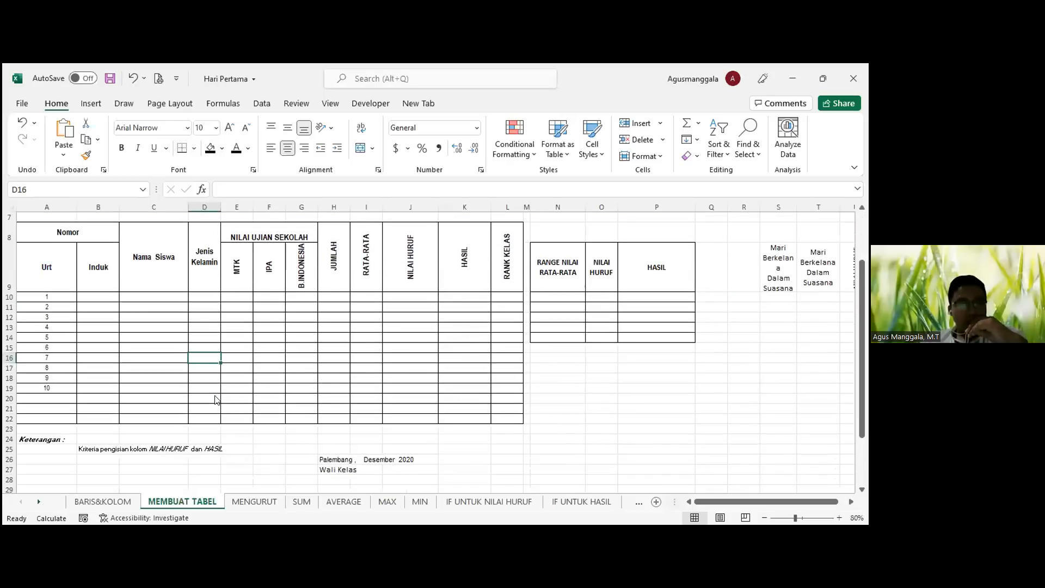
pyautogui.scroll(2, 215, 400)
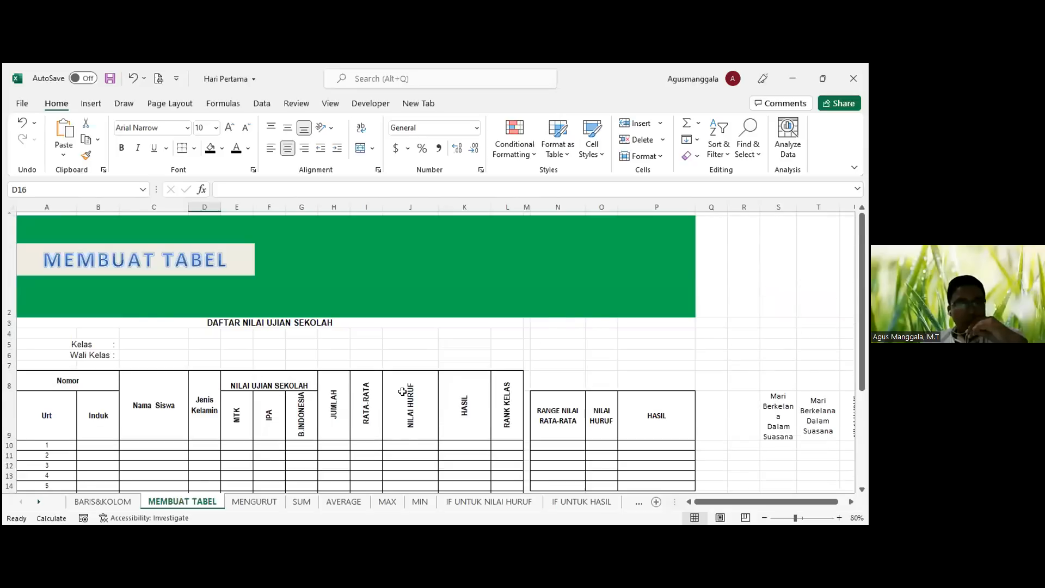
pyautogui.scroll(-2, 402, 391)
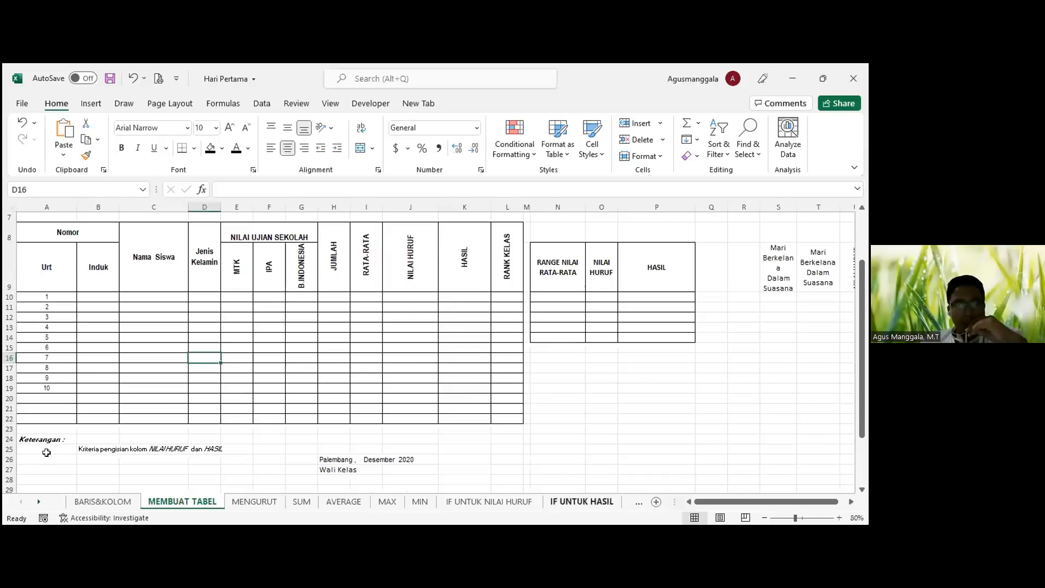
# Step: Look through the names of the further sheets in the workbook and come back to the first ones
pyautogui.click(38, 501)
pyautogui.click(39, 501)
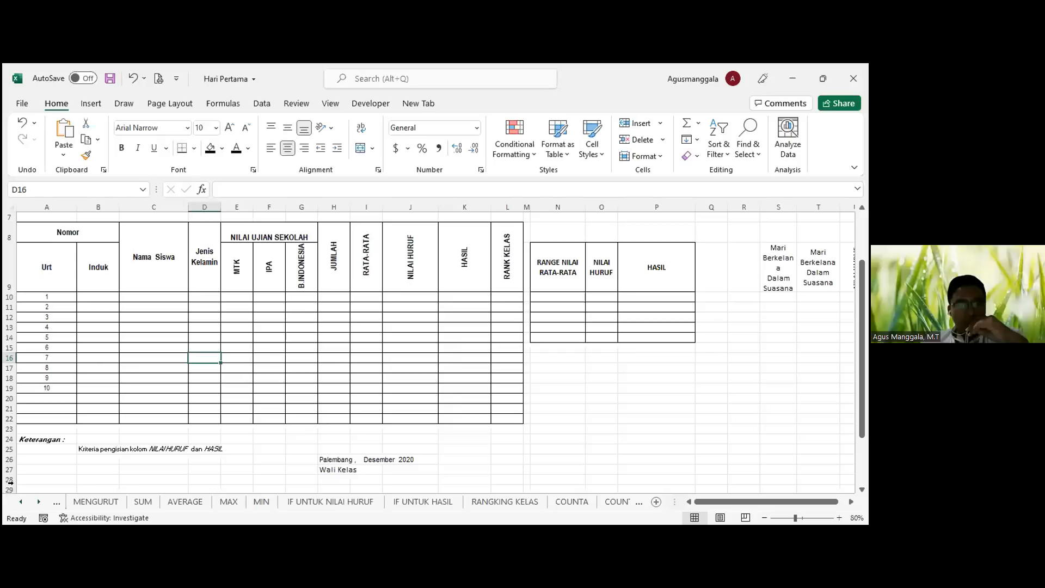
pyautogui.click(20, 501)
pyautogui.click(21, 501)
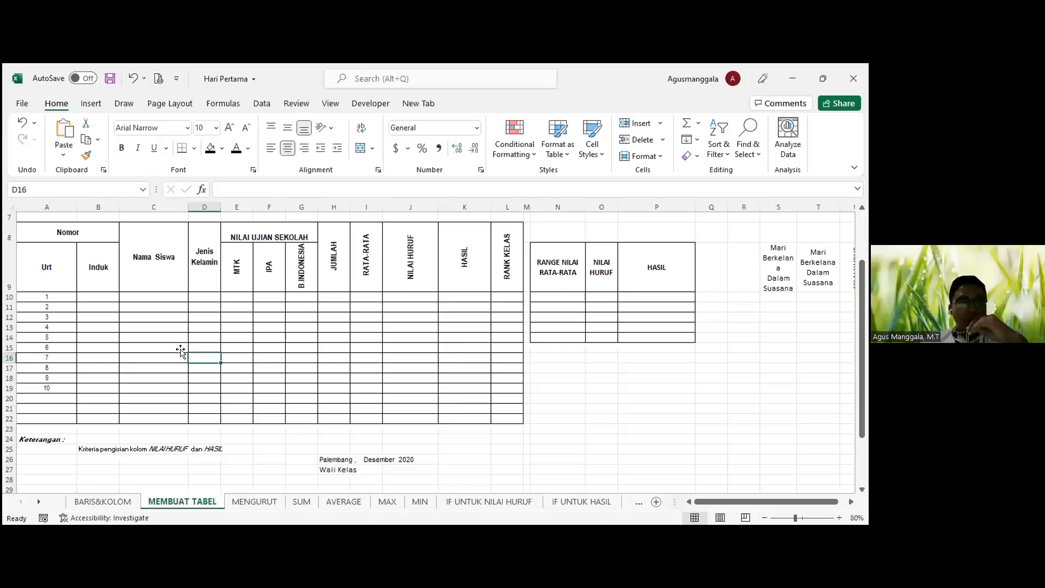
pyautogui.click(181, 351)
pyautogui.scroll(2, 181, 351)
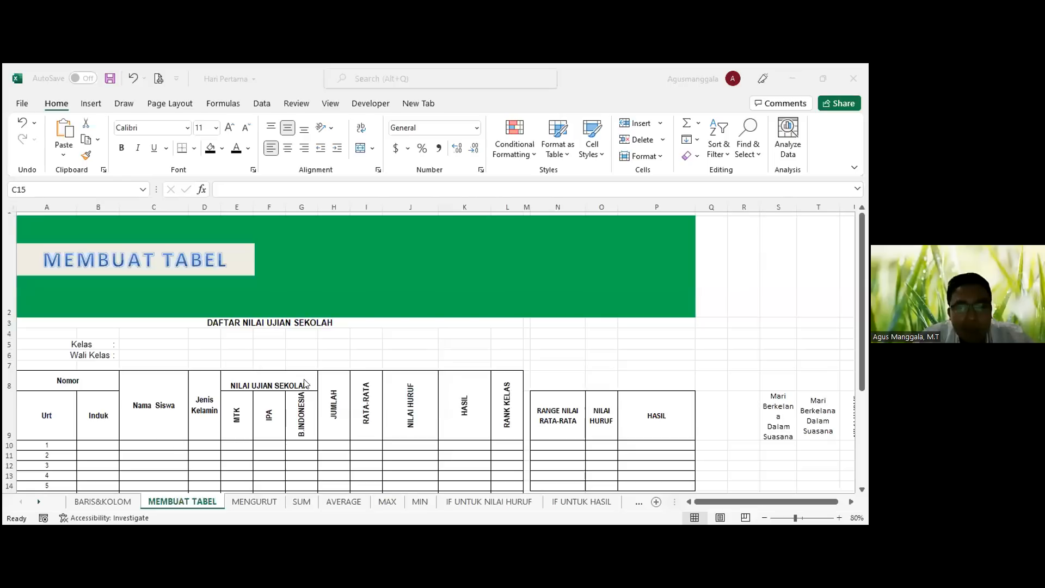
pyautogui.click(372, 466)
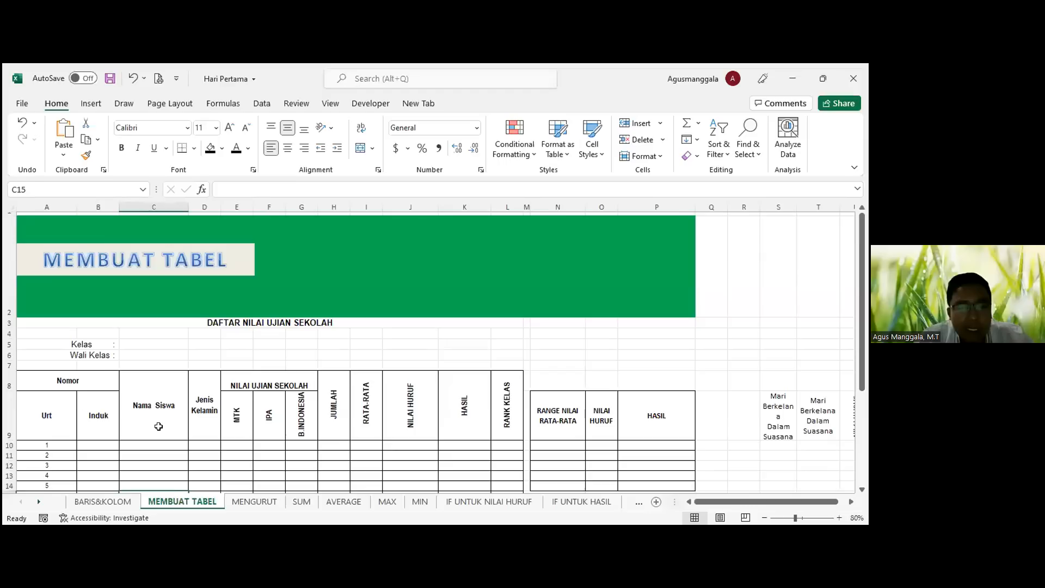
pyautogui.scroll(-1, 169, 421)
pyautogui.scroll(1, 168, 420)
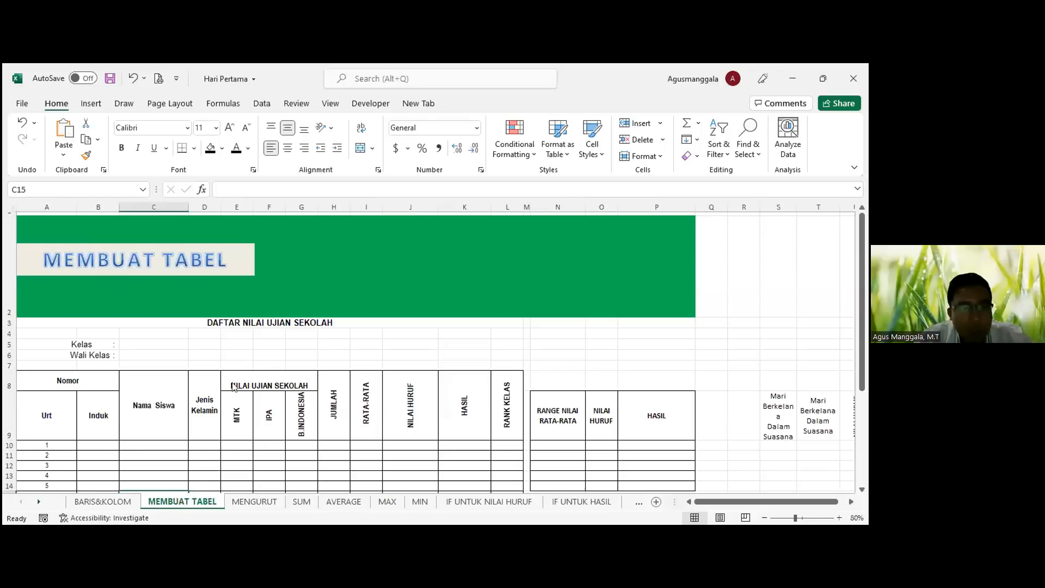
# Step: Add a blank worksheet directly after the MEMBUAT TABEL sheet
pyautogui.rightClick(187, 505)
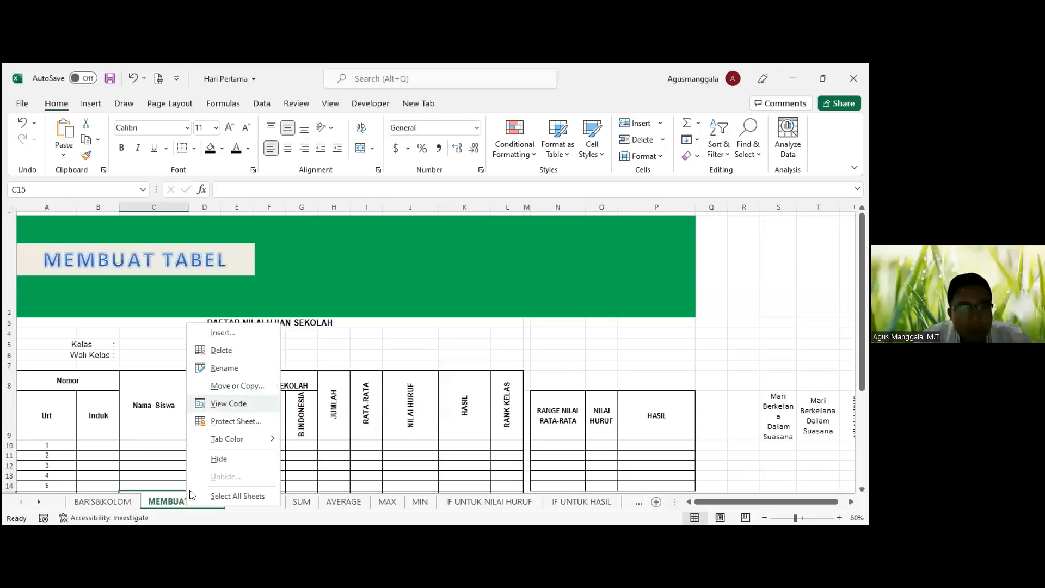
pyautogui.click(657, 502)
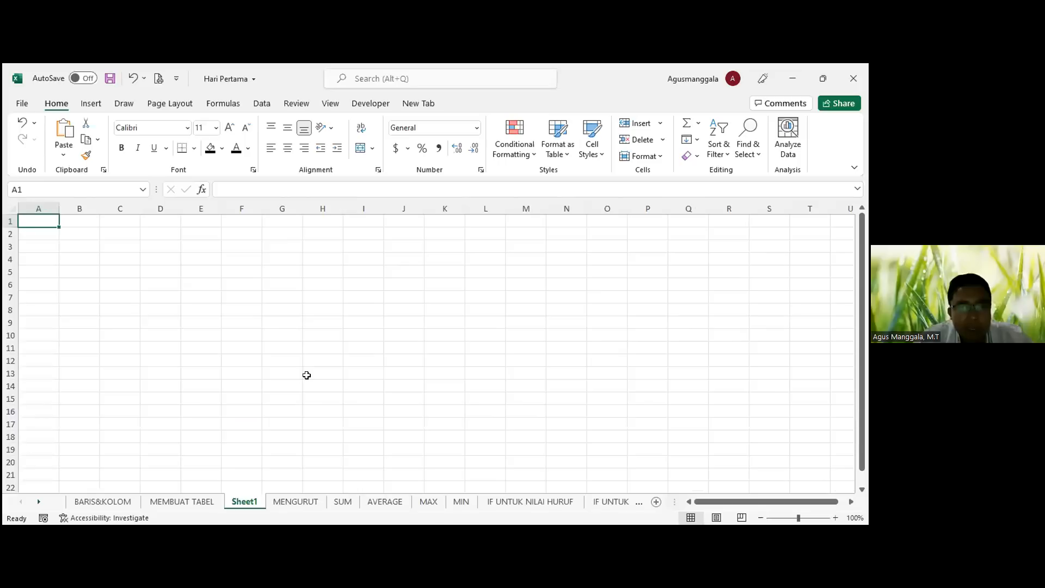
pyautogui.hotkey('alt', 'Tab')
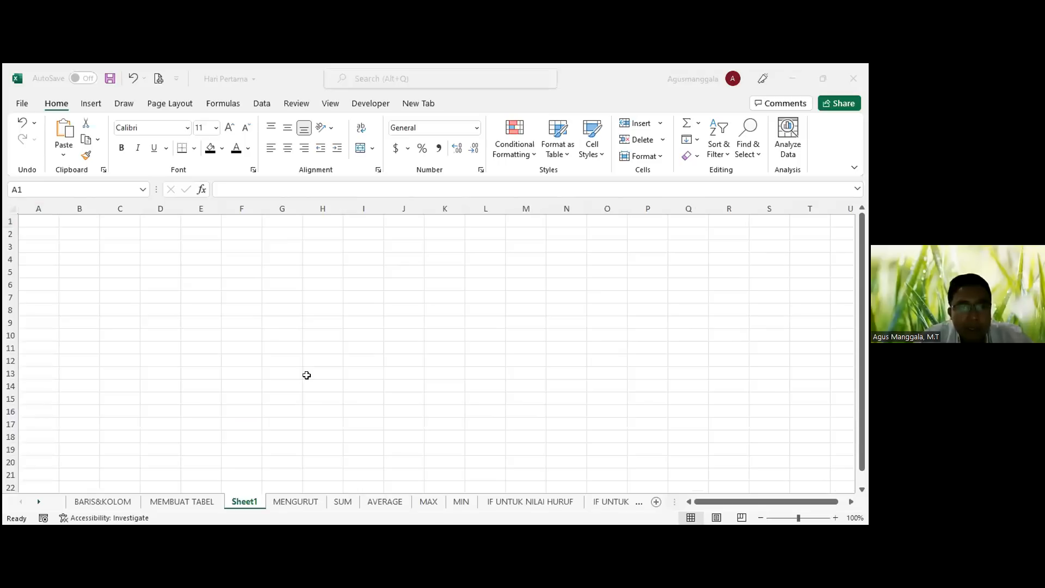
# Step: Apply All Borders to the range A8:J22 on Sheet1 to form a table grid
pyautogui.moveTo(47, 305); pyautogui.dragTo(134, 335)
pyautogui.moveTo(200, 337); pyautogui.dragTo(406, 482)
pyautogui.scroll(-1, 372, 344)
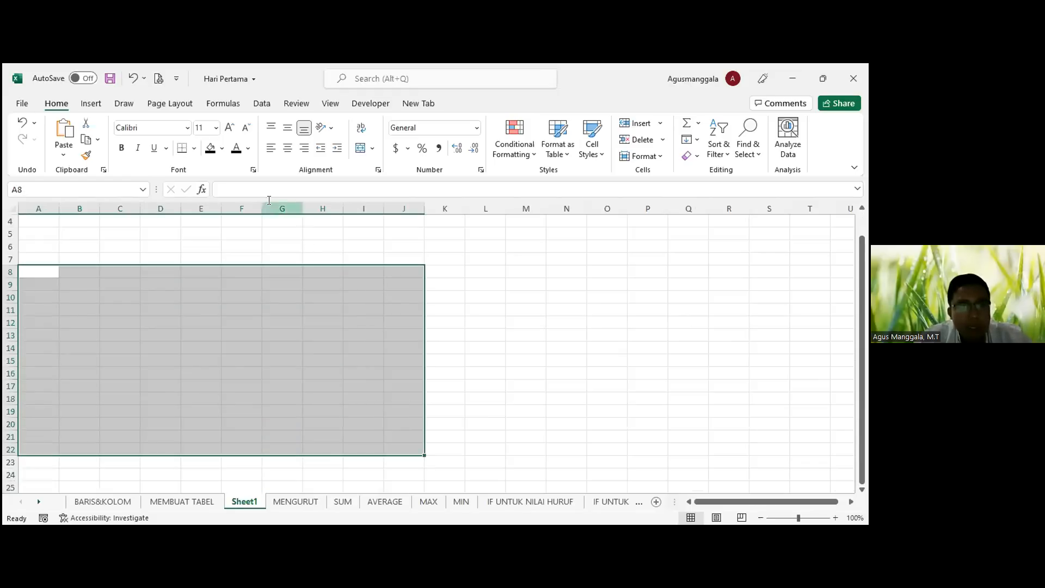
pyautogui.click(194, 148)
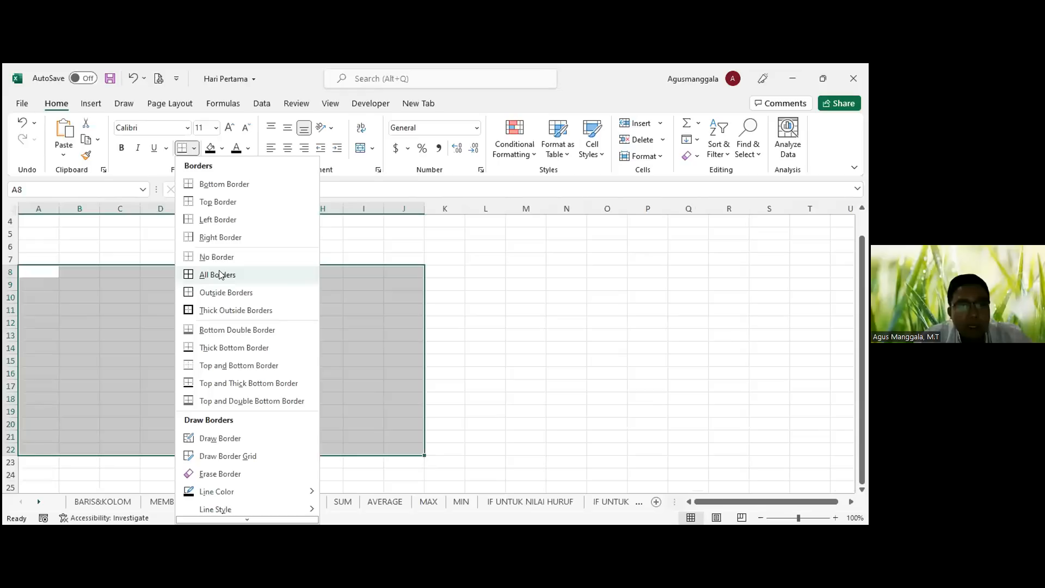
pyautogui.click(220, 275)
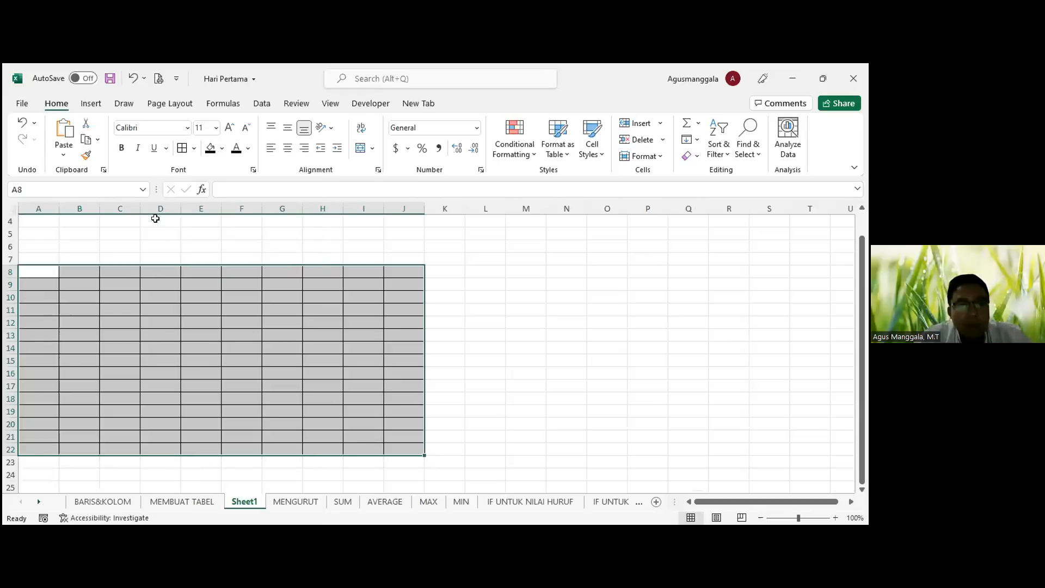
pyautogui.click(194, 148)
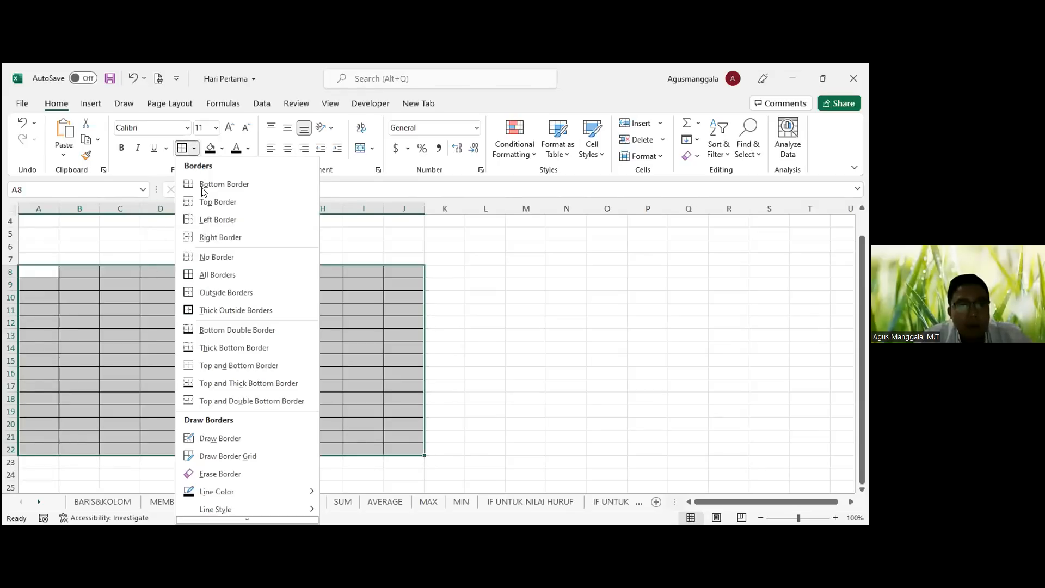
pyautogui.click(196, 272)
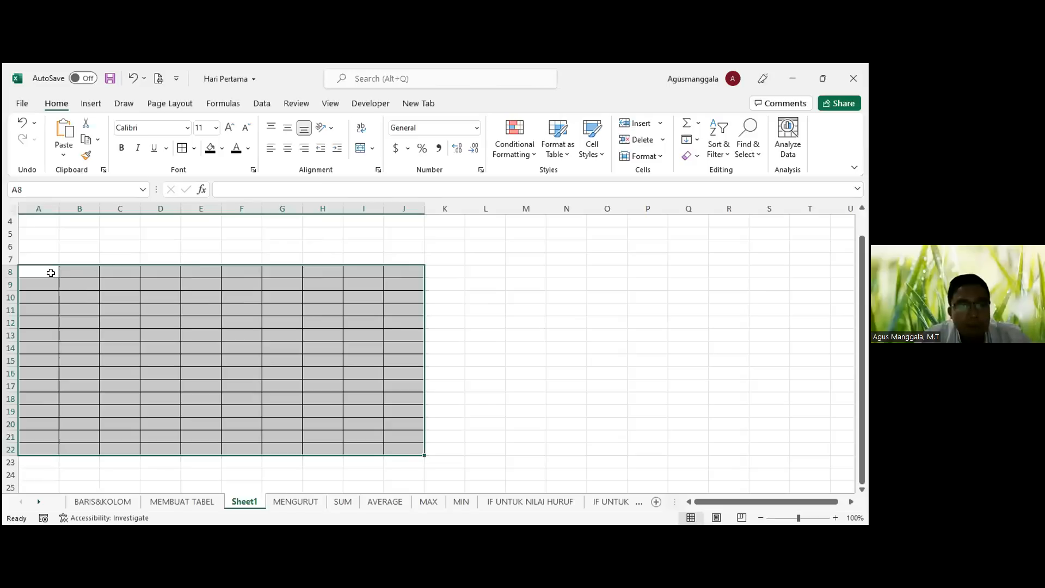
pyautogui.click(141, 335)
# Step: Check the Nomor header on the MEMBUAT TABEL sheet and merge and centre cells A8:B8 on Sheet1 to match it
pyautogui.click(182, 502)
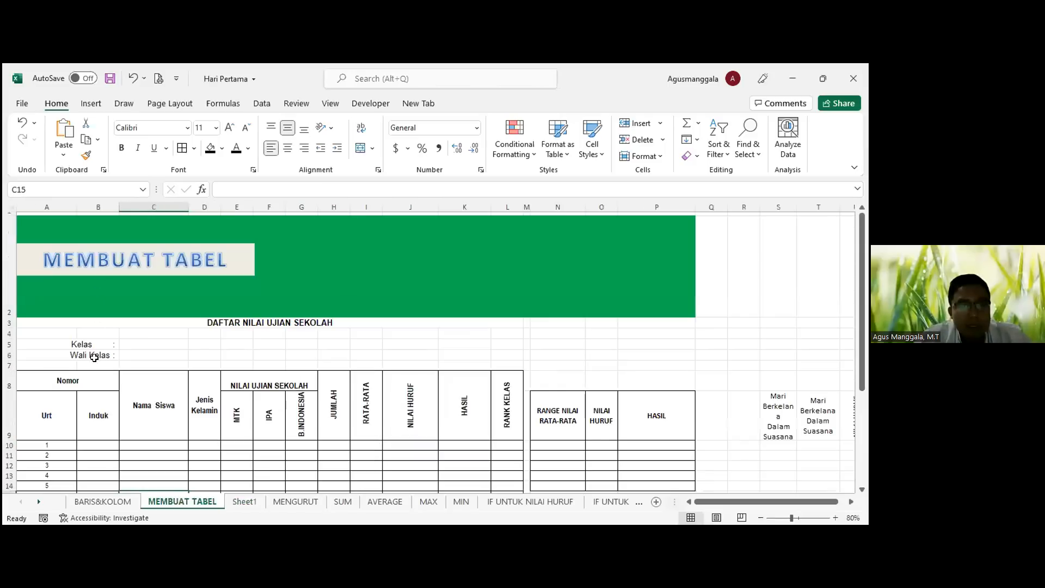
pyautogui.click(74, 383)
pyautogui.scroll(-2, 65, 290)
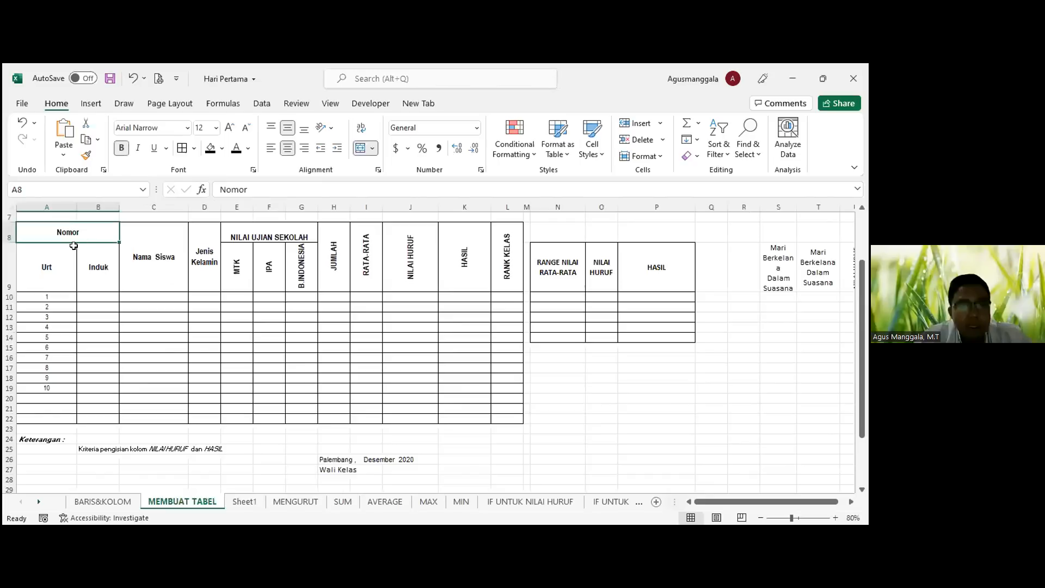
pyautogui.click(244, 501)
pyautogui.click(52, 271)
pyautogui.moveTo(52, 266); pyautogui.dragTo(77, 270)
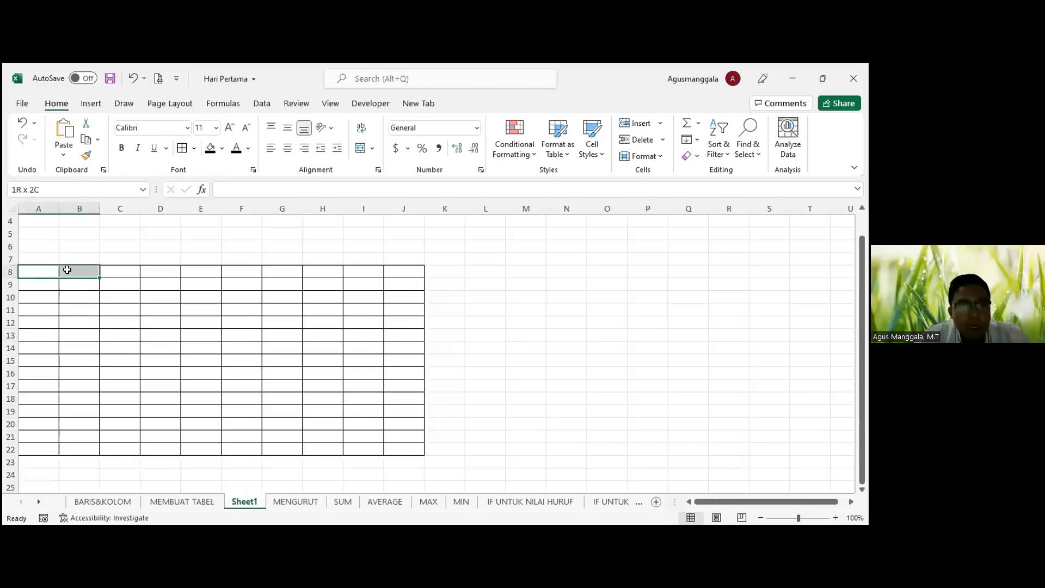
pyautogui.click(360, 153)
pyautogui.click(79, 284)
pyautogui.click(61, 267)
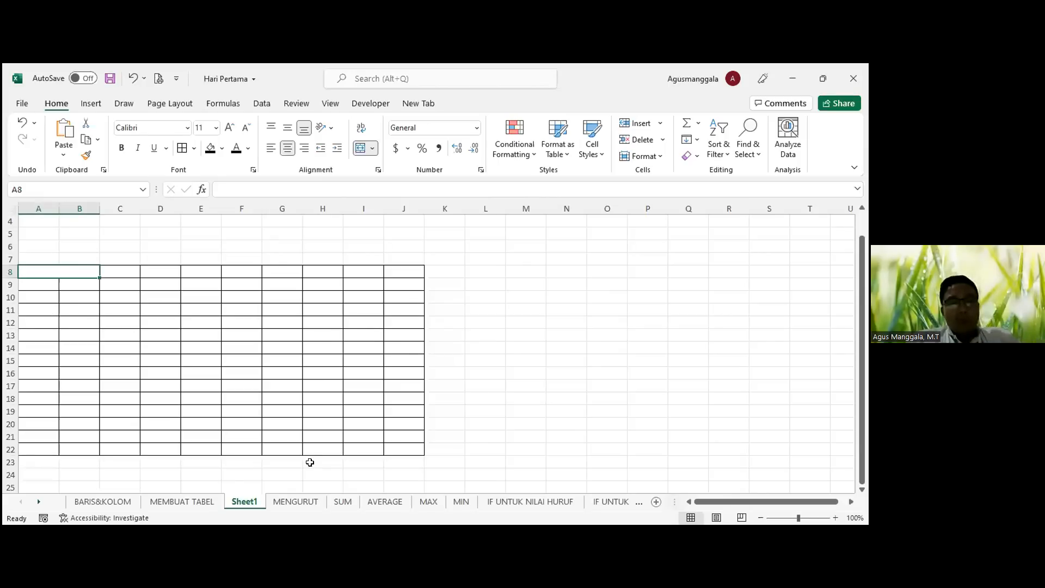
# Step: Open the MENGURUT sheet and look over its score table, including row 12 back to the Urt column
pyautogui.click(293, 502)
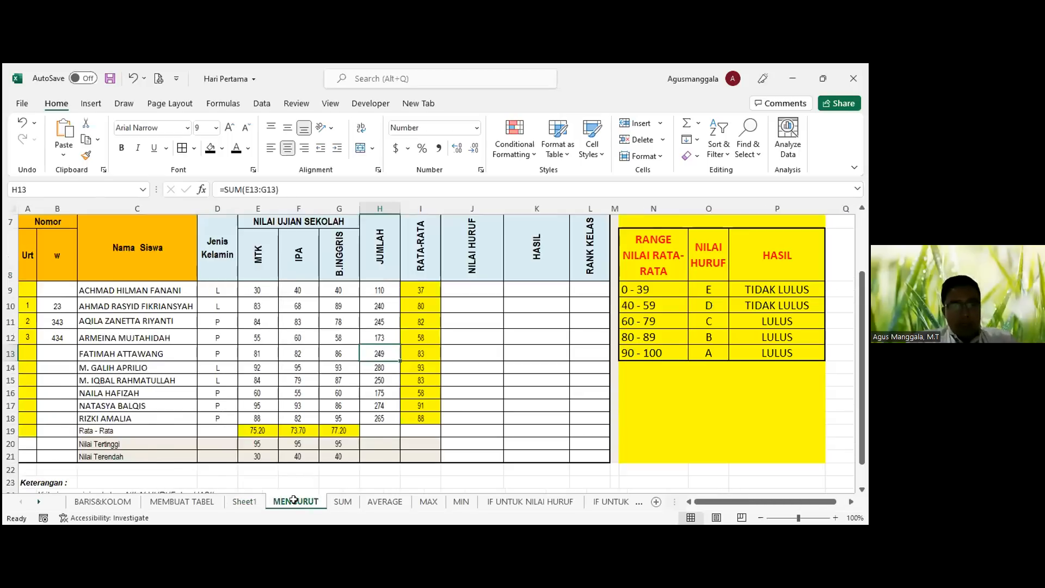
pyautogui.scroll(2, 339, 417)
pyautogui.click(338, 417)
pyautogui.press('Left')
pyautogui.press('Left')
pyautogui.press('Left')
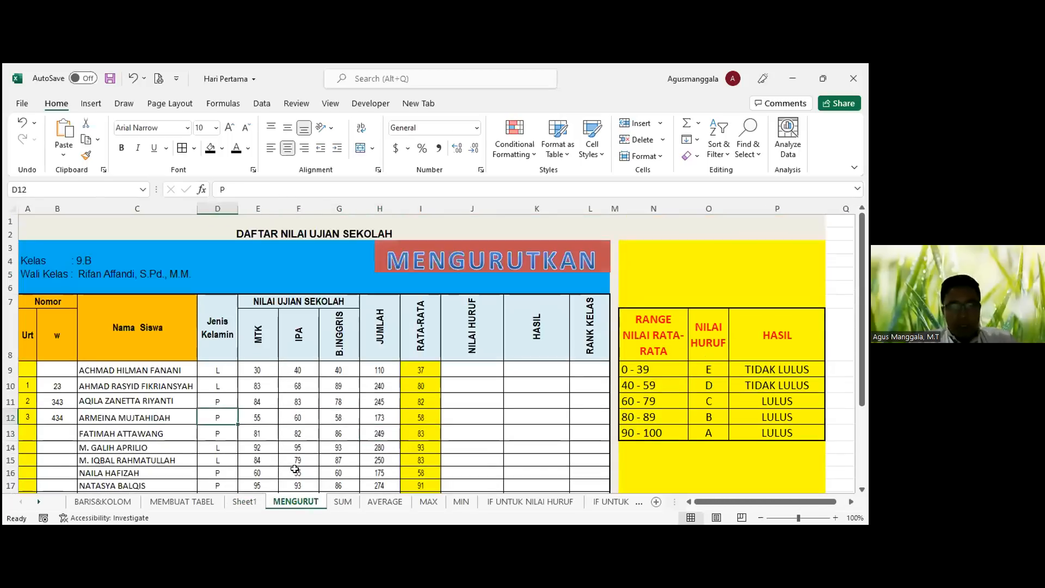
pyautogui.press('Left')
pyautogui.press('Left')
pyautogui.press('Left')
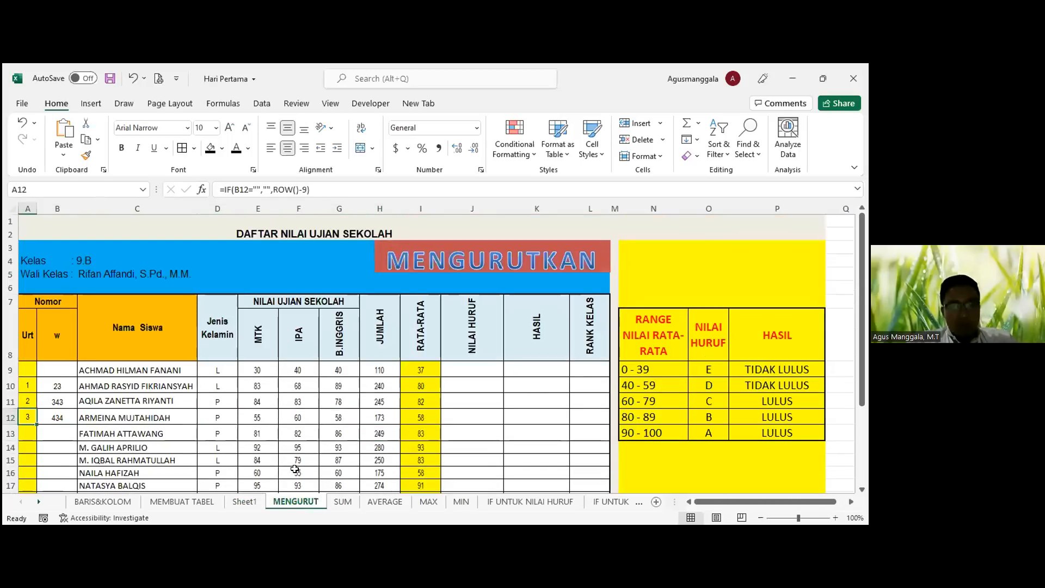
pyautogui.scroll(-1, 439, 253)
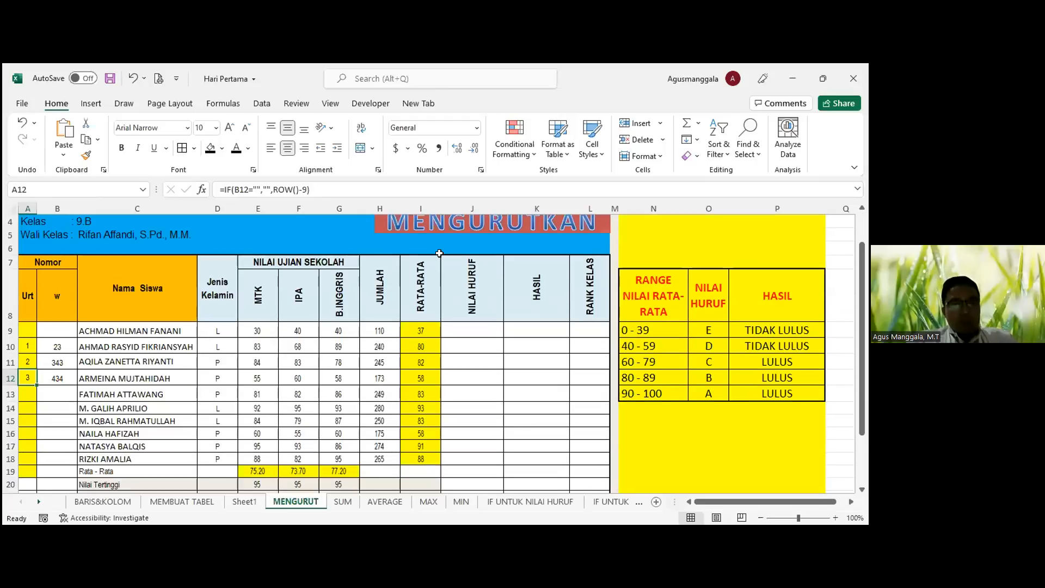
pyautogui.scroll(-2, 163, 366)
pyautogui.scroll(2, 60, 356)
# Step: Inspect the numbering formula in A10 of MENGURUT and glance at the IF UNTUK NILAI HURUF and MEMBUAT TABEL sheets
pyautogui.click(33, 347)
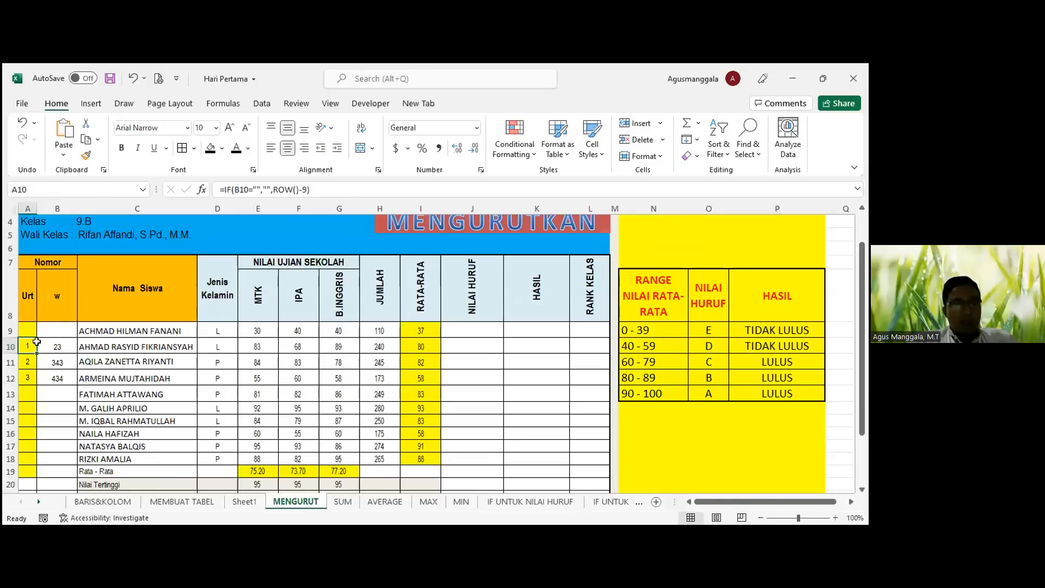
pyautogui.click(316, 189)
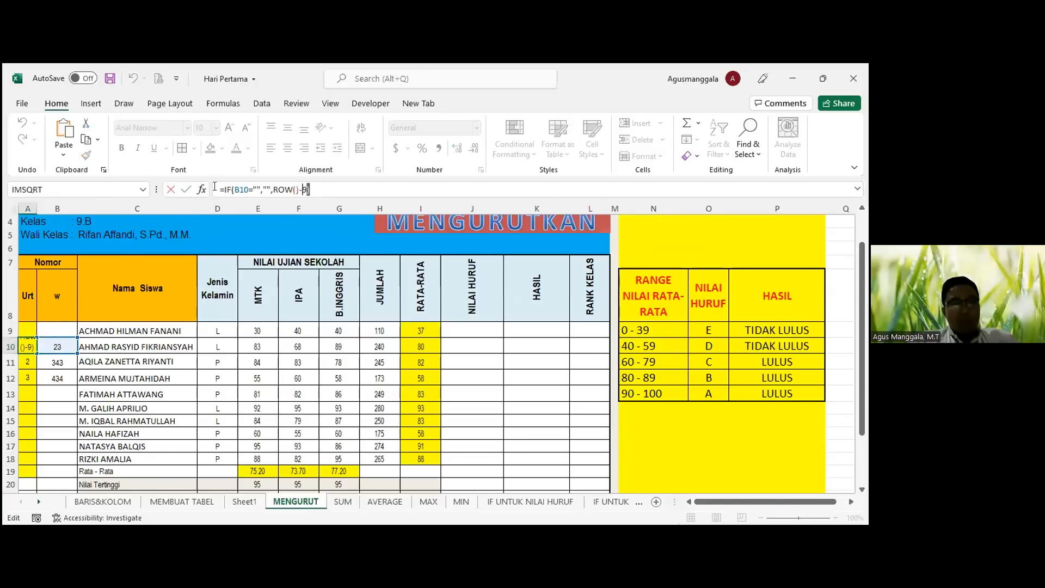
pyautogui.moveTo(215, 187); pyautogui.dragTo(216, 191)
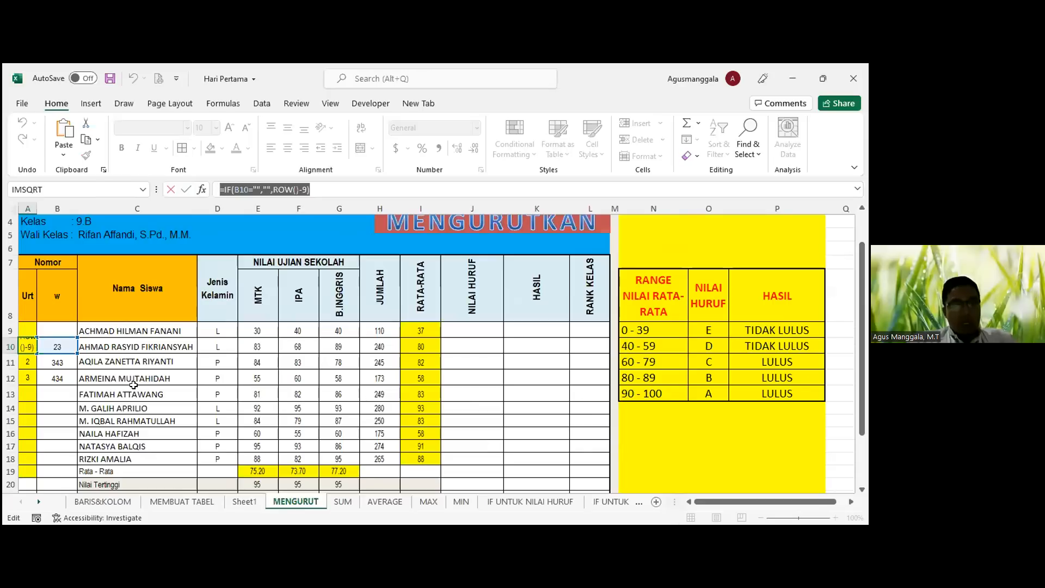
pyautogui.press('Escape')
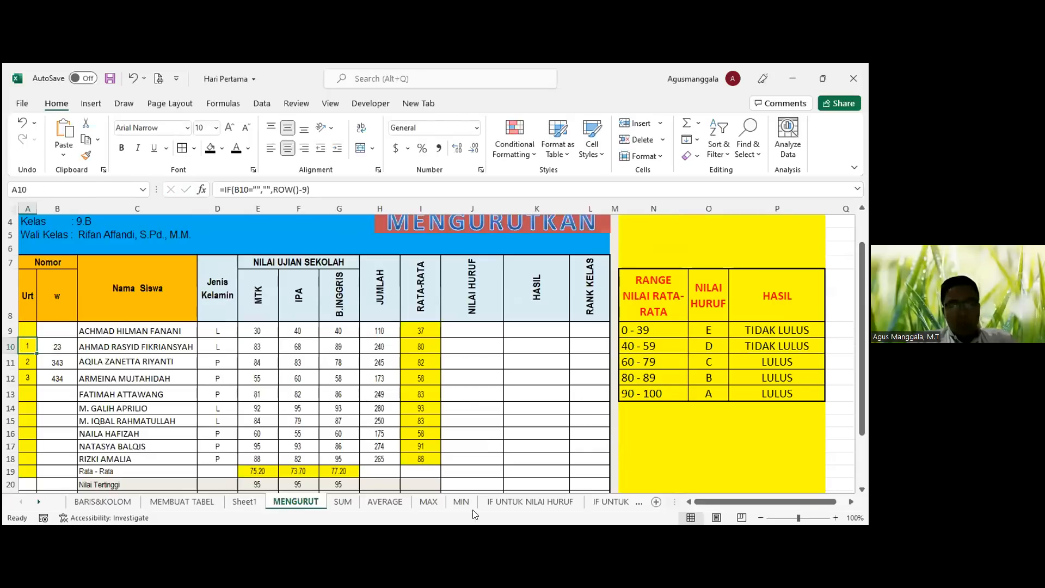
pyautogui.click(520, 503)
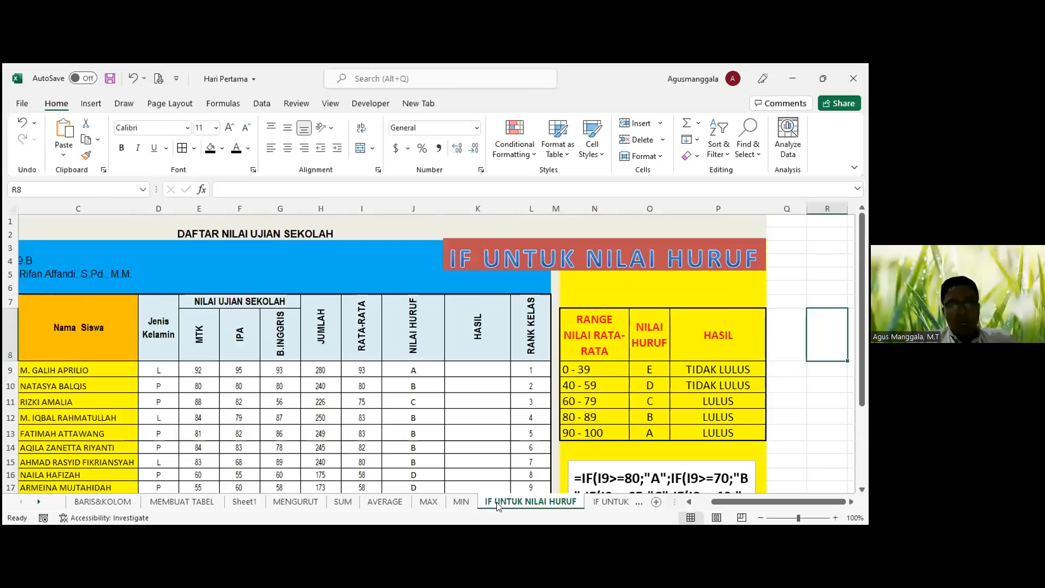
pyautogui.click(210, 506)
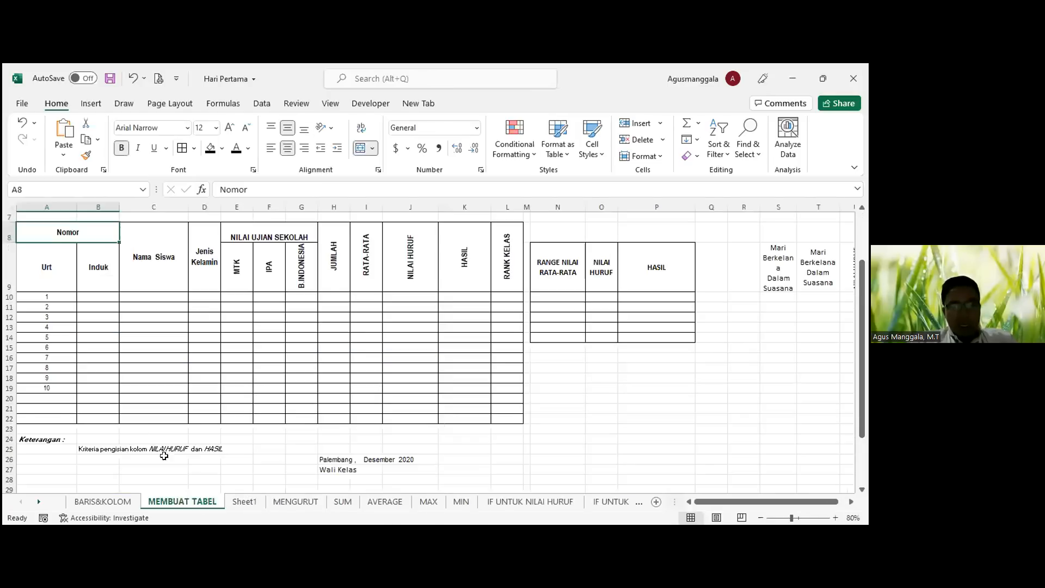
# Step: On the MENGURUT sheet, fill B9, B13, B14, B16 and B17 with 323, B15 with 233 and B18 with 3232
pyautogui.click(296, 501)
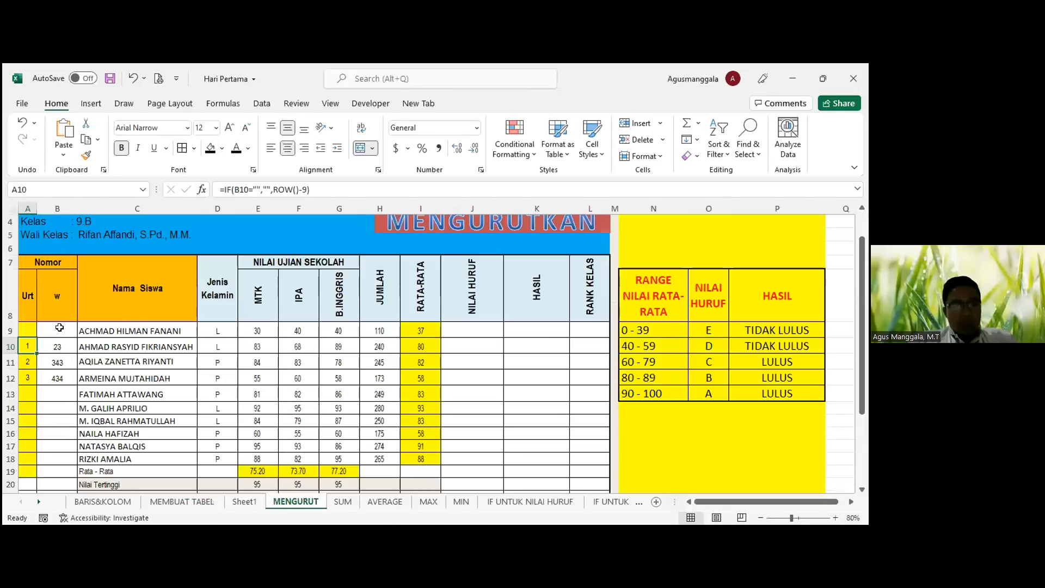
pyautogui.scroll(-1, 136, 327)
pyautogui.click(136, 322)
pyautogui.click(57, 291)
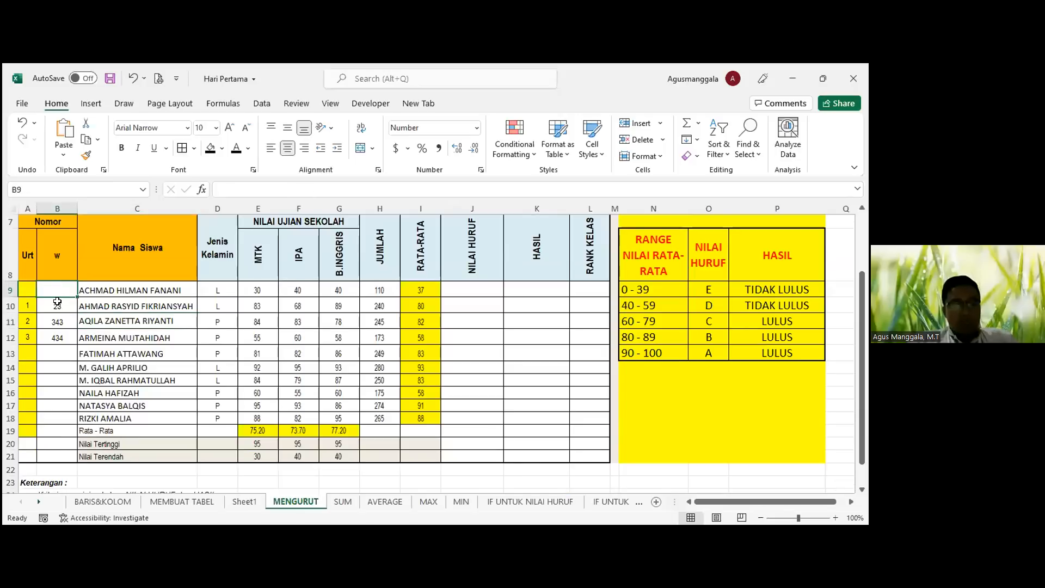
pyautogui.write('323')
pyautogui.click(57, 306)
pyautogui.click(52, 322)
pyautogui.click(59, 348)
pyautogui.write('323')
pyautogui.click(62, 368)
pyautogui.write('323')
pyautogui.click(63, 383)
pyautogui.click(63, 393)
pyautogui.write('323')
pyautogui.click(65, 375)
pyautogui.write('233')
pyautogui.click(62, 405)
pyautogui.write('323')
pyautogui.click(66, 418)
pyautogui.write('3232')
pyautogui.click(141, 351)
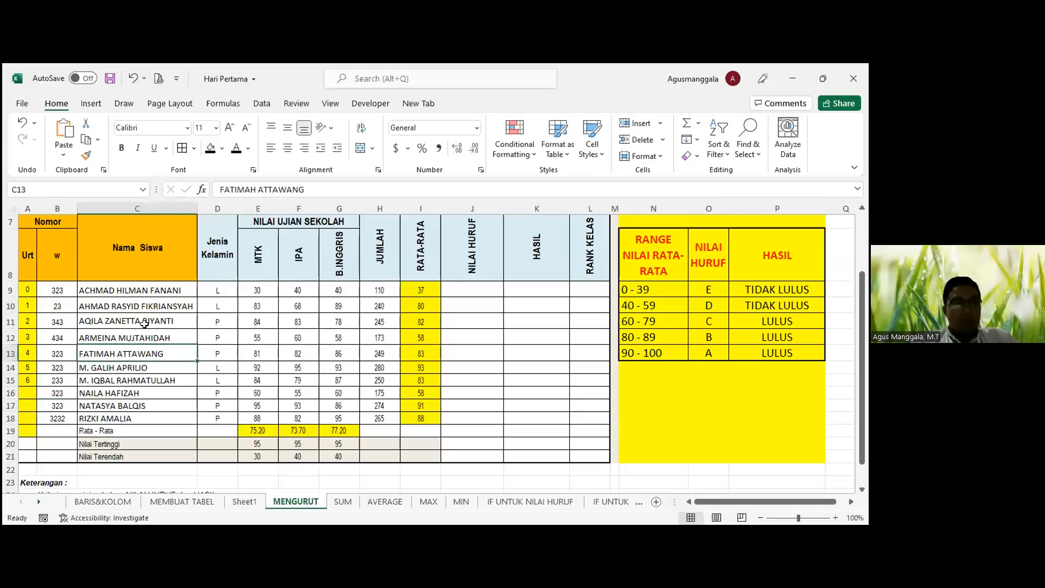
# Step: Examine the Urt numbering formula in A10 alongside the student names in the MENGURUT table
pyautogui.scroll(2, 259, 290)
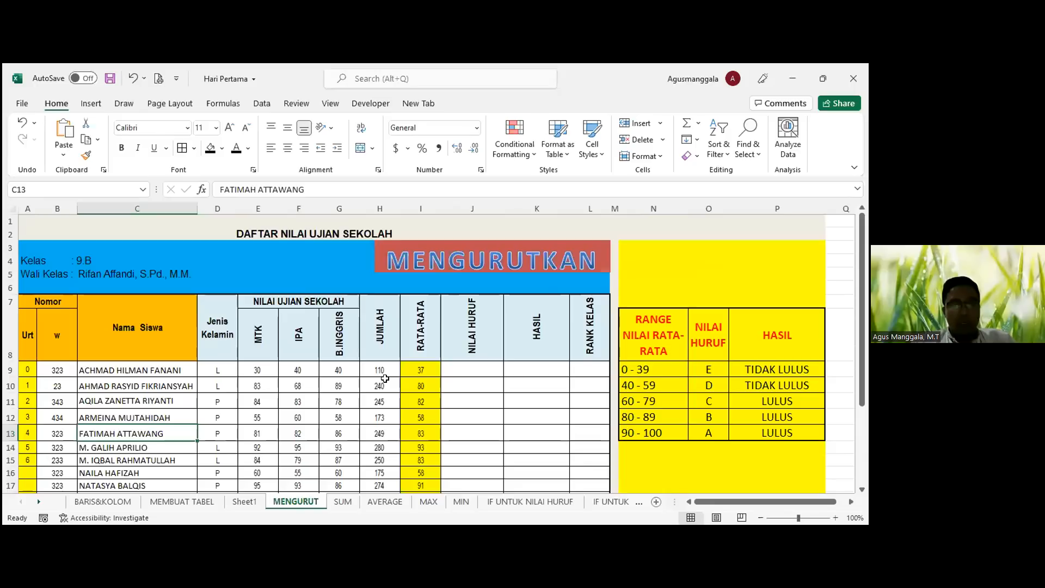
pyautogui.scroll(-1, 381, 359)
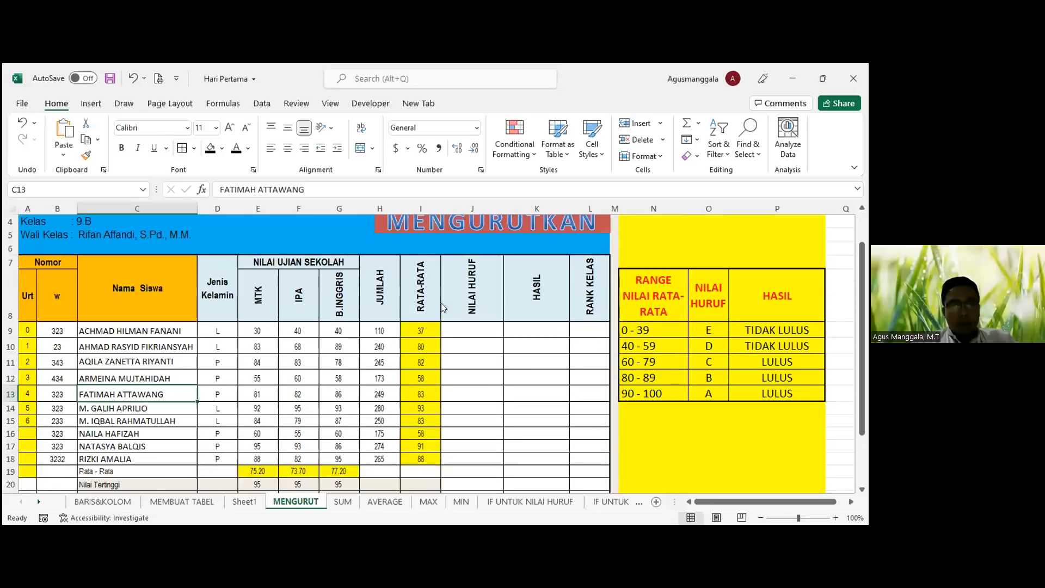
pyautogui.click(28, 343)
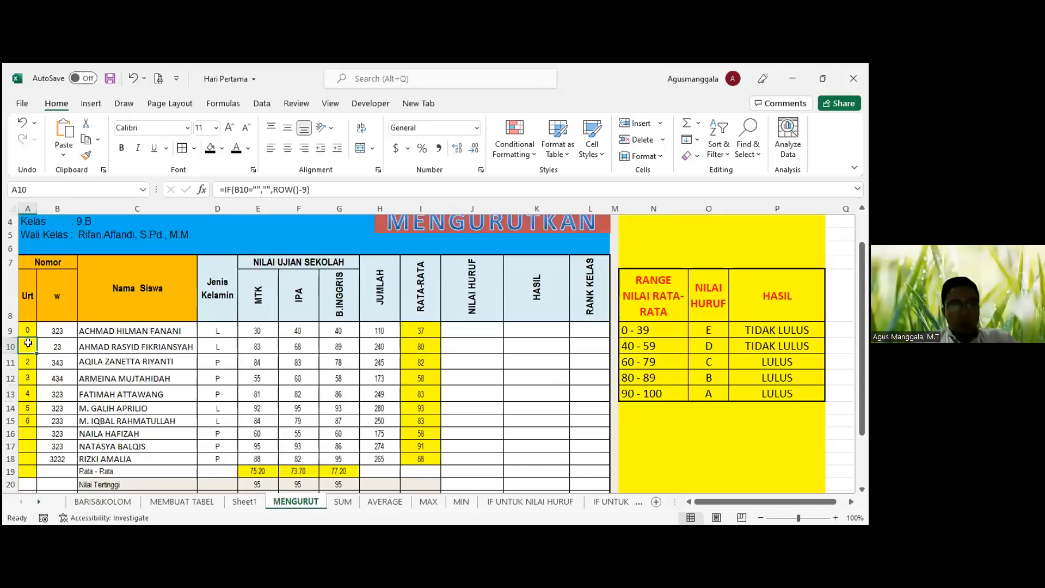
pyautogui.click(180, 351)
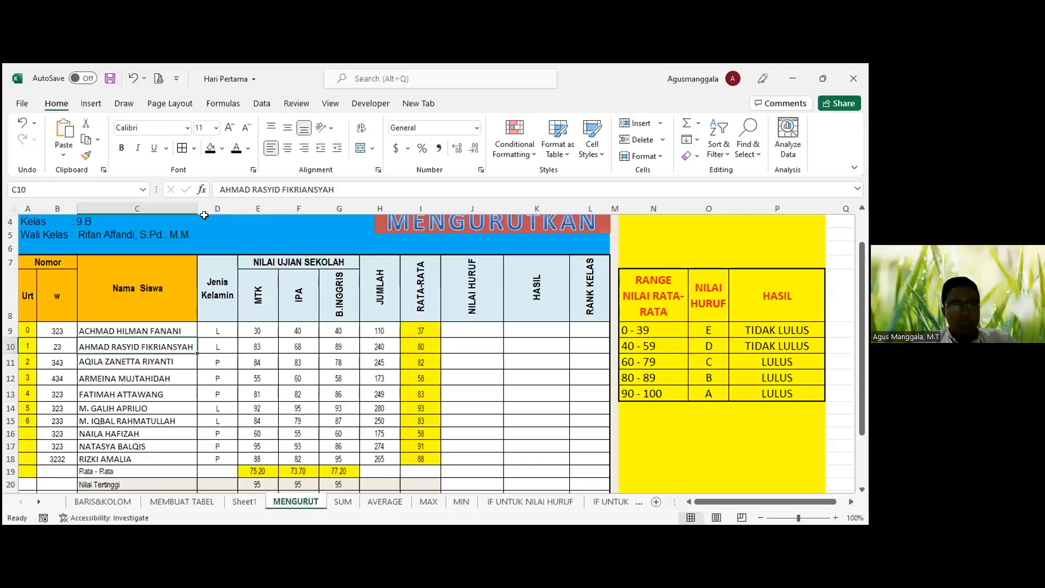
pyautogui.click(23, 345)
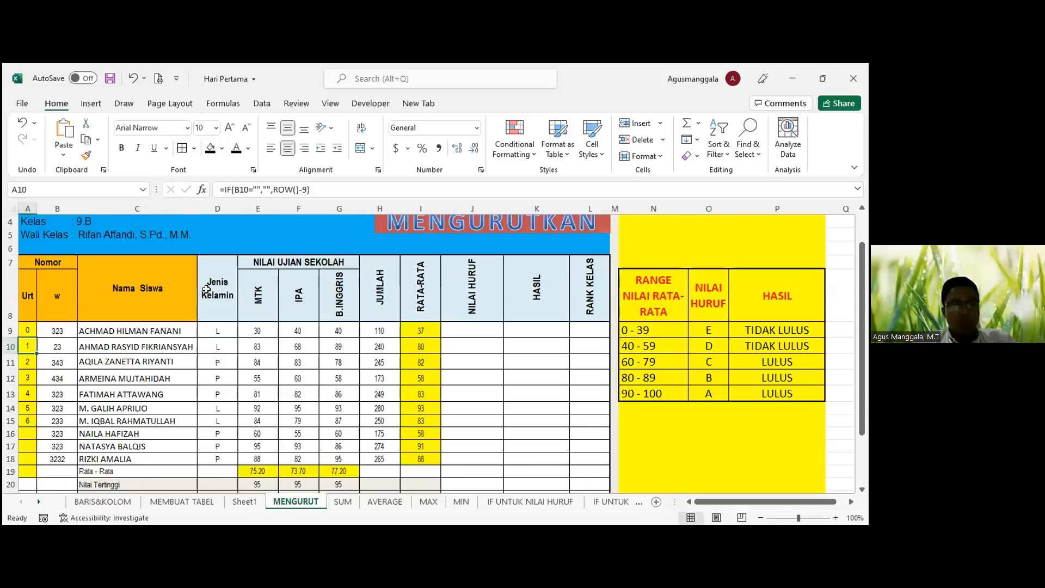
pyautogui.click(277, 190)
pyautogui.click(137, 378)
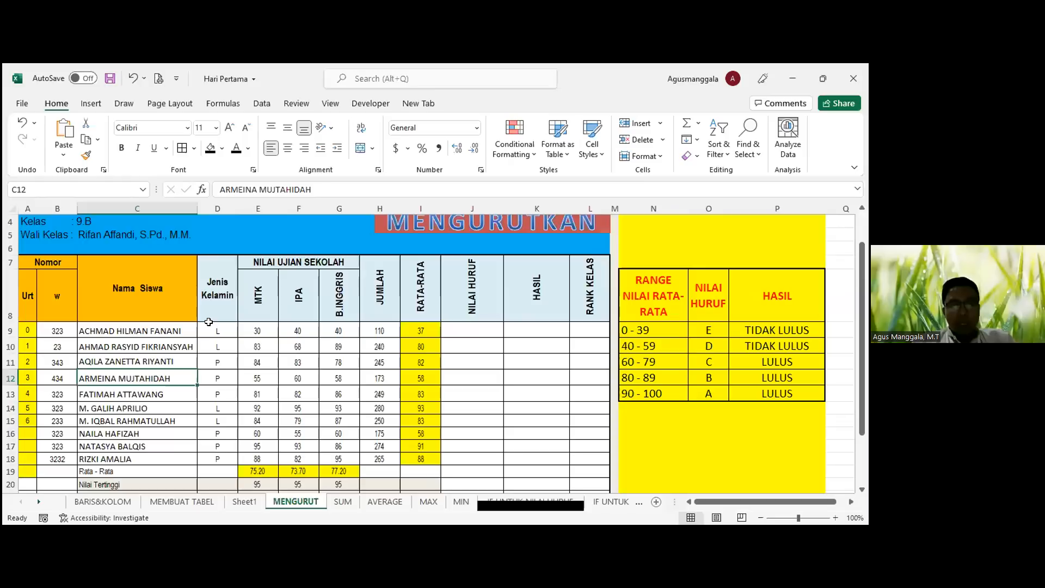
# Step: Review the student rows from names to averages, checking the RATA-RATA formulas in I18 and I9 and the Urt formula in A10
pyautogui.scroll(-1, 209, 322)
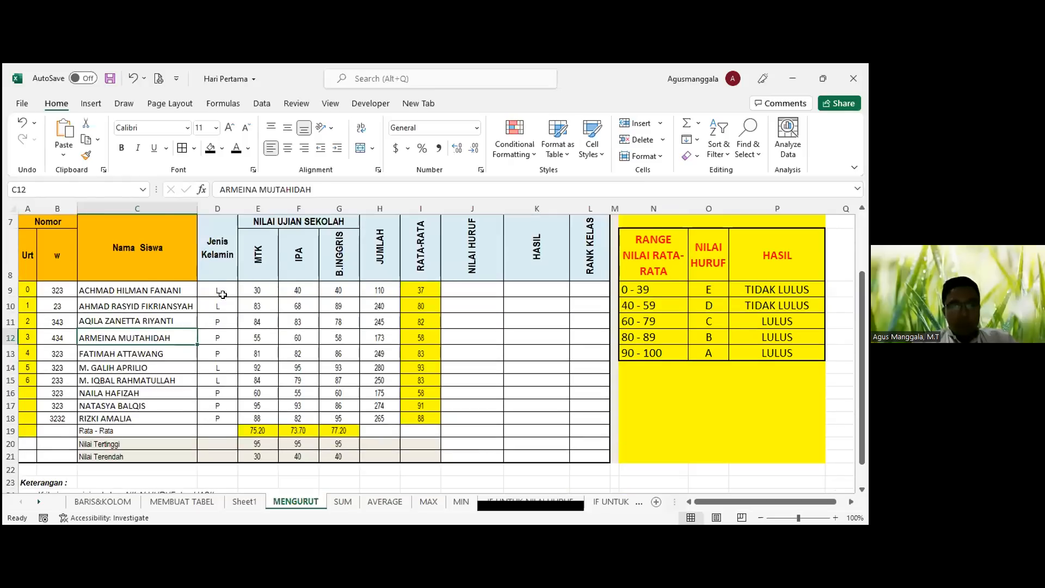
pyautogui.moveTo(139, 290); pyautogui.dragTo(388, 398)
pyautogui.click(421, 418)
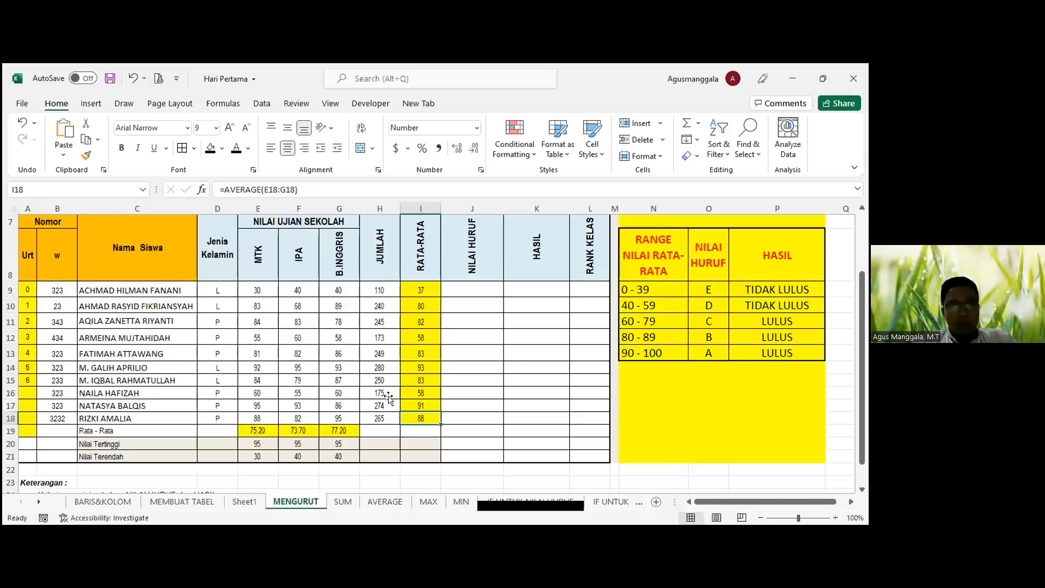
pyautogui.scroll(-1, 389, 399)
pyautogui.scroll(2, 373, 389)
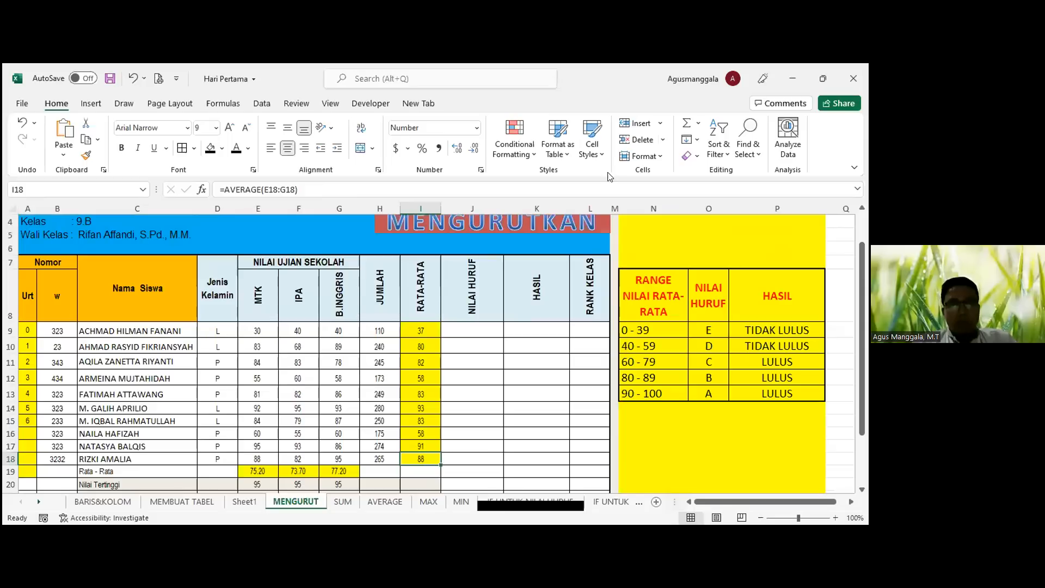
pyautogui.scroll(-1, 424, 395)
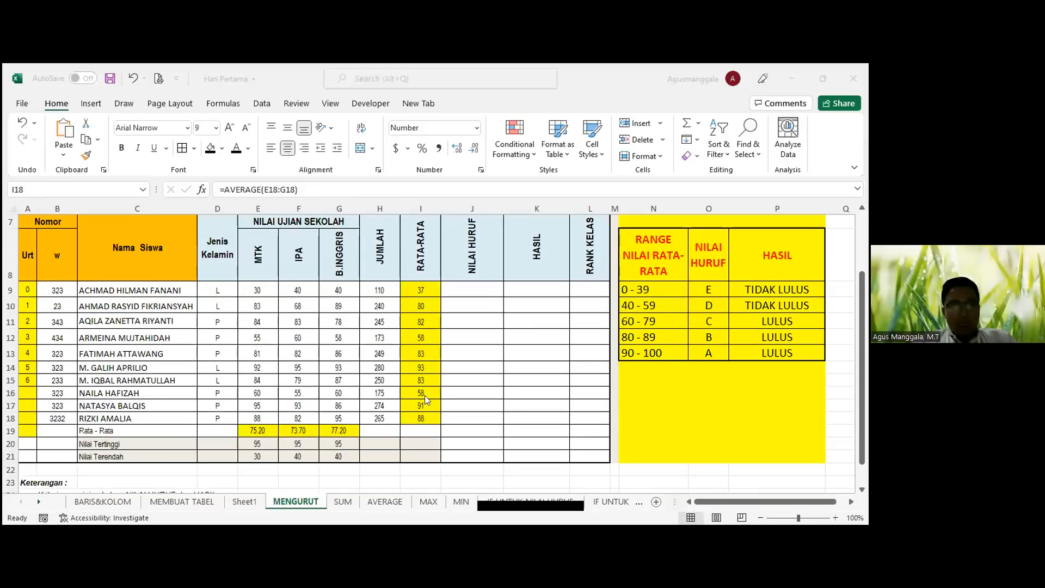
pyautogui.click(424, 290)
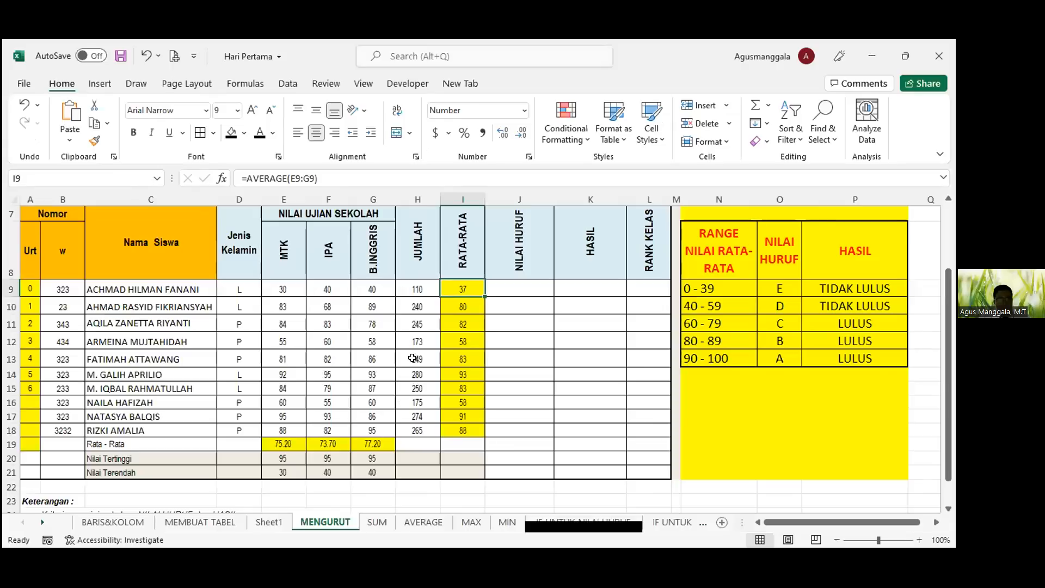
pyautogui.click(46, 303)
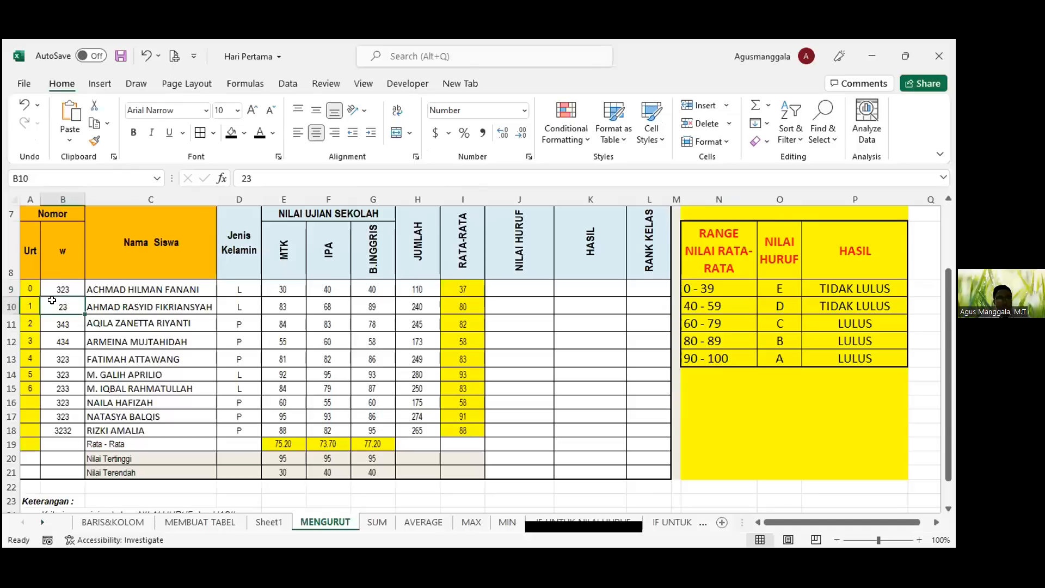
pyautogui.click(32, 303)
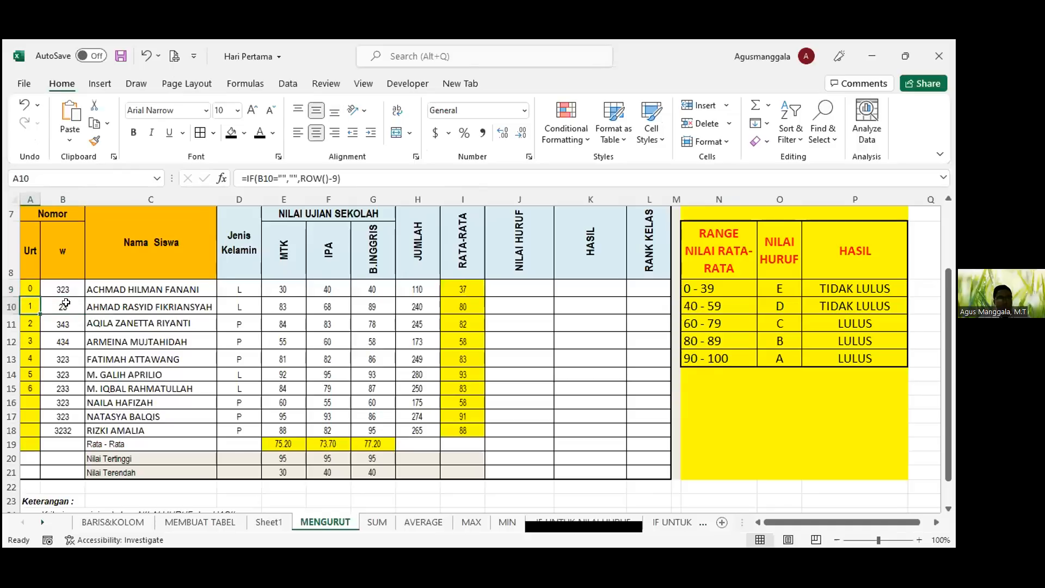
# Step: Clear the entries in B16:B18 and check the Urt numbers in A9:A14
pyautogui.moveTo(66, 290); pyautogui.dragTo(58, 429)
pyautogui.press('Delete')
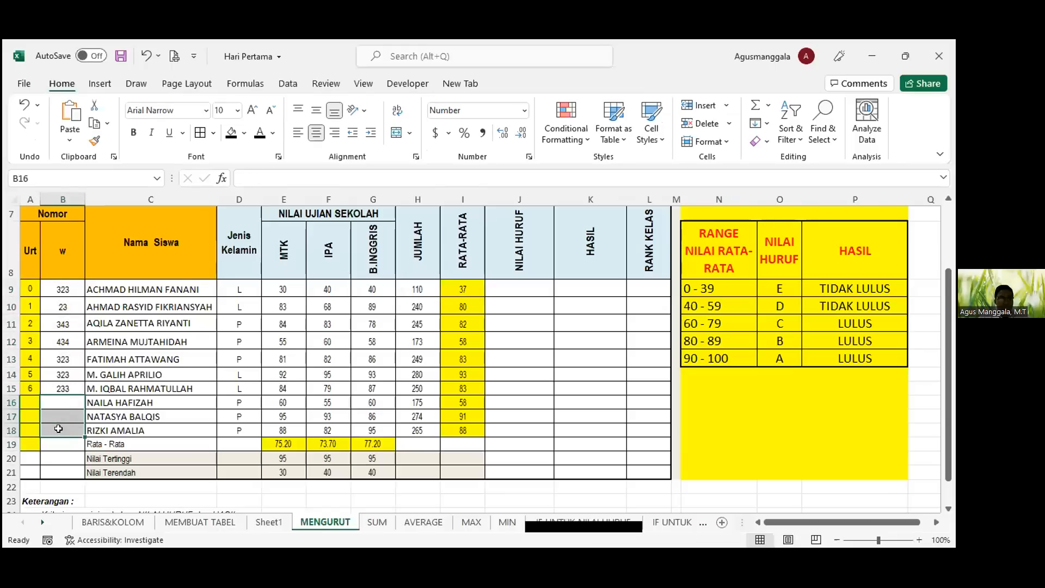
pyautogui.click(72, 303)
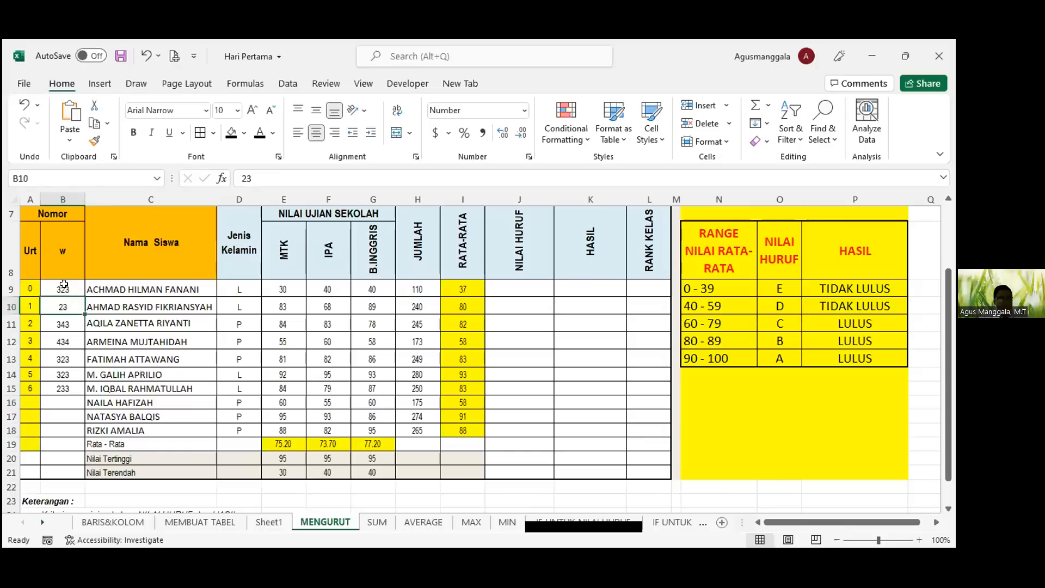
pyautogui.click(29, 290)
pyautogui.moveTo(29, 307); pyautogui.dragTo(30, 363)
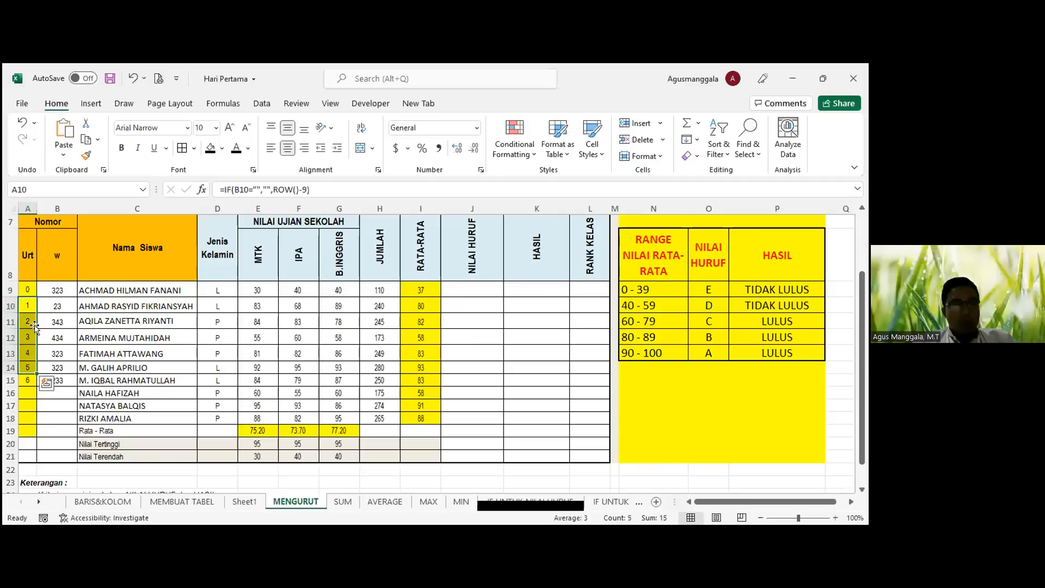
# Step: Clear the entries in B10:B15 beside the student names
pyautogui.click(49, 306)
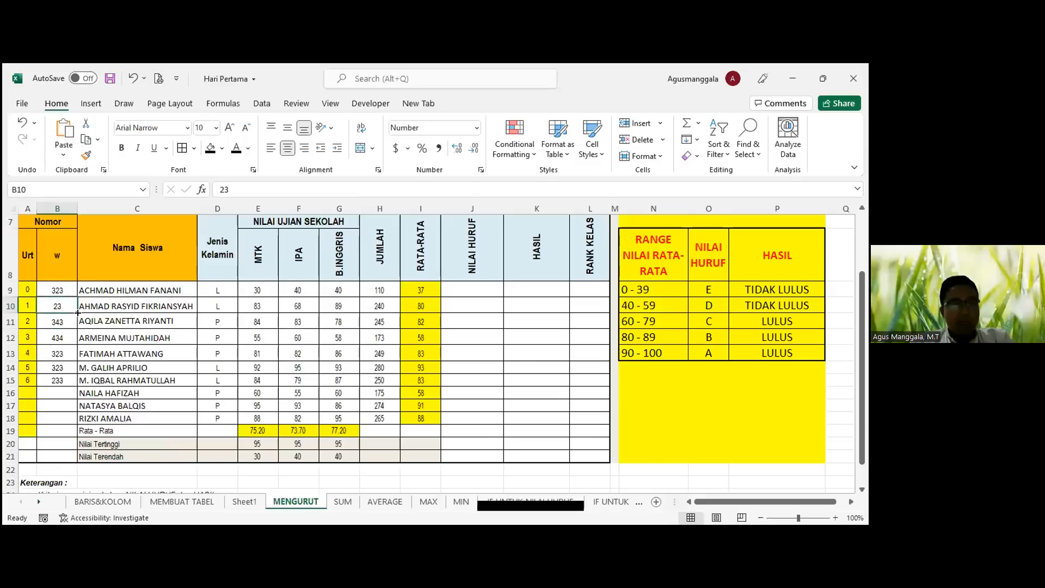
pyautogui.hotkey('shift', 'Down')
pyautogui.hotkey('shift', 'Down')
pyautogui.hotkey('shift', 'Down')
pyautogui.hotkey('shift', 'Down')
pyautogui.hotkey('shift', 'Down')
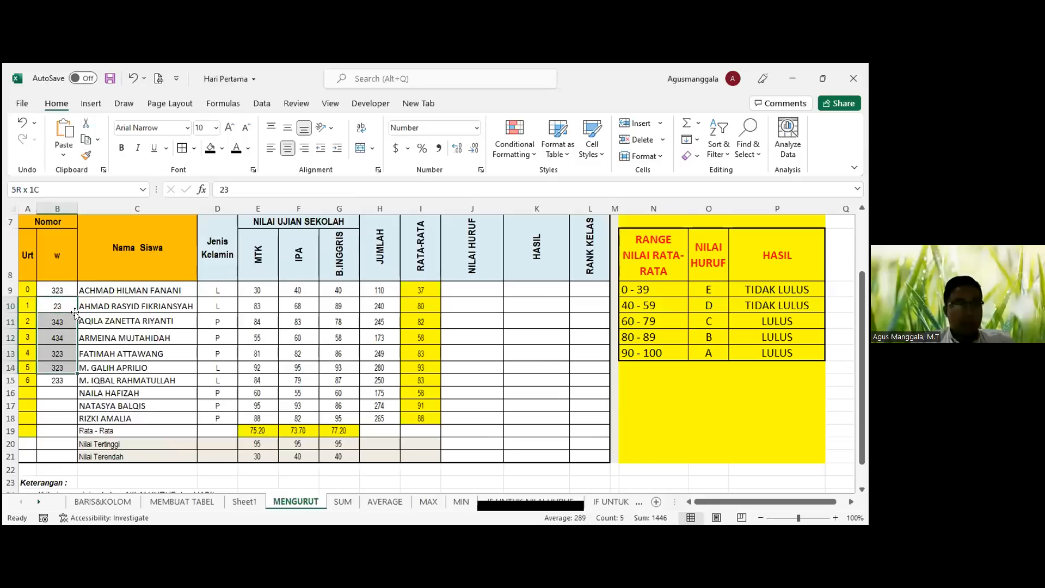
pyautogui.press('Delete')
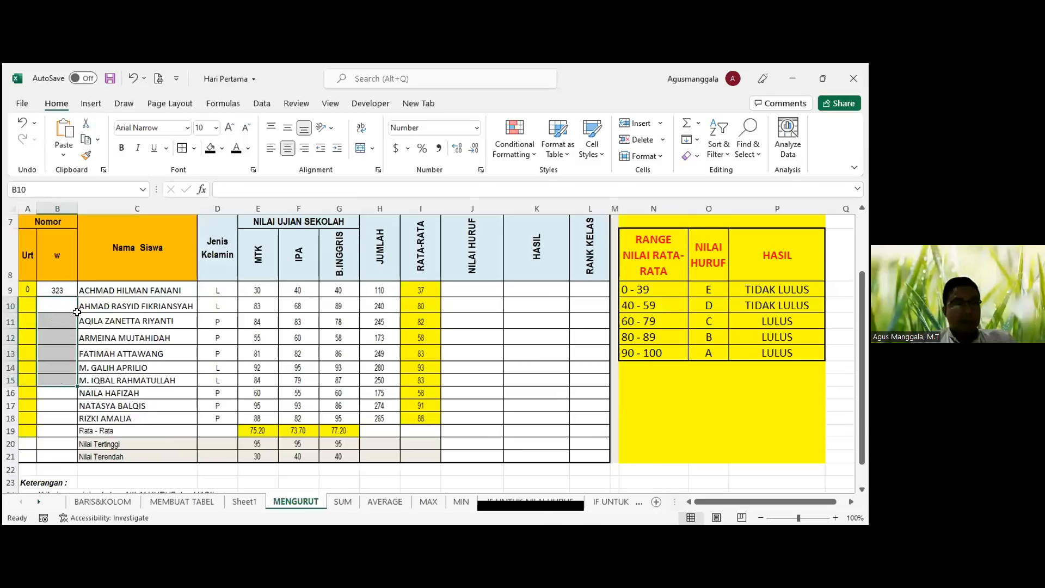
# Step: Examine the IF and ROW numbering formula in A10 and the B10 cell it refers to
pyautogui.click(47, 299)
pyautogui.click(30, 303)
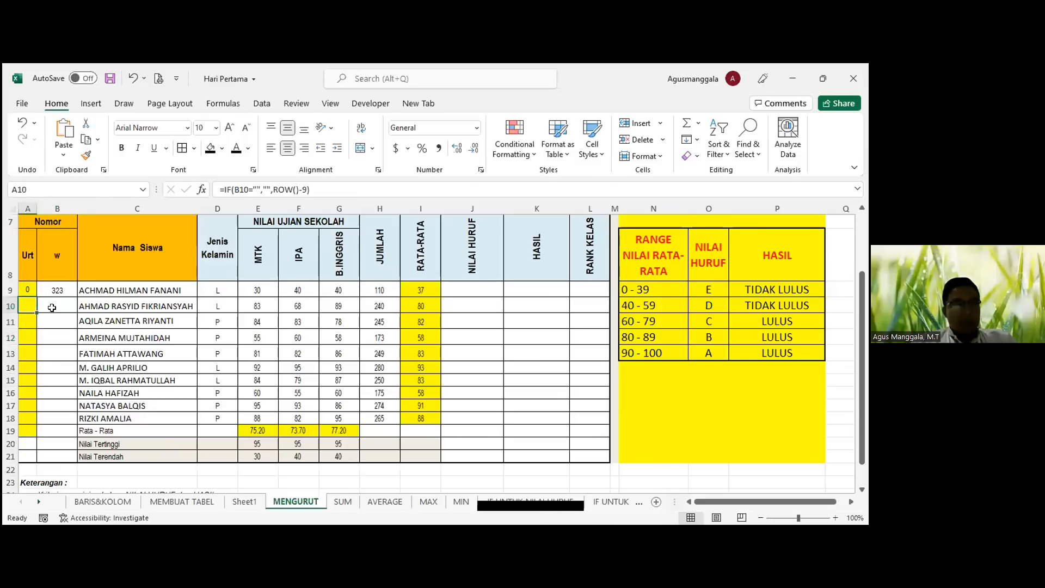
pyautogui.moveTo(220, 189); pyautogui.dragTo(352, 184)
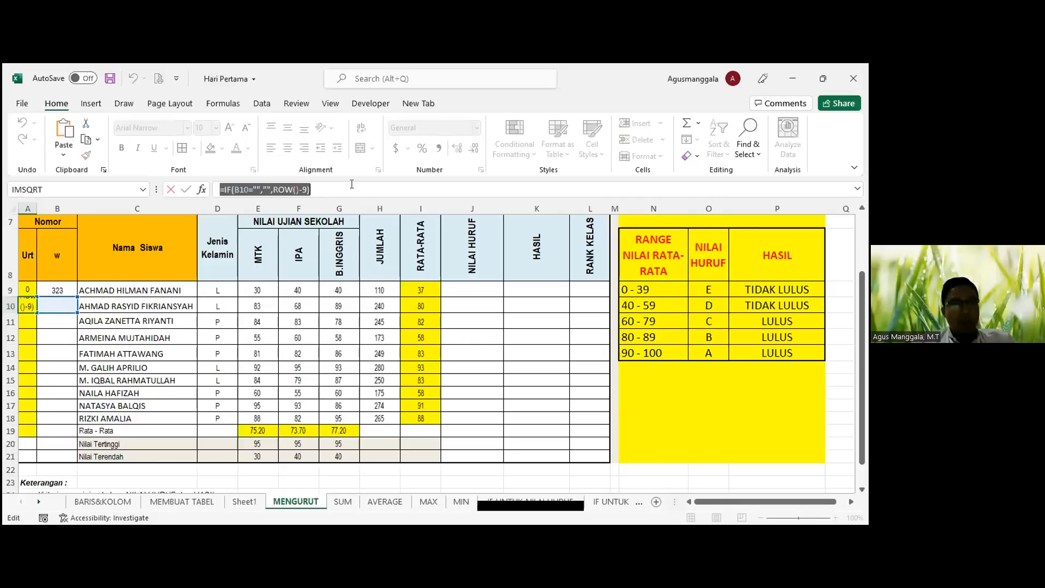
pyautogui.press('Escape')
pyautogui.click(61, 307)
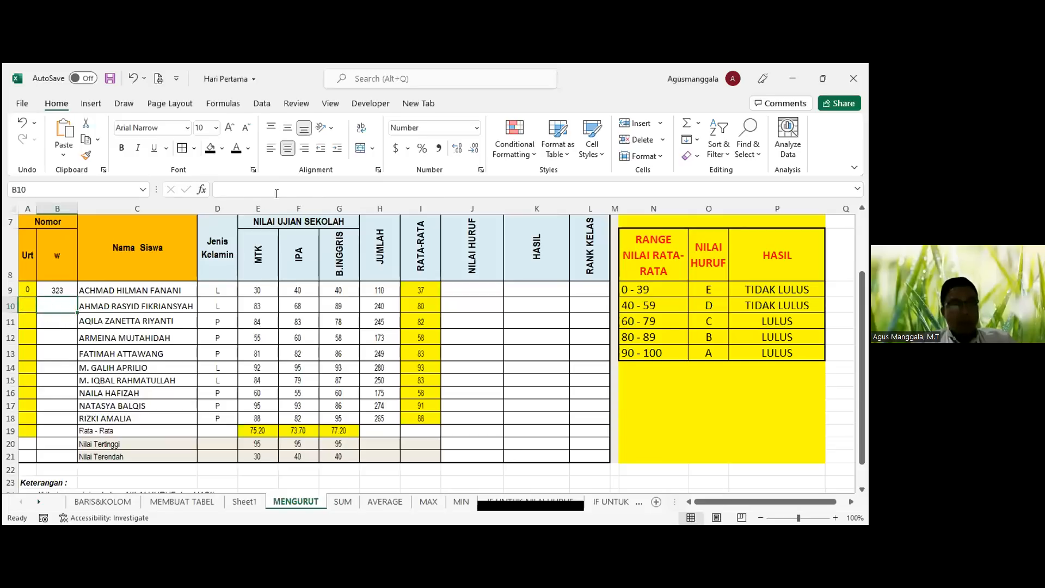
pyautogui.press('Left')
pyautogui.click(233, 190)
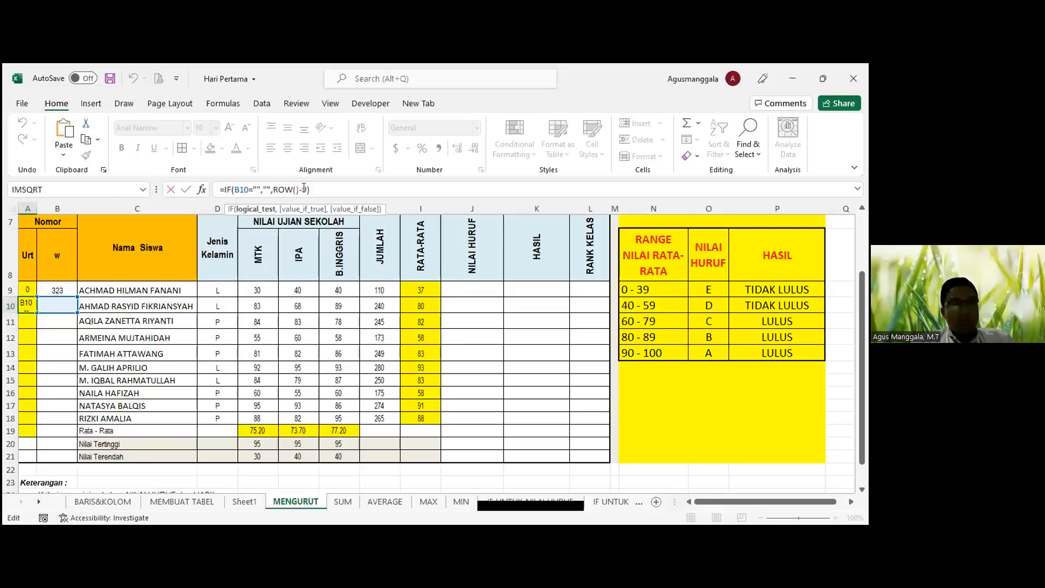
pyautogui.click(257, 187)
pyautogui.press('Escape')
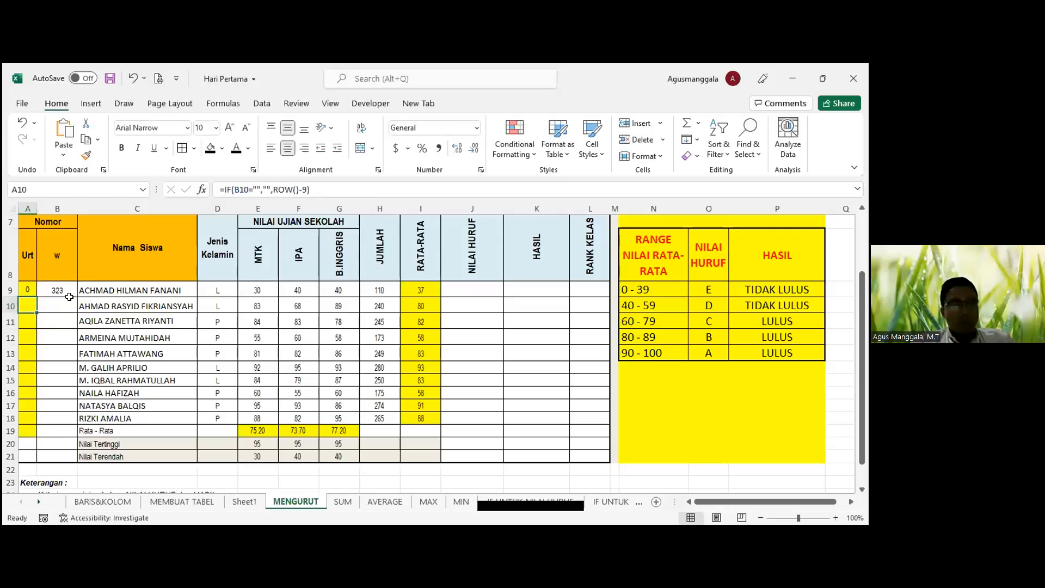
# Step: Fill B10 to B13 with dsd and B14 with fdgf
pyautogui.click(69, 303)
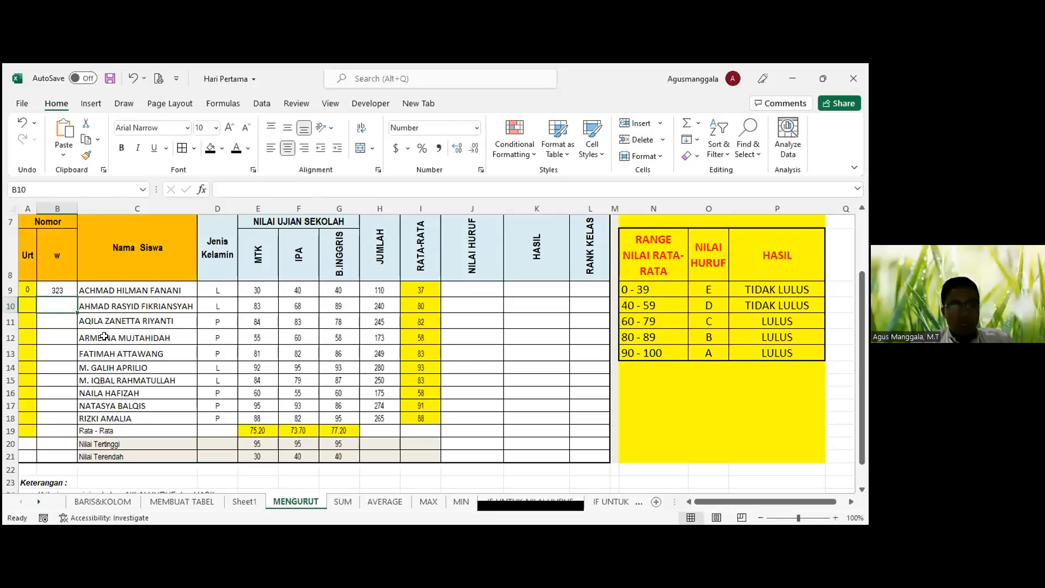
pyautogui.write('dsd')
pyautogui.press('Return')
pyautogui.write('dsd')
pyautogui.press('Return')
pyautogui.write('dsd')
pyautogui.press('Return')
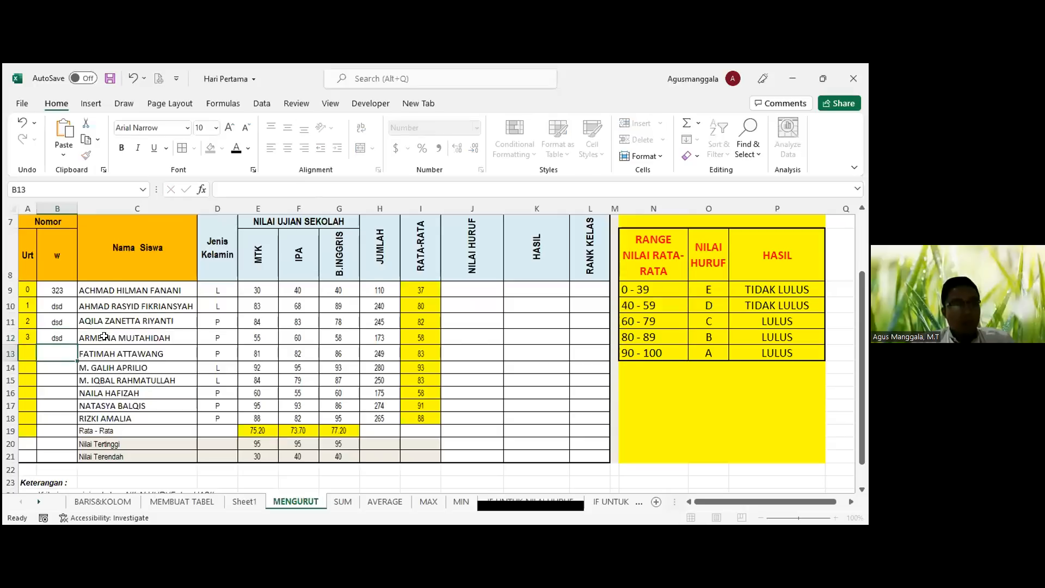
pyautogui.write('dsd')
pyautogui.press('Return')
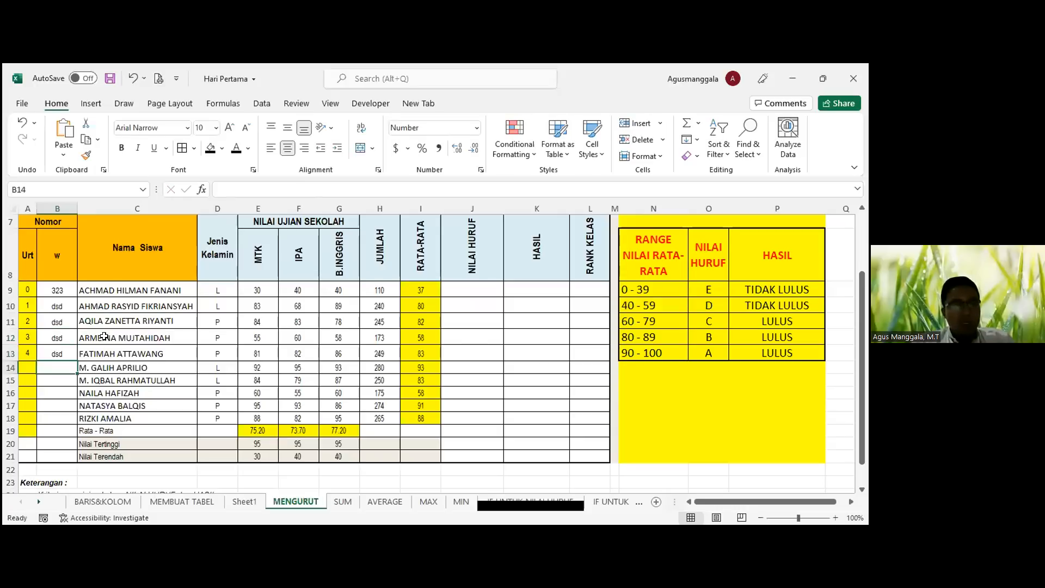
pyautogui.write('fdgf')
pyautogui.press('Return')
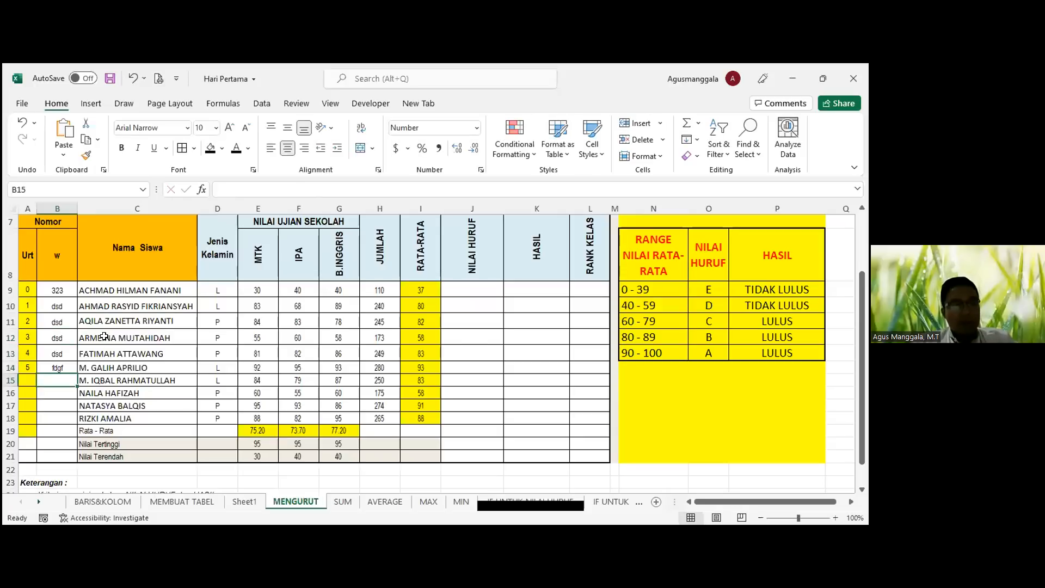
# Step: Copy the text of the formula =IF(B10="","",ROW()-9) from A10 without changing the cell
pyautogui.click(29, 306)
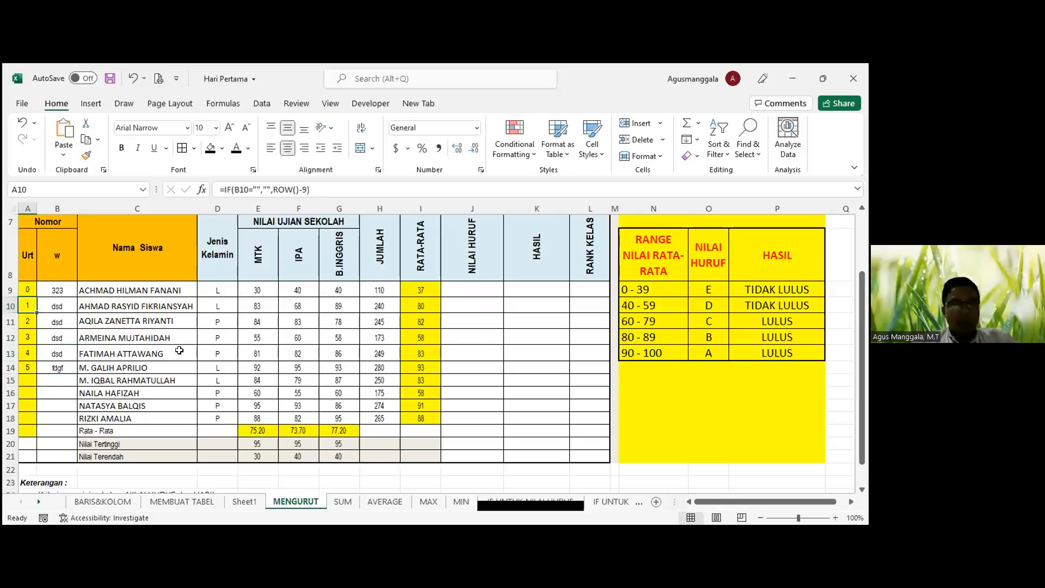
pyautogui.moveTo(310, 190); pyautogui.dragTo(210, 194)
pyautogui.hotkey('ctrl', 'c')
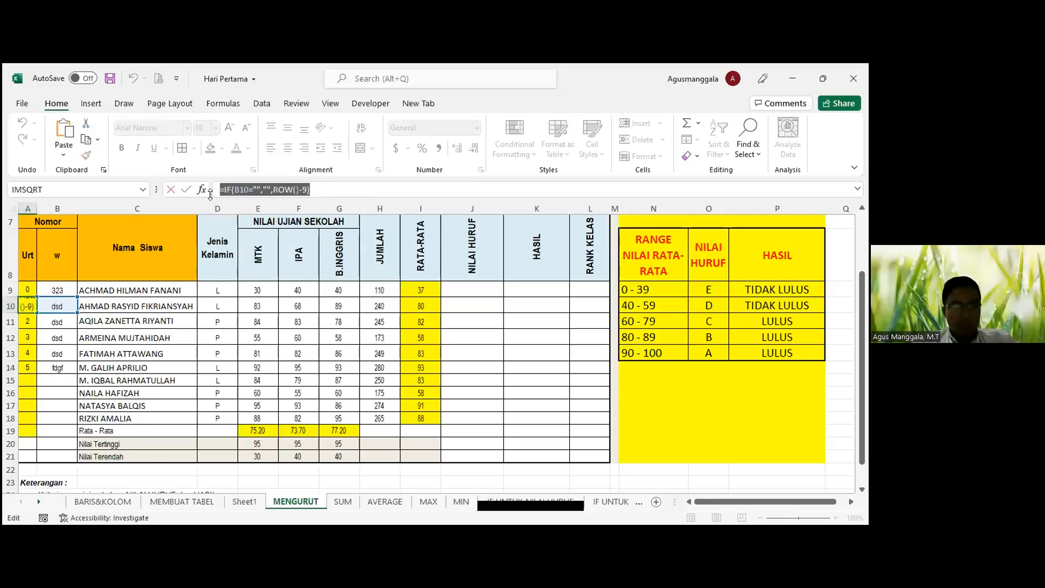
pyautogui.press('Escape')
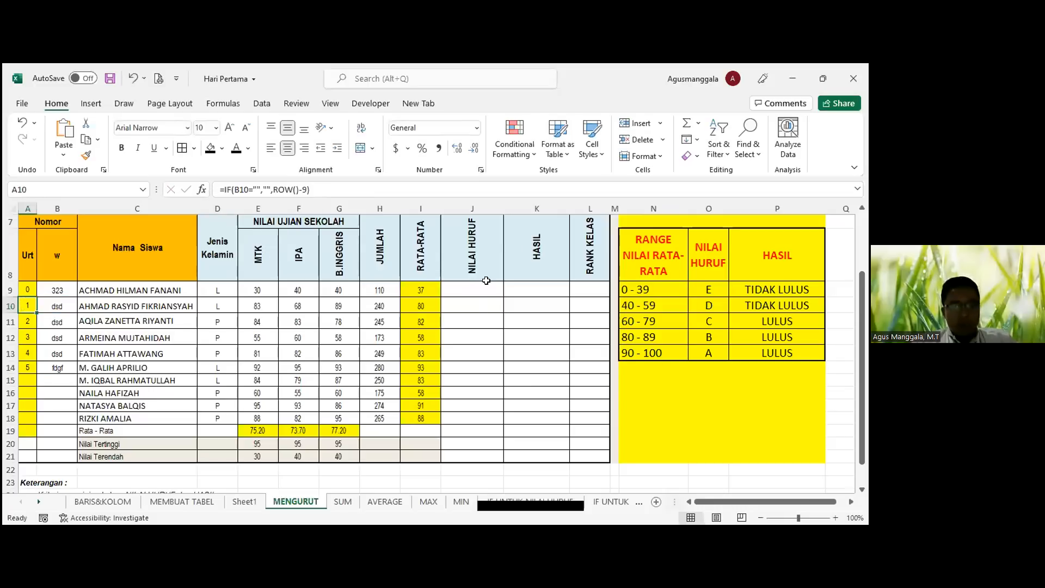
# Step: Draw a text box over the score headers and paste the copied formula text onto the sheet
pyautogui.scroll(2, 478, 324)
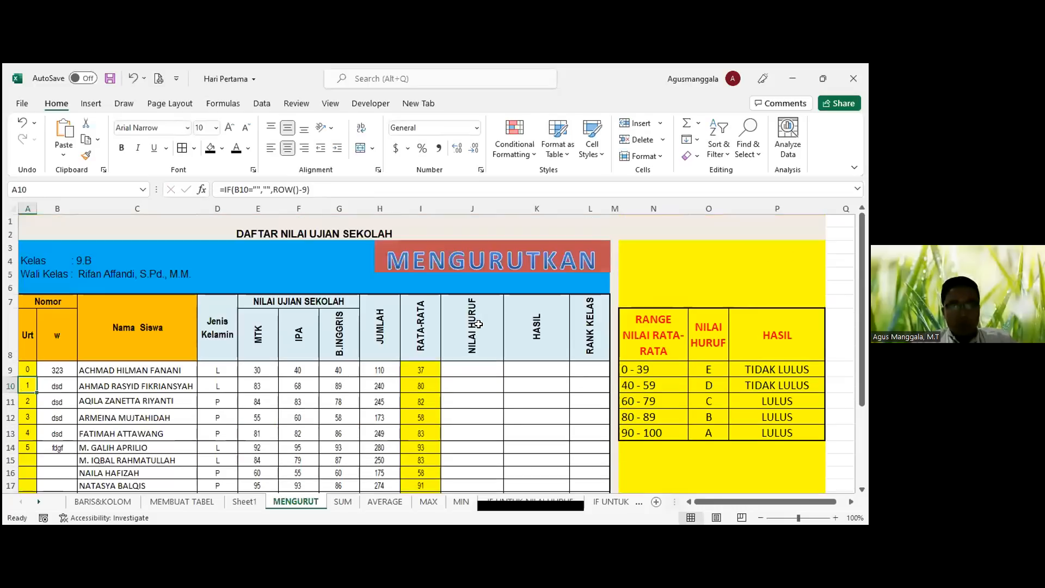
pyautogui.click(91, 103)
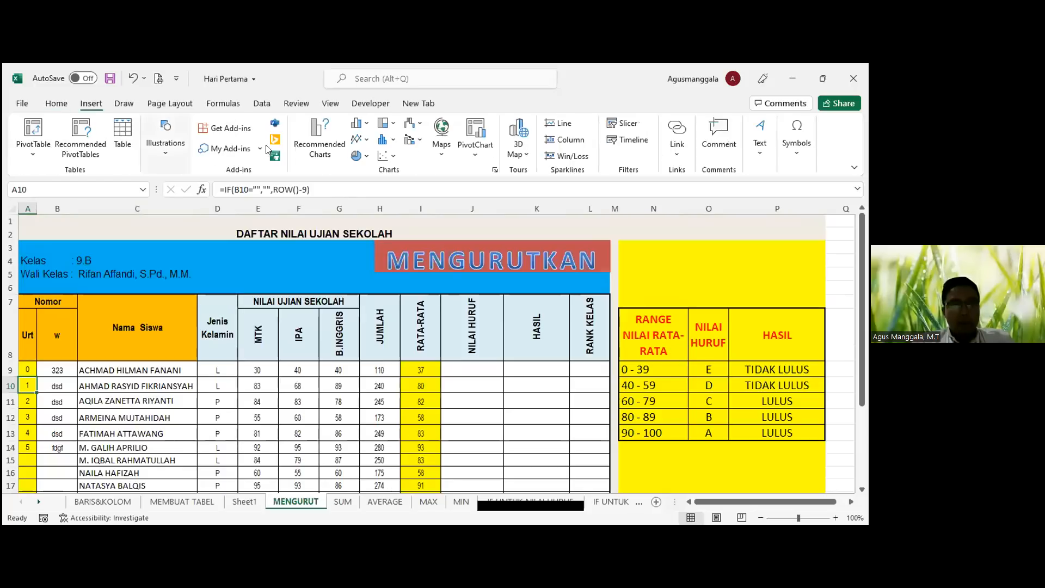
pyautogui.click(760, 144)
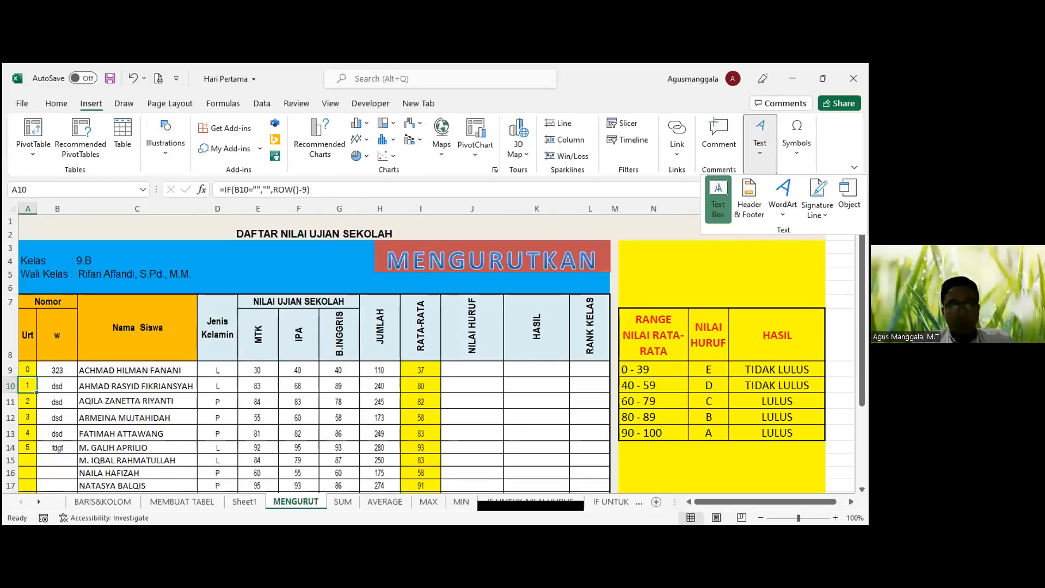
pyautogui.click(251, 267)
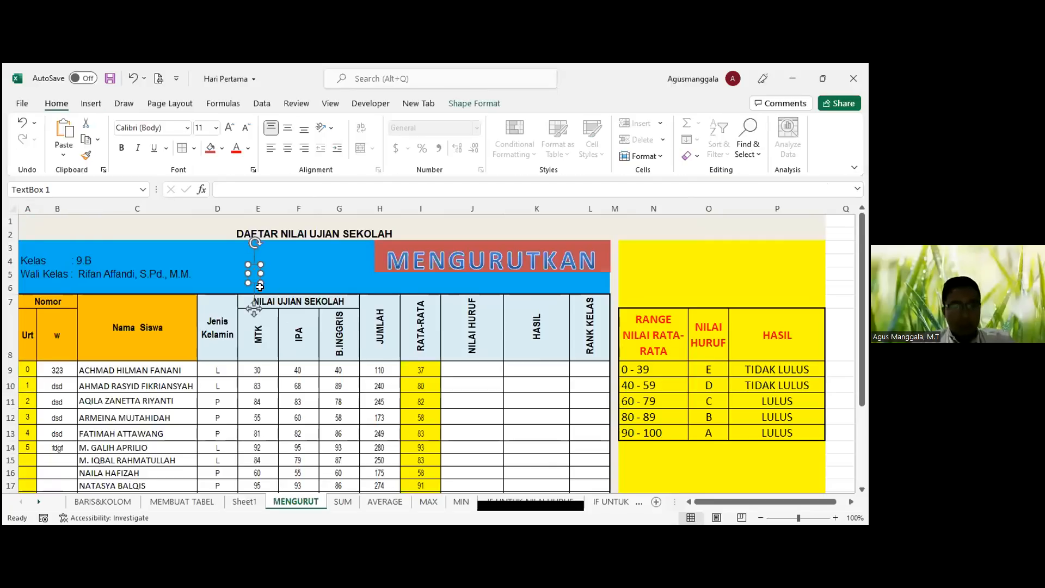
pyautogui.moveTo(262, 282); pyautogui.dragTo(557, 381)
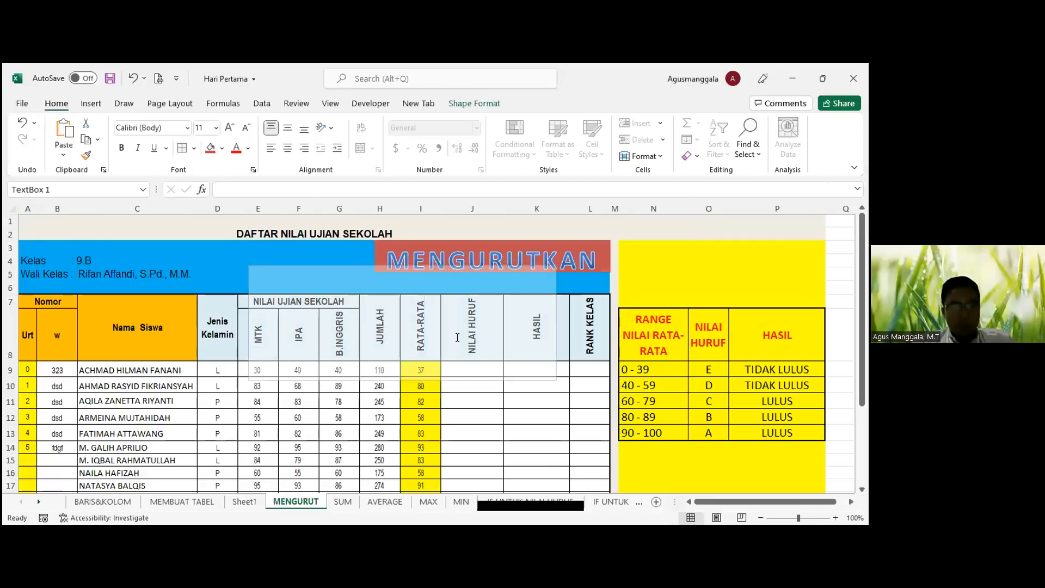
pyautogui.hotkey('ctrl', 'v')
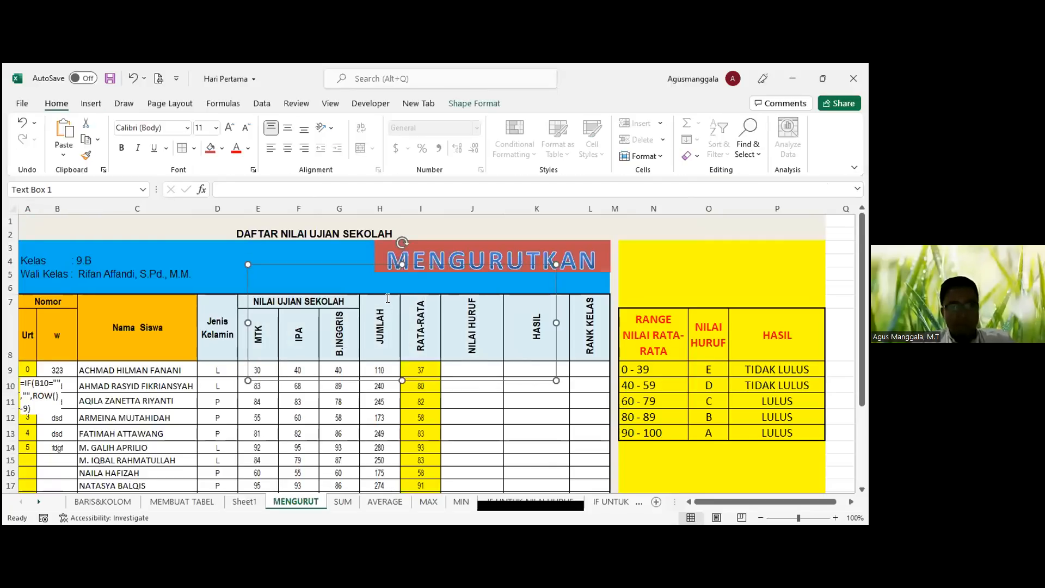
# Step: Move the pasted formula text box over the MENGURUTKAN banner and resize it to span columns G to P
pyautogui.moveTo(51, 376); pyautogui.dragTo(351, 246)
pyautogui.moveTo(362, 284); pyautogui.dragTo(717, 330)
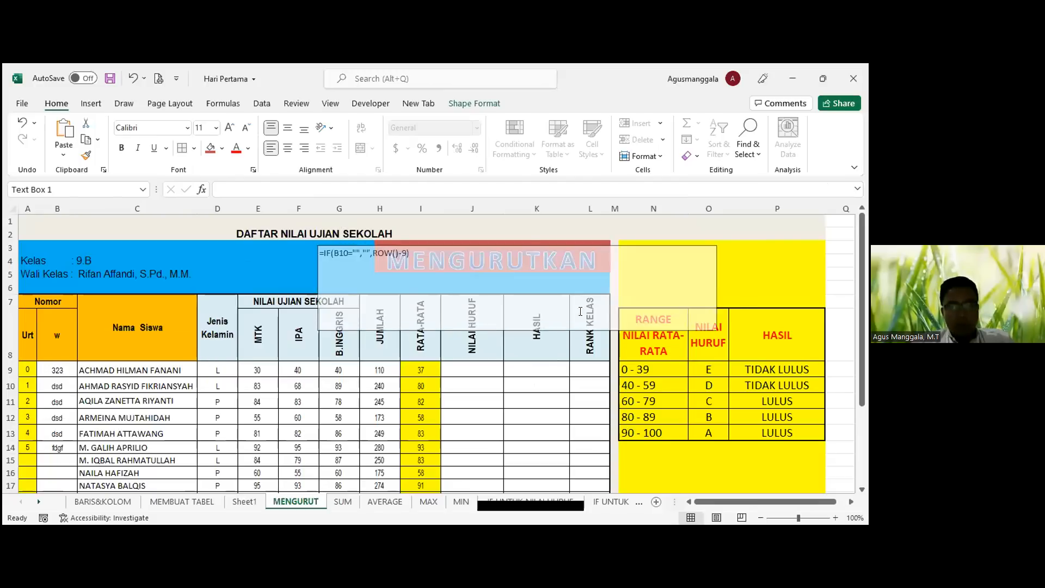
pyautogui.moveTo(580, 311); pyautogui.dragTo(741, 336)
# Step: Enlarge the formula text in the text box to size 40
pyautogui.moveTo(409, 254); pyautogui.dragTo(319, 254)
pyautogui.click(229, 127)
pyautogui.click(229, 127)
pyautogui.click(230, 127)
pyautogui.click(229, 127)
pyautogui.click(229, 127)
pyautogui.click(229, 126)
pyautogui.click(229, 127)
pyautogui.click(229, 127)
pyautogui.click(229, 127)
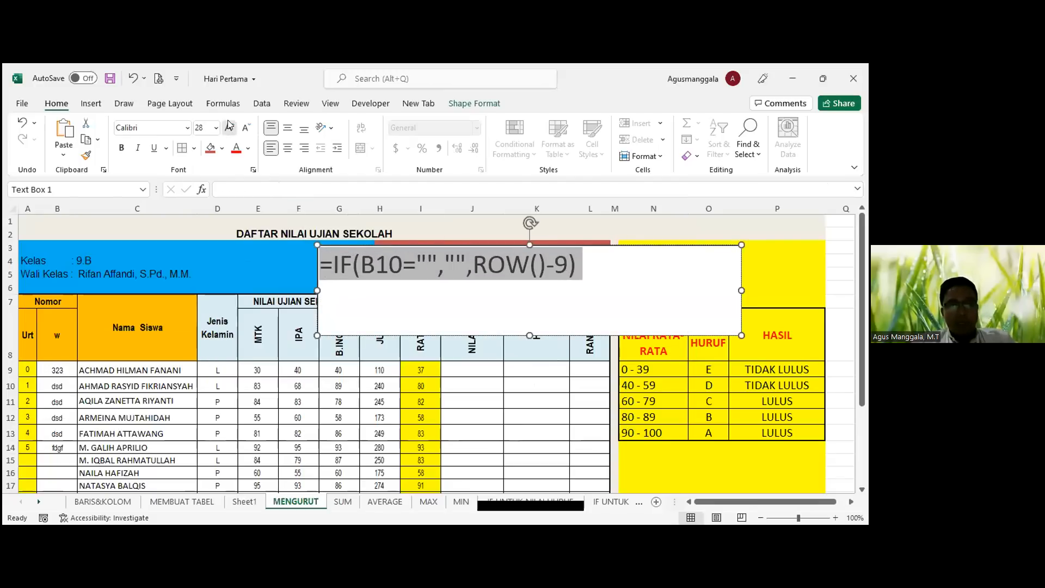
pyautogui.click(229, 127)
pyautogui.click(229, 126)
# Step: Delete the empty text box and move the formula text box to span columns C to J, just above row 9
pyautogui.moveTo(248, 264); pyautogui.dragTo(557, 380)
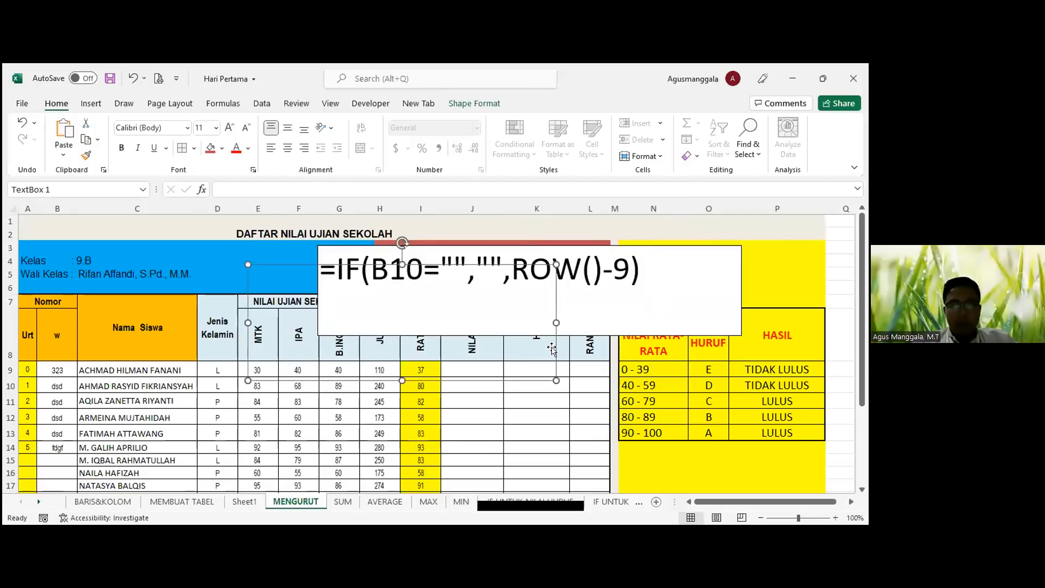
pyautogui.press('Delete')
pyautogui.click(544, 329)
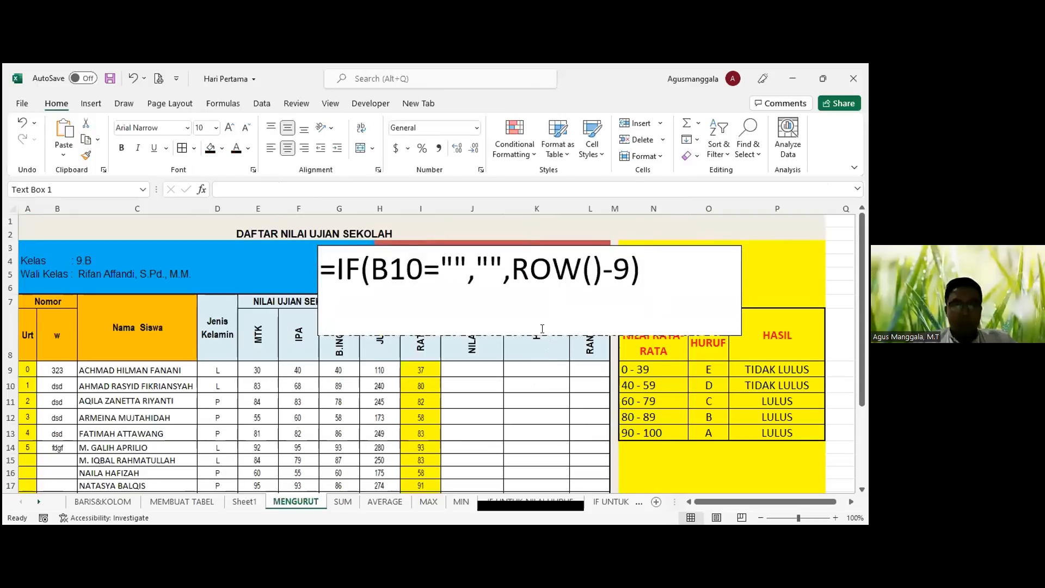
pyautogui.moveTo(527, 322); pyautogui.dragTo(284, 354)
pyautogui.click(58, 435)
# Step: Compare the formula shown in the text box with cells A10 and B10
pyautogui.click(27, 383)
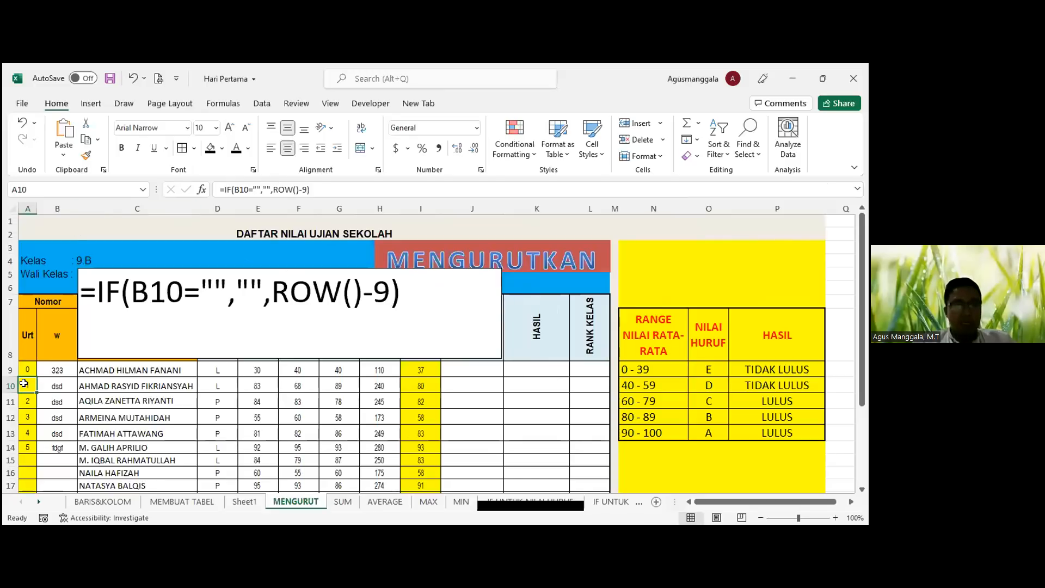
pyautogui.click(93, 289)
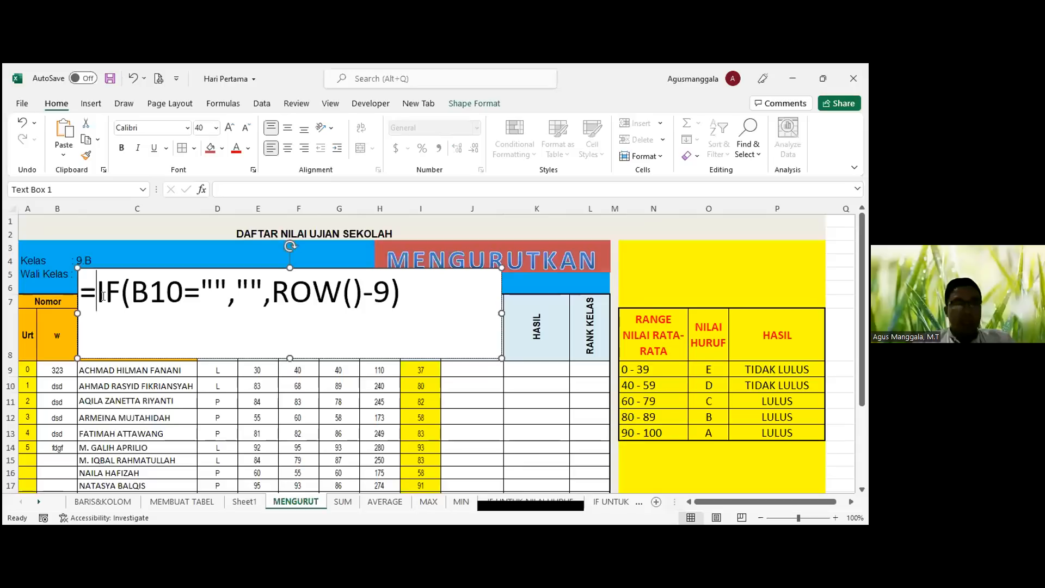
pyautogui.click(43, 387)
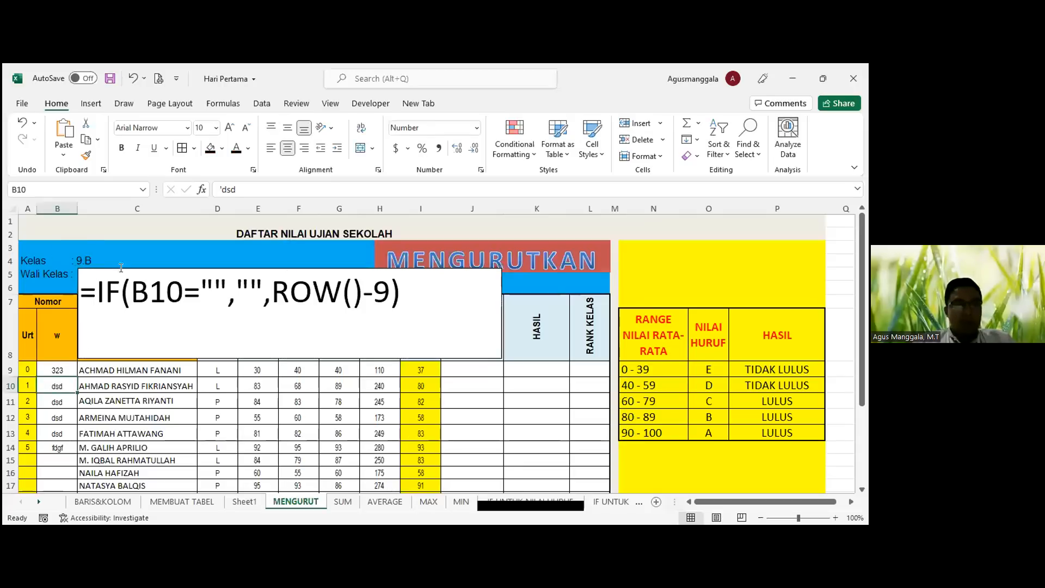
pyautogui.click(25, 385)
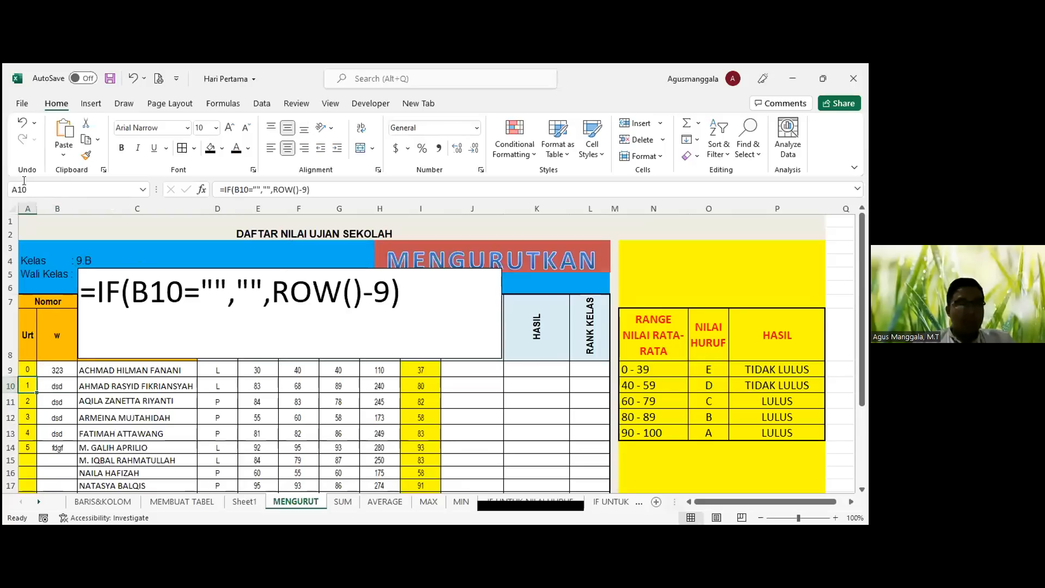
# Step: Add a second line reading Masukkan di Kolom A10 below the formula in the text box
pyautogui.click(394, 327)
pyautogui.press('Return')
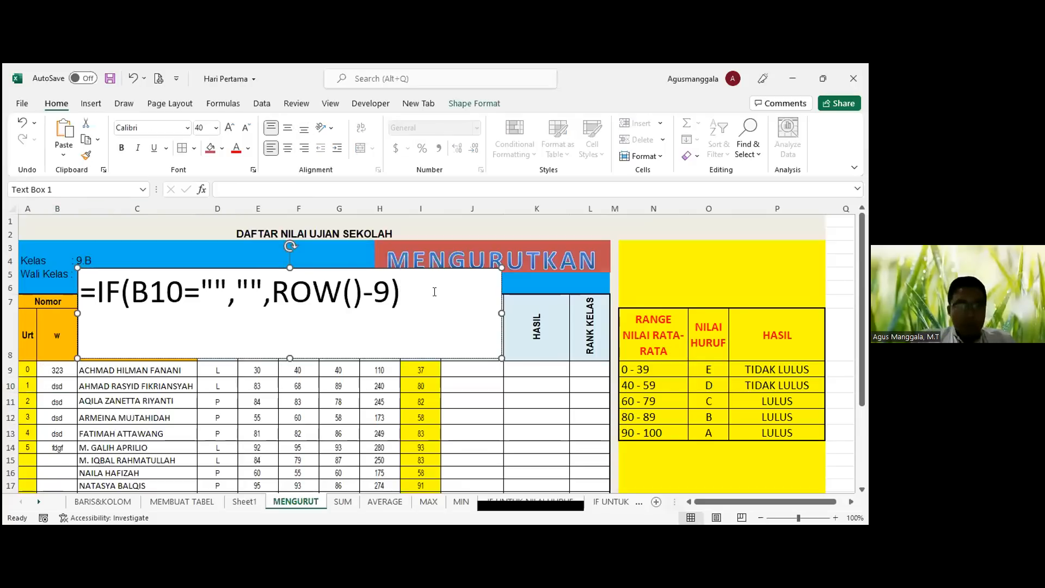
pyautogui.write('Masukkan di K')
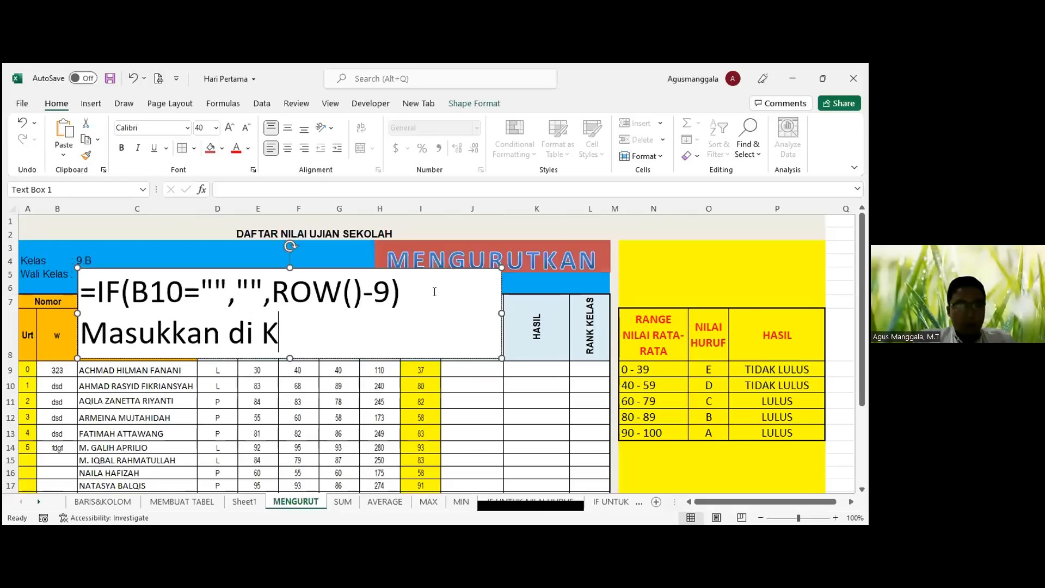
pyautogui.write('olom A10')
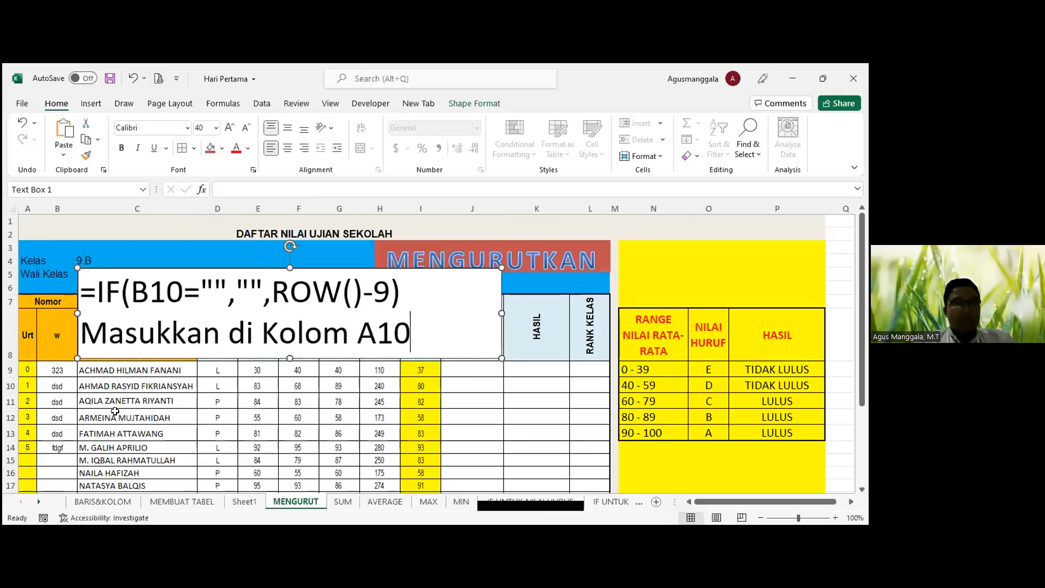
# Step: Examine the B10 reference and the ROW()-9 part of the formula in the text box
pyautogui.click(125, 297)
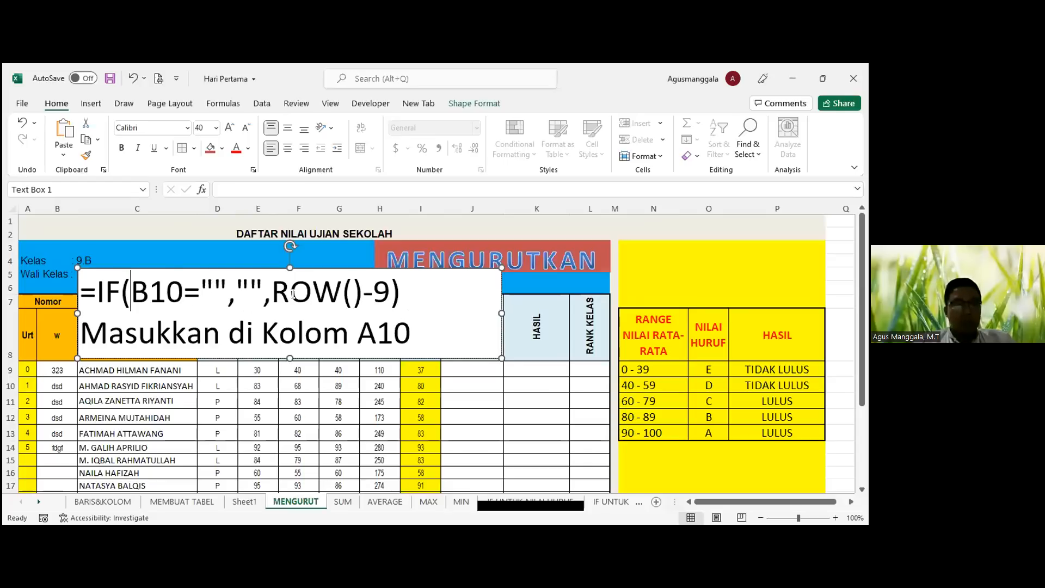
pyautogui.moveTo(272, 294); pyautogui.dragTo(387, 293)
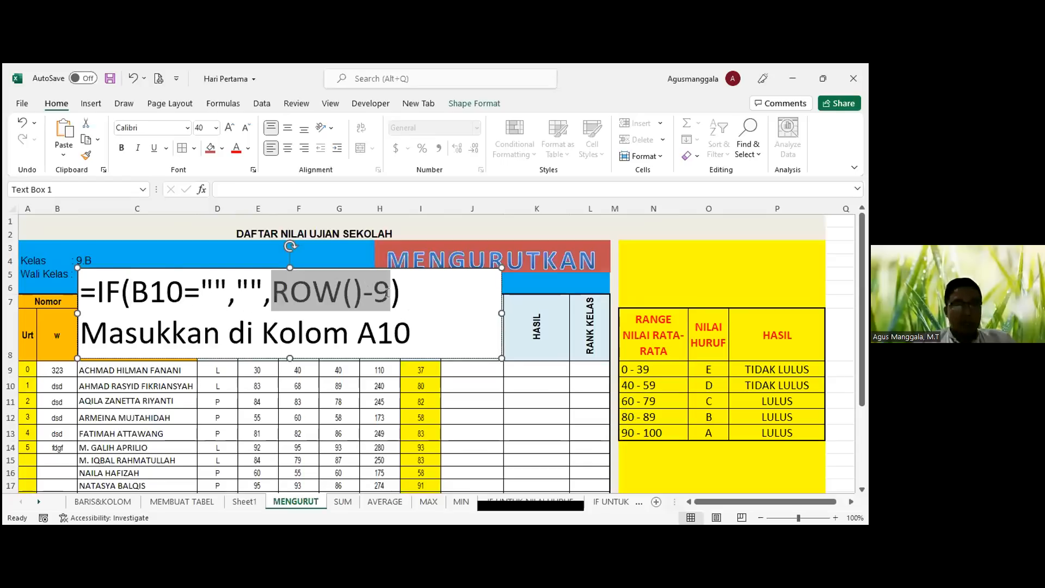
pyautogui.click(312, 292)
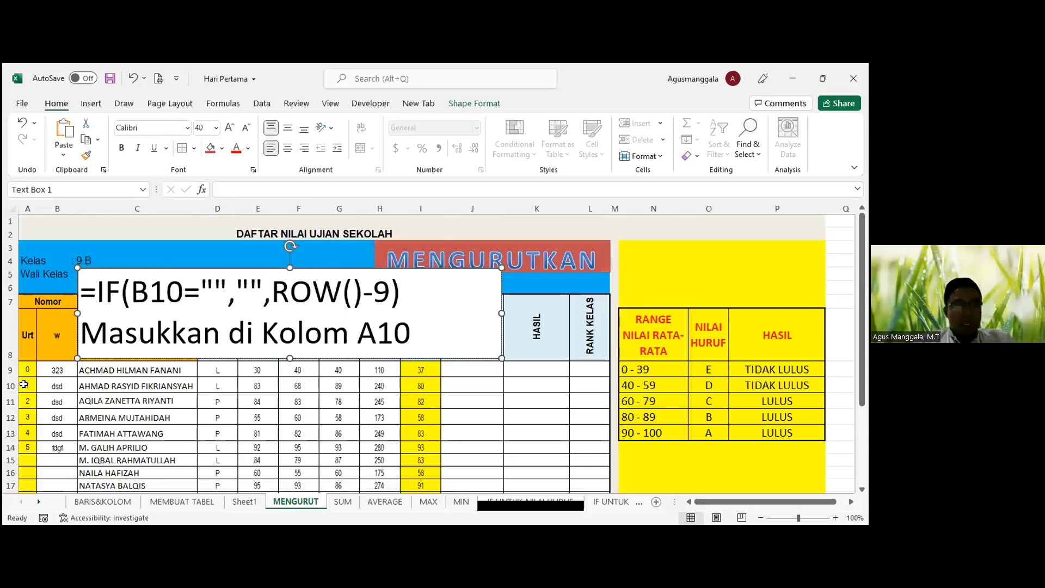
# Step: Clear the contents of cells A9 and B9 in the first student row
pyautogui.moveTo(25, 369); pyautogui.dragTo(49, 368)
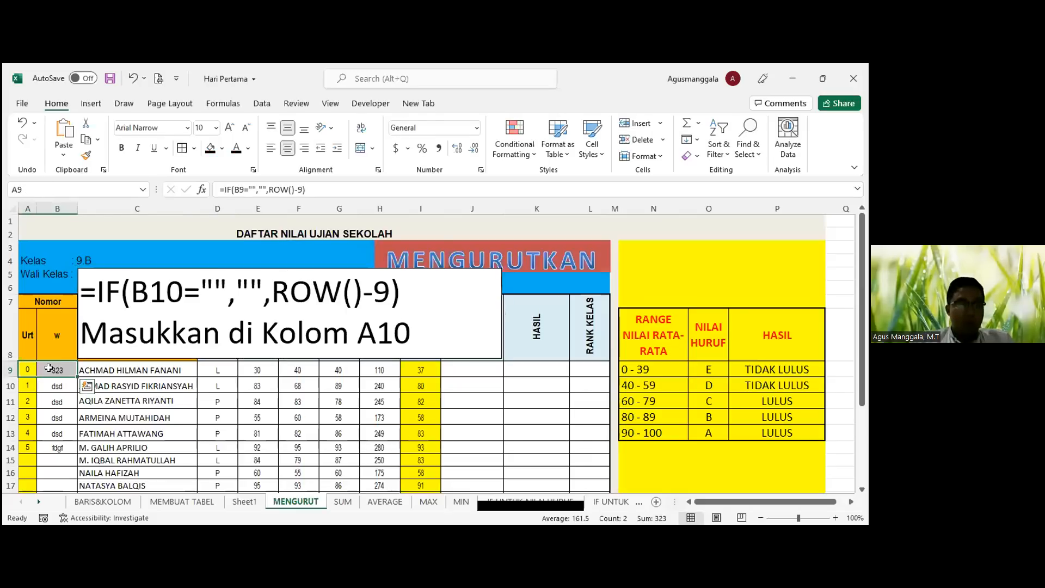
pyautogui.press('Delete')
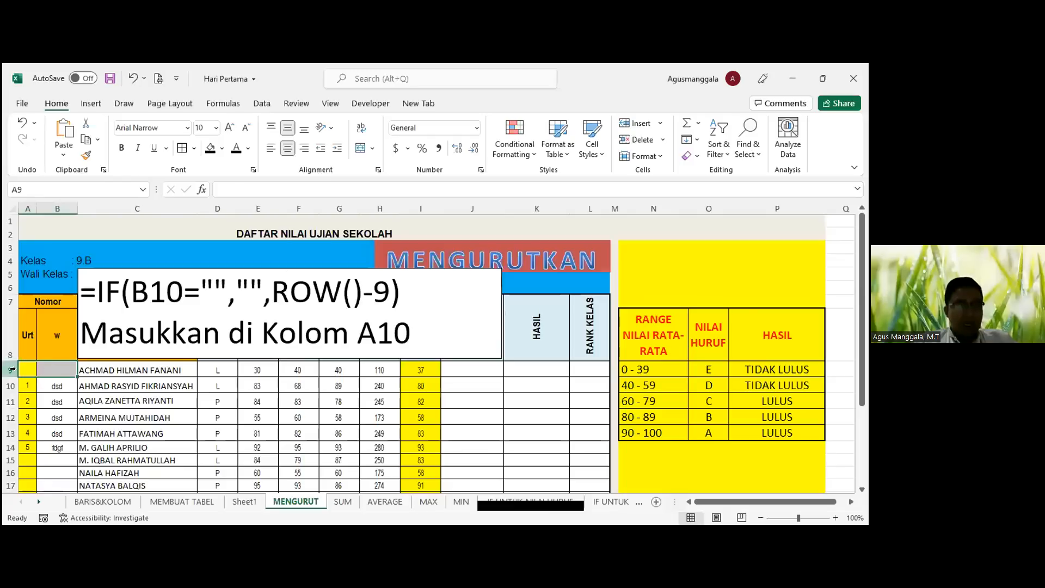
pyautogui.click(21, 367)
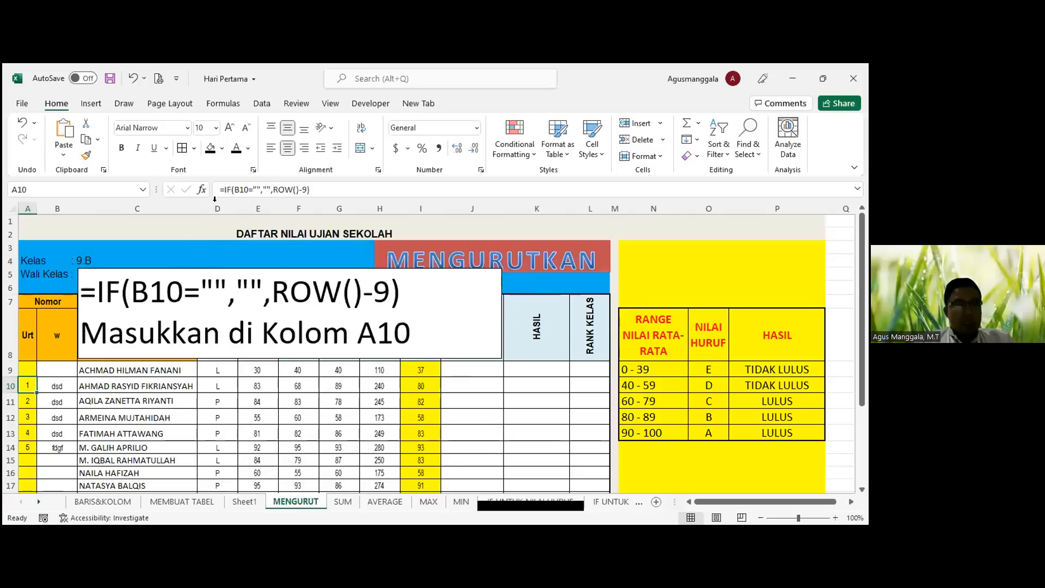
# Step: Clear cell B10 and enter wqw in it to test the automatic numbering
pyautogui.click(62, 383)
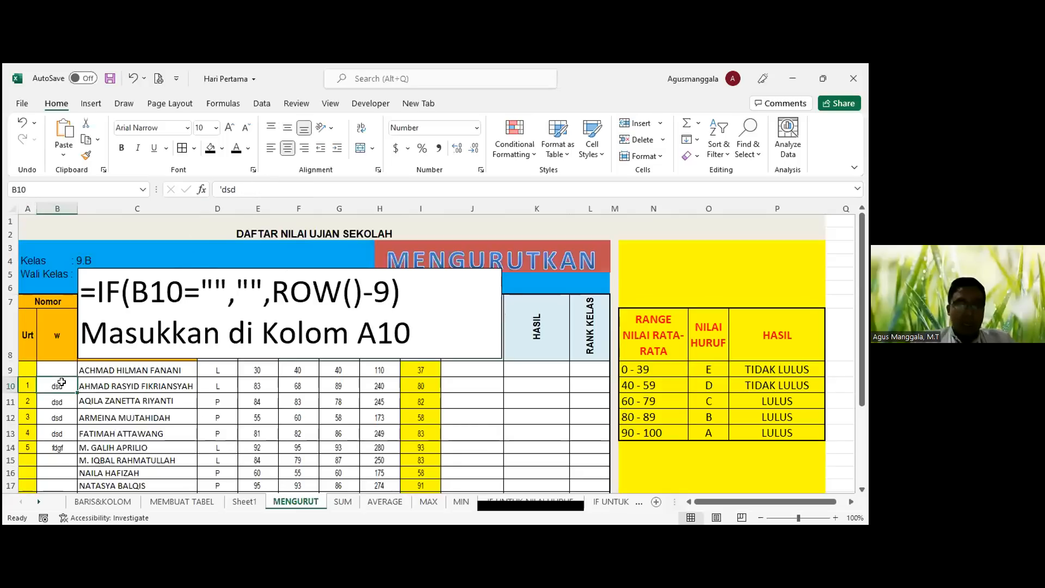
pyautogui.press('Delete')
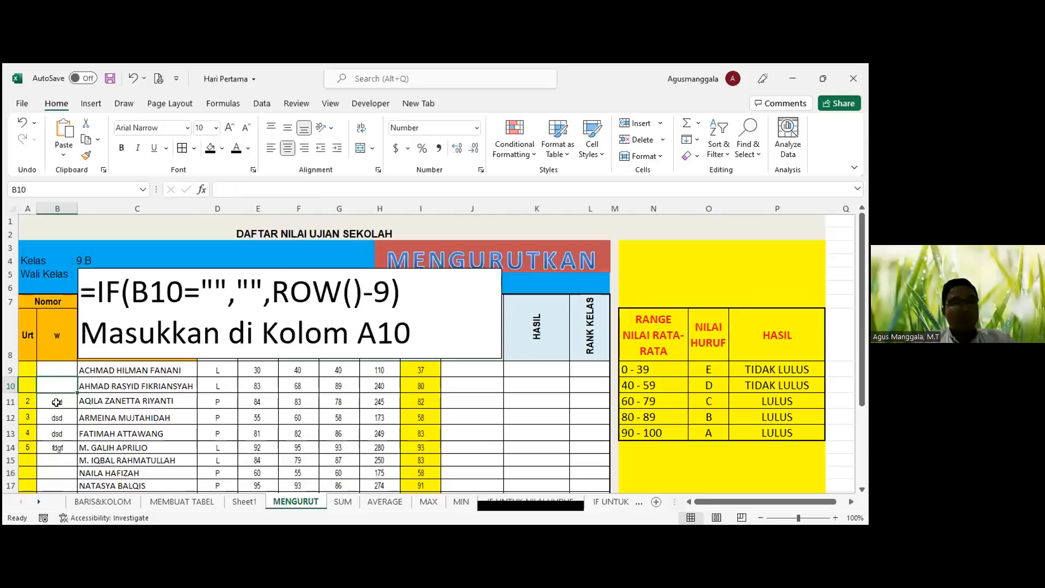
pyautogui.write('wqw')
pyautogui.press('Return')
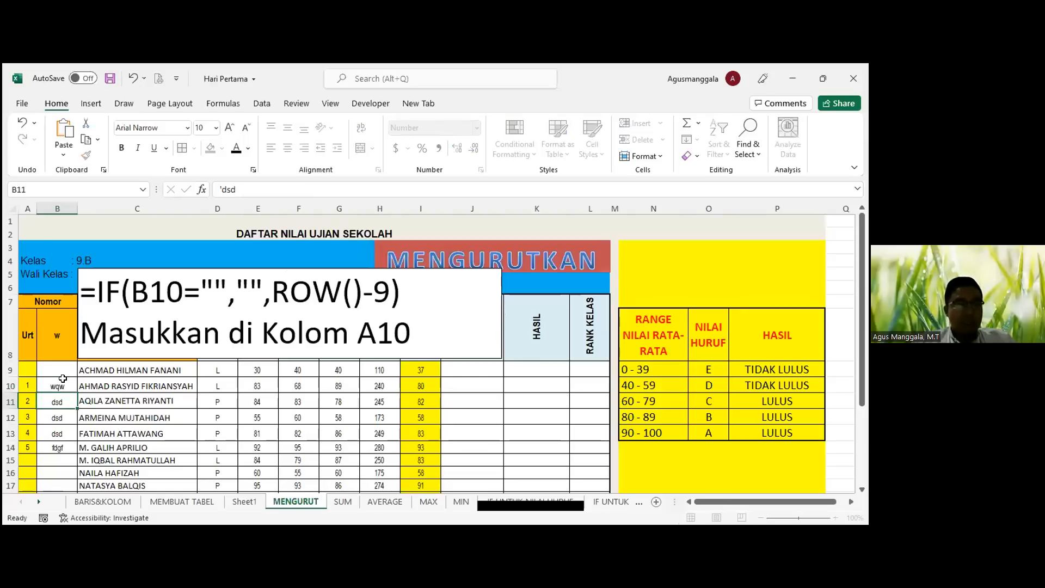
# Step: Clear the entries in B11 to B15 and enter qwqw in B11
pyautogui.write('w')
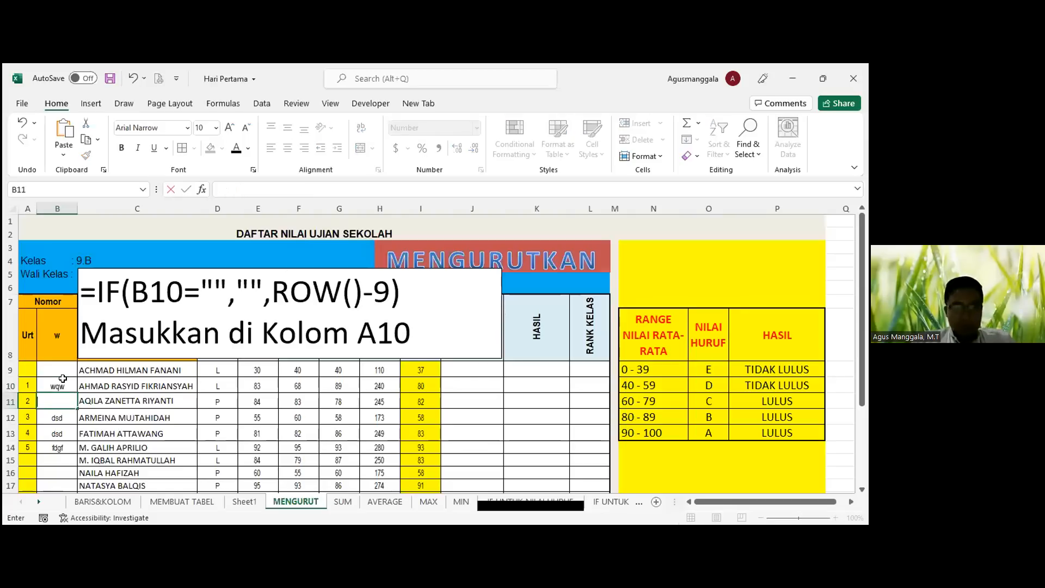
pyautogui.hotkey('shift', 'Down')
pyautogui.hotkey('shift', 'Down')
pyautogui.hotkey('shift', 'Down')
pyautogui.hotkey('shift', 'Down')
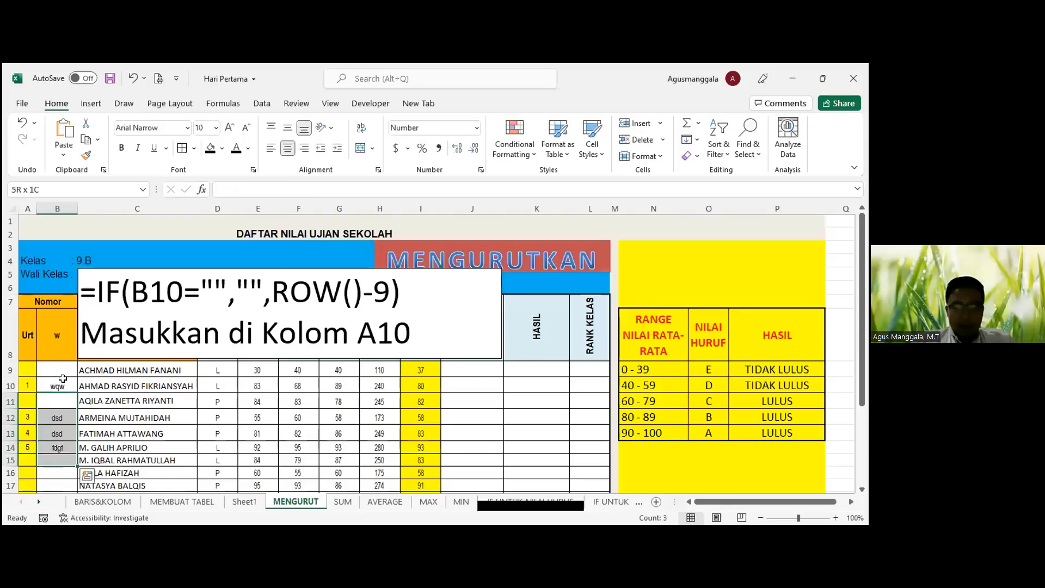
pyautogui.press('Delete')
pyautogui.click(61, 401)
pyautogui.write('qwqw')
pyautogui.press('Return')
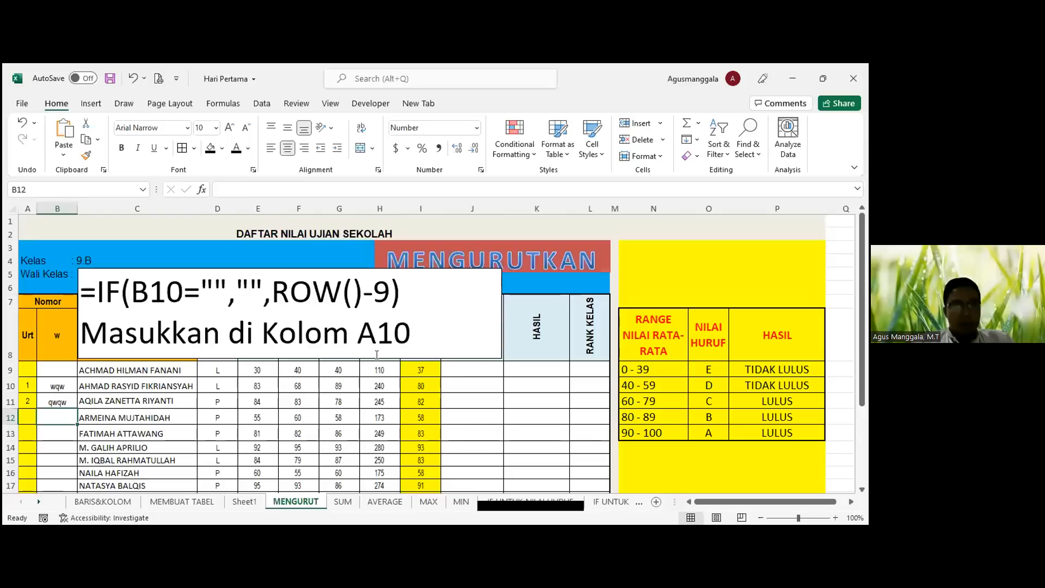
# Step: Add the heading line Membuat No urut Otomatis above the formula in the text box
pyautogui.click(409, 334)
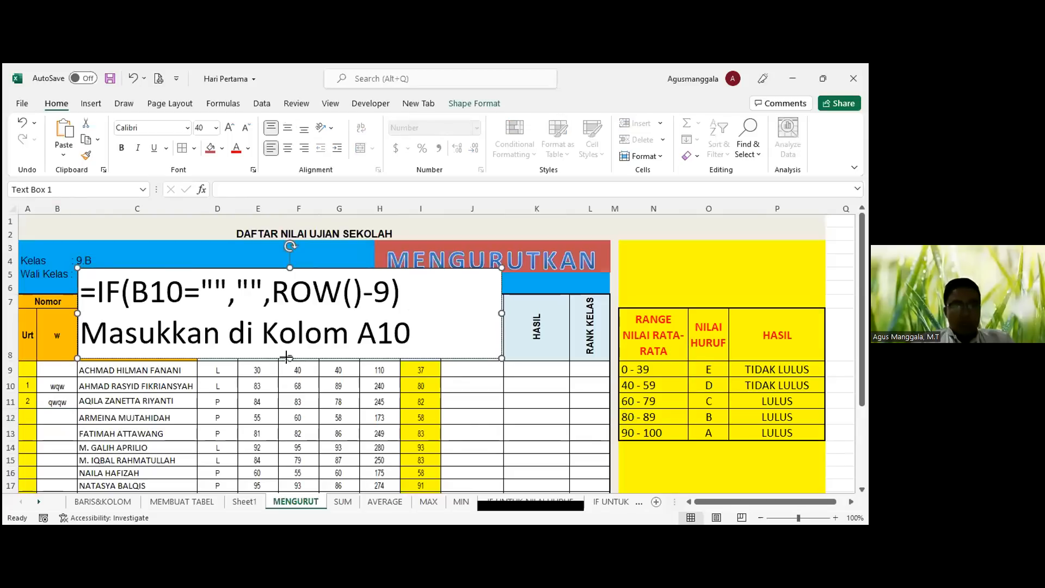
pyautogui.press('Return')
pyautogui.click(428, 282)
pyautogui.press('Home')
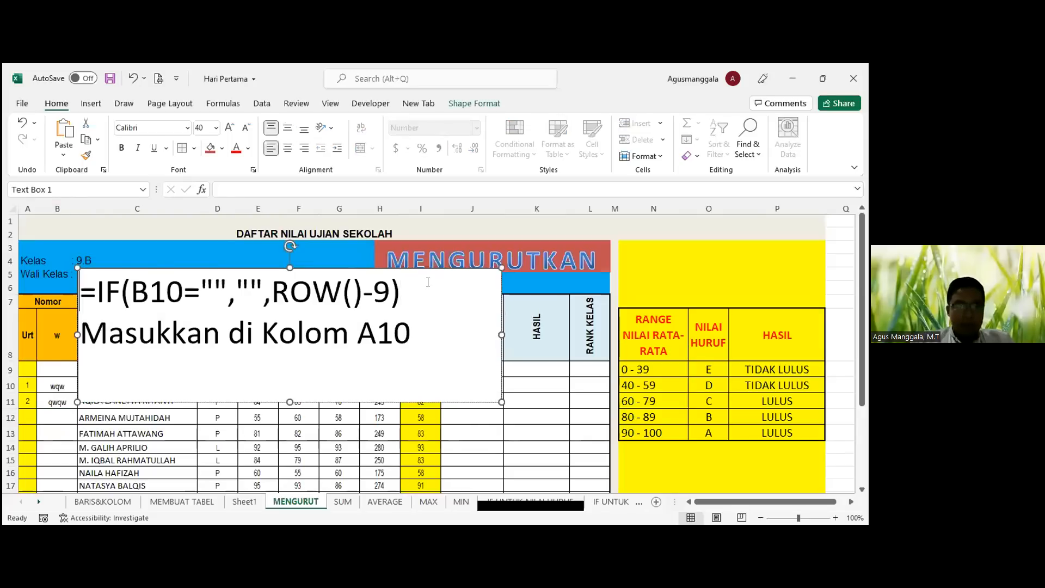
pyautogui.press('Return')
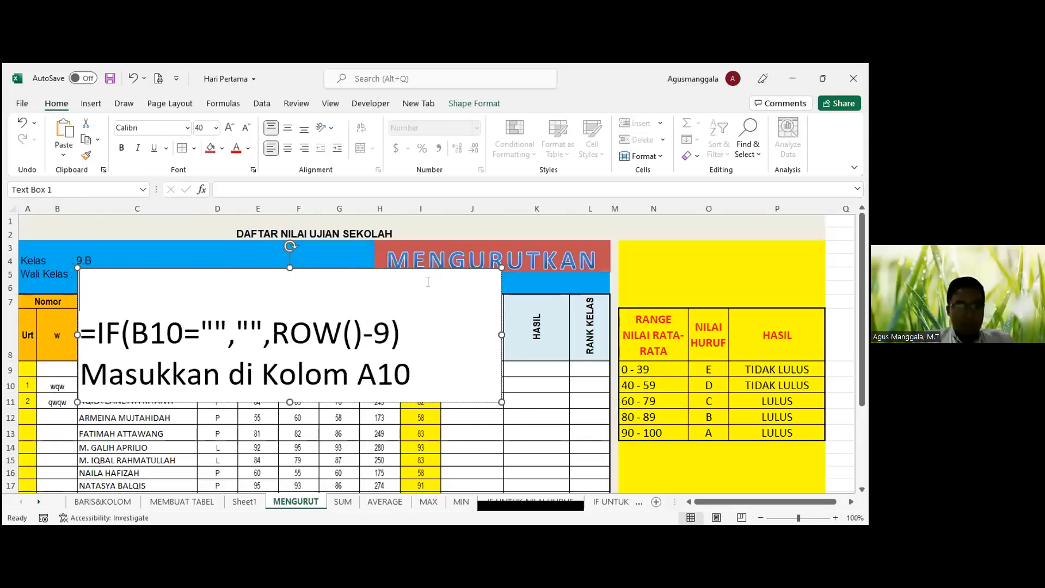
pyautogui.write('Membuat No')
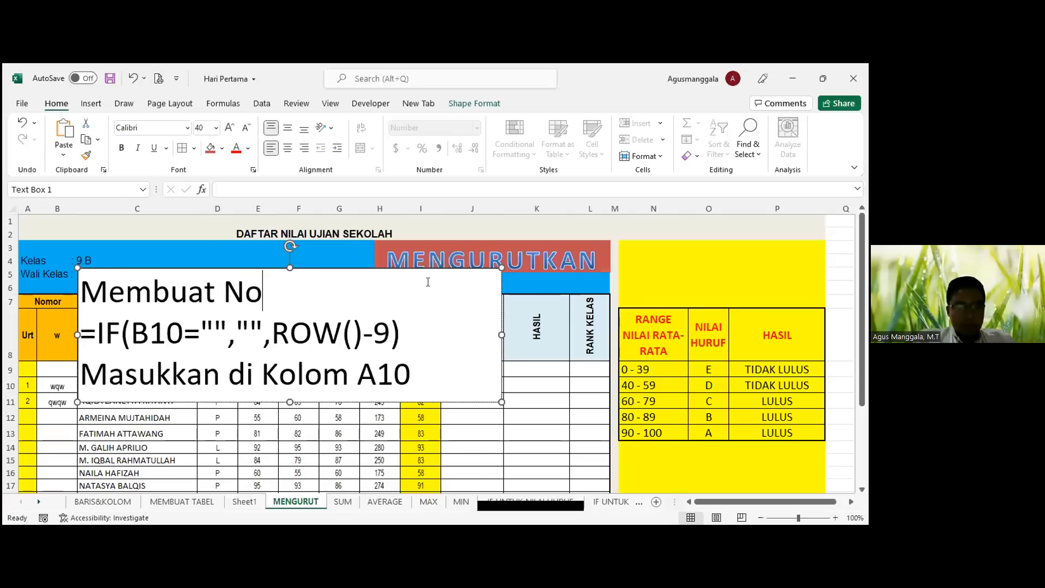
pyautogui.write(' urut ')
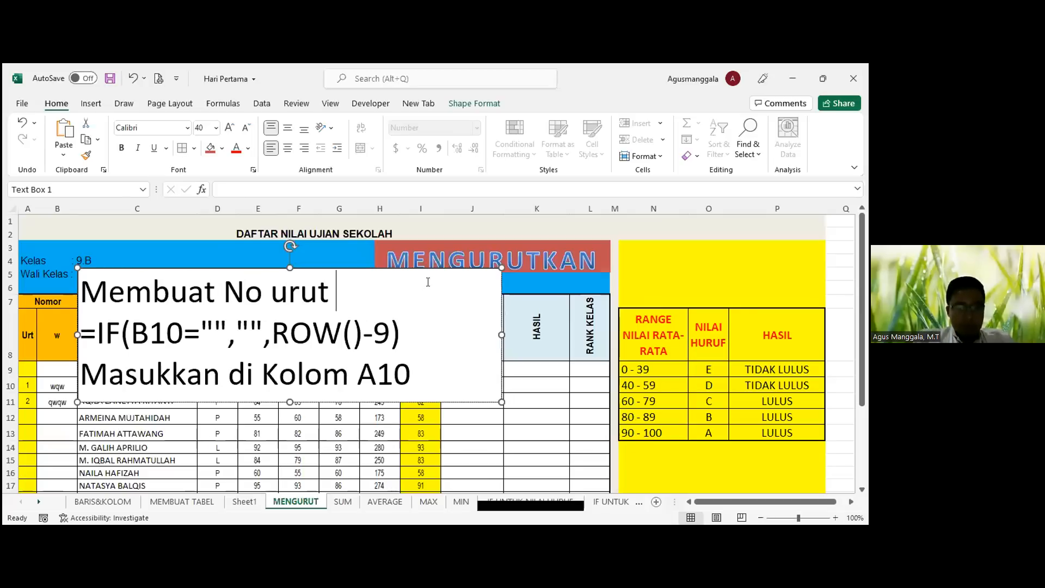
pyautogui.write('Otomati')
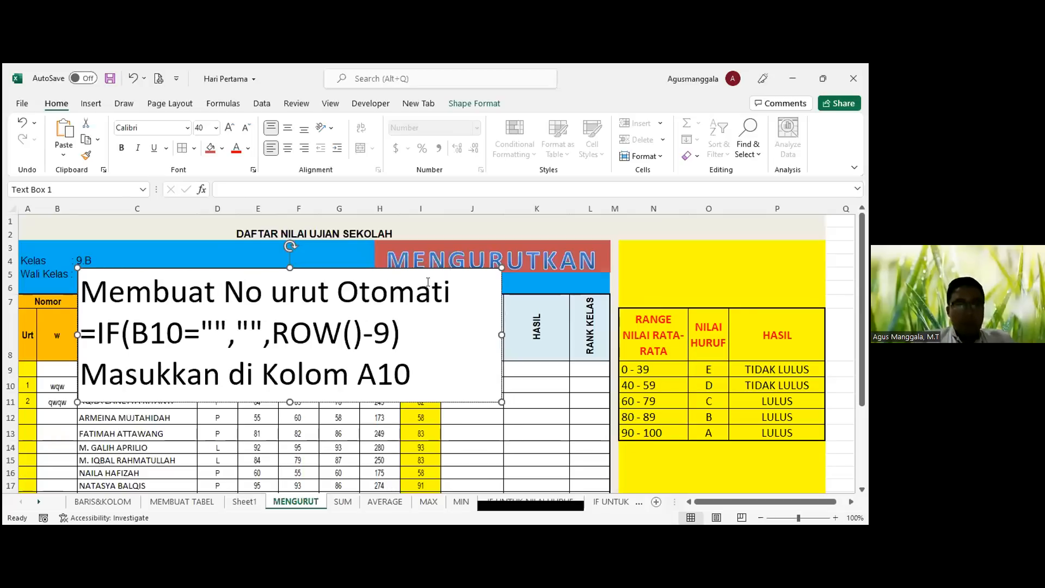
pyautogui.write('s')
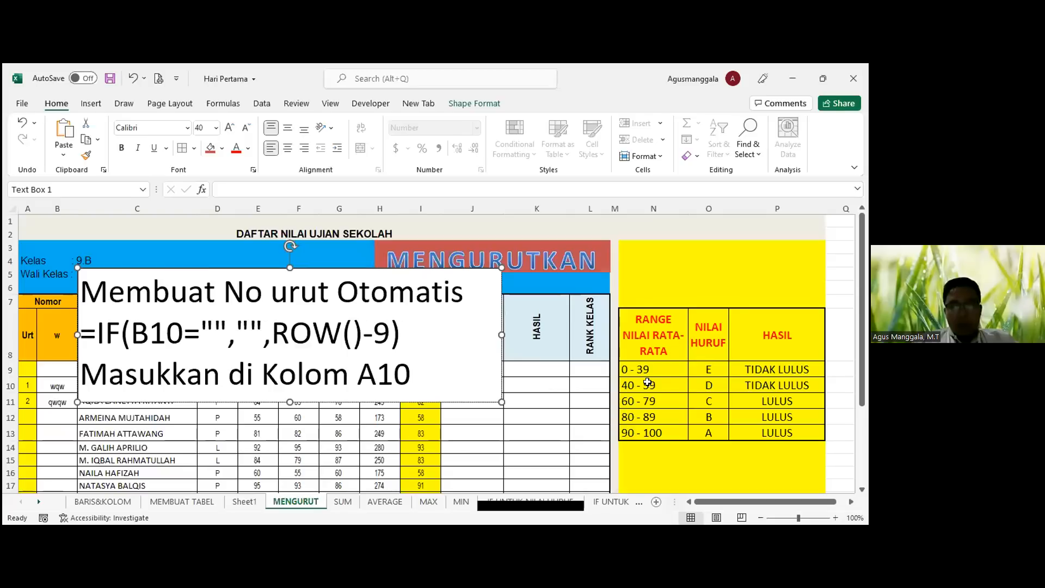
pyautogui.hotkey('alt', 'Tab')
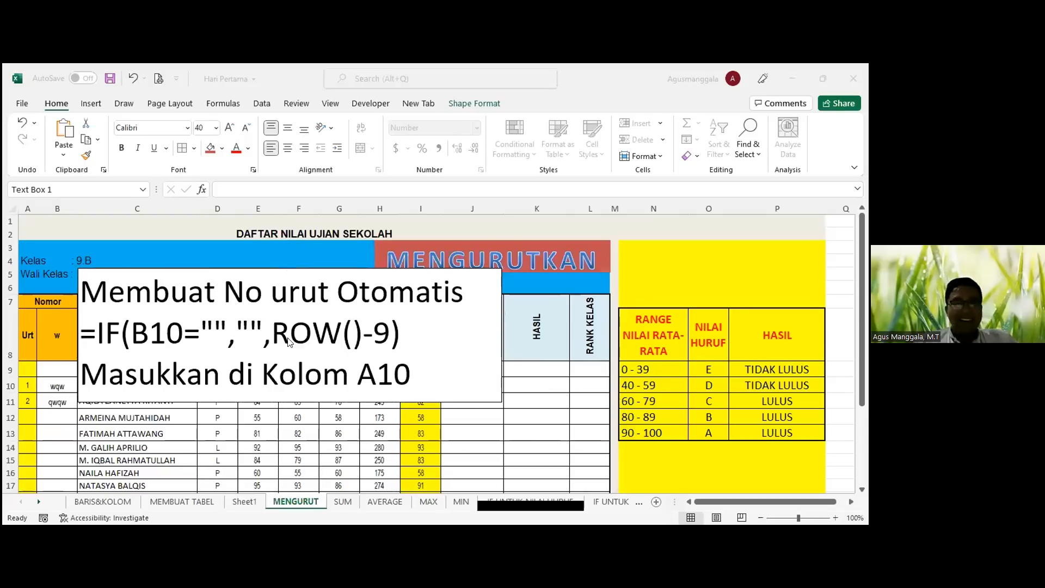
pyautogui.hotkey('alt', 'Tab')
pyautogui.scroll(-4, 98, 422)
pyautogui.scroll(4, 93, 430)
pyautogui.scroll(-4, 98, 435)
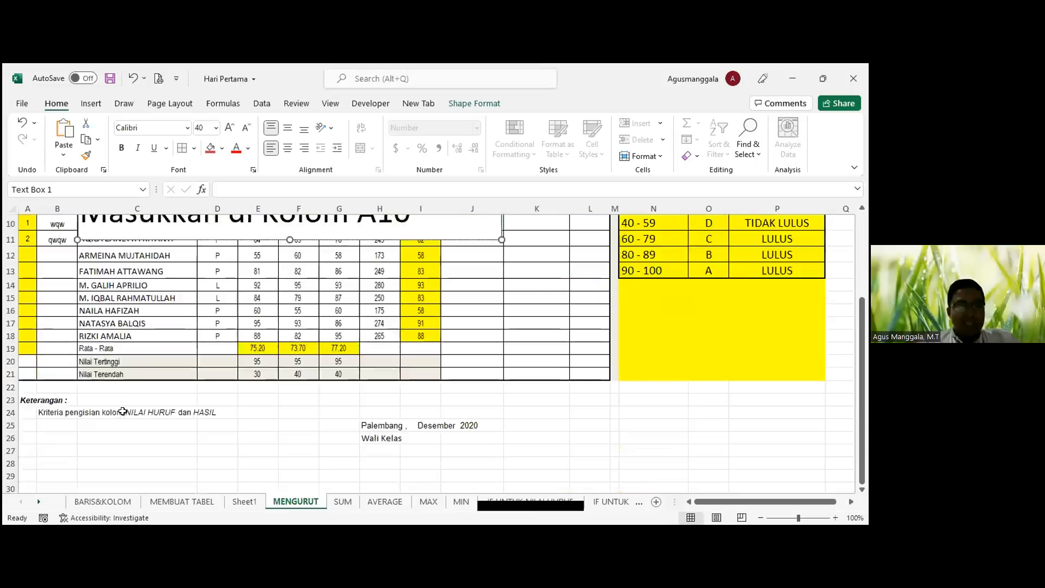
pyautogui.scroll(1, 122, 413)
pyautogui.scroll(-1, 123, 412)
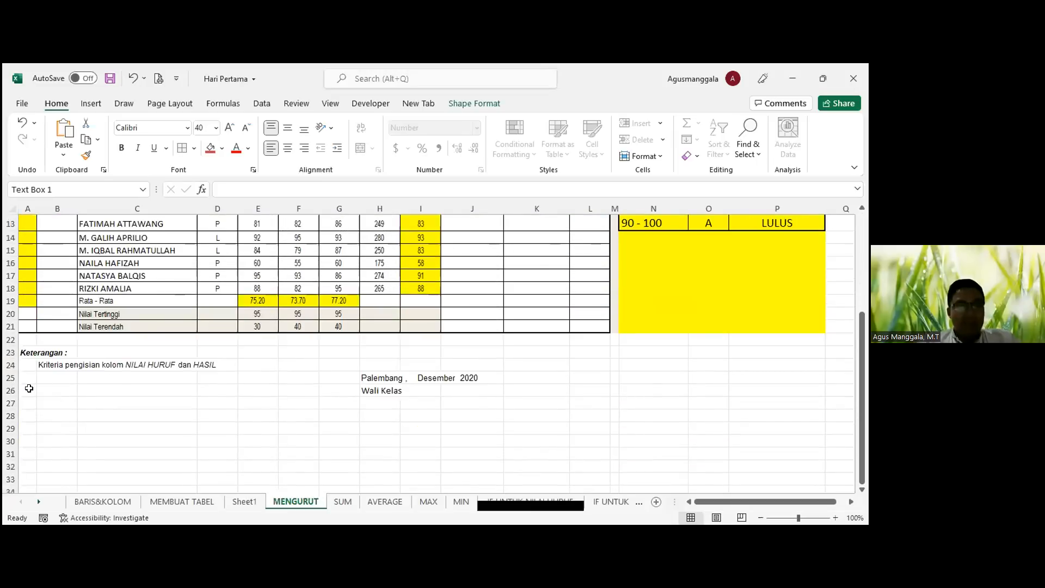
pyautogui.scroll(4, 69, 400)
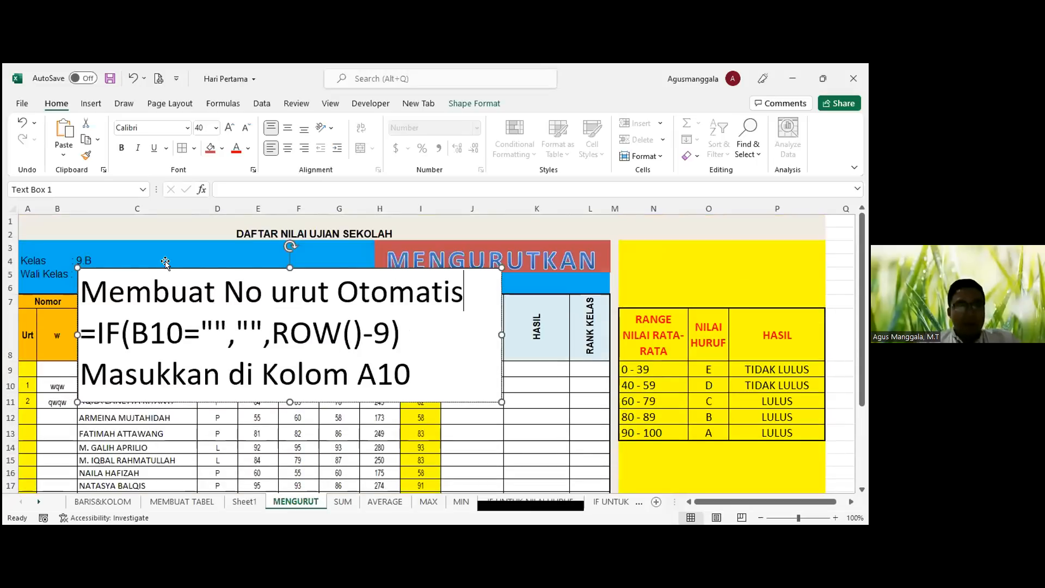
# Step: Move the text box up so it sits above the row 9 data, and select row 12
pyautogui.moveTo(78, 343); pyautogui.dragTo(100, 305)
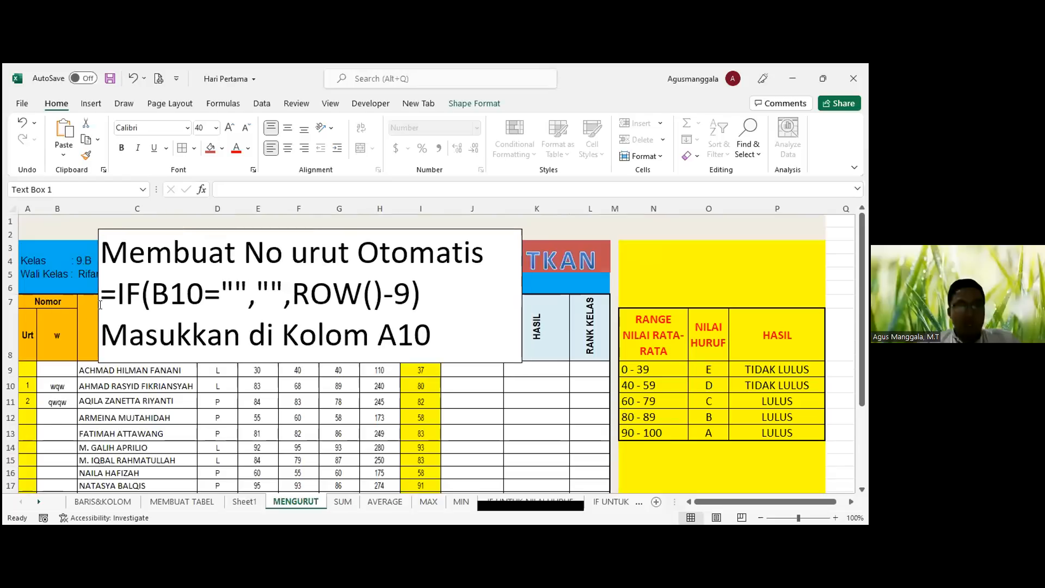
pyautogui.click(10, 417)
# Step: Highlight row 6 and column E on the BARIS&KOLOM sheet as row and column examples, and return to MENGURUT
pyautogui.click(103, 501)
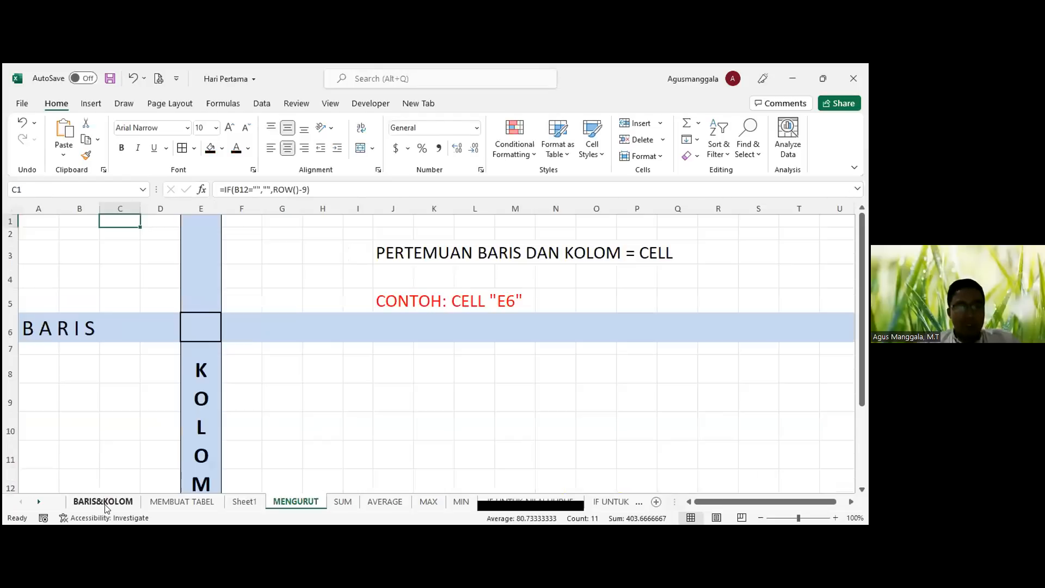
pyautogui.click(11, 321)
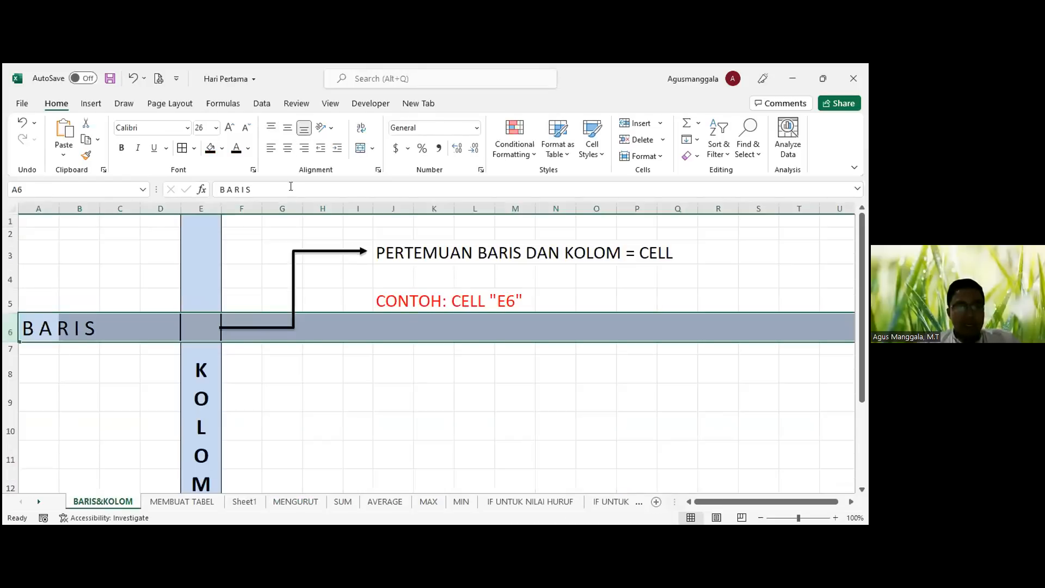
pyautogui.click(200, 208)
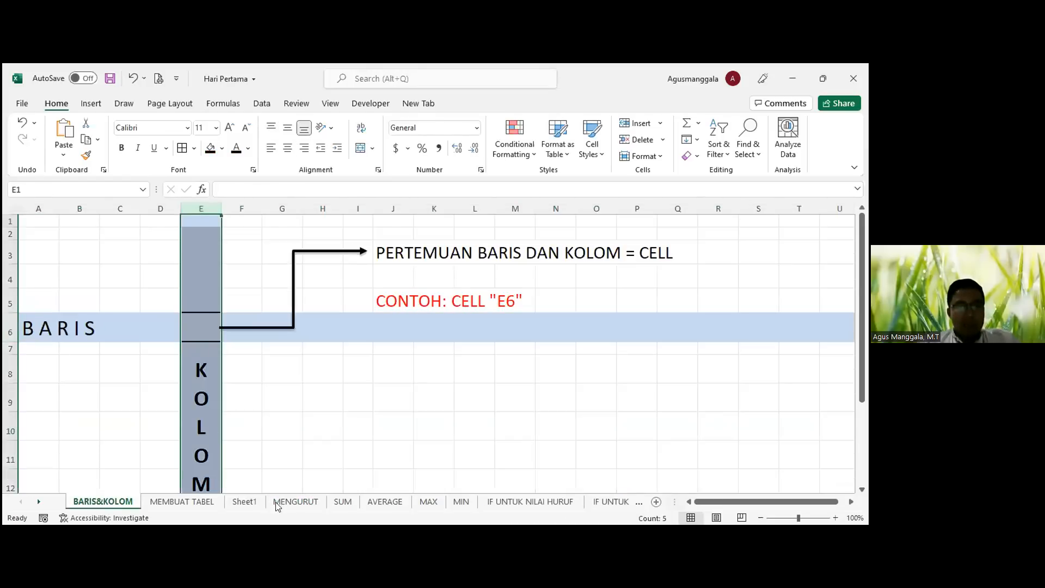
pyautogui.click(279, 502)
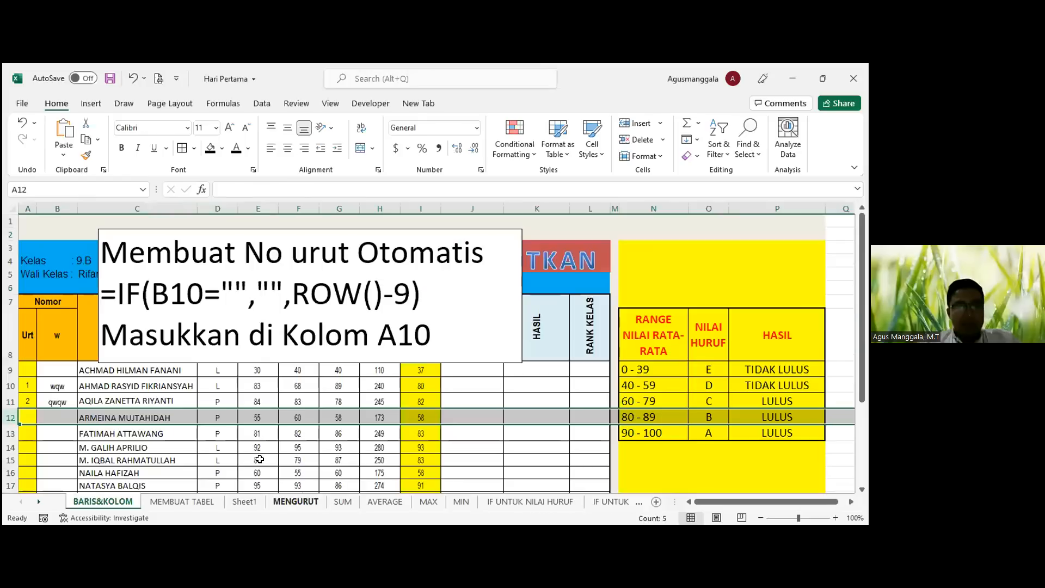
# Step: Compare the formula in cell A12 with the text box formula and the neighbouring cell B12
pyautogui.click(19, 416)
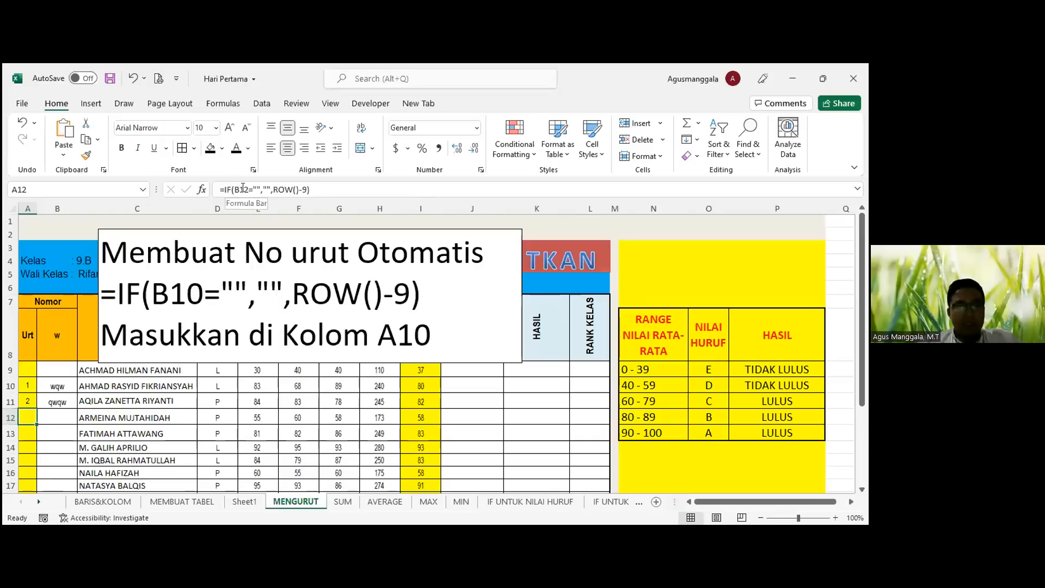
pyautogui.click(253, 287)
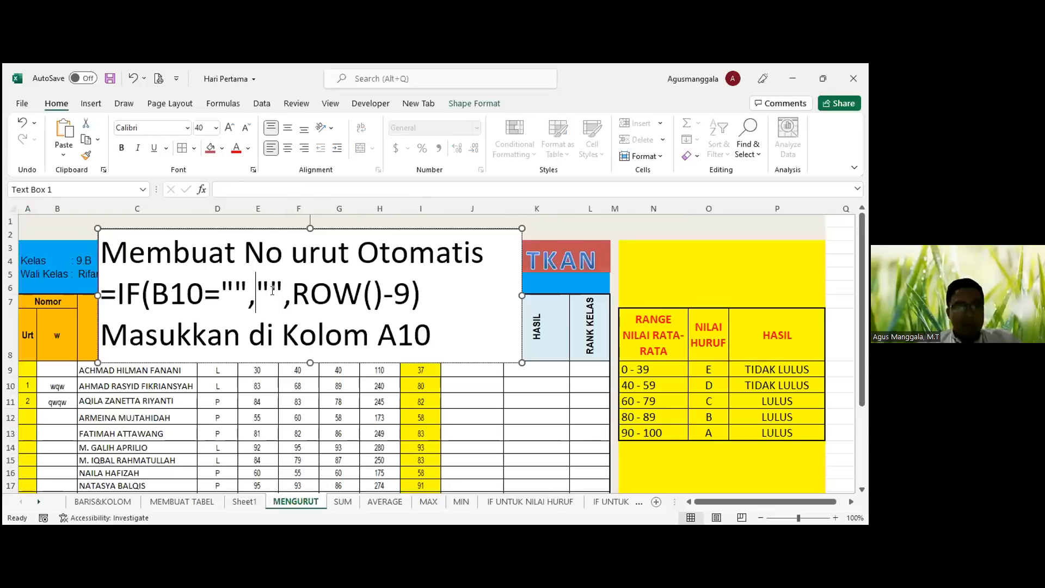
pyautogui.scroll(-1, 67, 414)
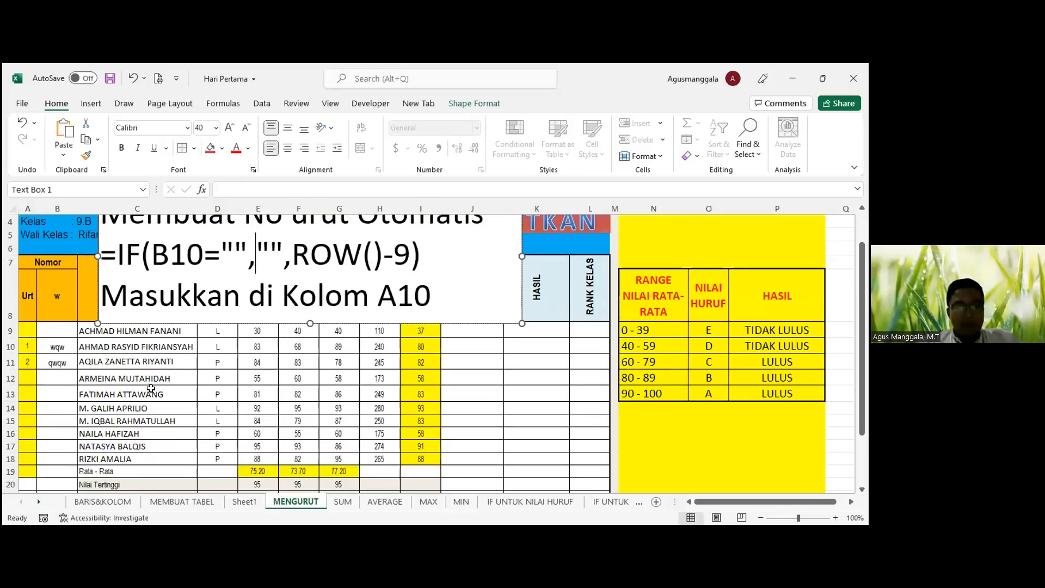
pyautogui.click(30, 376)
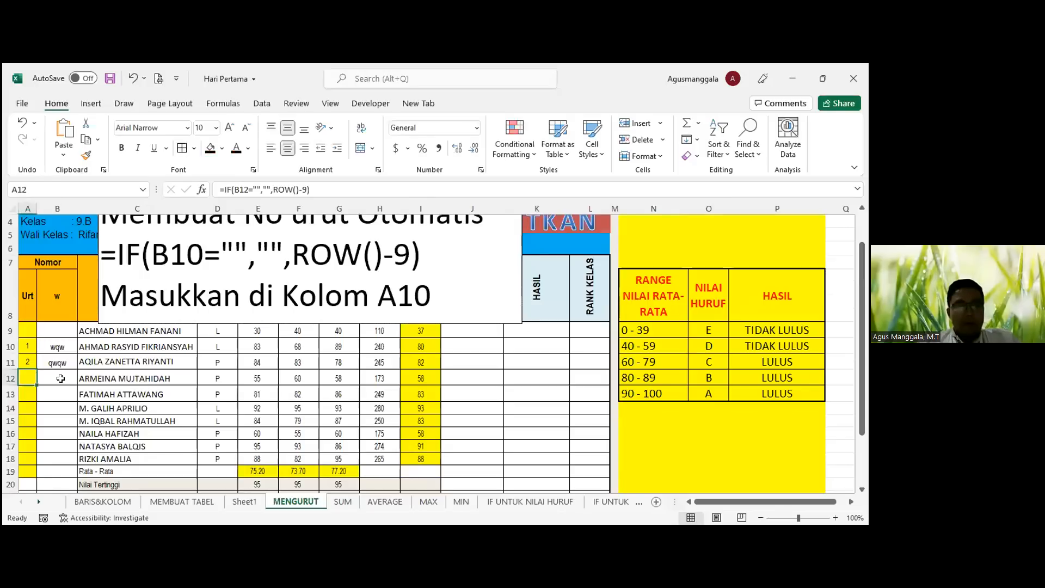
pyautogui.click(62, 378)
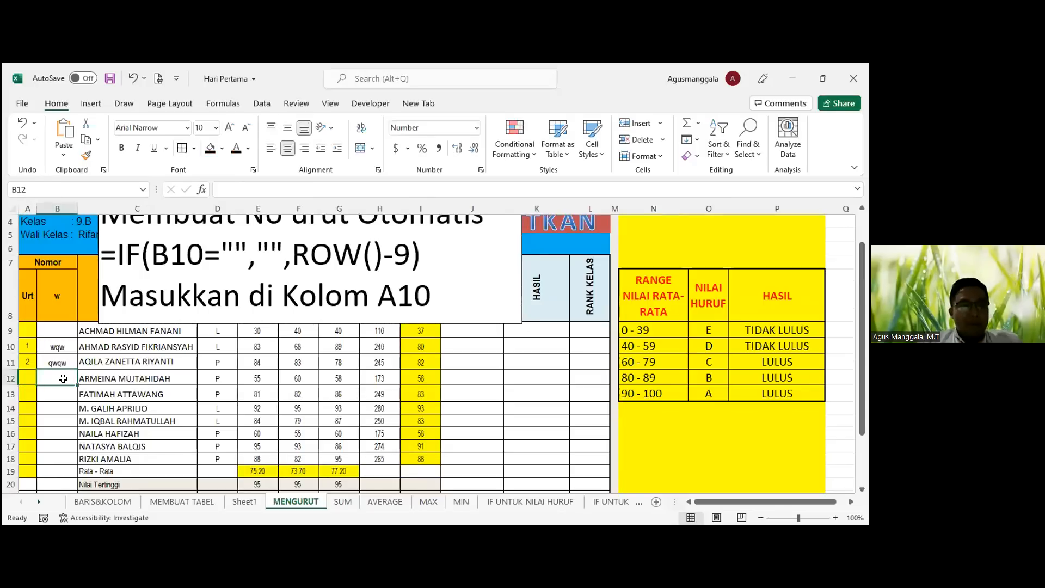
pyautogui.press('Left')
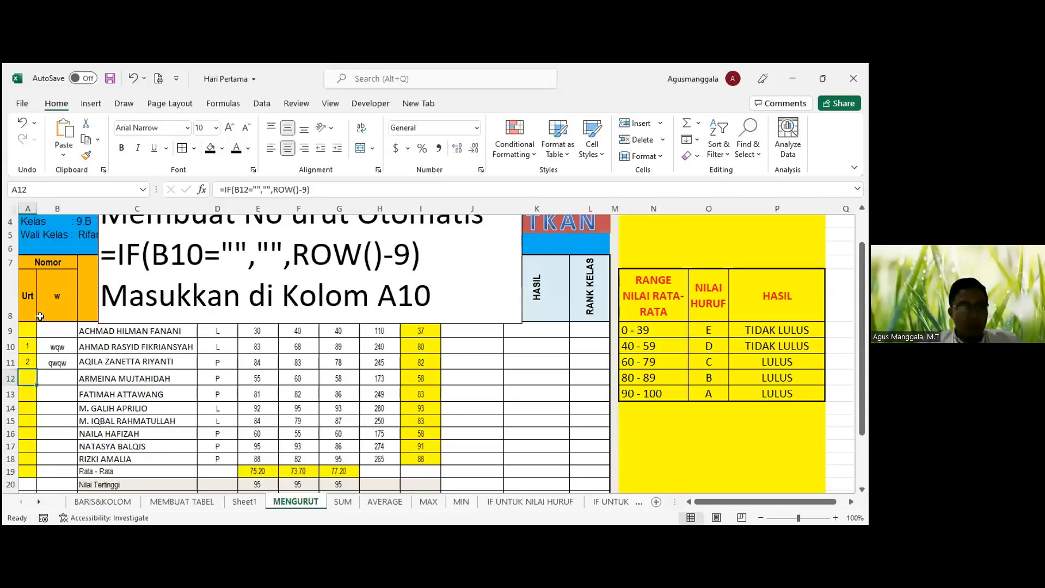
# Step: Enter e in cell B12 to trigger the automatic number in A12
pyautogui.write('r')
pyautogui.press('Escape')
pyautogui.click(50, 374)
pyautogui.write('e')
pyautogui.press('Return')
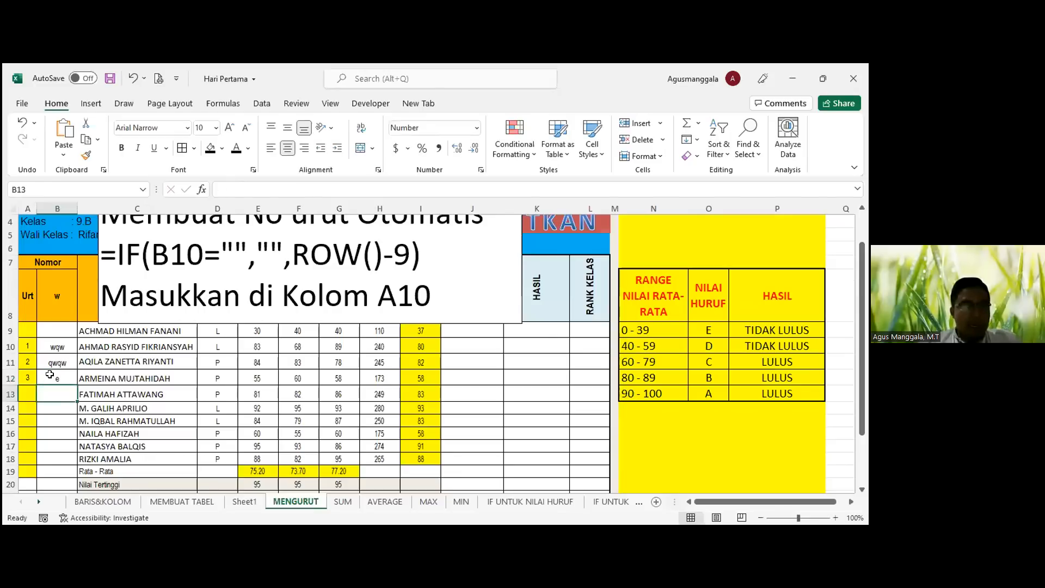
# Step: Clear the test entry from cell B12 to show the automatic number in A12 responding to an empty cell
pyautogui.click(68, 376)
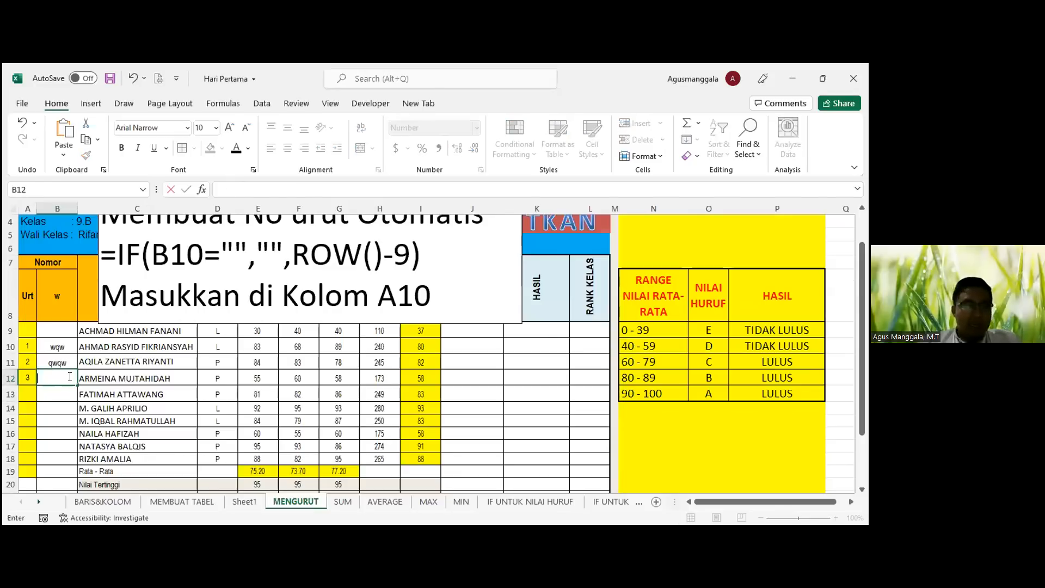
pyautogui.press('Delete')
pyautogui.click(47, 363)
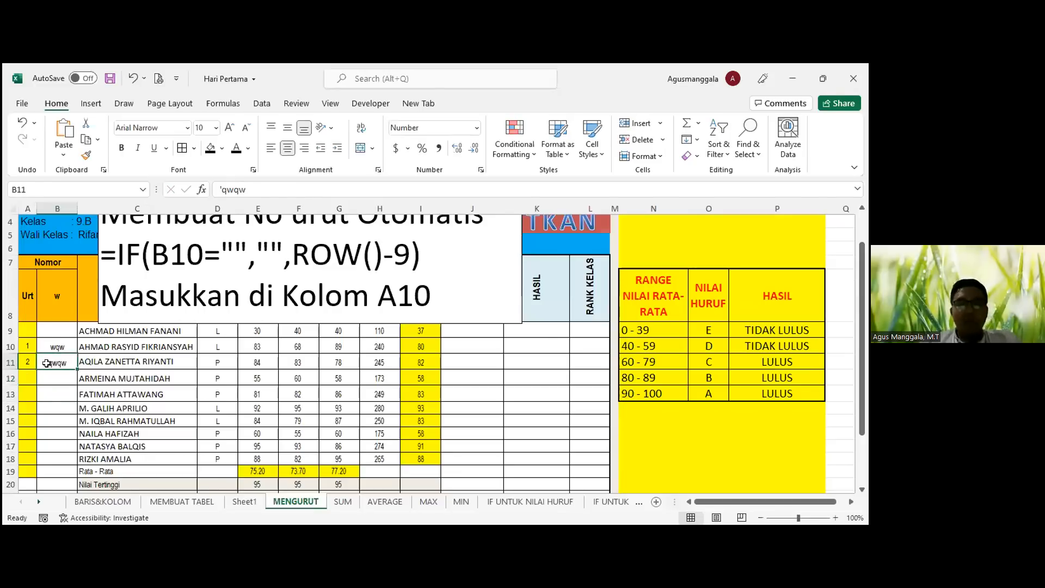
# Step: Examine the logical test, value-if-true and value-if-false parts of the formula in cell A12
pyautogui.click(26, 378)
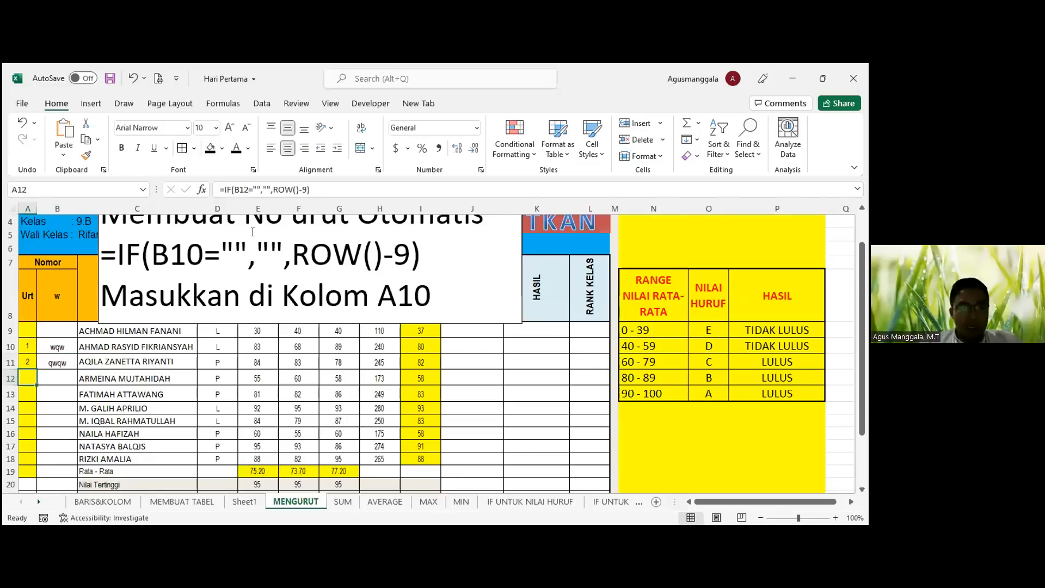
pyautogui.click(244, 189)
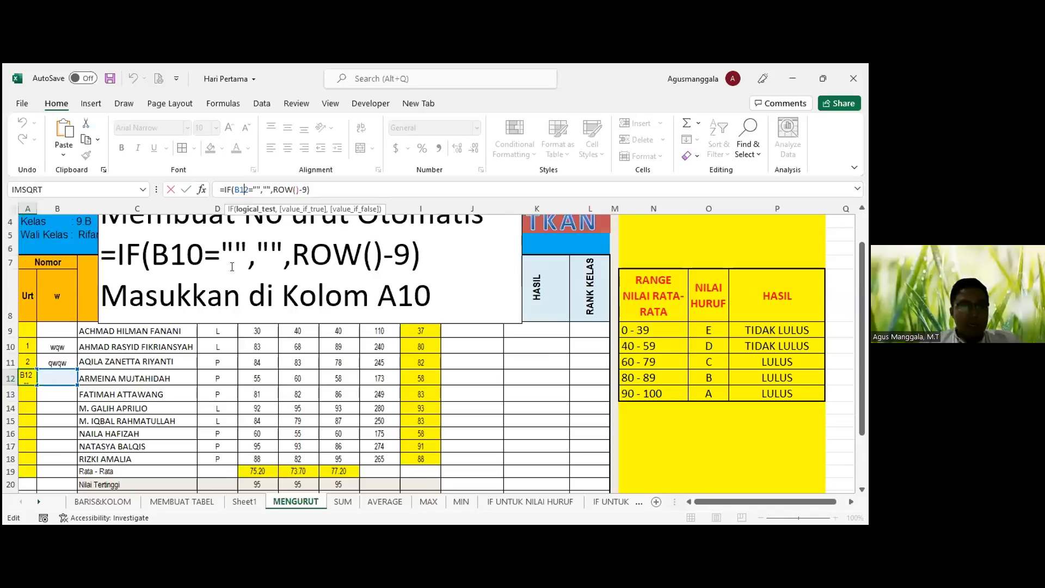
pyautogui.doubleClick(255, 187)
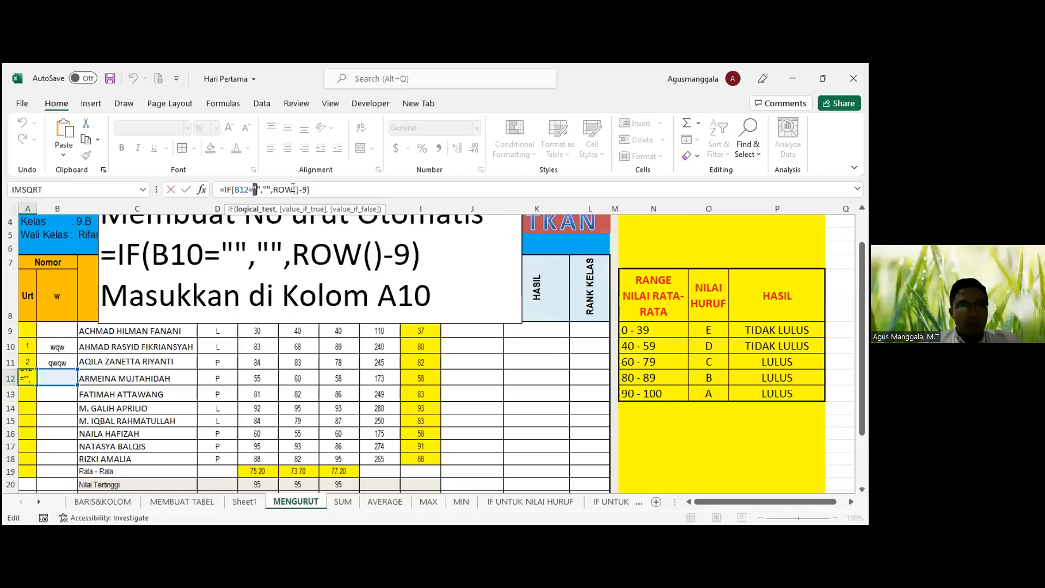
pyautogui.write(',')
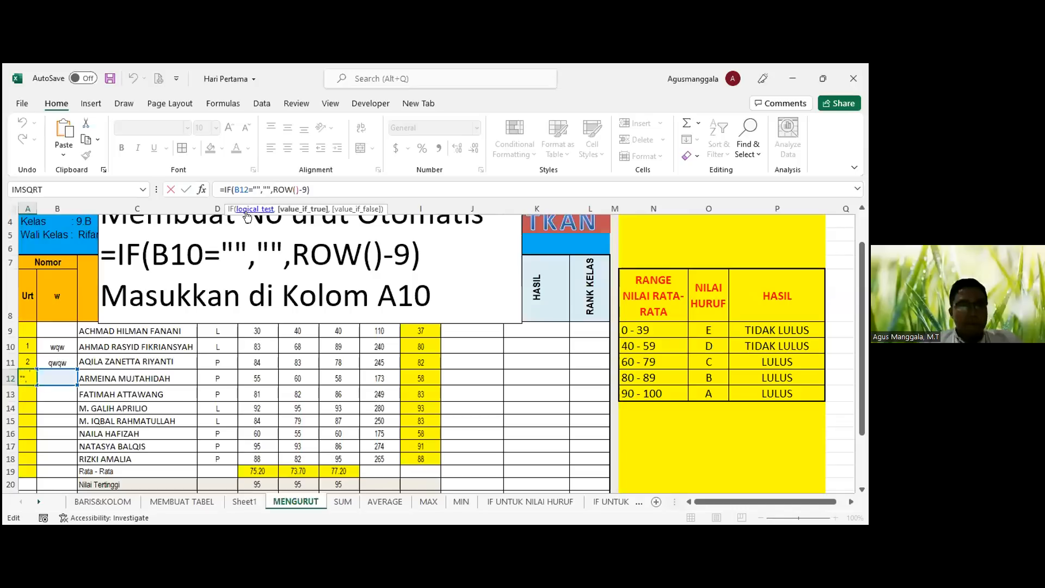
pyautogui.click(251, 187)
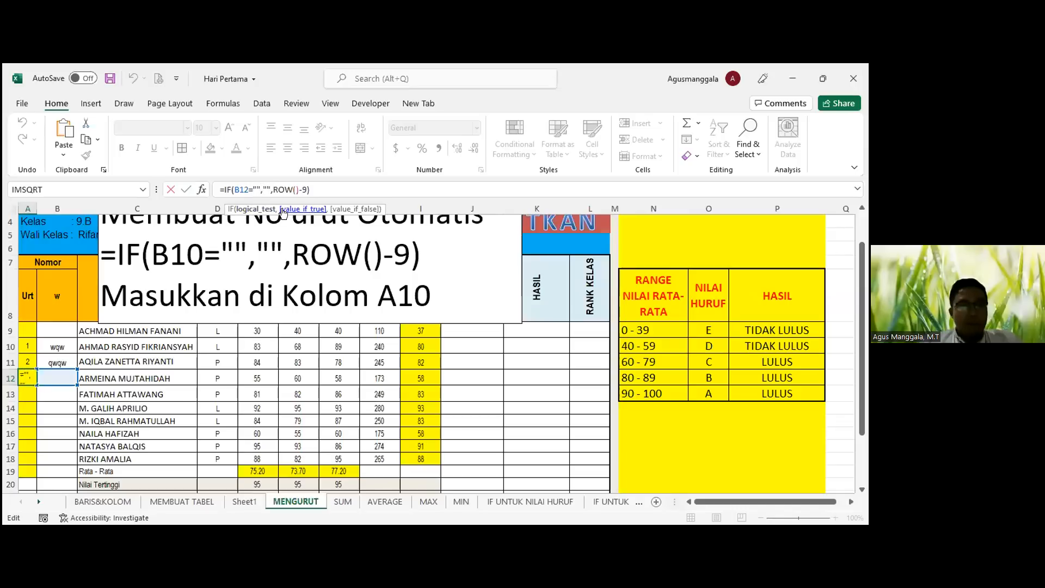
pyautogui.click(296, 210)
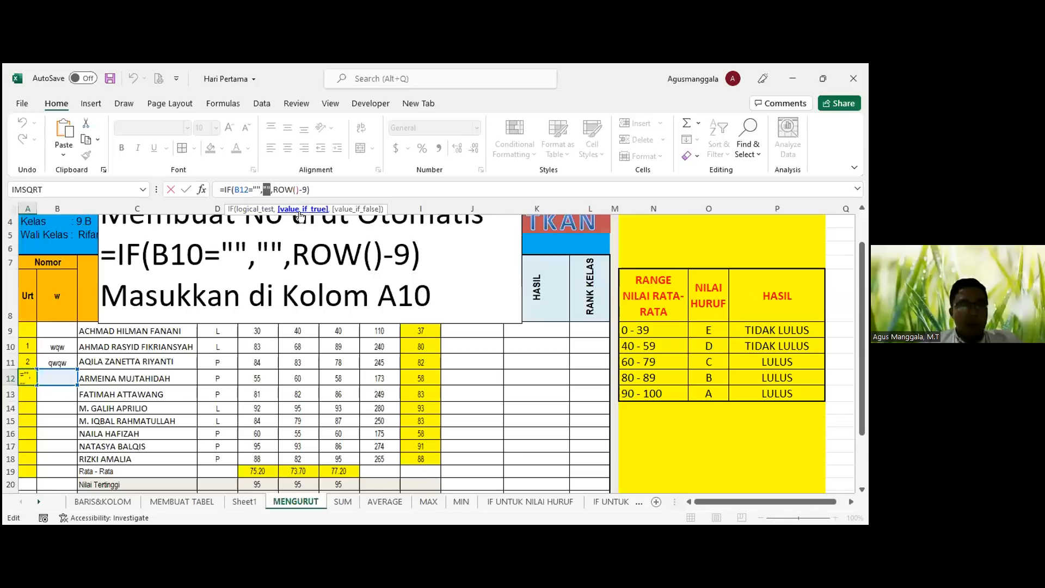
pyautogui.click(253, 187)
pyautogui.doubleClick(255, 188)
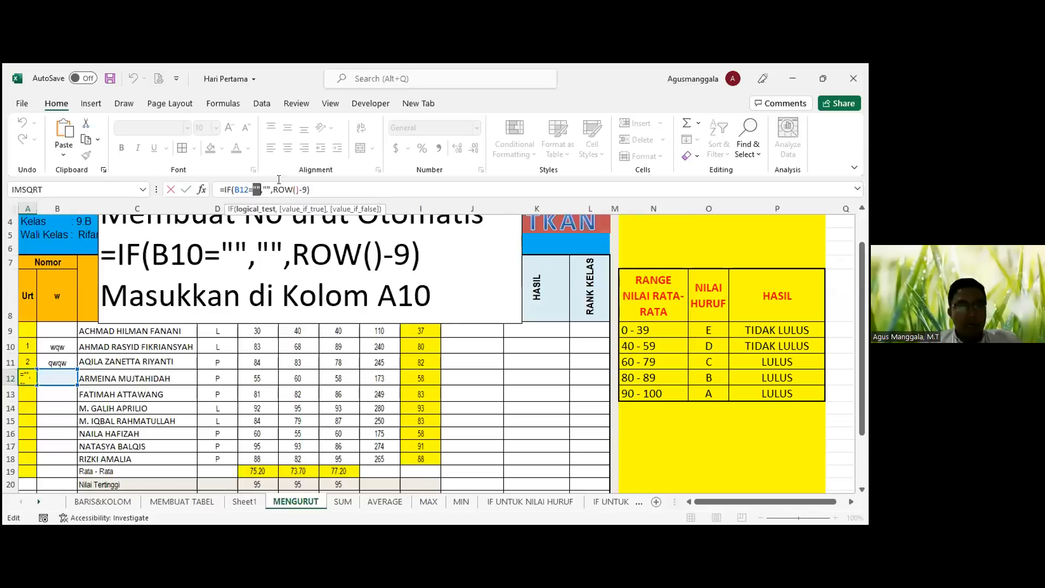
pyautogui.click(264, 189)
pyautogui.click(268, 188)
pyautogui.moveTo(272, 189); pyautogui.dragTo(298, 187)
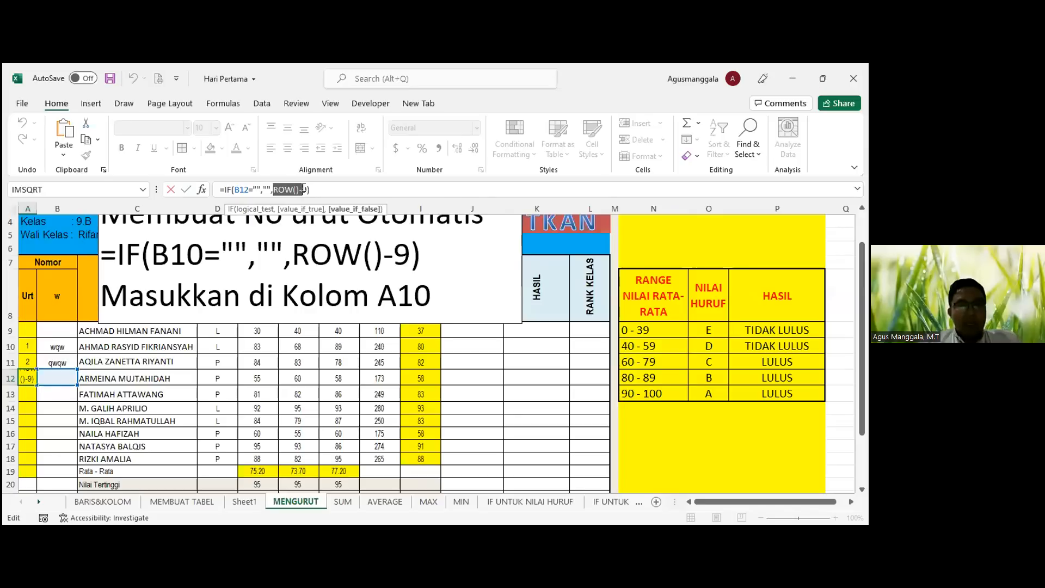
pyautogui.press('Return')
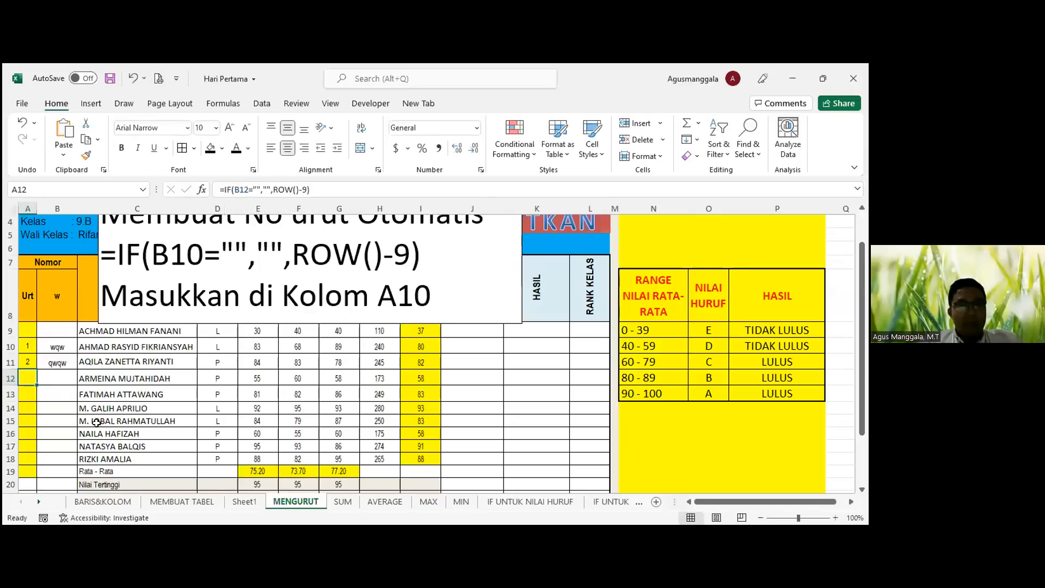
# Step: Enter wqwq in cells B12 and B13 and wqw in B14 to trigger their automatic numbers
pyautogui.click(57, 381)
pyautogui.write('wqwq')
pyautogui.press('Return')
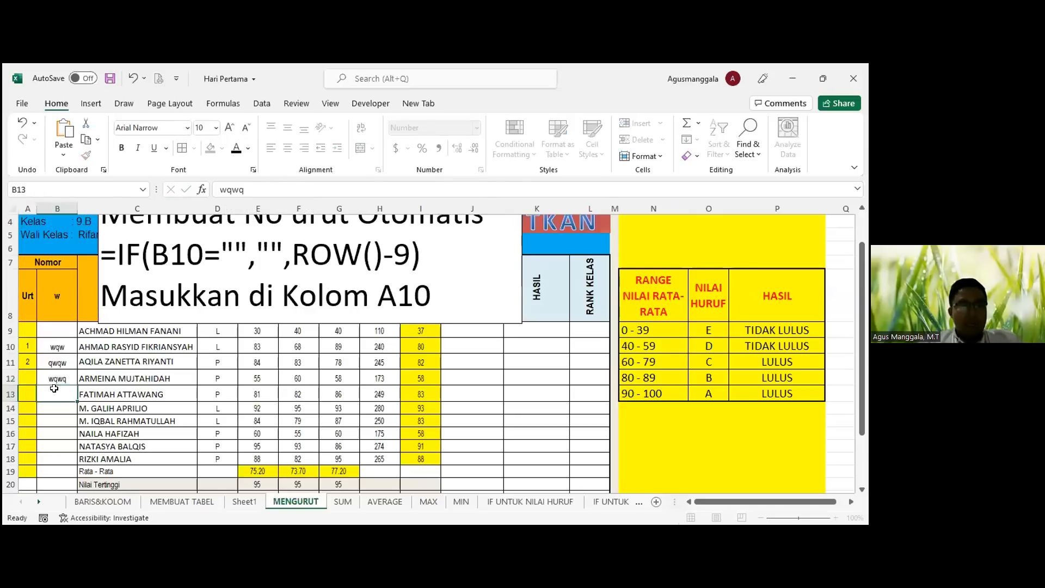
pyautogui.write('wqwq')
pyautogui.press('Return')
pyautogui.write('wqw')
pyautogui.press('Return')
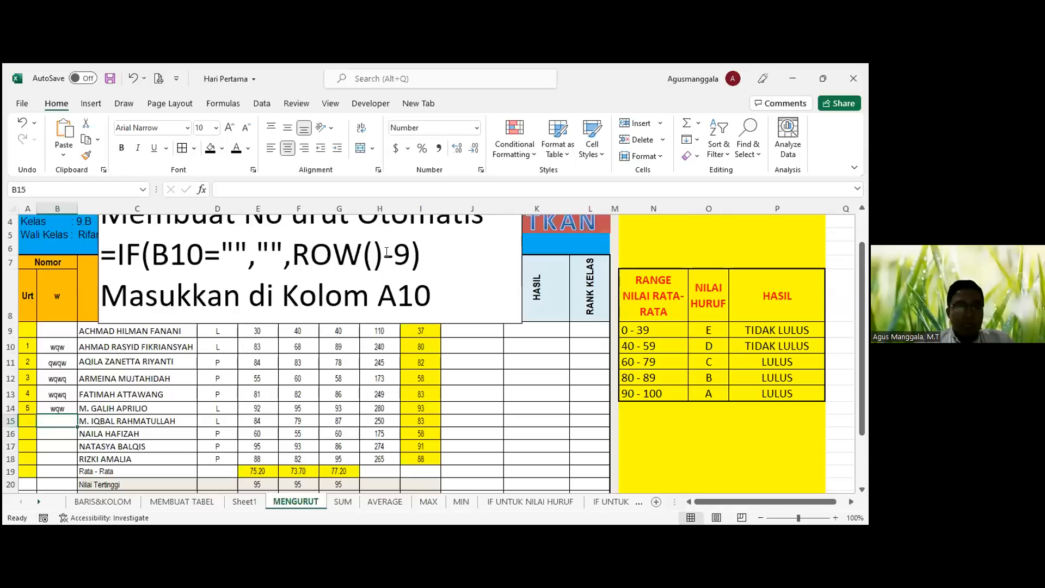
# Step: Examine the ROW() part of the text box formula in relation to row 12 and the formula in cell A12
pyautogui.click(298, 252)
pyautogui.moveTo(297, 252); pyautogui.dragTo(365, 252)
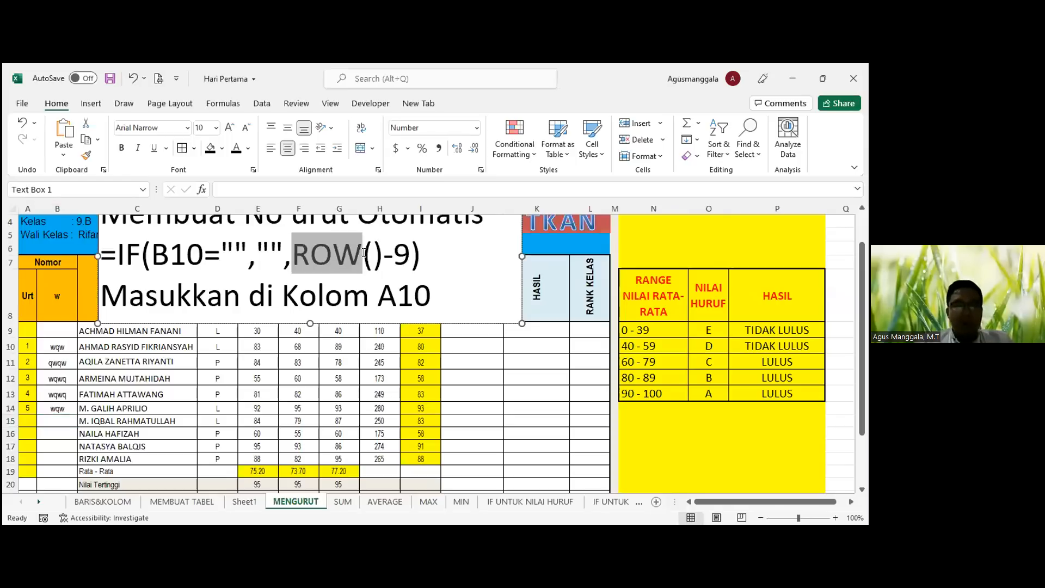
pyautogui.click(11, 377)
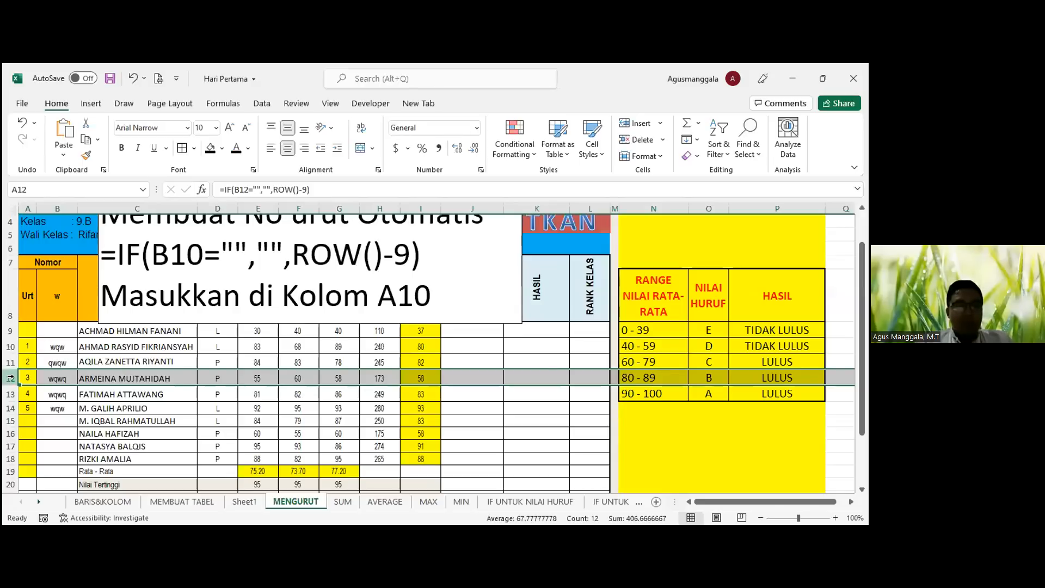
pyautogui.click(368, 242)
pyautogui.moveTo(305, 251); pyautogui.dragTo(383, 254)
pyautogui.click(384, 254)
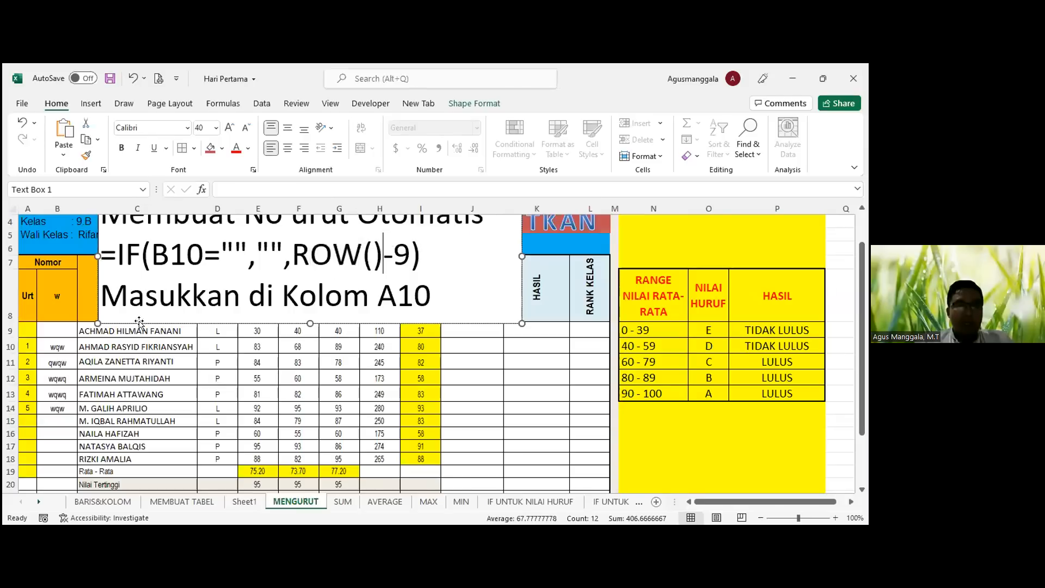
pyautogui.click(26, 380)
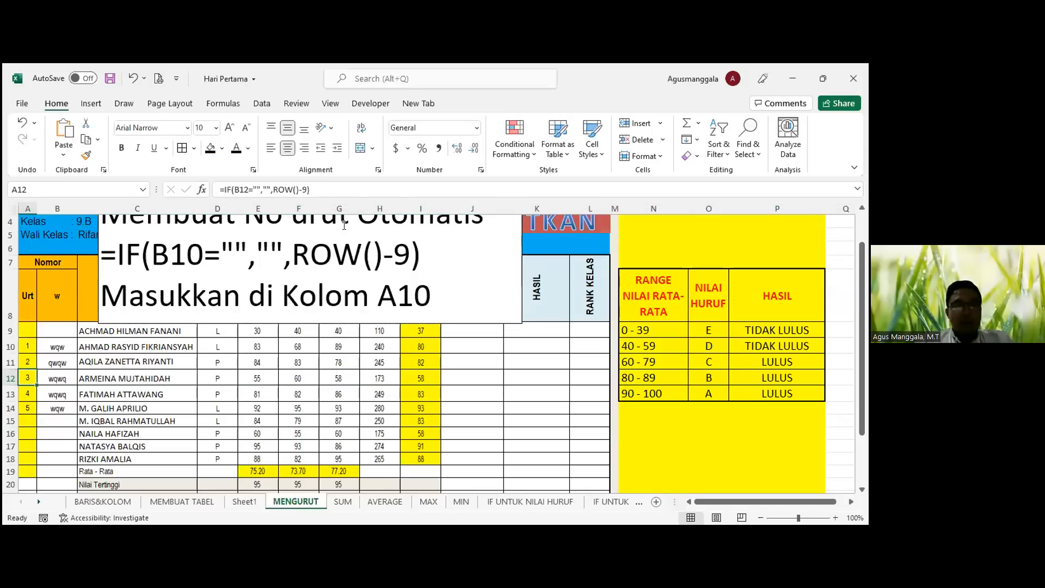
pyautogui.scroll(1, 373, 277)
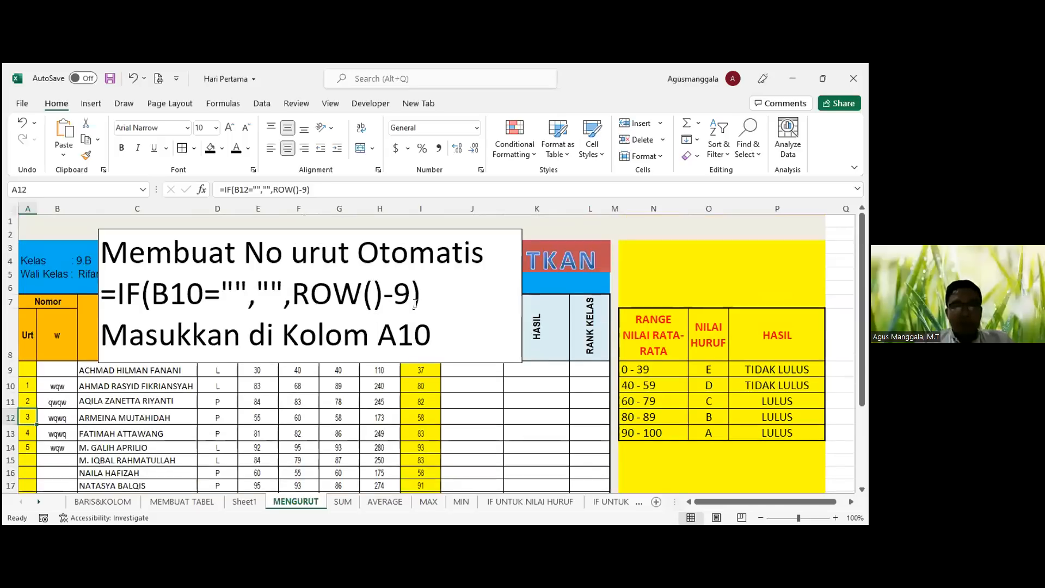
# Step: Select cell A10 in the empty table on Sheet1, and look over the table layout on the MEMBUAT TABEL sheet
pyautogui.click(264, 503)
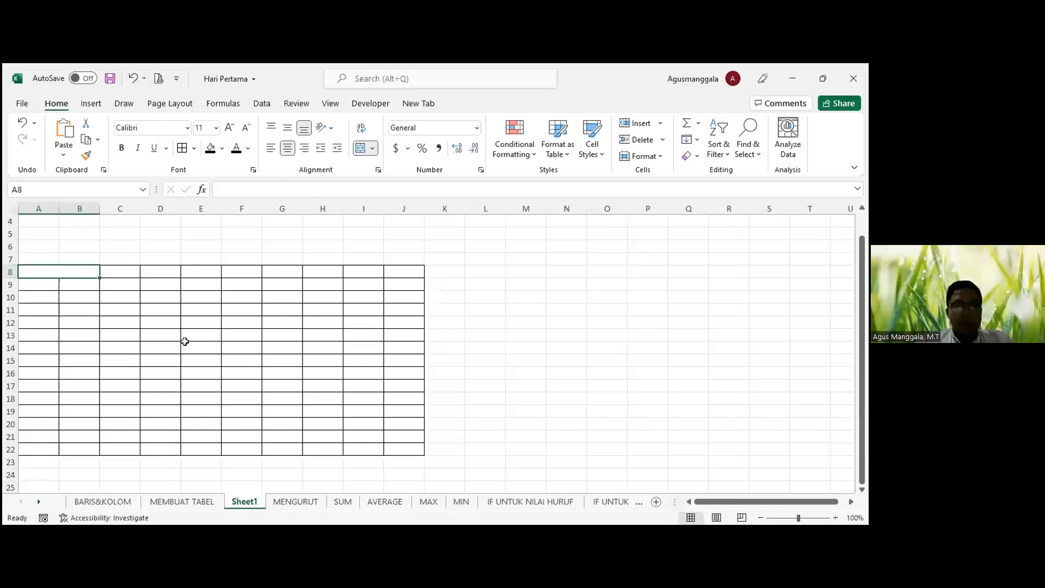
pyautogui.click(78, 340)
pyautogui.scroll(1, 47, 336)
pyautogui.click(47, 336)
pyautogui.scroll(-1, 305, 282)
pyautogui.click(185, 501)
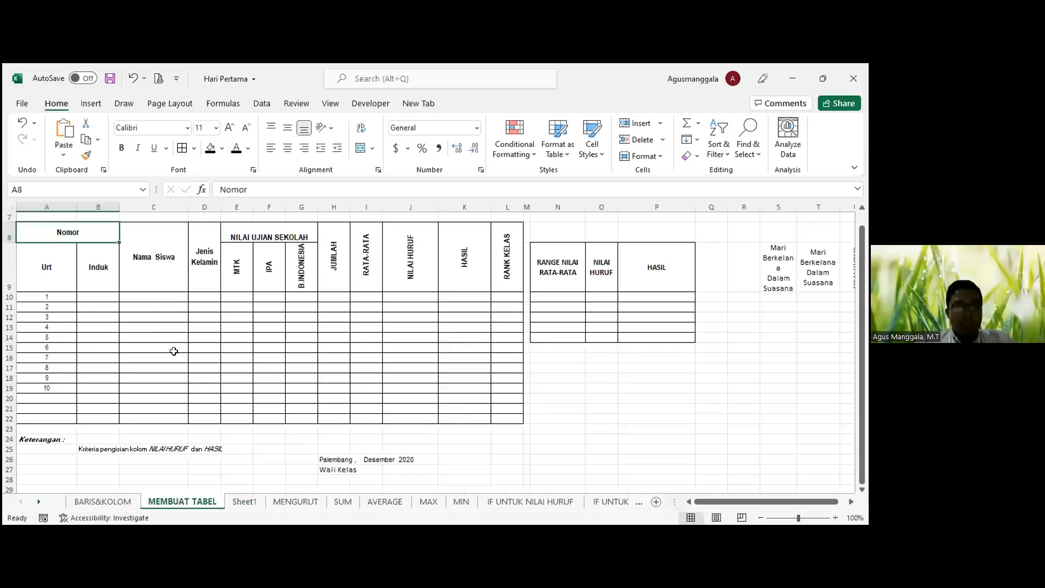
pyautogui.scroll(2, 51, 413)
pyautogui.scroll(-3, 51, 414)
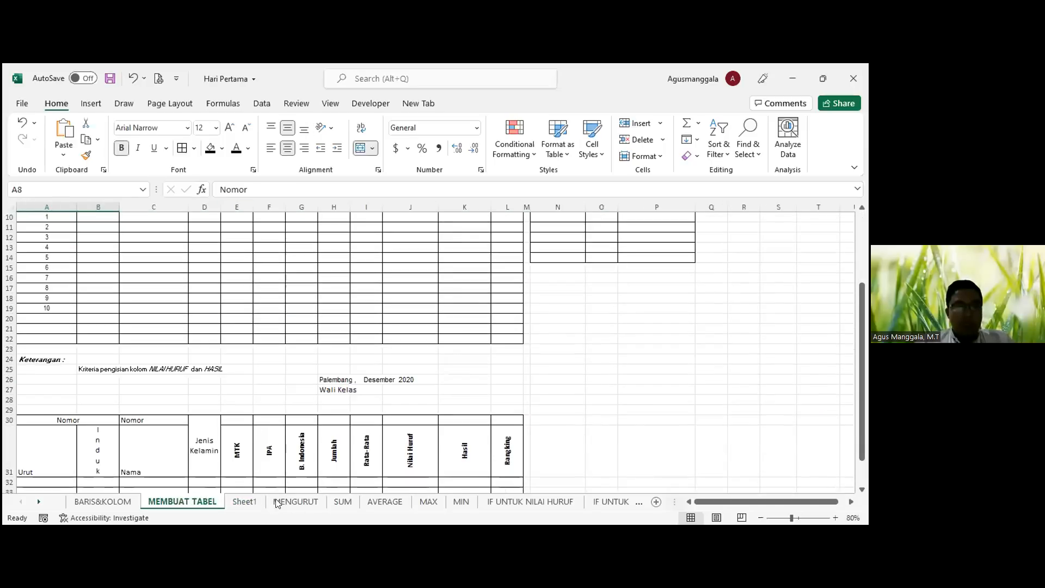
# Step: Copy the formula =IF(B10="","",ROW()-9) from the MENGURUT text box into cell A10 on Sheet1
pyautogui.click(295, 501)
pyautogui.moveTo(103, 294); pyautogui.dragTo(423, 296)
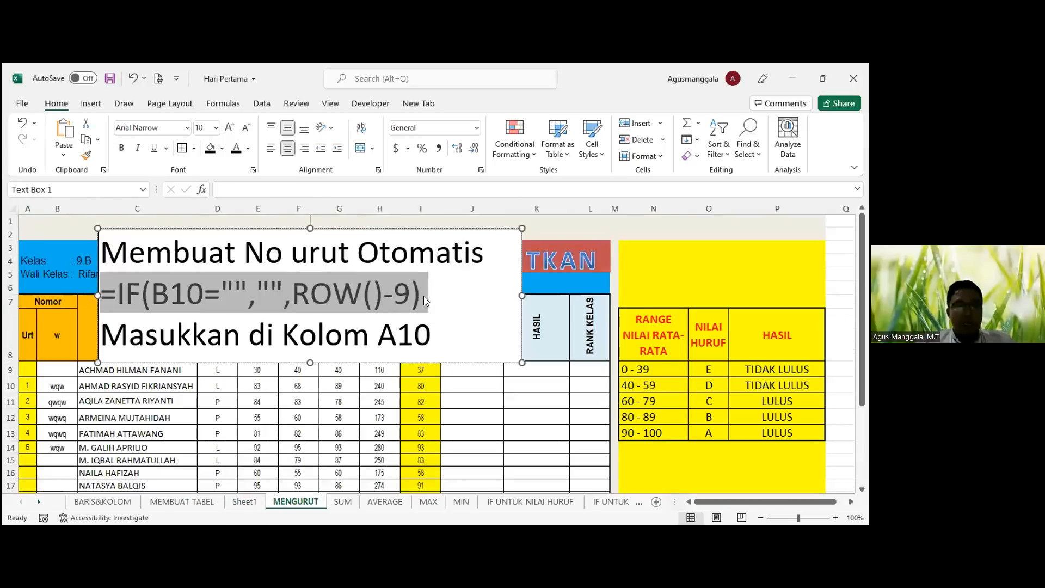
pyautogui.rightClick(392, 291)
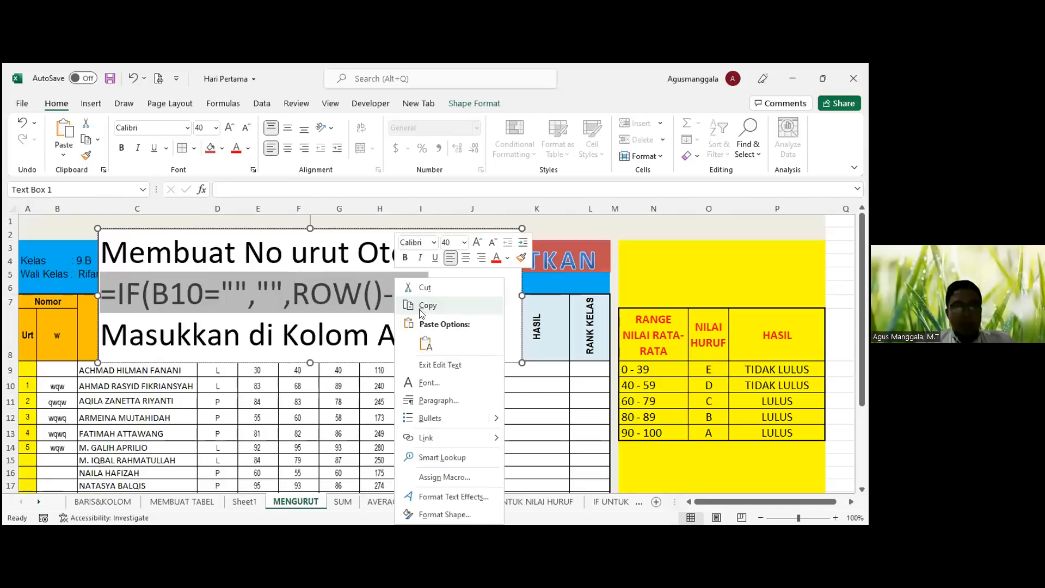
pyautogui.click(427, 305)
pyautogui.click(244, 501)
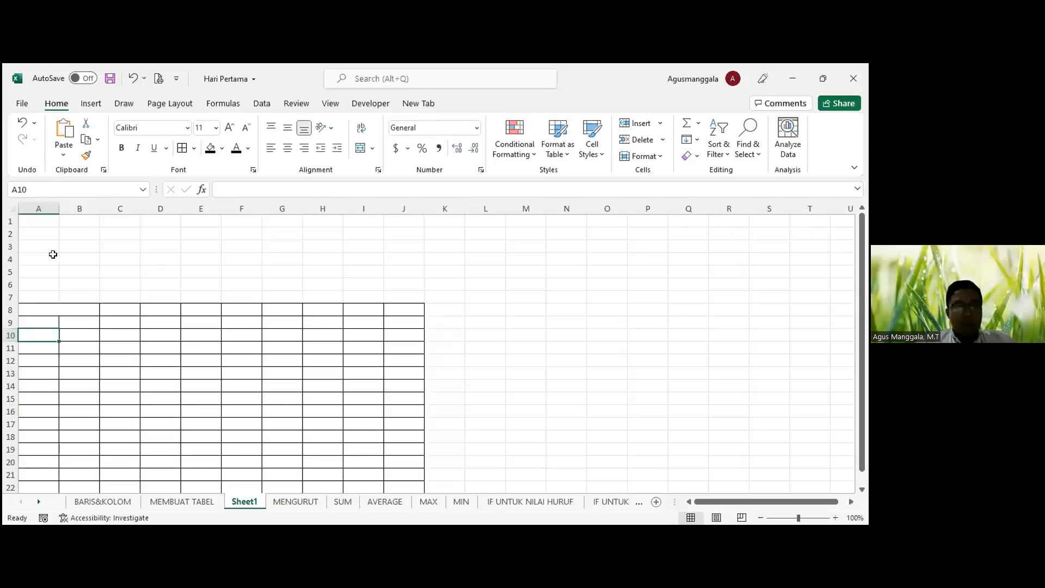
pyautogui.click(237, 190)
pyautogui.hotkey('ctrl', 'v')
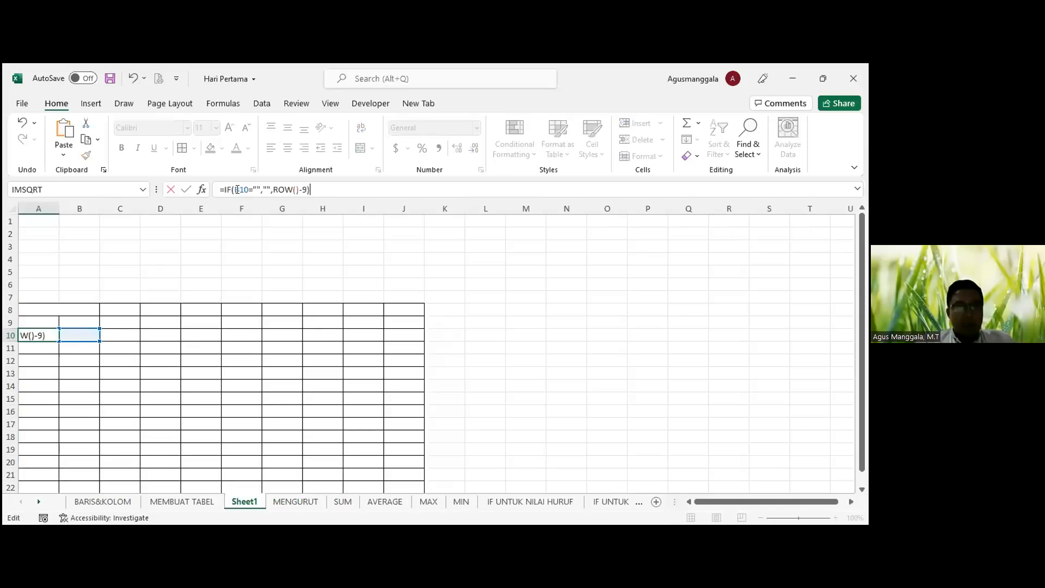
pyautogui.press('Return')
# Step: Check the B10 reference in the A10 formula, and enter ds in cell B10 to test the numbering
pyautogui.press('Up')
pyautogui.click(235, 191)
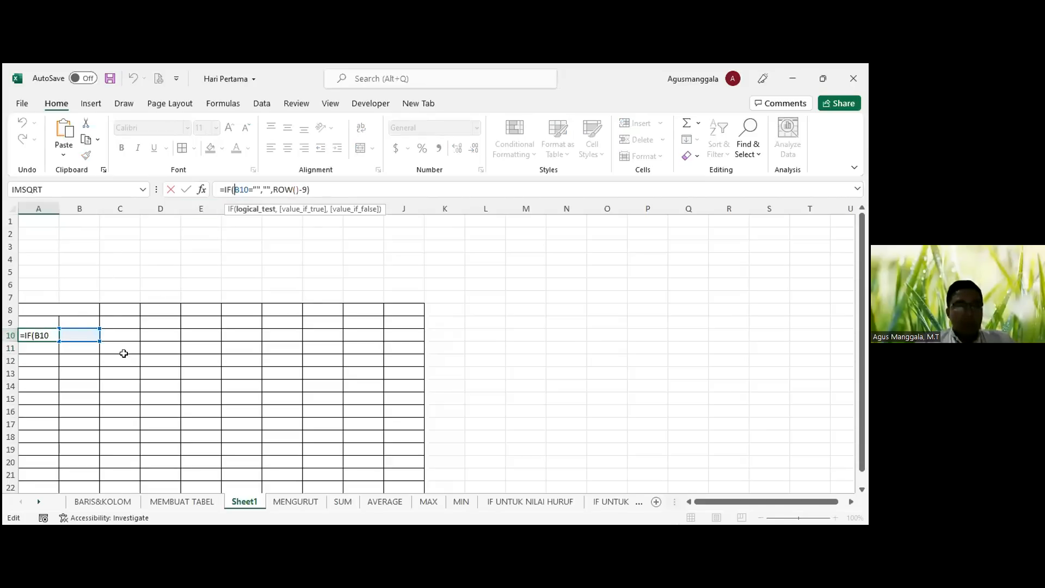
pyautogui.press('Escape')
pyautogui.click(73, 333)
pyautogui.write('ds')
pyautogui.click(153, 386)
pyautogui.click(43, 334)
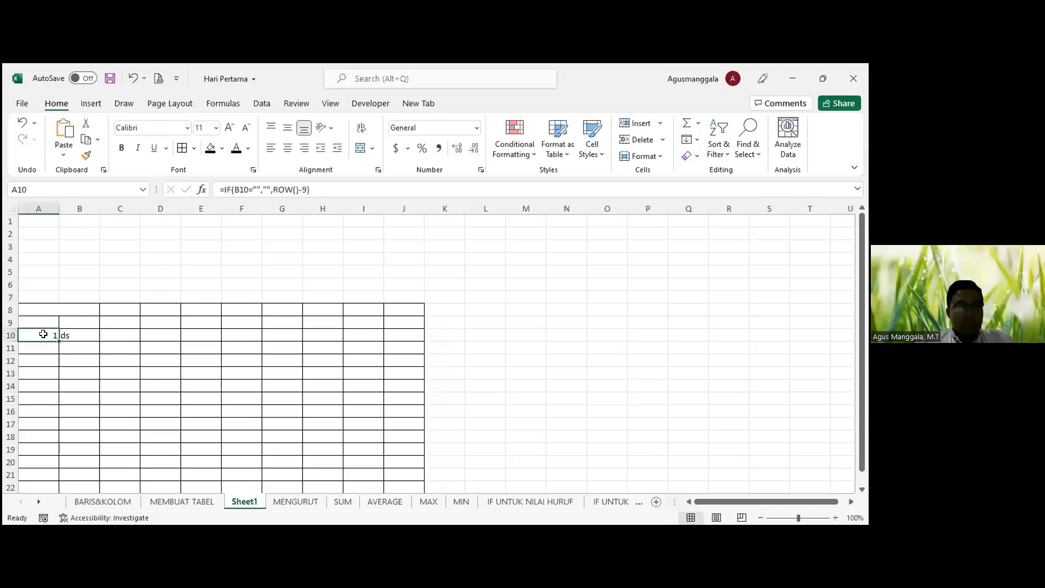
# Step: Enter dsd in cell B11 as a second test entry
pyautogui.click(74, 331)
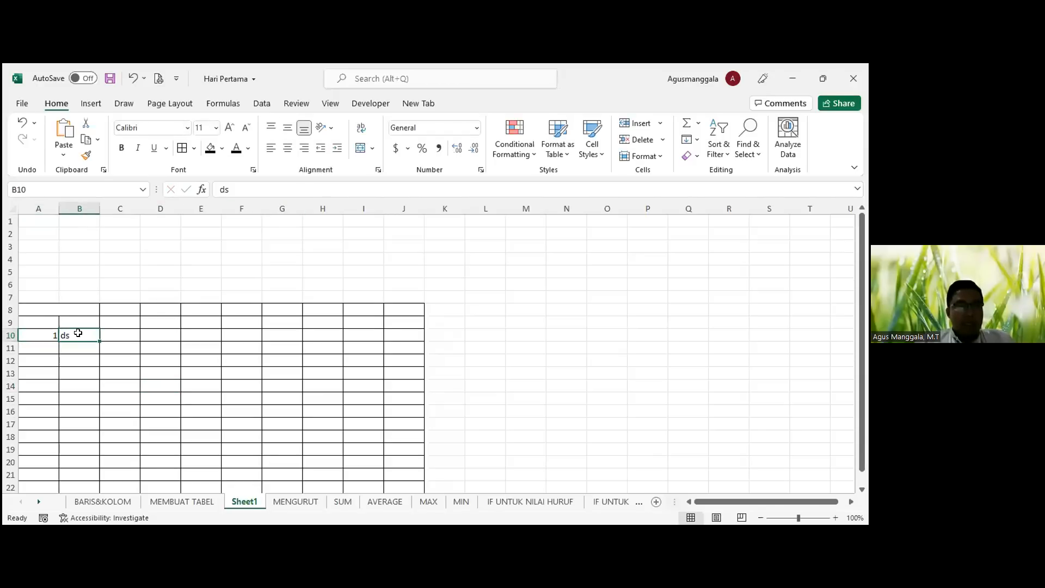
pyautogui.click(83, 348)
pyautogui.write('dsd')
pyautogui.press('Return')
# Step: Number the second entry manually by entering 2 in cell A11
pyautogui.click(52, 350)
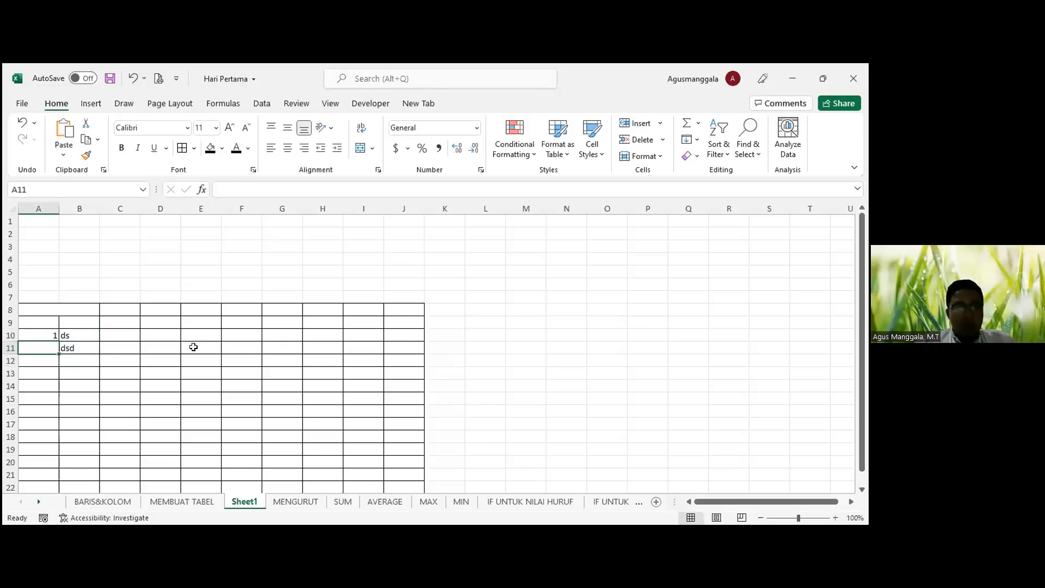
pyautogui.write('2')
pyautogui.hotkey('ctrl', 'Return')
pyautogui.click(66, 349)
# Step: Examine the ROW()-9 part of the formula in cell A10 against its row number
pyautogui.click(48, 336)
pyautogui.click(284, 190)
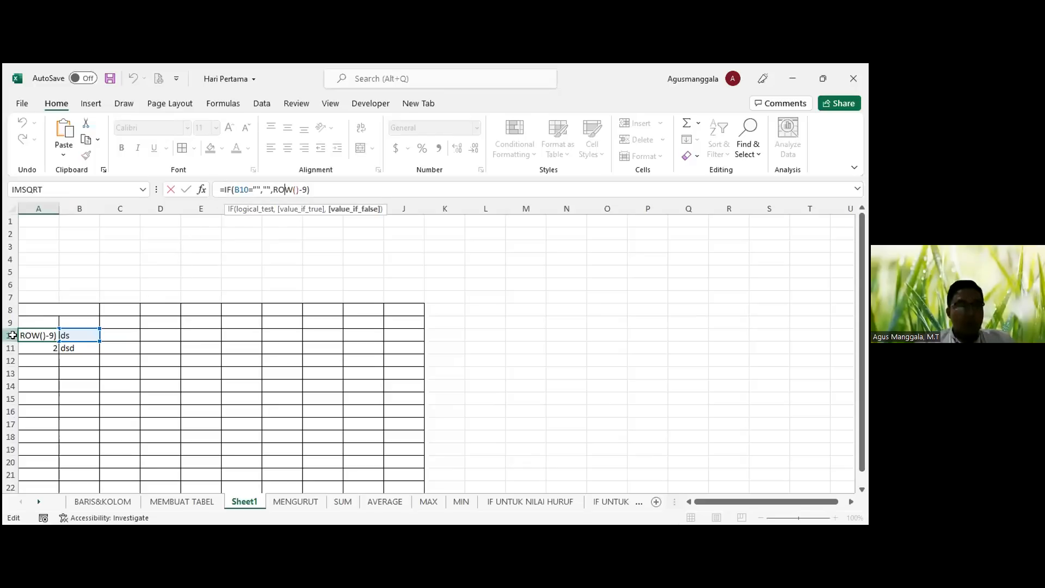
pyautogui.press('Return')
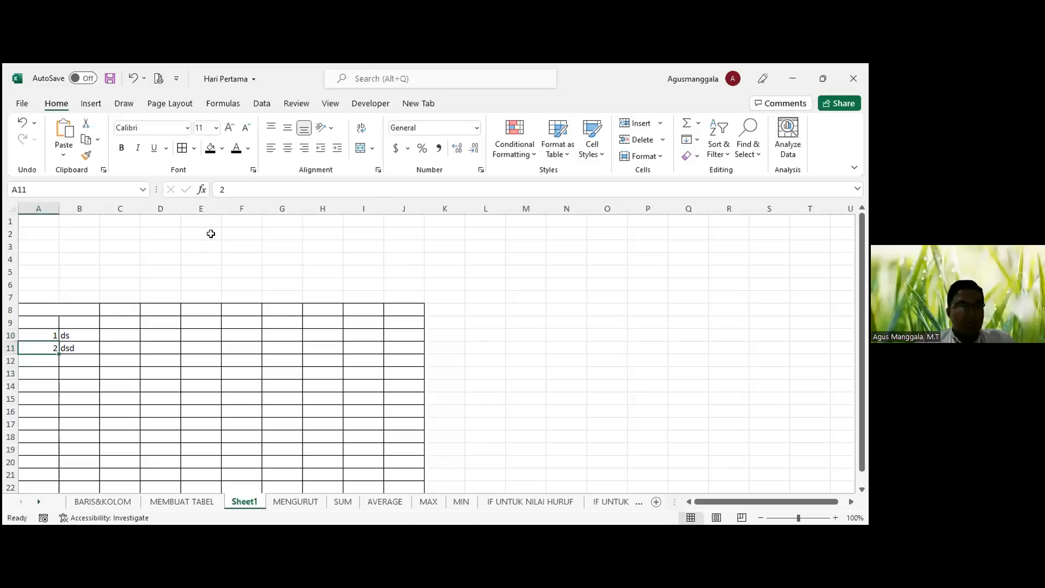
# Step: Replace the content of cell A11 with the copied numbering formula =IF(B10="","",ROW()-9)
pyautogui.click(232, 193)
pyautogui.hotkey('ctrl', 'v')
pyautogui.press('Return')
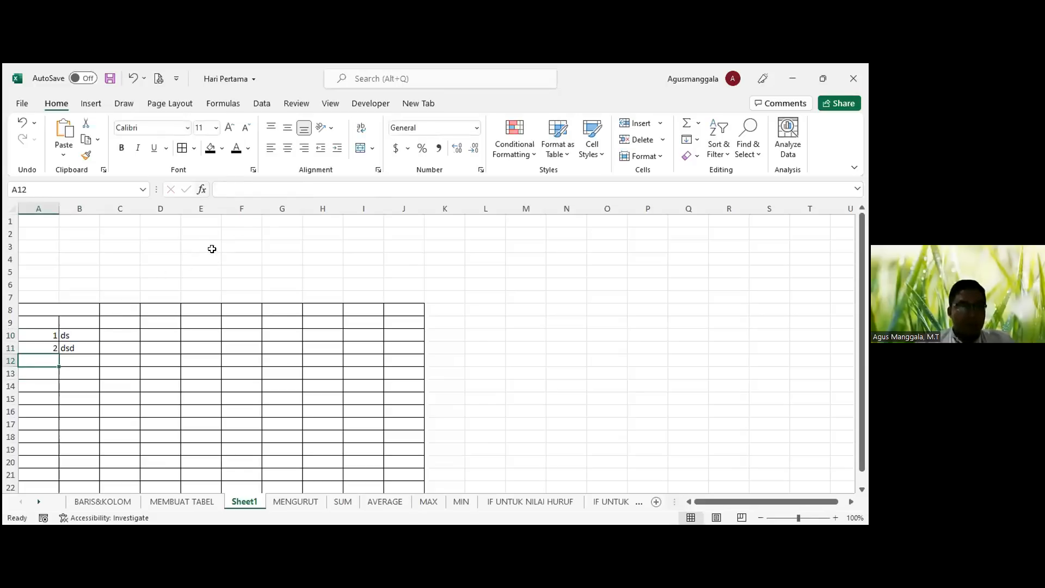
# Step: Inspect which cell the formula in A11 references, and compare it with cell B10
pyautogui.click(49, 346)
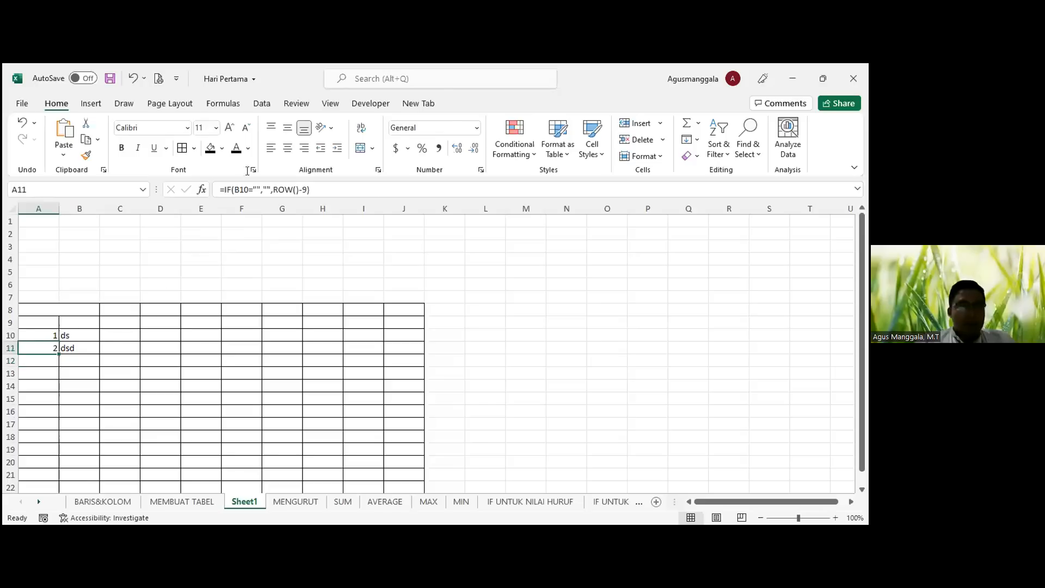
pyautogui.click(238, 188)
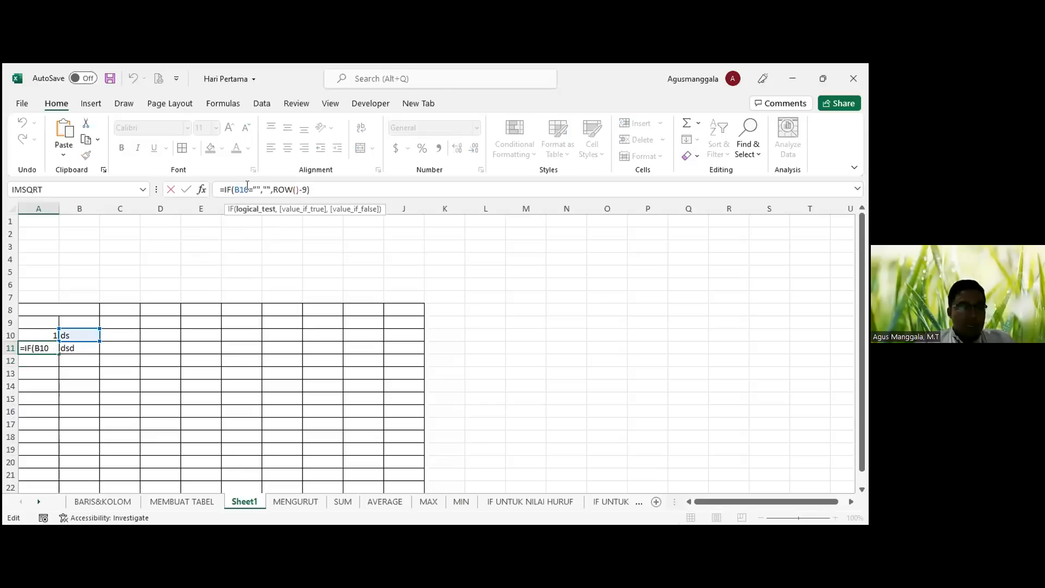
pyautogui.press('Escape')
pyautogui.click(84, 335)
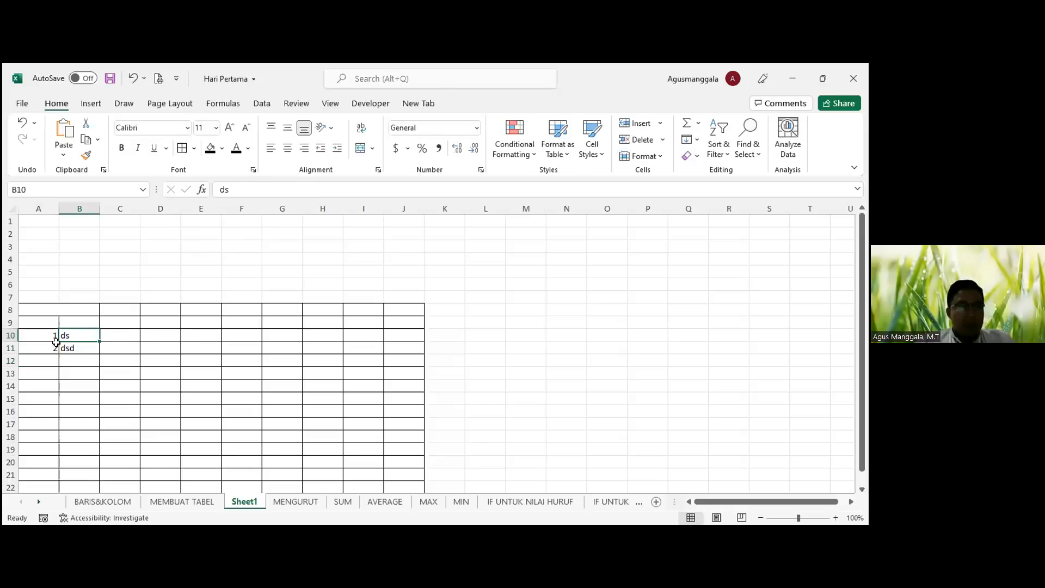
# Step: Try filling the numbering formula from A11 down column A, testing it with ds in B12 and dsd in B13
pyautogui.click(54, 345)
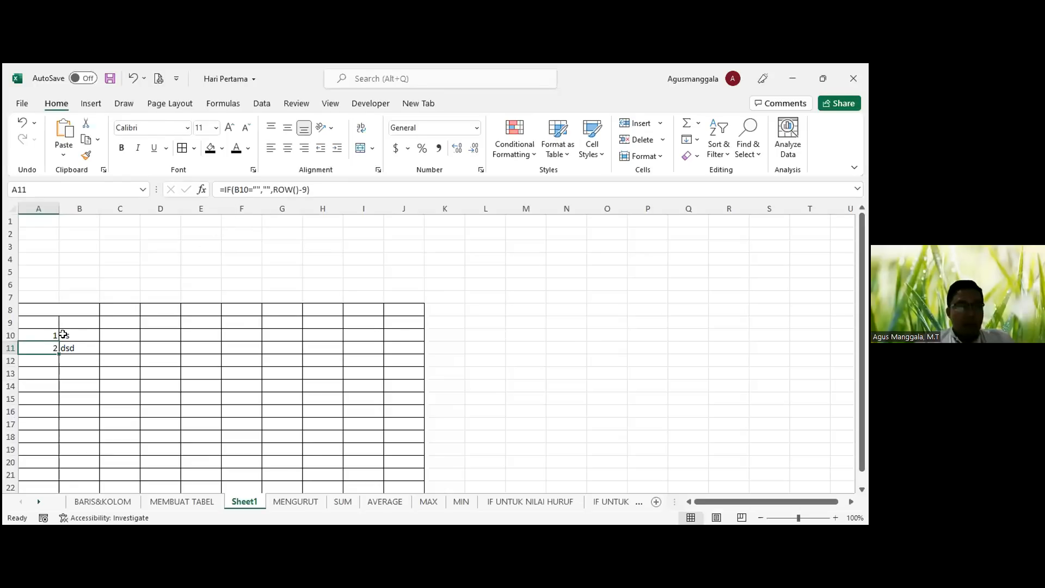
pyautogui.moveTo(58, 354); pyautogui.dragTo(54, 416)
pyautogui.click(80, 361)
pyautogui.write('ds')
pyautogui.press('Return')
pyautogui.write('dsd')
pyautogui.click(94, 409)
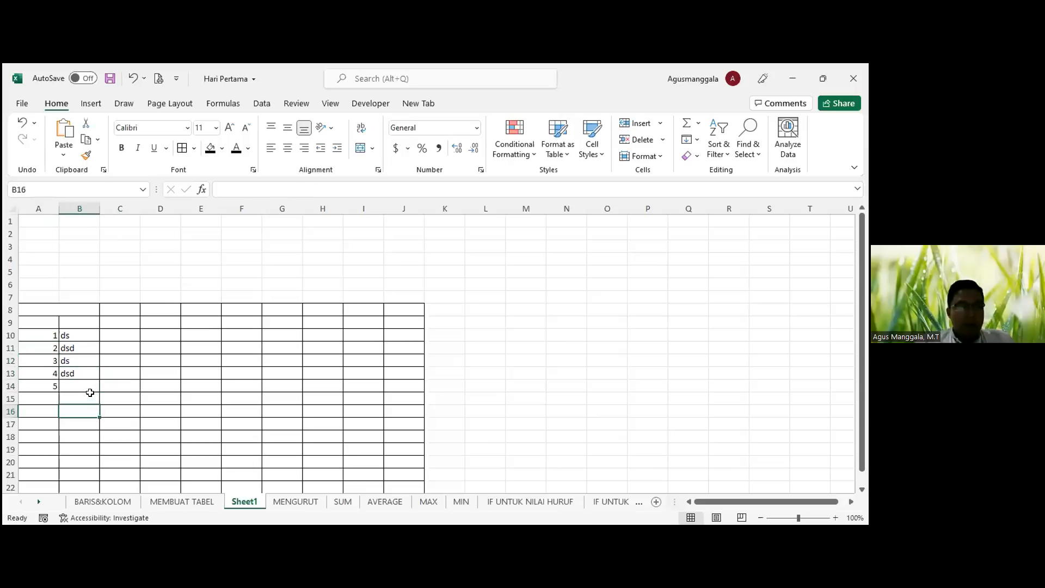
# Step: Undo the two test entries and the formula fill below cell A11
pyautogui.hotkey('ctrl', 'z')
pyautogui.hotkey('ctrl', 'z')
pyautogui.hotkey('ctrl', 'z')
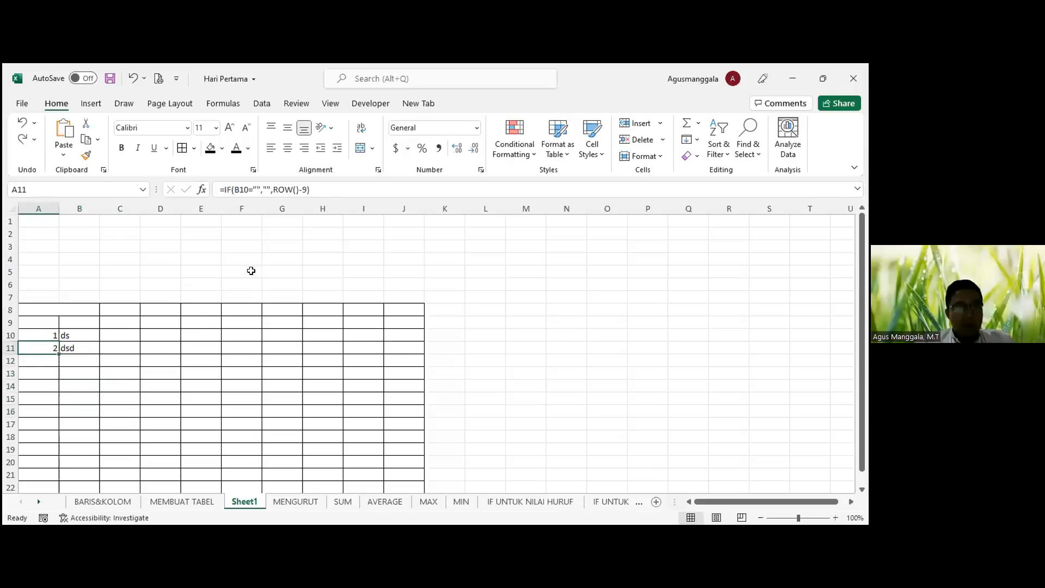
# Step: Check the cell reference in the A11 formula and refill the numbering formula from A10 down column A to row 16
pyautogui.click(323, 186)
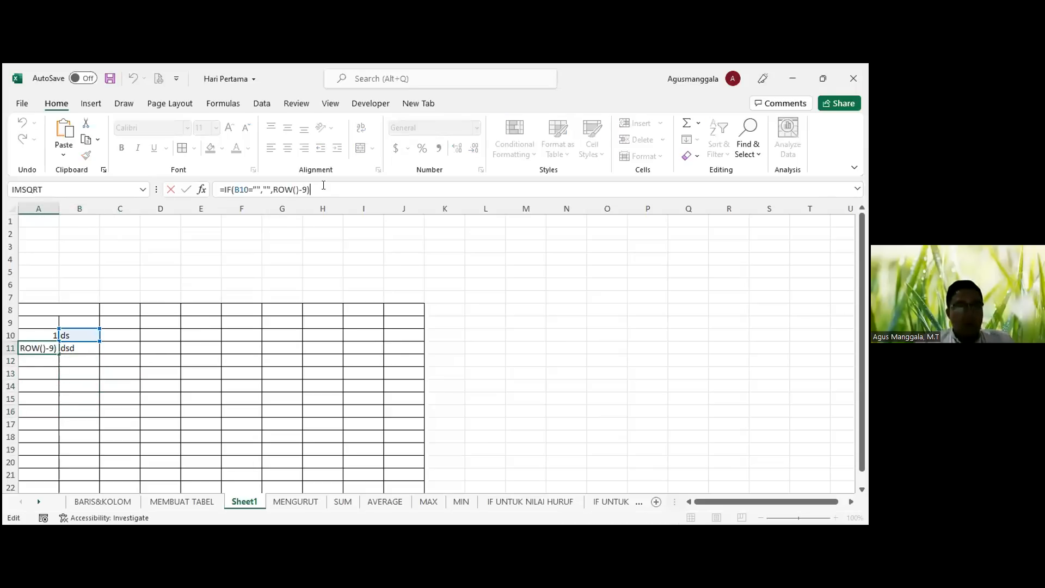
pyautogui.click(245, 190)
pyautogui.press('Return')
pyautogui.click(54, 336)
pyautogui.moveTo(54, 336); pyautogui.dragTo(44, 412)
pyautogui.click(102, 360)
pyautogui.click(50, 348)
# Step: Test the automatic numbering by entering cxc in cells B12 and B13
pyautogui.click(84, 361)
pyautogui.write('cxc')
pyautogui.press('Return')
pyautogui.write('cxc')
pyautogui.click(140, 379)
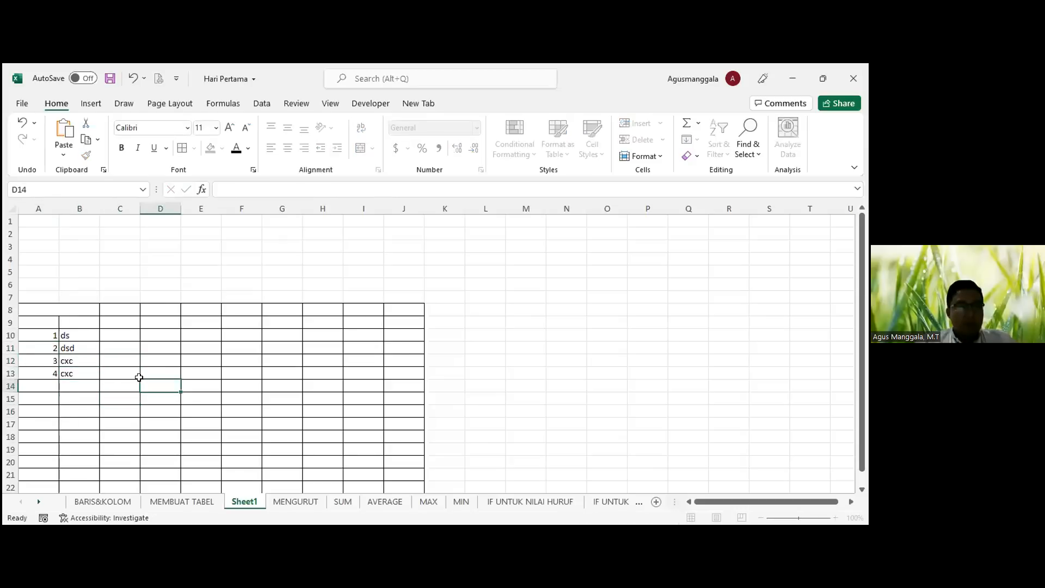
# Step: Review the numbering formula in A10 and compare it with the automatic numbering text box on the MENGURUT sheet
pyautogui.click(61, 338)
pyautogui.click(32, 335)
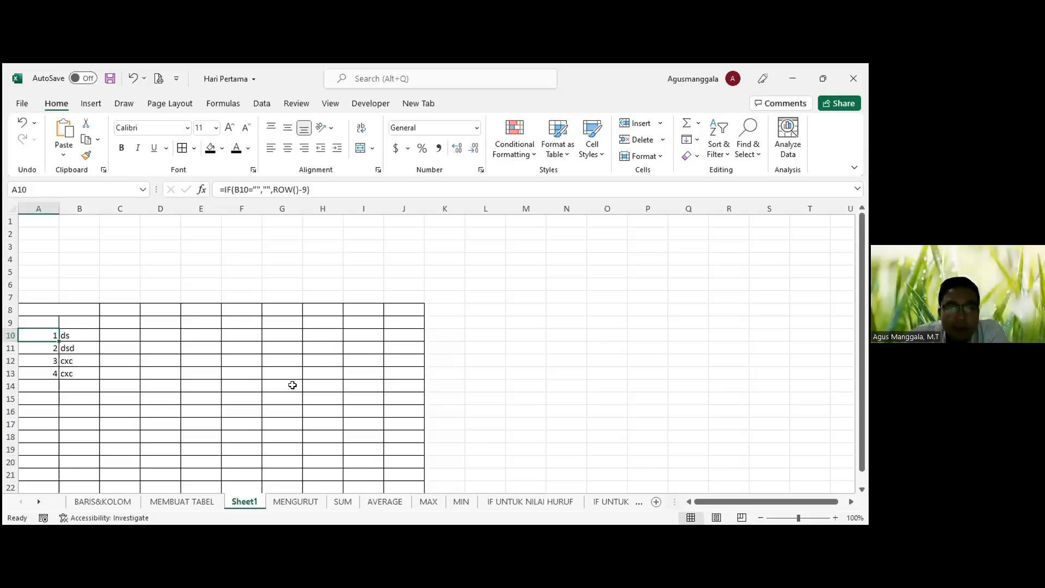
pyautogui.scroll(-1, 292, 384)
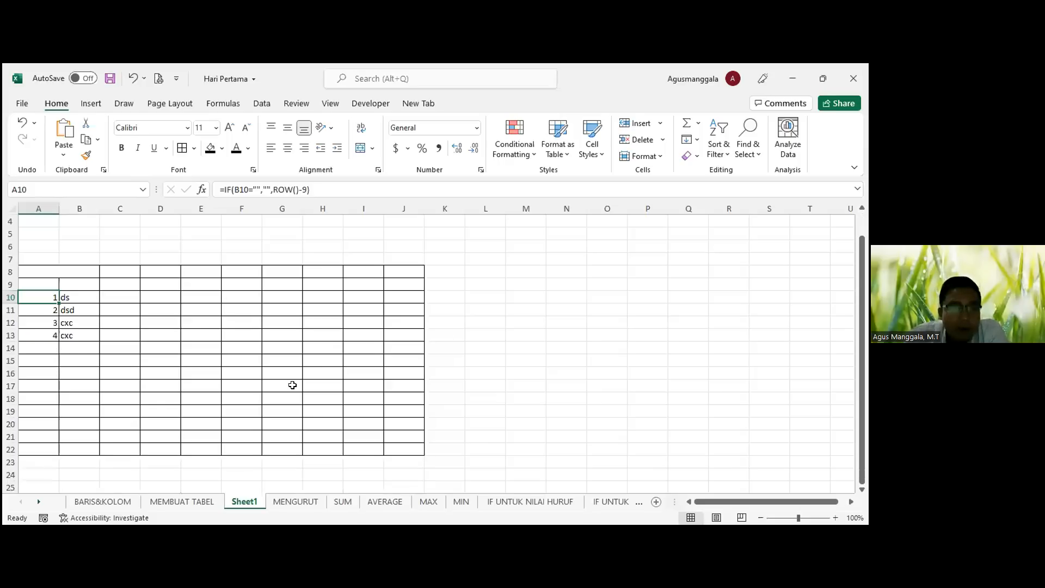
pyautogui.click(296, 501)
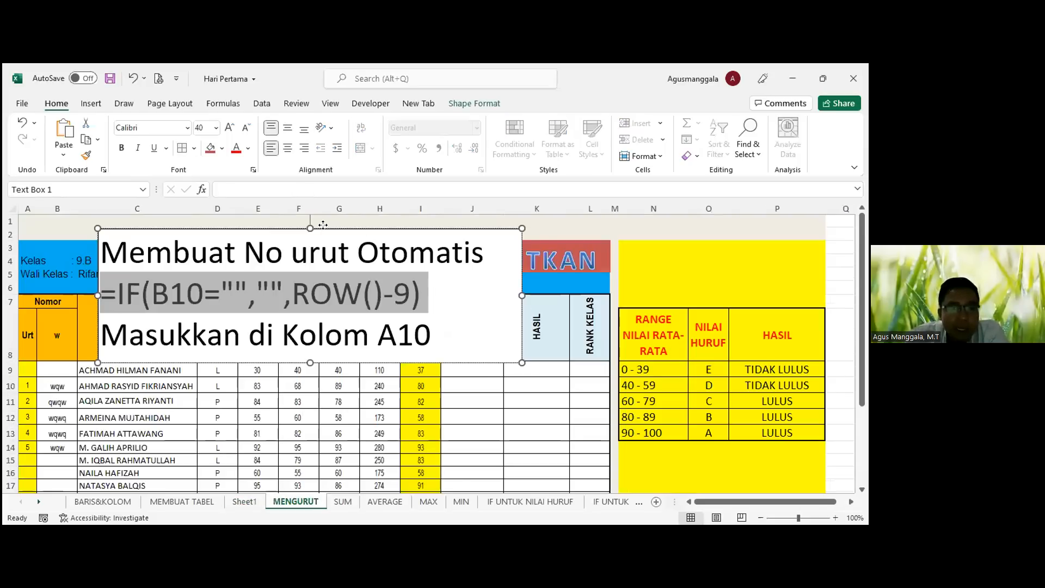
pyautogui.click(323, 225)
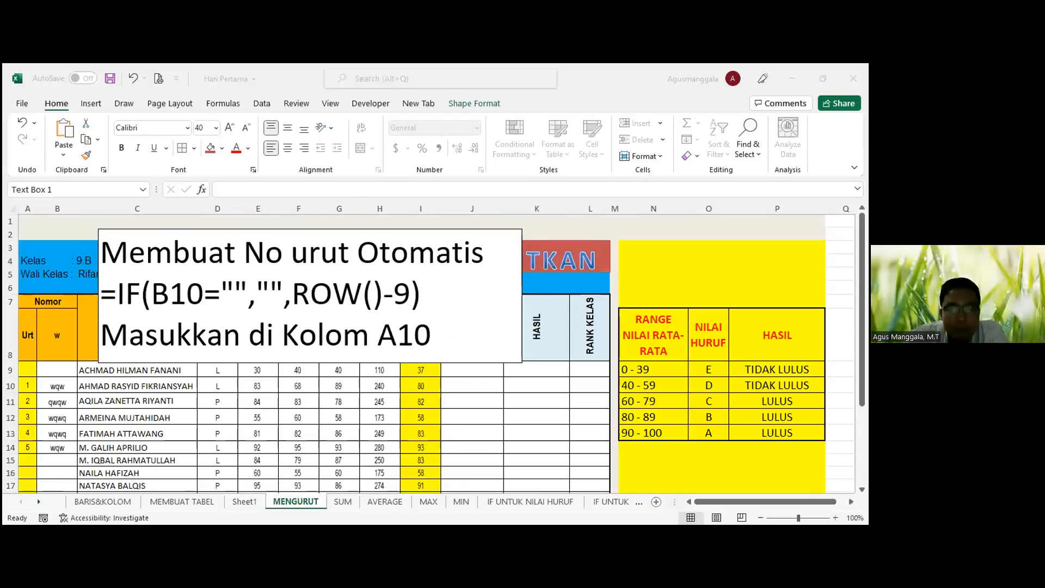
pyautogui.click(425, 298)
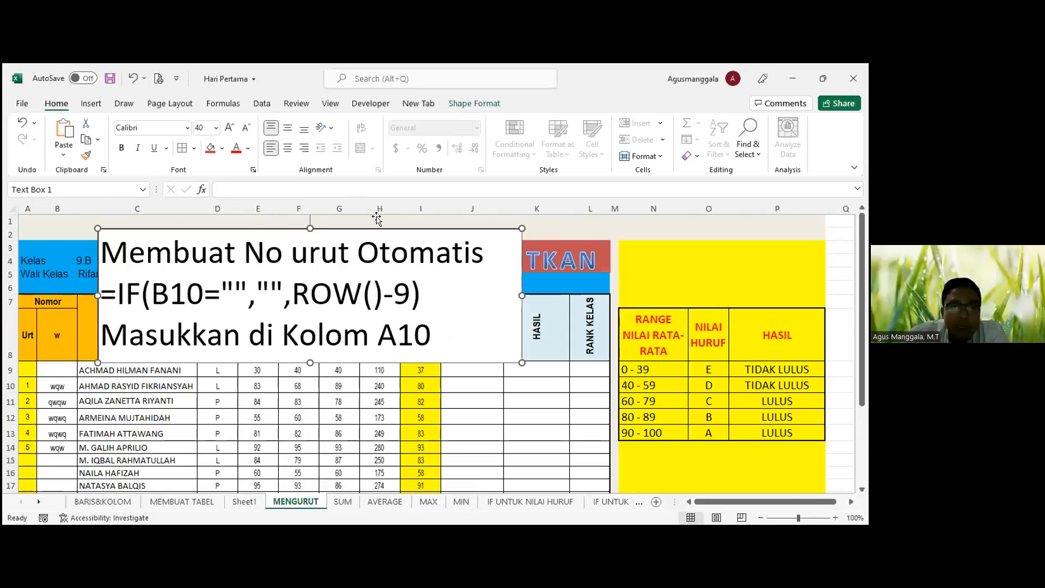
pyautogui.moveTo(333, 229); pyautogui.dragTo(322, 183)
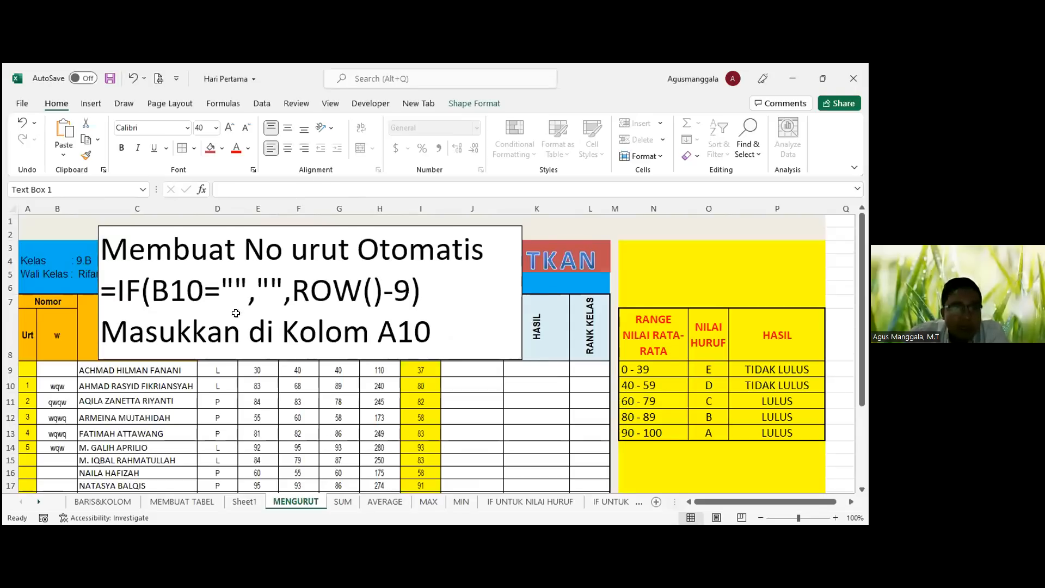
pyautogui.click(219, 448)
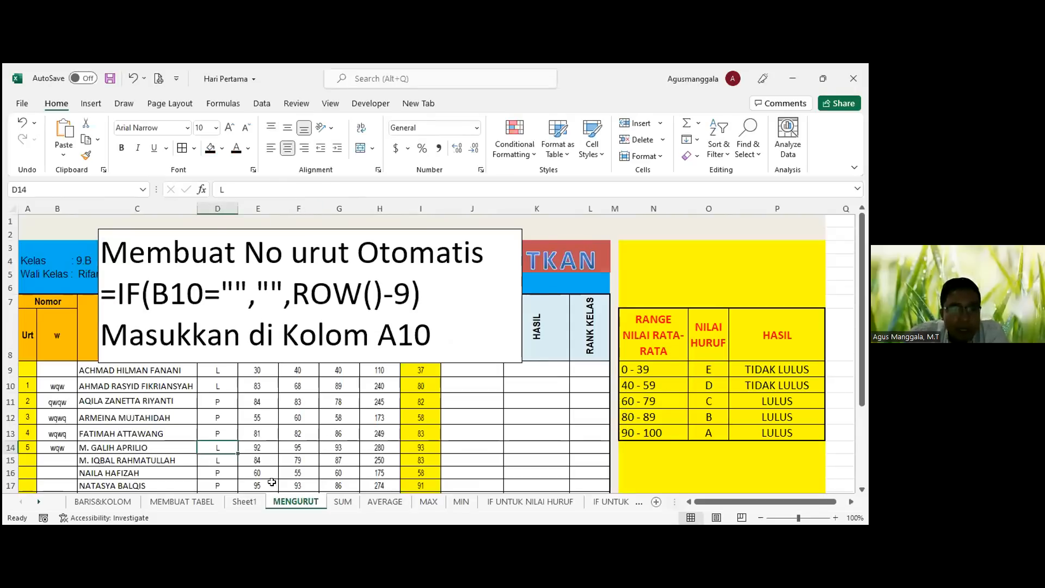
# Step: Examine the formulas of the first and last students in the JUMLAH column on the SUM sheet
pyautogui.click(342, 501)
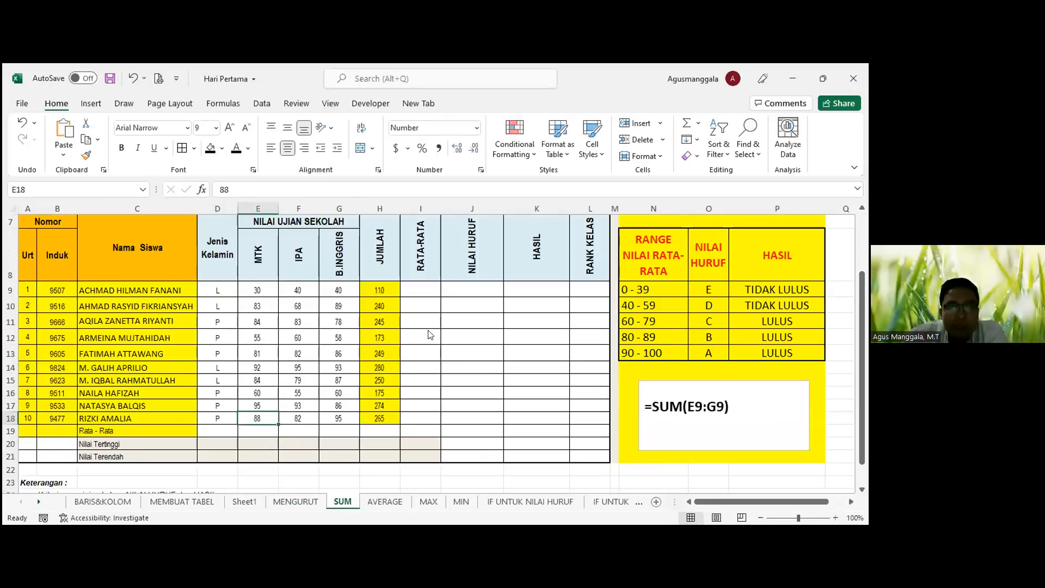
pyautogui.scroll(-1, 374, 329)
pyautogui.scroll(2, 375, 330)
pyautogui.click(374, 330)
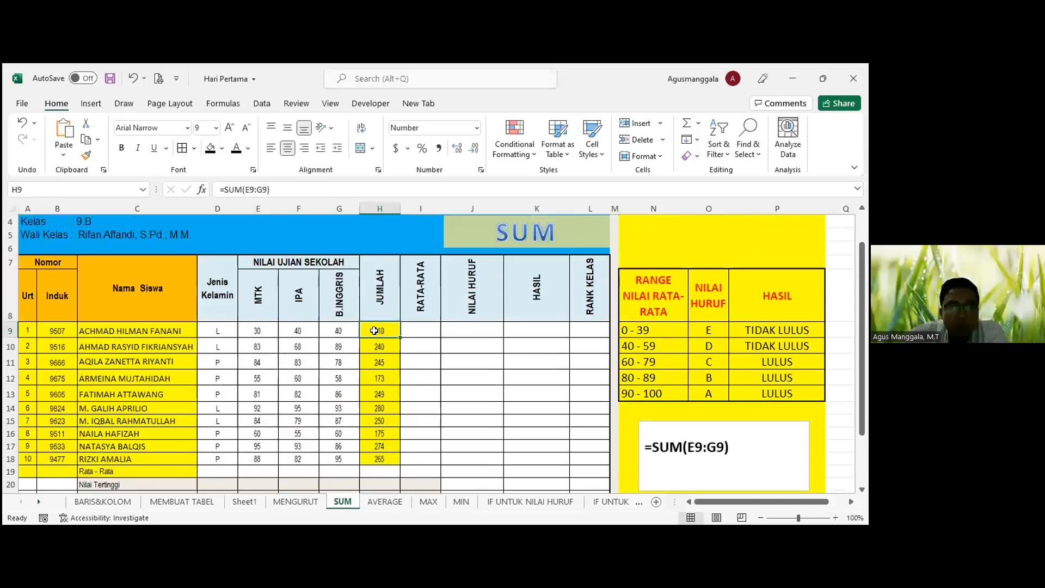
pyautogui.scroll(-2, 375, 330)
pyautogui.click(376, 336)
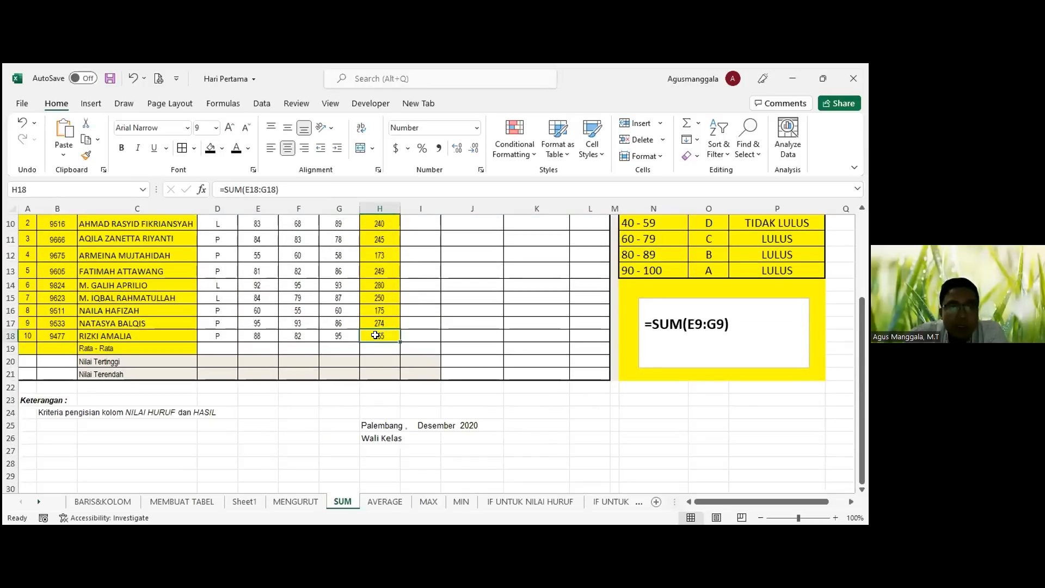
pyautogui.scroll(1, 375, 335)
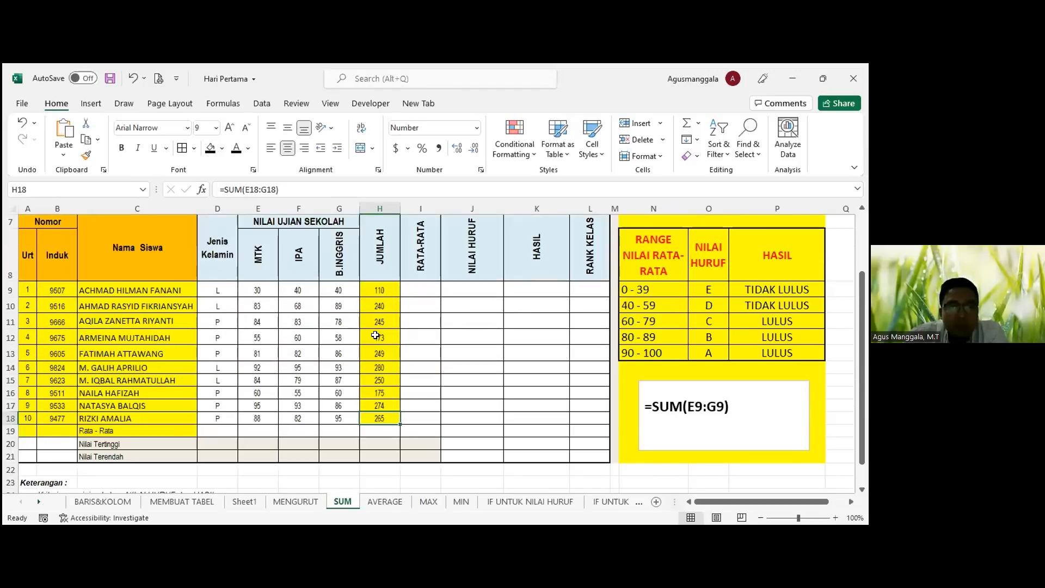
# Step: Trace which score cells the SUM formulas in H18 and H9 refer to, leaving both formulas as they are
pyautogui.click(254, 189)
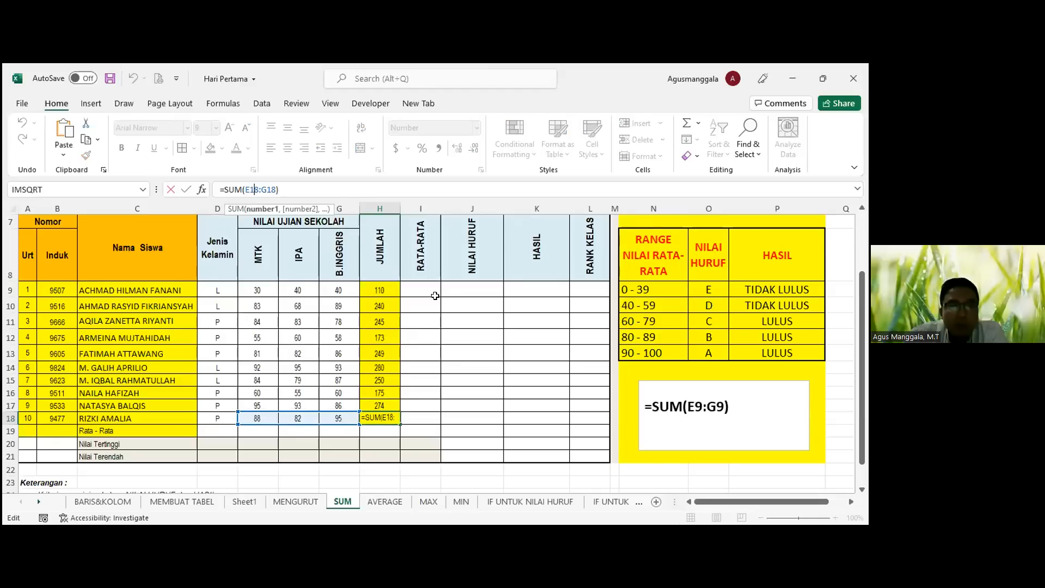
pyautogui.press('Escape')
pyautogui.scroll(-1, 404, 309)
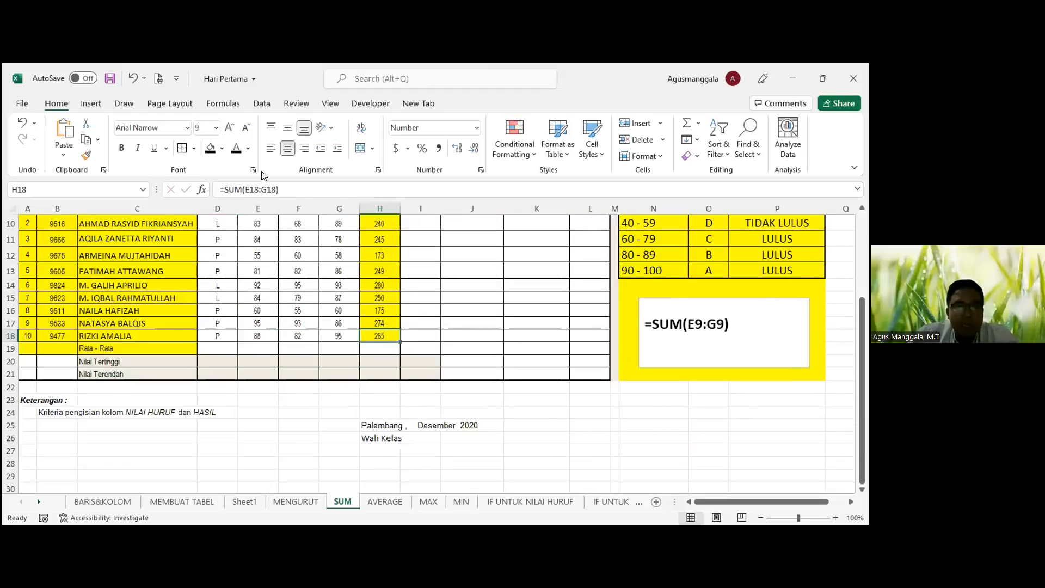
pyautogui.press('F2')
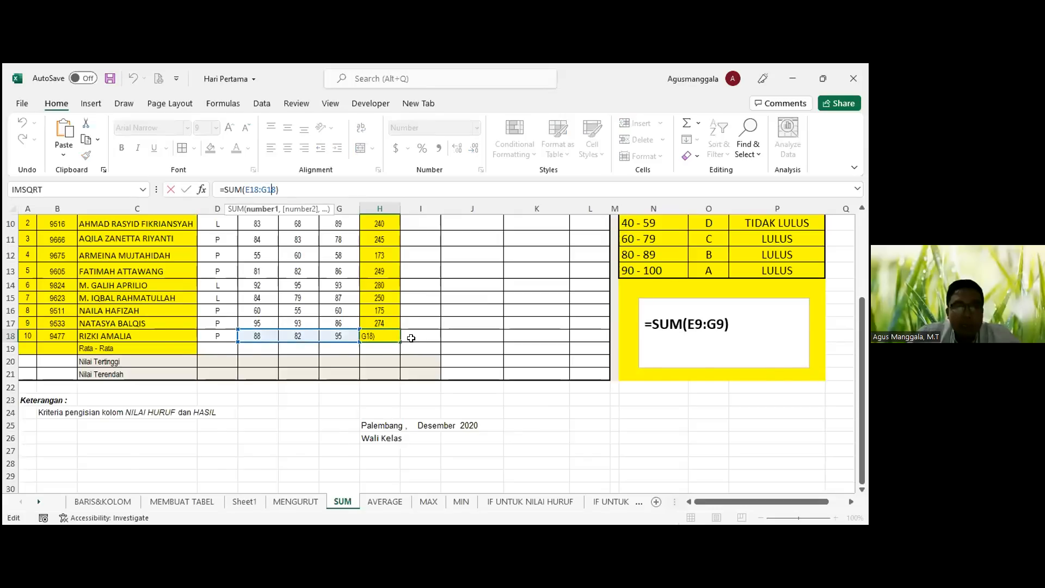
pyautogui.scroll(2, 411, 338)
pyautogui.click(379, 330)
pyautogui.click(303, 190)
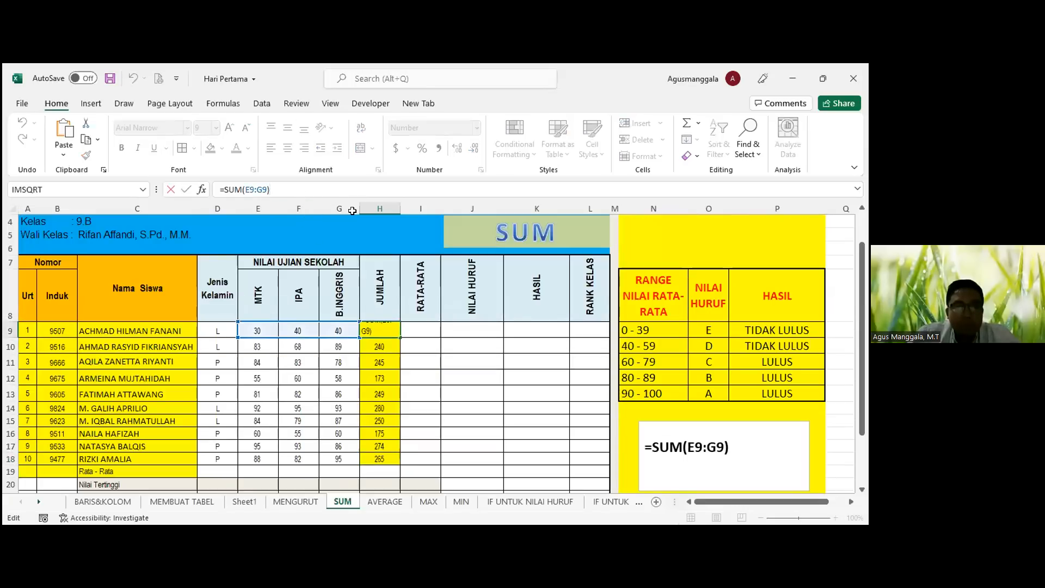
pyautogui.press('Escape')
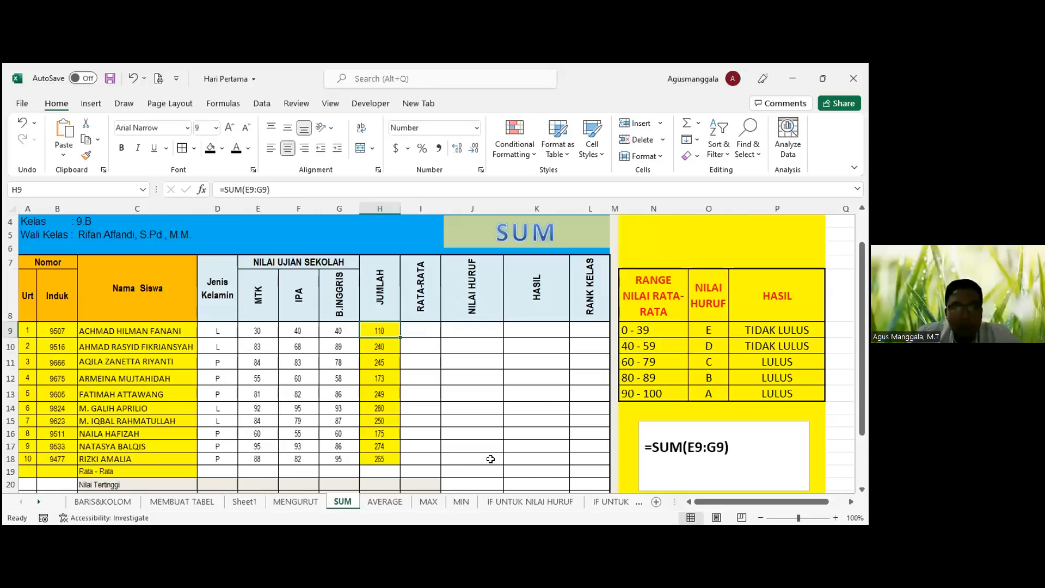
# Step: Enter the sample numbers 1, 2, 45 and 4 in cells D10 to G10 on Sheet1
pyautogui.click(244, 502)
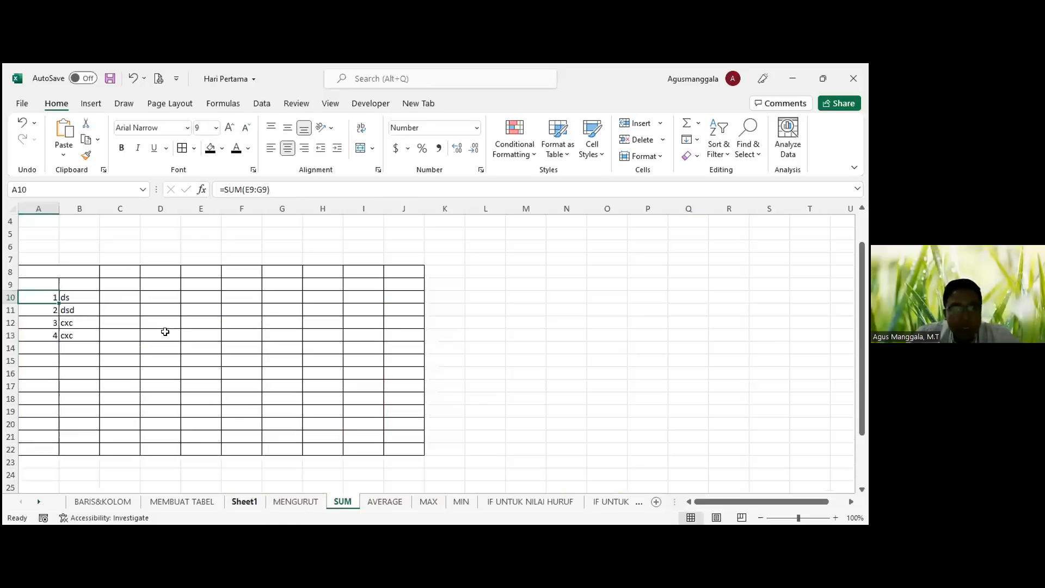
pyautogui.click(171, 298)
pyautogui.write('1')
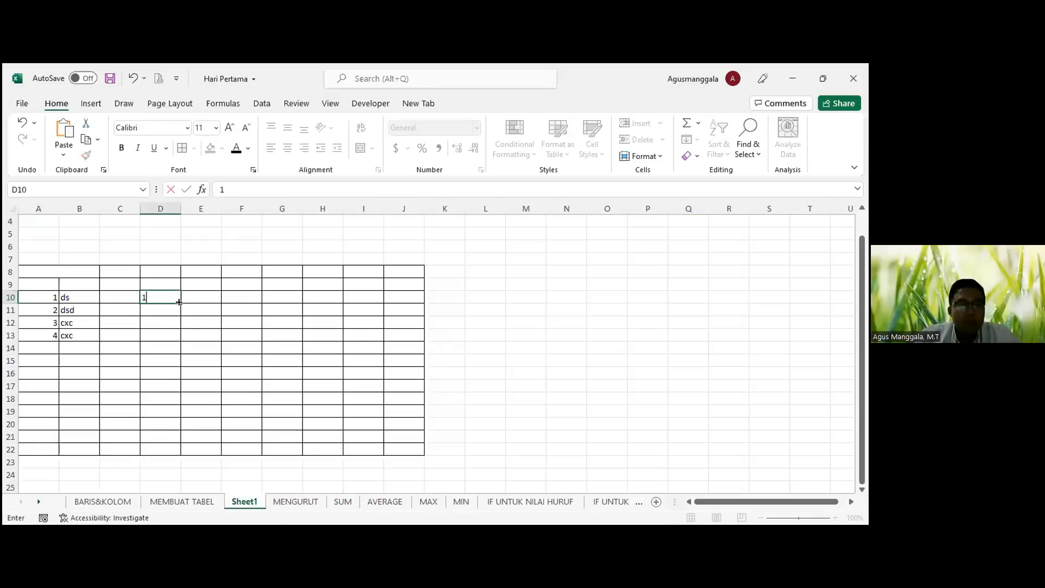
pyautogui.press('Tab')
pyautogui.write('2')
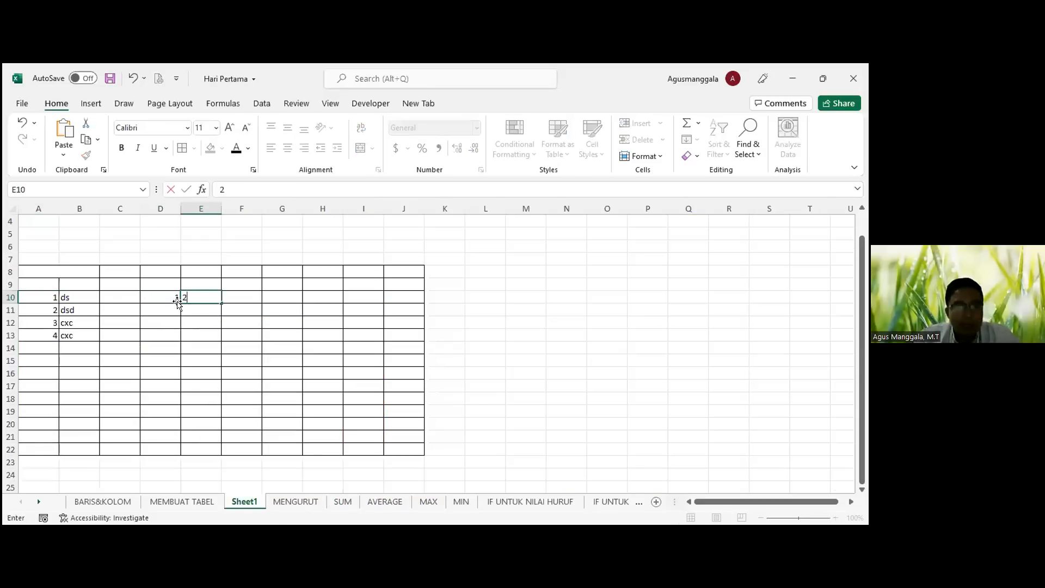
pyautogui.press('Tab')
pyautogui.write('45')
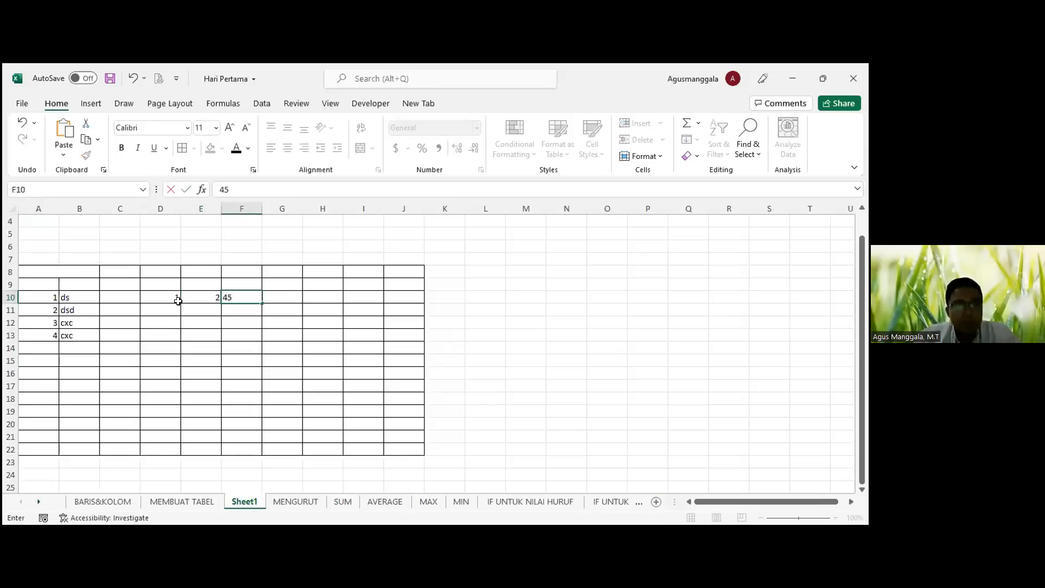
pyautogui.press('Tab')
pyautogui.write('4')
pyautogui.press('Tab')
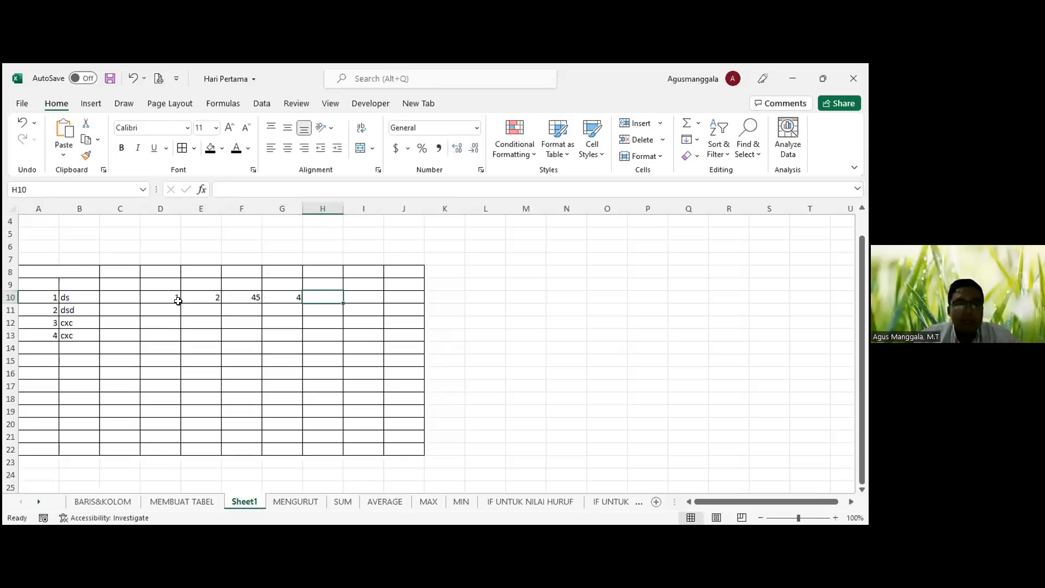
# Step: Add up the four sample numbers in cell H10 with the formula =SUM(D10:G10)
pyautogui.moveTo(164, 289); pyautogui.dragTo(296, 296)
pyautogui.click(165, 297)
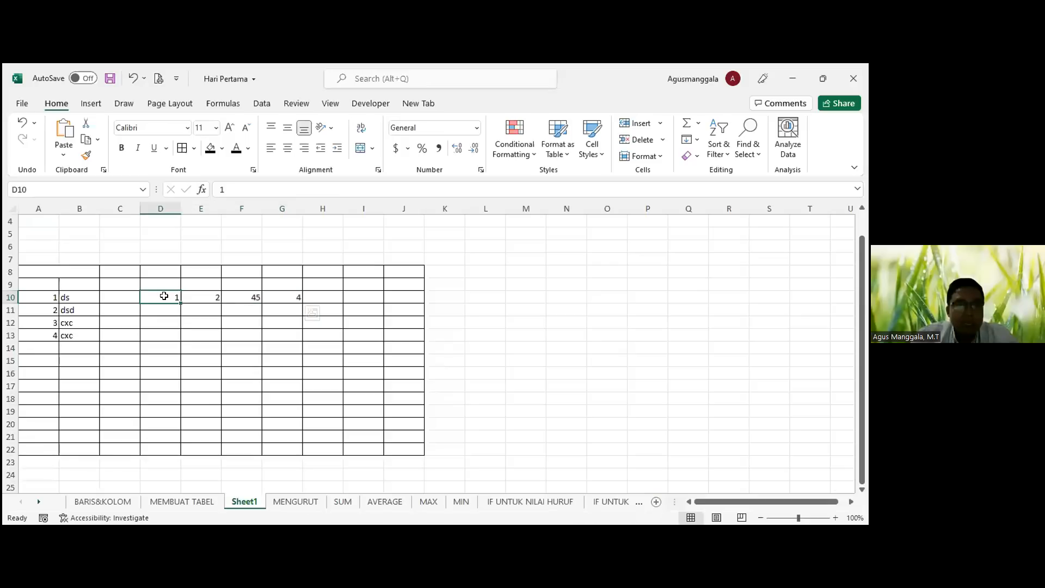
pyautogui.click(206, 296)
pyautogui.click(280, 294)
pyautogui.click(317, 292)
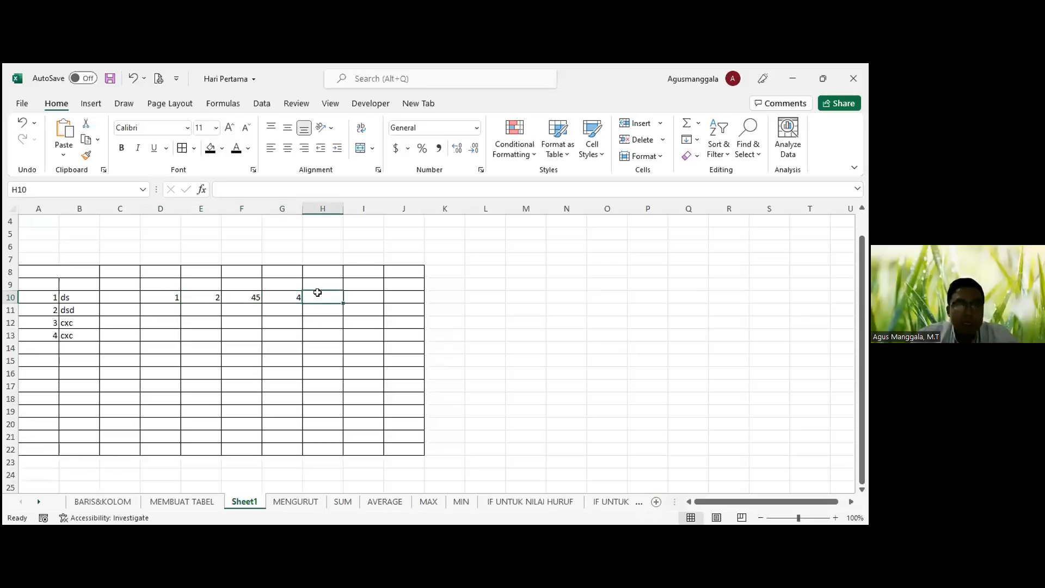
pyautogui.write('=')
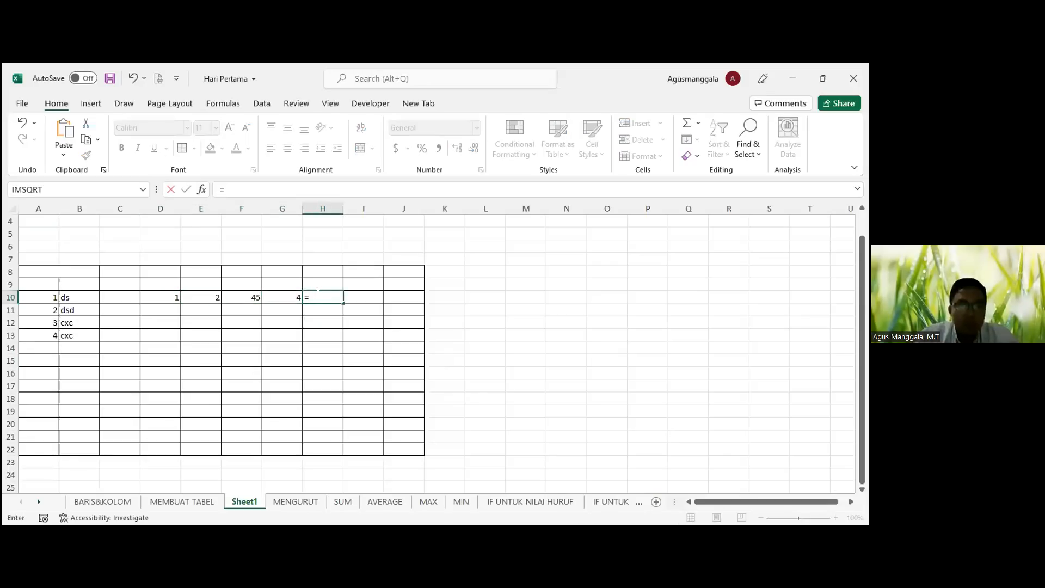
pyautogui.write('sum(')
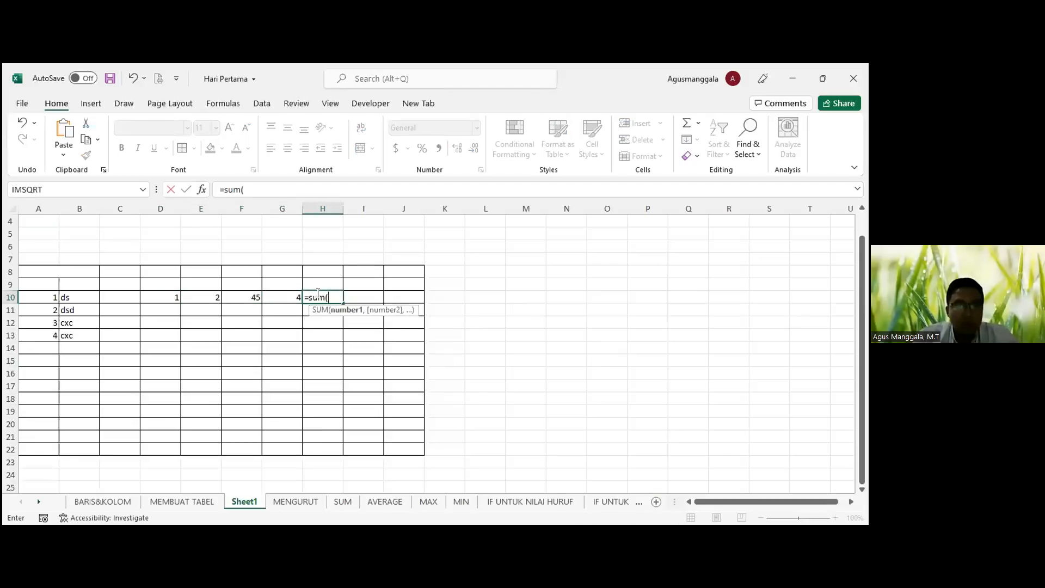
pyautogui.moveTo(171, 295); pyautogui.dragTo(218, 295)
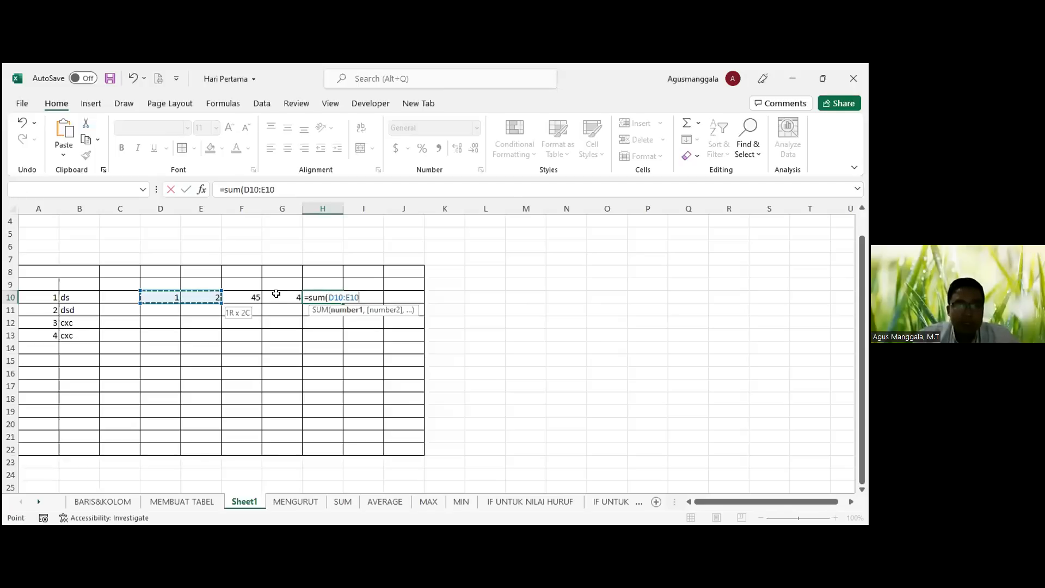
pyautogui.press('Return')
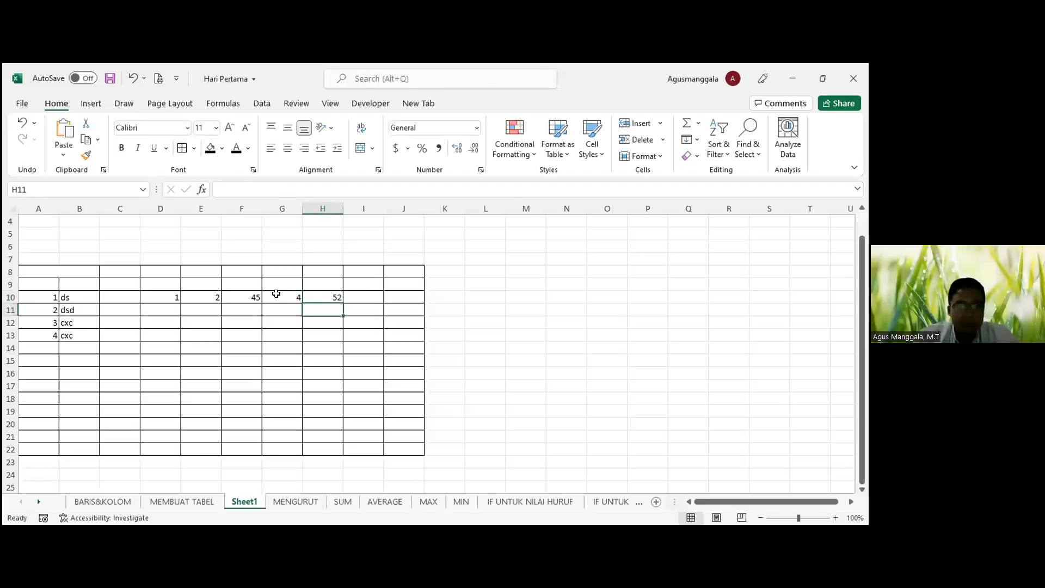
pyautogui.click(325, 293)
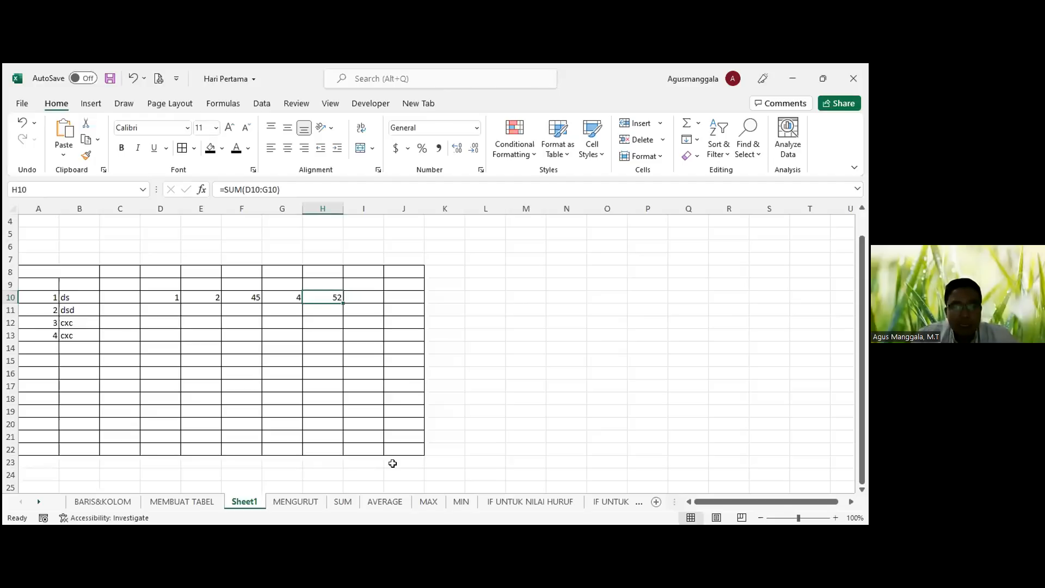
# Step: Return to the SUM sheet and review the completed JUMLAH column of the score table
pyautogui.hotkey('alt', 'Tab')
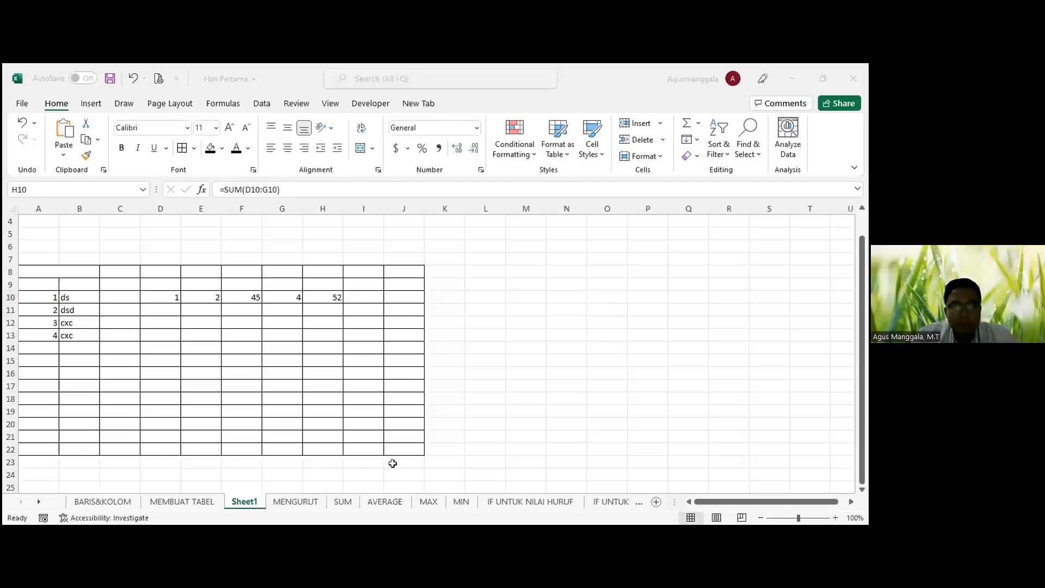
pyautogui.click(342, 501)
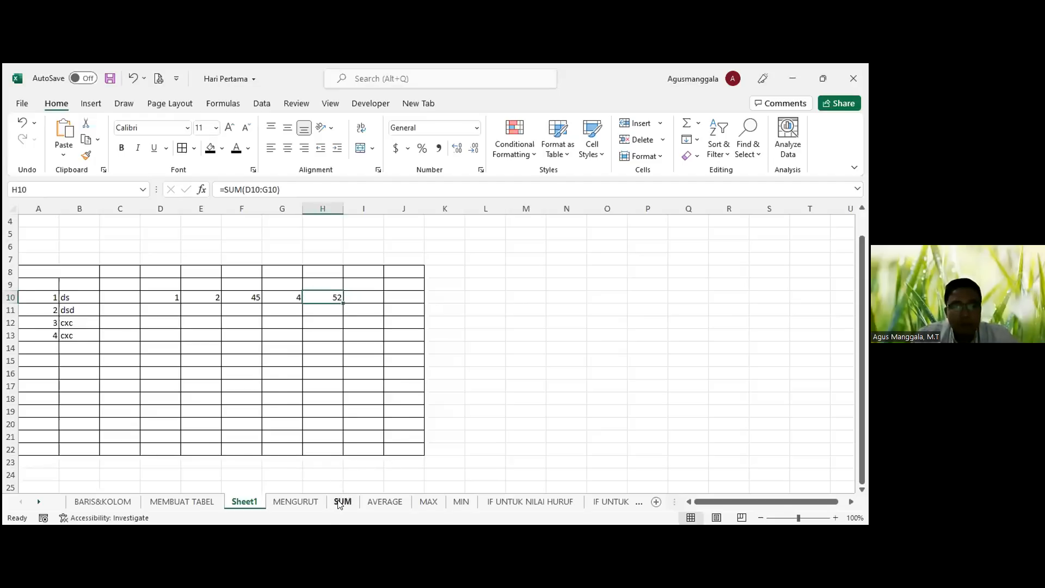
pyautogui.click(384, 358)
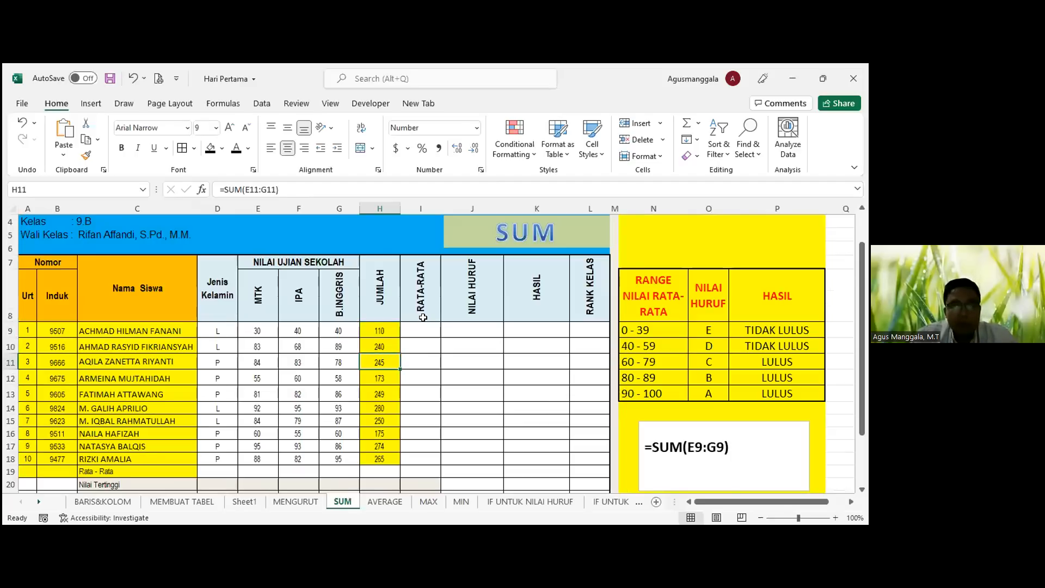
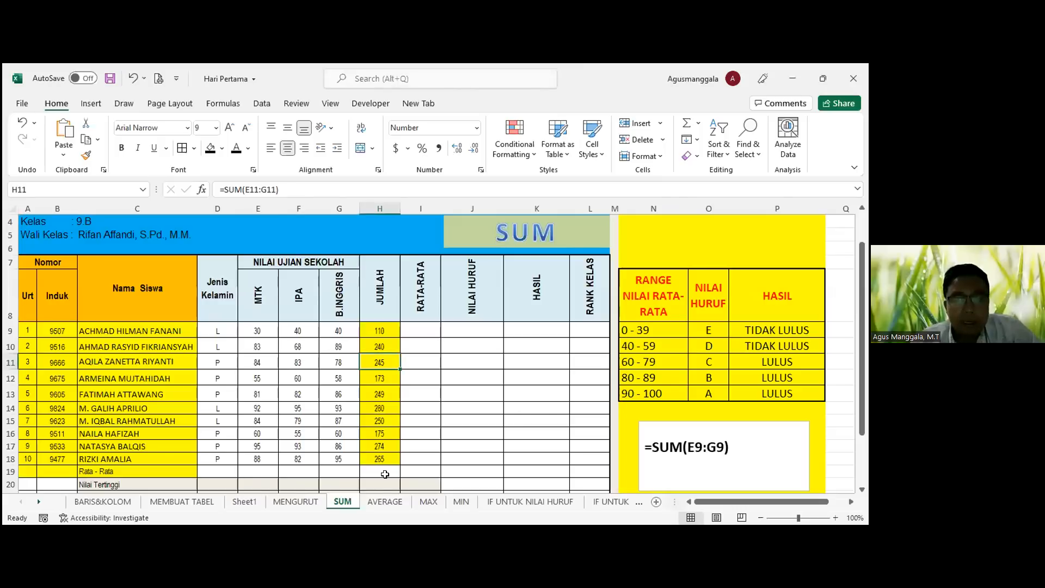
# Step: Examine the RATA-RATA formula in I9 on the AVERAGE sheet and trace its score cells, leaving the formula as it is
pyautogui.click(385, 501)
pyautogui.scroll(2, 354, 403)
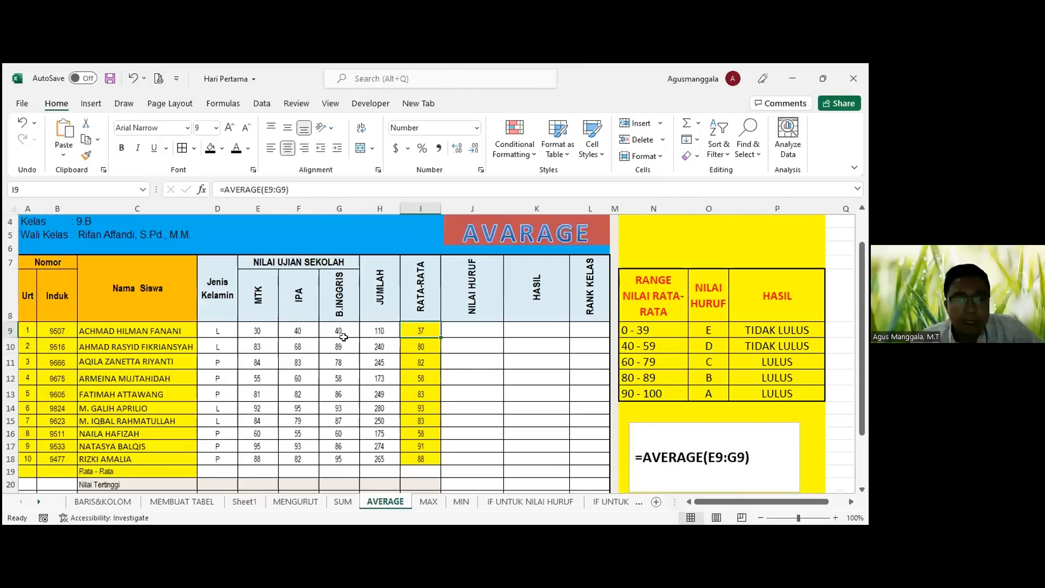
pyautogui.scroll(-1, 343, 338)
pyautogui.scroll(-2, 344, 337)
pyautogui.scroll(3, 344, 337)
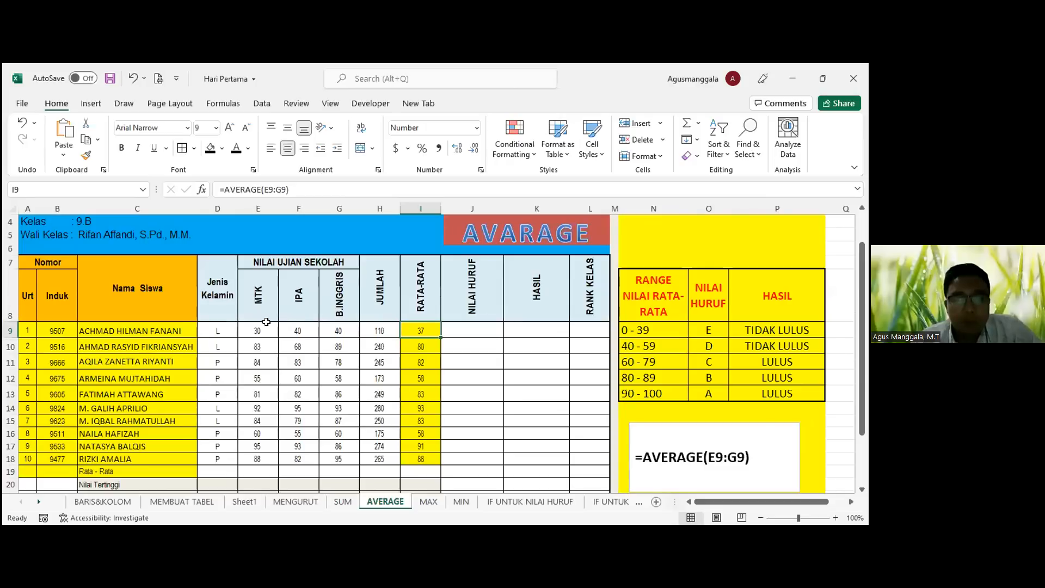
pyautogui.click(259, 340)
pyautogui.moveTo(262, 327); pyautogui.dragTo(386, 330)
pyautogui.click(424, 333)
pyautogui.press('F2')
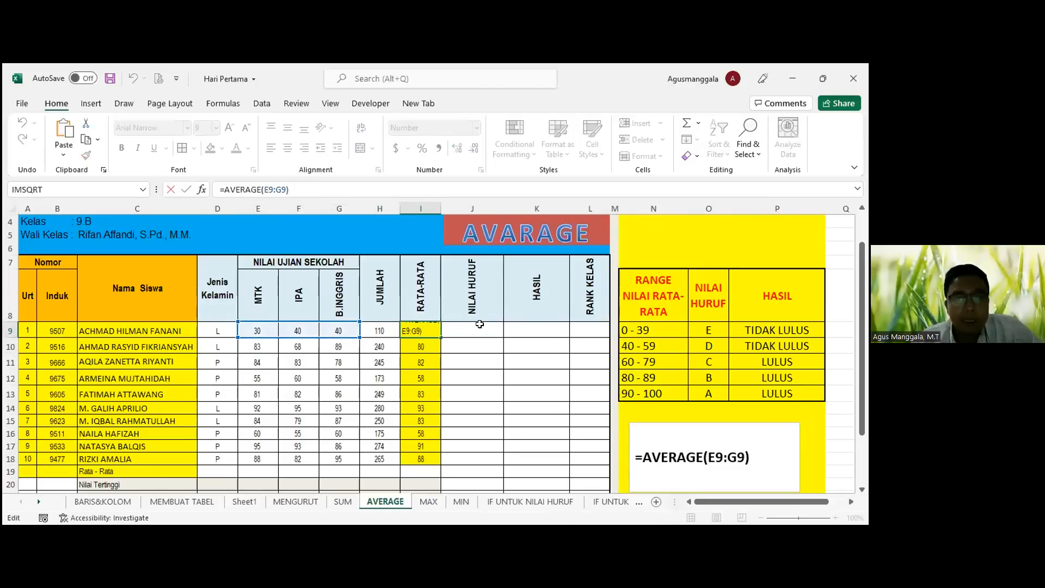
pyautogui.press('Escape')
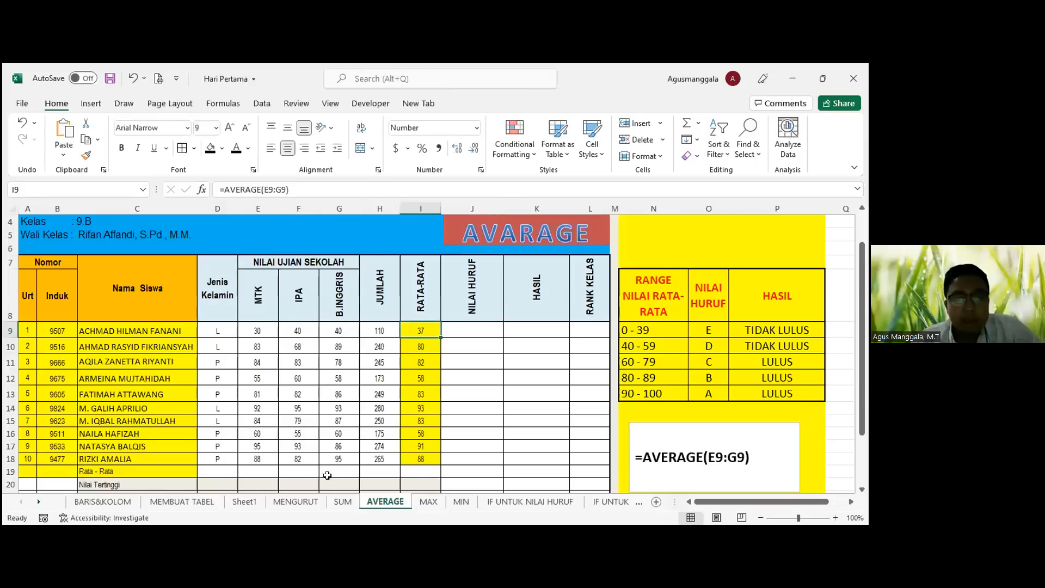
# Step: Fill the SUM result cell H10 on Sheet1 with orange
pyautogui.click(343, 502)
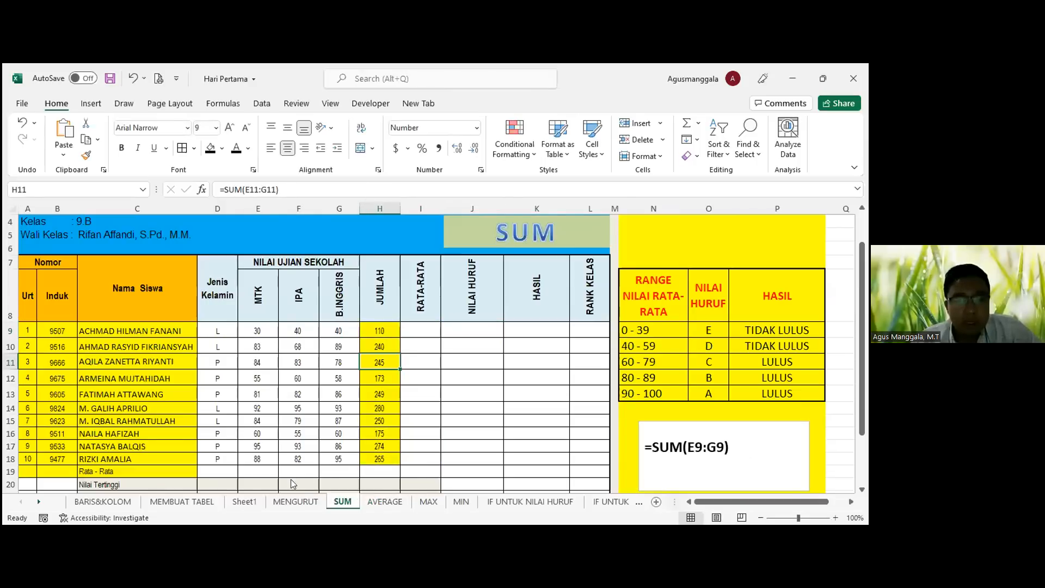
pyautogui.click(245, 502)
pyautogui.moveTo(172, 299); pyautogui.dragTo(294, 299)
pyautogui.click(333, 297)
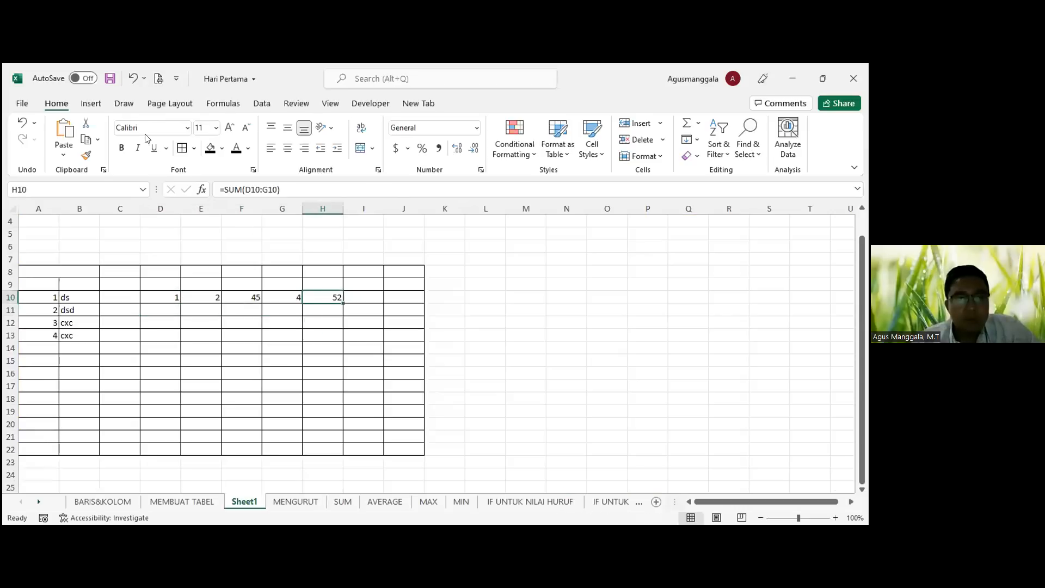
pyautogui.click(222, 148)
pyautogui.click(231, 267)
# Step: Average the four sample numbers in cell I10 with the formula =AVERAGE(D10:G10)
pyautogui.press('Right')
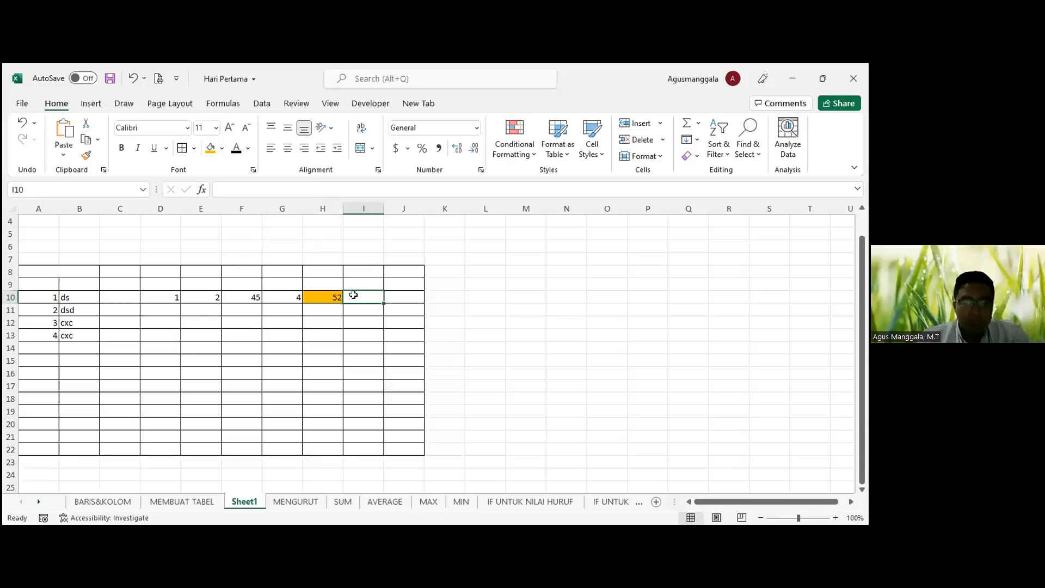
pyautogui.write('=aver')
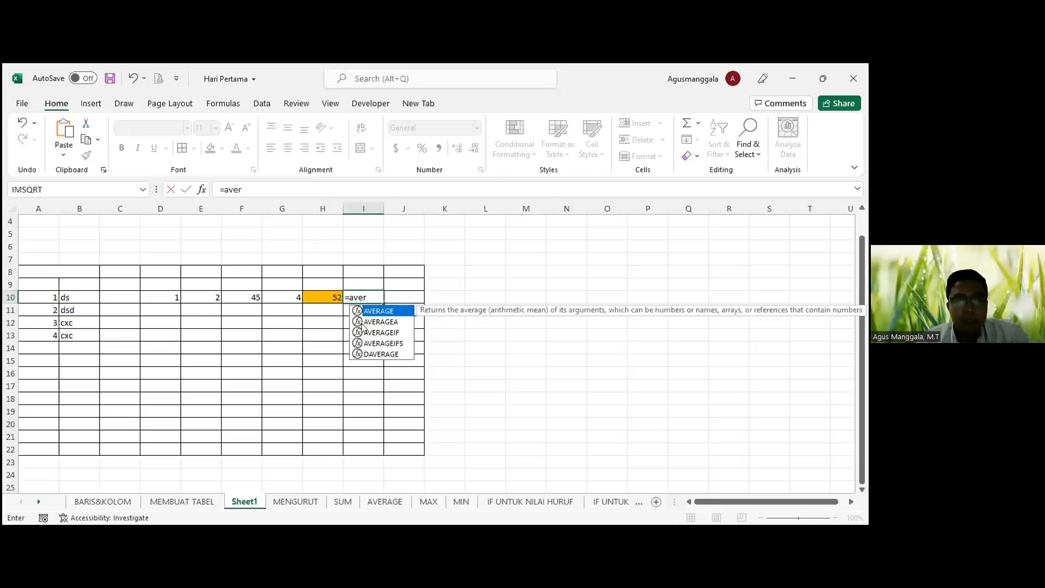
pyautogui.press('Tab')
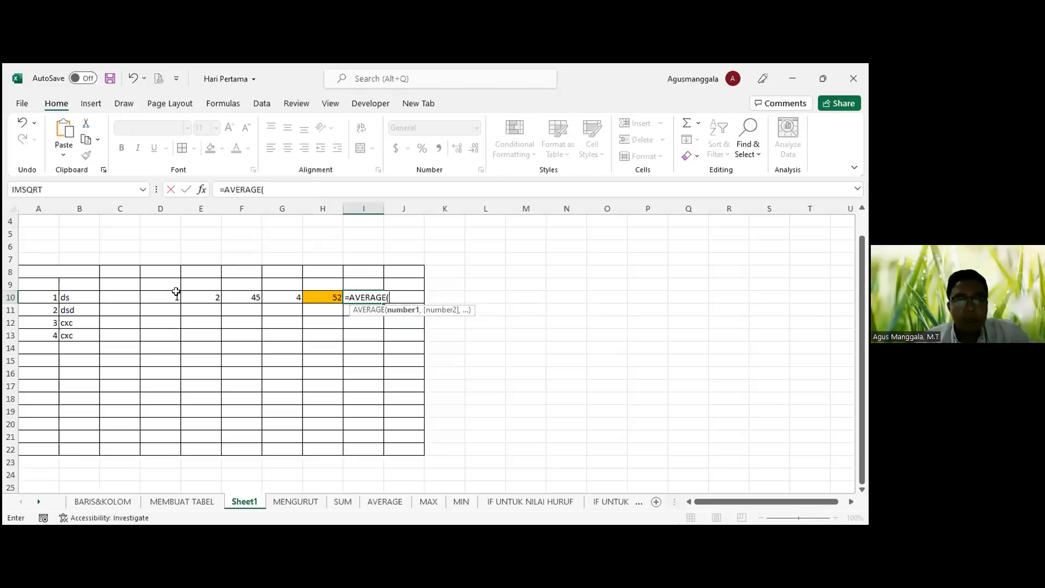
pyautogui.moveTo(175, 292); pyautogui.dragTo(213, 294)
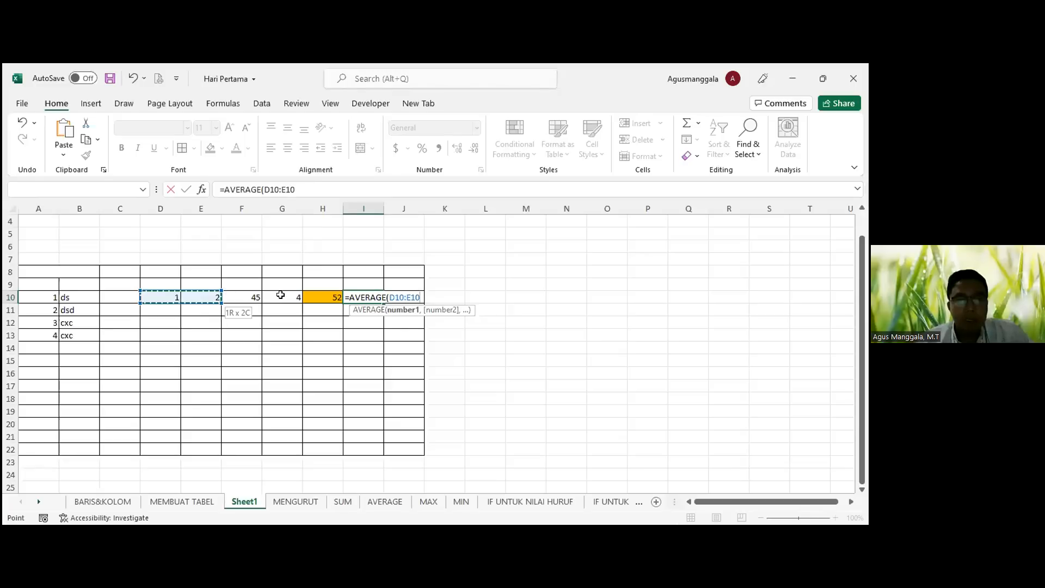
pyautogui.moveTo(280, 294); pyautogui.dragTo(280, 295)
pyautogui.press('Return')
# Step: Fill the average result cell I10 with yellow
pyautogui.click(363, 297)
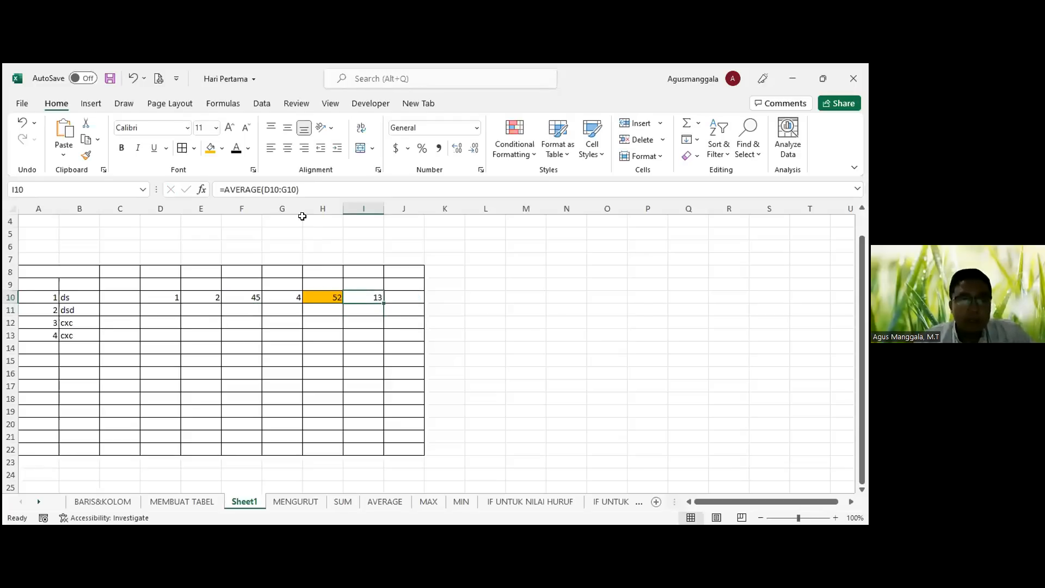
pyautogui.click(222, 148)
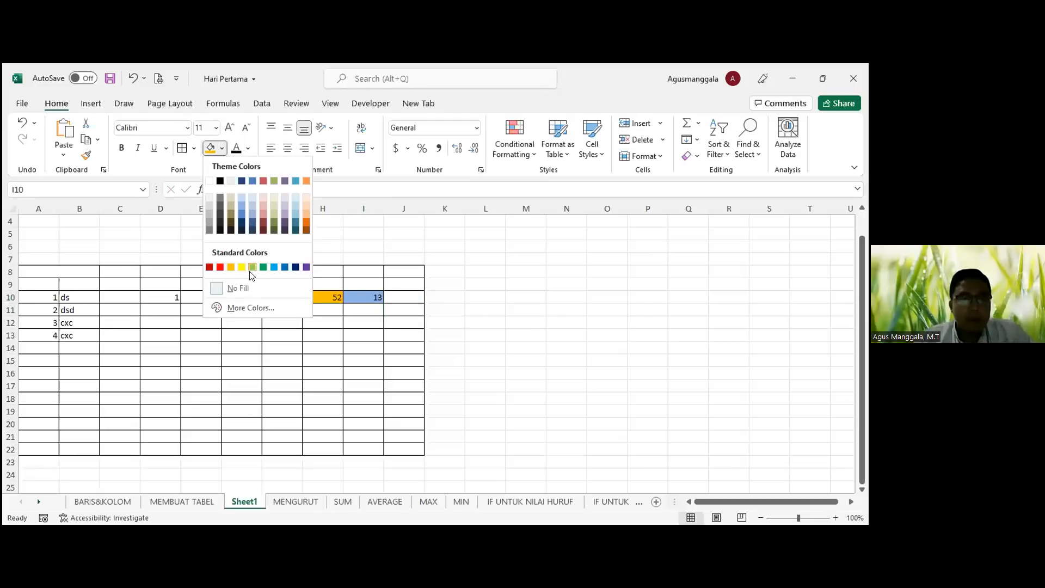
pyautogui.click(443, 525)
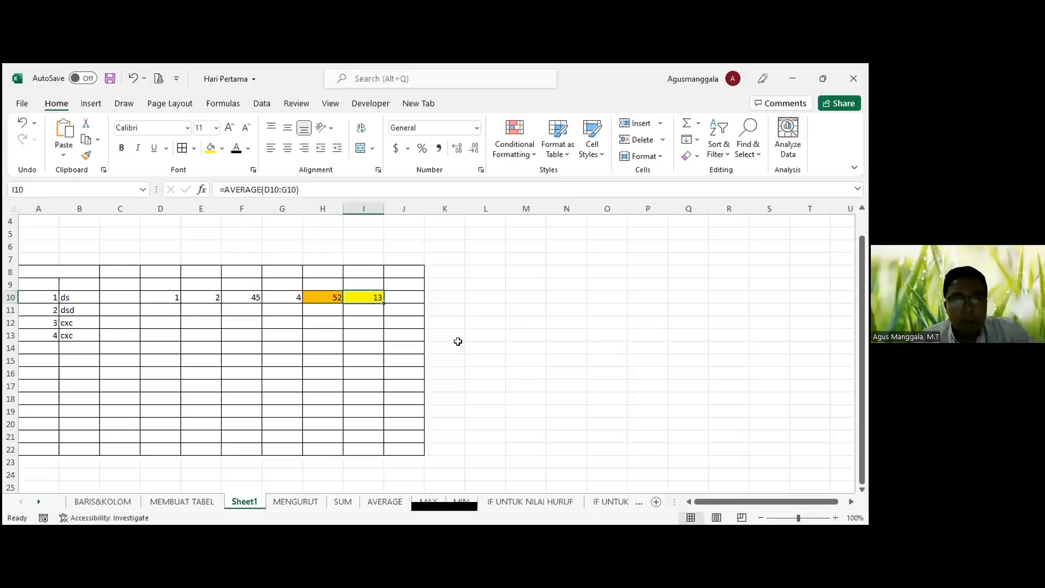
# Step: Look over the AVERAGE sheet down to the summary rows below the students
pyautogui.click(384, 501)
pyautogui.scroll(-2, 433, 340)
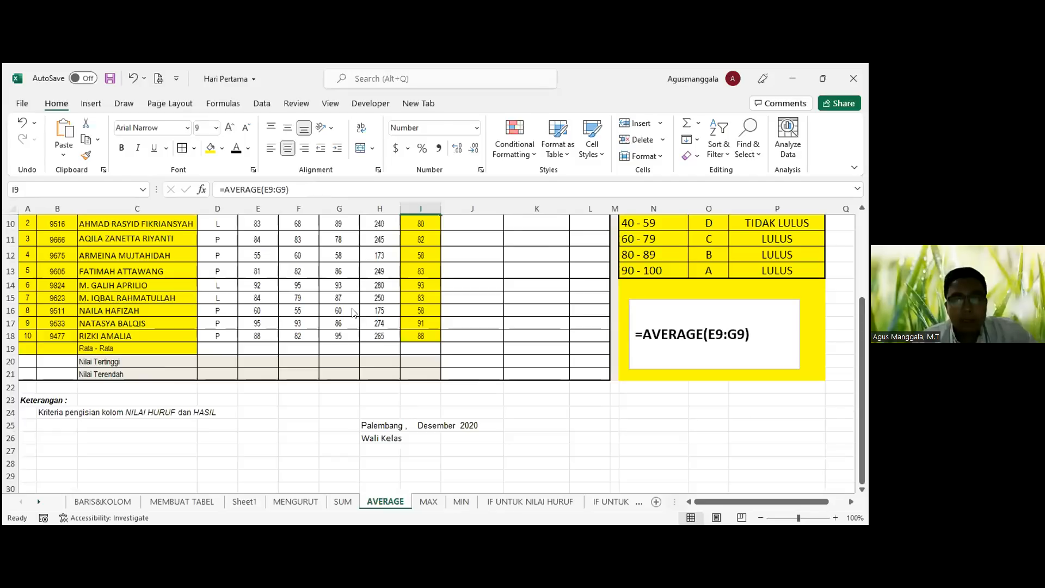
pyautogui.scroll(-1, 362, 347)
# Step: Examine the MAX sheet's Nilai Tertinggi row and the B.INGGRIS formula in G20
pyautogui.click(428, 502)
pyautogui.scroll(4, 374, 356)
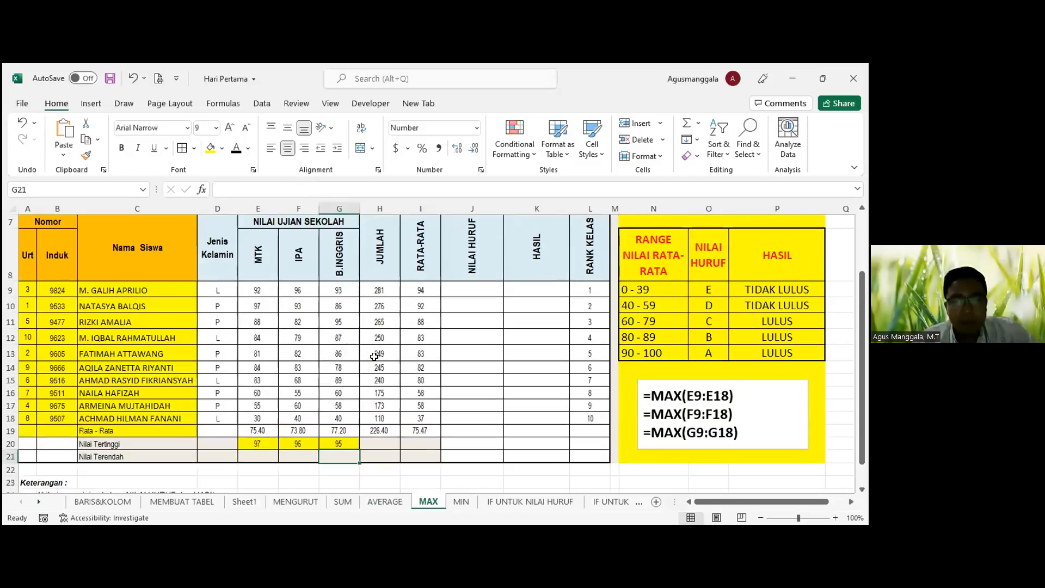
pyautogui.press('Up')
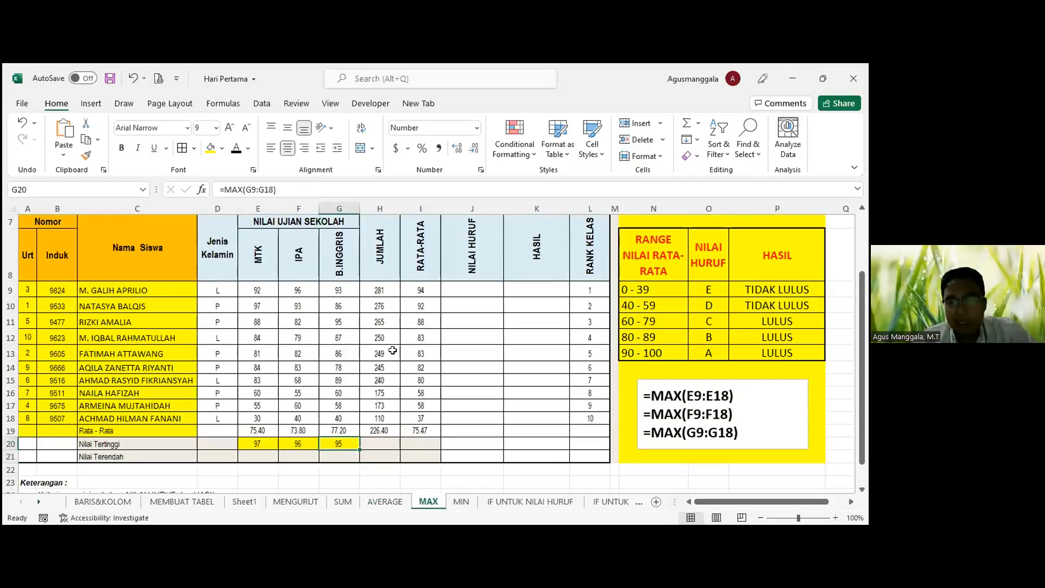
pyautogui.click(597, 174)
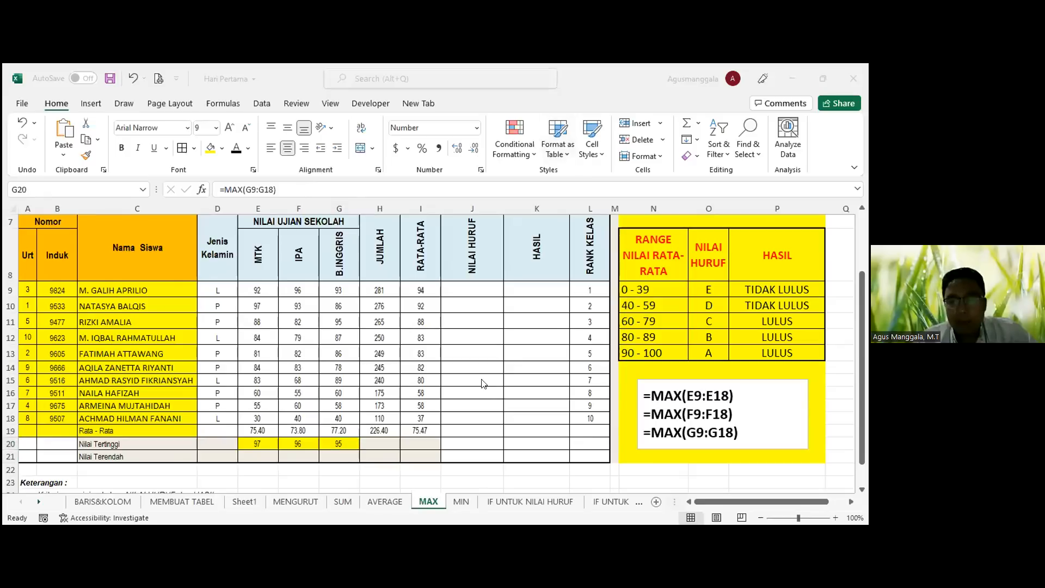
pyautogui.click(392, 349)
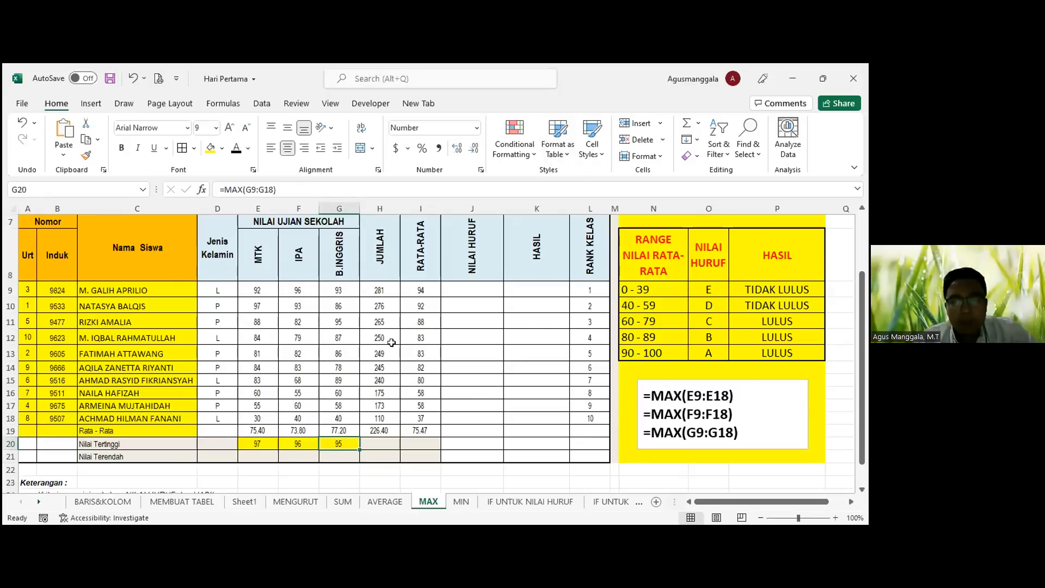
pyautogui.scroll(1, 391, 343)
pyautogui.scroll(-3, 391, 342)
pyautogui.scroll(4, 392, 343)
pyautogui.scroll(-3, 392, 343)
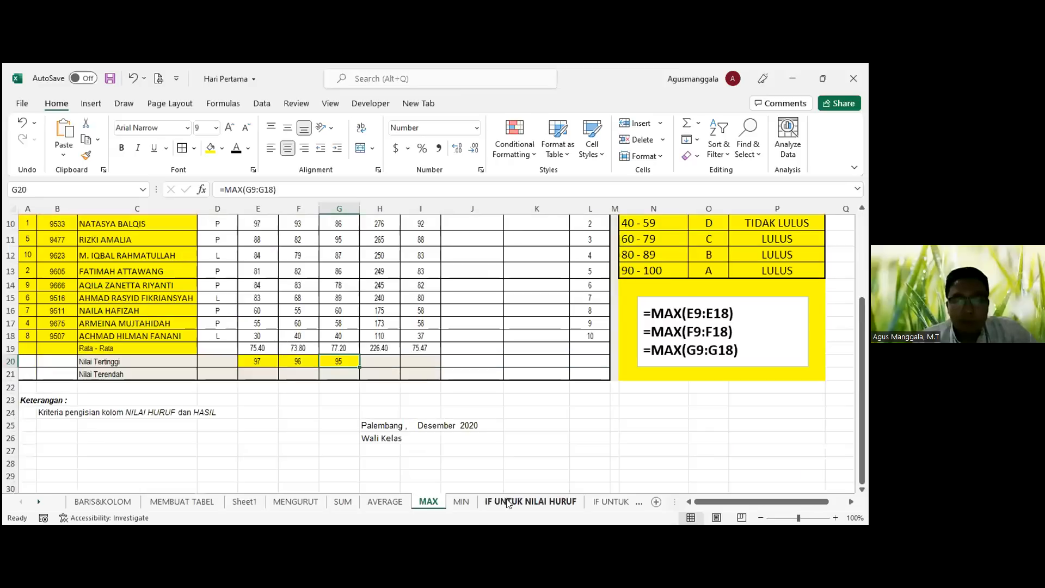
# Step: Examine the MIN formulas in the Nilai Terendah row on the MIN sheet
pyautogui.click(462, 501)
pyautogui.scroll(-3, 269, 375)
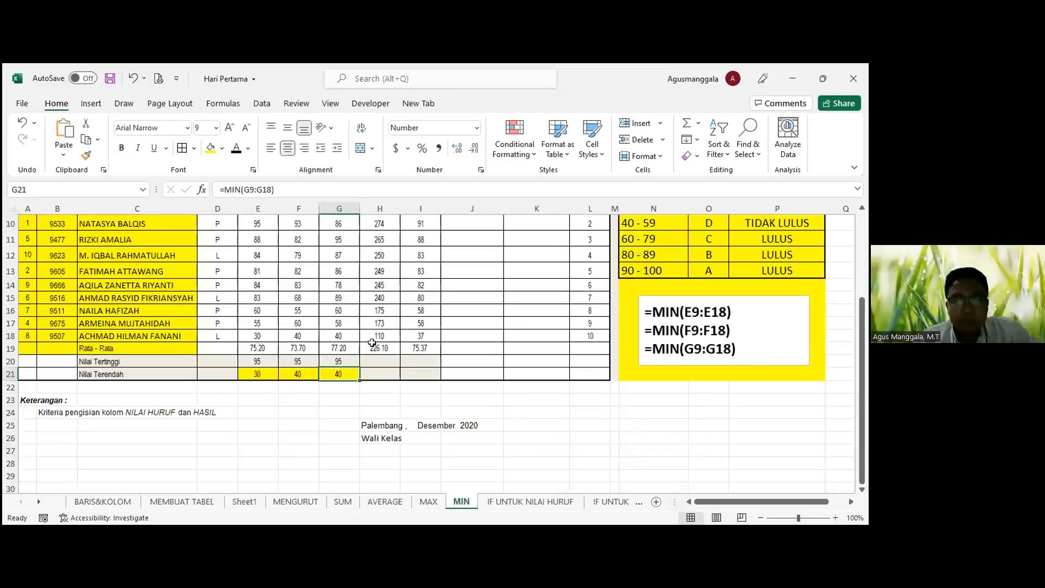
pyautogui.click(269, 374)
pyautogui.click(299, 373)
pyautogui.click(361, 384)
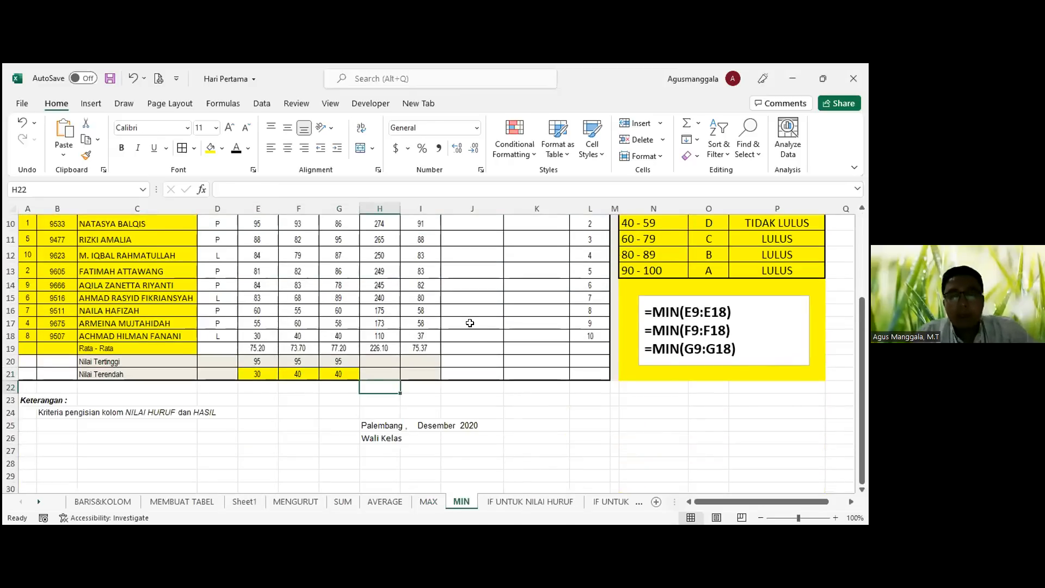
pyautogui.scroll(1, 498, 306)
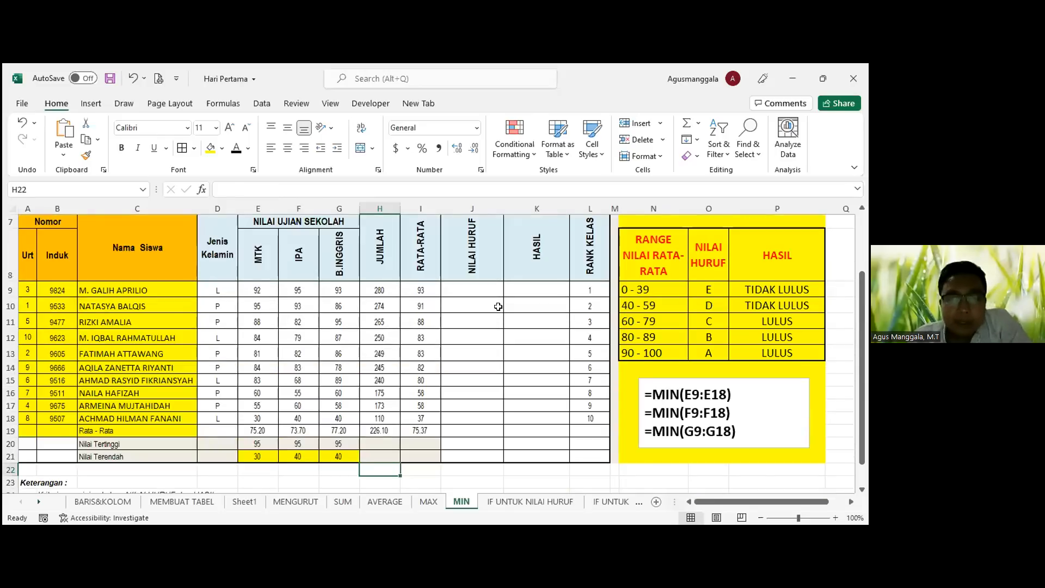
# Step: Examine the IF formula in J9 and the scores in E9:I18 on the IF UNTUK NILAI HURUF sheet
pyautogui.click(520, 502)
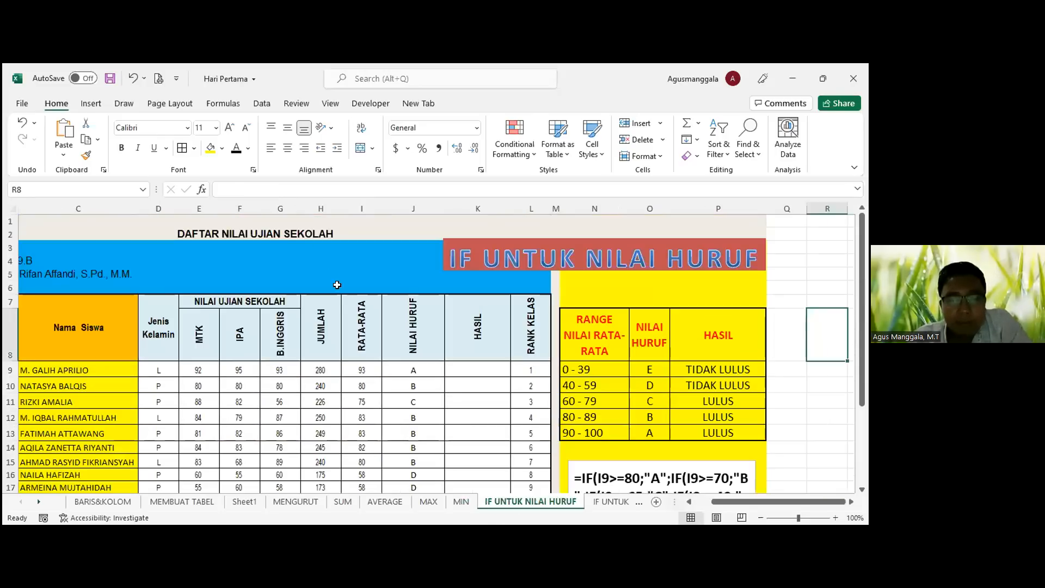
pyautogui.scroll(-2, 349, 303)
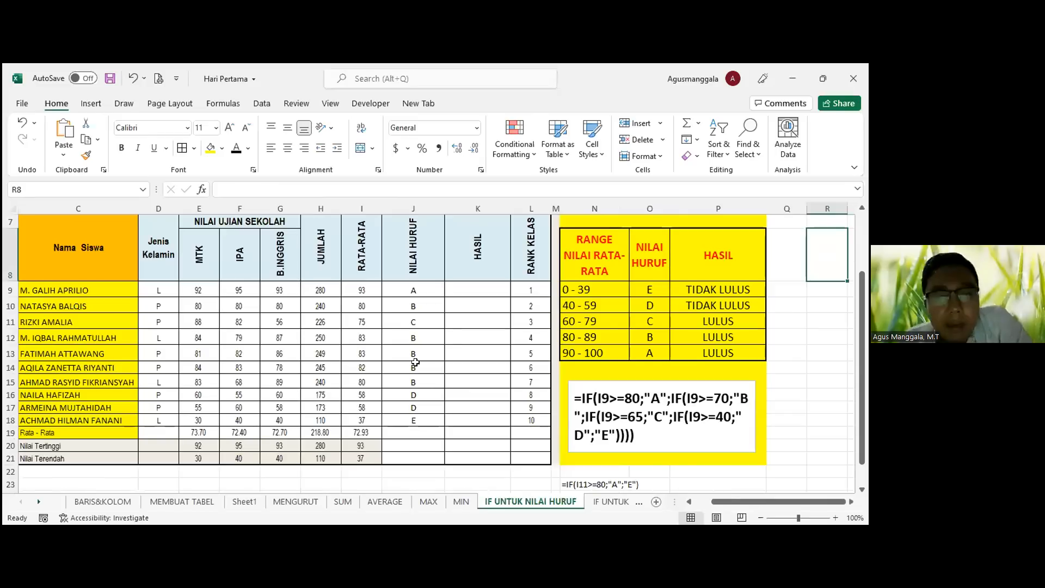
pyautogui.scroll(1, 452, 337)
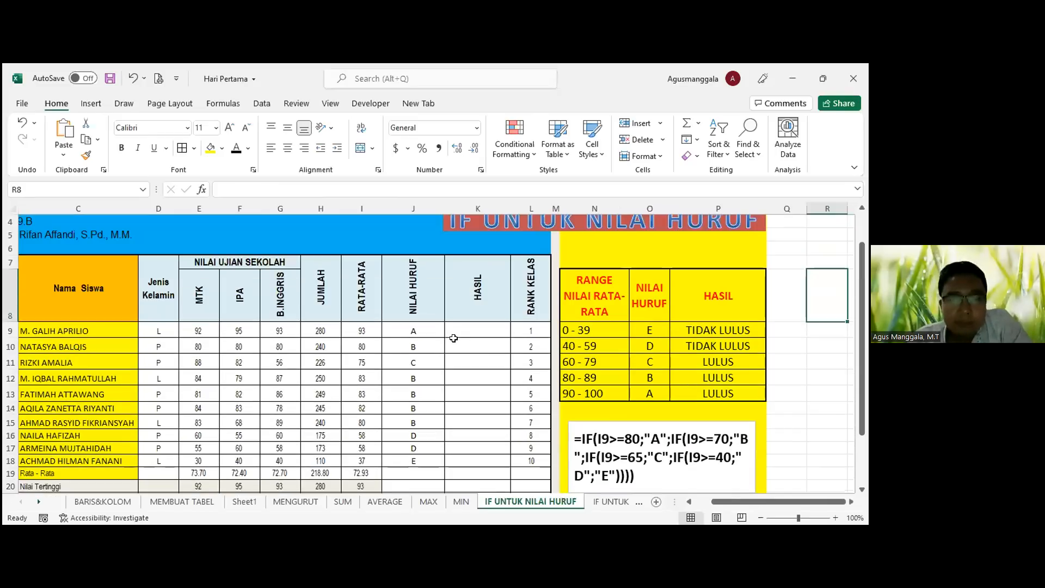
pyautogui.click(262, 339)
pyautogui.click(258, 339)
pyautogui.press('Home')
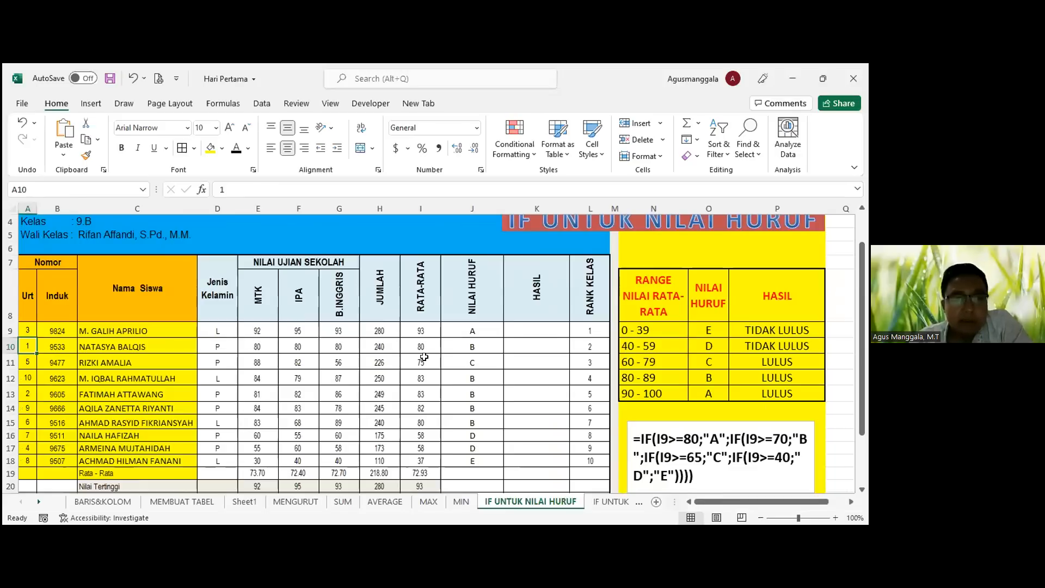
pyautogui.click(450, 333)
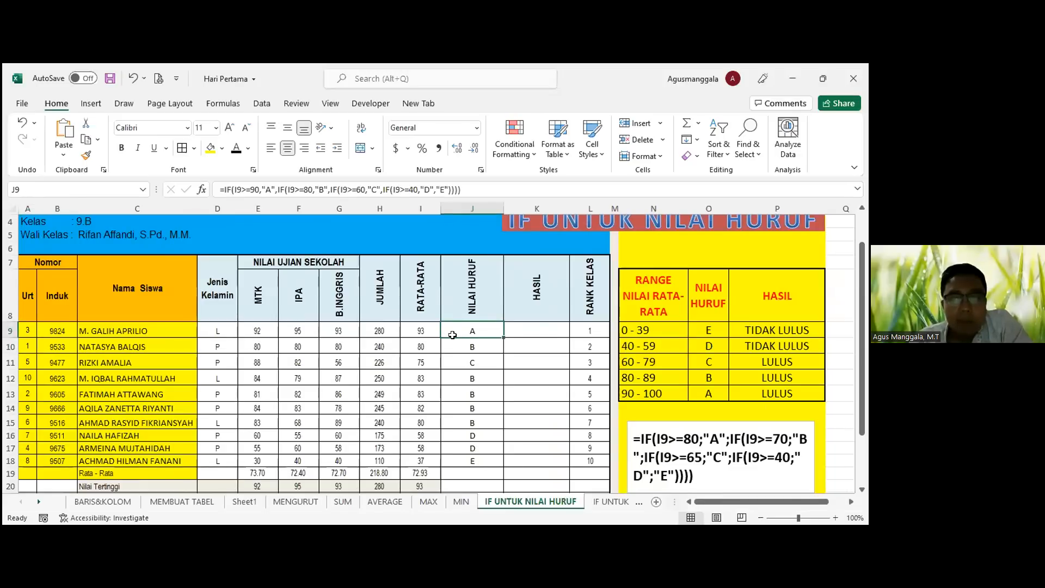
pyautogui.moveTo(250, 326); pyautogui.dragTo(414, 464)
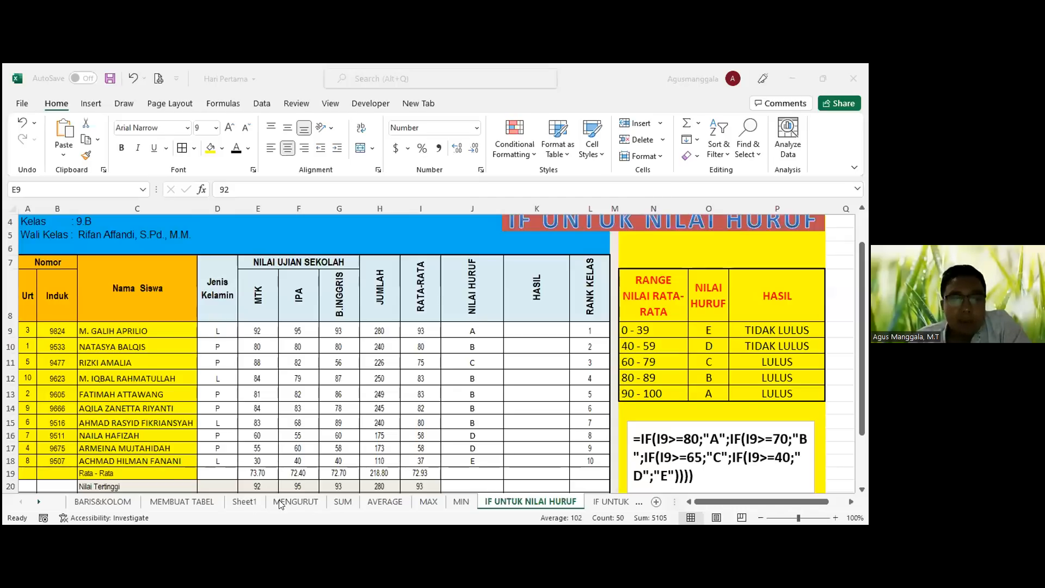
pyautogui.click(255, 448)
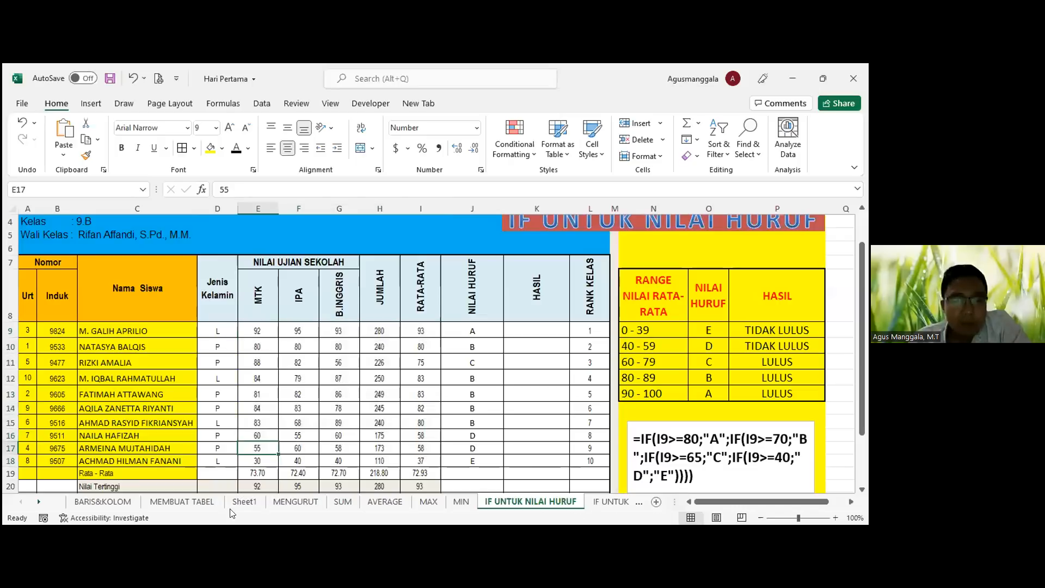
# Step: Review the automatic numbering formulas in A10 and A11 on Sheet1, tracing the column B cells they refer to
pyautogui.click(244, 501)
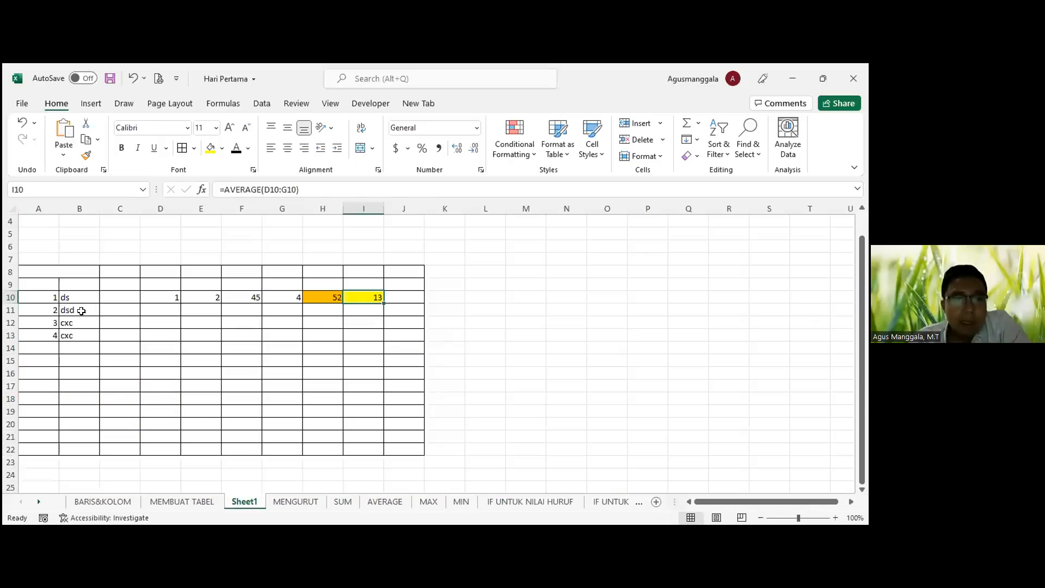
pyautogui.click(67, 299)
pyautogui.click(29, 297)
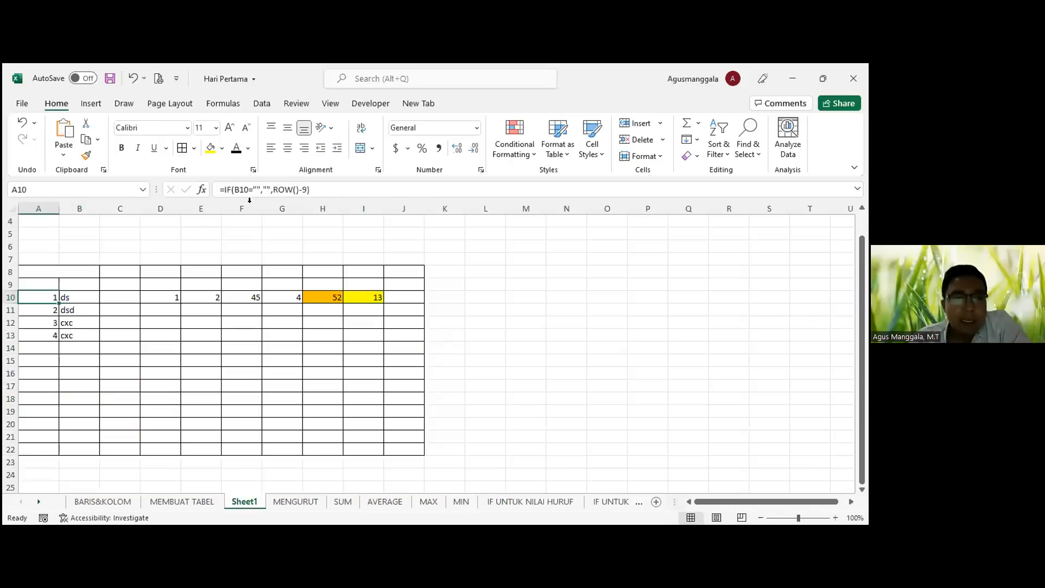
pyautogui.click(303, 188)
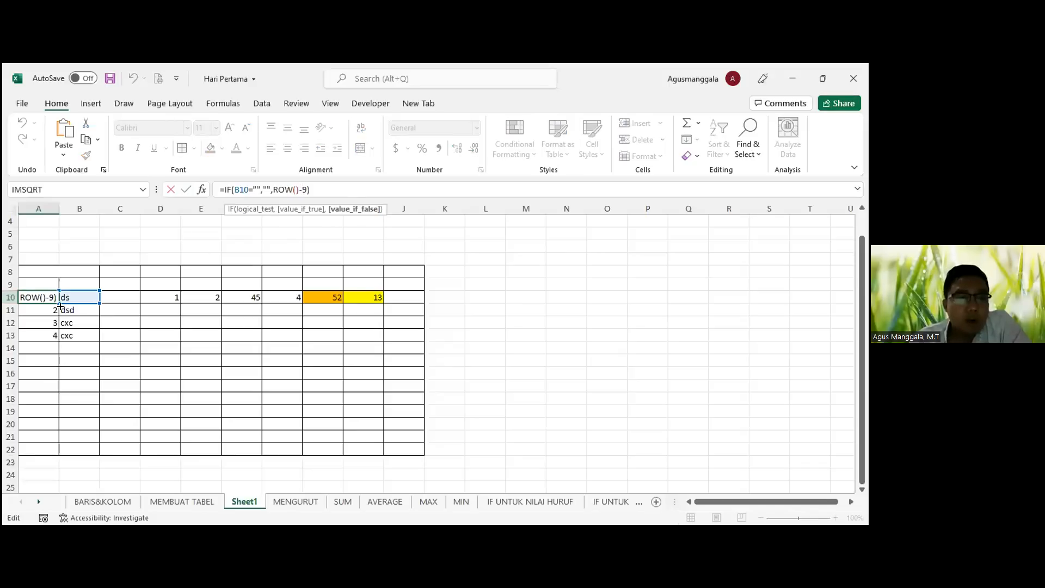
pyautogui.hotkey('ctrl', 'Return')
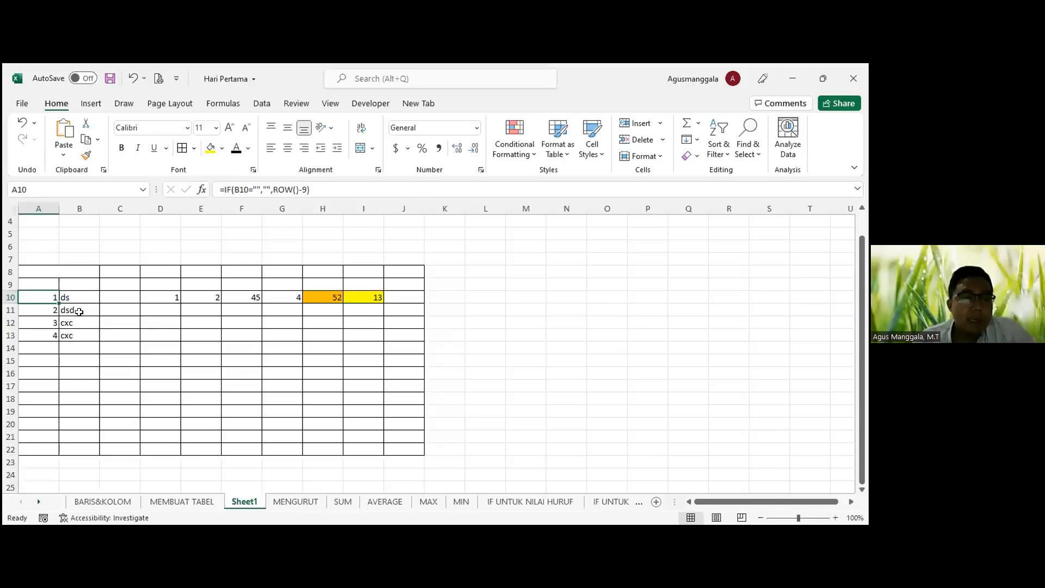
pyautogui.click(38, 304)
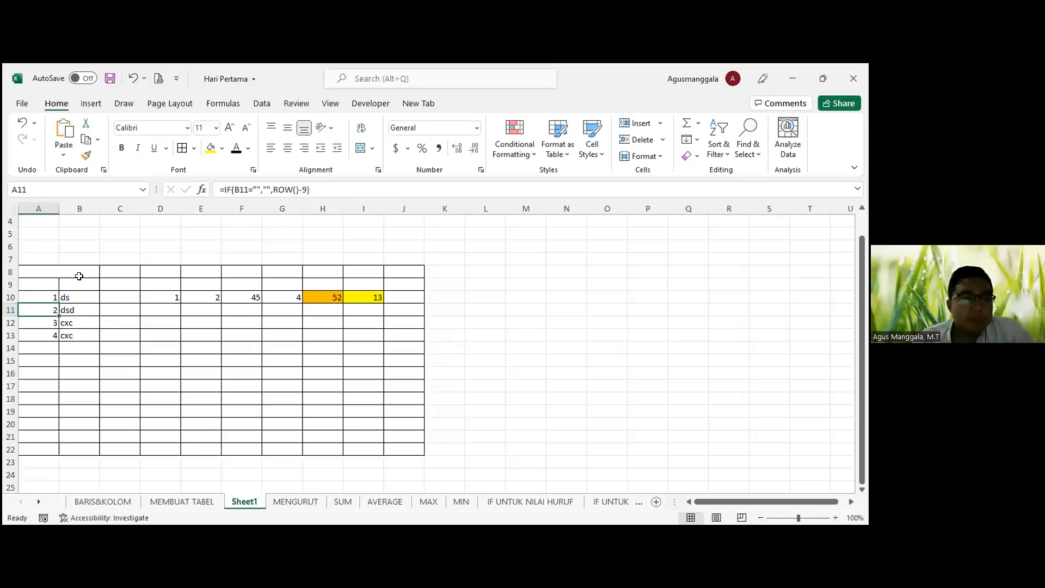
pyautogui.click(289, 189)
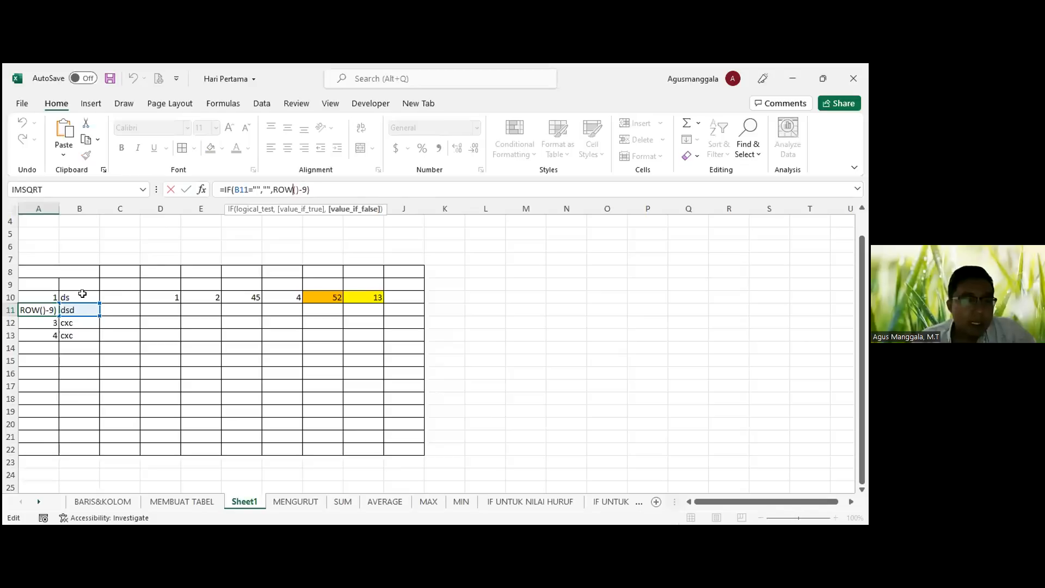
# Step: Copy the text of the row-number formula in A10 and paste it into A6 with its B10 reference intact
pyautogui.press('Escape')
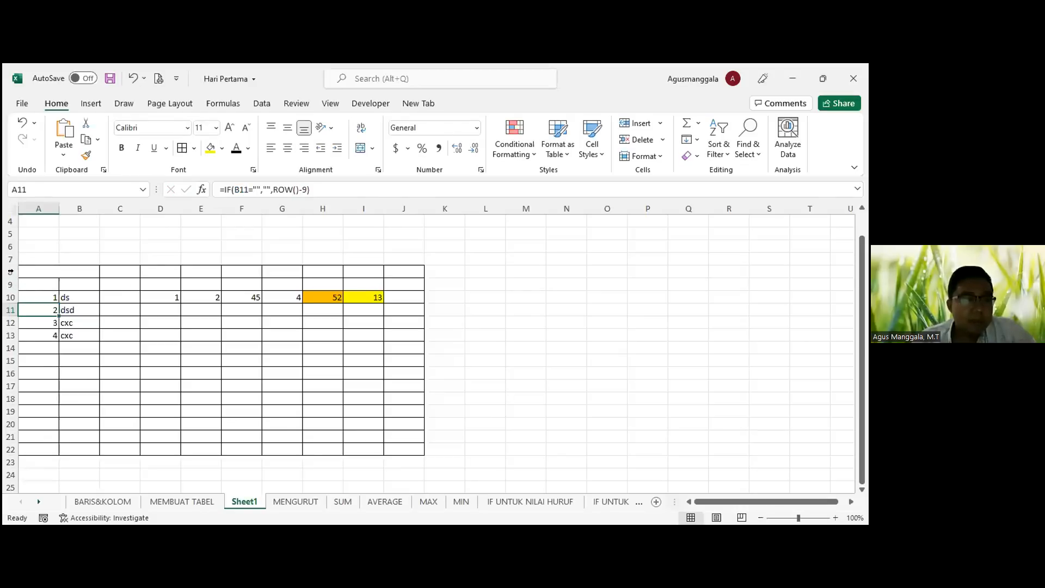
pyautogui.click(28, 255)
pyautogui.click(41, 295)
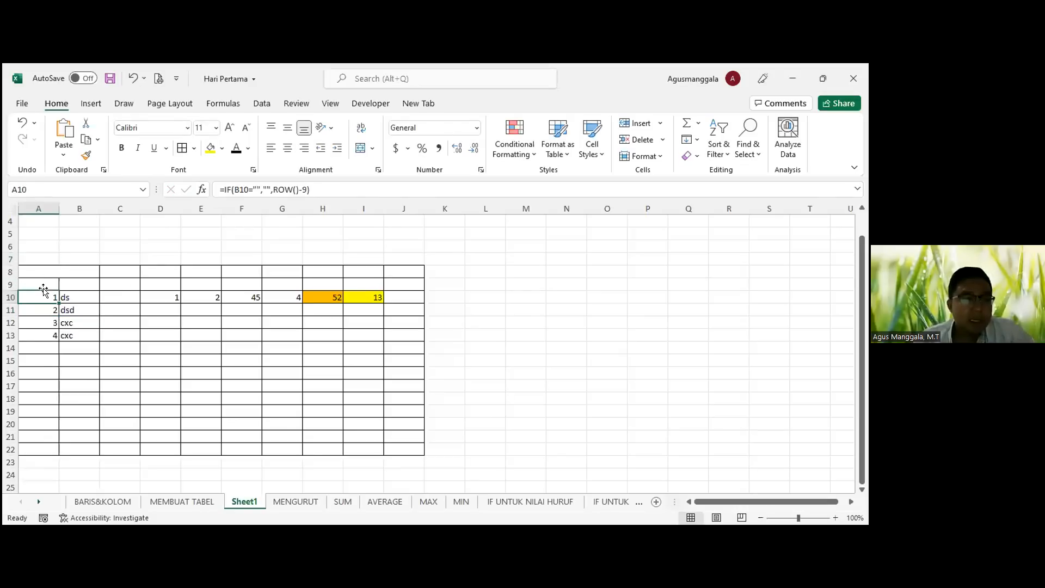
pyautogui.moveTo(327, 189); pyautogui.dragTo(169, 200)
pyautogui.hotkey('ctrl', 'c')
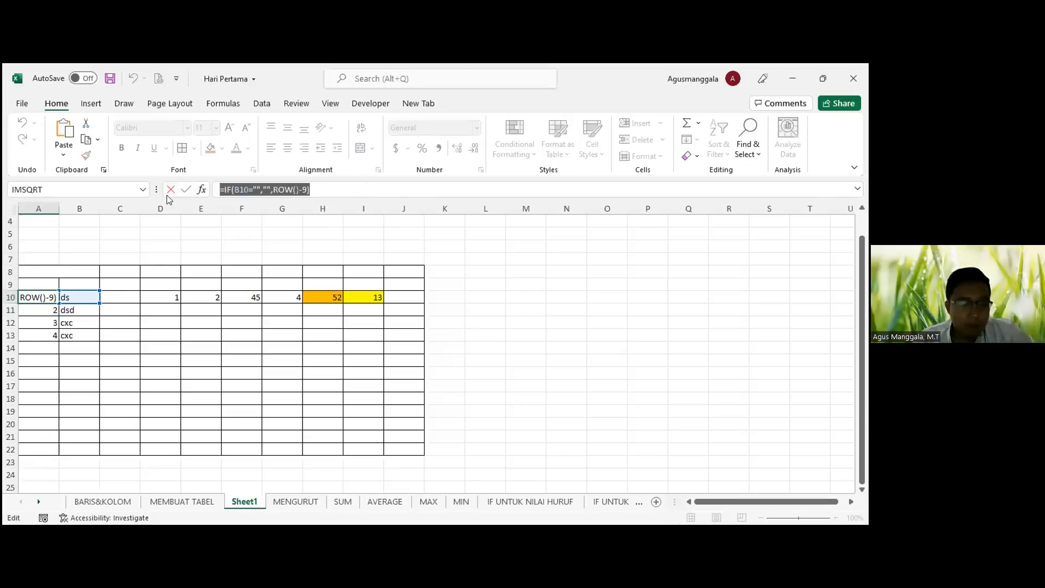
pyautogui.click(167, 195)
pyautogui.click(46, 244)
pyautogui.click(232, 189)
pyautogui.hotkey('ctrl', 'v')
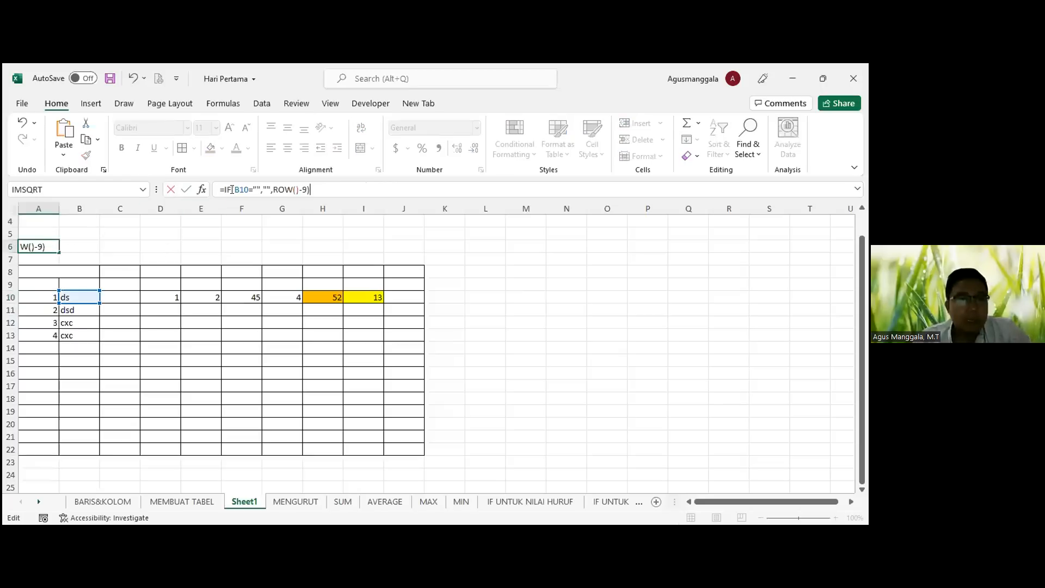
pyautogui.click(89, 233)
pyautogui.click(37, 242)
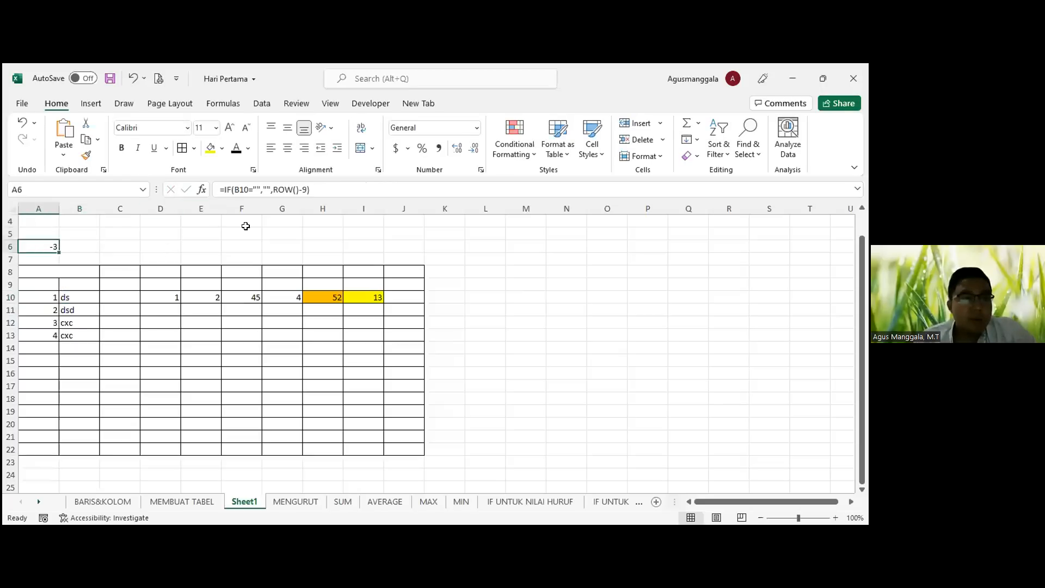
# Step: Change the number subtracted from ROW() in A6's formula to 5
pyautogui.click(302, 189)
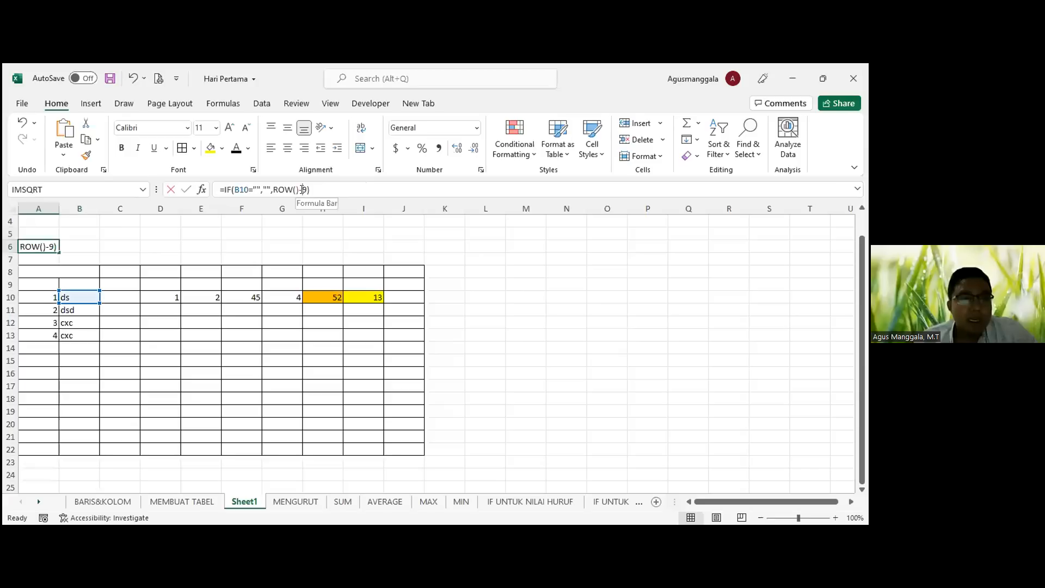
pyautogui.doubleClick(305, 189)
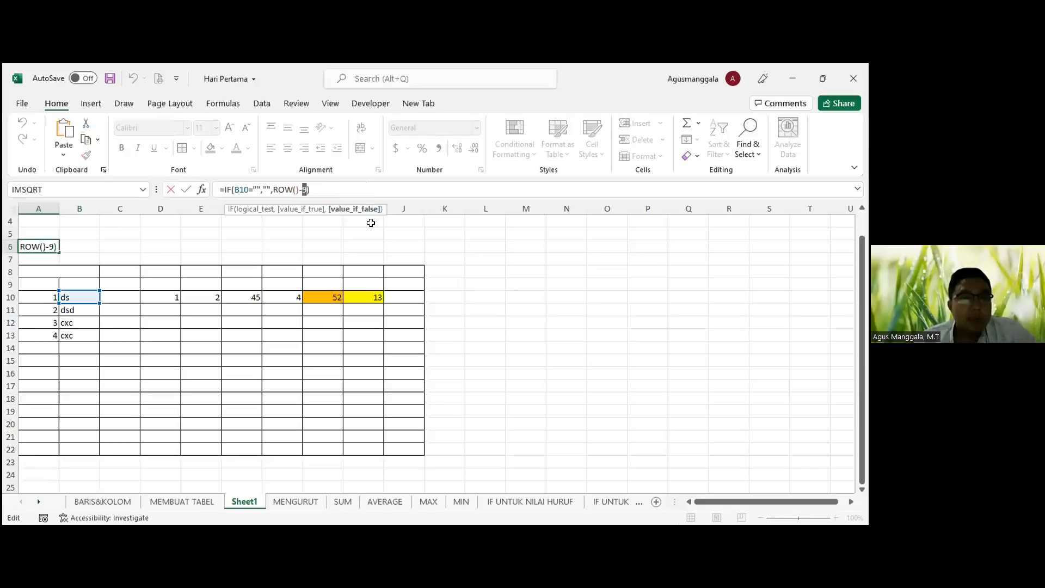
pyautogui.write('5')
pyautogui.press('Return')
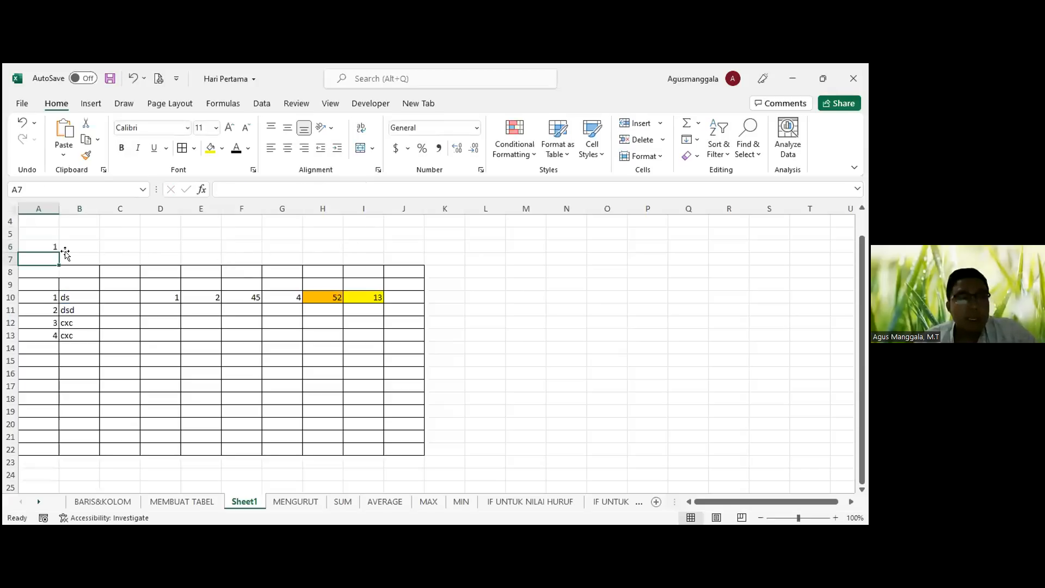
pyautogui.press('Up')
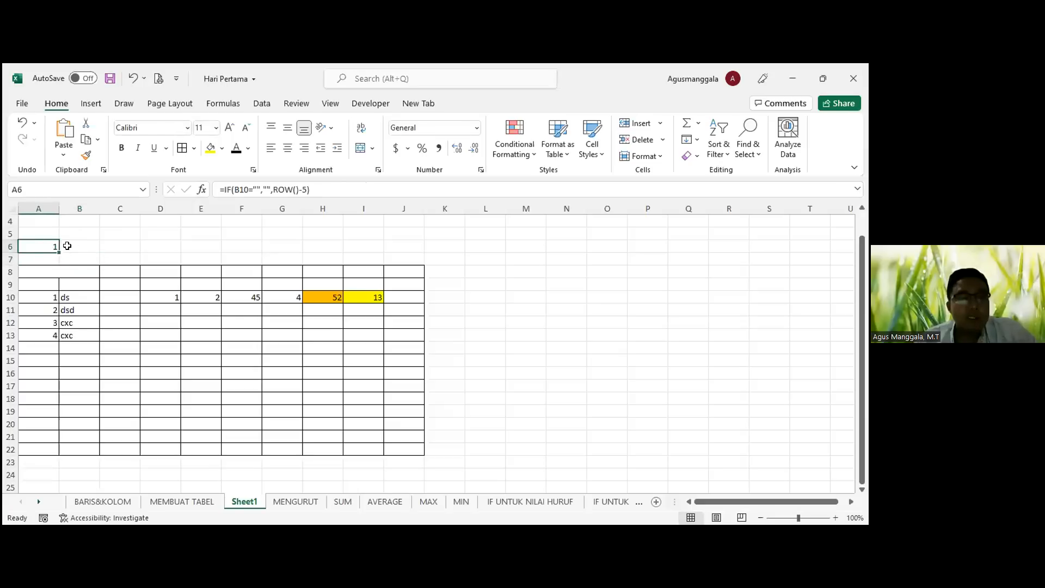
# Step: Test the numbering formula in A6 by entering fd in B6 and clearing it again
pyautogui.click(68, 244)
pyautogui.click(35, 248)
pyautogui.click(78, 248)
pyautogui.write('fd')
pyautogui.moveTo(90, 259); pyautogui.dragTo(116, 257)
pyautogui.click(42, 246)
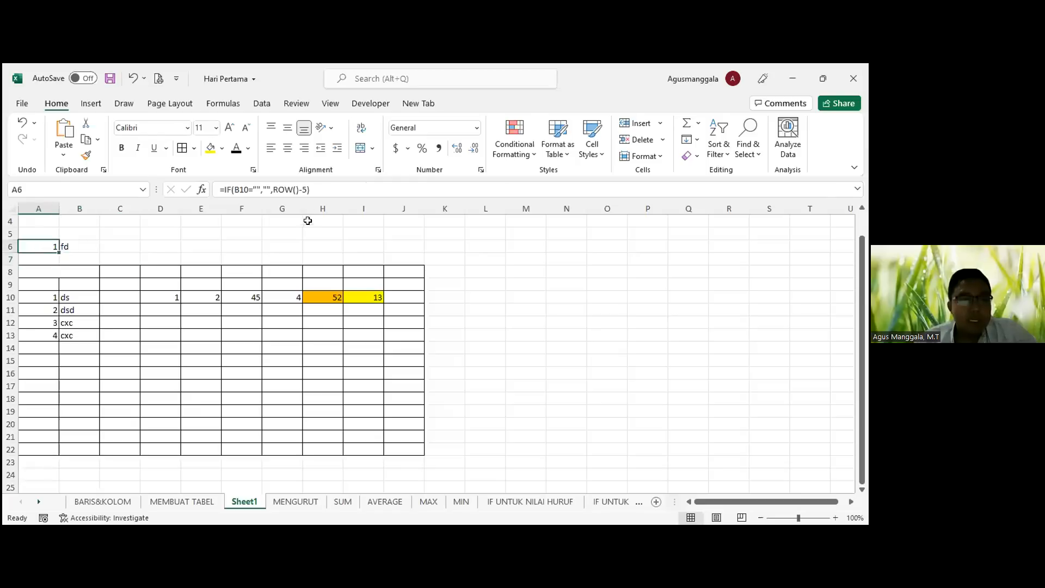
pyautogui.click(86, 246)
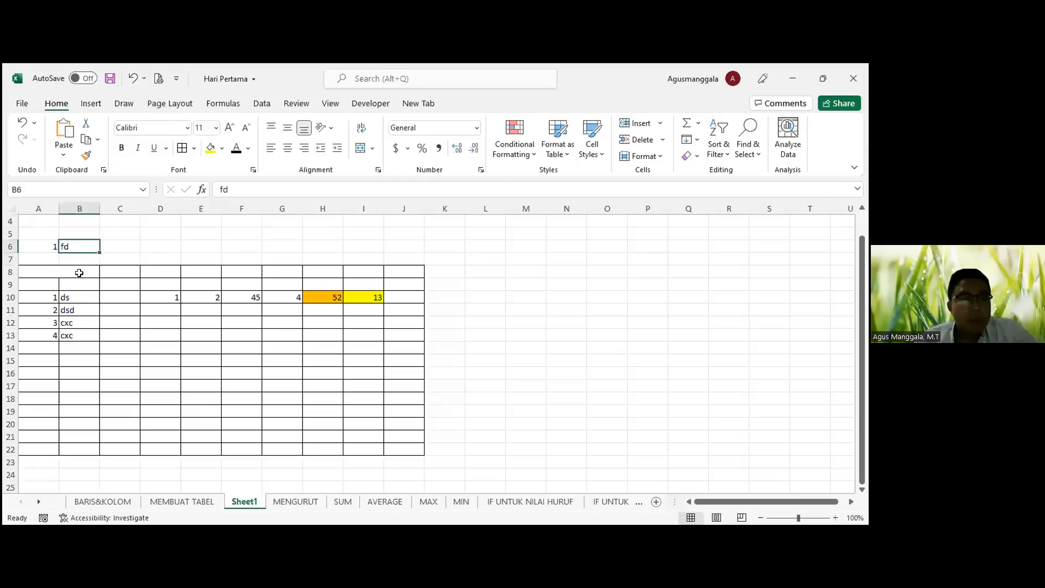
pyautogui.press('BackSpace')
pyautogui.press('Return')
# Step: Change the tested cell reference in A6's IF formula to B6
pyautogui.click(48, 242)
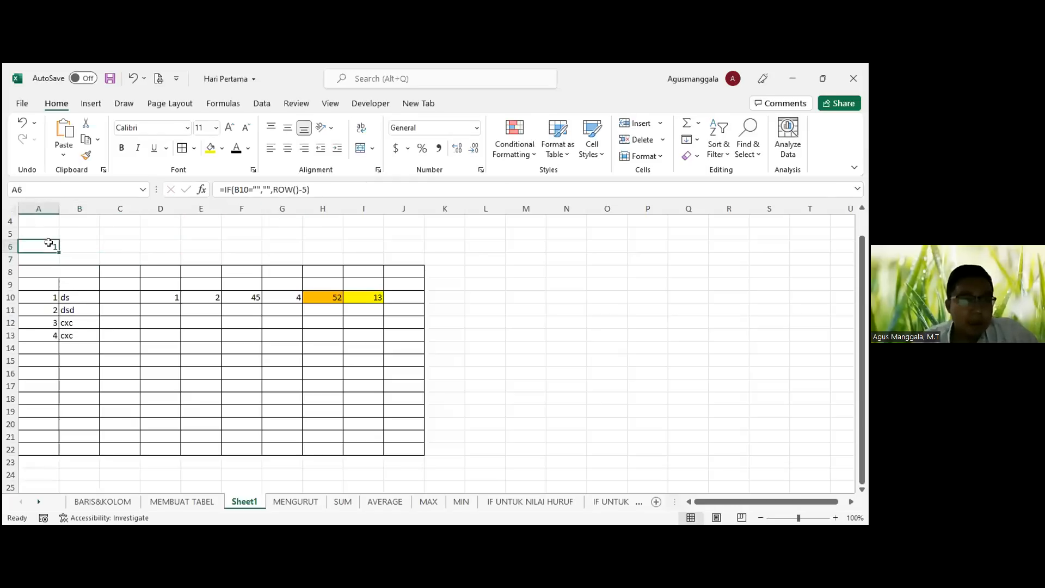
pyautogui.click(287, 189)
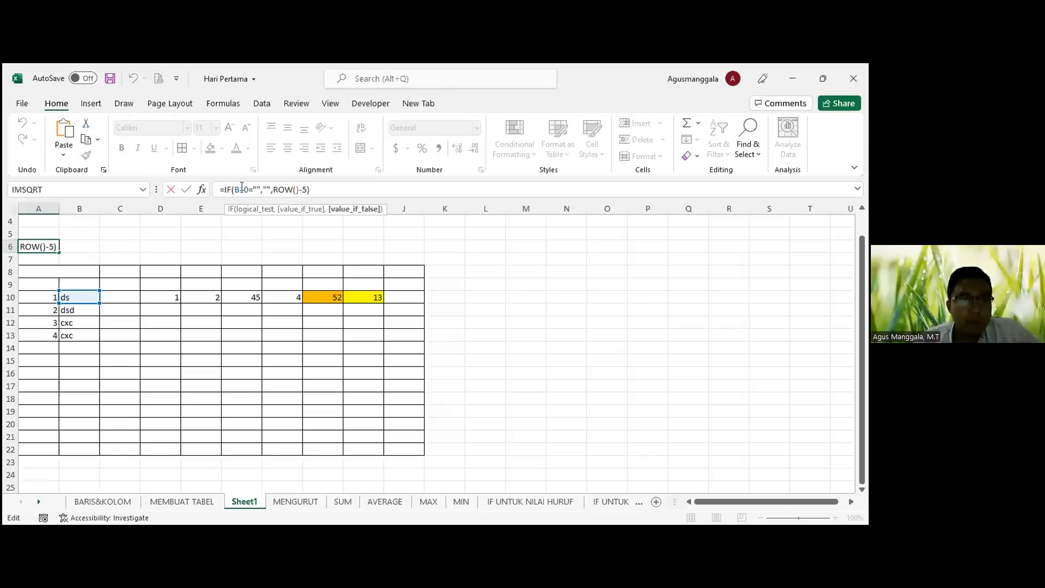
pyautogui.write('6')
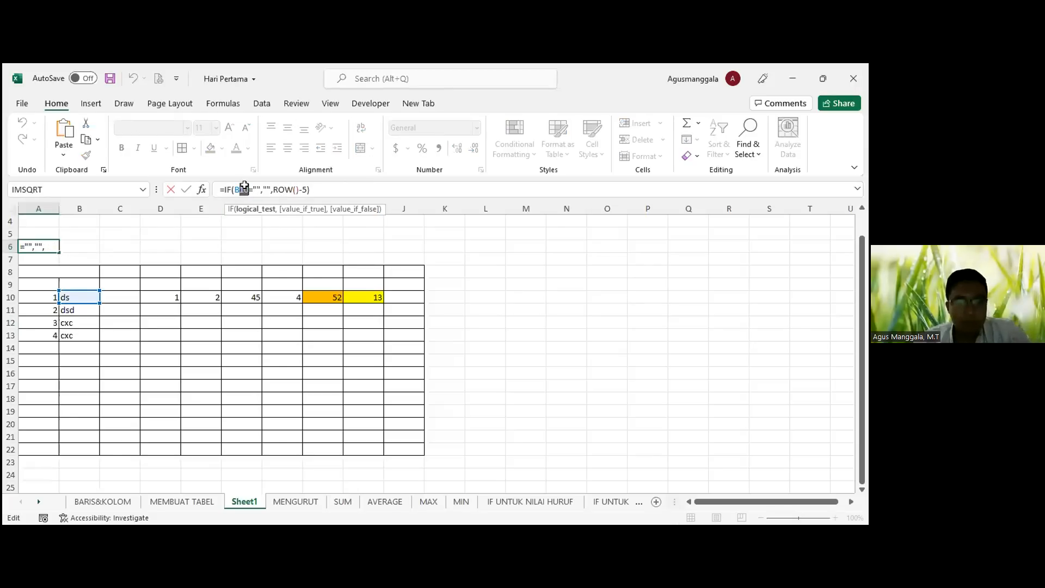
pyautogui.press('Return')
# Step: Test the corrected A6 formula by entering 4 in B6 and clearing the entry
pyautogui.click(96, 243)
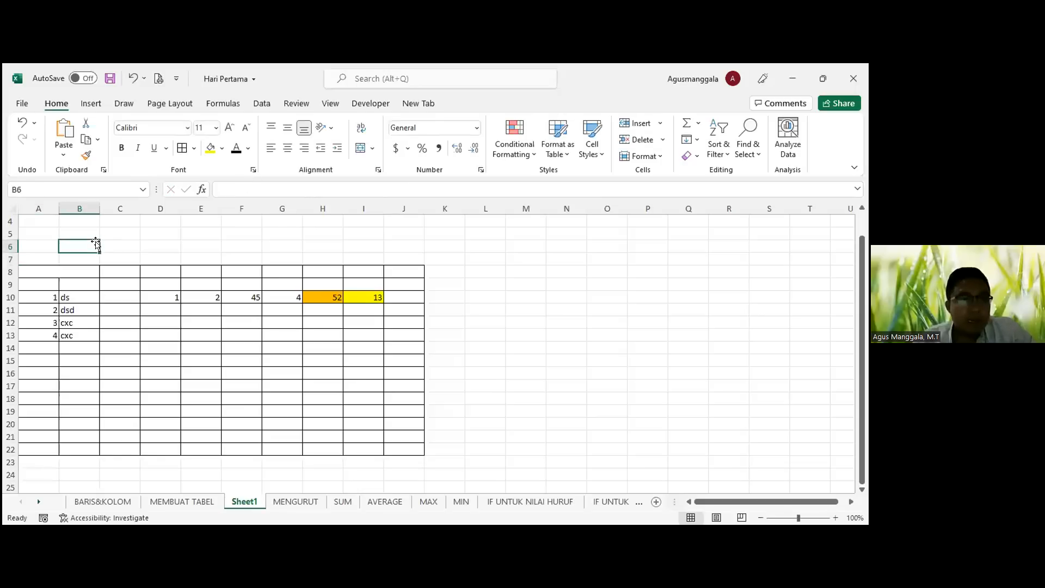
pyautogui.write('4')
pyautogui.press('Return')
pyautogui.click(93, 243)
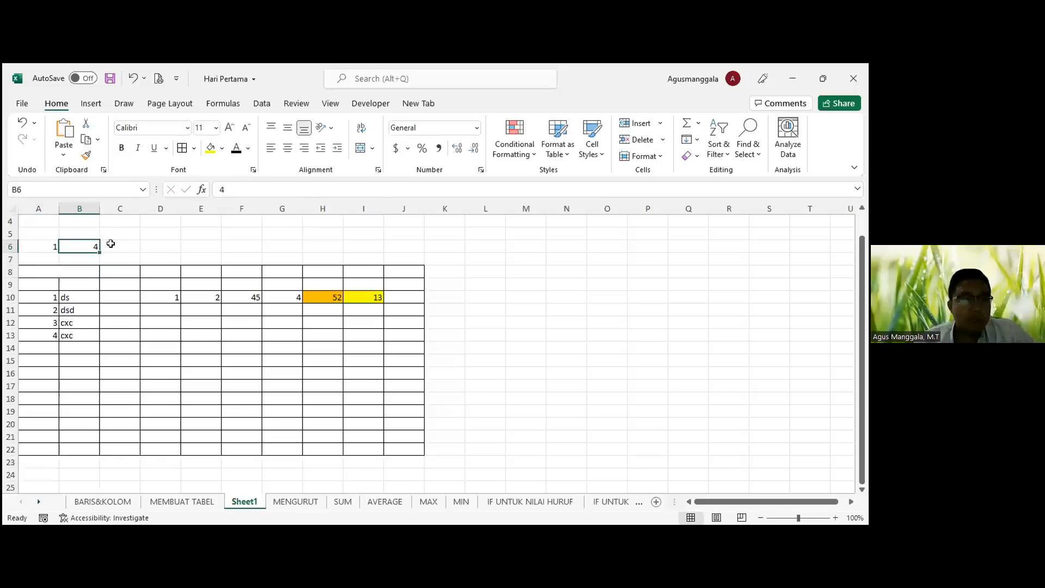
pyautogui.press('BackSpace')
pyautogui.press('Return')
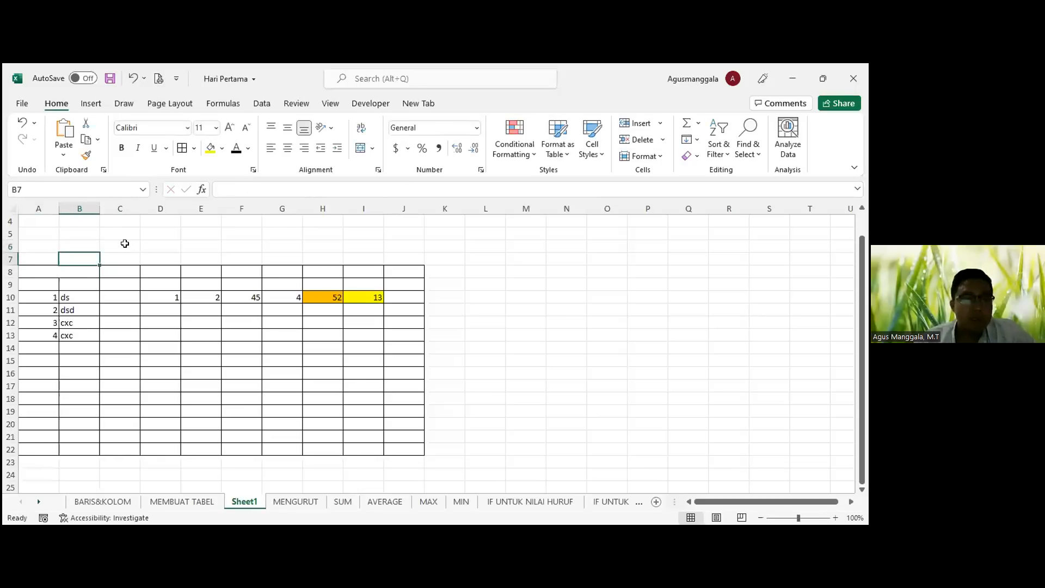
# Step: Enter 4 in cell B6
pyautogui.press('Up')
pyautogui.write('4')
pyautogui.press('Return')
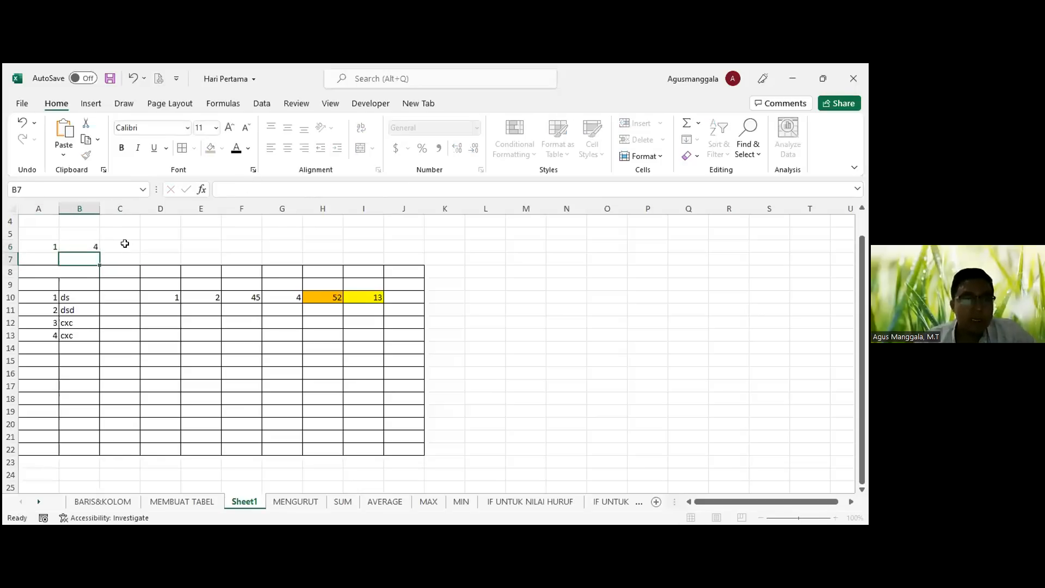
# Step: Examine the number subtracted from ROW() in A6's formula without altering it
pyautogui.click(56, 251)
pyautogui.doubleClick(303, 188)
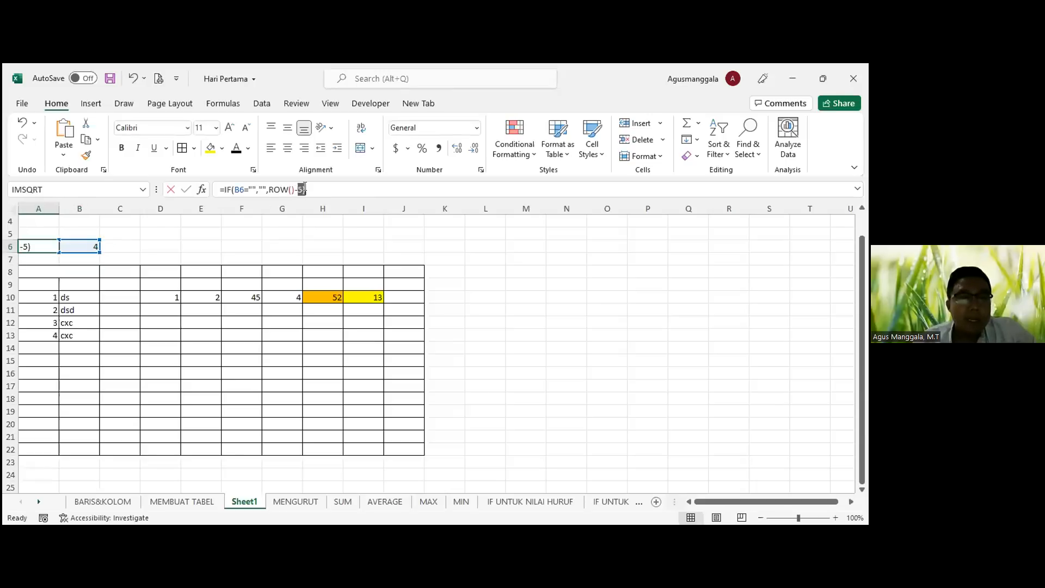
pyautogui.click(297, 191)
pyautogui.click(306, 193)
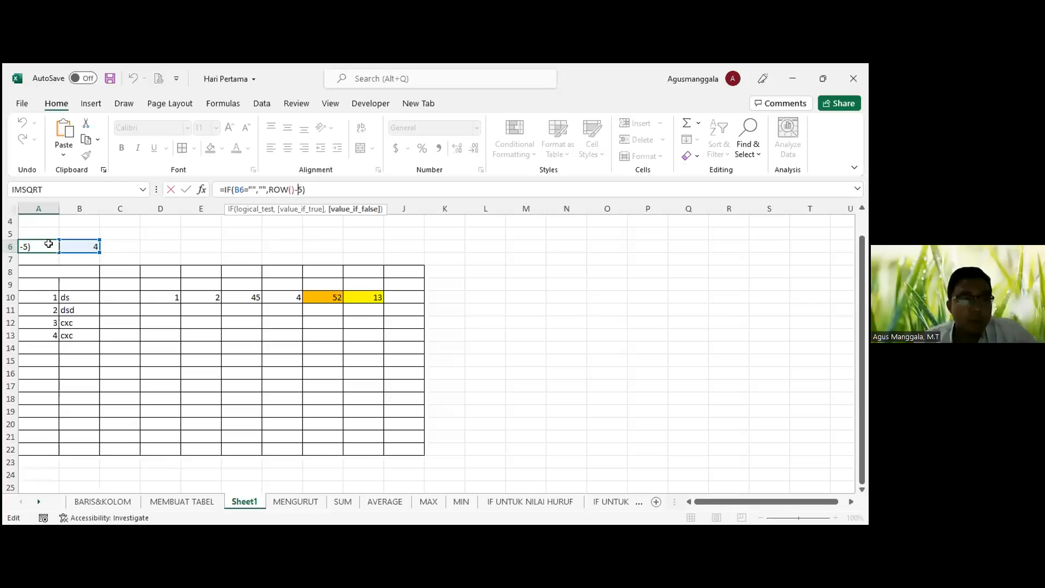
pyautogui.hotkey('ctrl', 'Return')
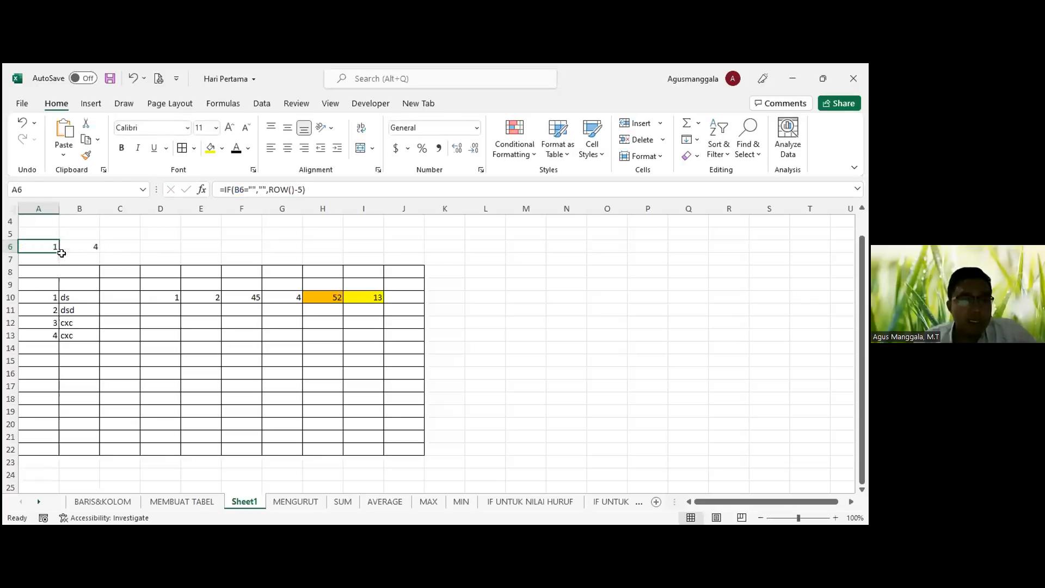
# Step: Set the number subtracted from ROW() in A6's formula to 6
pyautogui.click(91, 248)
pyautogui.press('Left')
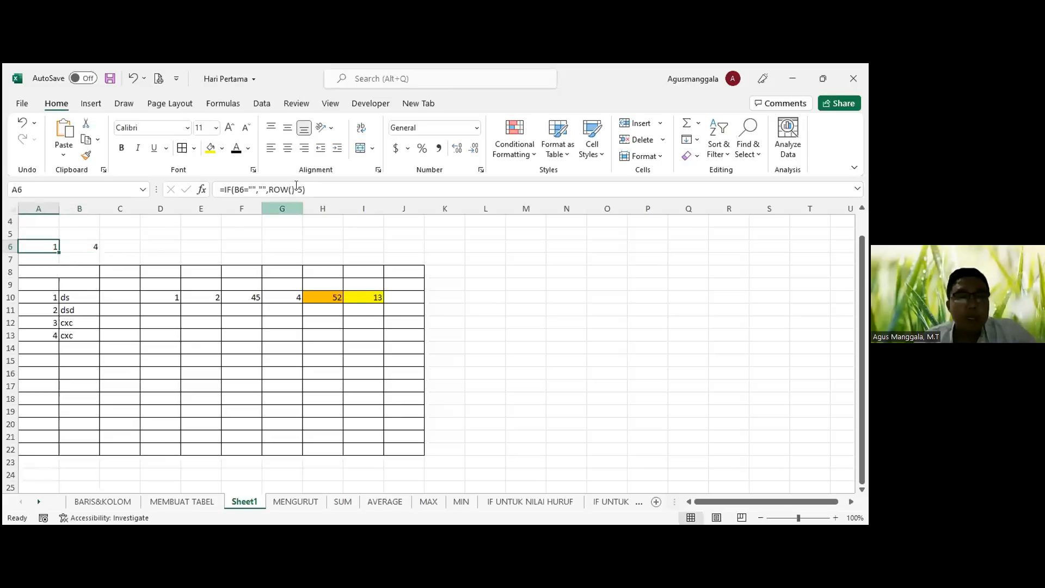
pyautogui.click(296, 190)
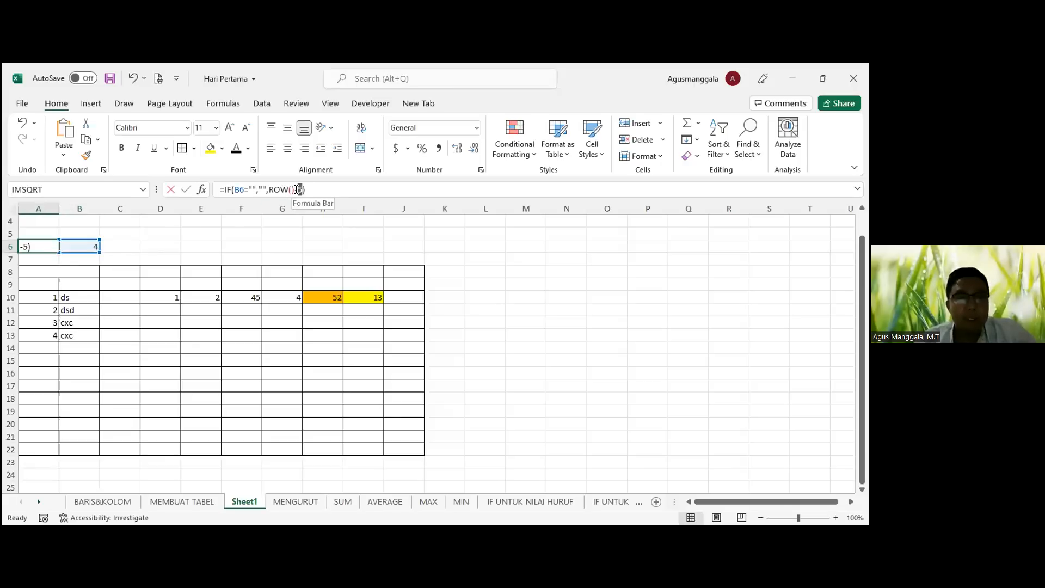
pyautogui.write('6')
pyautogui.press('Return')
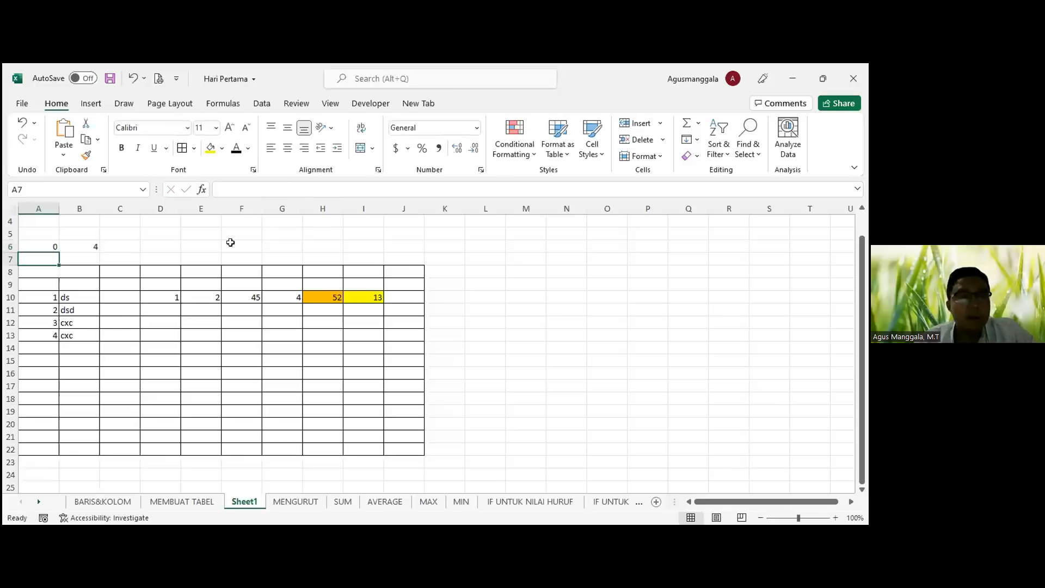
# Step: Try clearing B6 to test the formula in A6, and undo the deletion
pyautogui.click(77, 244)
pyautogui.press('BackSpace')
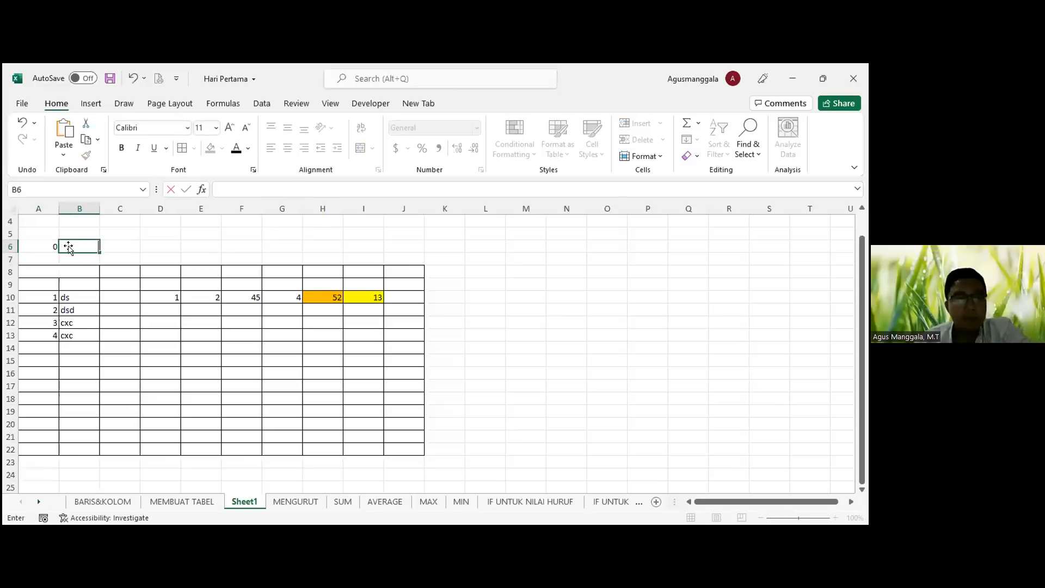
pyautogui.click(105, 248)
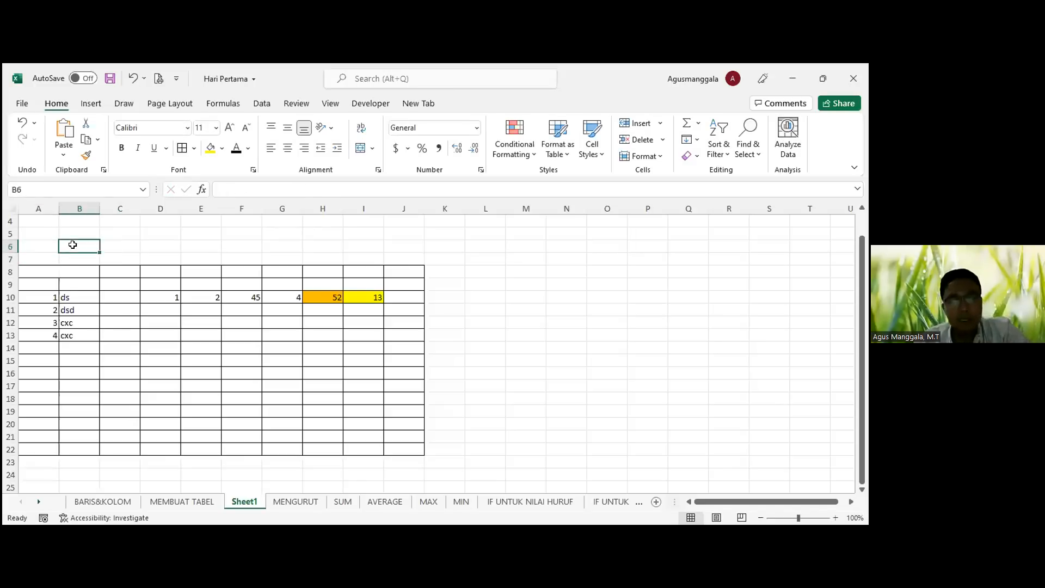
pyautogui.hotkey('ctrl', 'z')
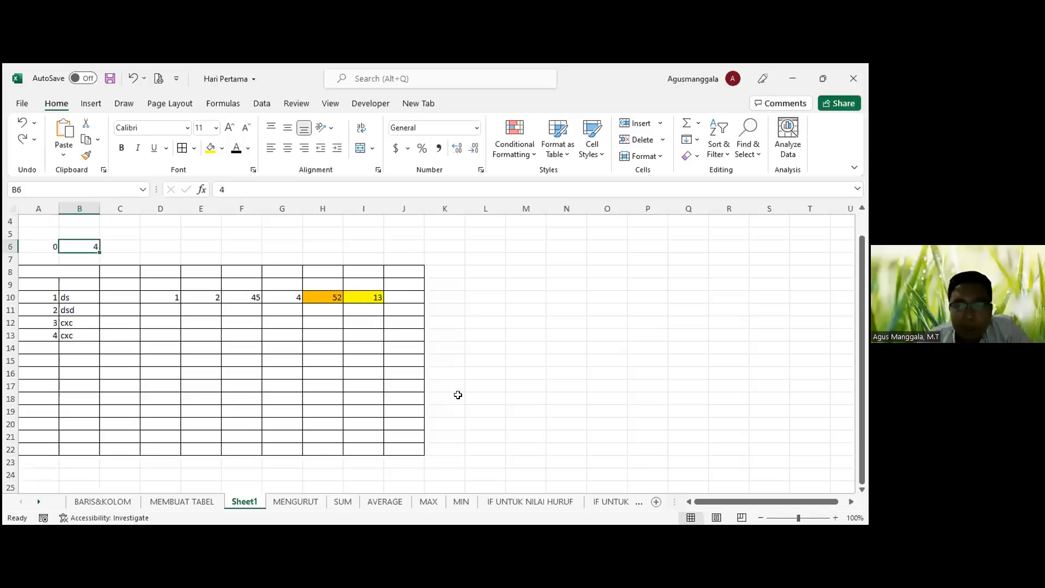
# Step: Open the IF UNTUK NILAI HURUF worksheet
pyautogui.hotkey('alt', 'Tab')
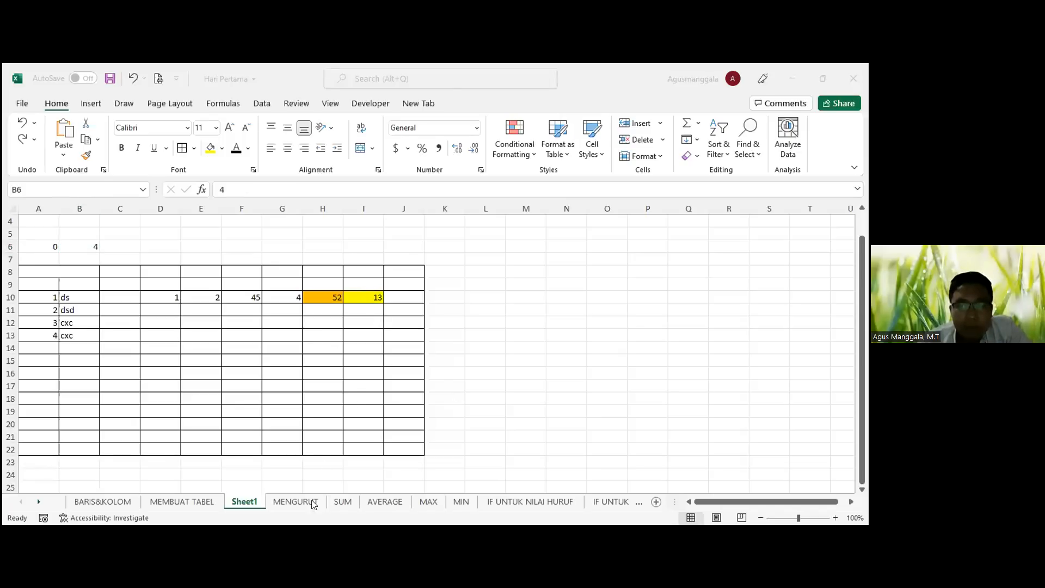
pyautogui.click(506, 505)
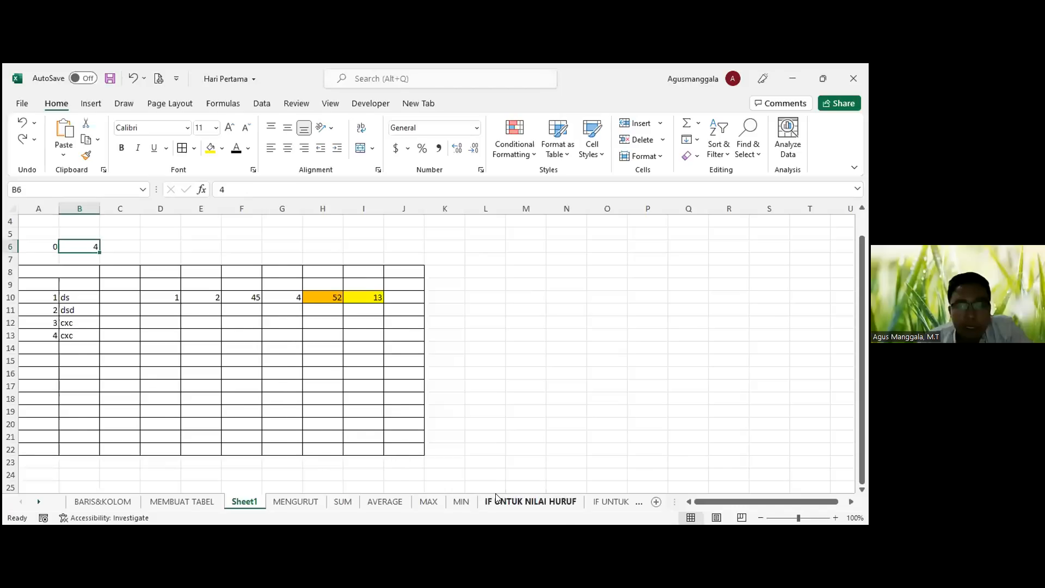
pyautogui.click(496, 500)
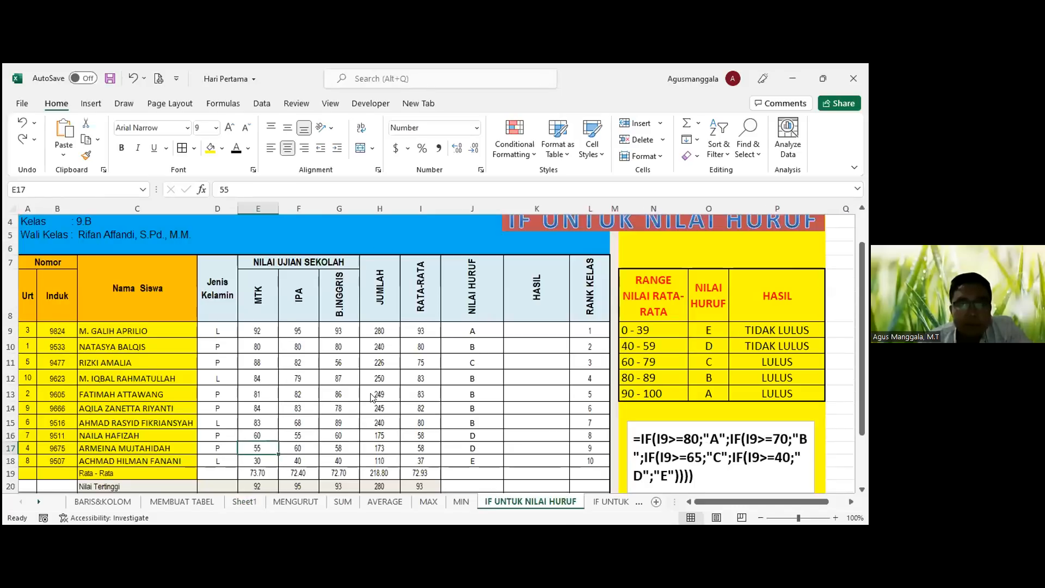
# Step: Look over the exam score table and examine the nested IF formula in the first NILAI HURUF cell, J9
pyautogui.hotkey('alt', 'Tab')
pyautogui.scroll(-1, 477, 354)
pyautogui.scroll(2, 477, 354)
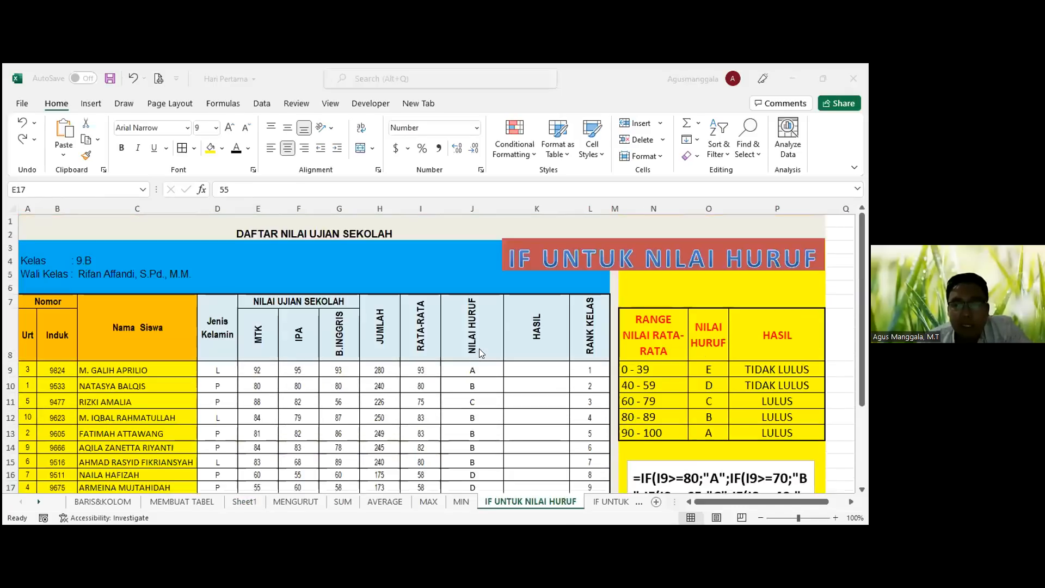
pyautogui.hotkey('alt', 'Tab')
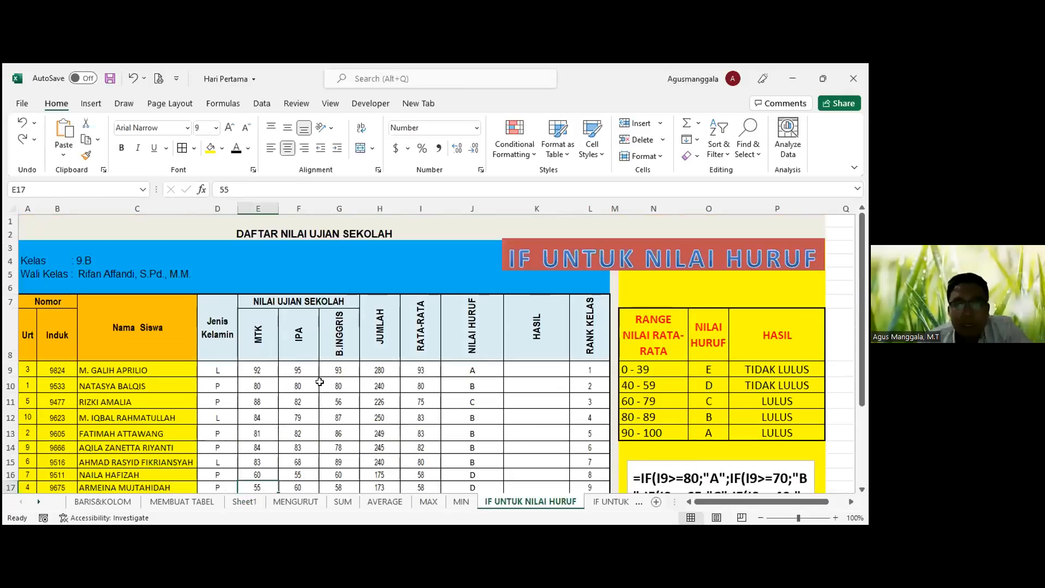
pyautogui.scroll(-2, 319, 387)
pyautogui.scroll(1, 505, 349)
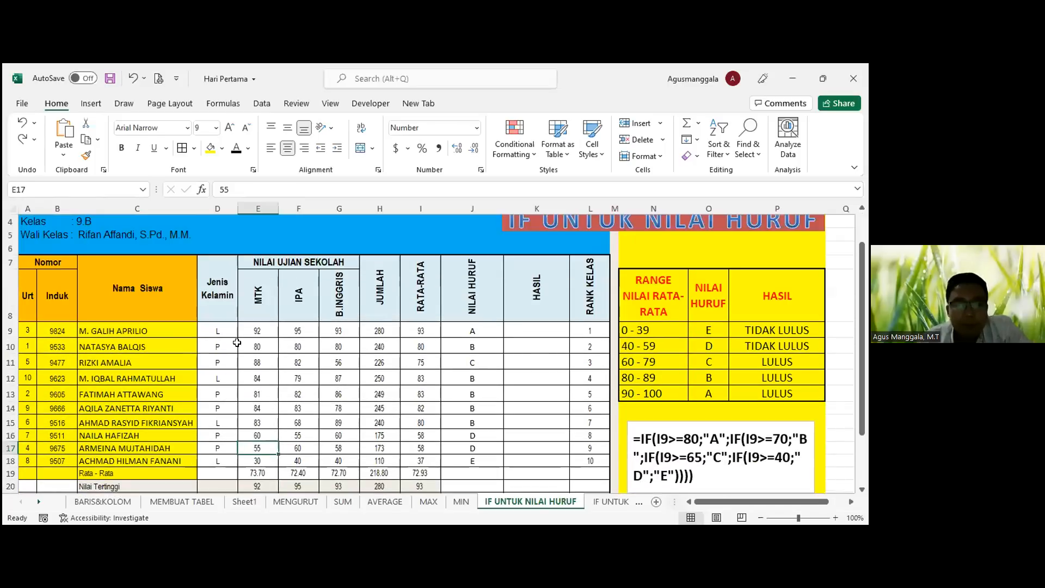
pyautogui.click(326, 326)
pyautogui.click(307, 327)
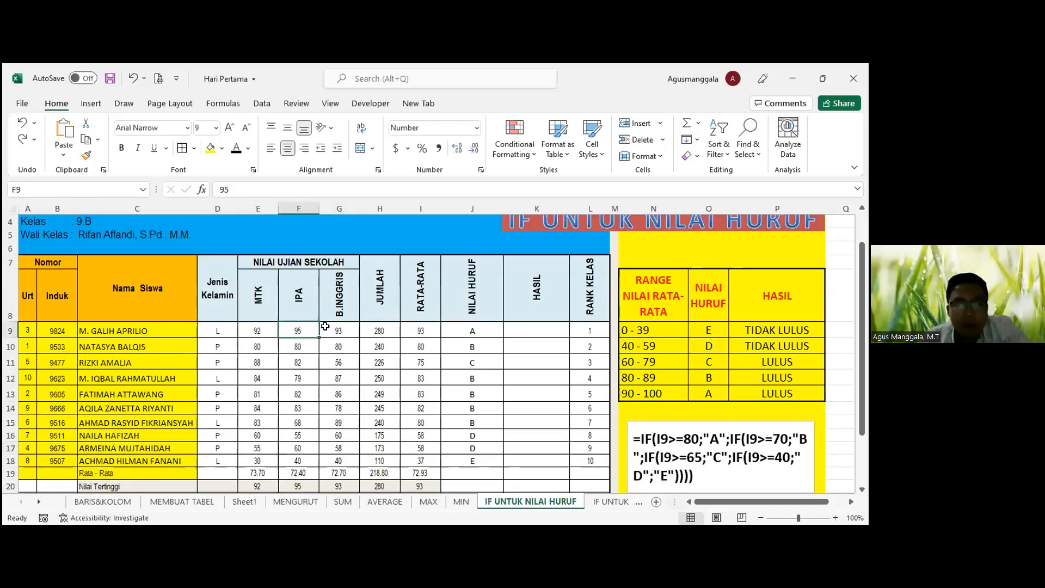
pyautogui.click(449, 325)
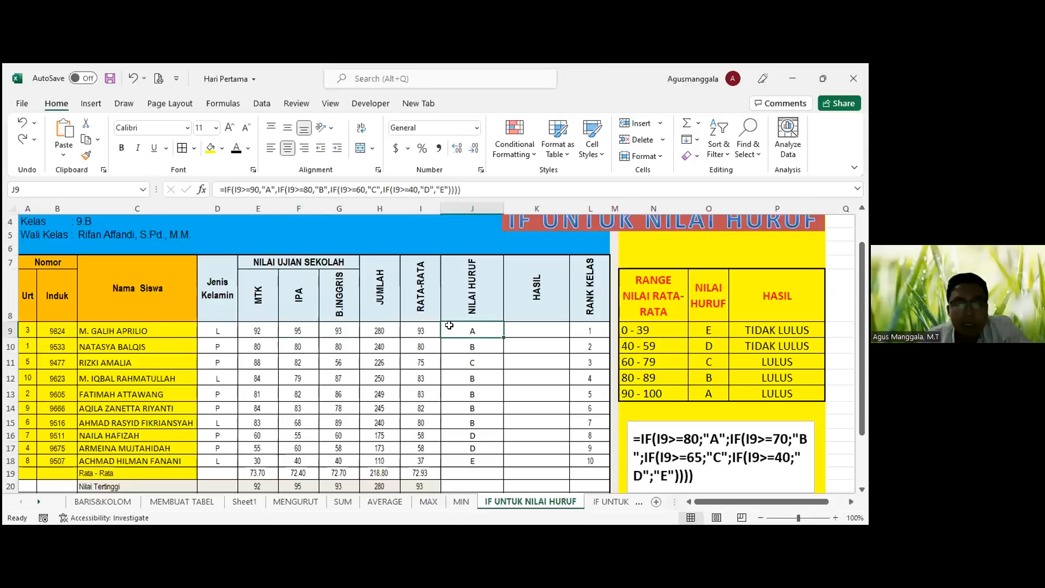
# Step: Review the exam scores in the first student rows and the nested IF formula in J9
pyautogui.moveTo(271, 327); pyautogui.dragTo(302, 360)
pyautogui.moveTo(361, 394); pyautogui.dragTo(363, 395)
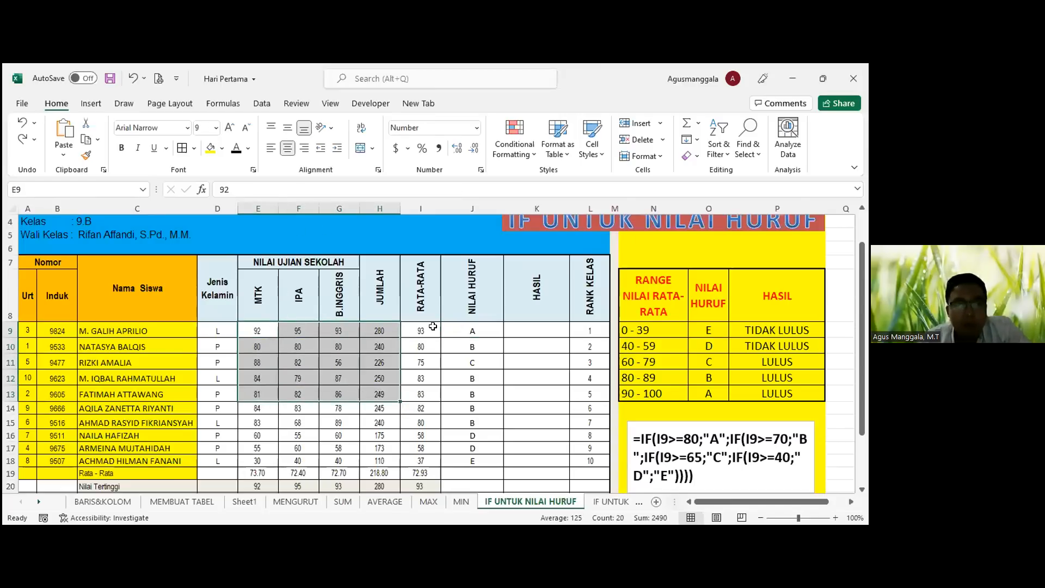
pyautogui.click(453, 330)
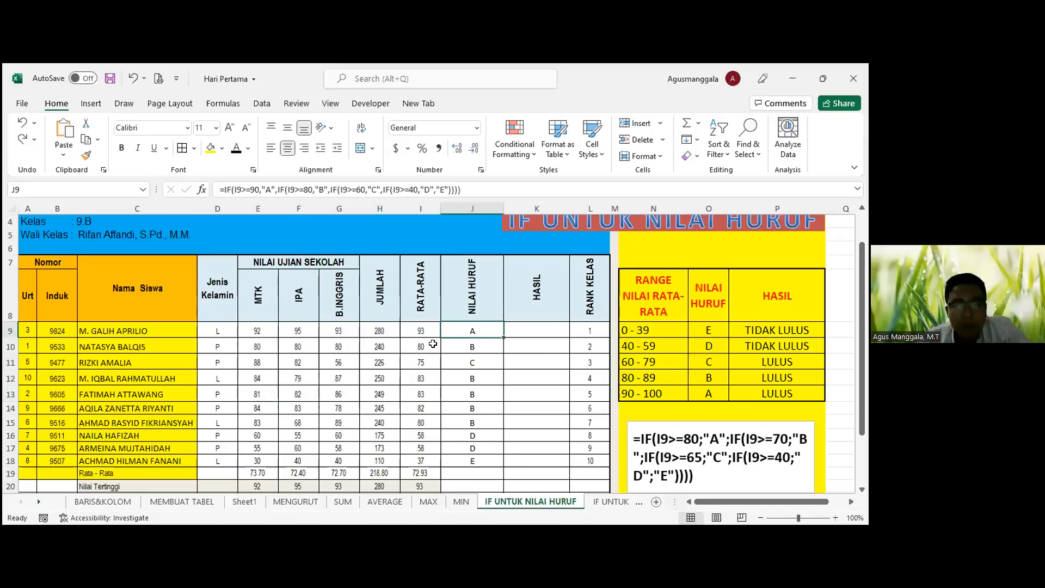
pyautogui.click(484, 187)
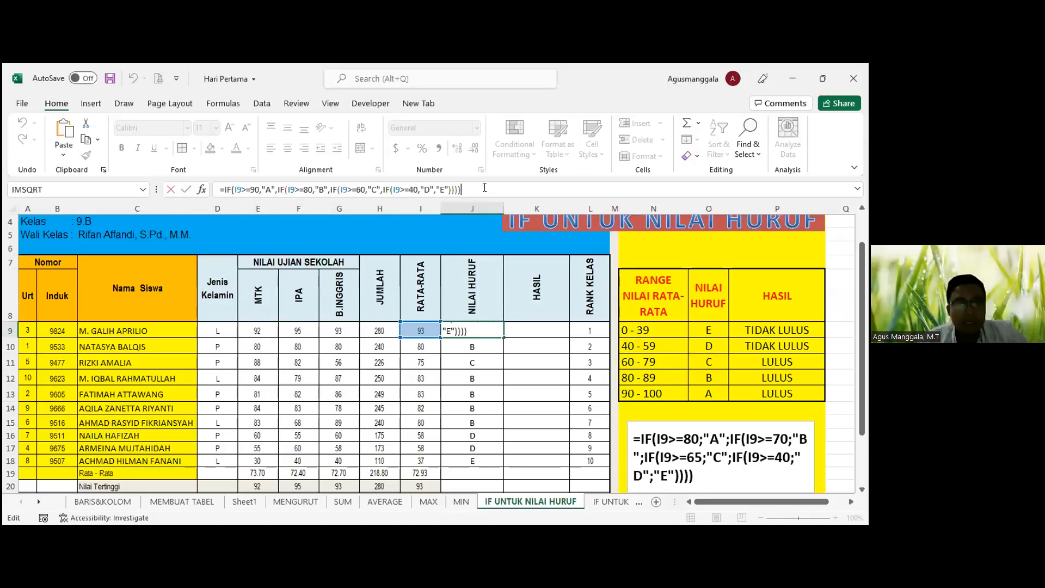
pyautogui.press('Return')
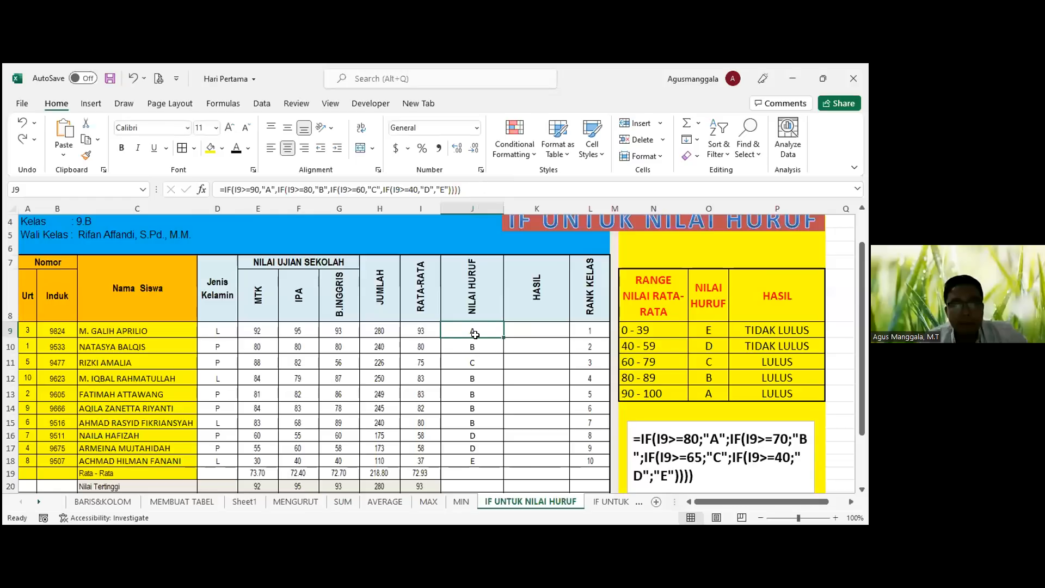
# Step: Try replacing the comma after "A" in J9's formula with a semicolon, and restore the comma
pyautogui.click(232, 187)
pyautogui.click(217, 187)
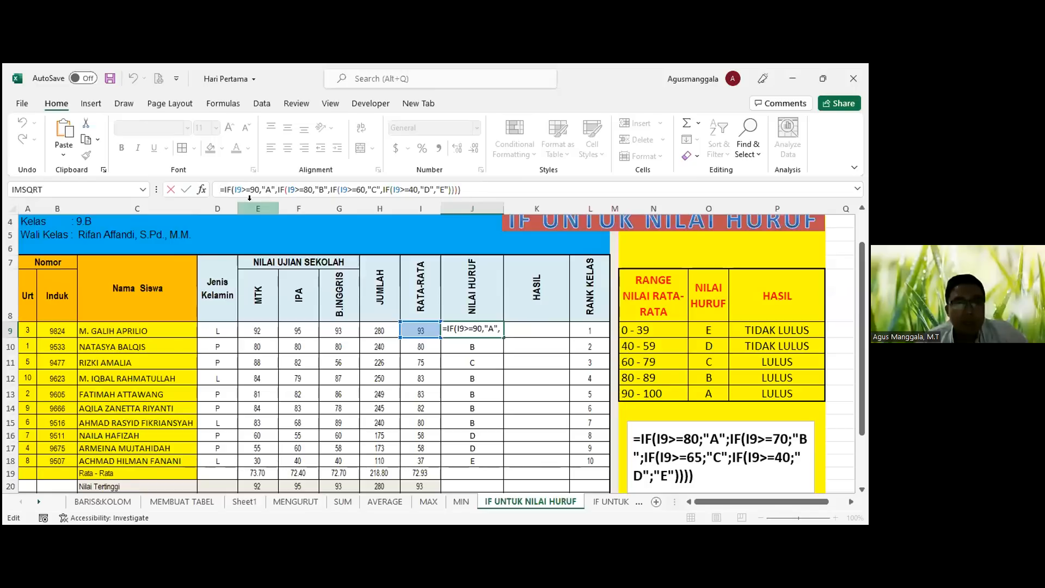
pyautogui.click(277, 190)
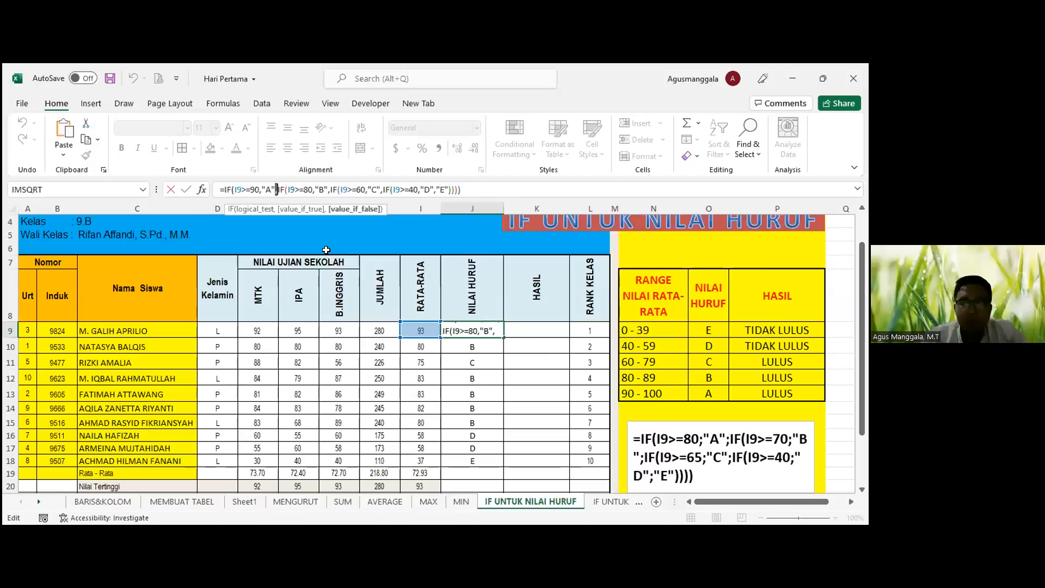
pyautogui.press('BackSpace')
pyautogui.write(';')
pyautogui.press('BackSpace')
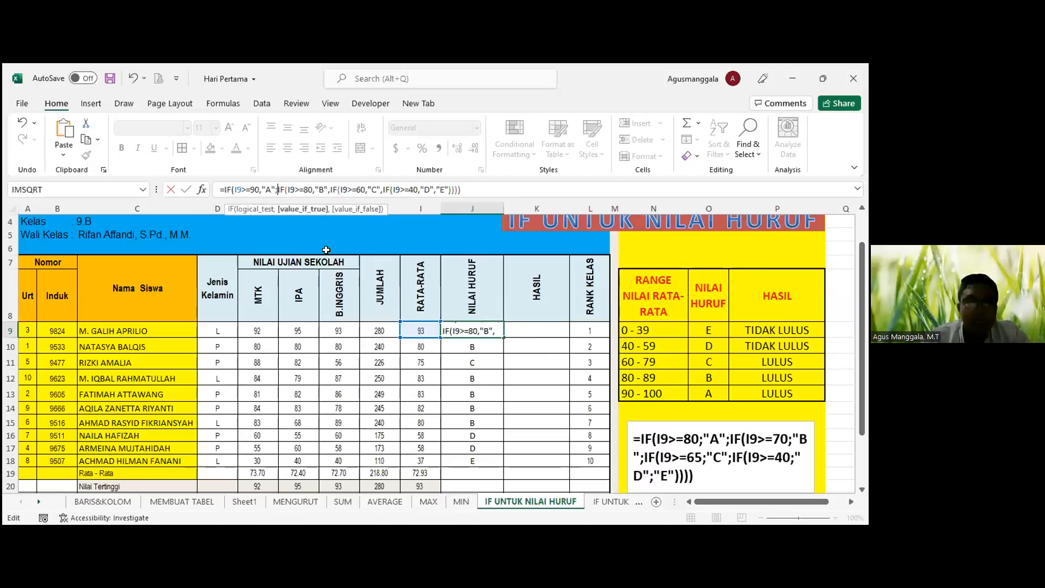
pyautogui.press('BackSpace')
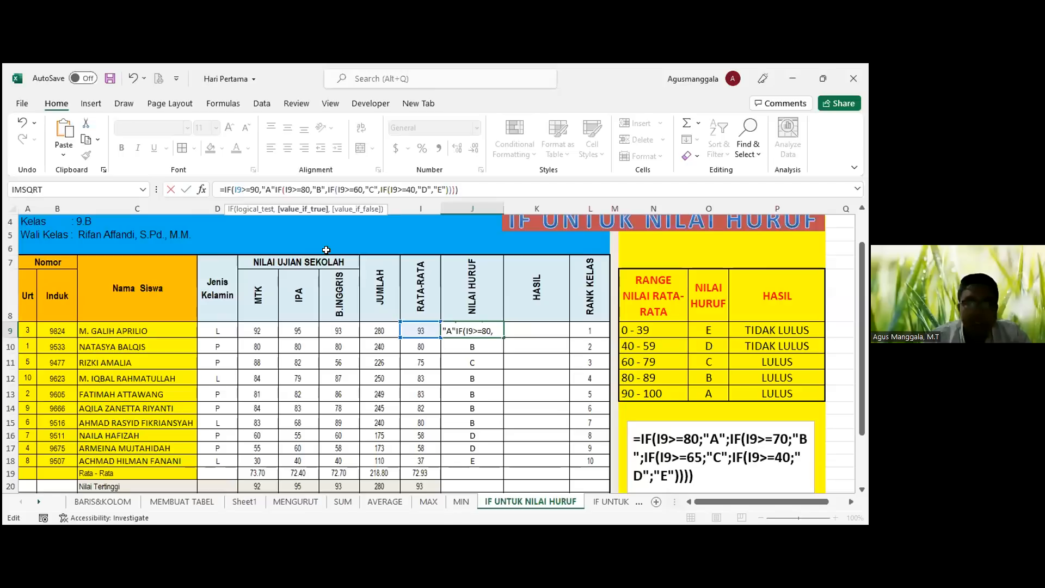
pyautogui.write(',')
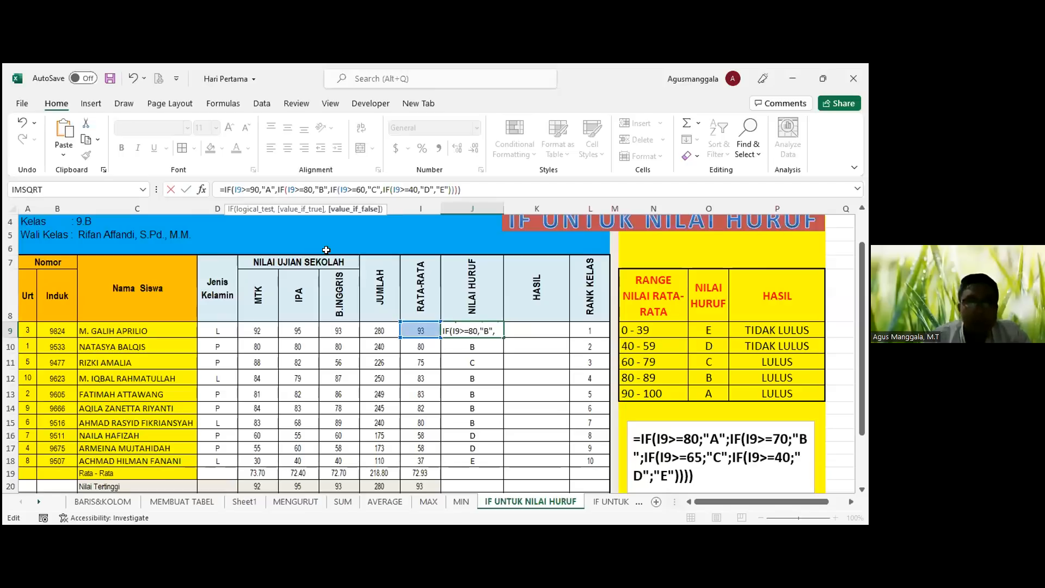
pyautogui.press('BackSpace')
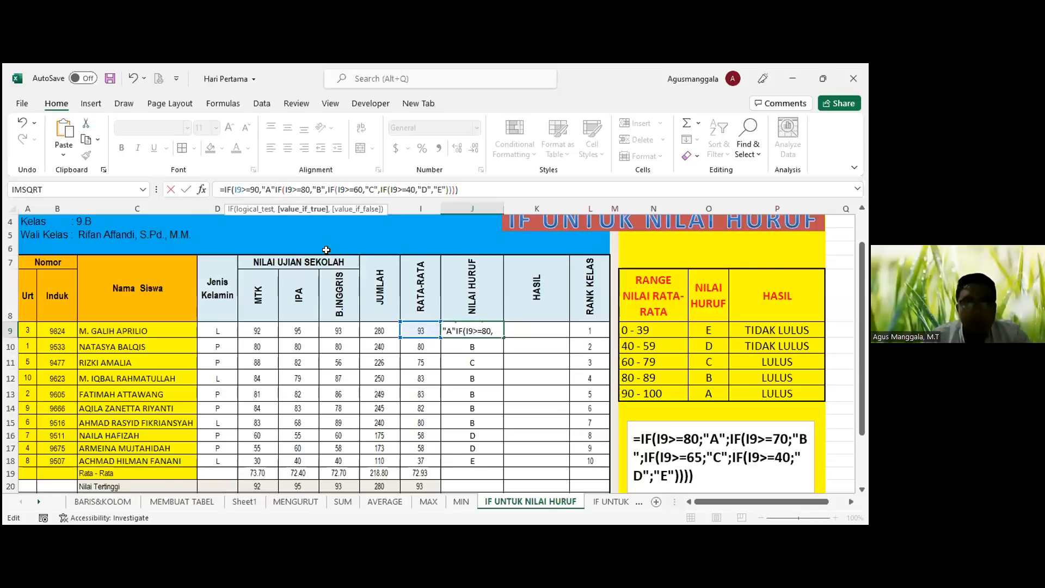
pyautogui.write(',')
pyautogui.press('Return')
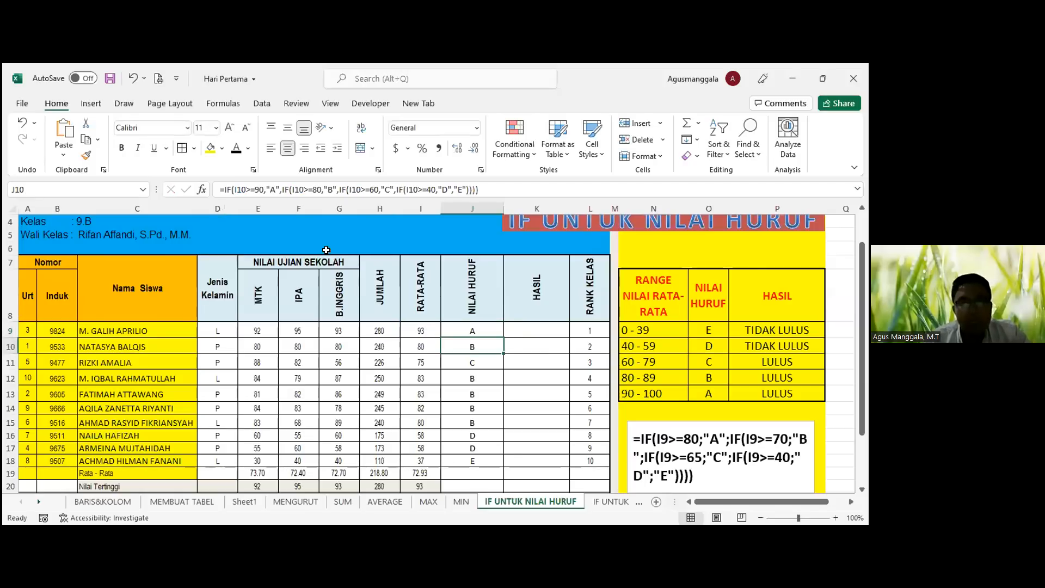
# Step: Inspect the argument separator between "A" and the second IF in J9's formula
pyautogui.click(463, 326)
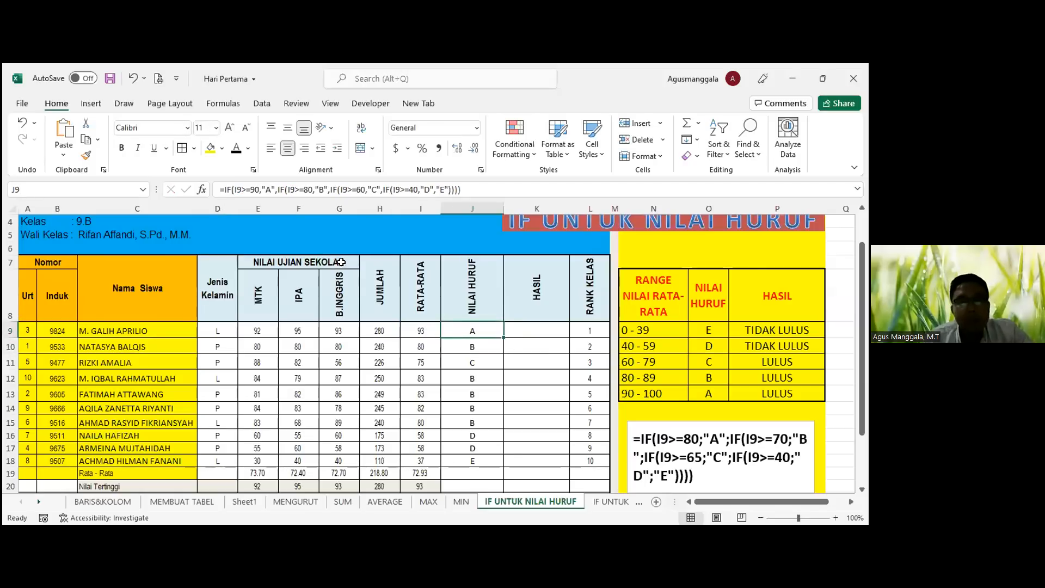
pyautogui.click(275, 189)
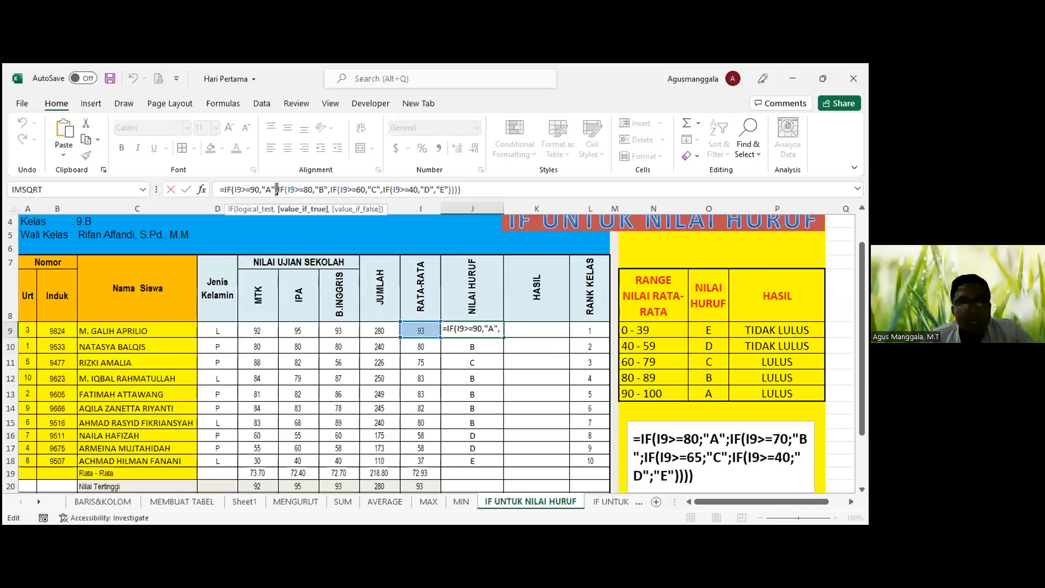
pyautogui.press('Right')
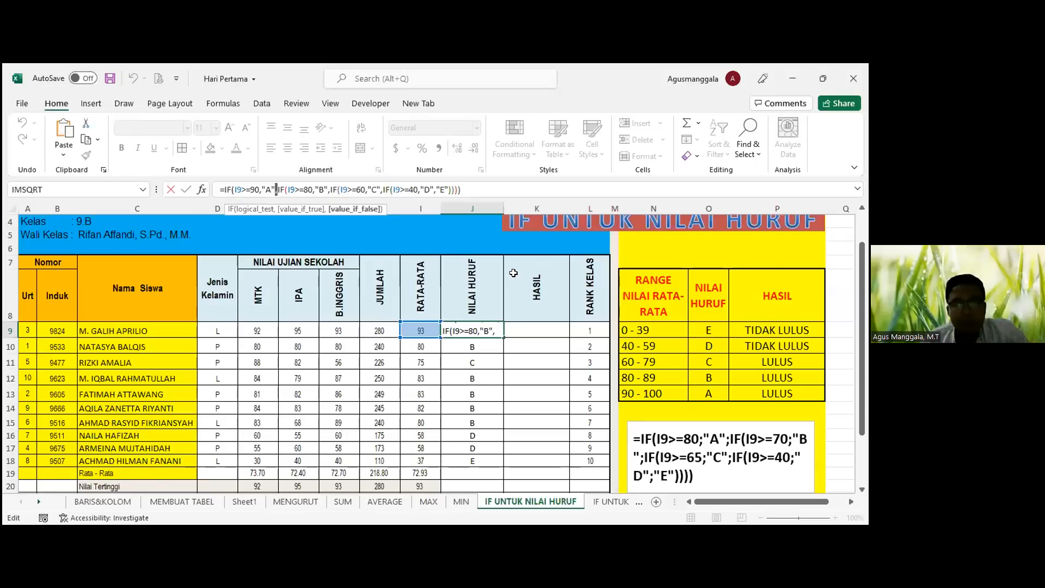
pyautogui.hotkey('ctrl', 'Return')
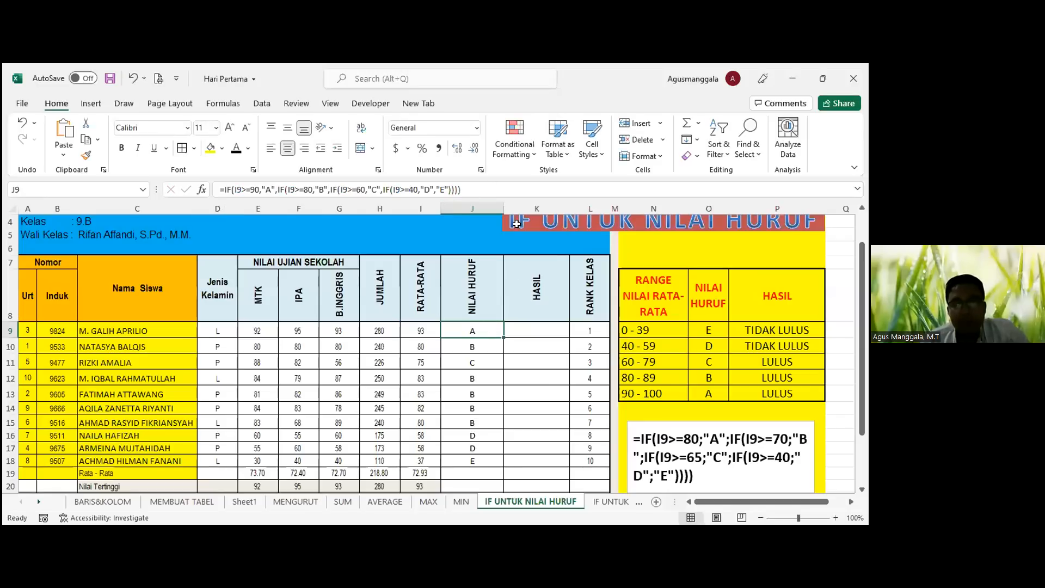
# Step: Move the sample formula text box over the score table's header rows and widen it to fit the formula on one line
pyautogui.click(658, 457)
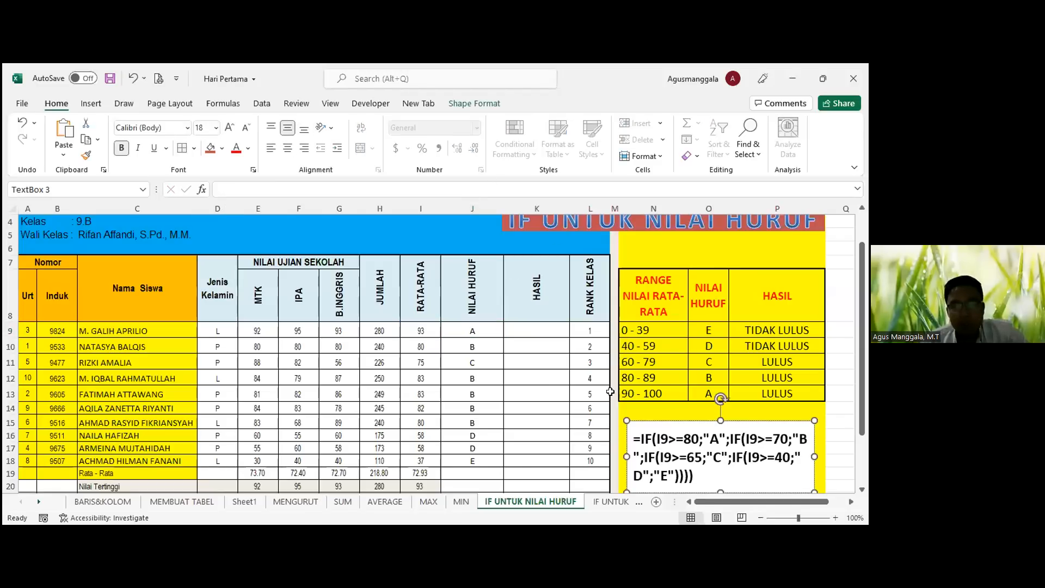
pyautogui.moveTo(687, 418); pyautogui.dragTo(80, 247)
pyautogui.moveTo(205, 284); pyautogui.dragTo(465, 279)
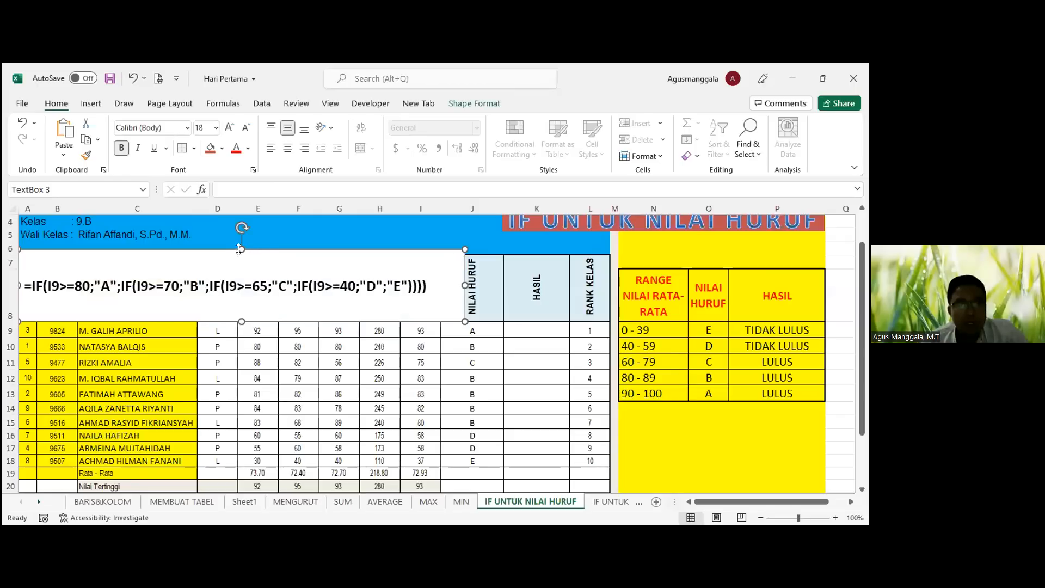
pyautogui.moveTo(240, 249); pyautogui.dragTo(240, 251)
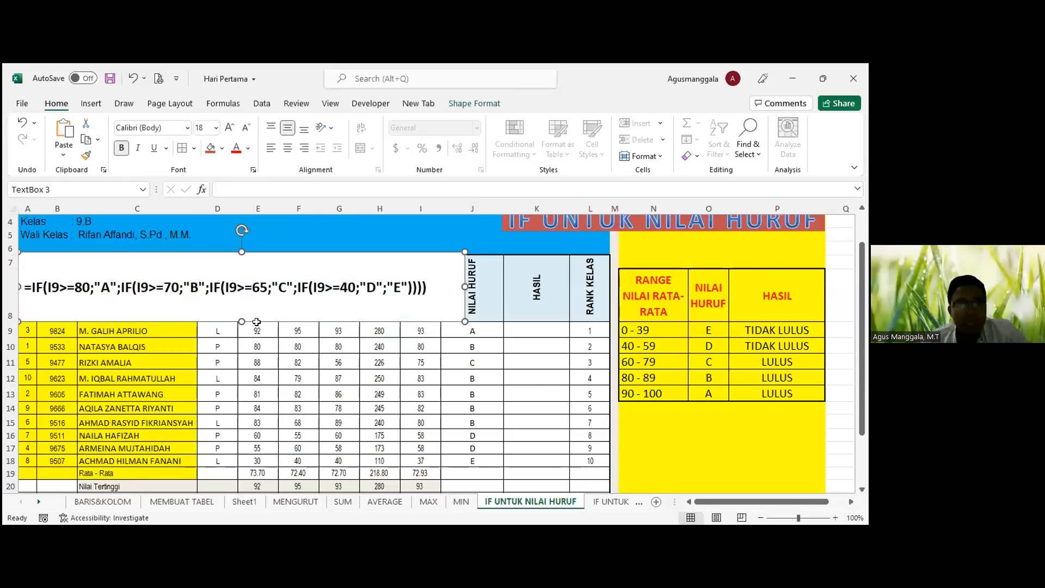
# Step: Compare J9's nested IF formula with the sample formula in the text box, and view the average formula in I9
pyautogui.click(482, 330)
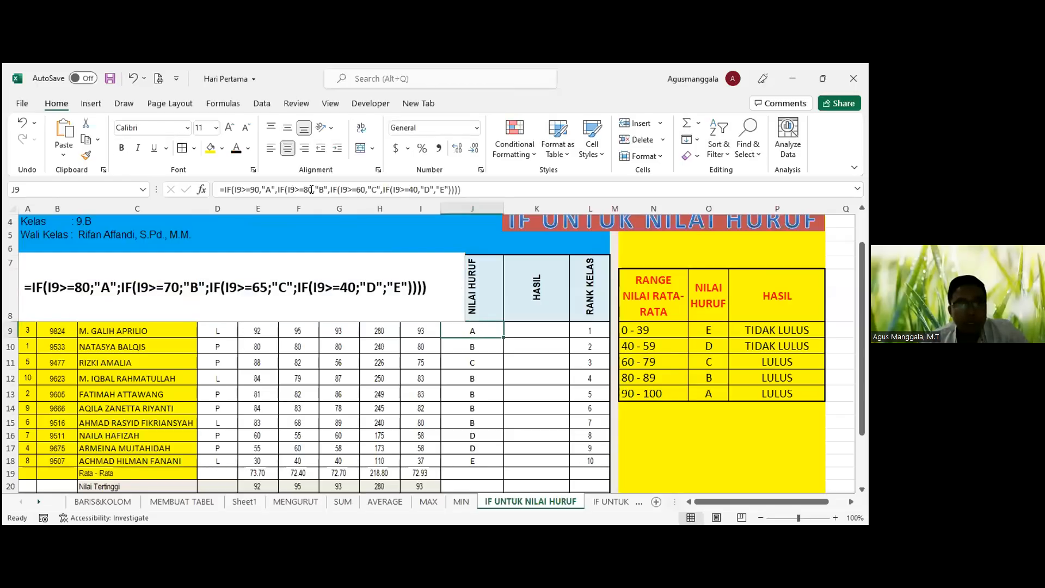
pyautogui.click(310, 190)
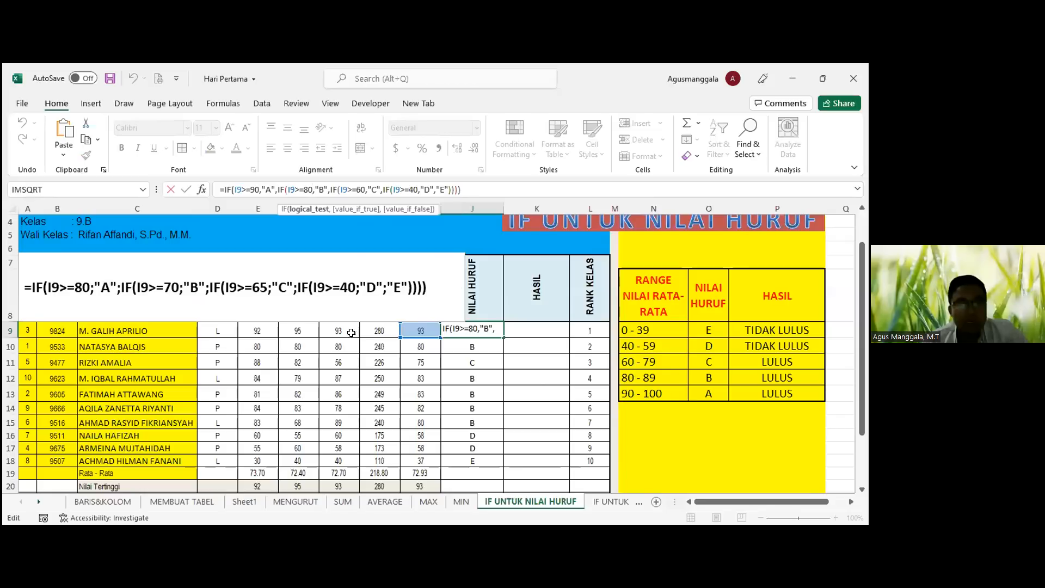
pyautogui.click(460, 265)
pyautogui.moveTo(462, 265)
pyautogui.mouseDown()
pyautogui.moveTo(496, 265)
pyautogui.moveTo(461, 261)
pyautogui.mouseUp()
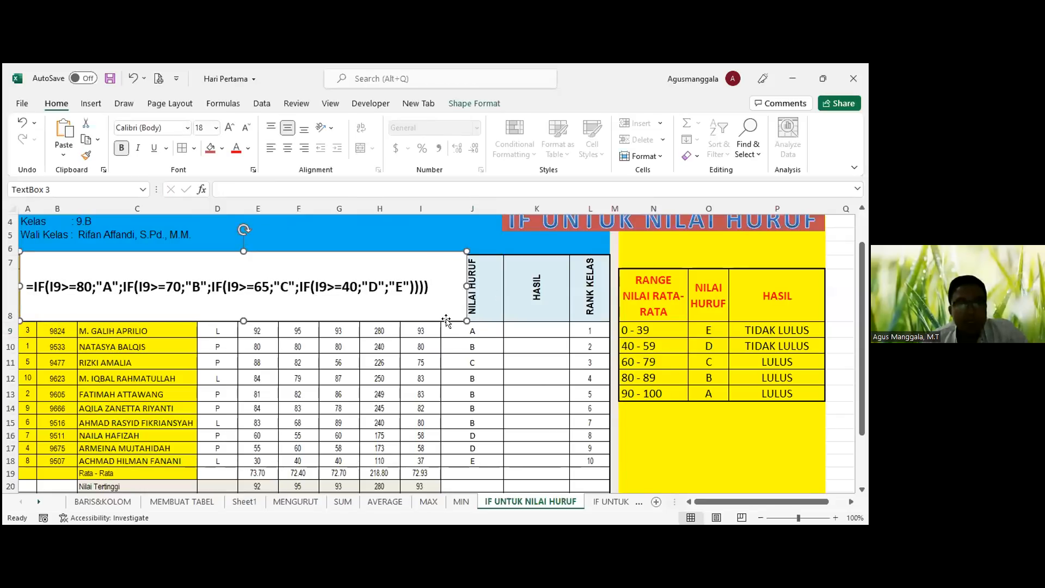
pyautogui.click(433, 333)
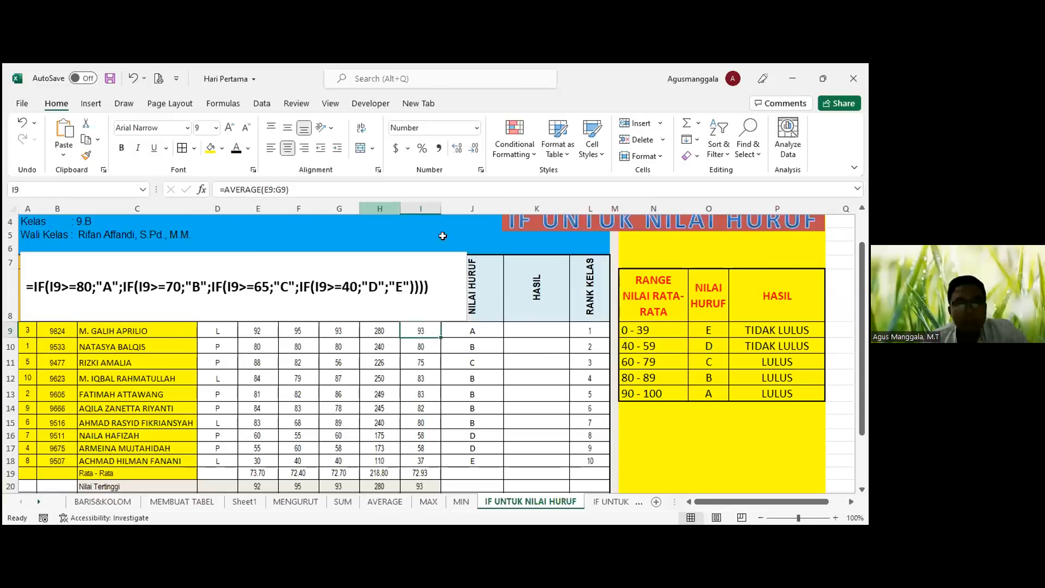
pyautogui.click(477, 332)
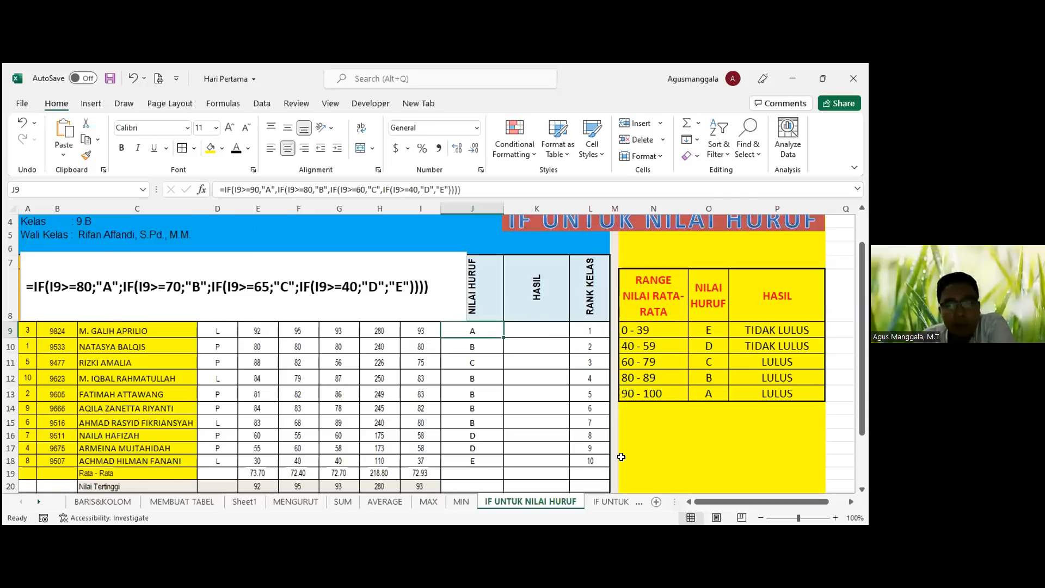
pyautogui.hotkey('alt', 'Tab')
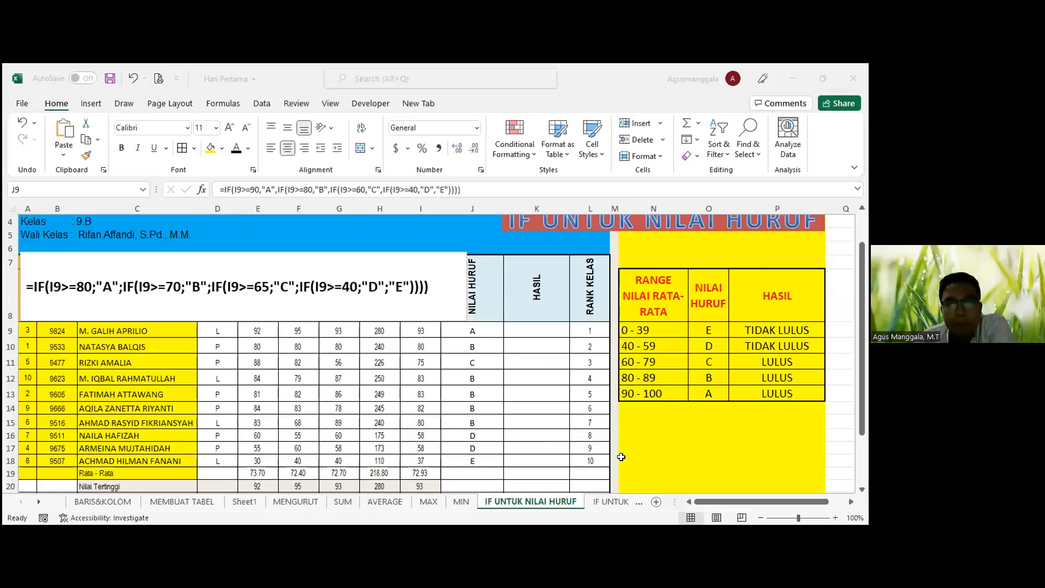
pyautogui.click(470, 325)
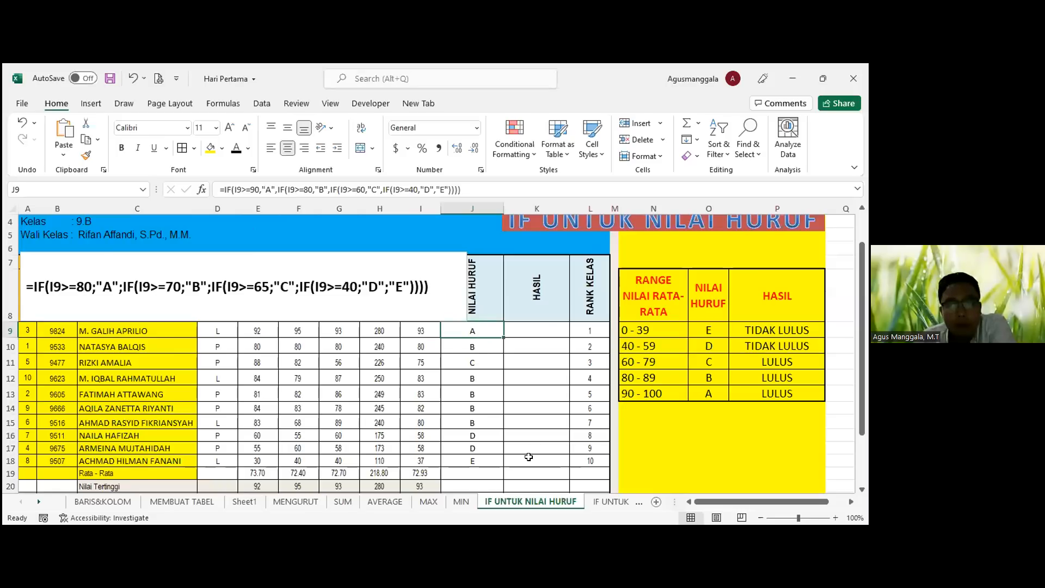
# Step: Examine the semicolon separators and nested conditions in the sample formula text box against the formula in J9
pyautogui.click(377, 292)
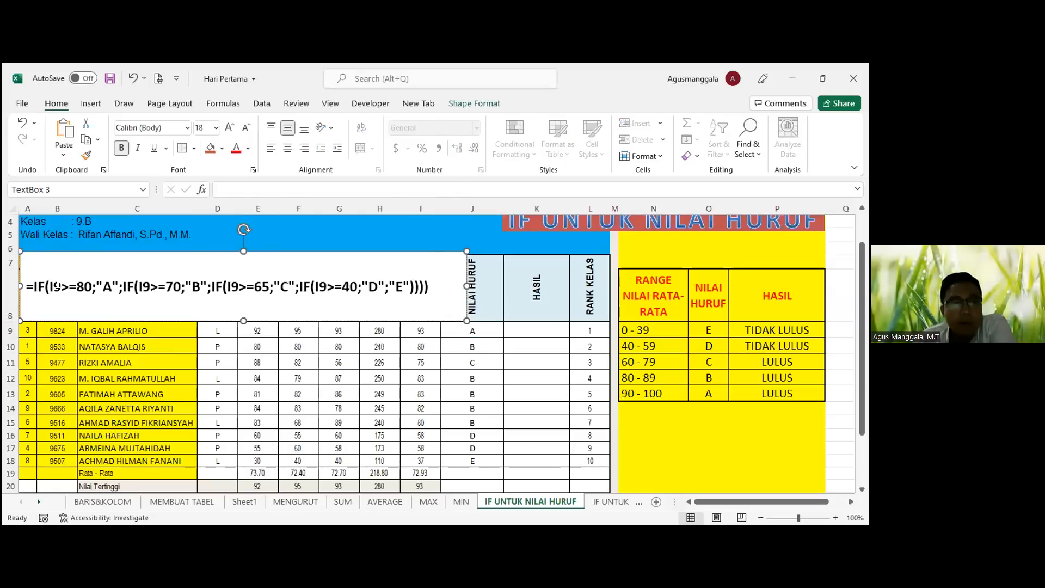
pyautogui.moveTo(92, 287); pyautogui.dragTo(97, 288)
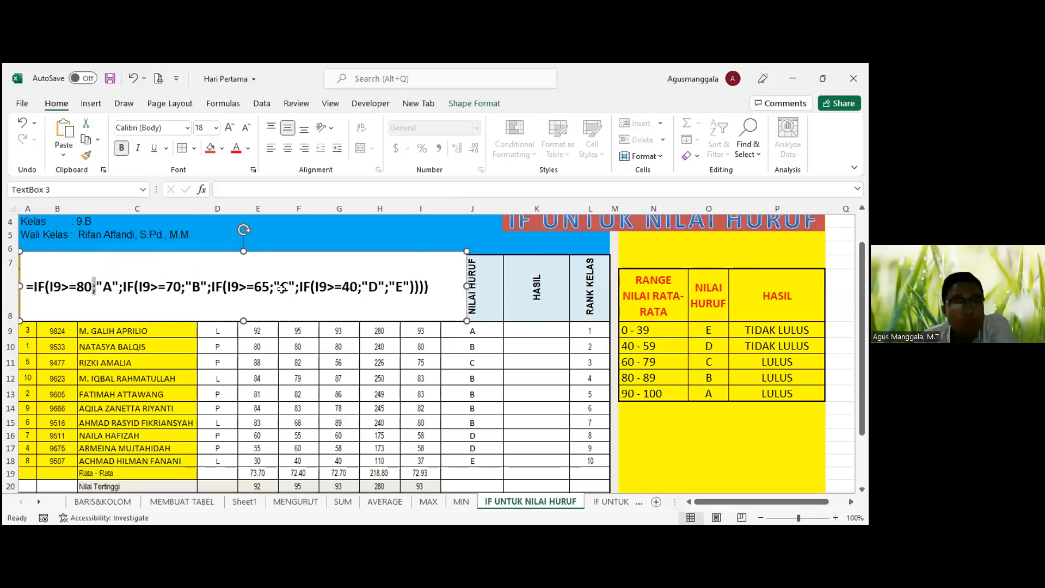
pyautogui.click(438, 341)
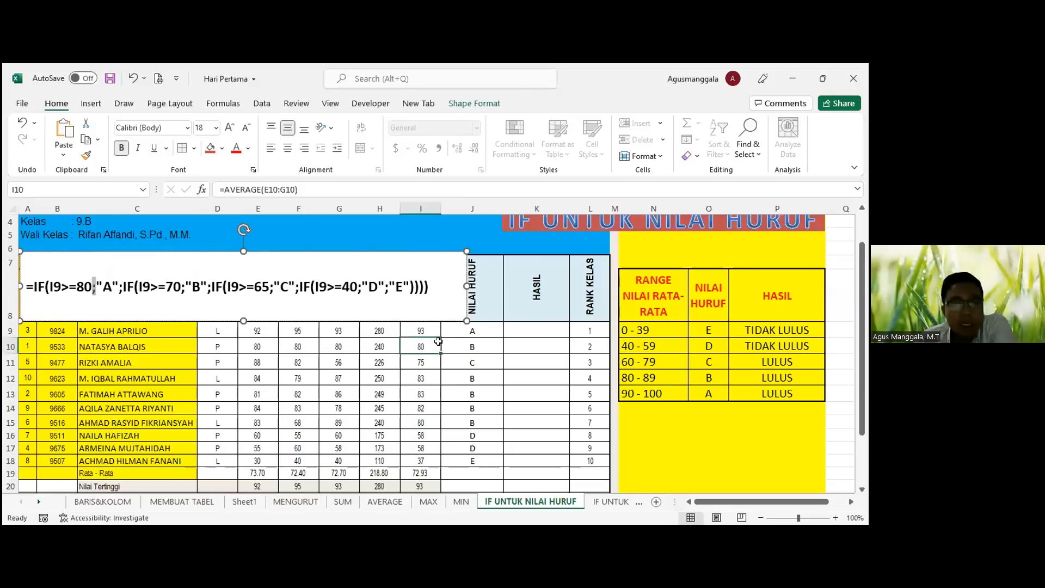
pyautogui.click(484, 333)
pyautogui.scroll(-1, 484, 334)
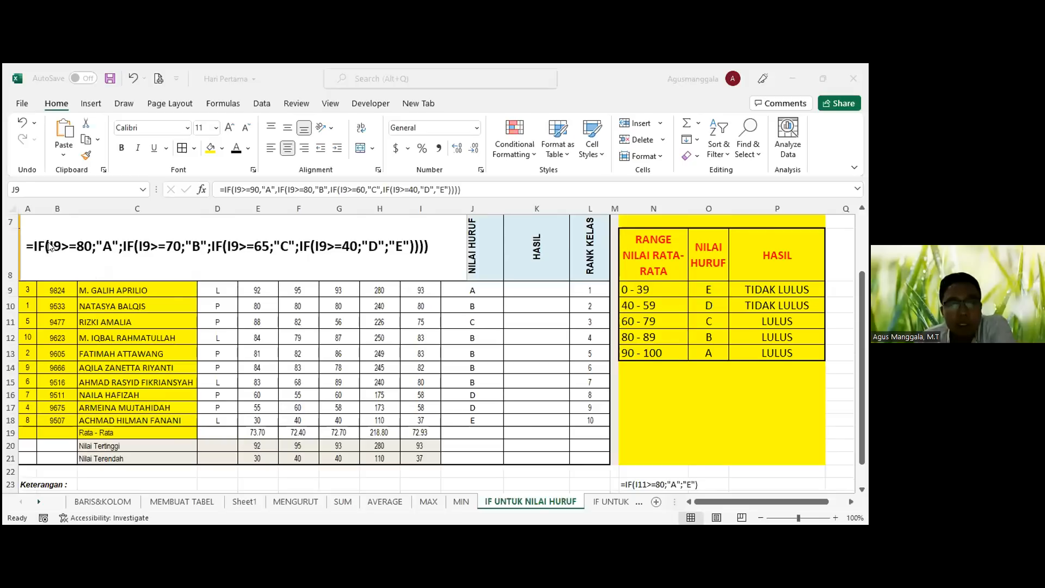
pyautogui.click(389, 256)
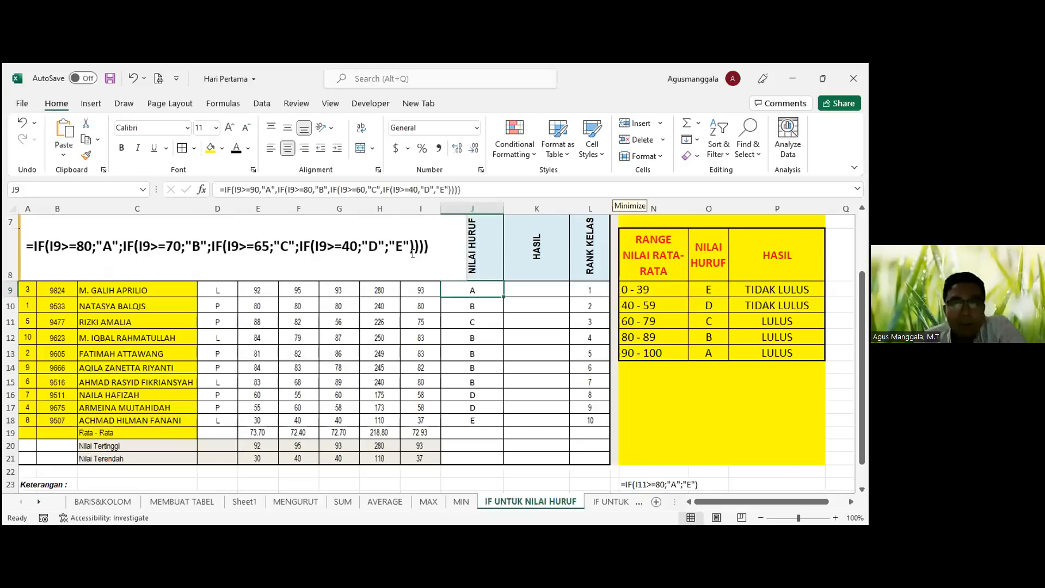
pyautogui.hotkey('alt', 'Tab')
pyautogui.hotkey('alt', 'Tab')
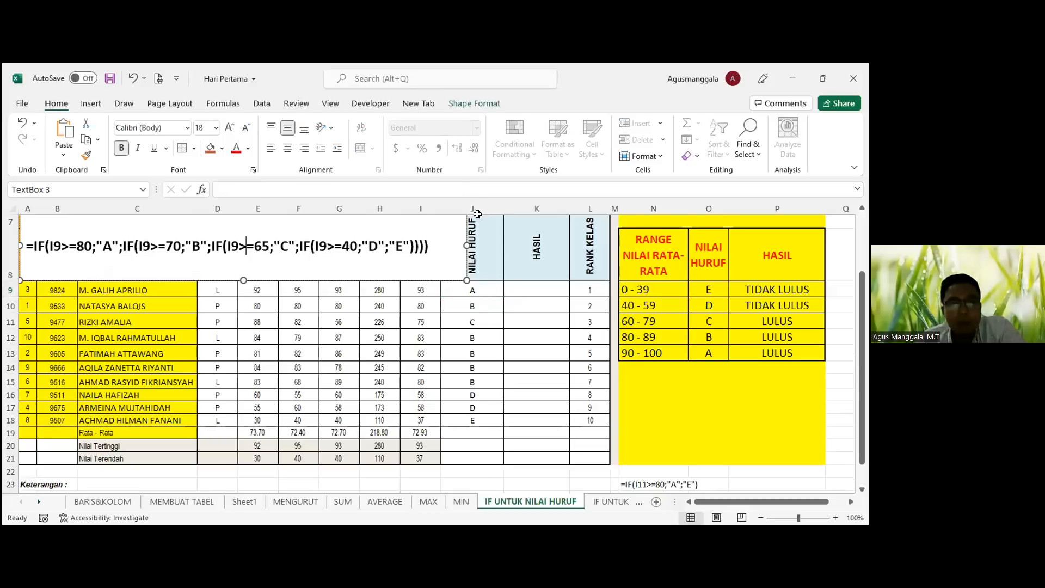
pyautogui.click(479, 185)
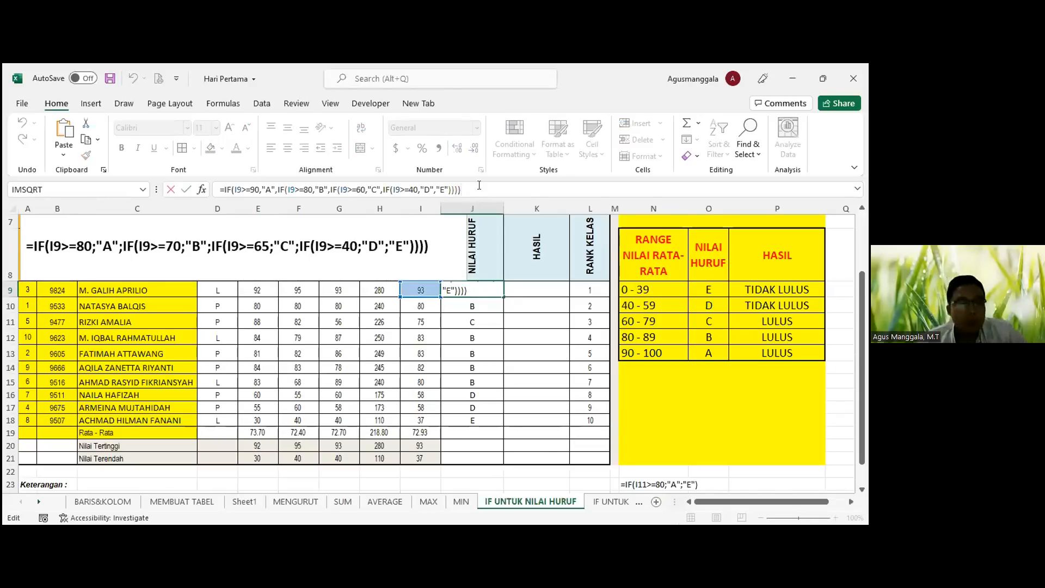
pyautogui.press('Escape')
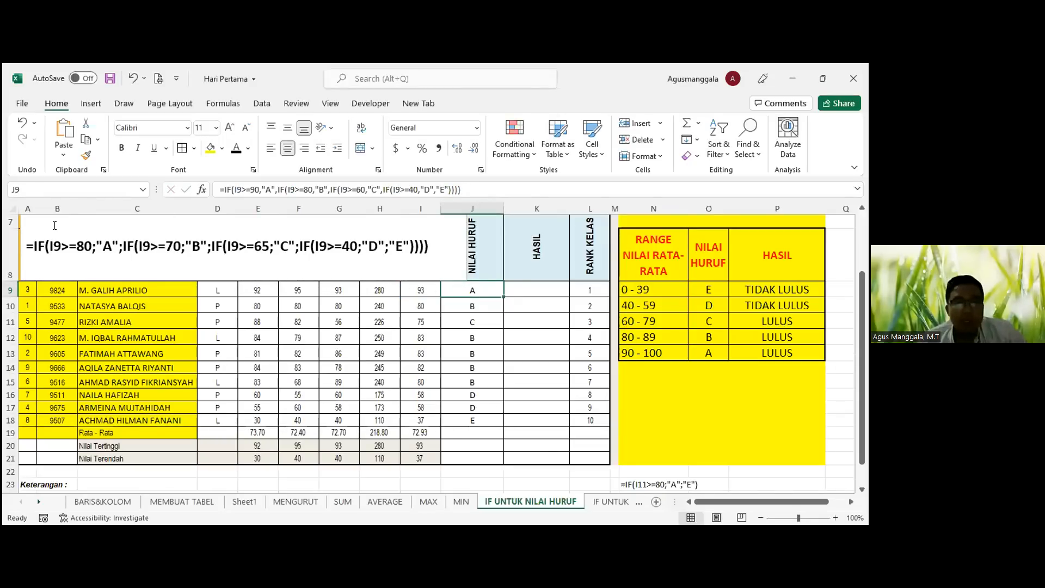
# Step: Move the sample formula text box below the grade range table and select the first NILAI HURUF cell, J9
pyautogui.click(30, 242)
pyautogui.moveTo(510, 400); pyautogui.dragTo(667, 451)
pyautogui.click(468, 303)
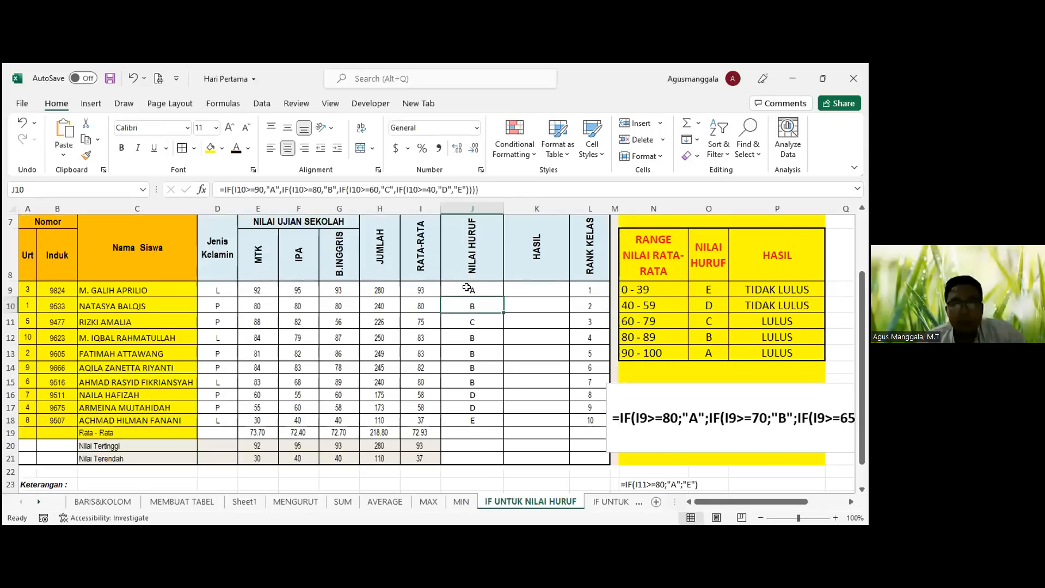
pyautogui.click(466, 287)
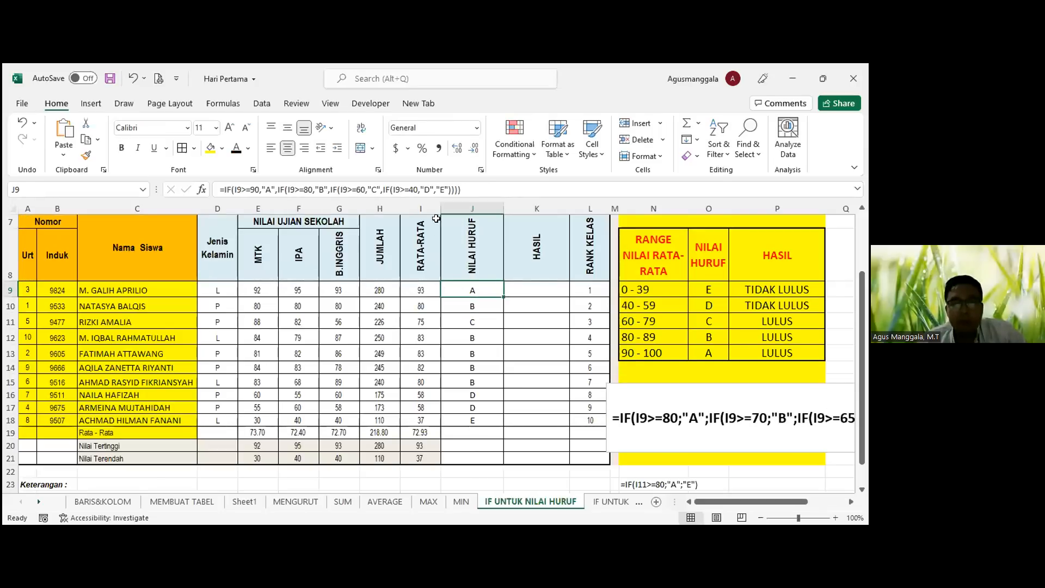
# Step: Review the average formula in I9 and trace how J9's nested IF formula refers to that cell
pyautogui.click(421, 285)
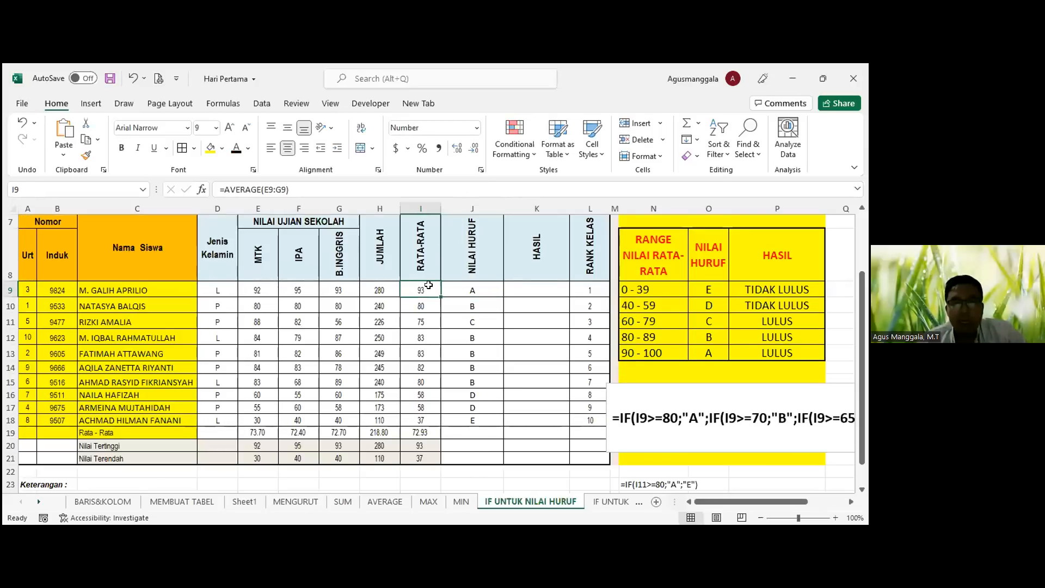
pyautogui.press('F2')
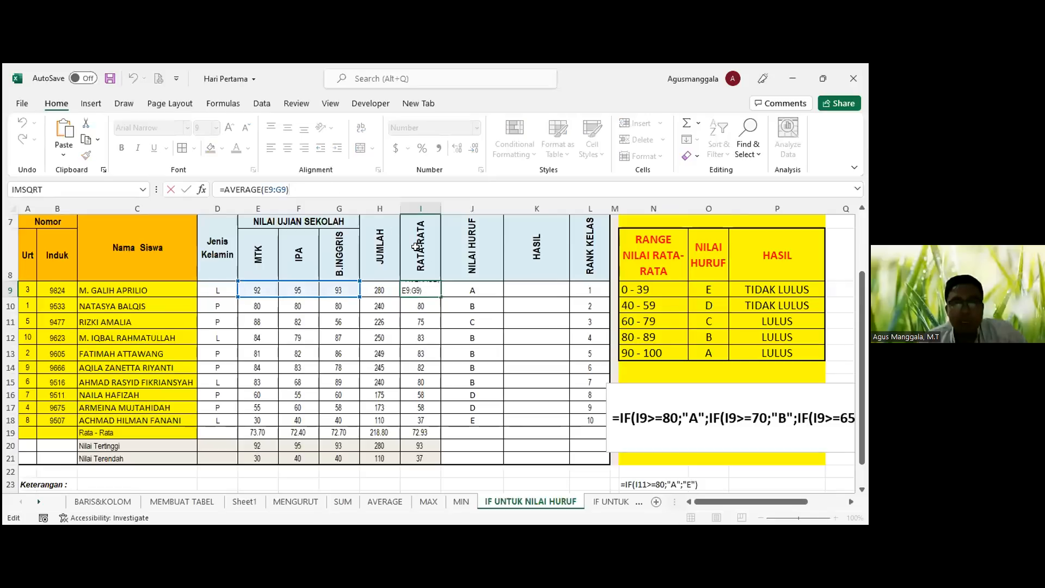
pyautogui.click(478, 292)
pyautogui.click(481, 191)
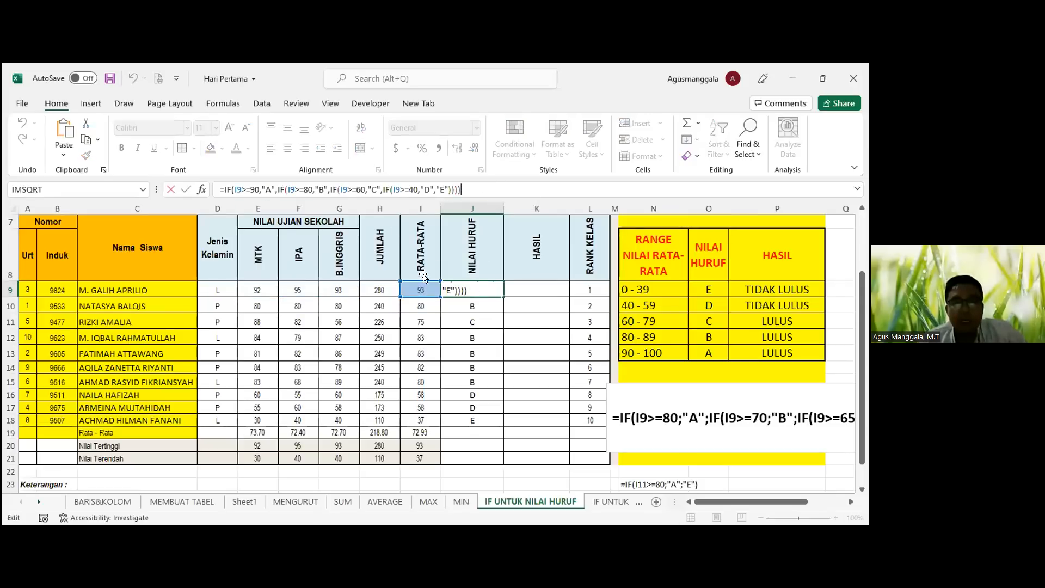
pyautogui.click(447, 294)
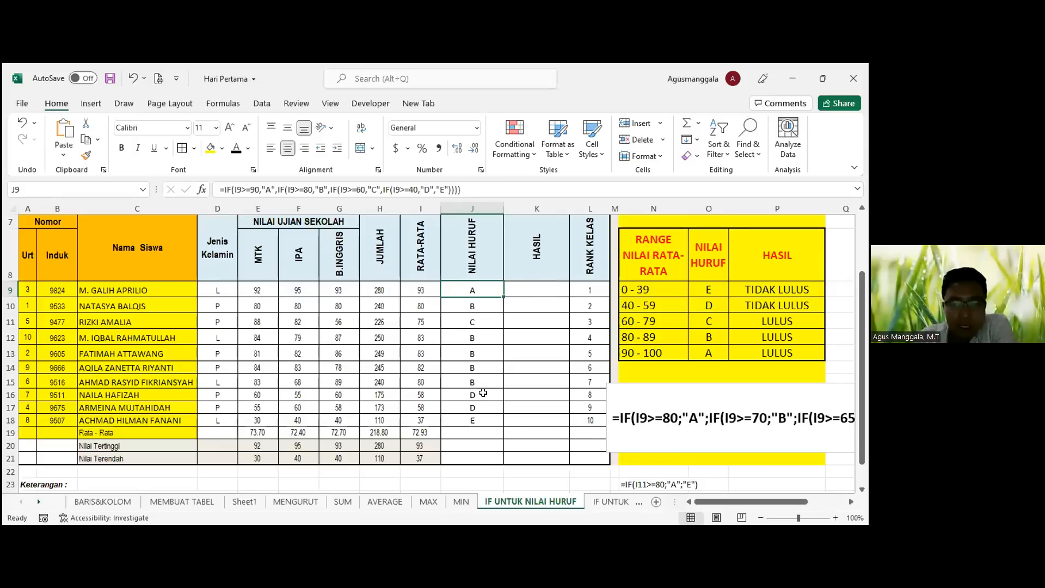
pyautogui.click(221, 409)
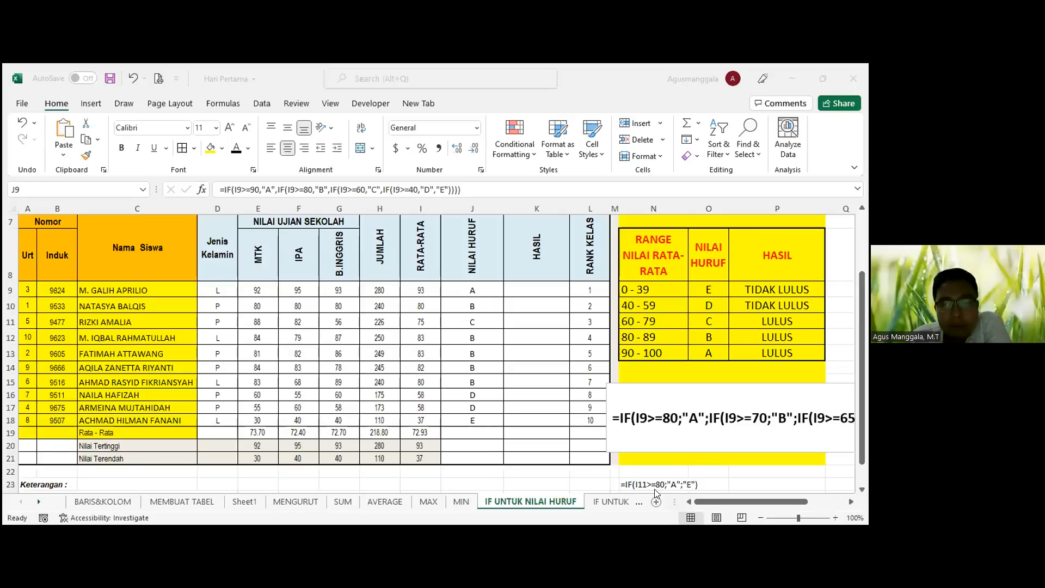
# Step: Switch to the IF UNTUK HASIL sheet and show the nested IF formula in the first NILAI HURUF cell, J9
pyautogui.click(595, 502)
pyautogui.click(595, 502)
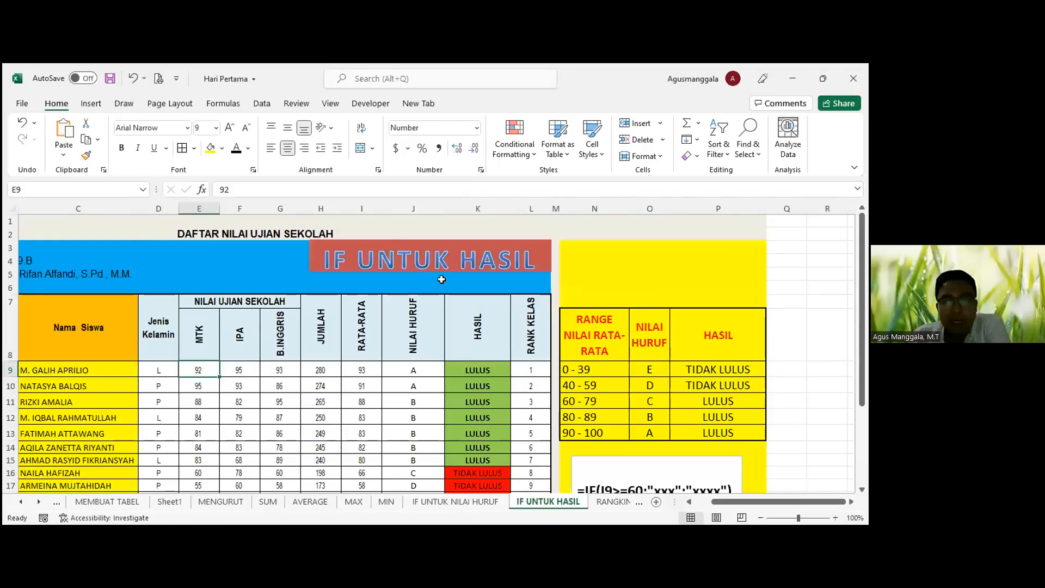
pyautogui.scroll(-2, 441, 279)
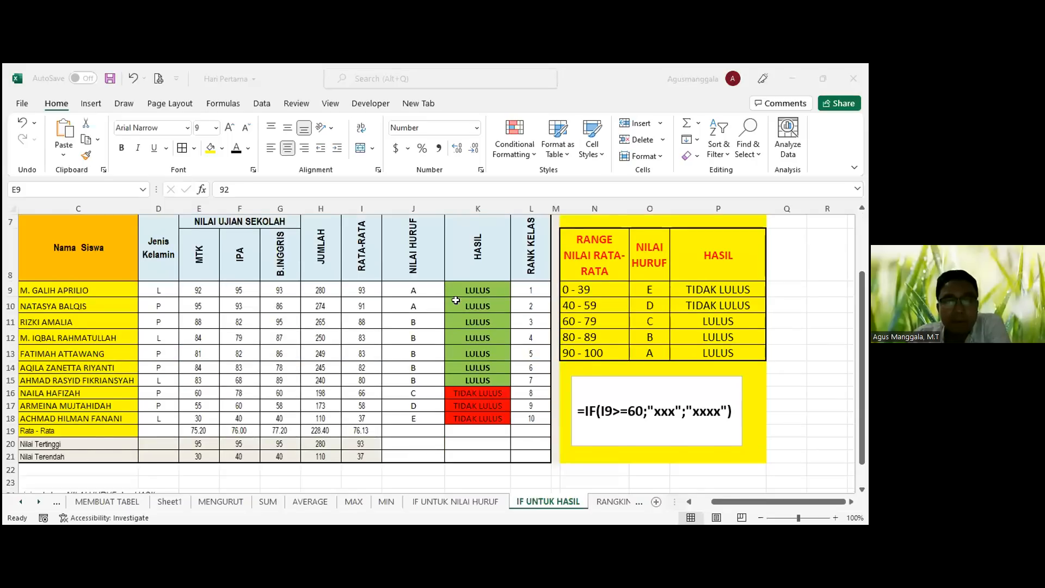
pyautogui.scroll(1, 455, 299)
pyautogui.click(425, 327)
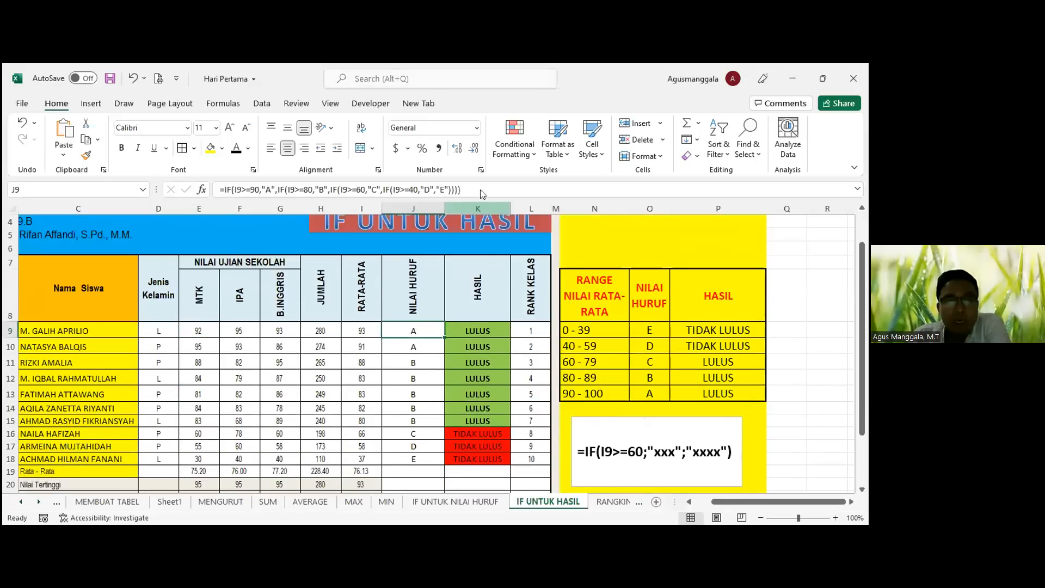
pyautogui.click(478, 189)
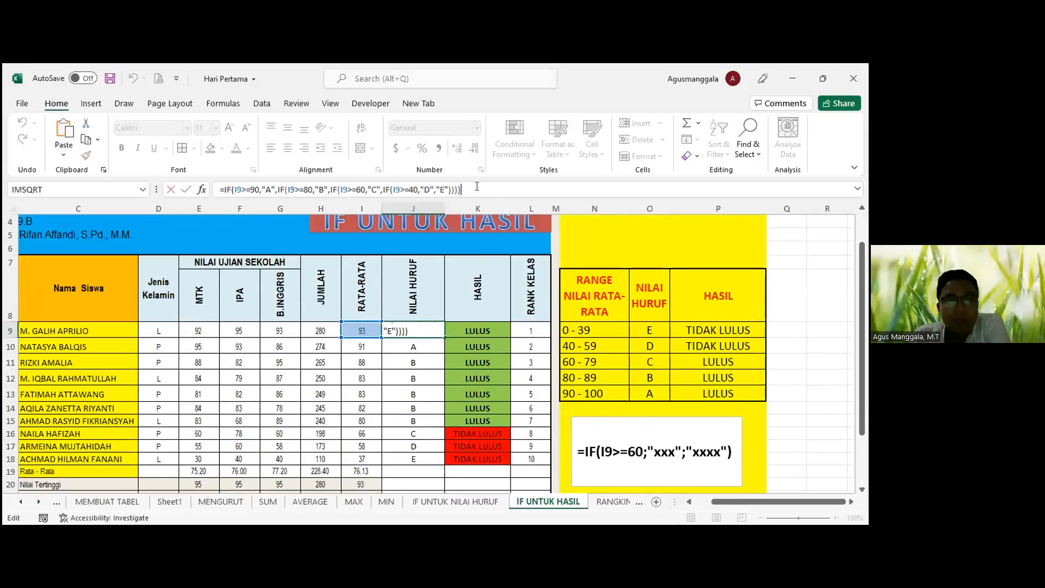
# Step: Check which scores the RATA-RATA formula in I9 uses, look at the JUMLAH cell H9, and return to J9
pyautogui.click(371, 357)
pyautogui.click(364, 331)
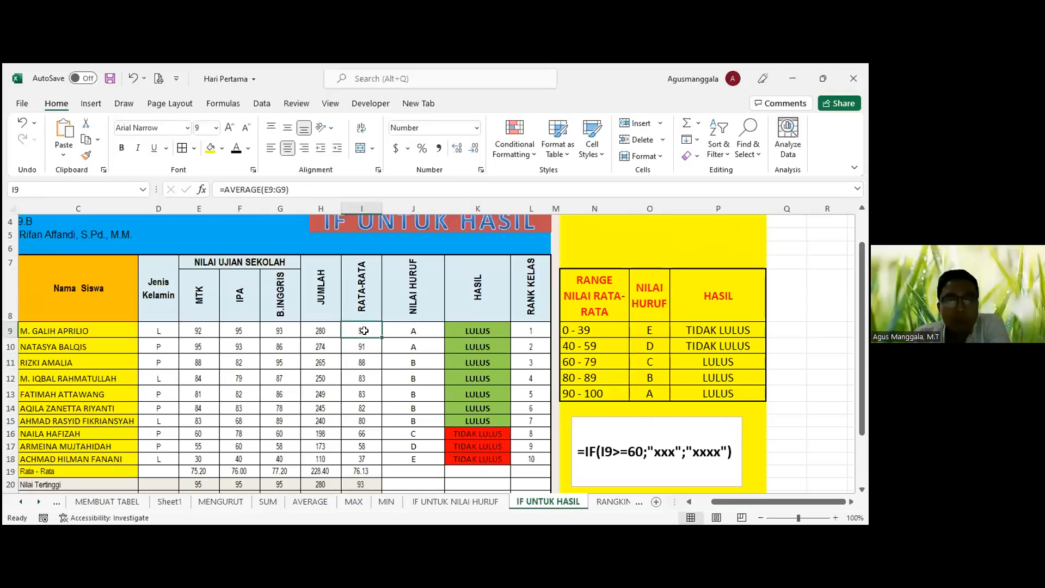
pyautogui.click(315, 189)
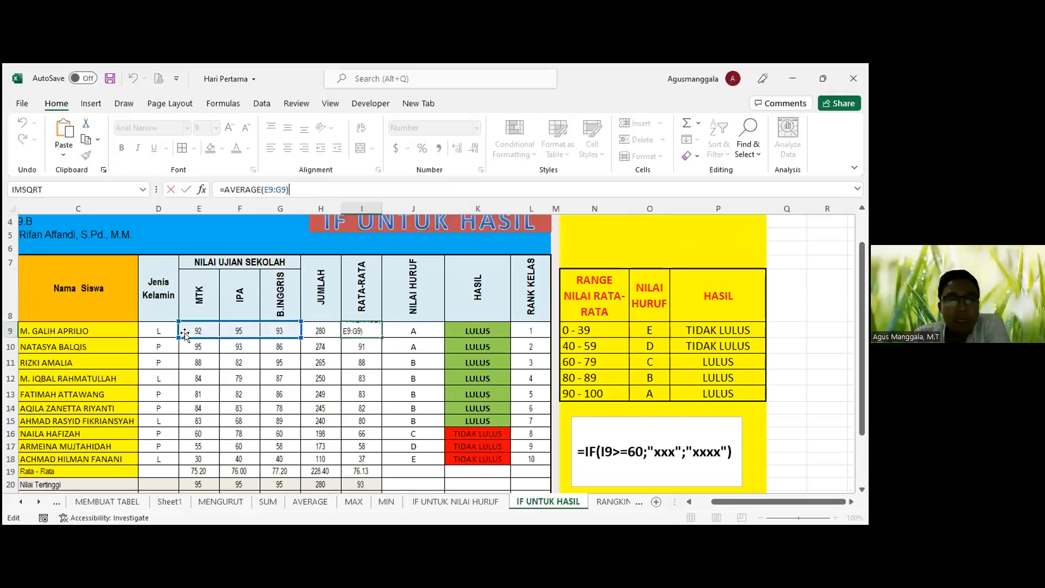
pyautogui.click(320, 334)
pyautogui.doubleClick(320, 334)
pyautogui.click(366, 329)
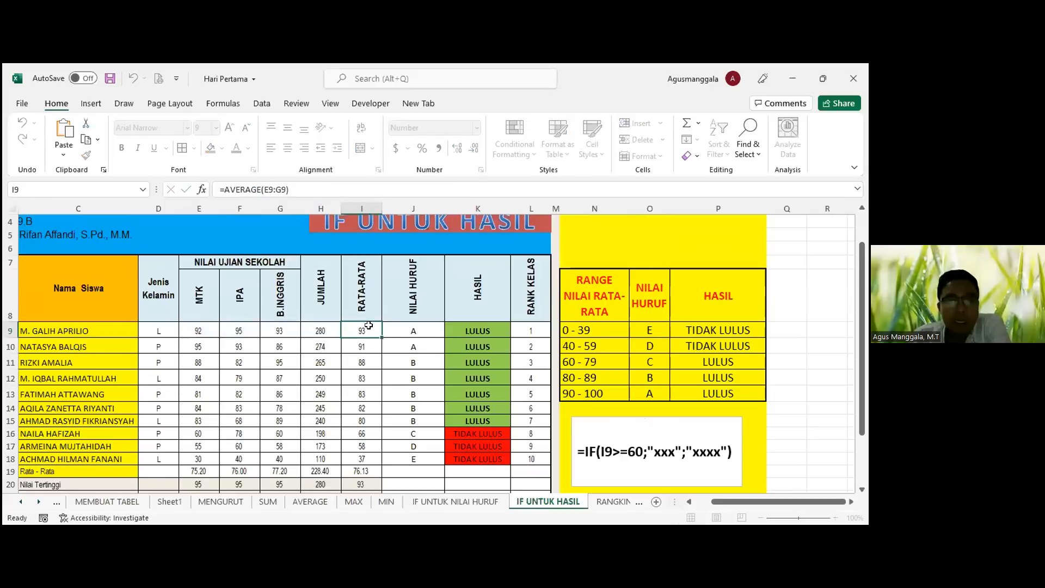
pyautogui.click(415, 329)
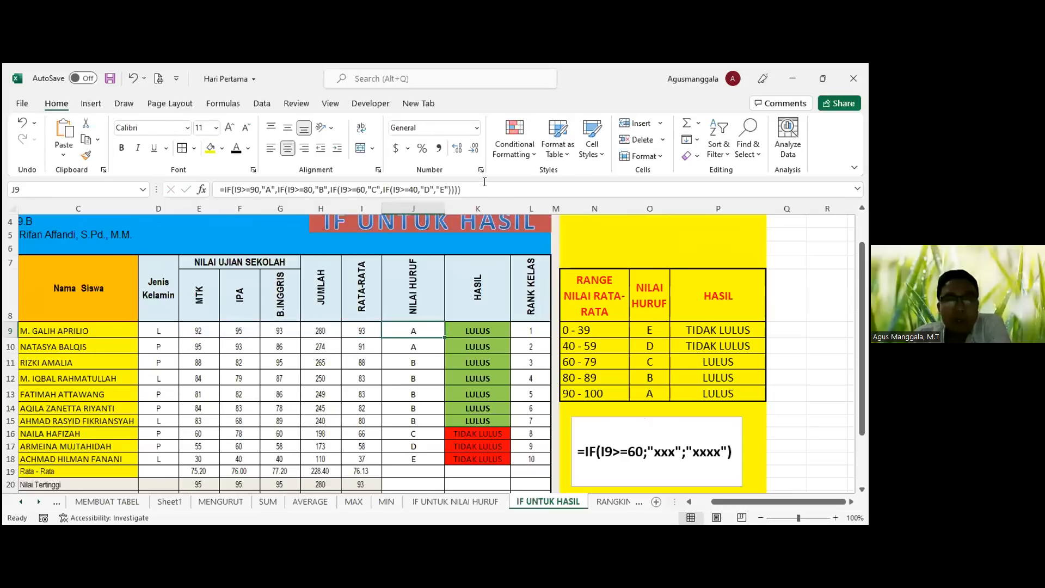
# Step: Examine the complete IF formula in the first HASIL cell, K9, leaving it unedited
pyautogui.doubleClick(478, 332)
pyautogui.click(476, 345)
pyautogui.scroll(-1, 476, 345)
pyautogui.scroll(1, 472, 337)
pyautogui.click(467, 325)
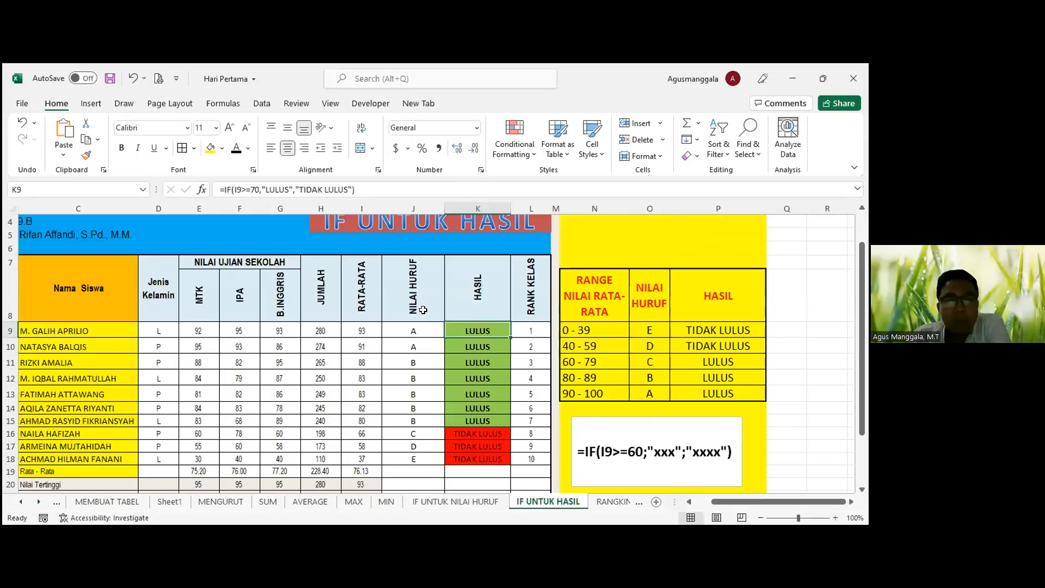
pyautogui.moveTo(220, 189); pyautogui.dragTo(356, 189)
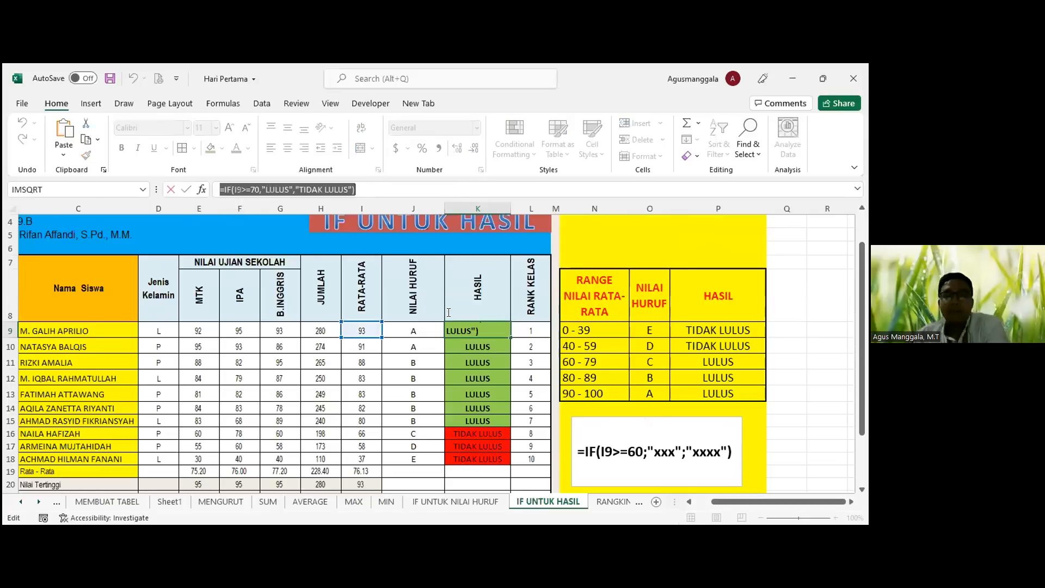
pyautogui.write('=')
pyautogui.click(531, 377)
pyautogui.press('Escape')
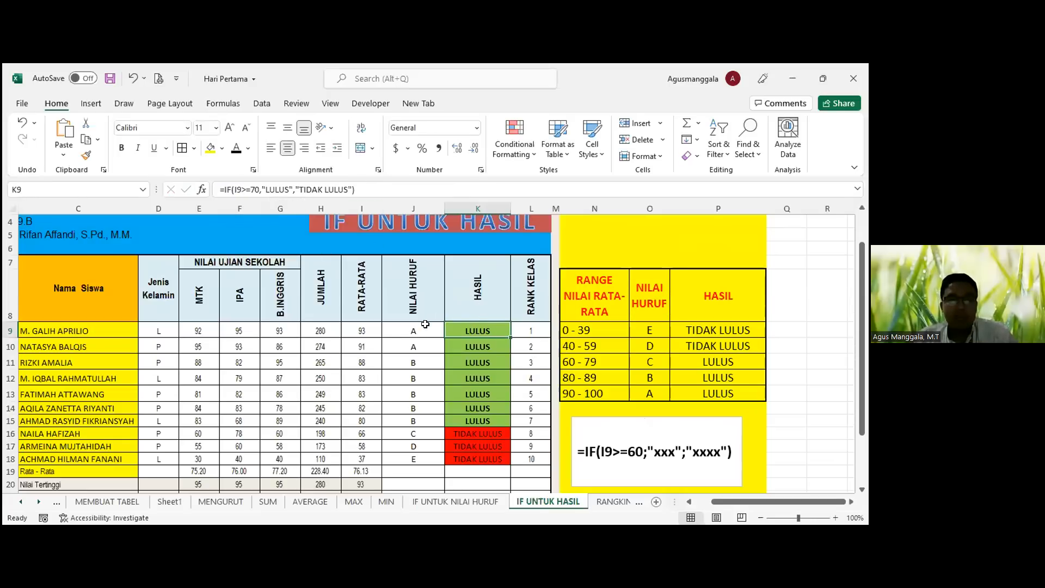
# Step: Trace the HASIL formula in K9 back to the average cell I9 that its condition tests
pyautogui.click(360, 326)
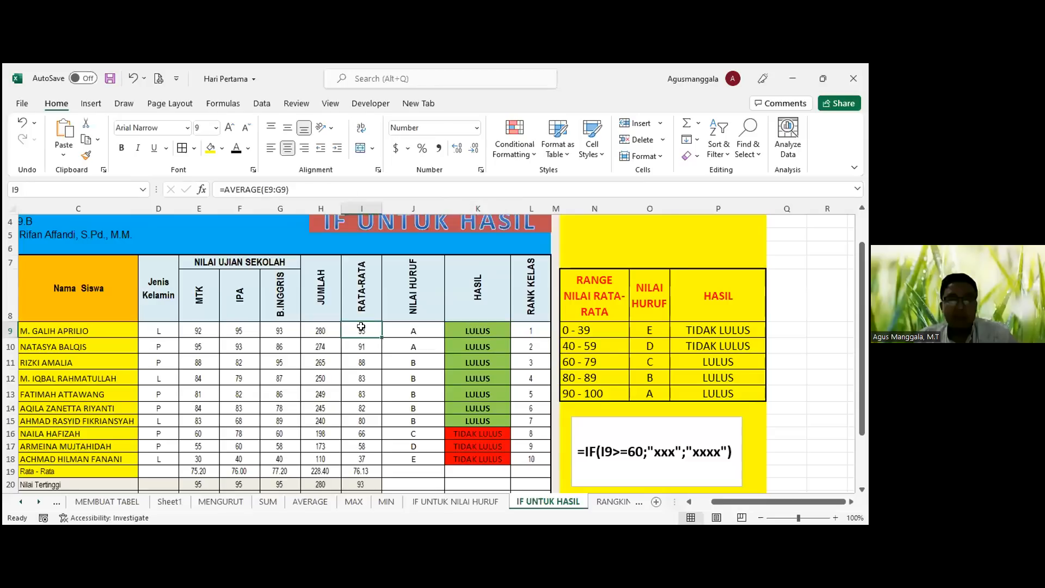
pyautogui.click(470, 324)
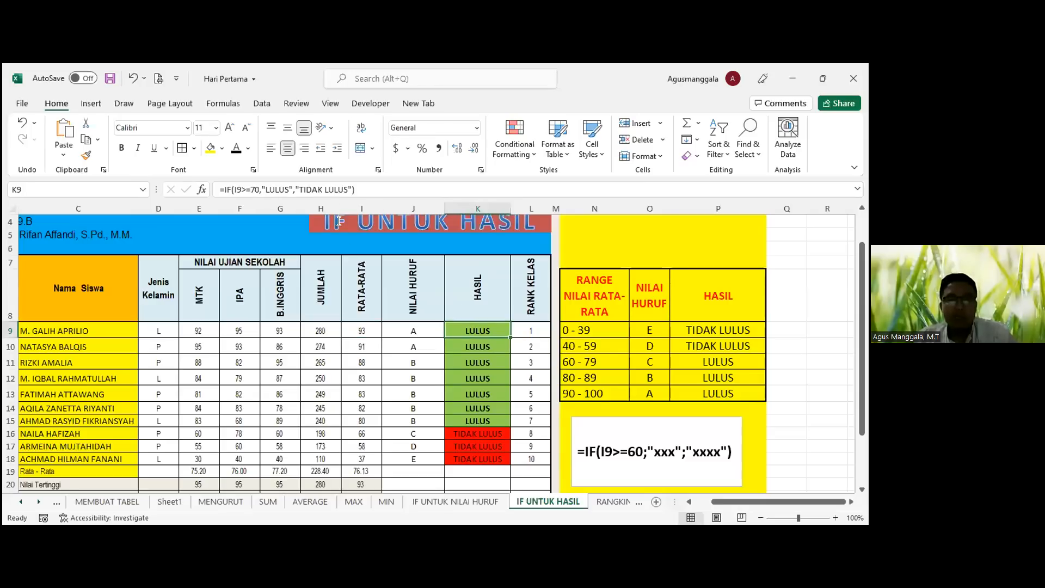
pyautogui.click(353, 186)
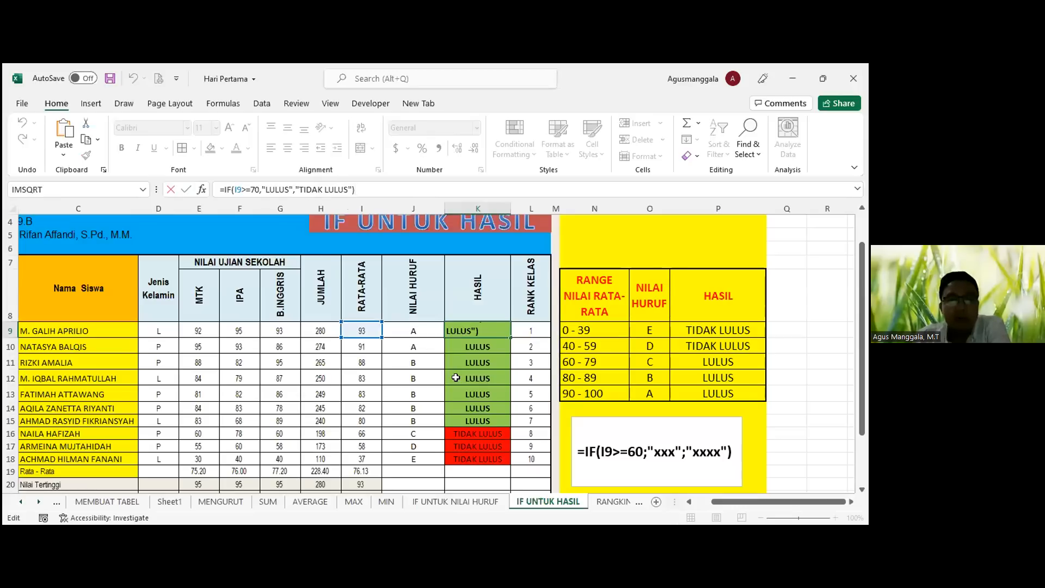
pyautogui.hotkey('alt', 'Tab')
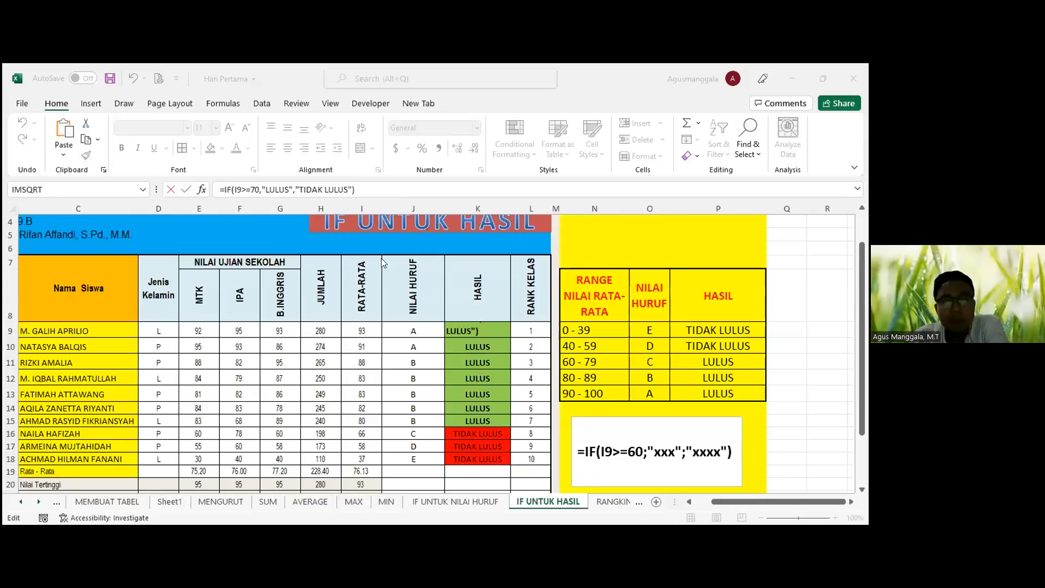
pyautogui.click(362, 187)
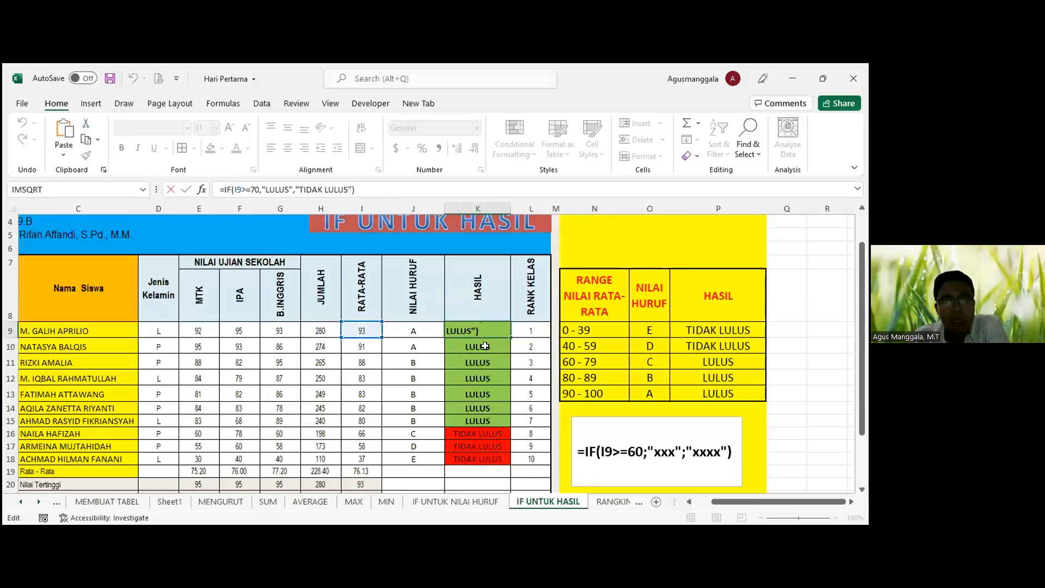
pyautogui.hotkey('ctrl', 'Return')
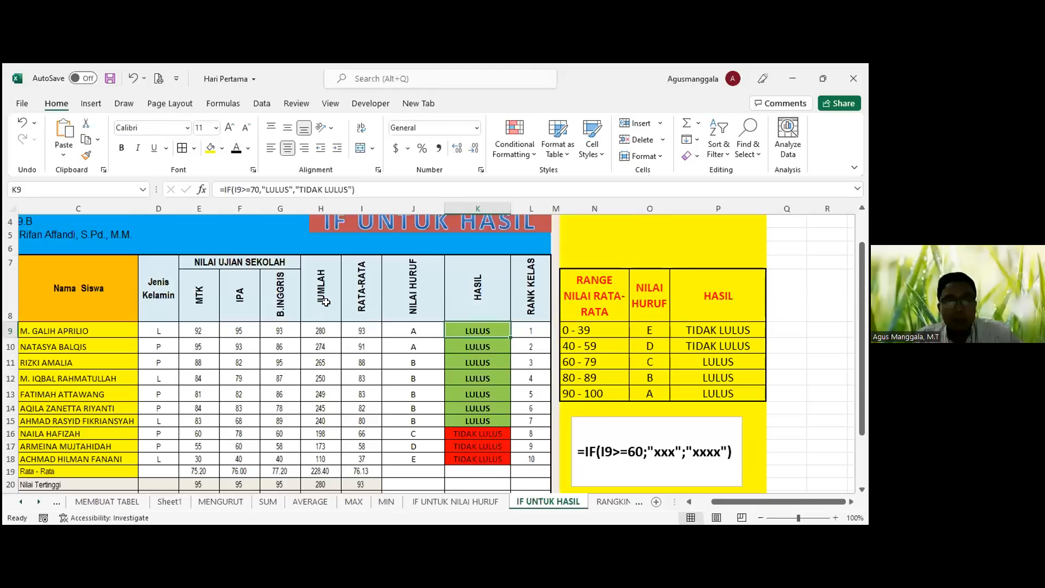
# Step: Compare the letter-grade formula in J9 with the HASIL formula in K9, and check the RANK KELAS cell L9
pyautogui.click(410, 330)
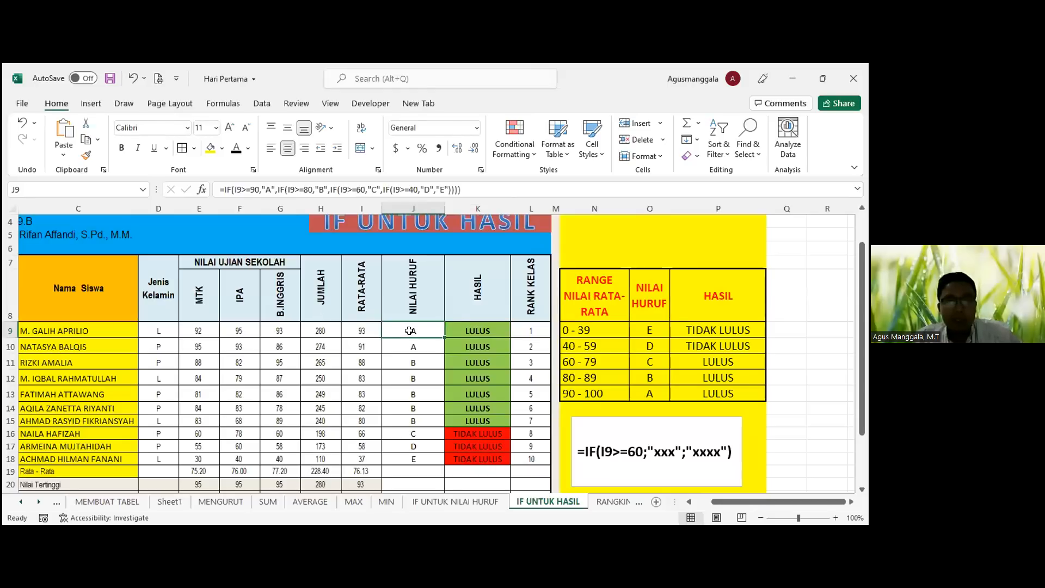
pyautogui.click(468, 324)
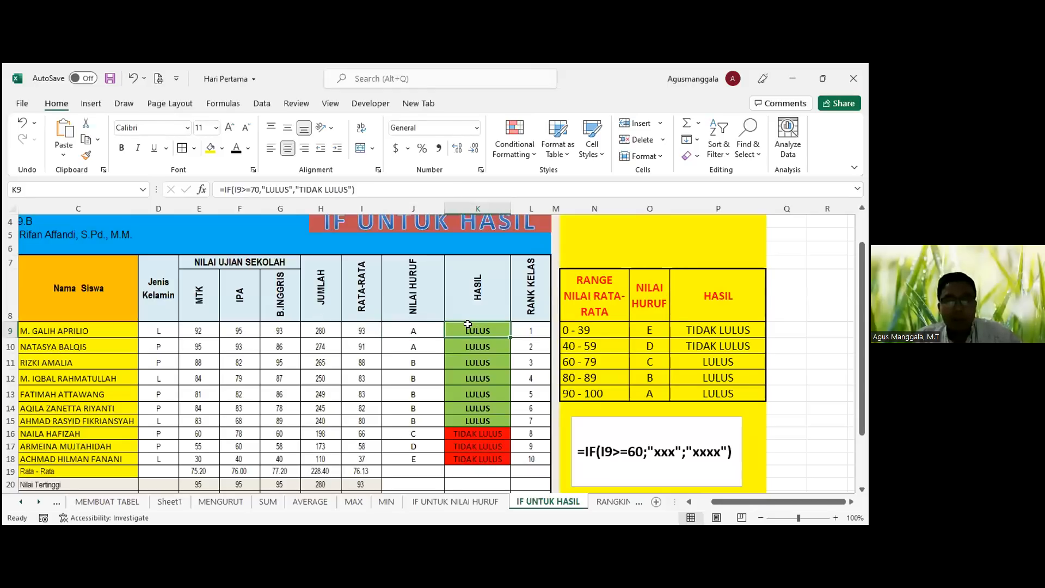
pyautogui.click(38, 502)
pyautogui.click(38, 502)
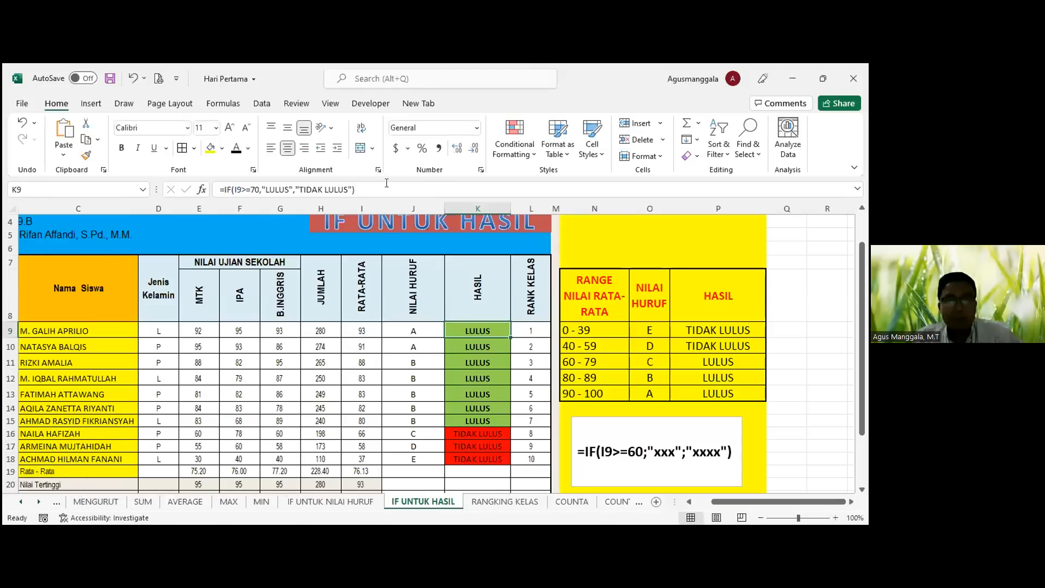
pyautogui.click(529, 331)
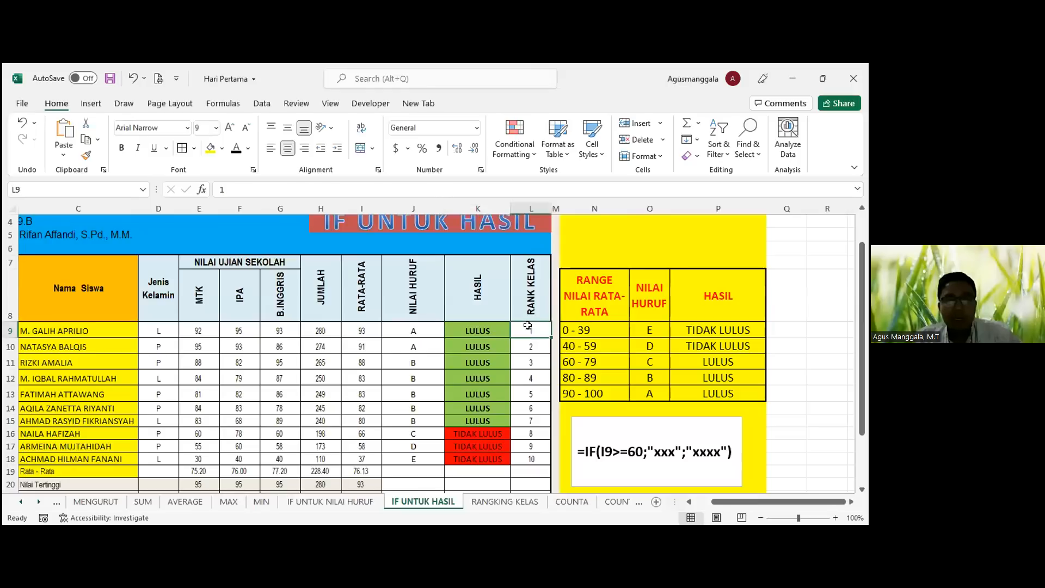
pyautogui.scroll(-3, 529, 337)
pyautogui.scroll(3, 530, 337)
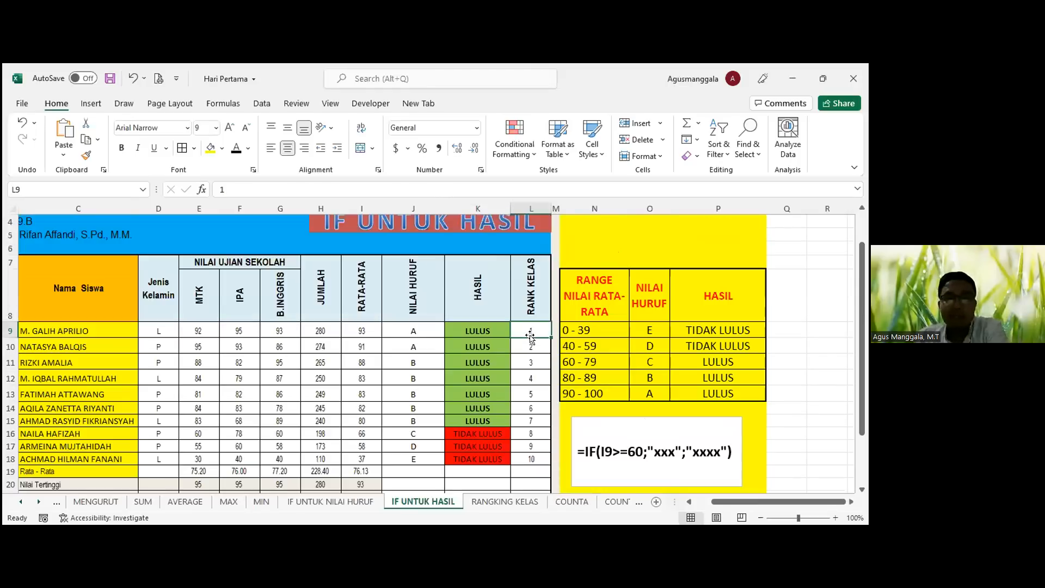
pyautogui.scroll(1, 531, 338)
pyautogui.scroll(-2, 531, 337)
pyautogui.scroll(1, 522, 349)
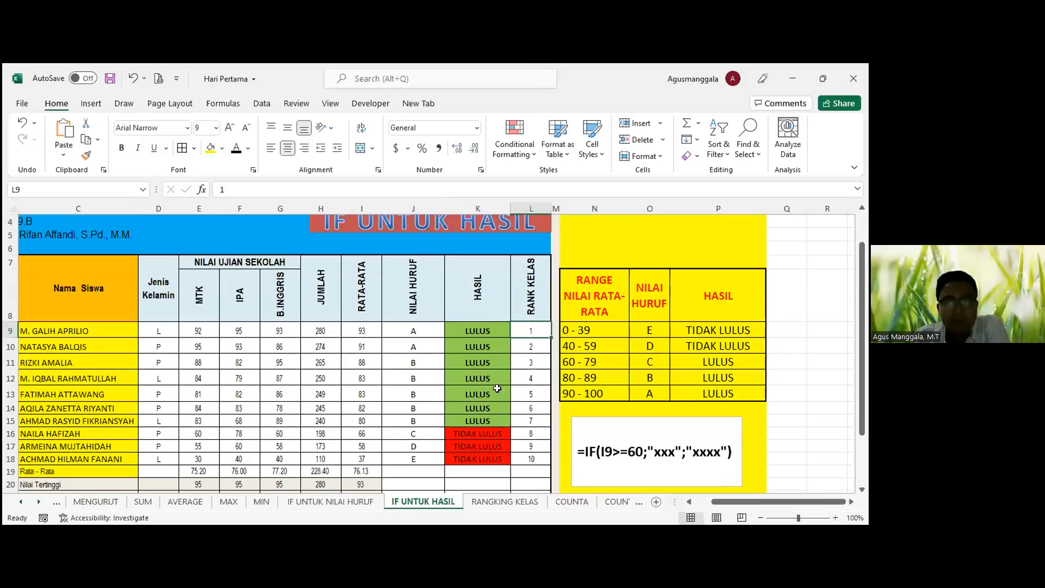
# Step: Move the sample IF formula text box up over the top edge of the grade range table
pyautogui.hotkey('alt', 'Tab')
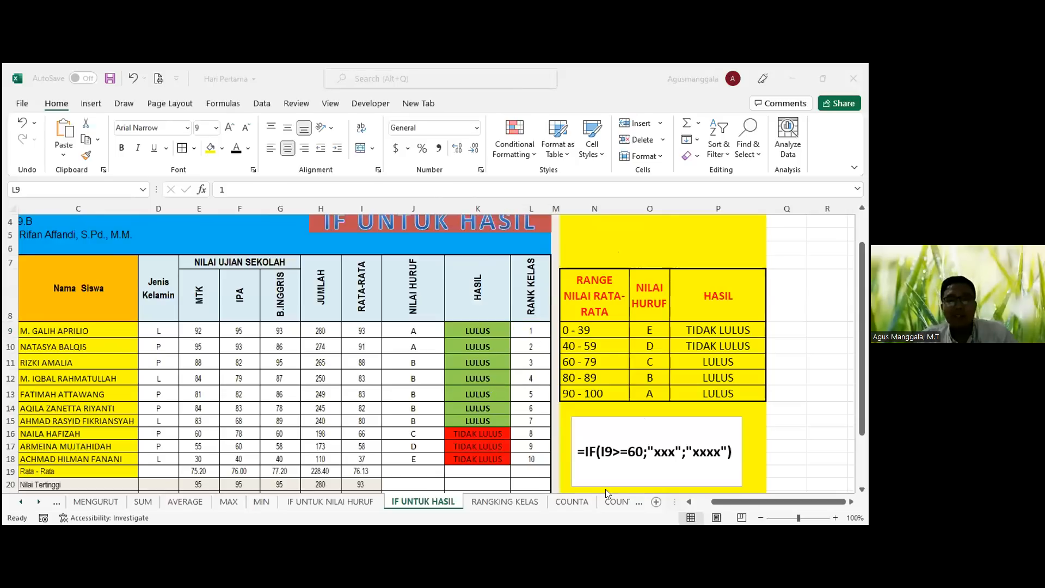
pyautogui.click(661, 474)
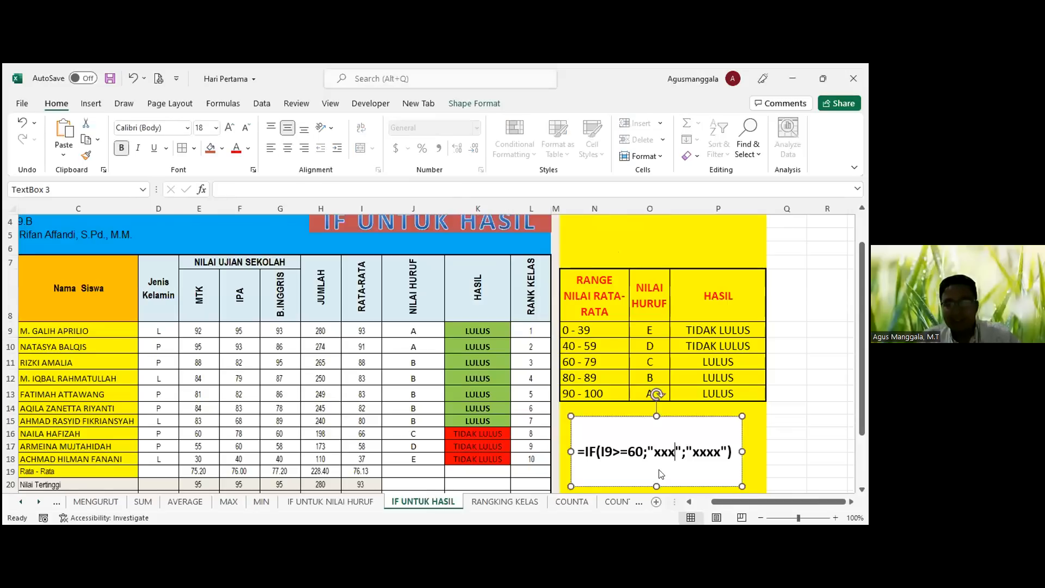
pyautogui.moveTo(661, 474); pyautogui.dragTo(631, 318)
pyautogui.moveTo(643, 221); pyautogui.dragTo(666, 236)
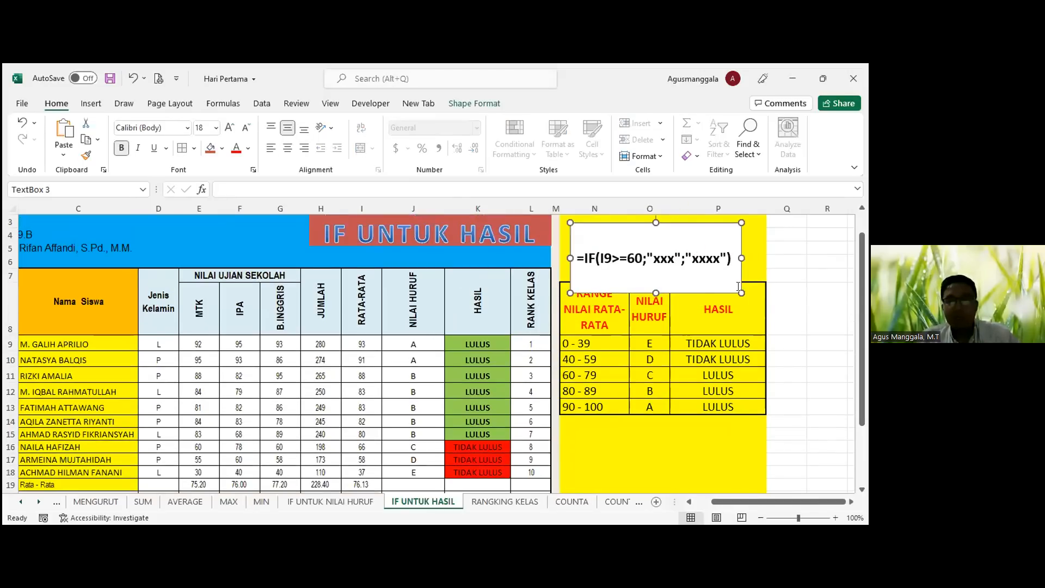
# Step: Increase the sample formula's font size to 24 and widen its text box
pyautogui.click(230, 127)
pyautogui.click(229, 127)
pyautogui.moveTo(741, 258); pyautogui.dragTo(824, 265)
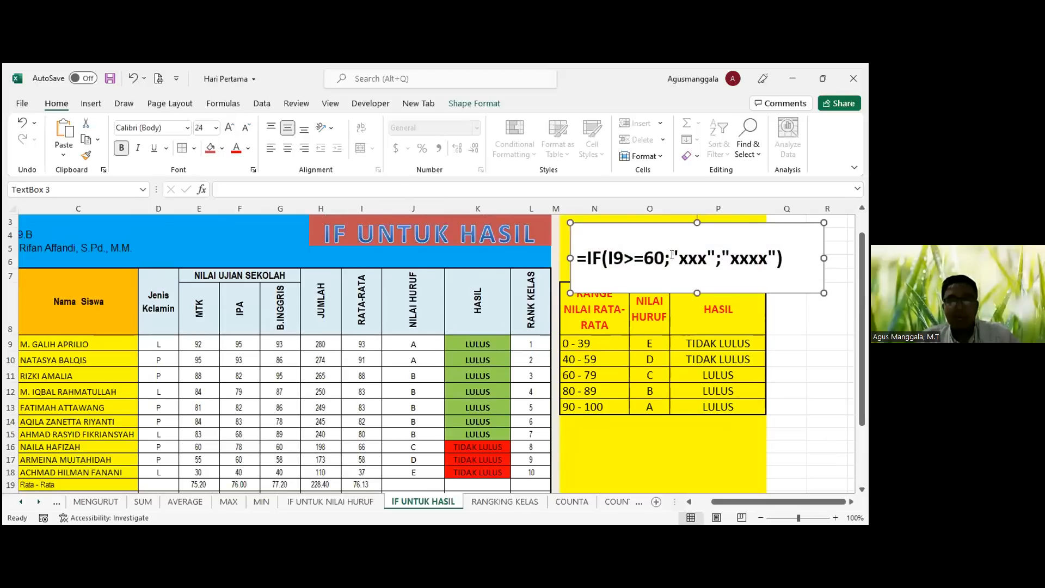
# Step: Compare K9's formula with the >=60 condition in the sample formula text box, and view J9's formula
pyautogui.click(472, 342)
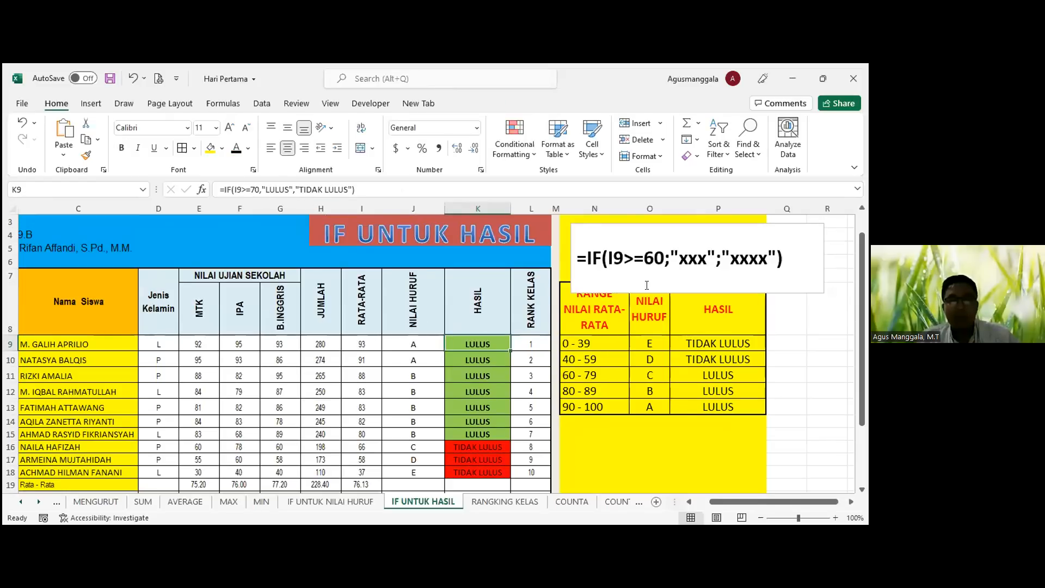
pyautogui.moveTo(624, 255); pyautogui.dragTo(678, 256)
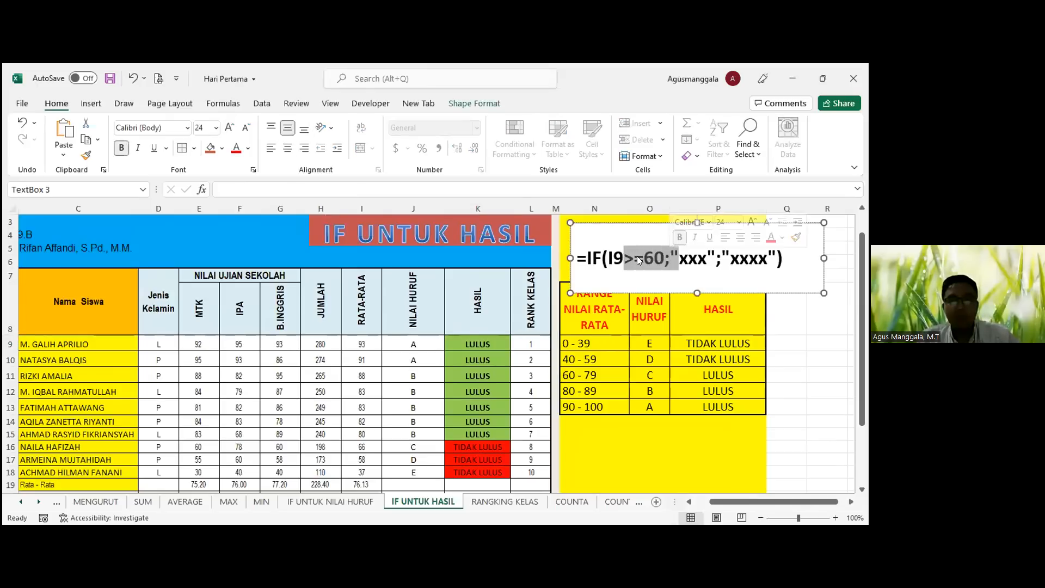
pyautogui.click(417, 340)
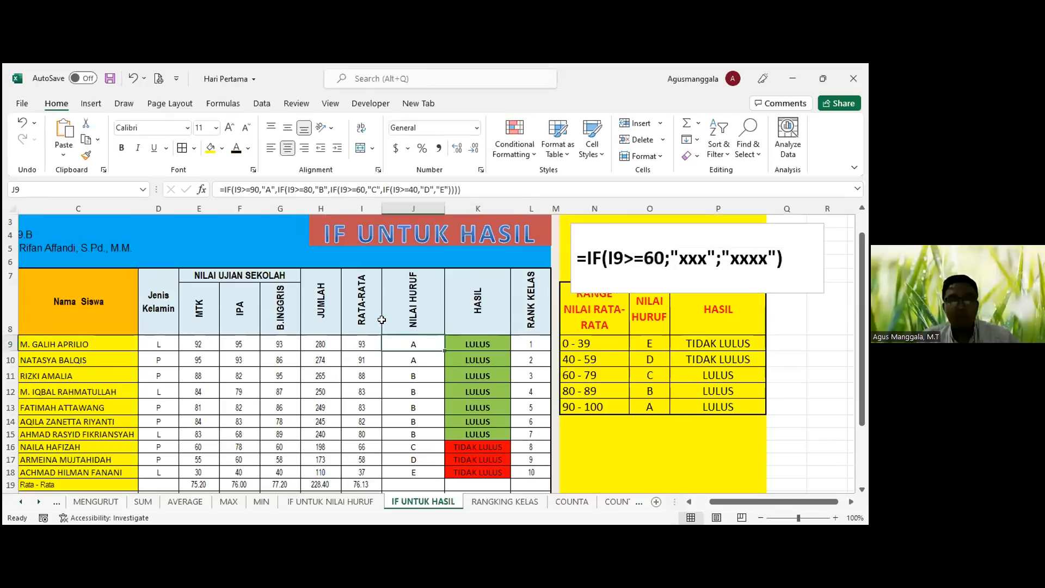
# Step: Set the passing threshold in K9's HASIL formula to 60
pyautogui.click(457, 340)
pyautogui.click(252, 189)
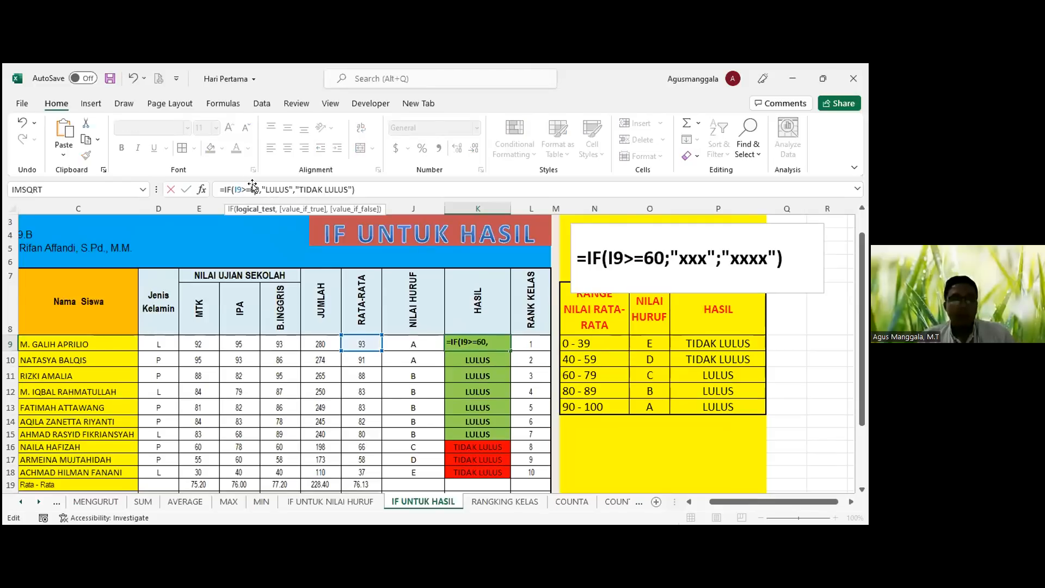
pyautogui.press('Return')
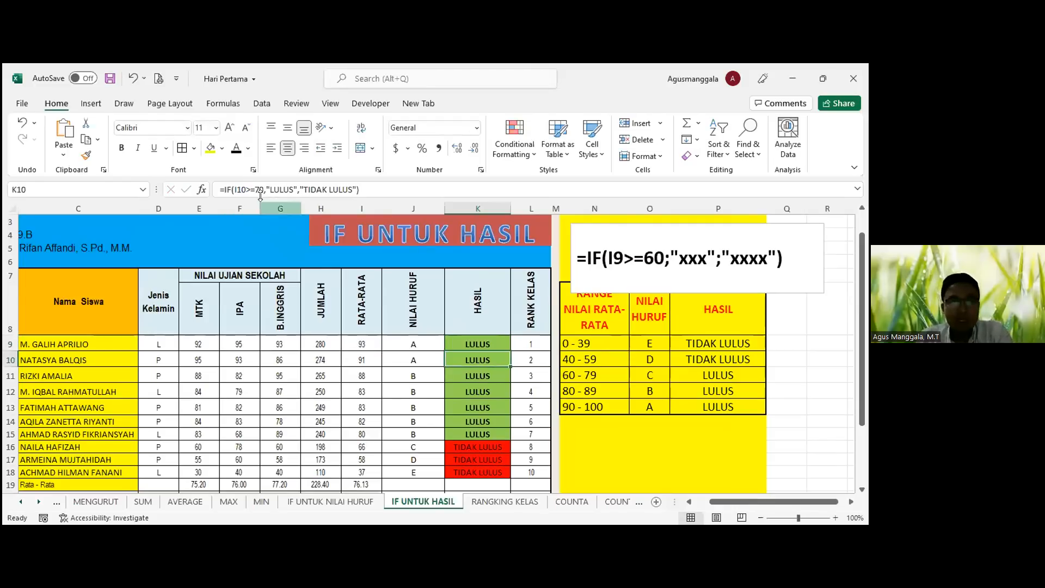
# Step: Change the condition in K9's HASIL formula to I9>=70
pyautogui.click(475, 338)
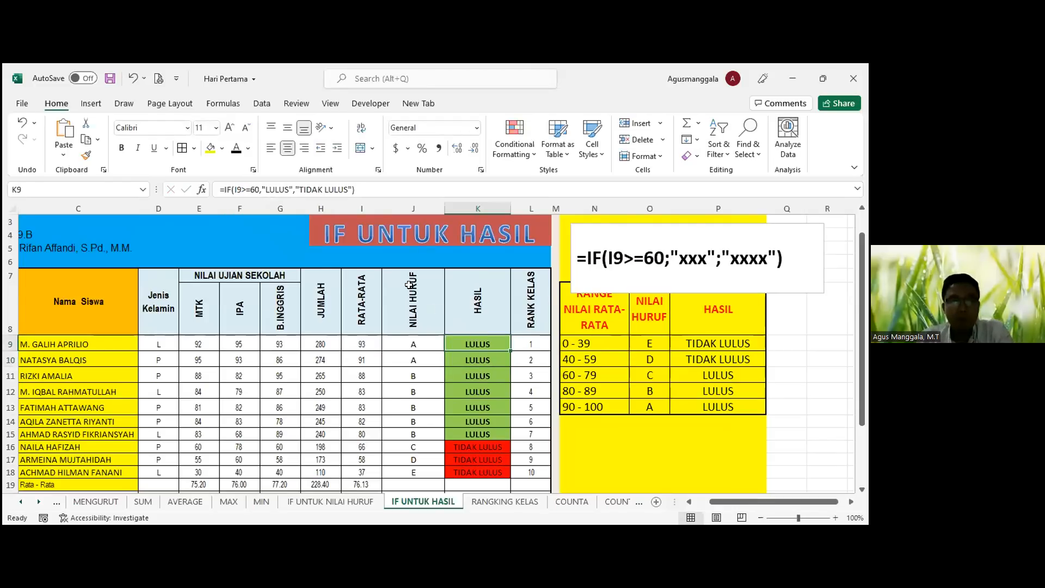
pyautogui.click(252, 190)
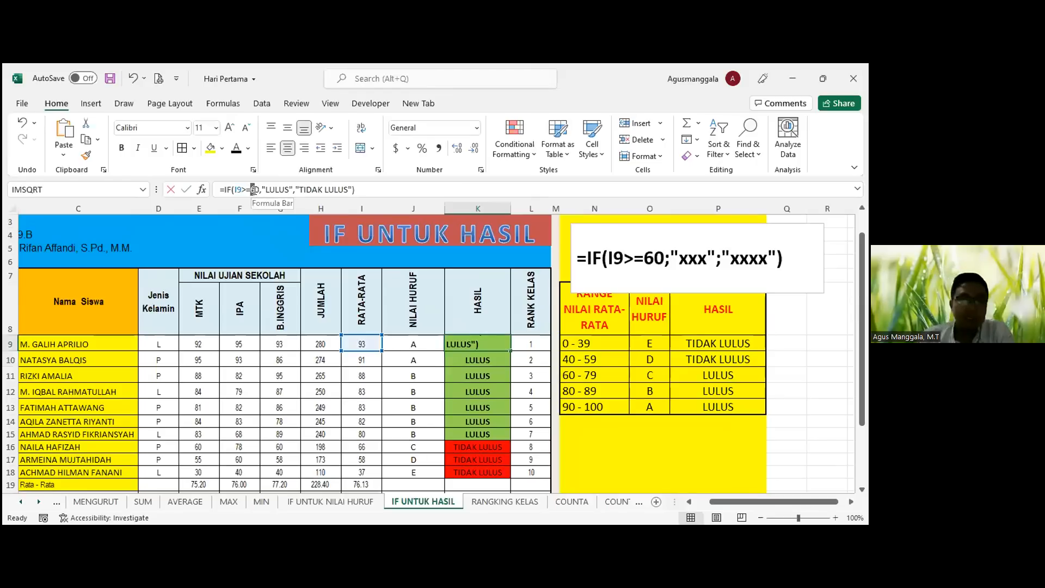
pyautogui.write('7')
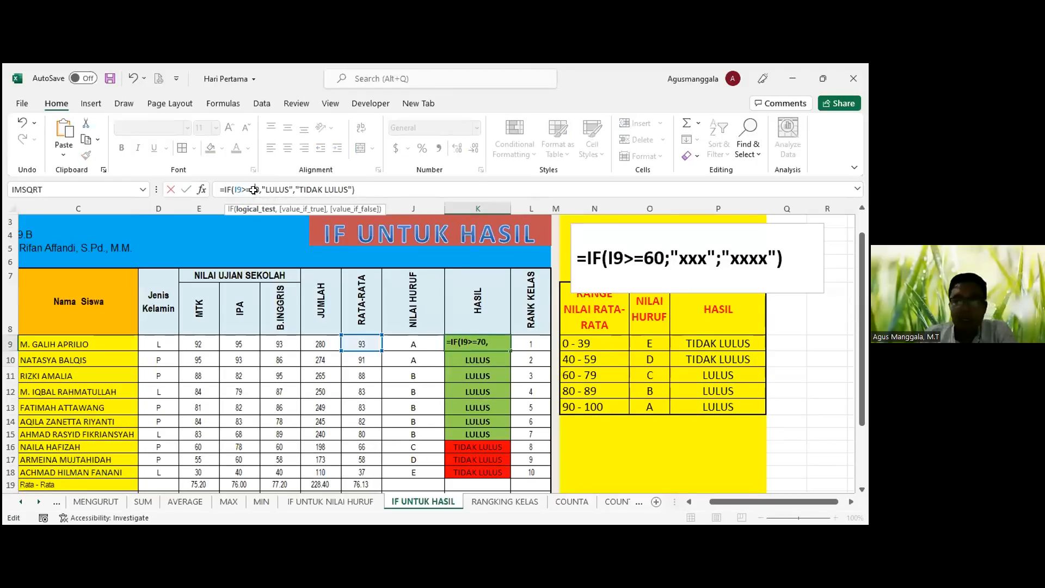
pyautogui.press('Return')
# Step: Examine the condition and the true and false results in K10's HASIL formula, and check cells K9 and L9
pyautogui.click(265, 189)
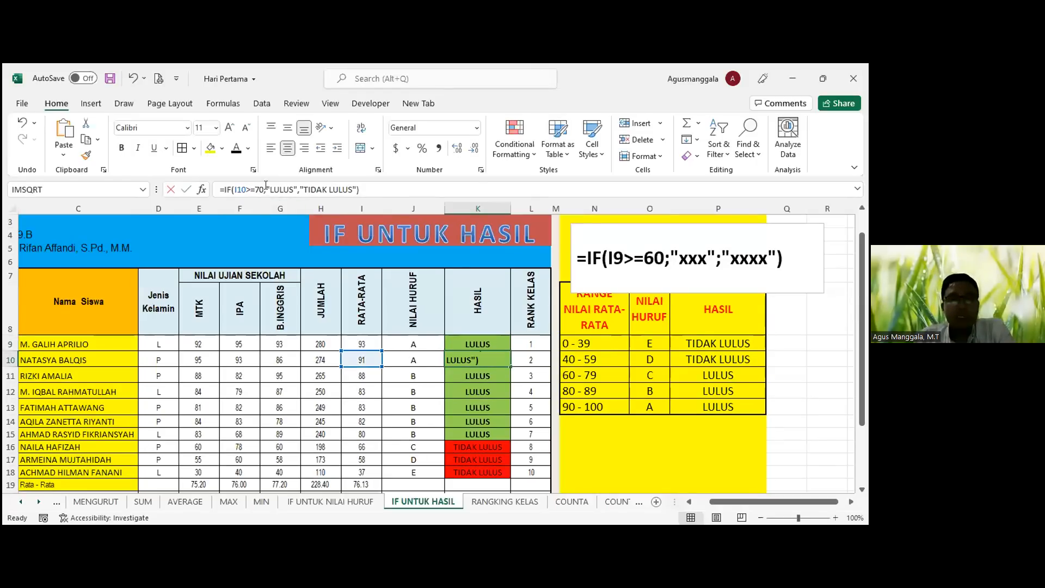
pyautogui.click(271, 189)
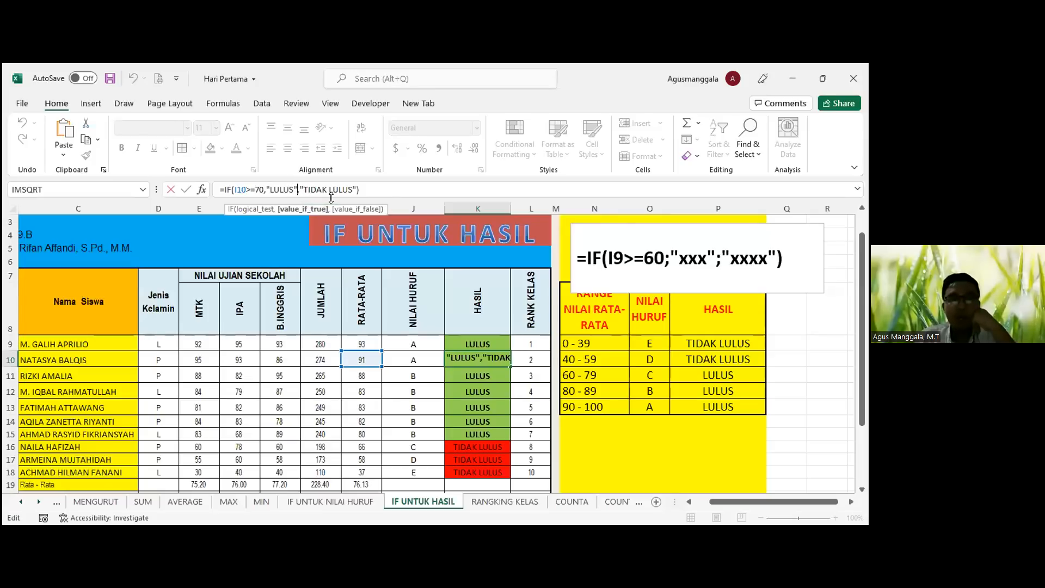
pyautogui.moveTo(300, 186); pyautogui.dragTo(304, 183)
pyautogui.click(359, 190)
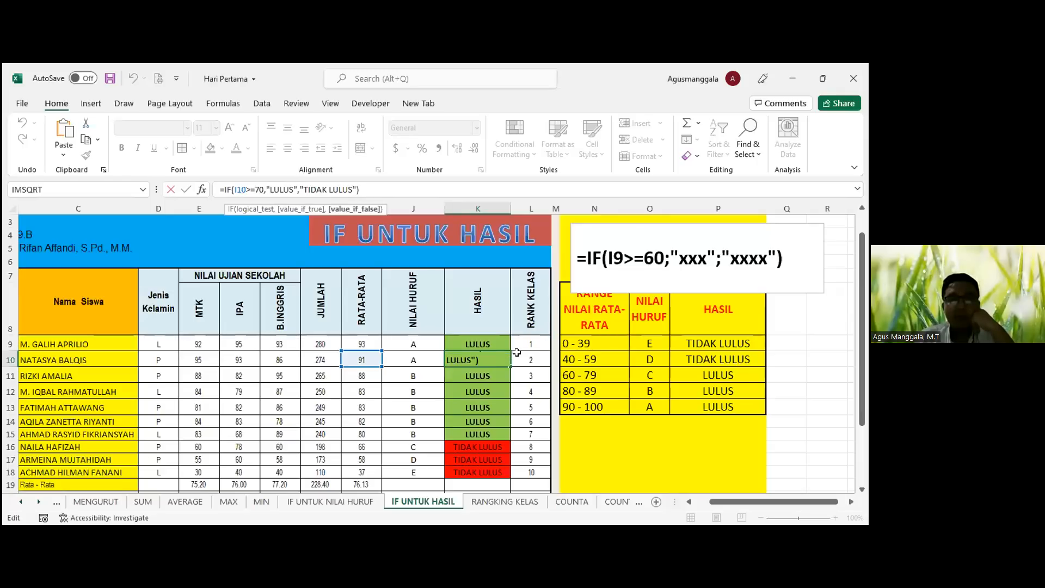
pyautogui.click(496, 345)
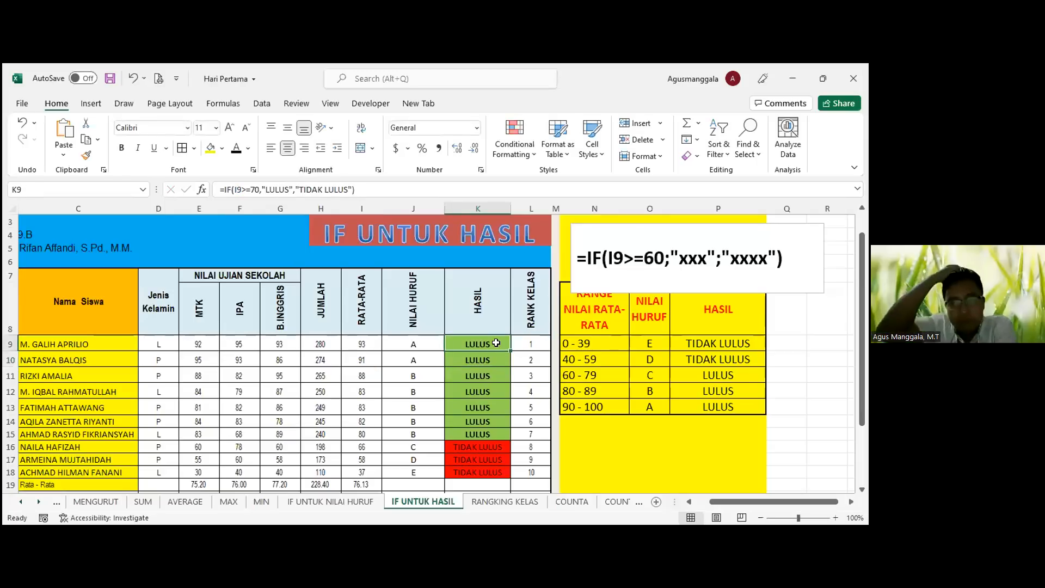
pyautogui.click(525, 342)
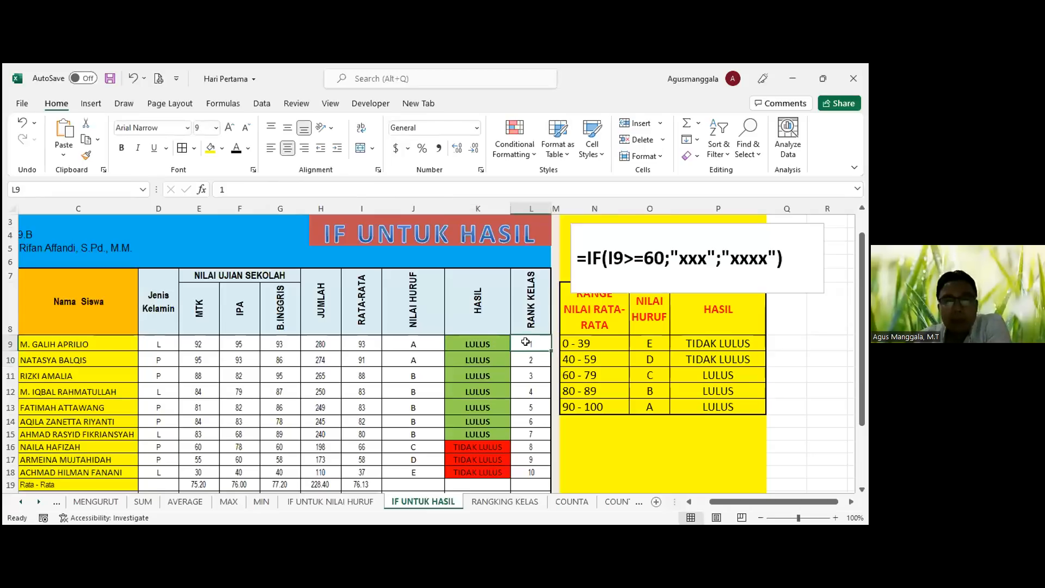
# Step: Fill K9's HASIL formula down the column through K18 and save the workbook
pyautogui.click(485, 338)
pyautogui.scroll(-1, 493, 337)
pyautogui.moveTo(506, 311); pyautogui.dragTo(509, 388)
pyautogui.scroll(-1, 506, 391)
pyautogui.scroll(1, 507, 391)
pyautogui.click(478, 406)
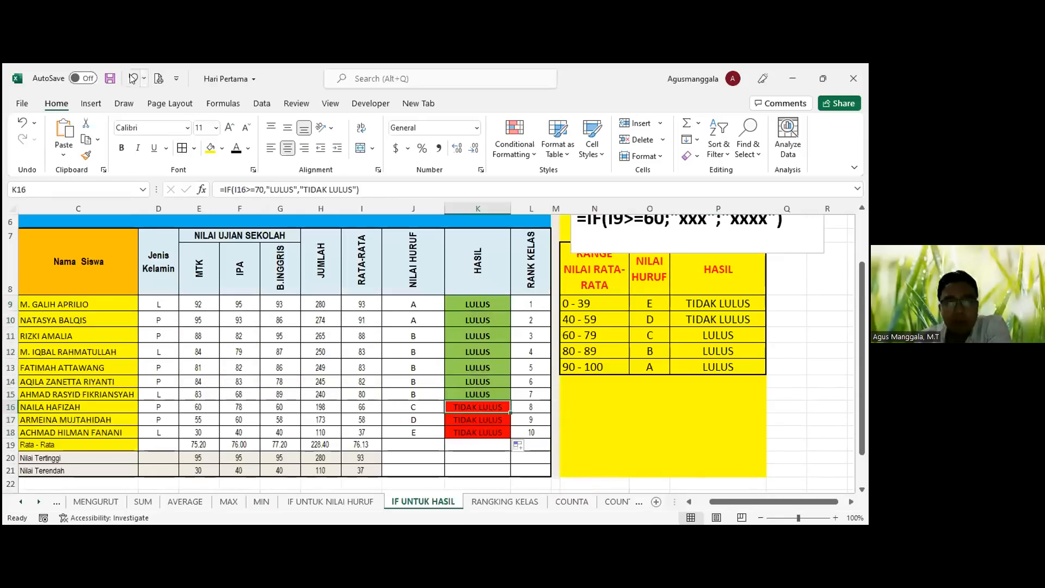
pyautogui.click(109, 78)
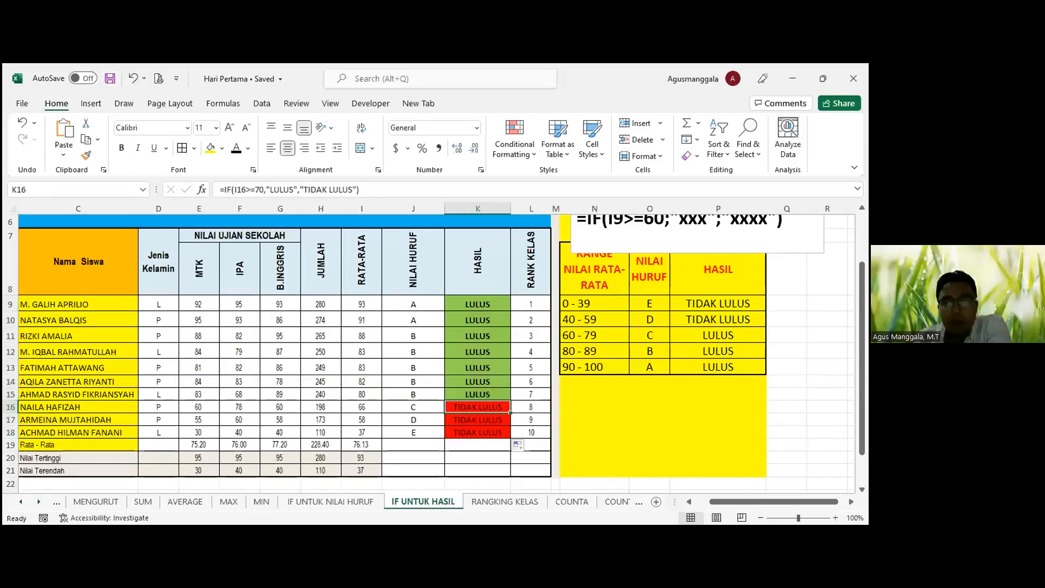
pyautogui.scroll(1, 434, 354)
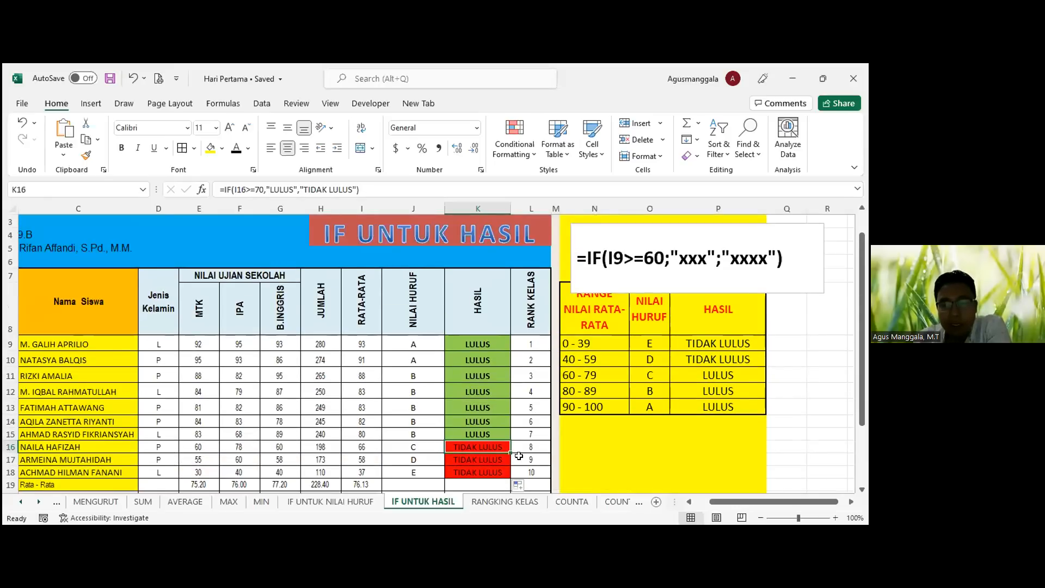
pyautogui.hotkey('alt', 'Tab')
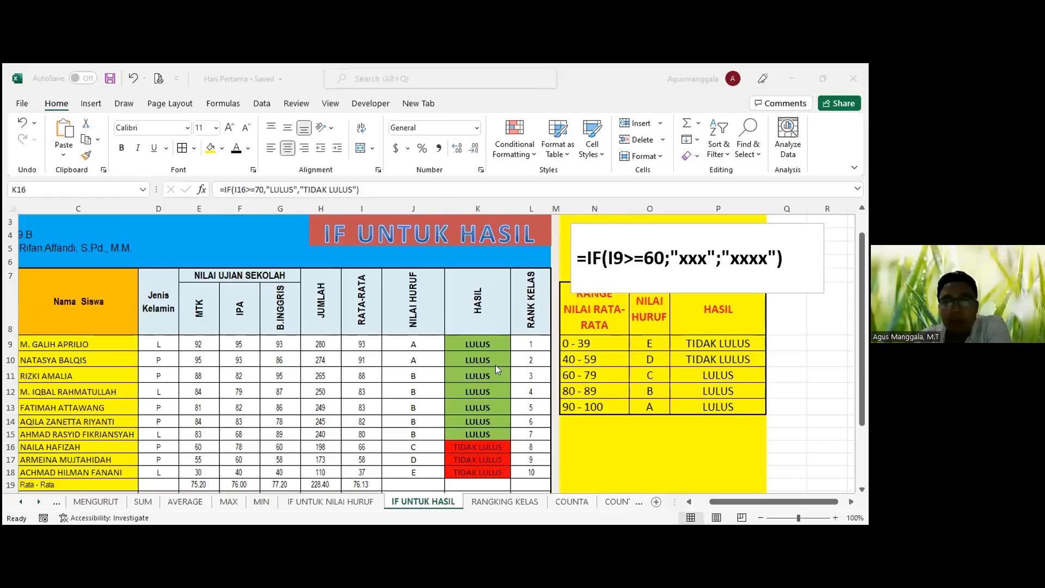
pyautogui.hotkey('alt', 'Tab')
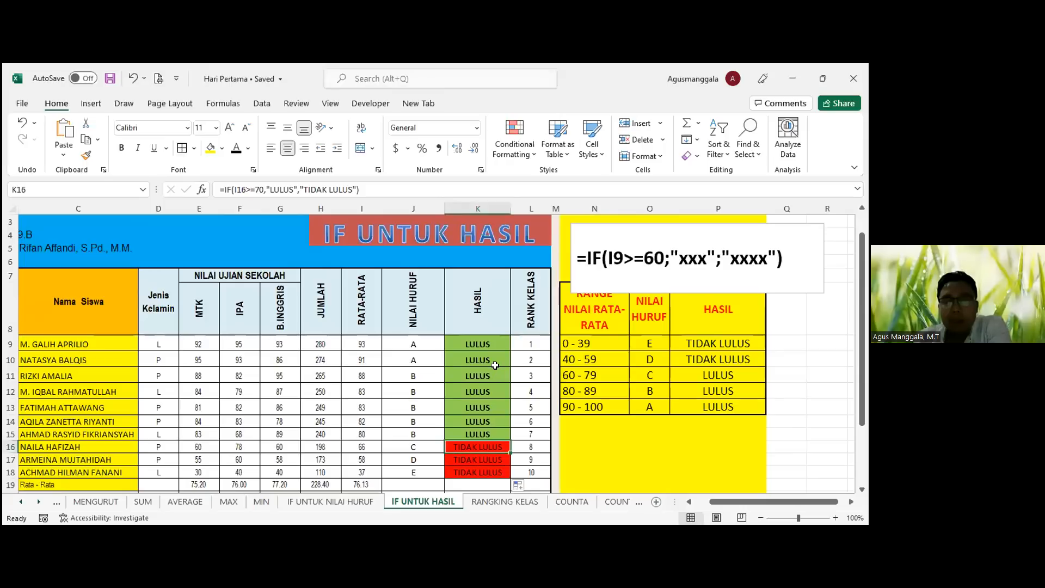
# Step: Check the contents of the RANK KELAS column from L9 down to L18
pyautogui.click(520, 344)
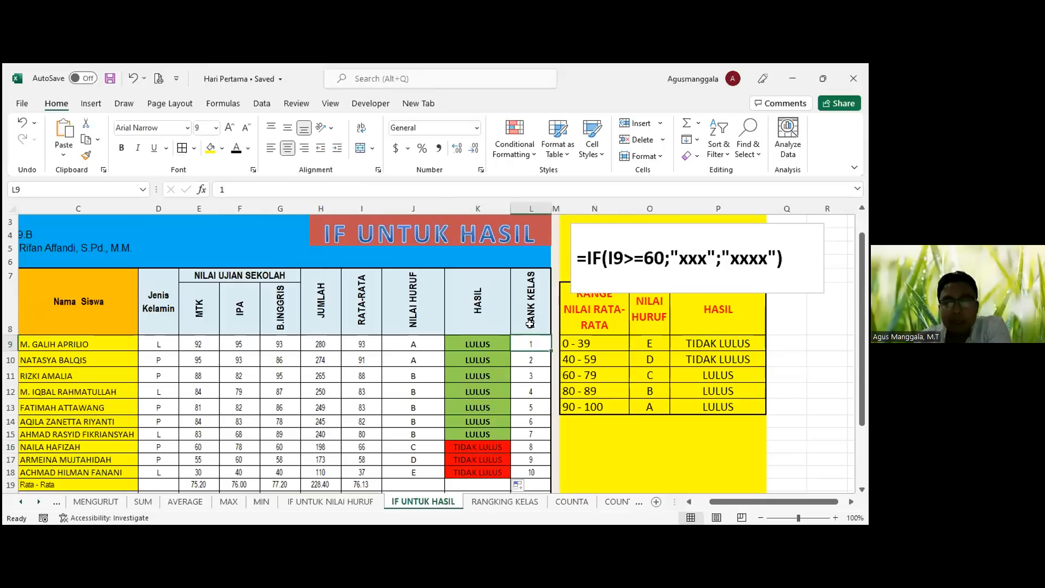
pyautogui.scroll(-2, 523, 346)
pyautogui.click(524, 344)
pyautogui.scroll(2, 536, 317)
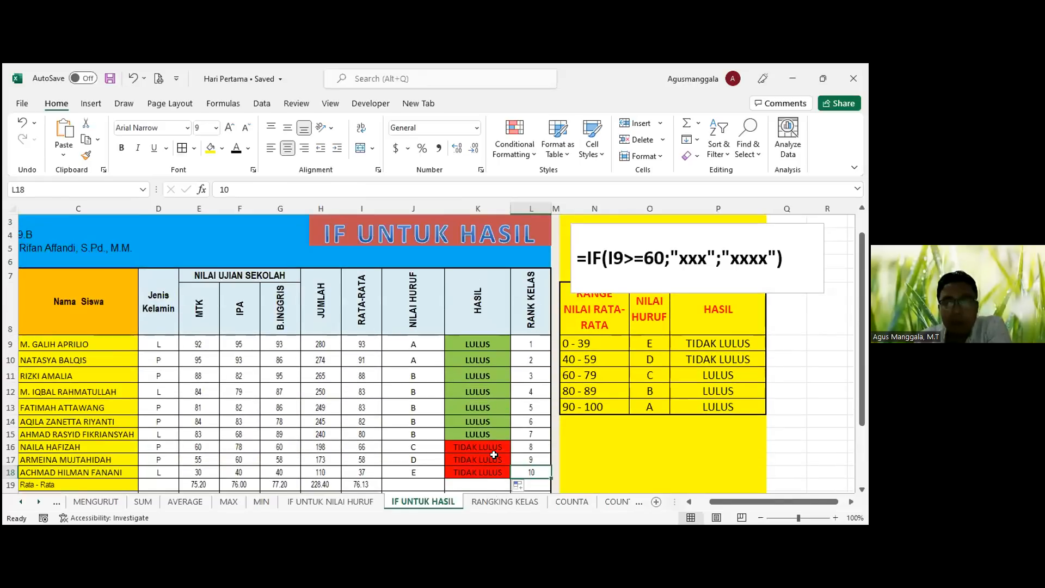
# Step: Open the RANGKING KELAS sheet and examine the RANK formula in L9 together with the RATA-RATA cells it references
pyautogui.click(505, 501)
pyautogui.click(381, 338)
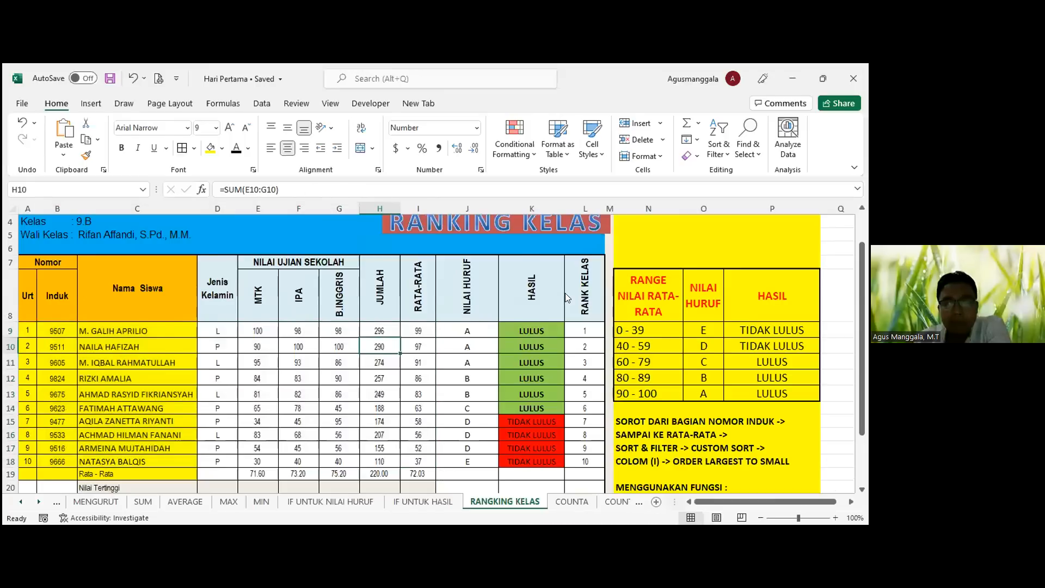
pyautogui.scroll(-2, 566, 297)
pyautogui.scroll(2, 588, 316)
pyautogui.click(597, 327)
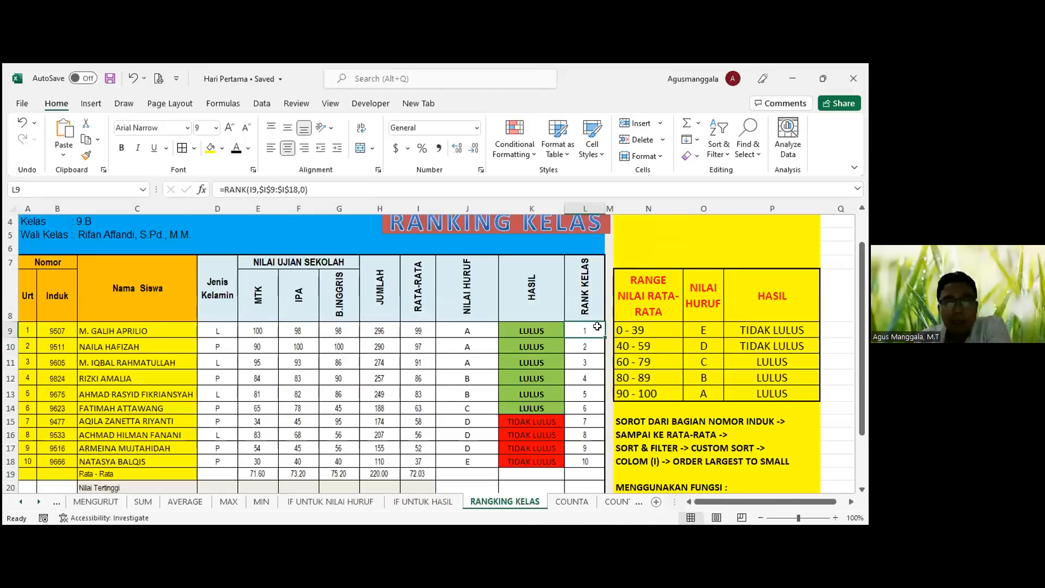
pyautogui.click(410, 183)
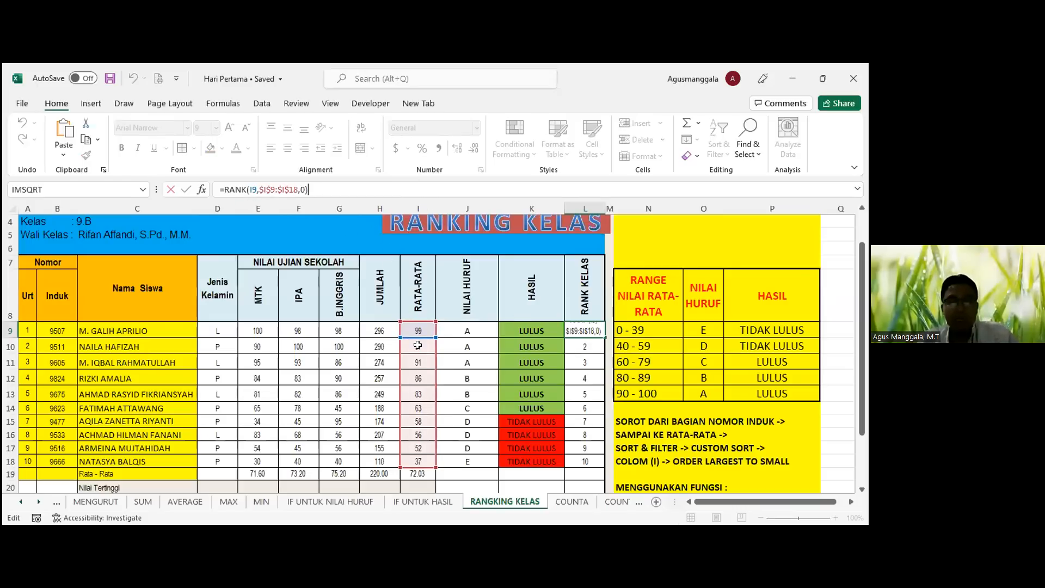
pyautogui.scroll(1, 426, 253)
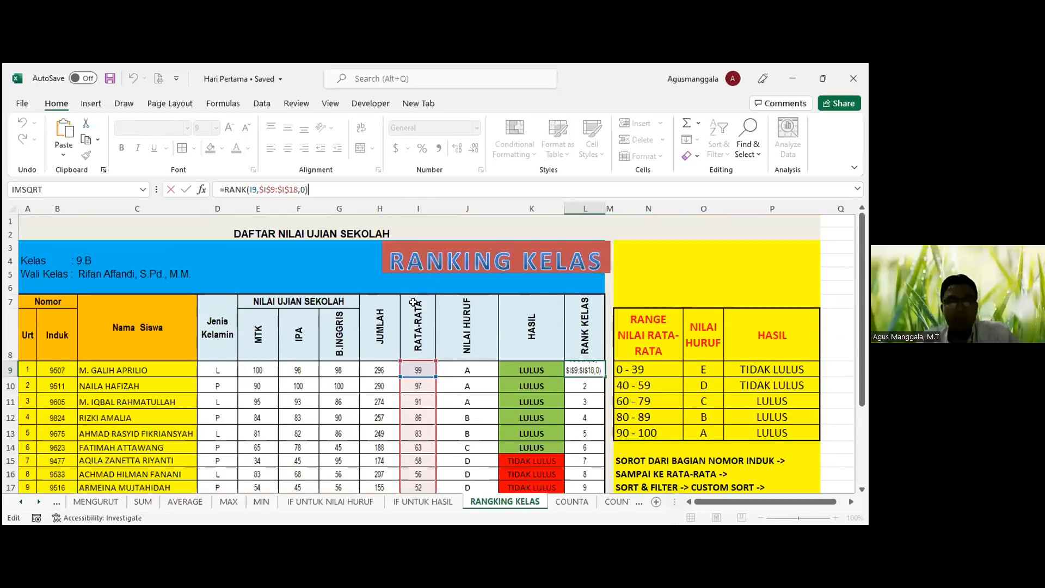
pyautogui.scroll(-1, 327, 250)
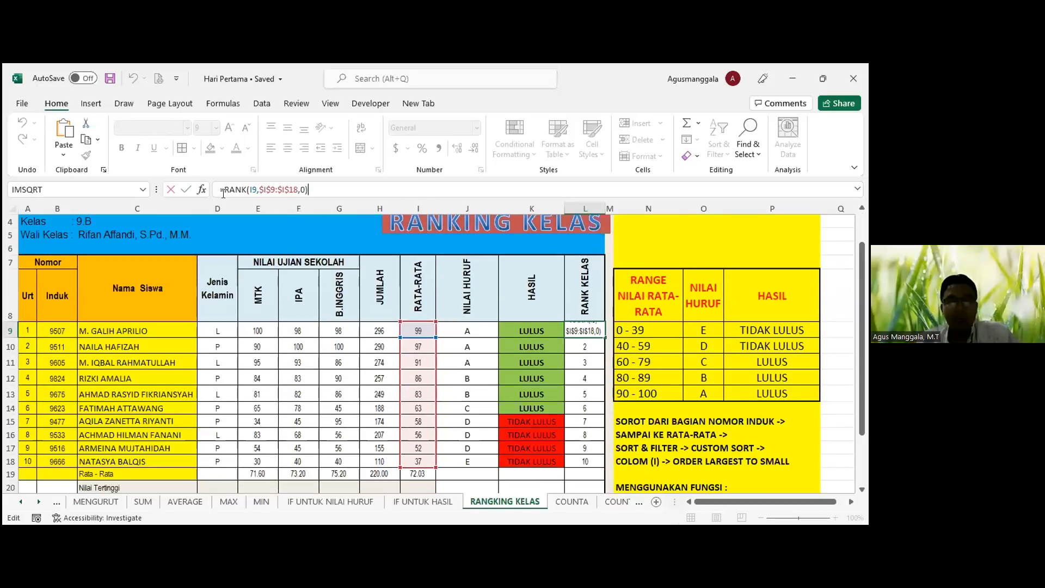
pyautogui.hotkey('ctrl', 'Return')
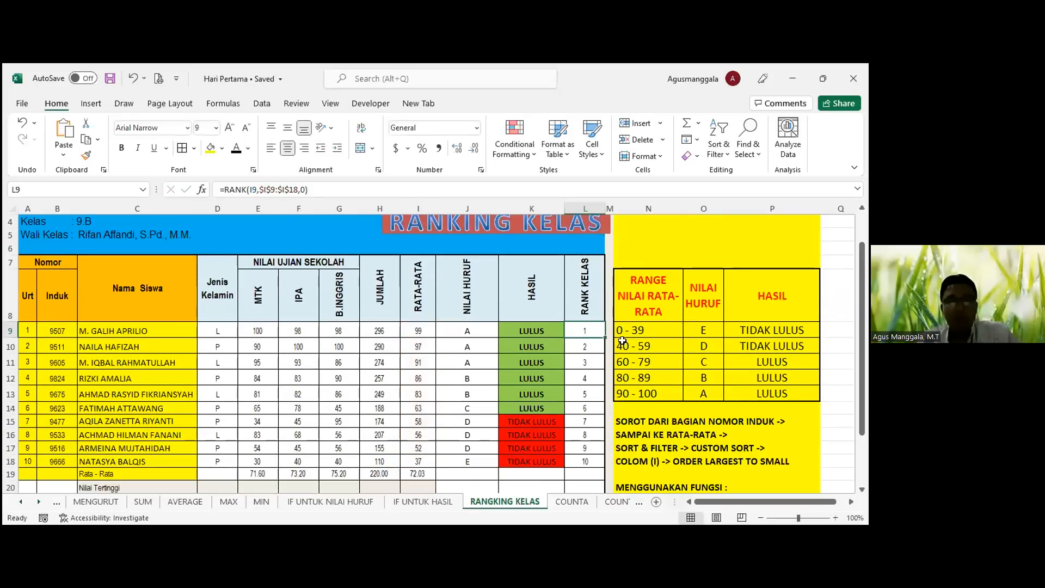
# Step: Compare L9's RANK formula with the sample formula =RANK(I9;$I$9:$I$18;0) in N21
pyautogui.click(279, 191)
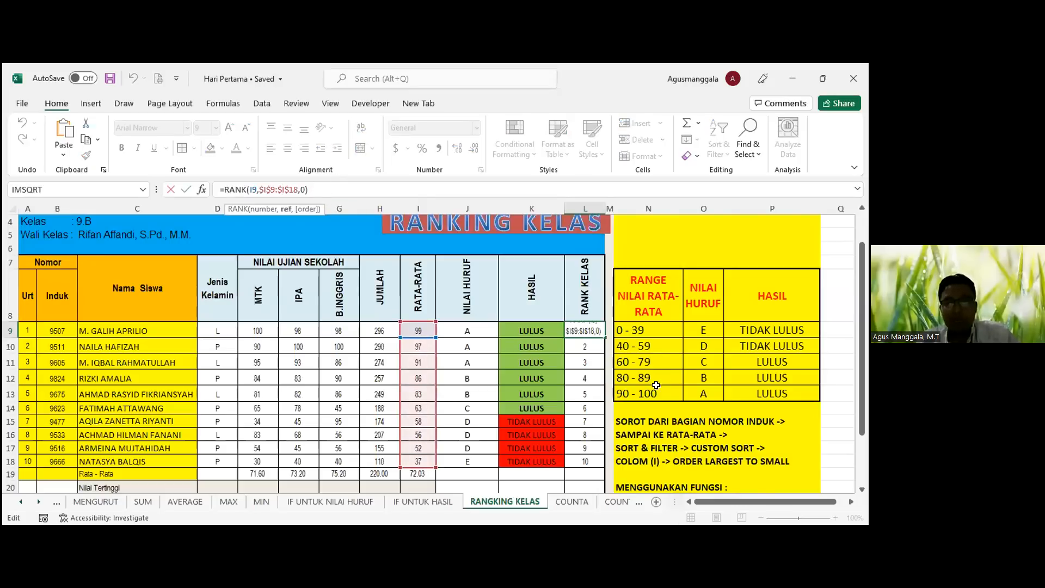
pyautogui.scroll(-2, 648, 351)
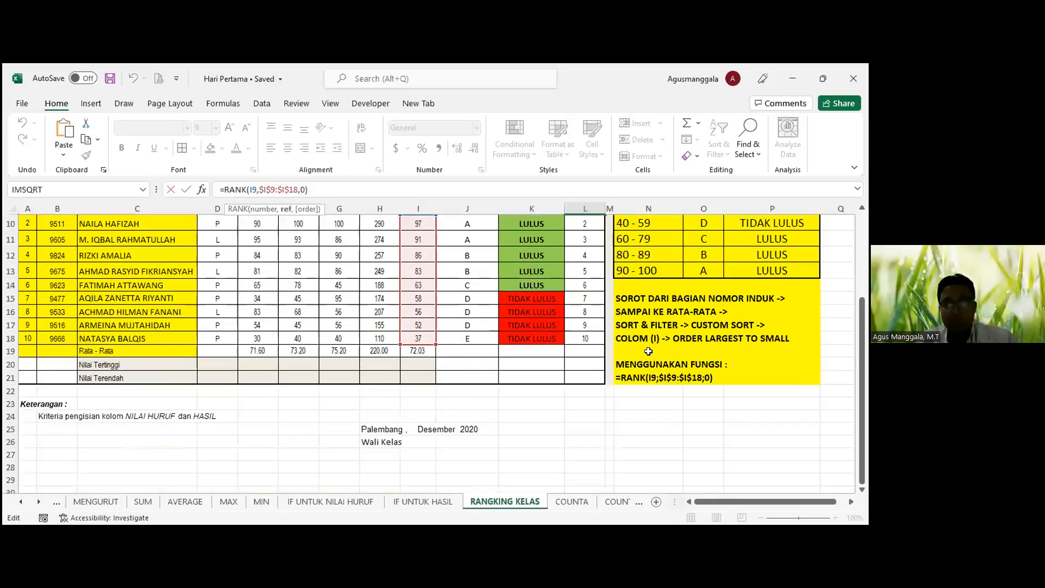
pyautogui.click(669, 378)
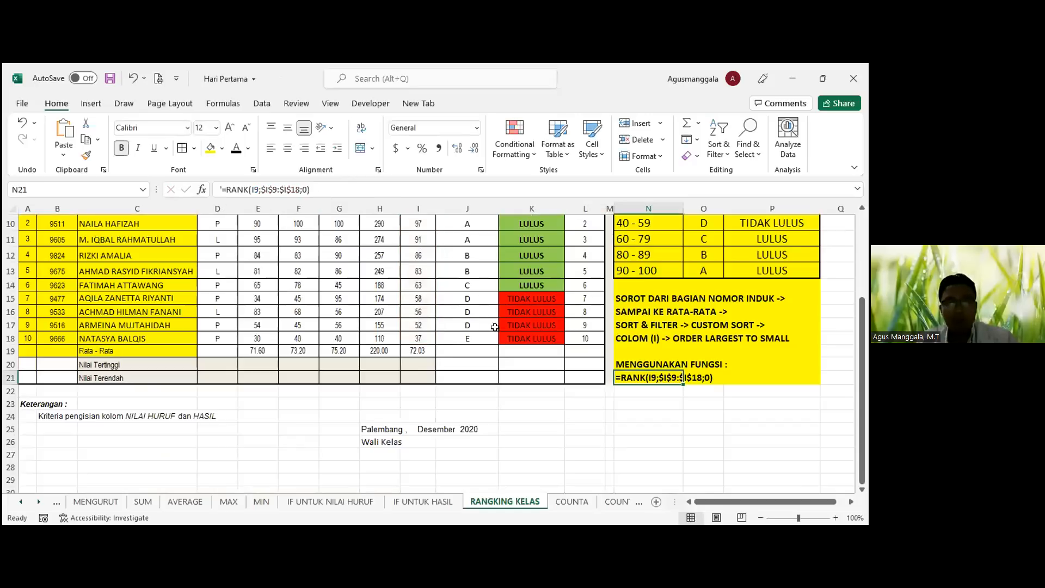
# Step: Try to copy L9's RANK formula into a new text box drawn over the table header from Nama Siswa to NILAI UJIAN SEKOLAH
pyautogui.scroll(3, 520, 364)
pyautogui.click(585, 370)
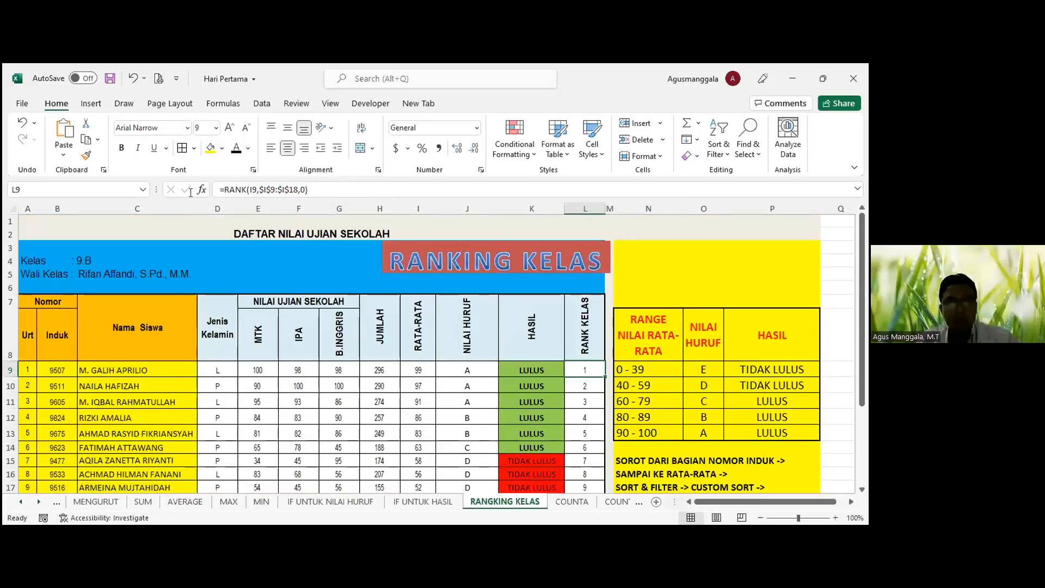
pyautogui.moveTo(309, 190); pyautogui.dragTo(136, 198)
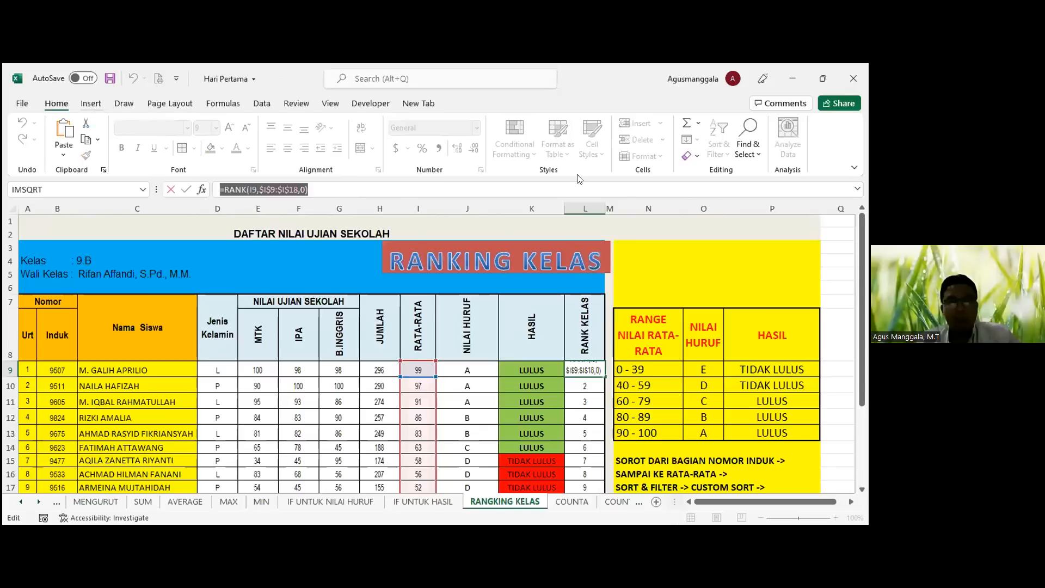
pyautogui.click(760, 136)
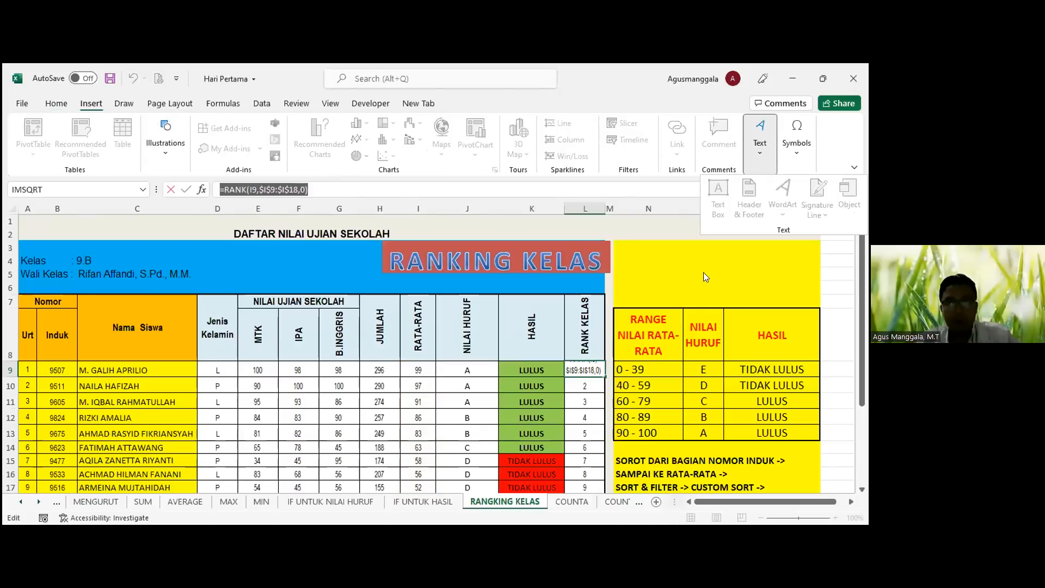
pyautogui.click(718, 194)
pyautogui.moveTo(98, 261)
pyautogui.mouseDown()
pyautogui.moveTo(254, 365)
pyautogui.moveTo(333, 385)
pyautogui.mouseUp()
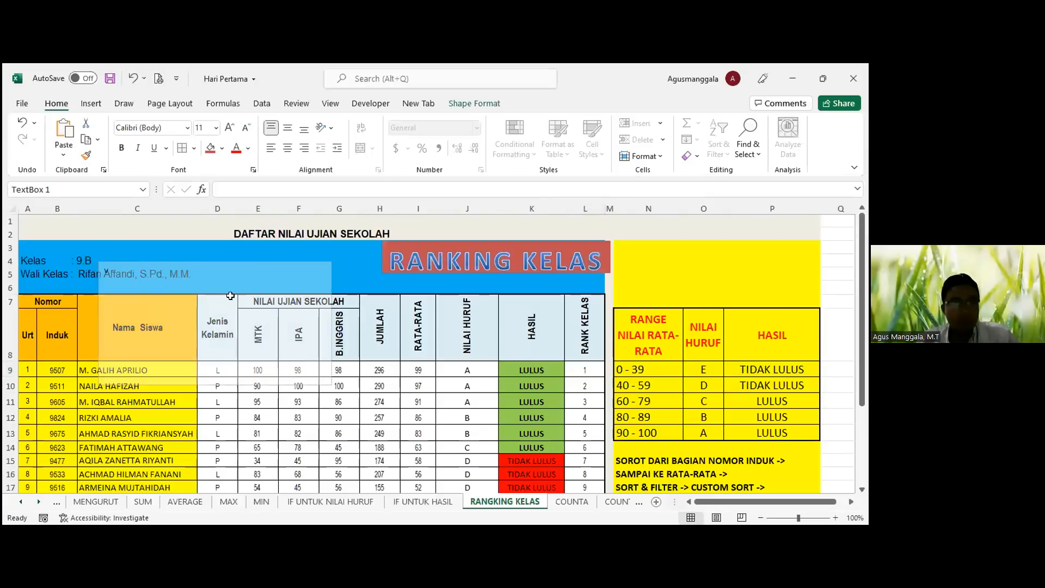
pyautogui.moveTo(232, 279); pyautogui.dragTo(222, 303)
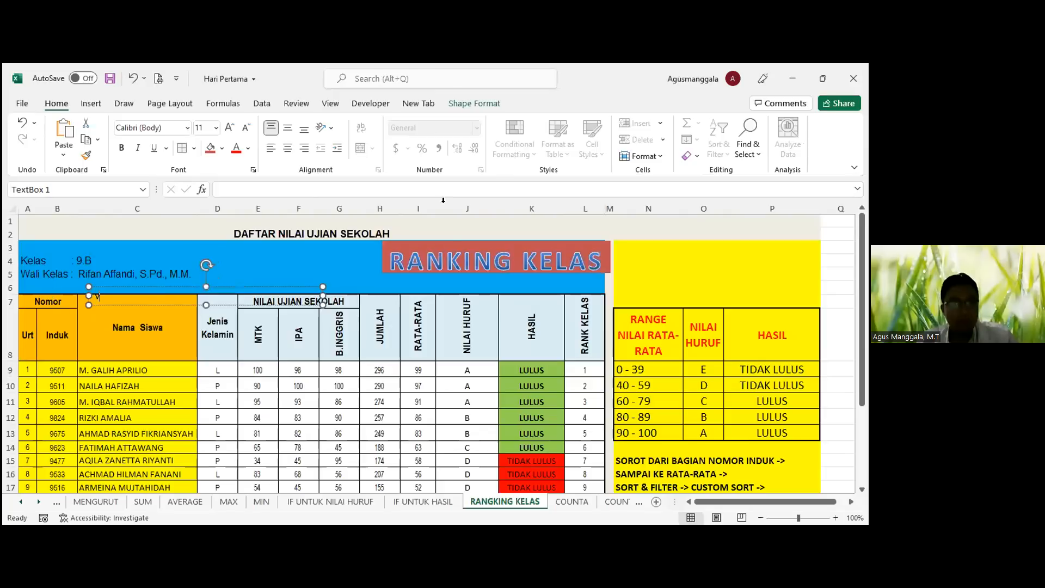
# Step: Try to copy the RANK formula out of cell L9
pyautogui.click(582, 371)
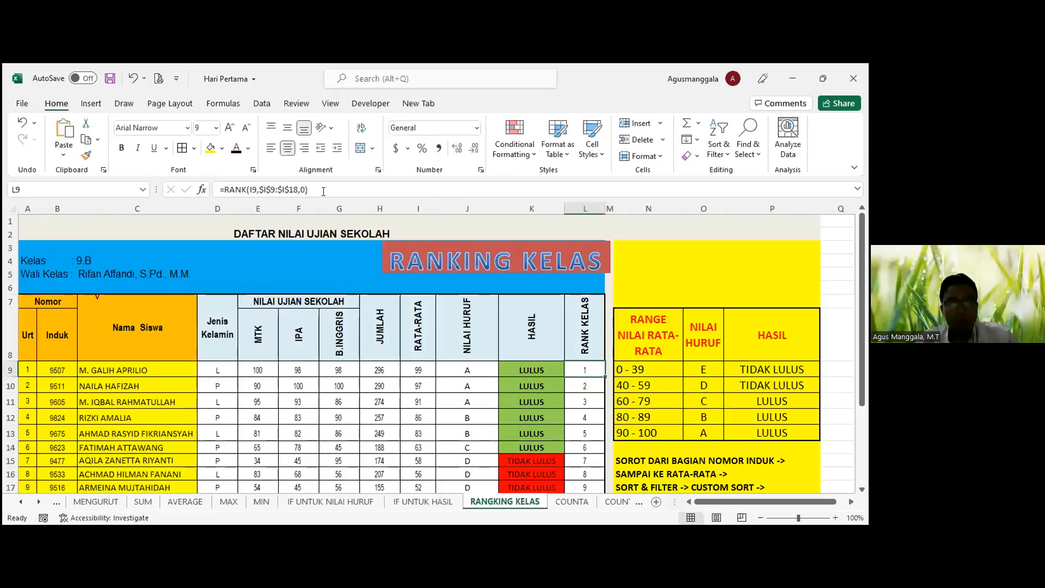
pyautogui.moveTo(312, 191); pyautogui.dragTo(167, 198)
pyautogui.write('c')
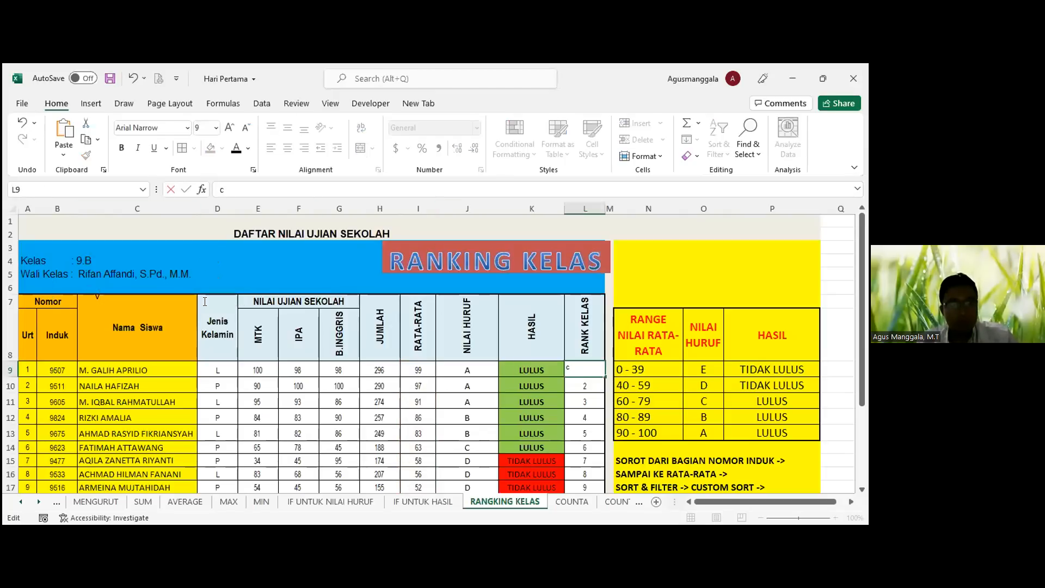
pyautogui.click(729, 274)
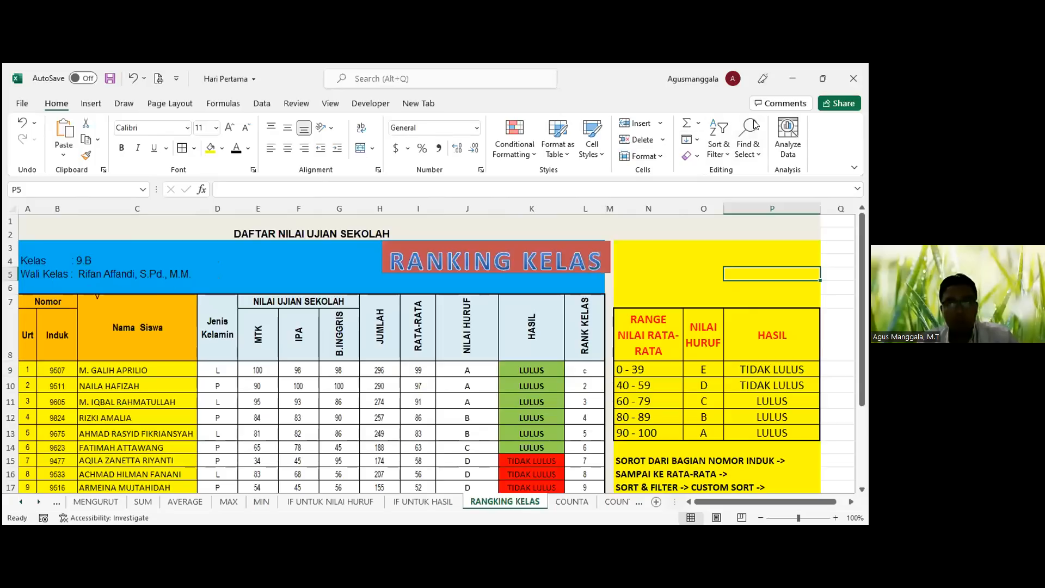
# Step: Draw a small text box above the Kelas value 9.B and try to paste the RANK formula into it
pyautogui.click(93, 105)
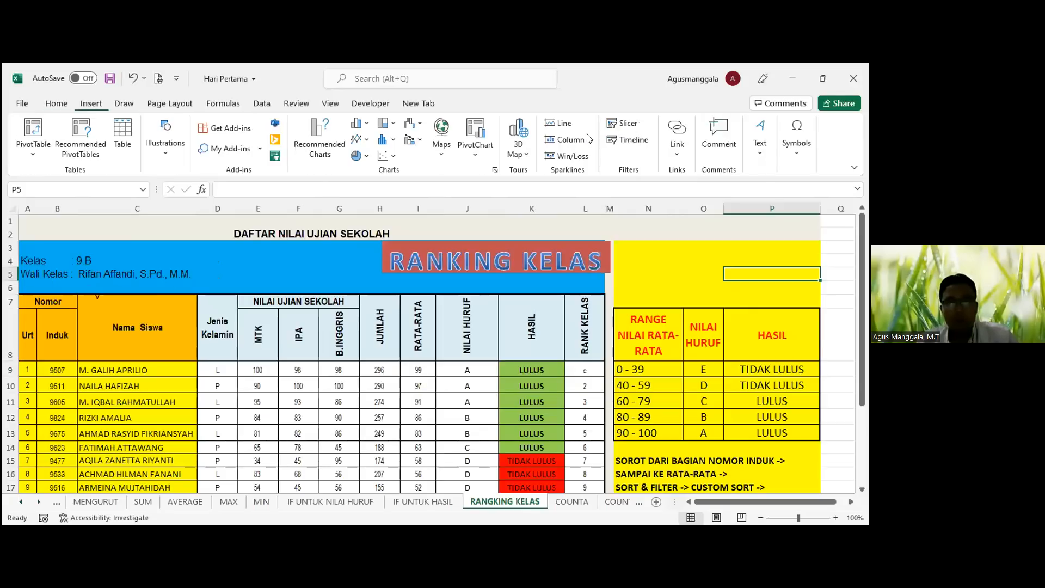
pyautogui.click(759, 147)
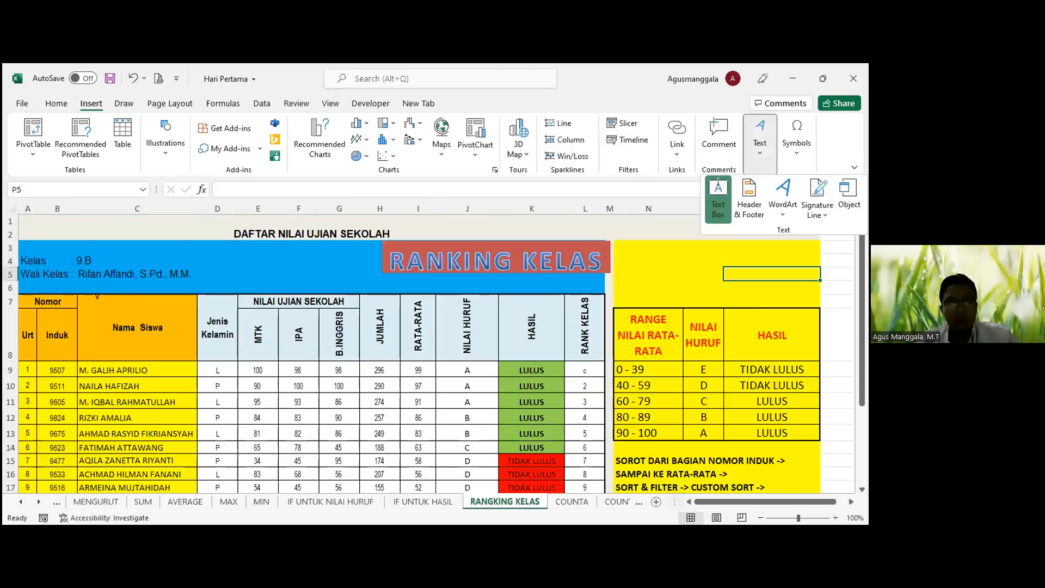
pyautogui.click(718, 191)
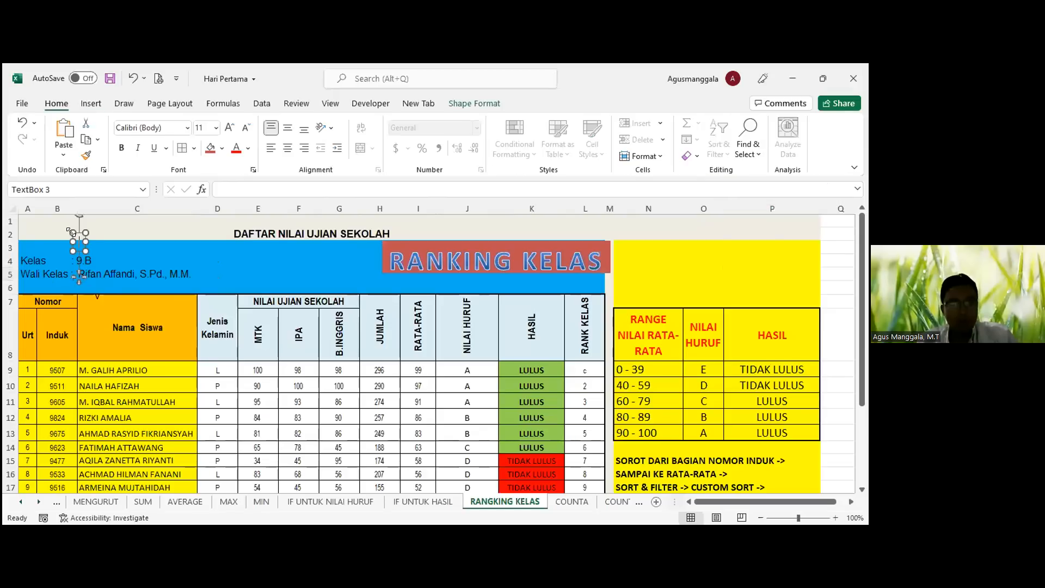
pyautogui.write('v')
pyautogui.moveTo(83, 238); pyautogui.dragTo(63, 236)
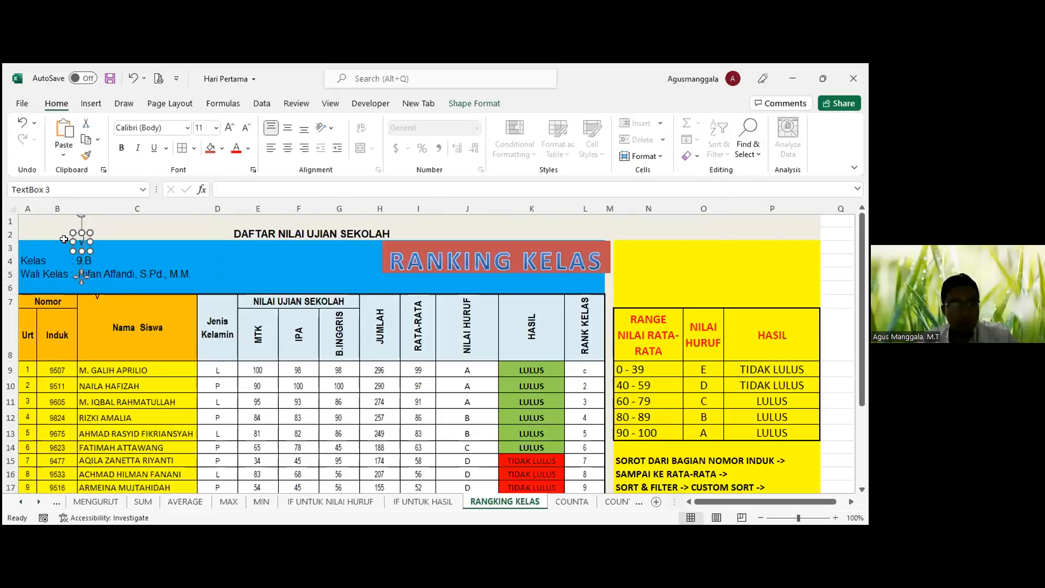
pyautogui.click(180, 255)
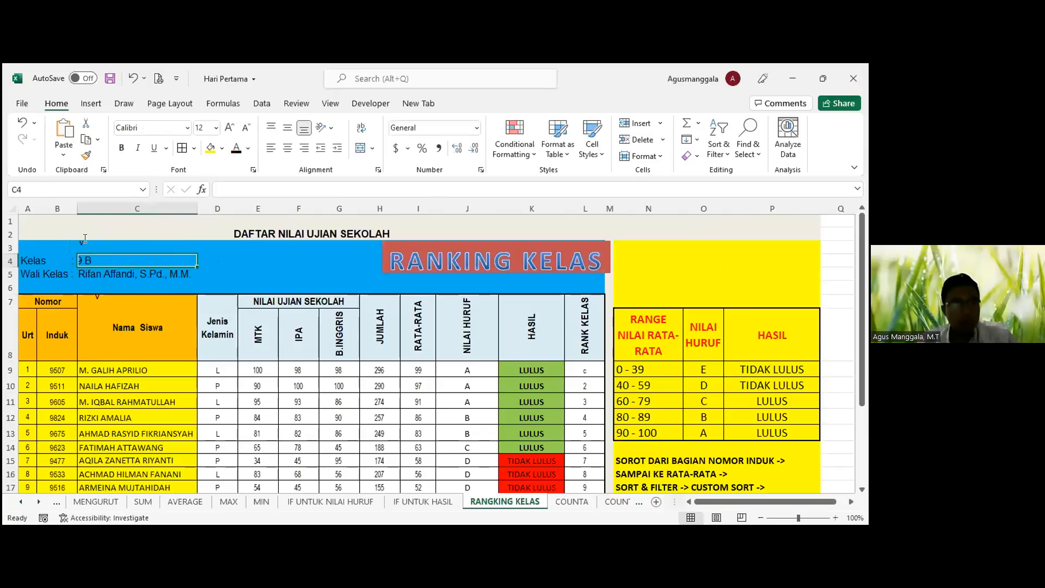
# Step: Copy the sample formula '=RANK(I9;$I$9:$I$18;0) from N21 into the text box over the Nama Siswa header
pyautogui.click(94, 303)
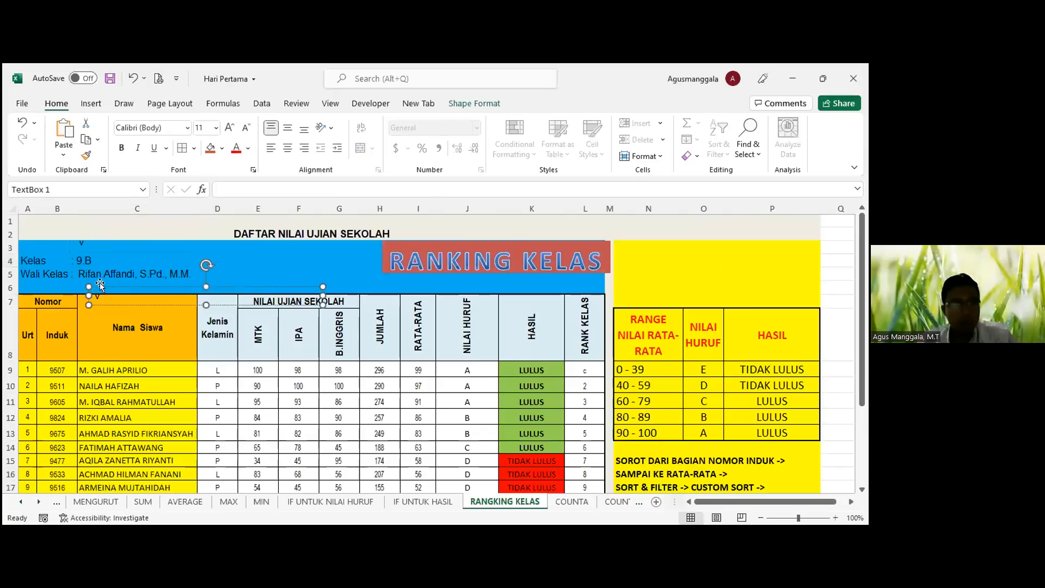
pyautogui.scroll(-3, 670, 484)
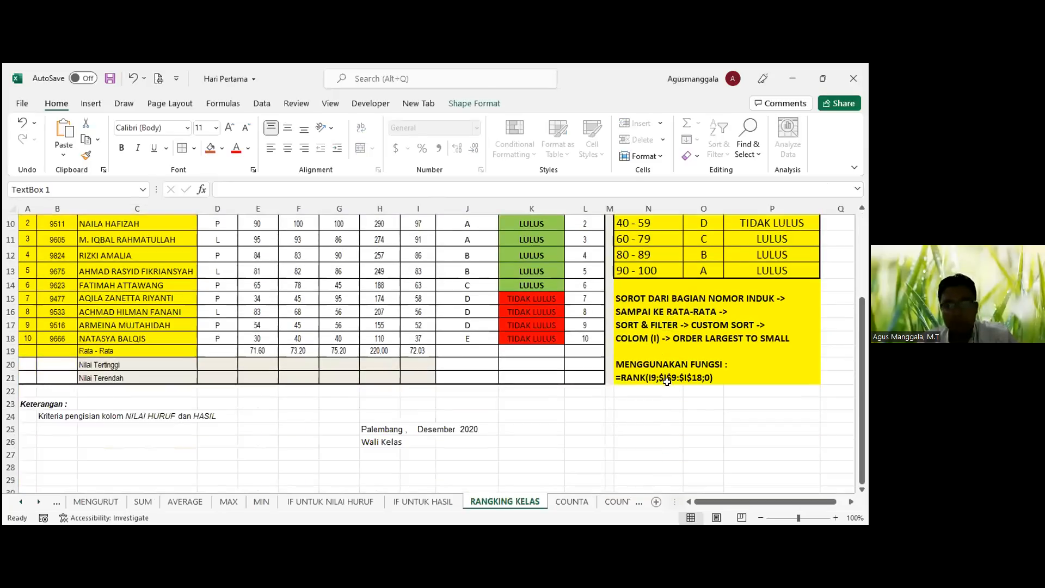
pyautogui.click(647, 375)
pyautogui.tripleClick(227, 186)
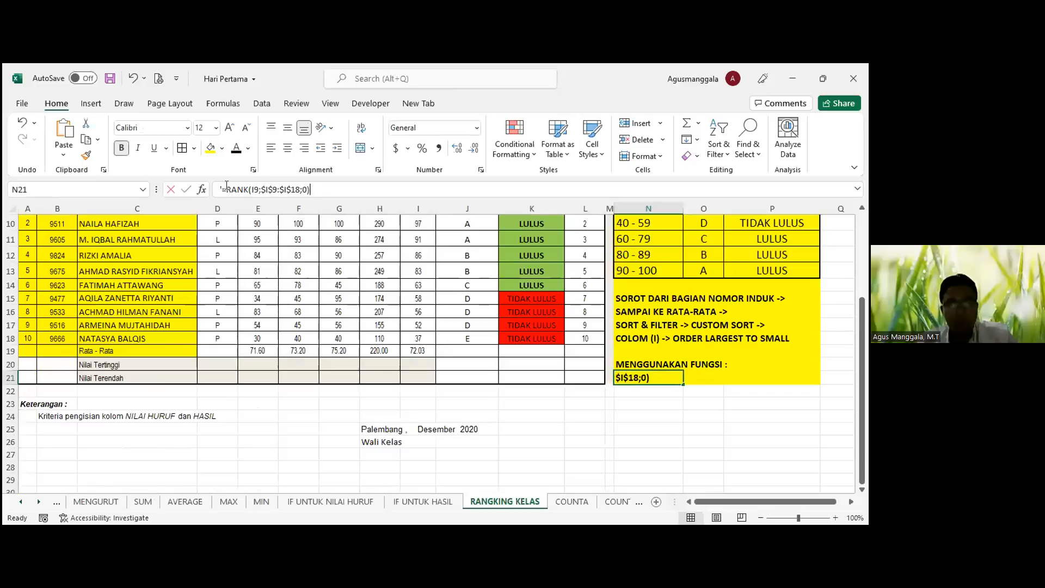
pyautogui.rightClick(236, 186)
pyautogui.click(264, 214)
pyautogui.press('Escape')
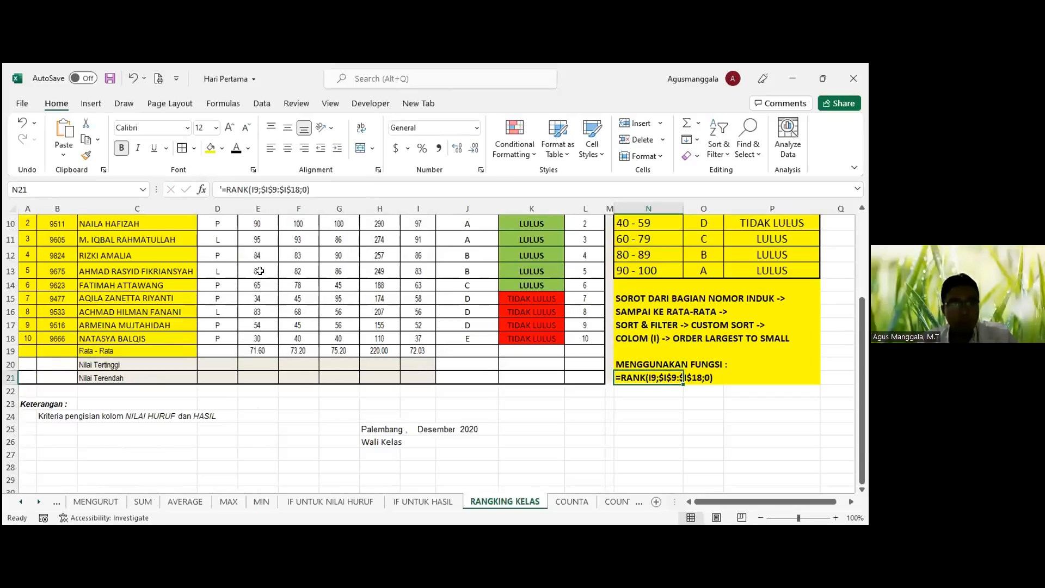
pyautogui.scroll(3, 151, 355)
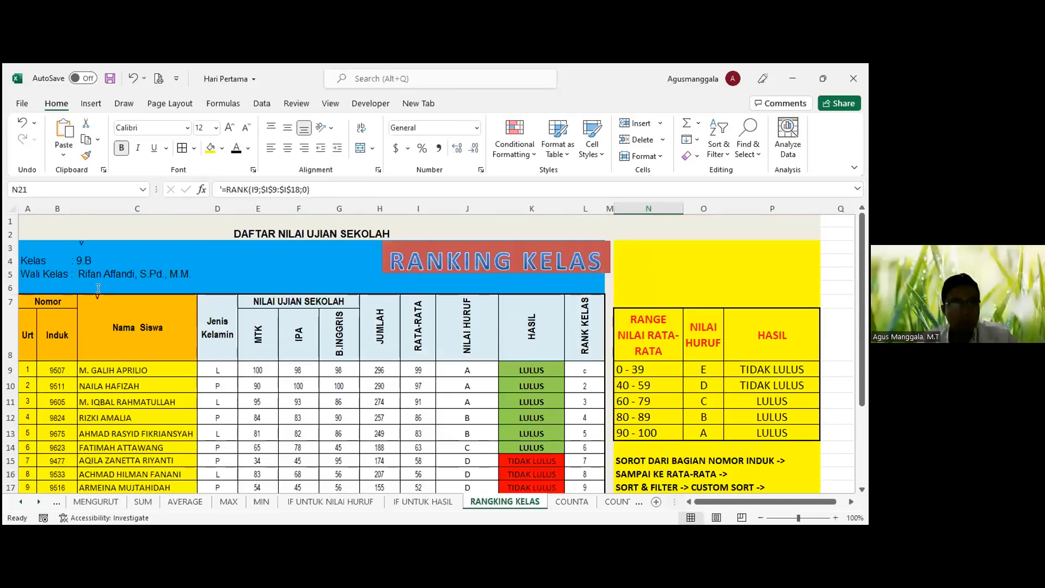
pyautogui.click(89, 294)
pyautogui.hotkey('ctrl', 'v')
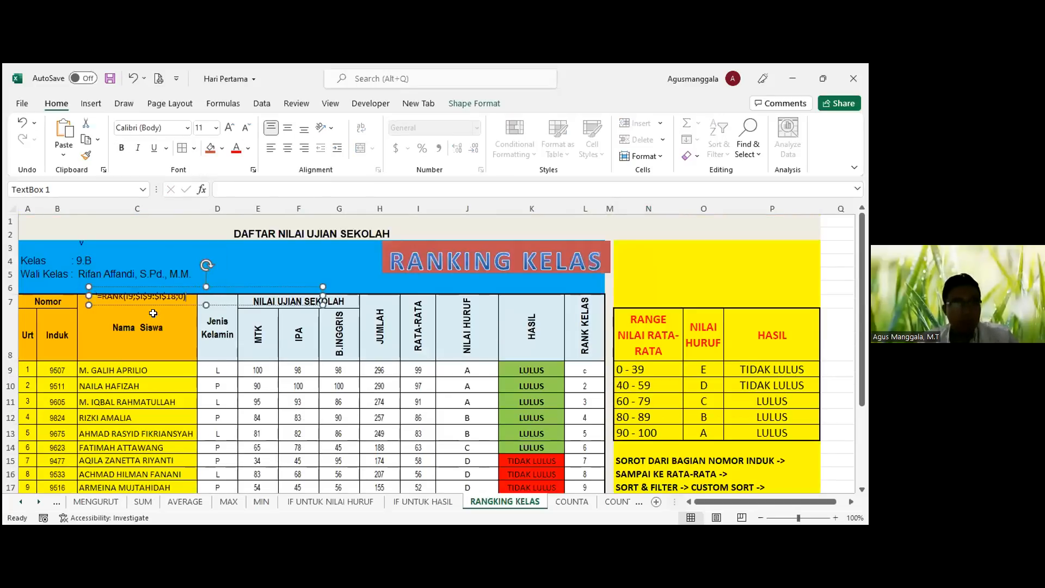
# Step: Enlarge the formula text to 36 pt and widen its text box so the formula fits on one line
pyautogui.moveTo(166, 305); pyautogui.dragTo(168, 237)
pyautogui.click(230, 127)
pyautogui.click(229, 128)
pyautogui.click(229, 128)
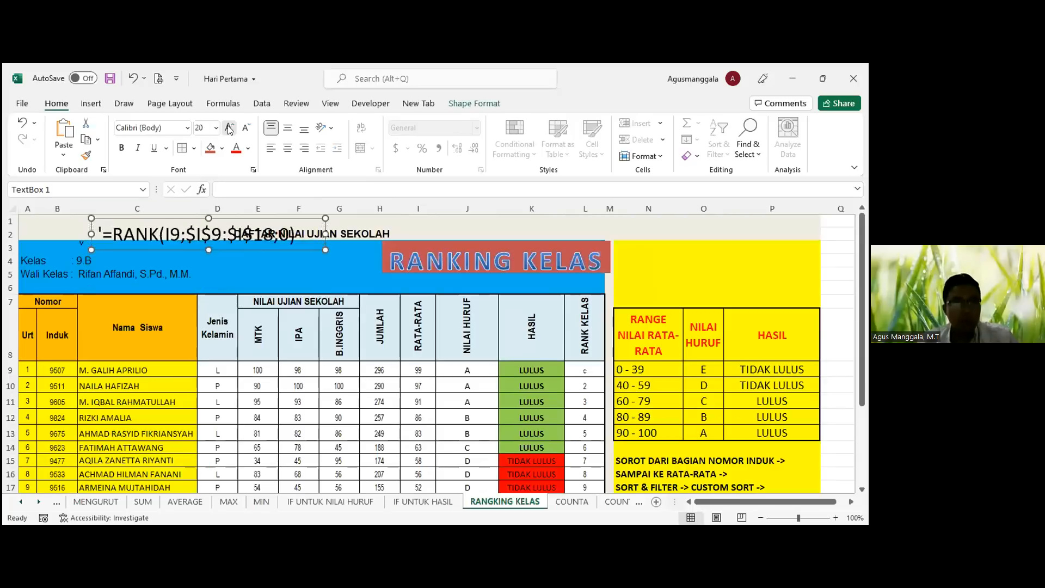
pyautogui.click(229, 127)
pyautogui.click(229, 128)
pyautogui.click(229, 128)
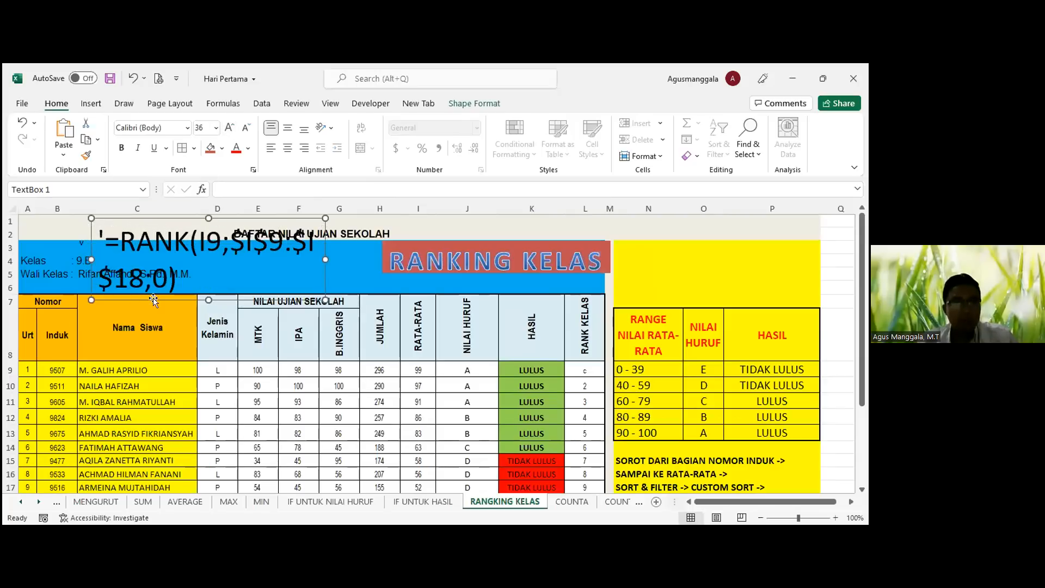
pyautogui.moveTo(317, 259); pyautogui.dragTo(521, 260)
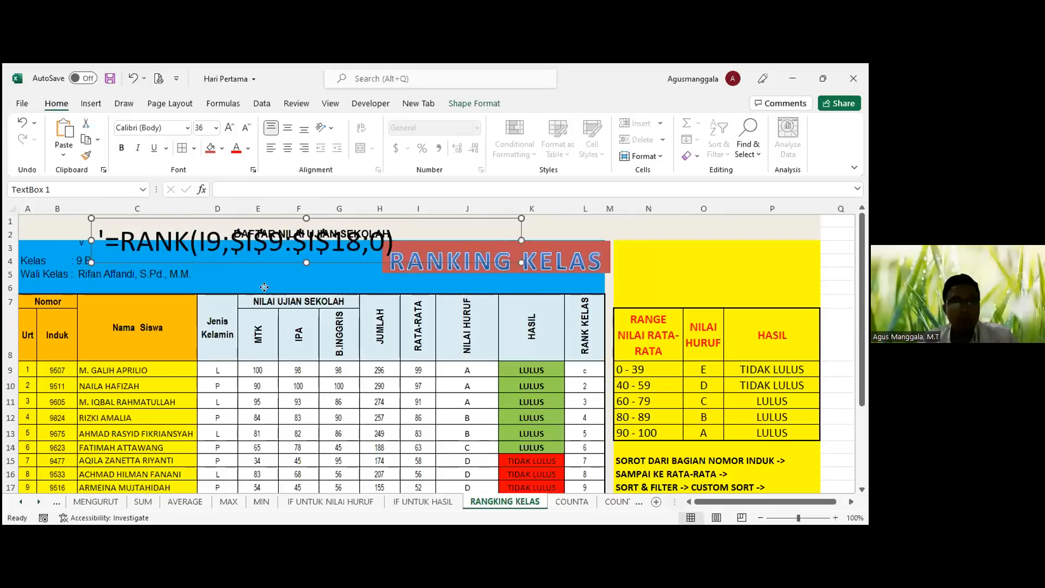
# Step: Remove the formula's leading apostrophe and fit the text box over the Kelas rows, ending beside the RANKING KELAS title
pyautogui.moveTo(292, 263); pyautogui.dragTo(545, 234)
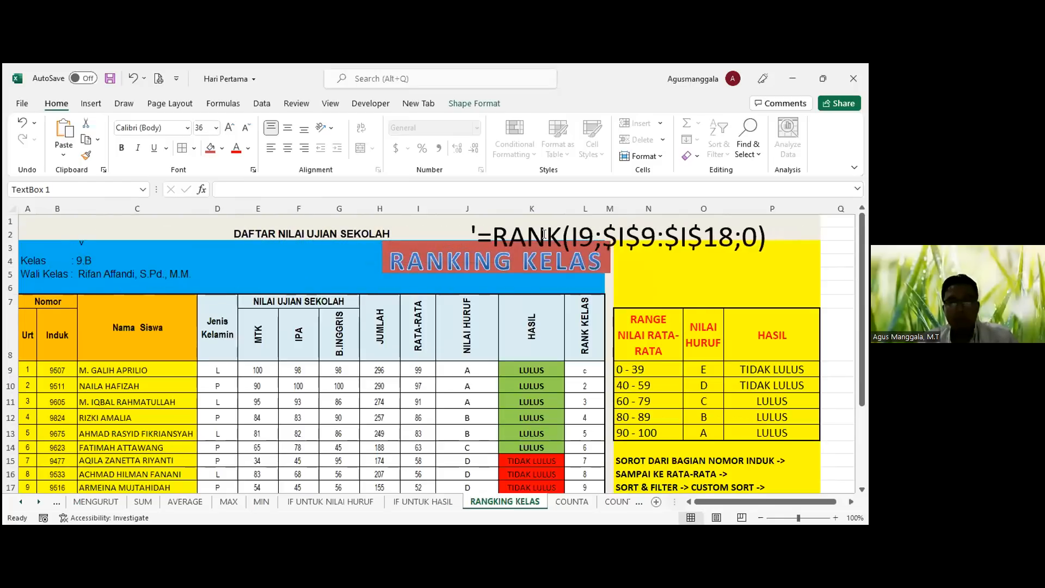
pyautogui.click(475, 231)
pyautogui.press('BackSpace')
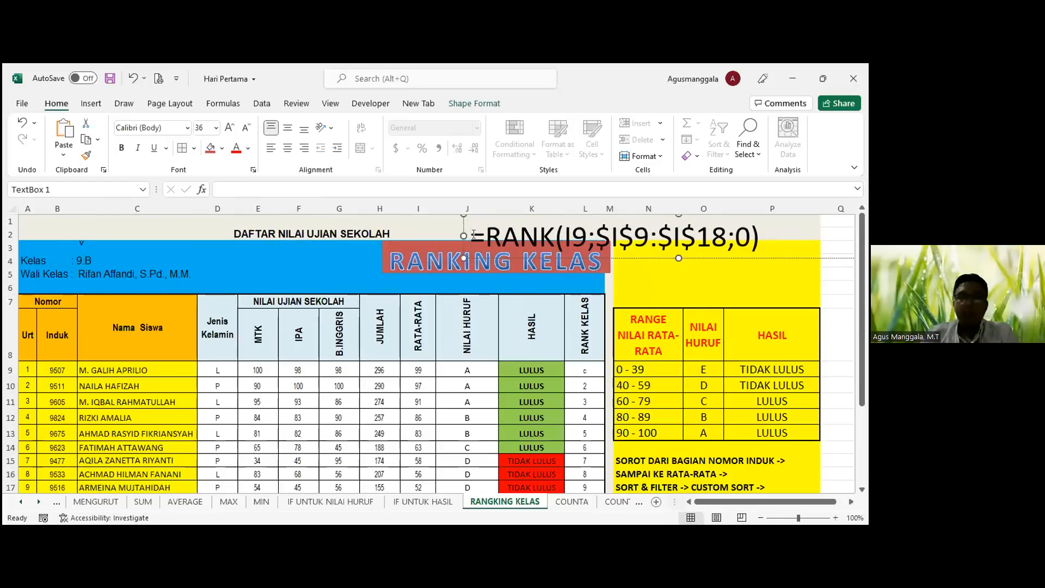
pyautogui.moveTo(474, 259); pyautogui.dragTo(88, 281)
pyautogui.moveTo(505, 252); pyautogui.dragTo(386, 255)
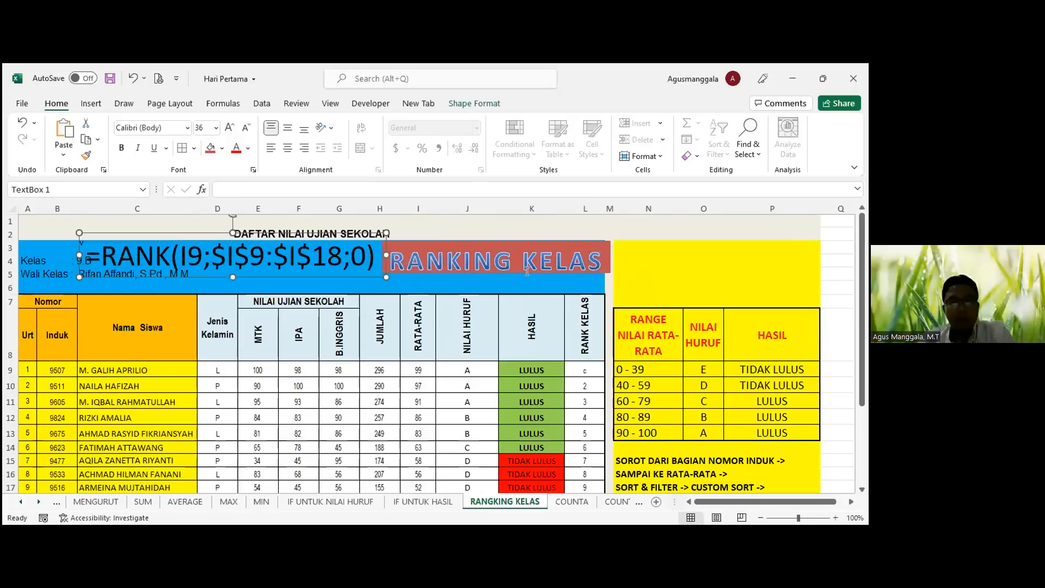
pyautogui.click(666, 263)
# Step: Restore the RANK formula in L9 by copying it from L10
pyautogui.click(571, 365)
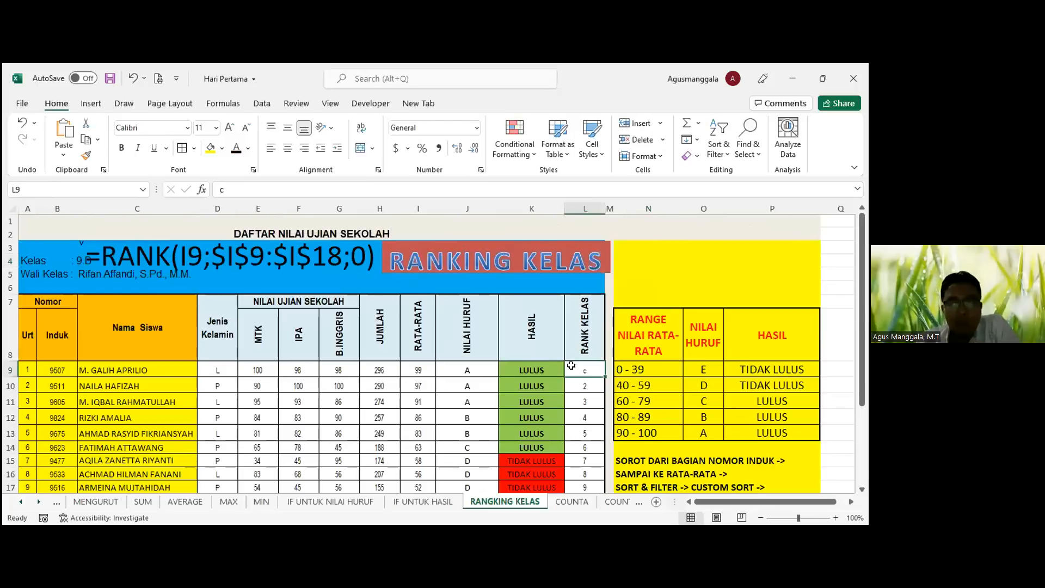
pyautogui.click(588, 383)
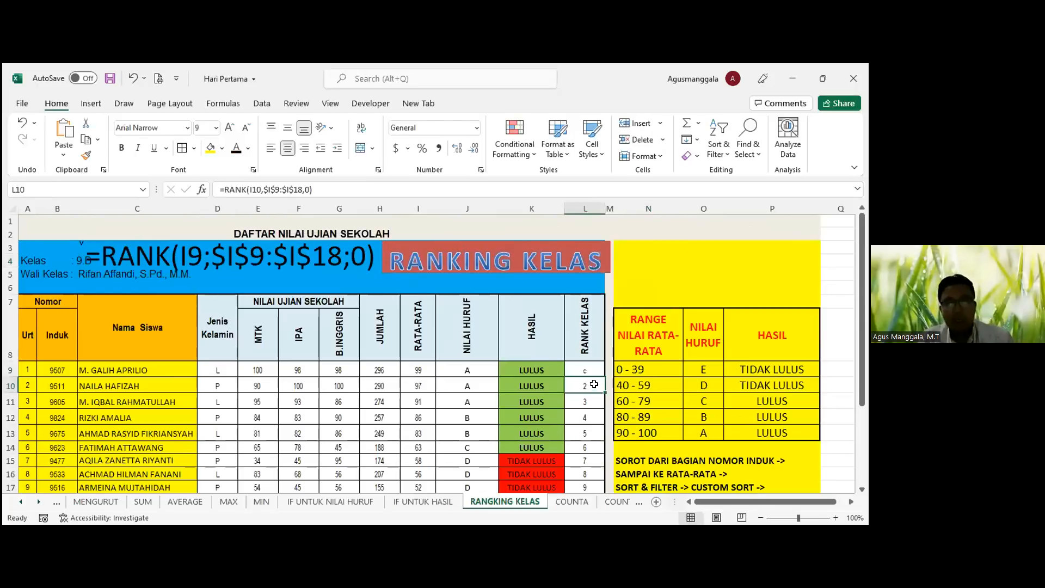
pyautogui.hotkey('ctrl', 'c')
pyautogui.click(594, 370)
pyautogui.hotkey('ctrl', 'v')
# Step: Examine the arguments of L9's RANK formula, including the absolute range $I$9:$I$18
pyautogui.click(341, 187)
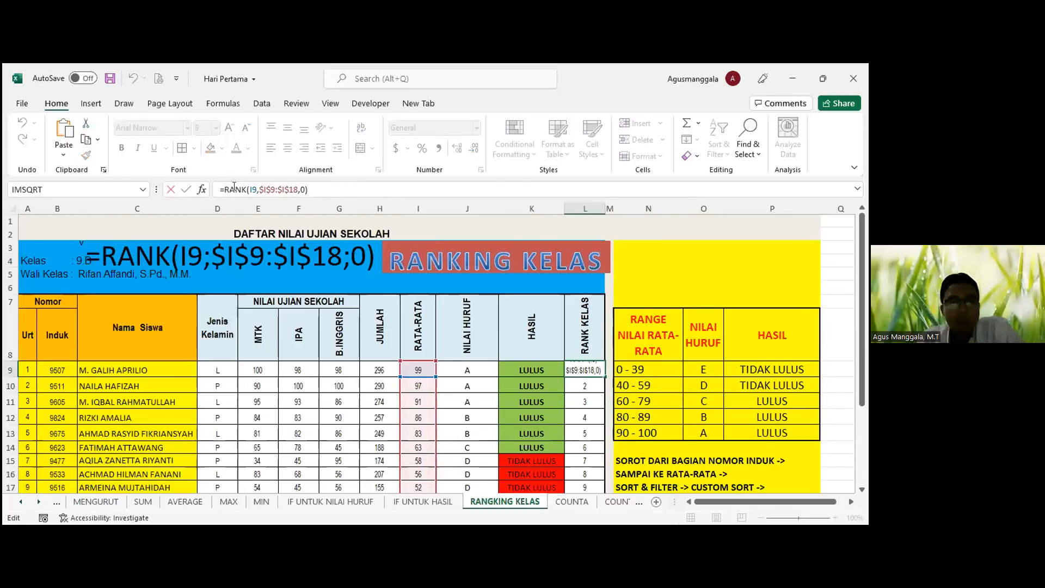
pyautogui.click(234, 187)
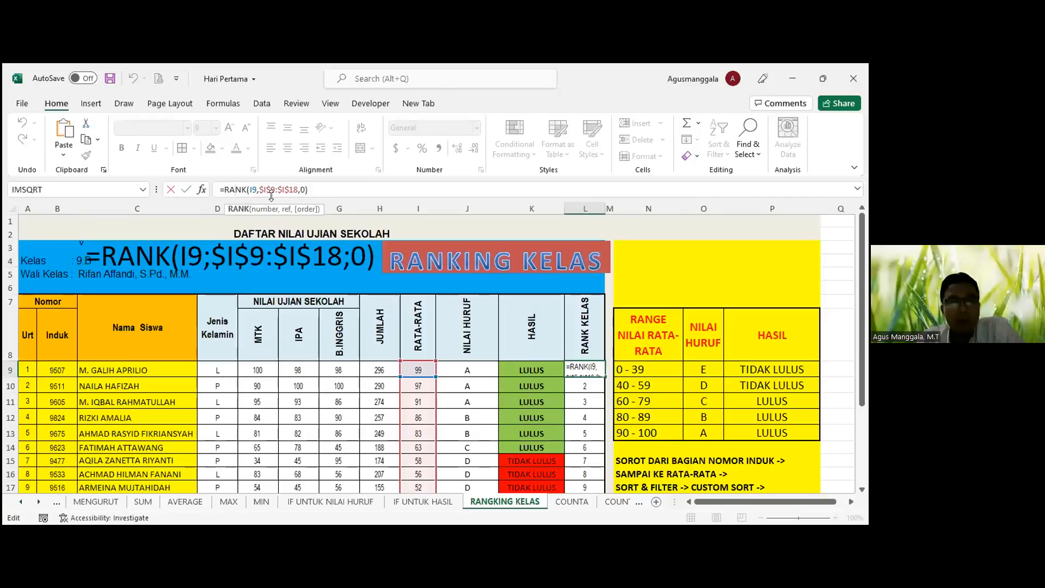
pyautogui.scroll(-1, 416, 341)
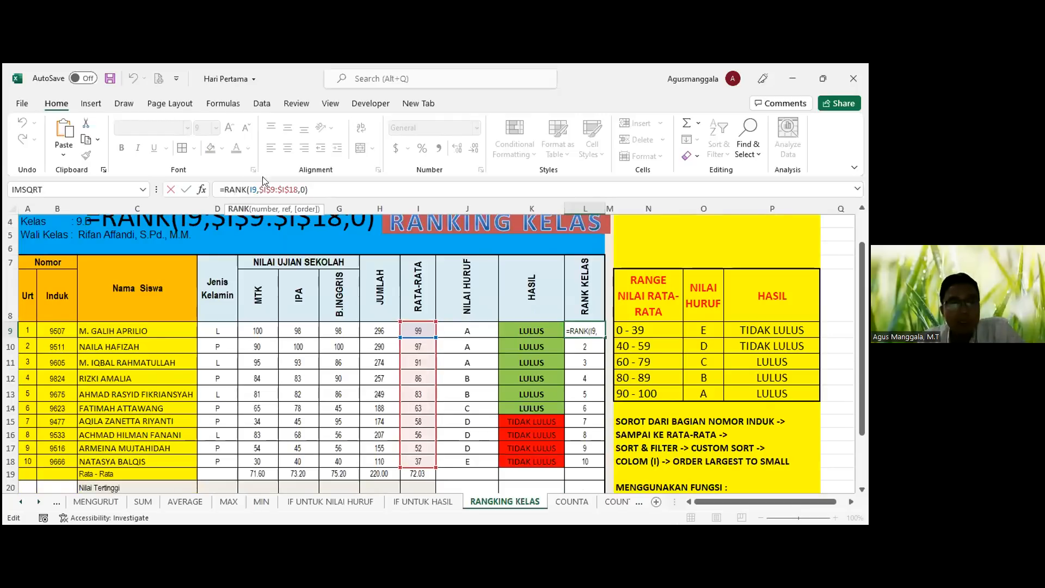
pyautogui.click(257, 189)
pyautogui.moveTo(259, 189); pyautogui.dragTo(293, 186)
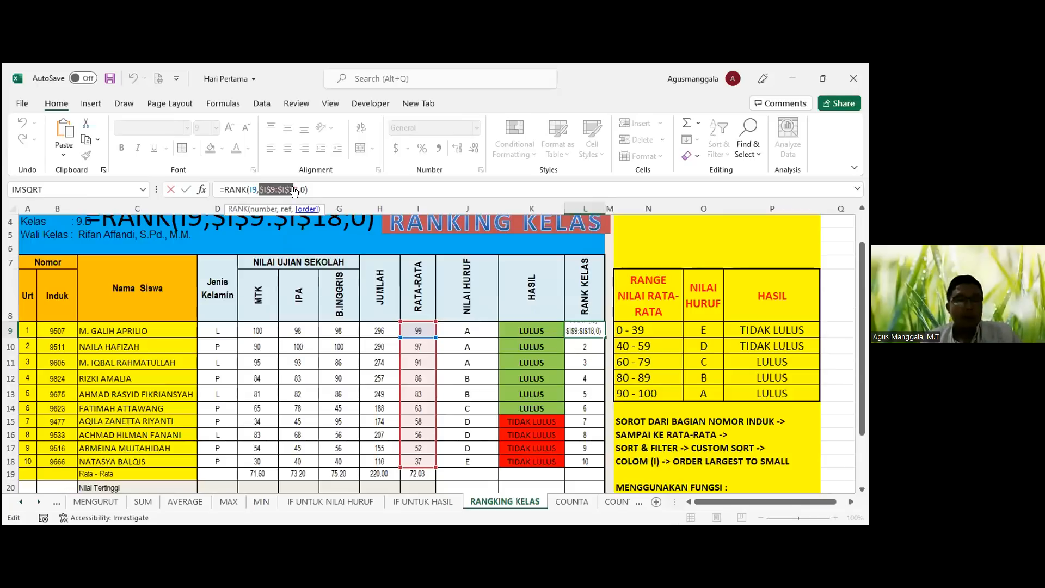
pyautogui.hotkey('ctrl', 'Return')
pyautogui.scroll(1, 311, 248)
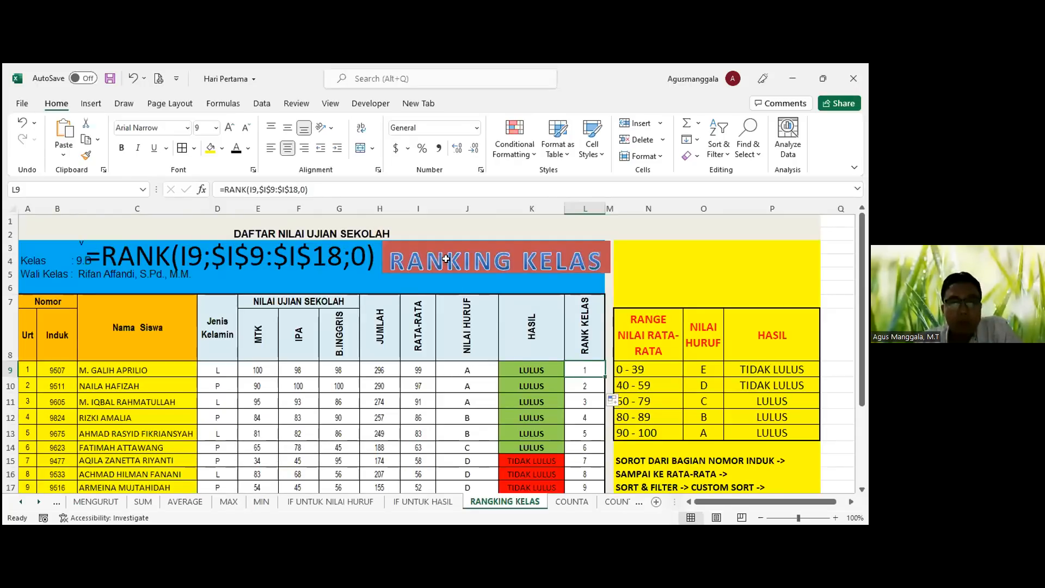
# Step: Check which RATA-RATA cells L9's RANK formula references
pyautogui.click(441, 195)
pyautogui.press('F2')
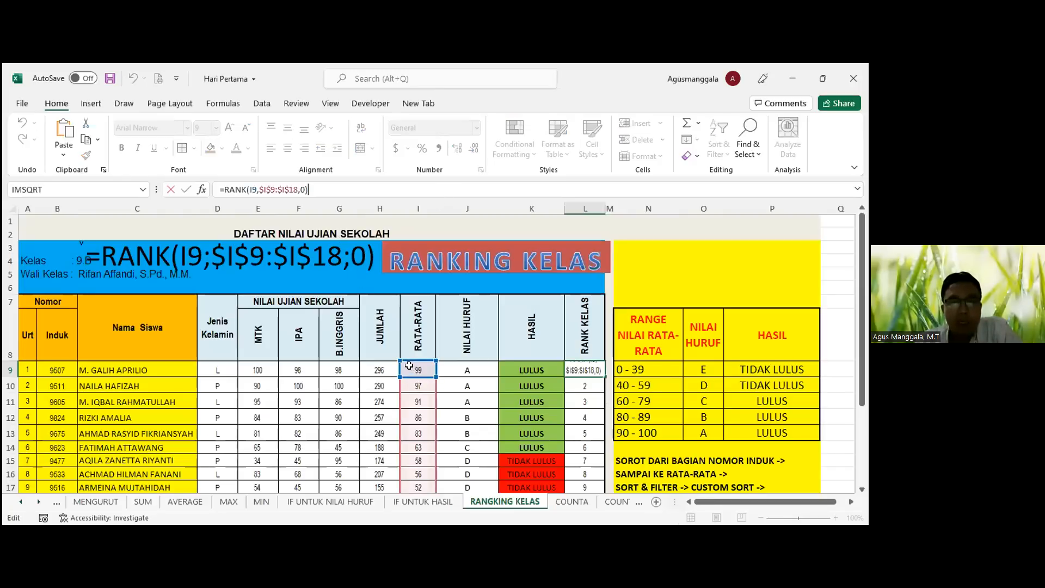
pyautogui.scroll(-2, 411, 361)
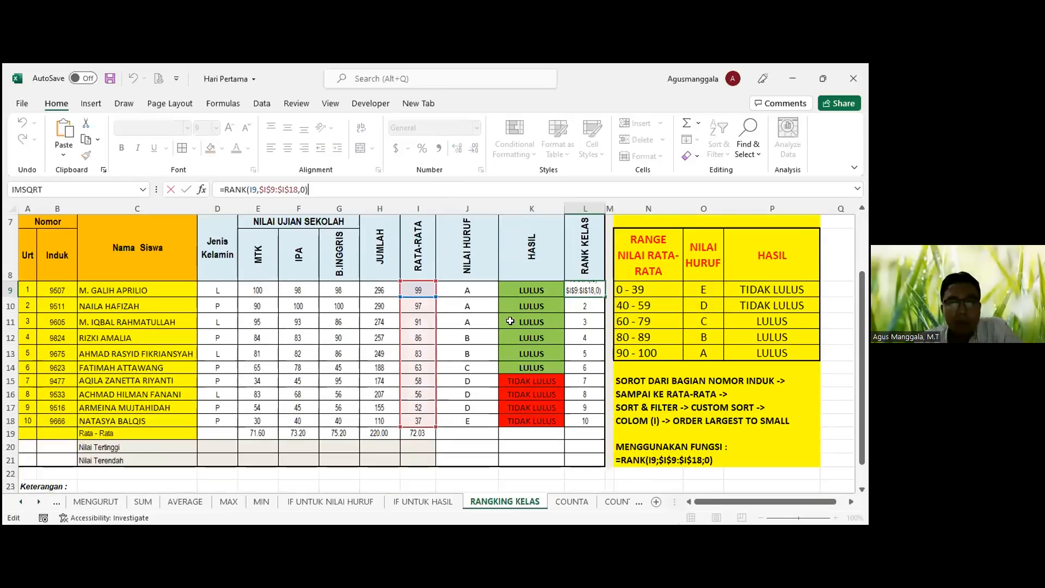
pyautogui.press('Return')
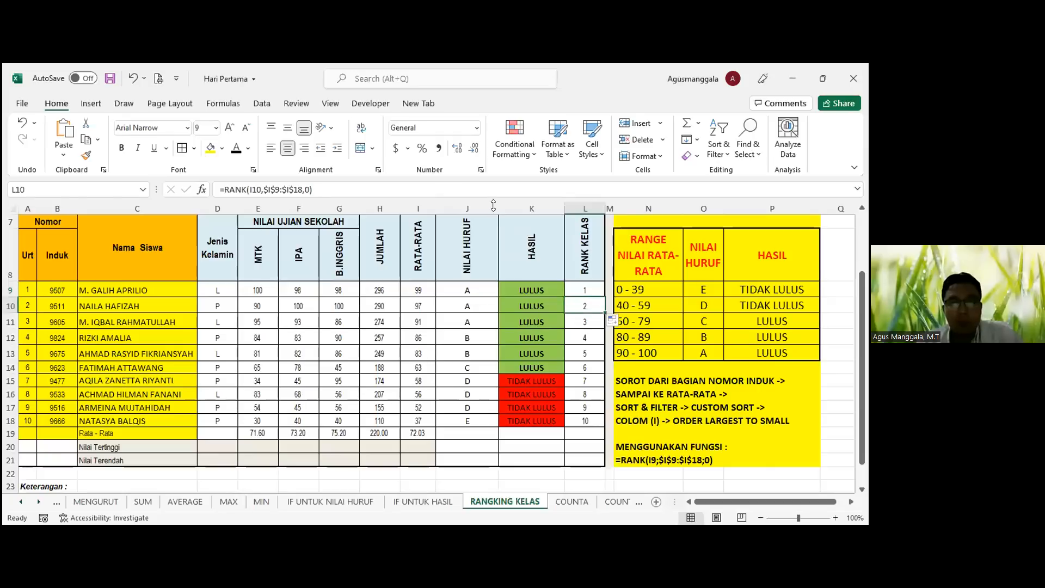
# Step: Check the RANK formulas in the RANK KELAS column down to L18
pyautogui.click(496, 188)
pyautogui.click(594, 322)
pyautogui.scroll(-1, 584, 296)
pyautogui.press('Down')
pyautogui.press('Down')
pyautogui.press('Down')
pyautogui.press('Down')
pyautogui.press('Down')
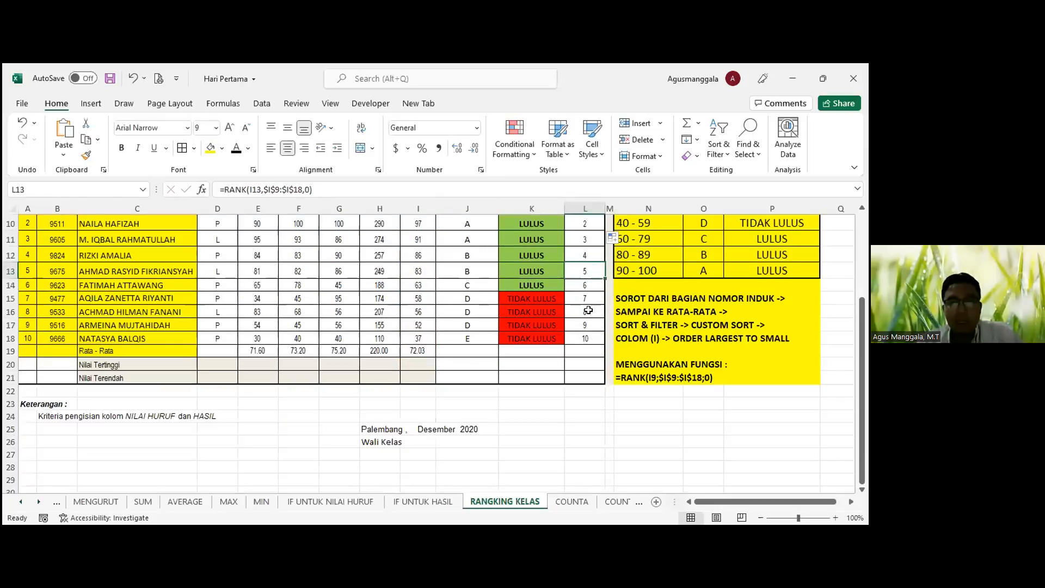
pyautogui.click(574, 335)
pyautogui.scroll(1, 572, 333)
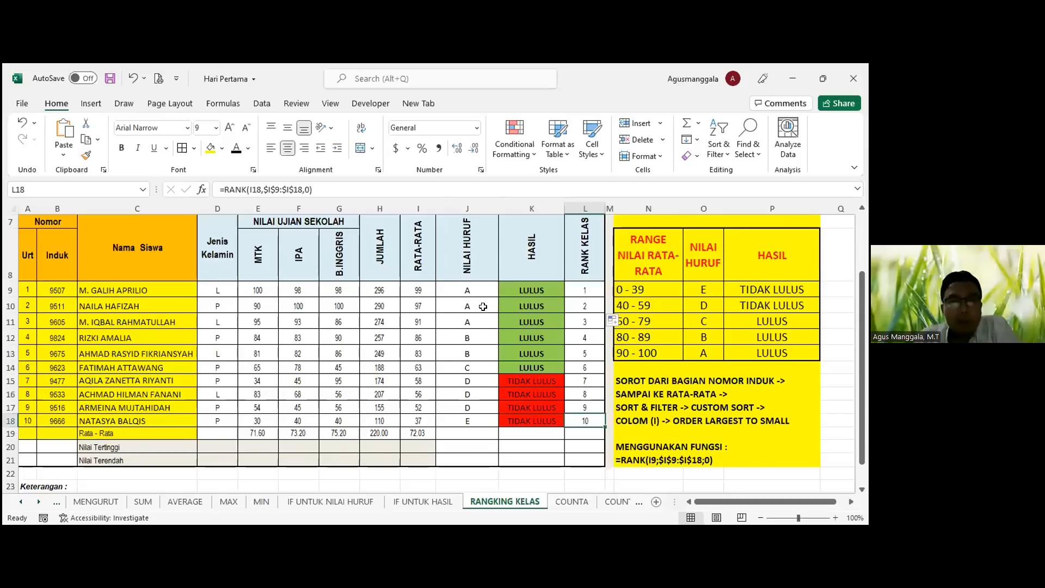
# Step: Give the RANK formula text box a solid fill and move it down over the table's header rows
pyautogui.scroll(2, 483, 306)
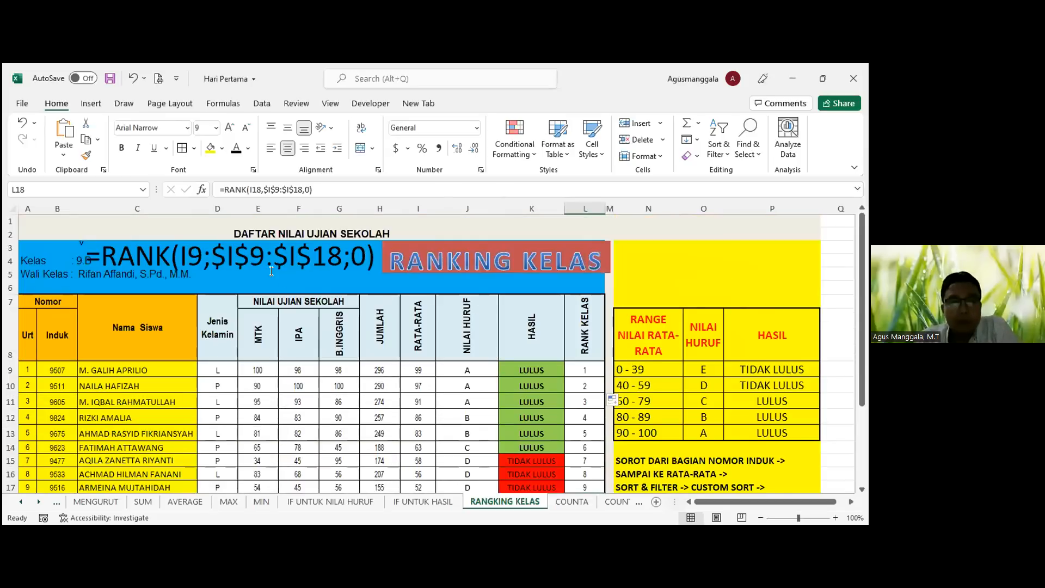
pyautogui.click(256, 266)
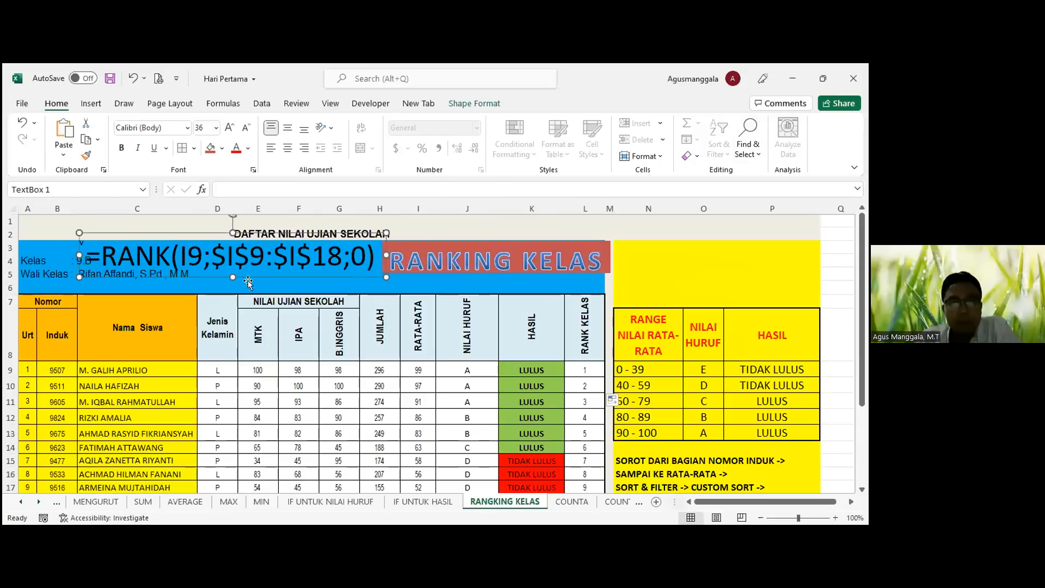
pyautogui.rightClick(251, 275)
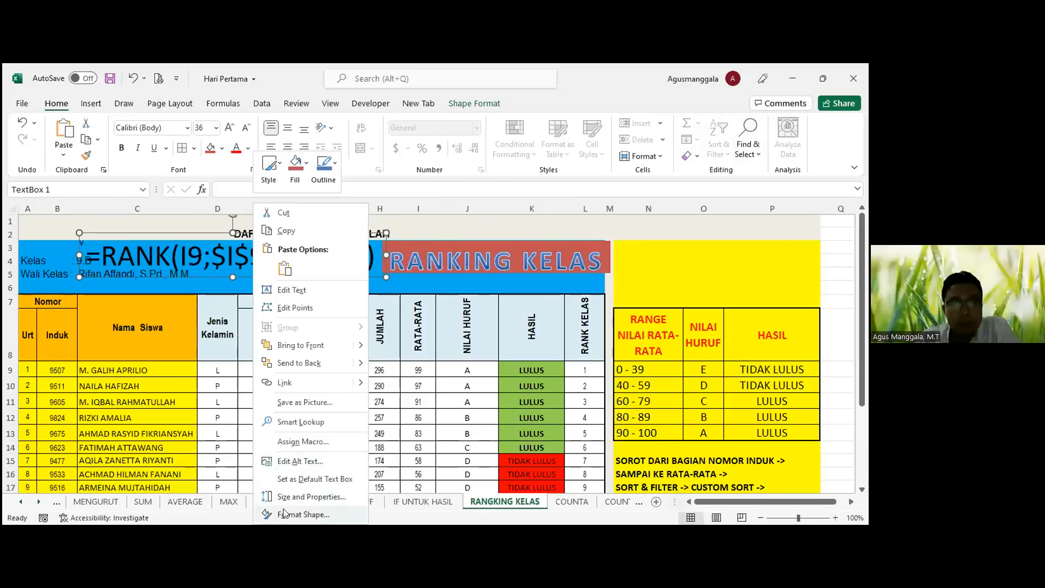
pyautogui.click(284, 513)
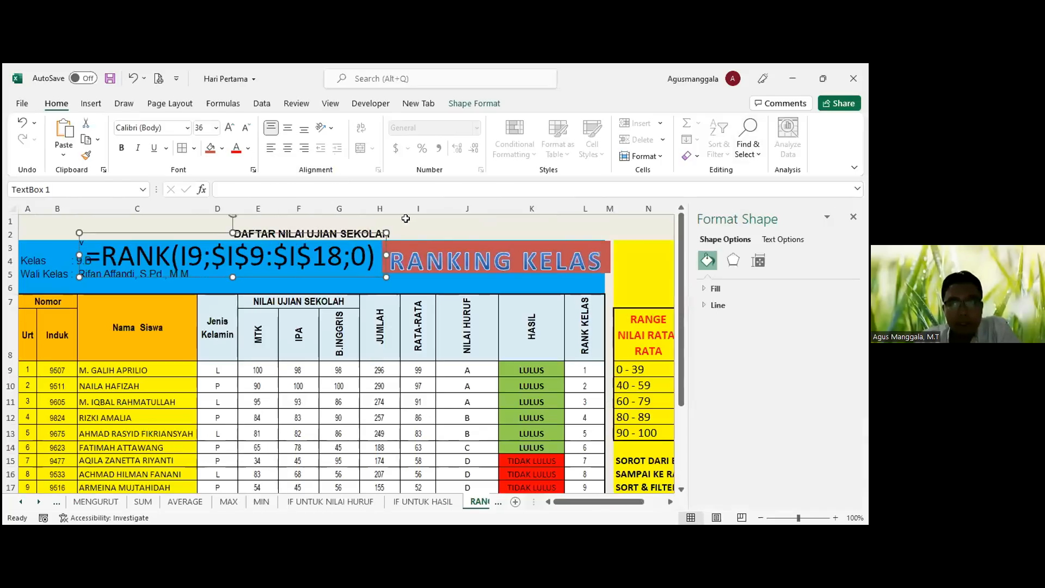
pyautogui.click(725, 289)
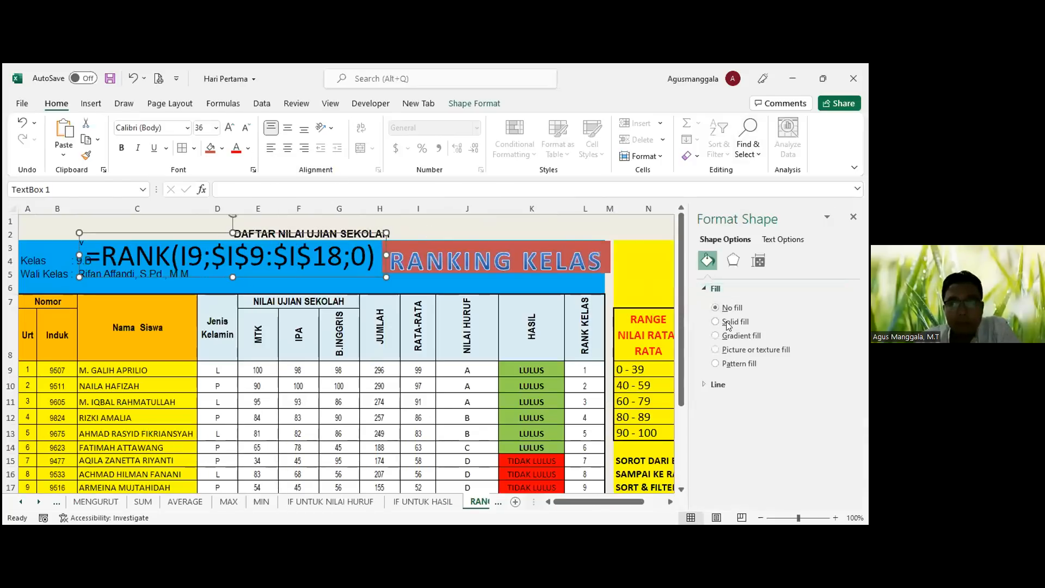
pyautogui.click(726, 321)
pyautogui.moveTo(244, 279); pyautogui.dragTo(193, 349)
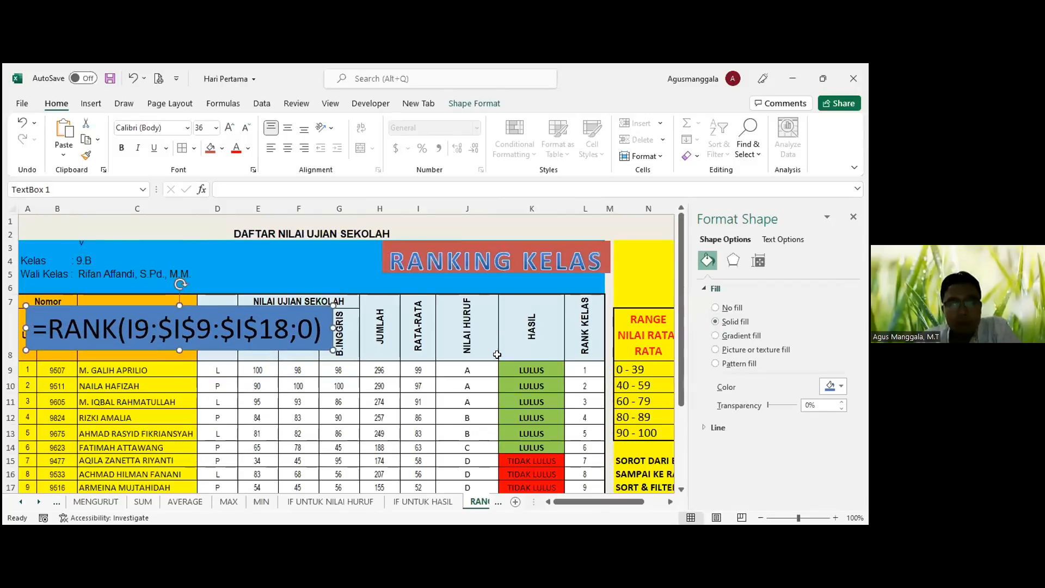
pyautogui.click(502, 335)
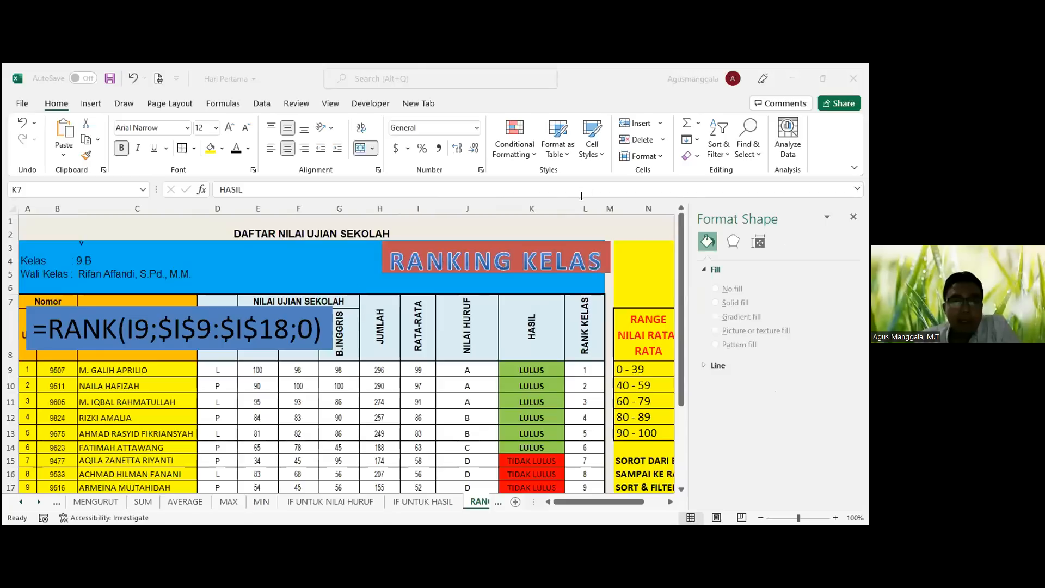
# Step: Examine the number, reference and order arguments of the RANK formula in L9
pyautogui.scroll(-2, 541, 389)
pyautogui.scroll(2, 462, 381)
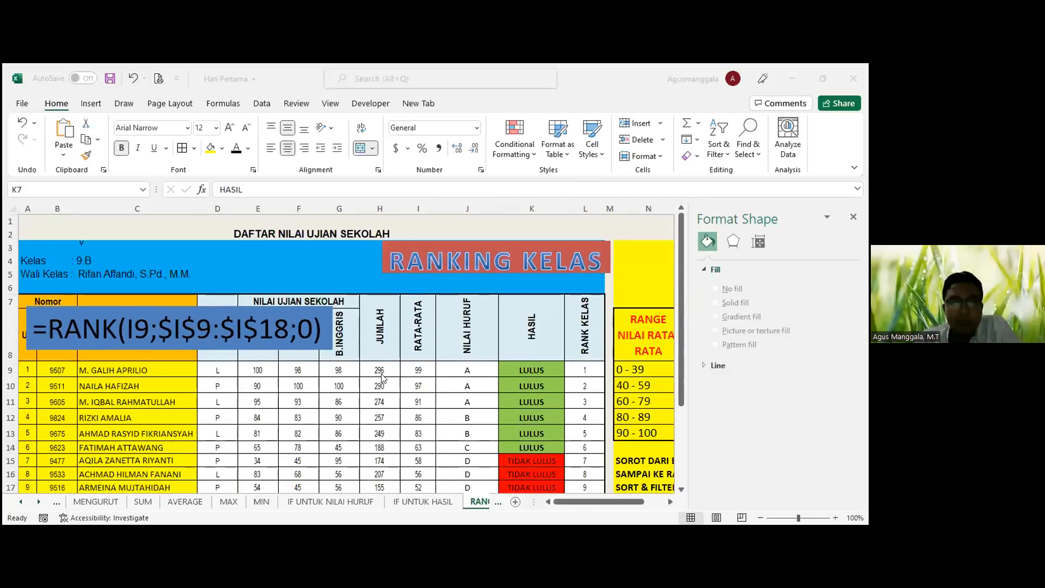
pyautogui.click(578, 370)
pyautogui.click(235, 188)
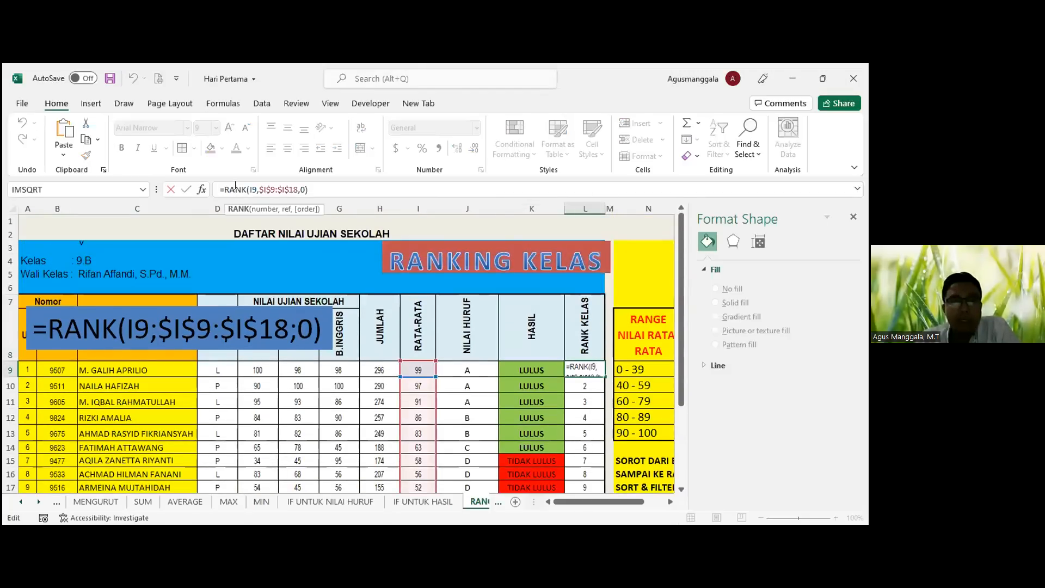
pyautogui.click(252, 190)
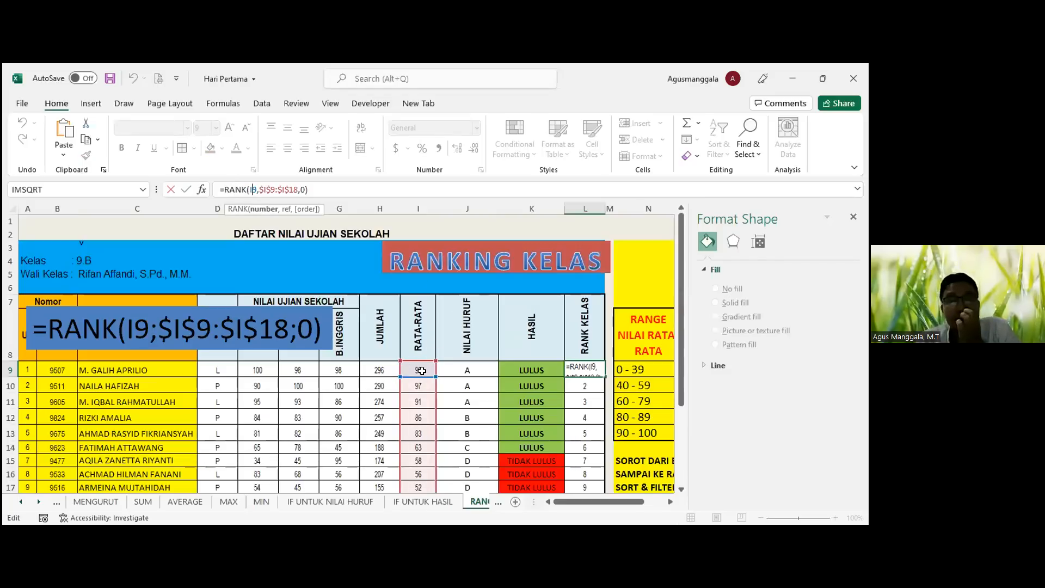
pyautogui.click(271, 188)
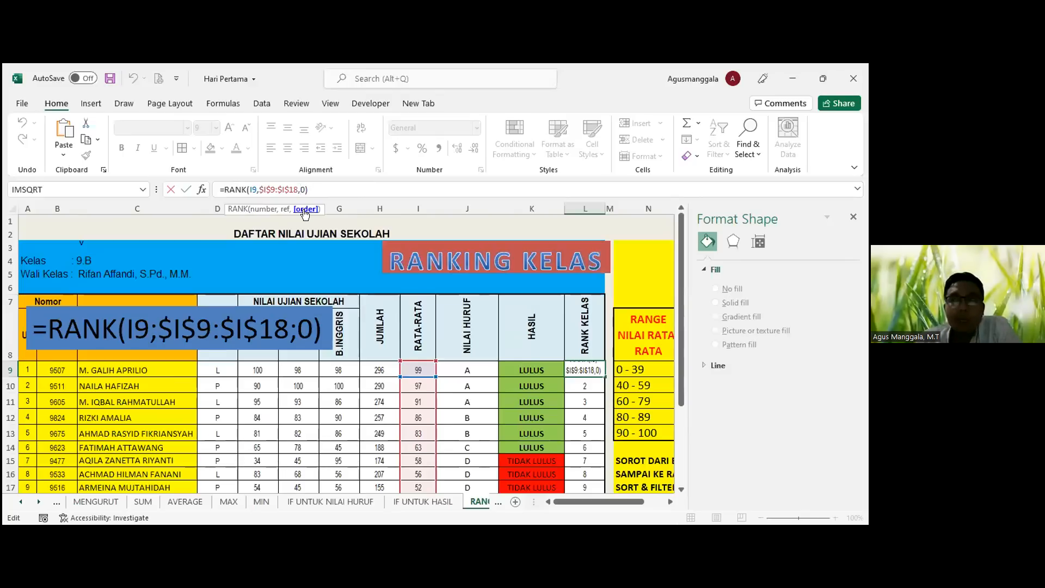
# Step: Set the order argument of L9's RANK formula to 1 (Ascending)
pyautogui.press('Delete')
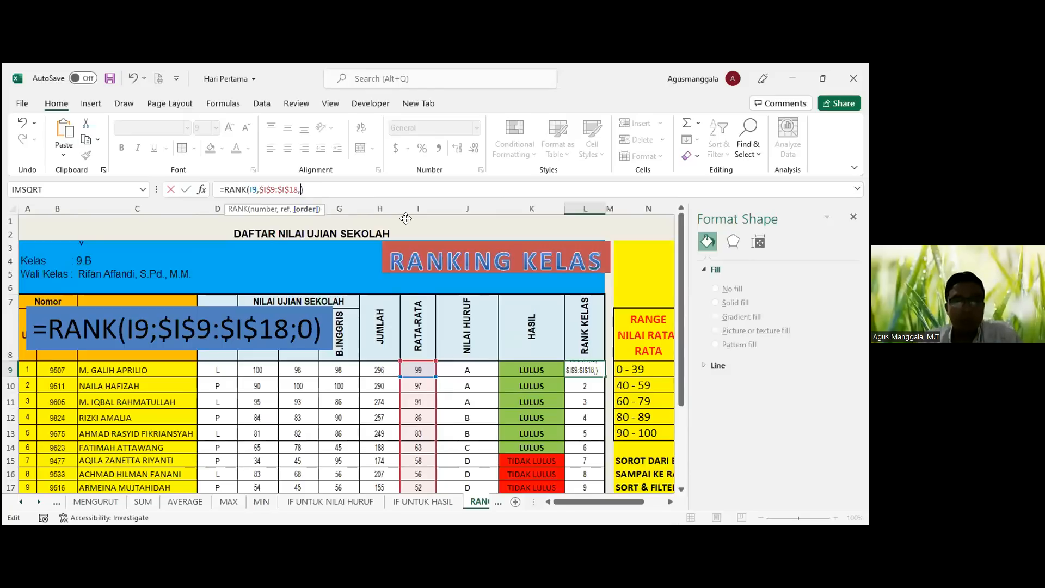
pyautogui.write('1')
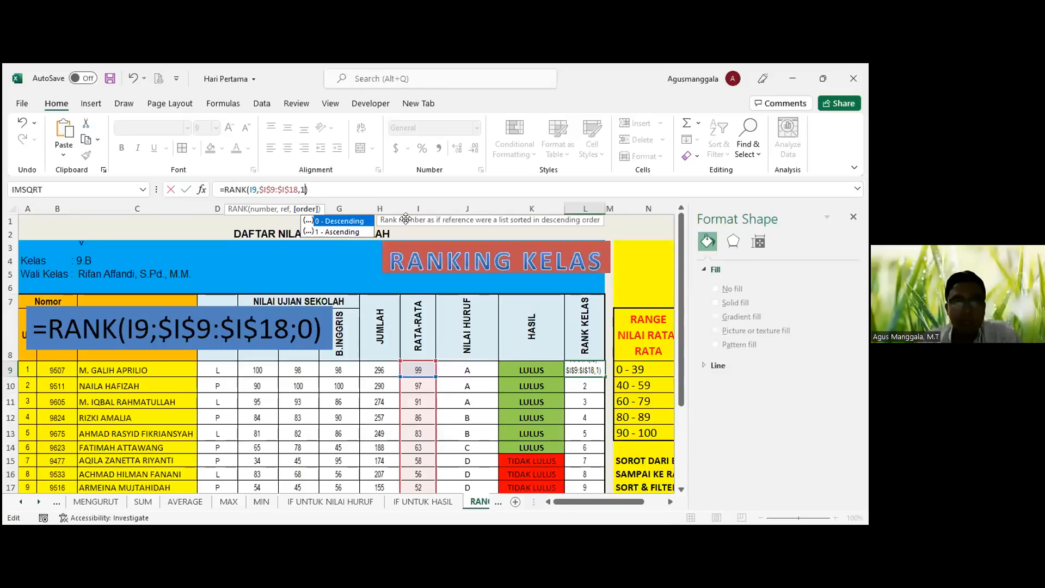
pyautogui.click(334, 233)
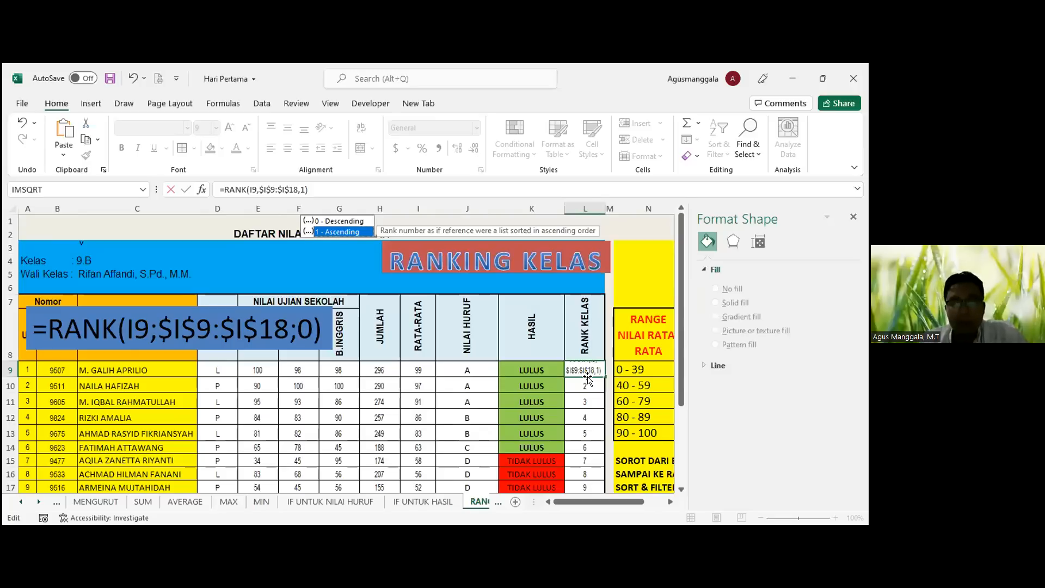
pyautogui.hotkey('ctrl', 'Return')
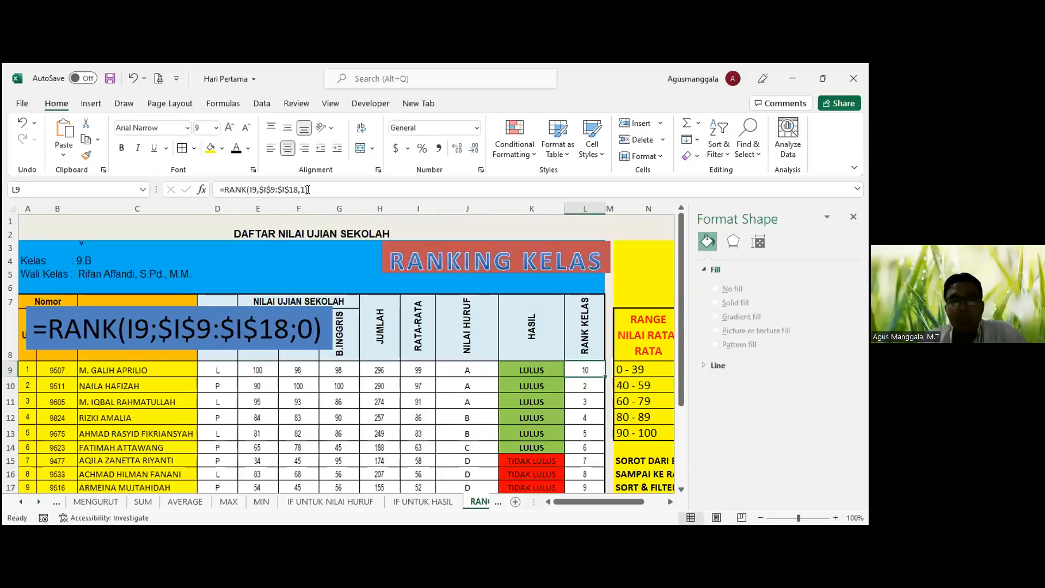
# Step: Set the order argument of L9's RANK formula back to 0 (Descending)
pyautogui.click(303, 189)
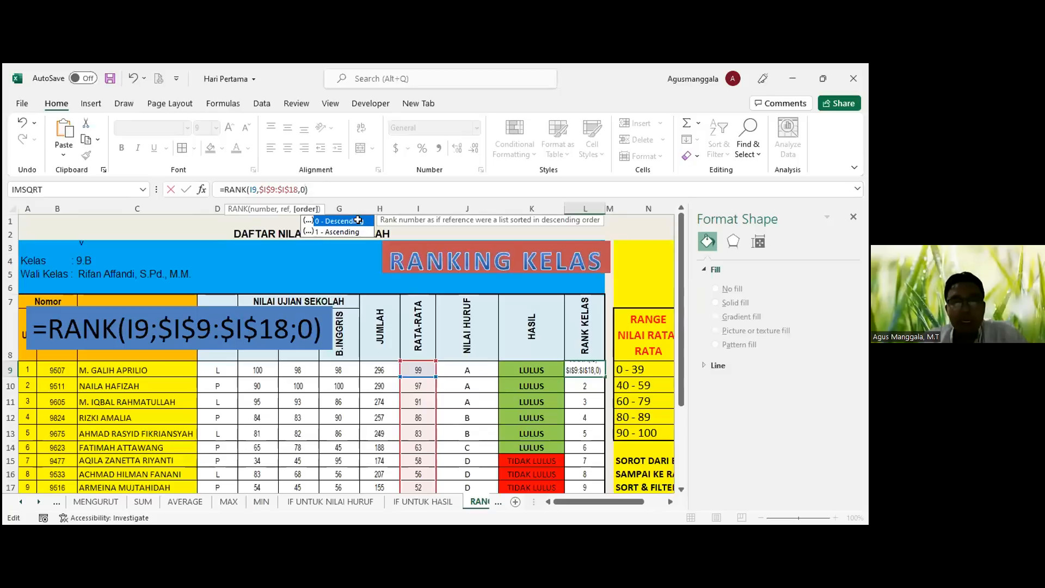
pyautogui.doubleClick(358, 220)
pyautogui.press('Return')
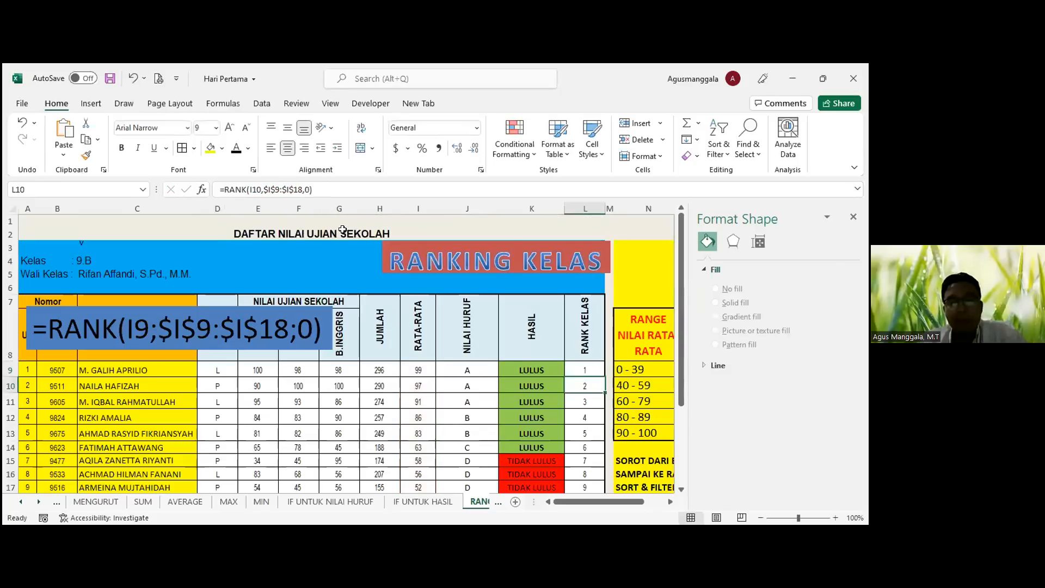
# Step: Try order 1 (Ascending) in L10's RANK formula, then undo the change
pyautogui.doubleClick(308, 189)
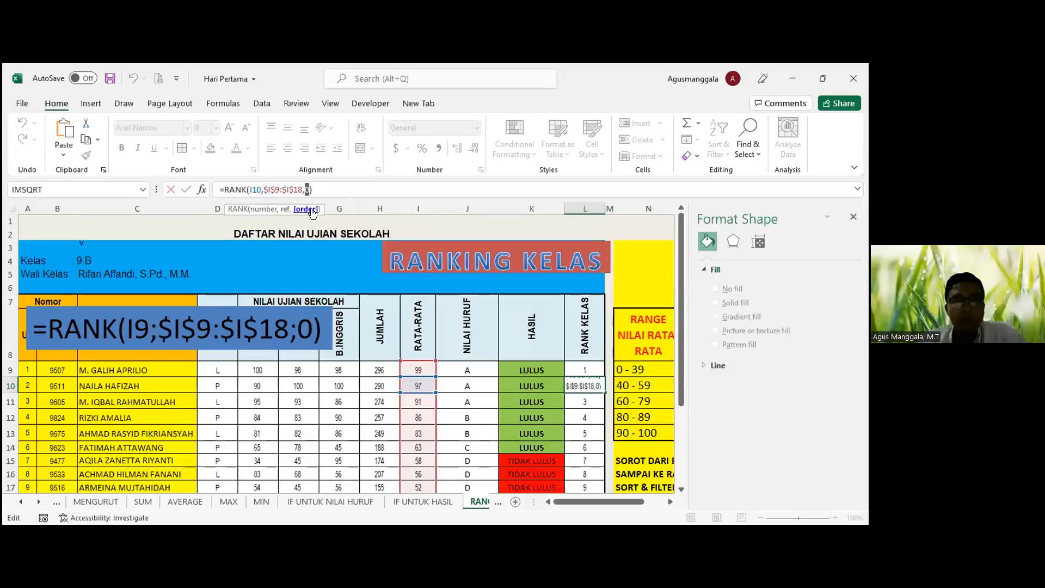
pyautogui.write('1')
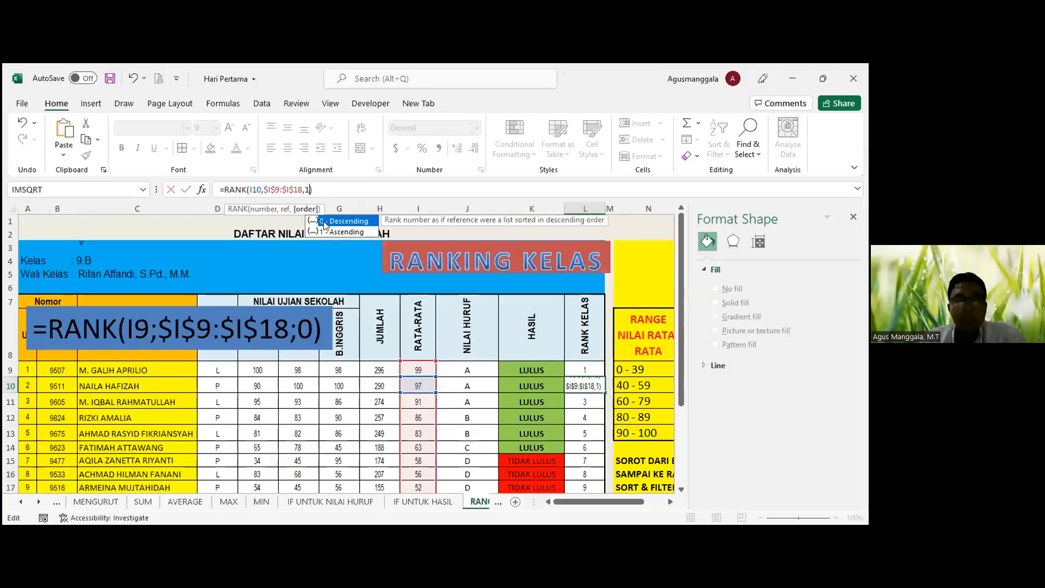
pyautogui.press('BackSpace')
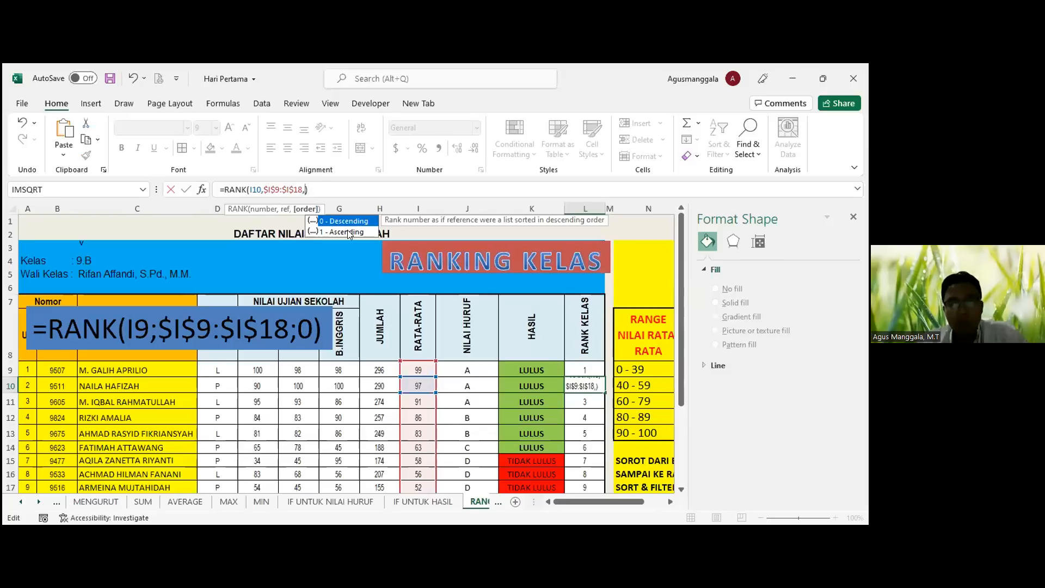
pyautogui.write('1')
pyautogui.click(331, 231)
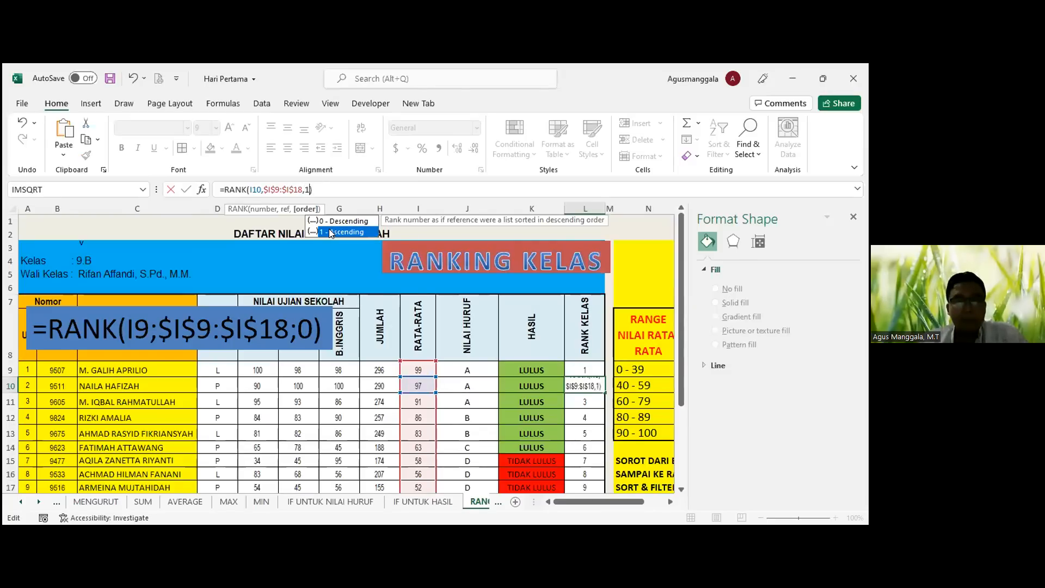
pyautogui.doubleClick(330, 232)
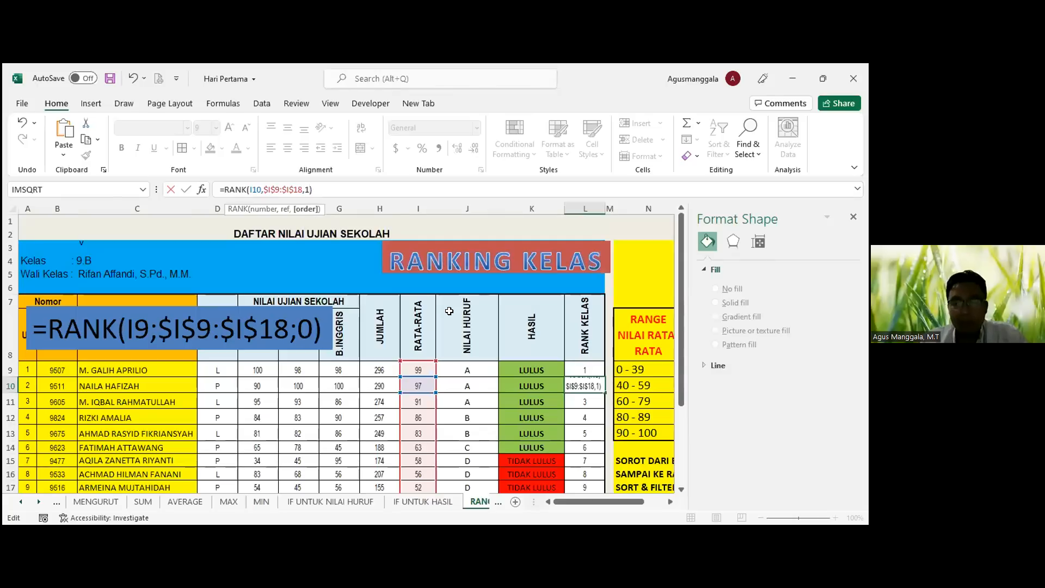
pyautogui.press('Return')
pyautogui.click(579, 365)
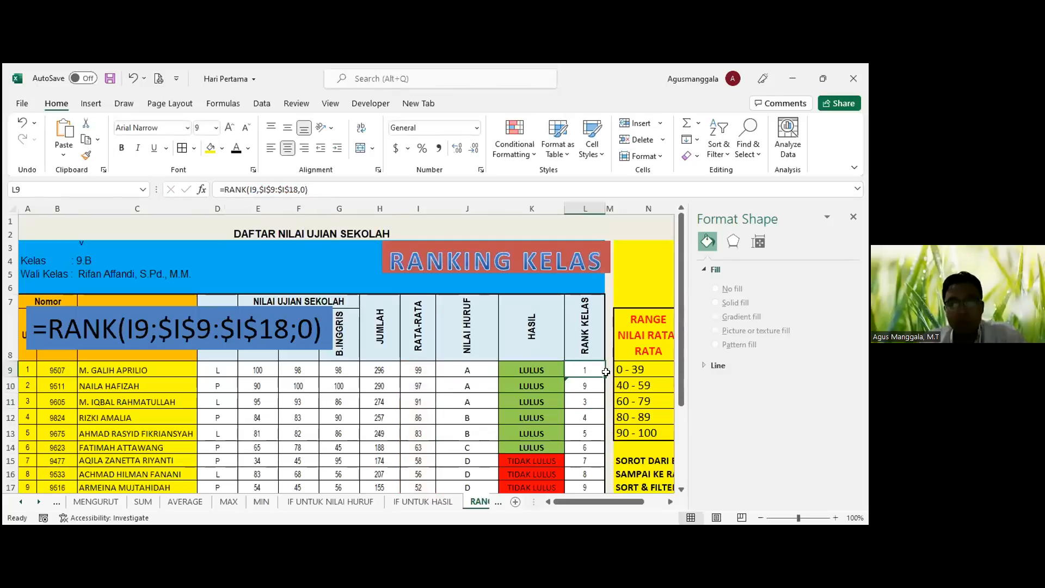
pyautogui.hotkey('ctrl', 'z')
# Step: Change the order argument of L9's RANK formula to 1 and fill the formula down to L18
pyautogui.click(585, 367)
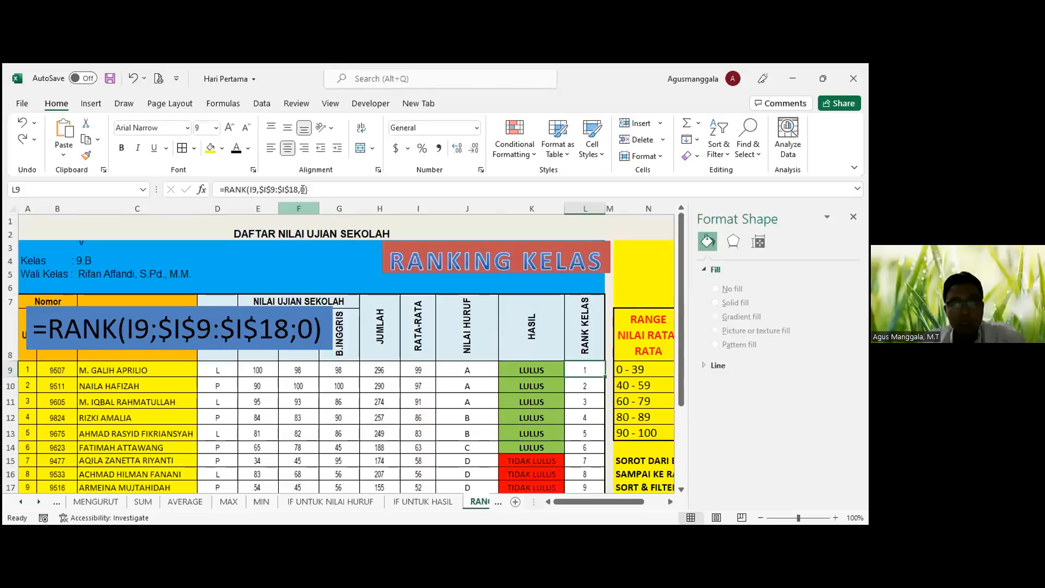
pyautogui.click(303, 189)
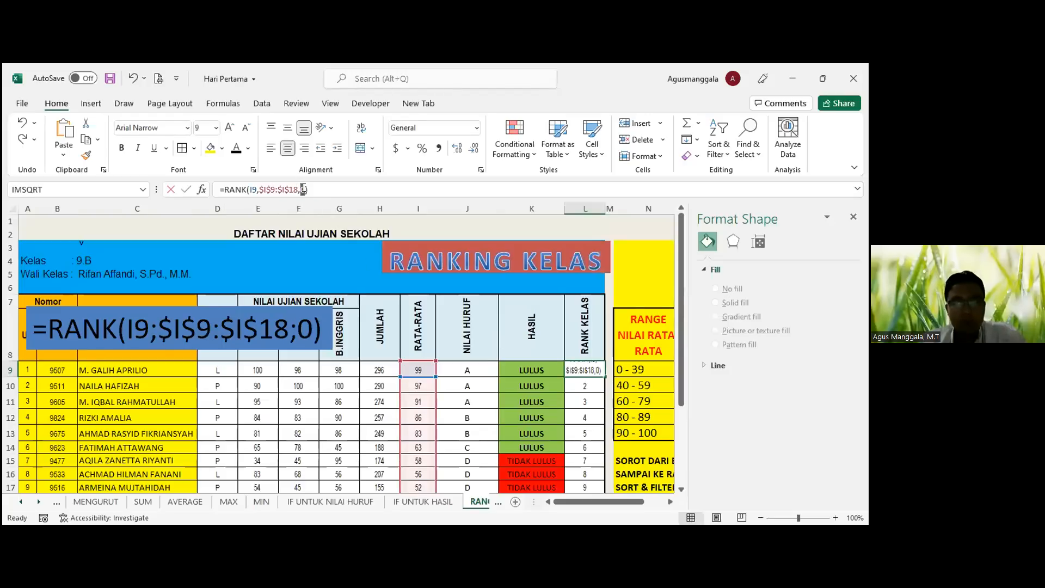
pyautogui.write('1')
pyautogui.click(578, 367)
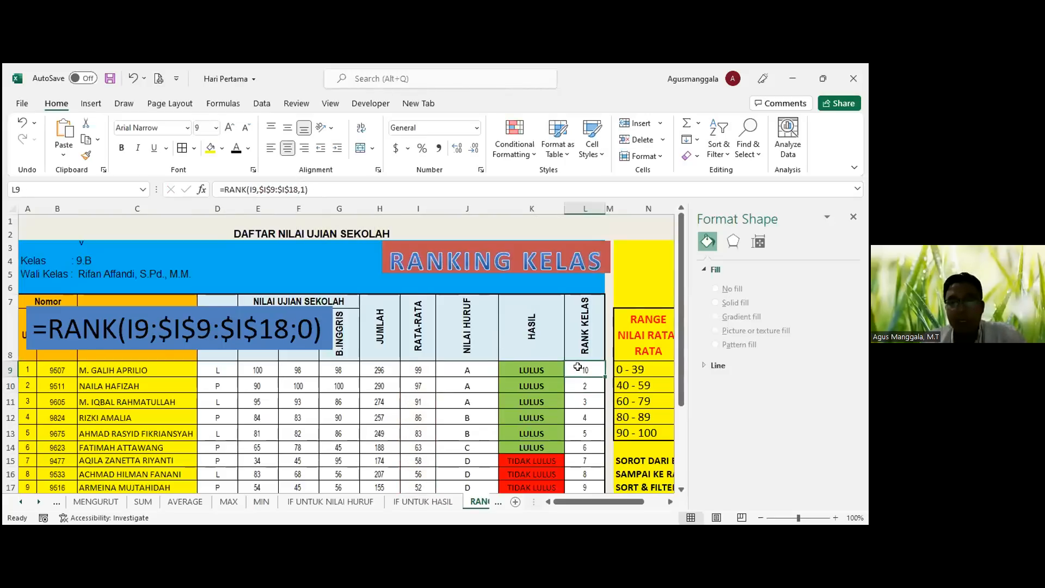
pyautogui.scroll(-1, 577, 367)
pyautogui.doubleClick(605, 337)
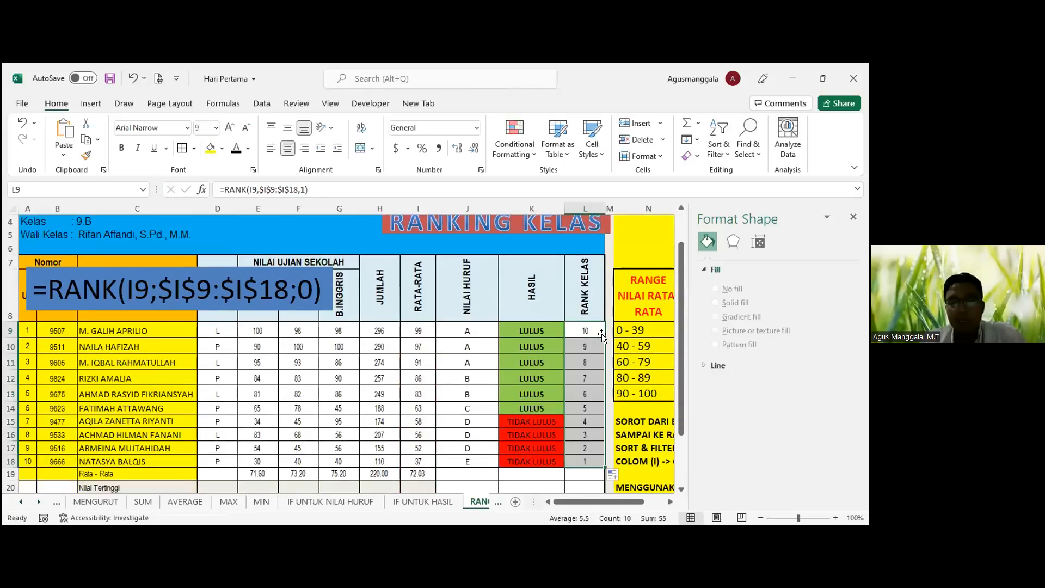
pyautogui.scroll(-1, 598, 335)
pyautogui.scroll(-2, 598, 335)
pyautogui.scroll(3, 598, 335)
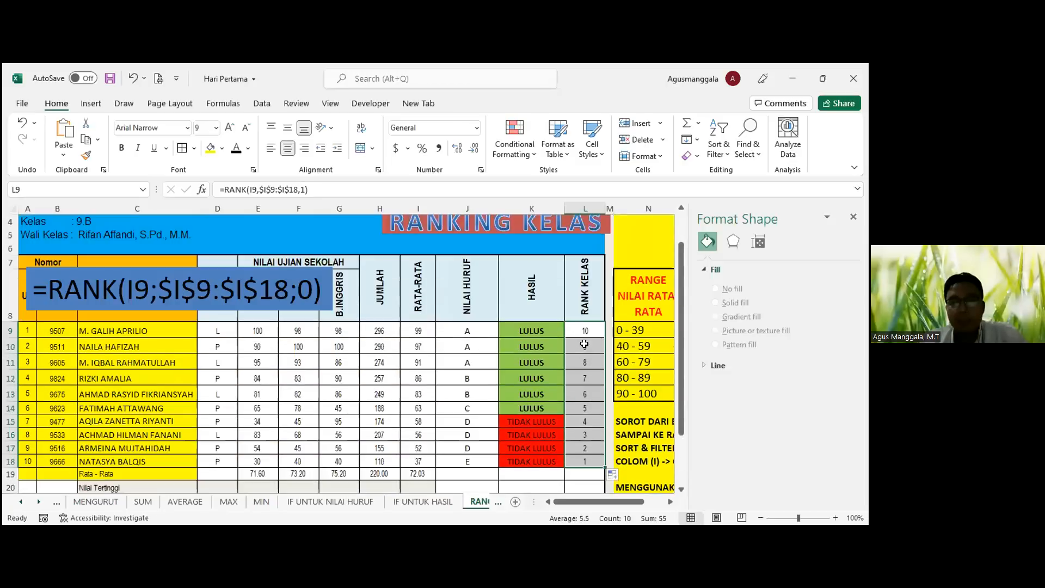
# Step: Return the order argument of L9's RANK formula to 0 and fill the formula down to L18
pyautogui.click(586, 336)
pyautogui.click(296, 189)
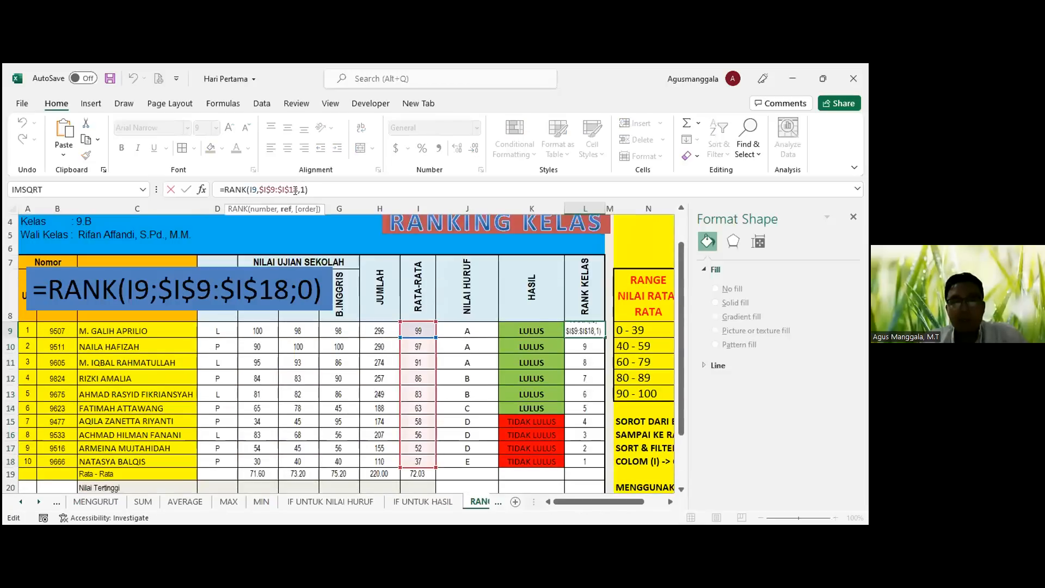
pyautogui.click(303, 189)
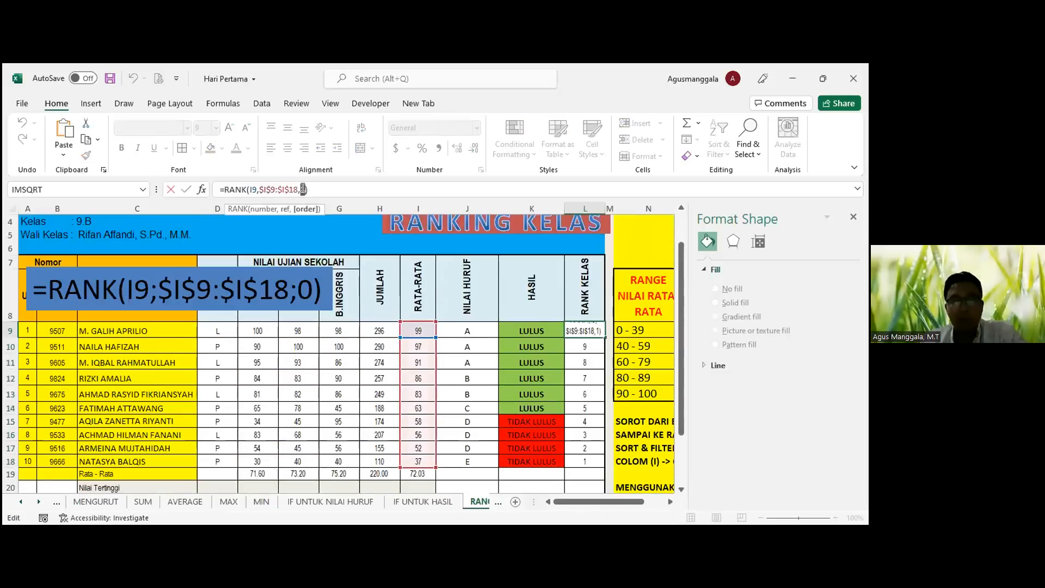
pyautogui.press('Delete')
pyautogui.write('0')
pyautogui.press('Return')
pyautogui.click(585, 330)
pyautogui.doubleClick(604, 337)
pyautogui.scroll(-2, 559, 355)
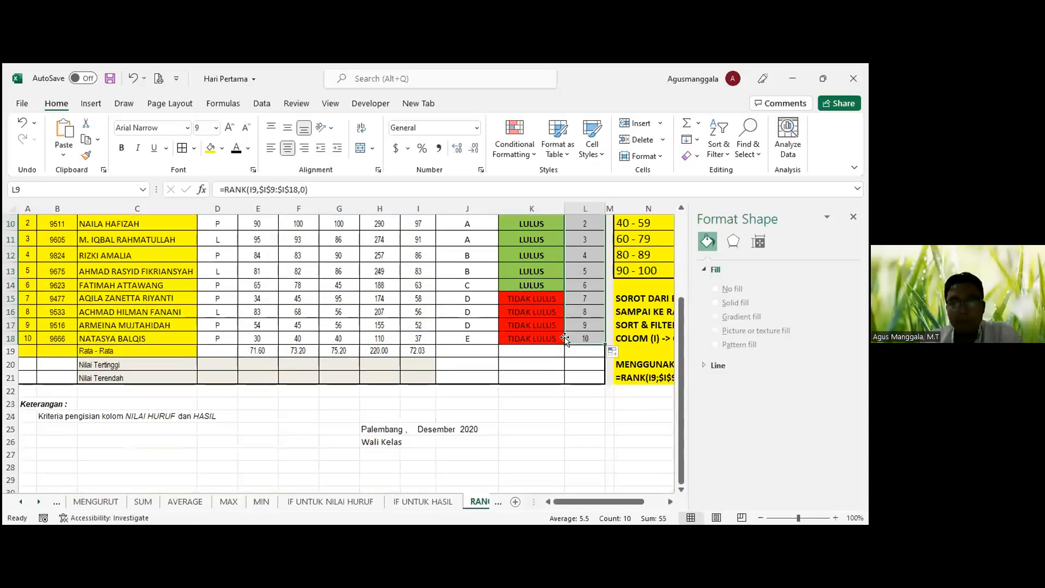
pyautogui.scroll(2, 568, 338)
pyautogui.scroll(-1, 575, 311)
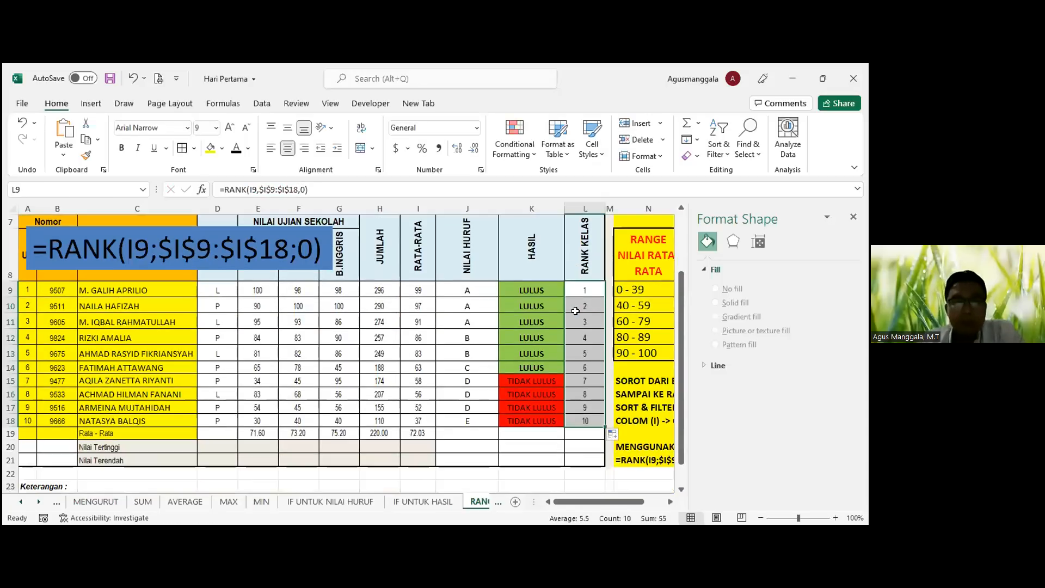
# Step: Open L9's RANK formula in edit mode to compare its references with the formula in the text box
pyautogui.click(319, 247)
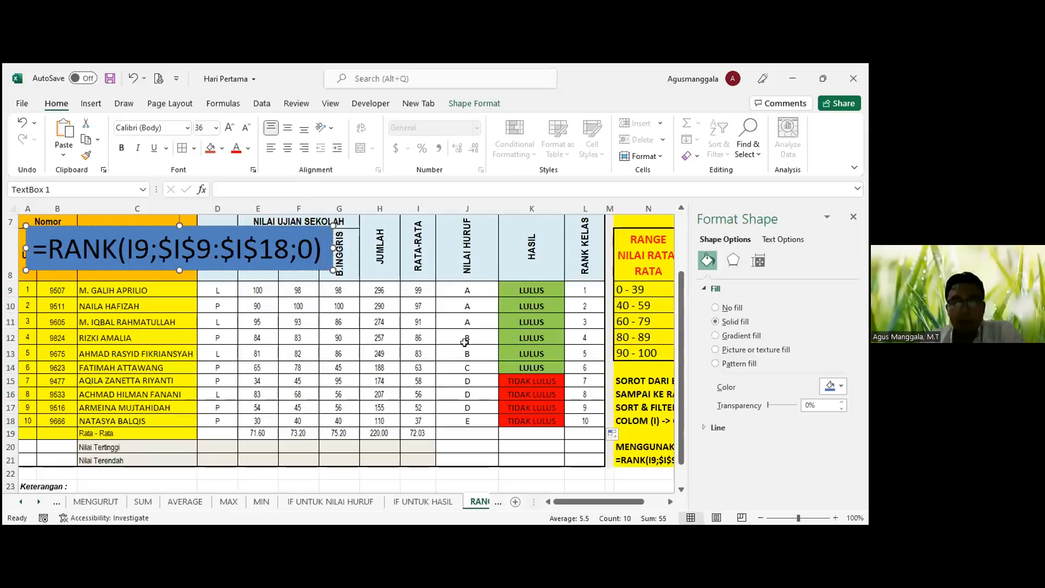
pyautogui.scroll(2, 353, 305)
pyautogui.click(584, 370)
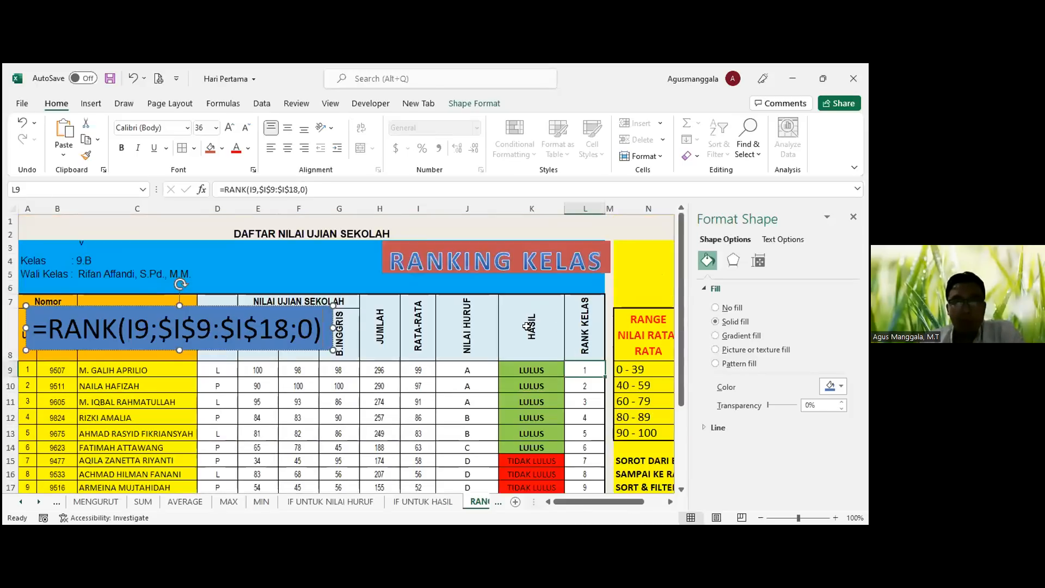
pyautogui.press('F2')
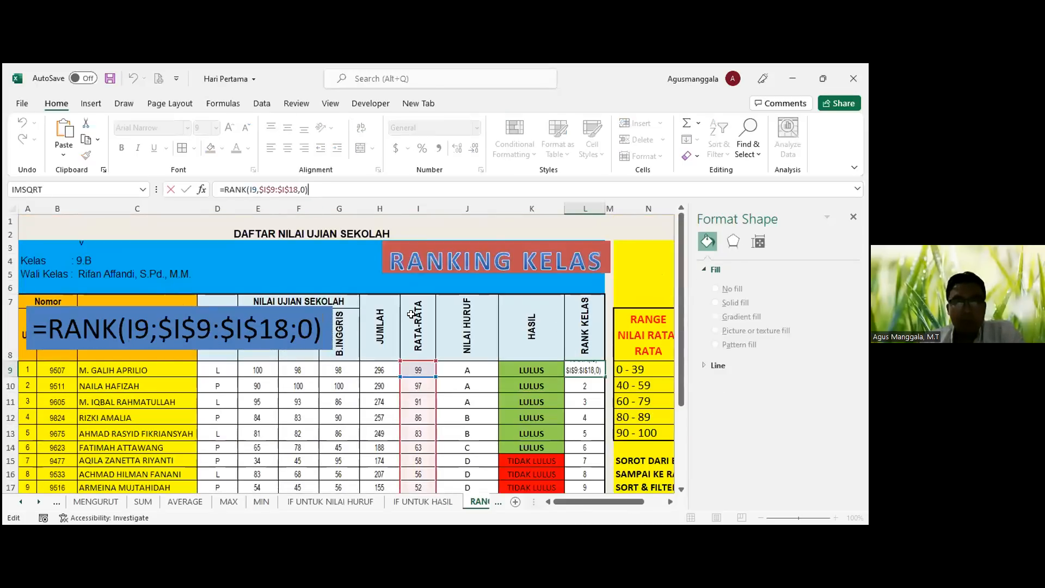
# Step: Leave L9's RANK formula without changing it and bring the RANGKING KELAS sheet tab into full view
pyautogui.hotkey('alt', 'Tab')
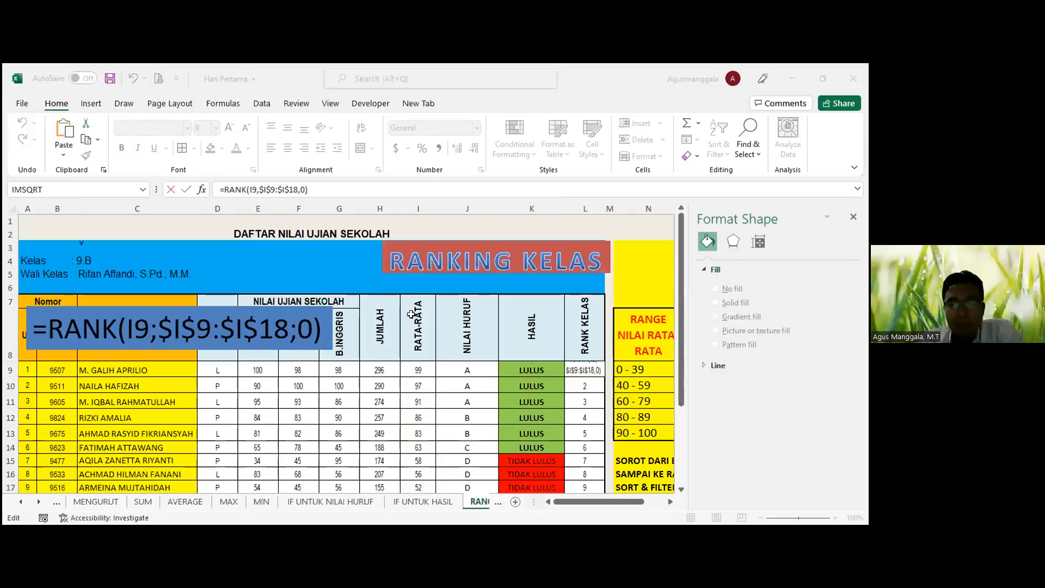
pyautogui.scroll(-1, 343, 371)
pyautogui.scroll(1, 470, 490)
pyautogui.click(39, 501)
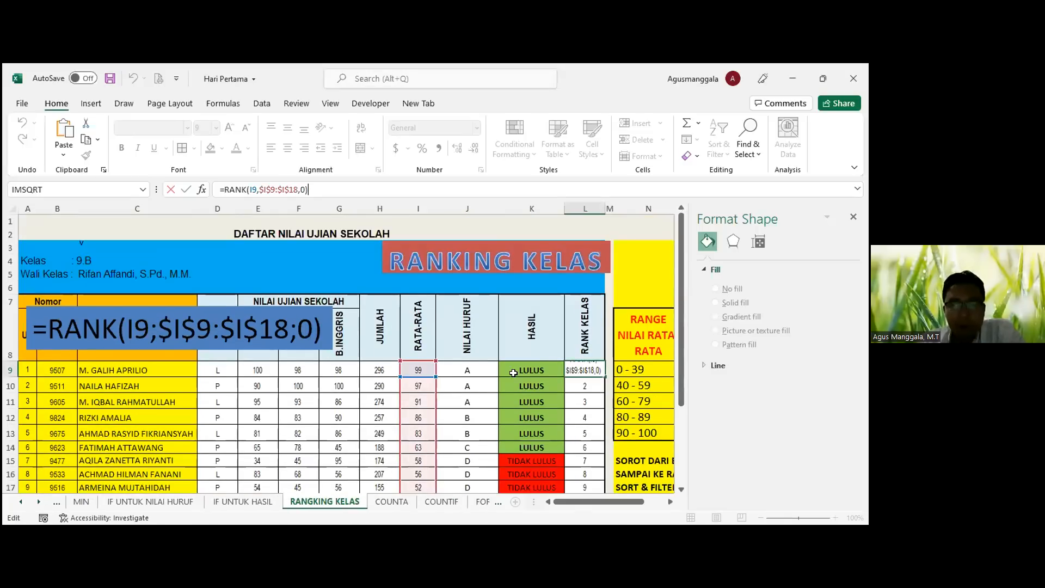
pyautogui.press('Escape')
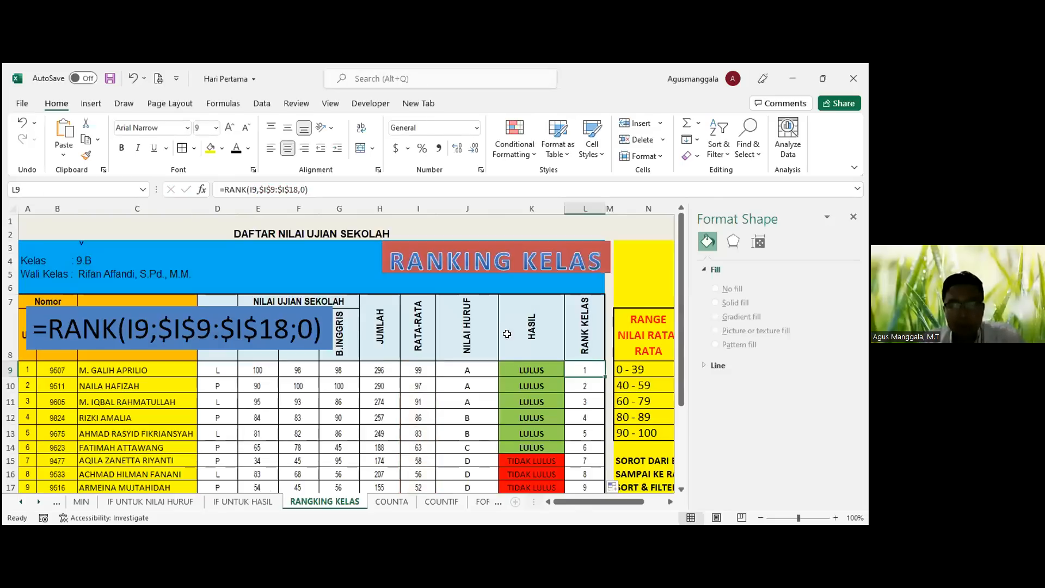
# Step: Examine the last student's rank in L18 and the sorting and RANK notes beside the score table
pyautogui.scroll(-3, 507, 367)
pyautogui.click(580, 336)
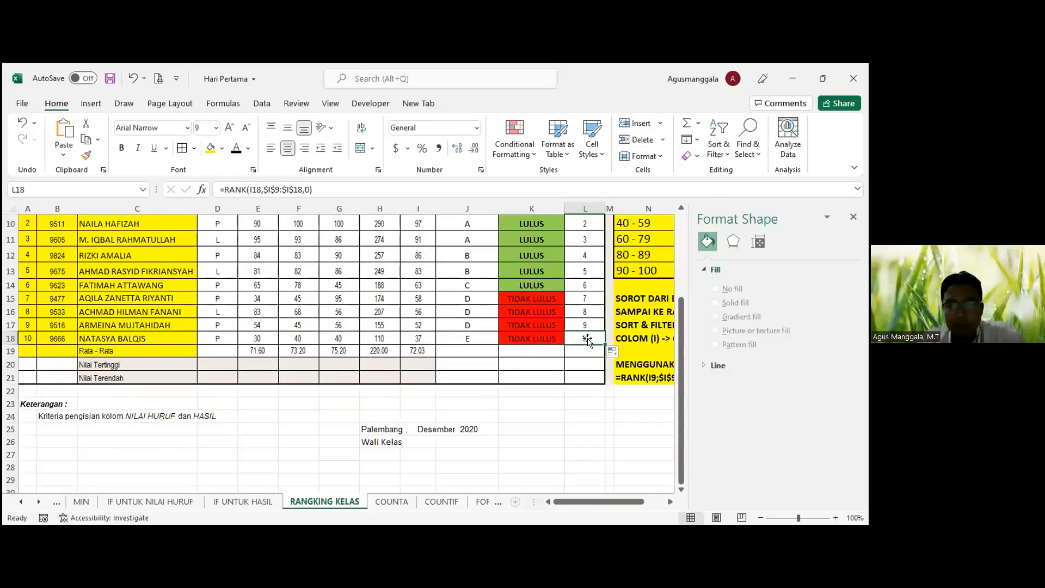
pyautogui.moveTo(558, 500); pyautogui.dragTo(579, 500)
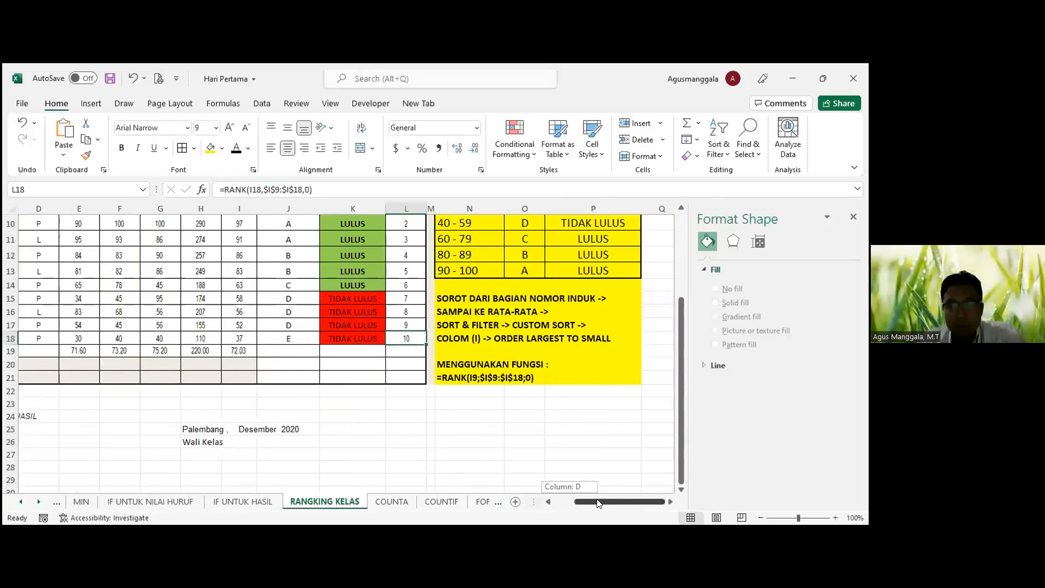
pyautogui.scroll(-1, 504, 293)
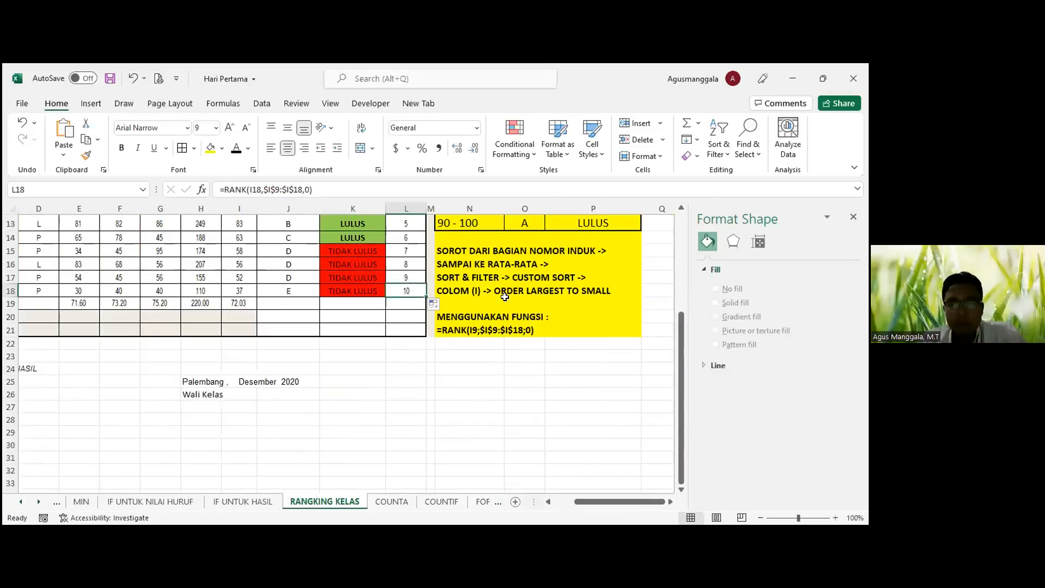
pyautogui.scroll(3, 495, 302)
pyautogui.scroll(1, 493, 306)
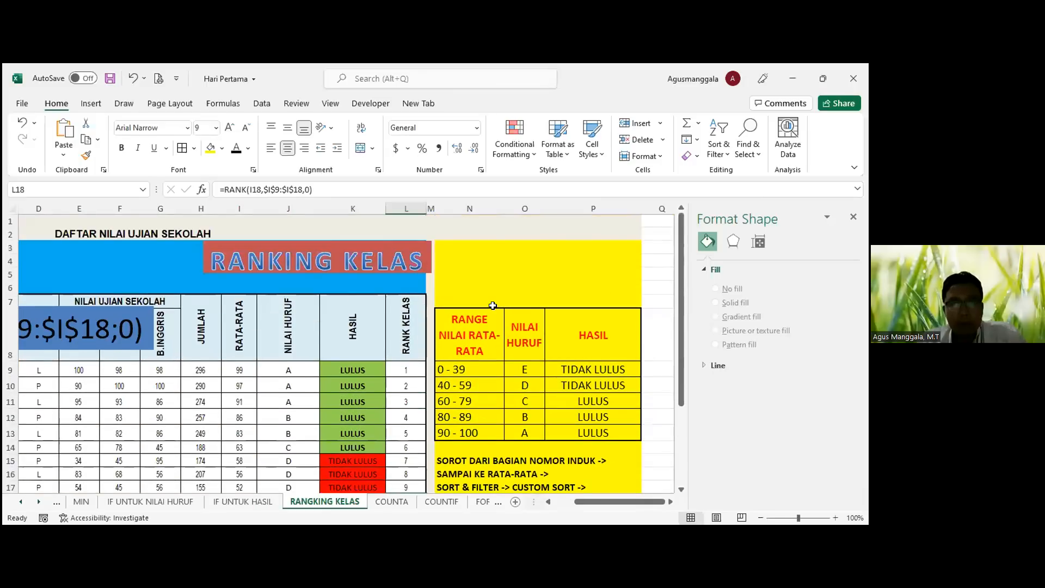
pyautogui.scroll(-2, 418, 372)
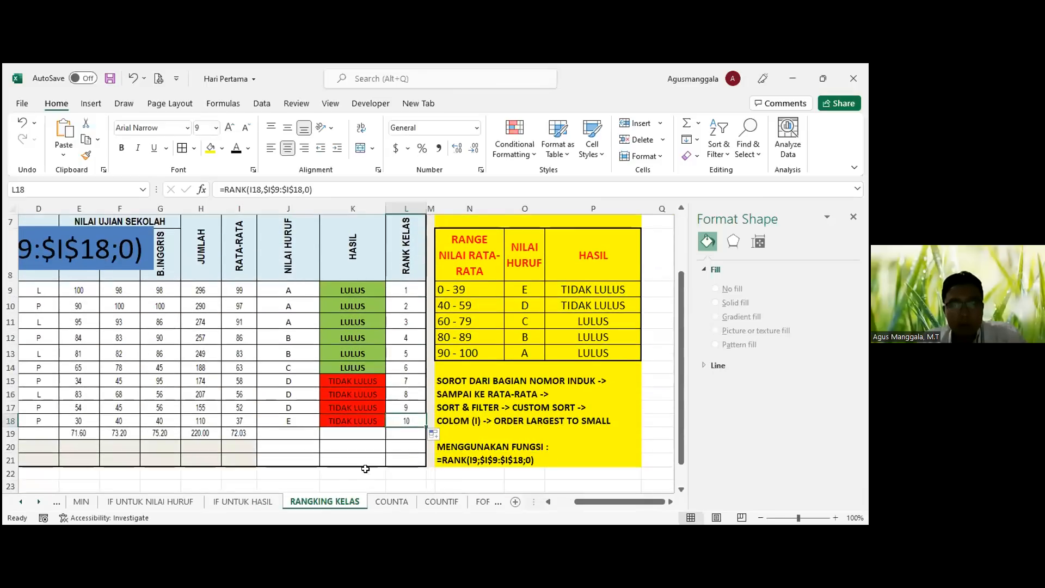
pyautogui.moveTo(582, 500); pyautogui.dragTo(555, 501)
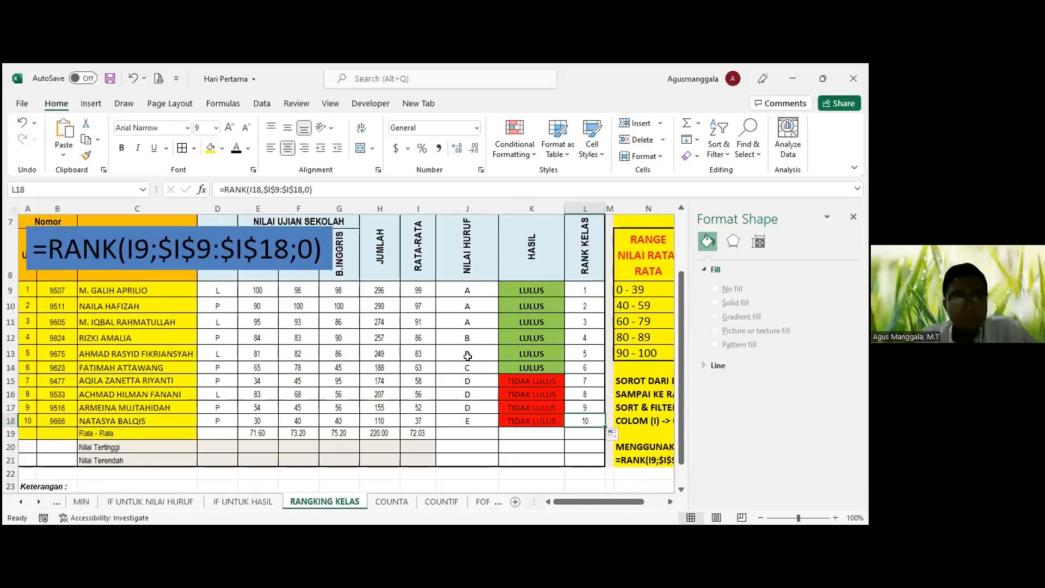
# Step: Replace the average in I11 with 97 to test how RANK treats a score equal to I10's
pyautogui.click(538, 292)
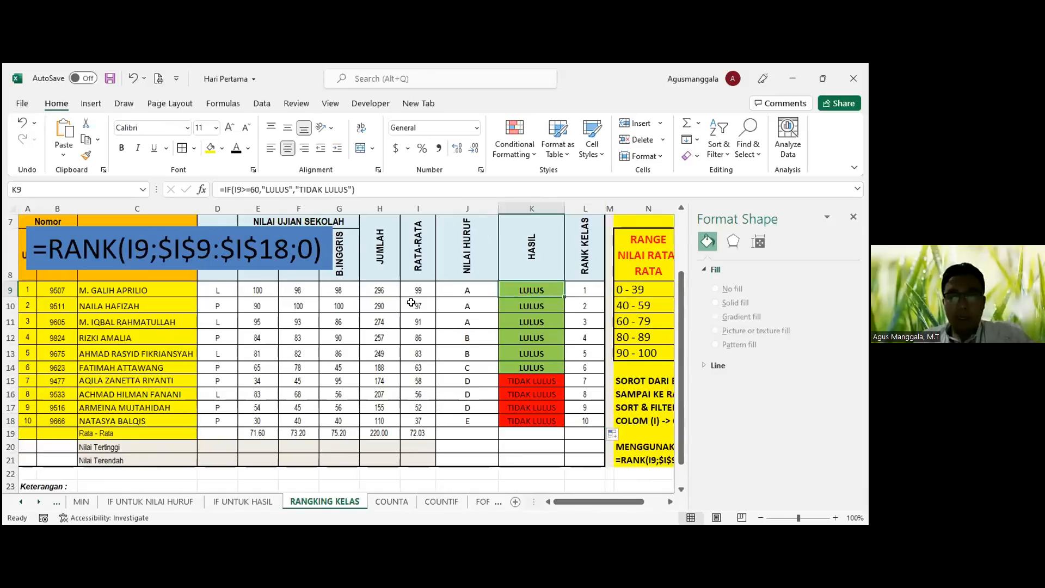
pyautogui.scroll(-1, 414, 306)
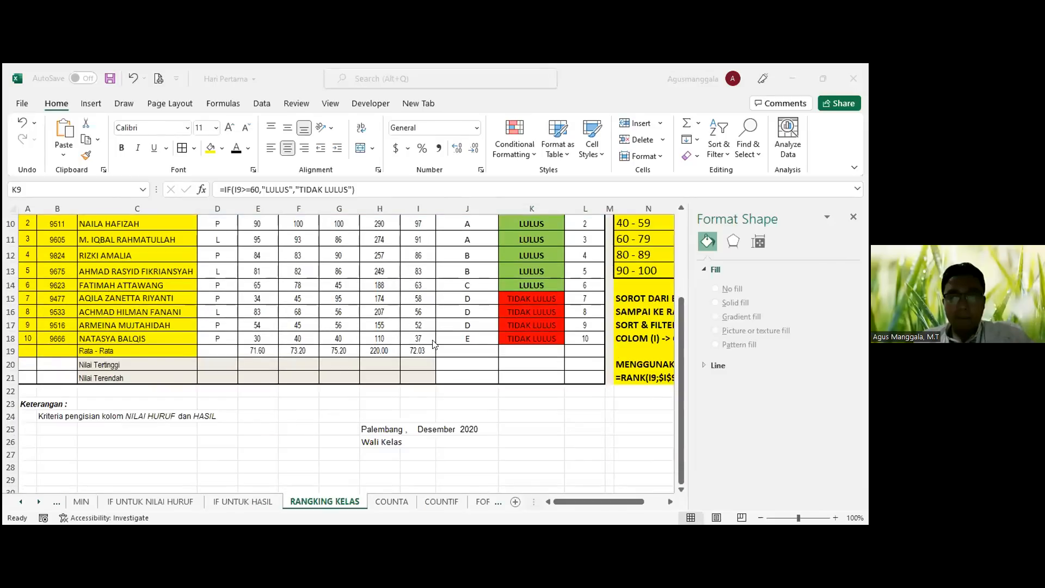
pyautogui.scroll(1, 431, 340)
pyautogui.click(422, 321)
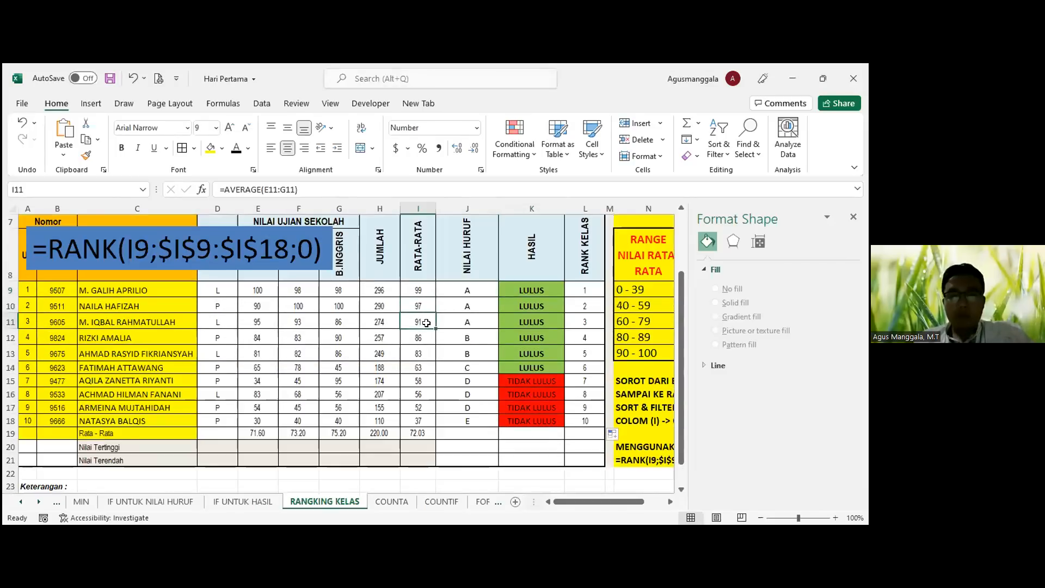
pyautogui.write('97')
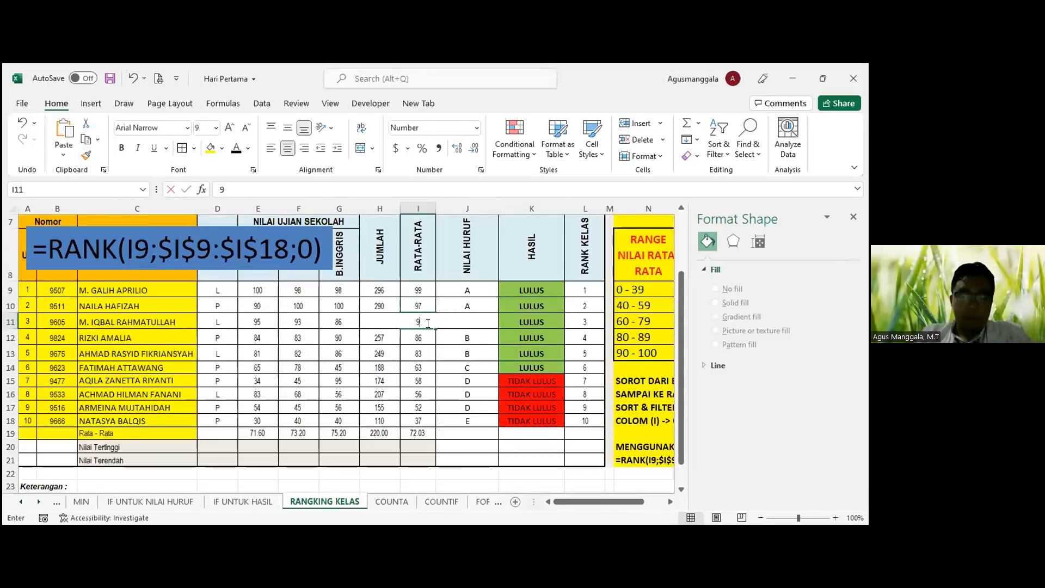
pyautogui.press('Return')
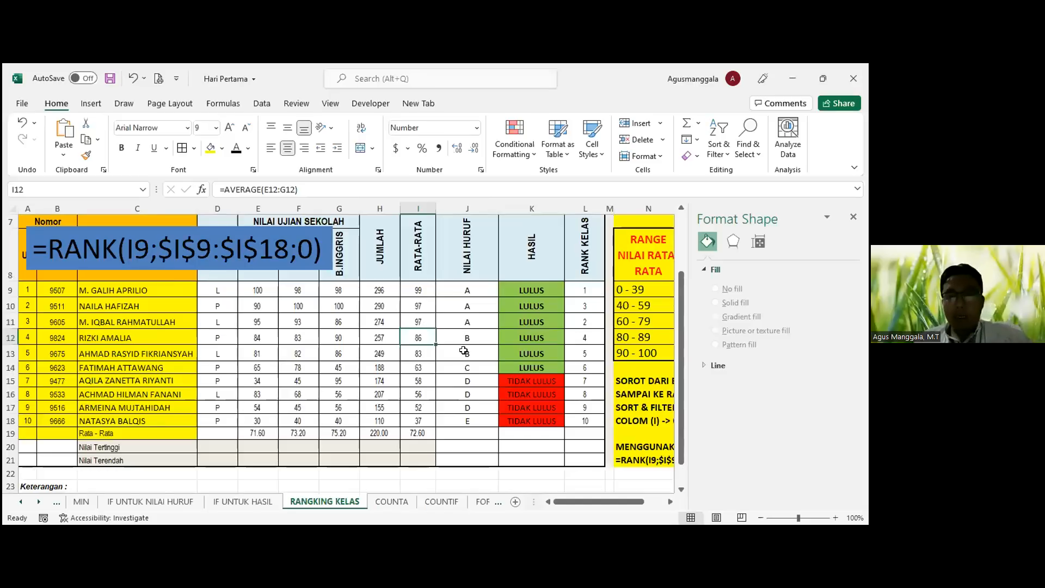
# Step: Check the RANK formula in L11 against the neighbouring ranks and save the workbook
pyautogui.click(587, 318)
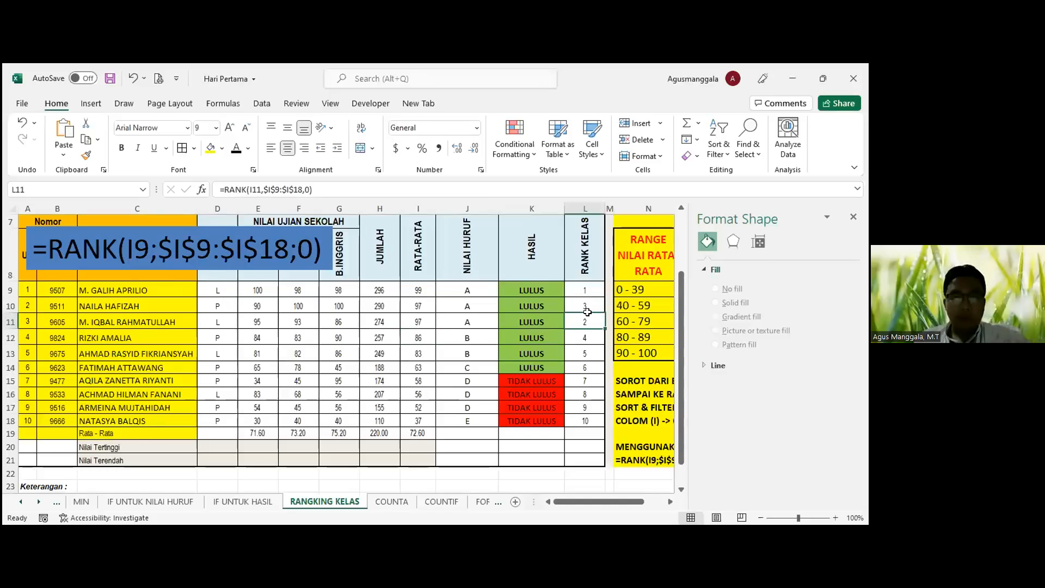
pyautogui.scroll(2, 591, 372)
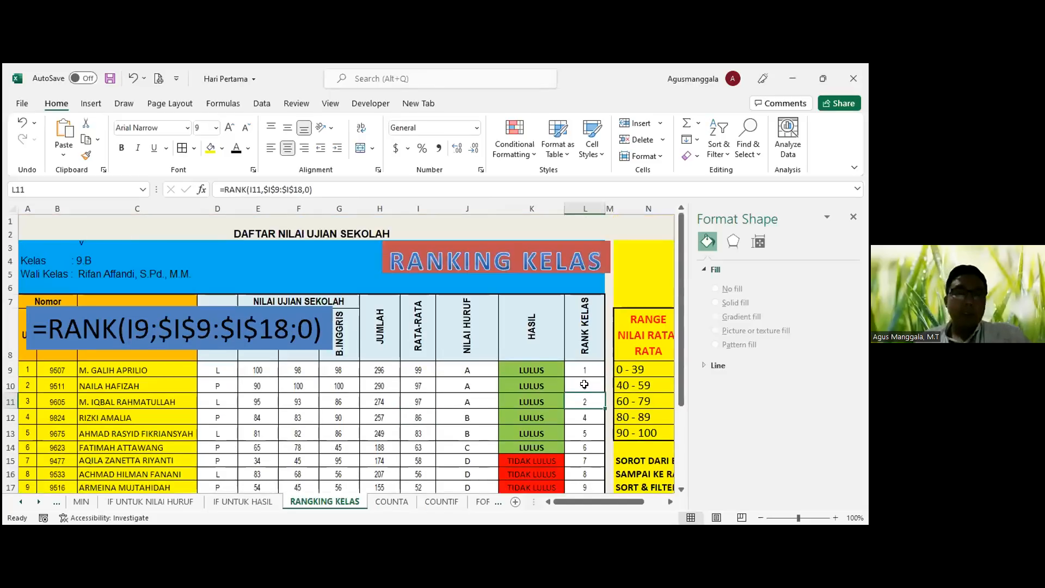
pyautogui.scroll(-1, 529, 321)
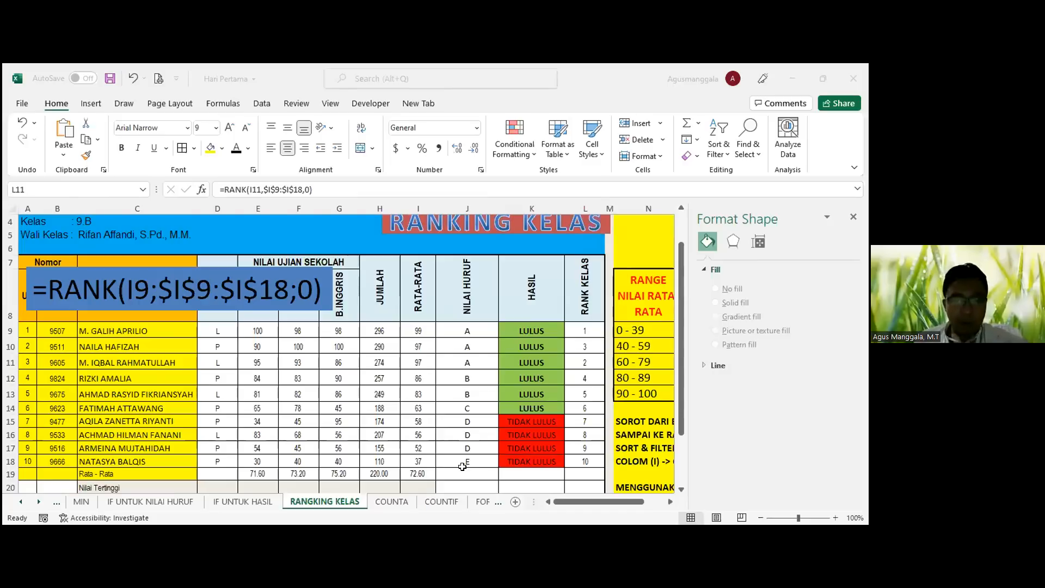
pyautogui.click(411, 375)
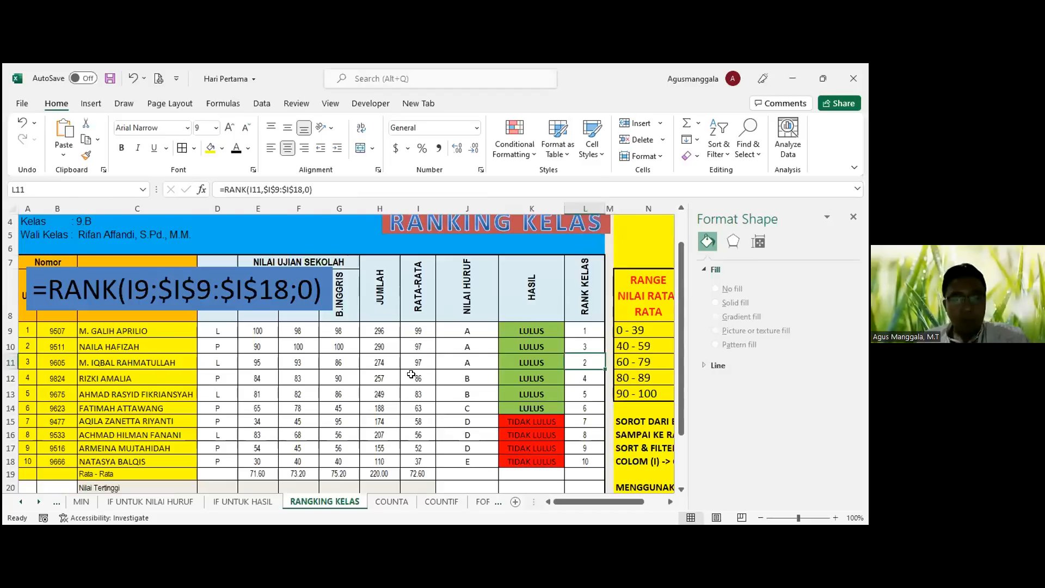
pyautogui.scroll(-1, 414, 370)
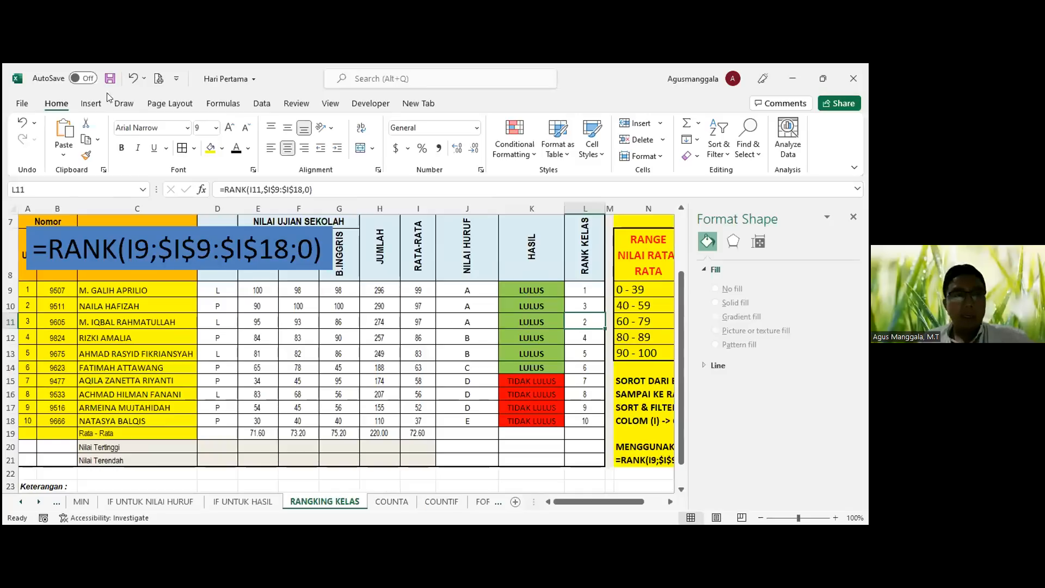
pyautogui.click(109, 78)
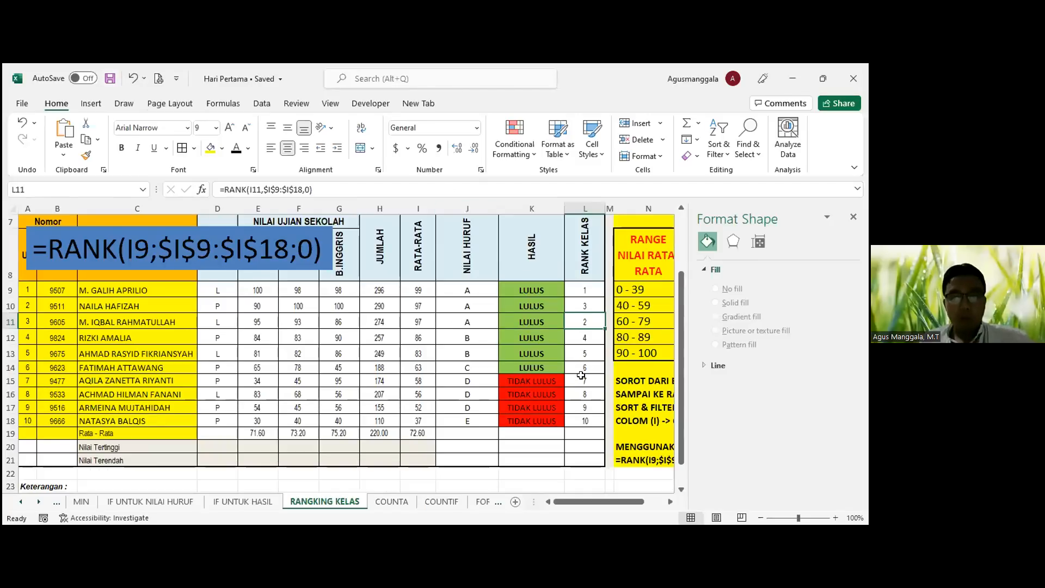
# Step: Set the average in I11 to 95 on the RANGKING KELAS sheet
pyautogui.click(417, 321)
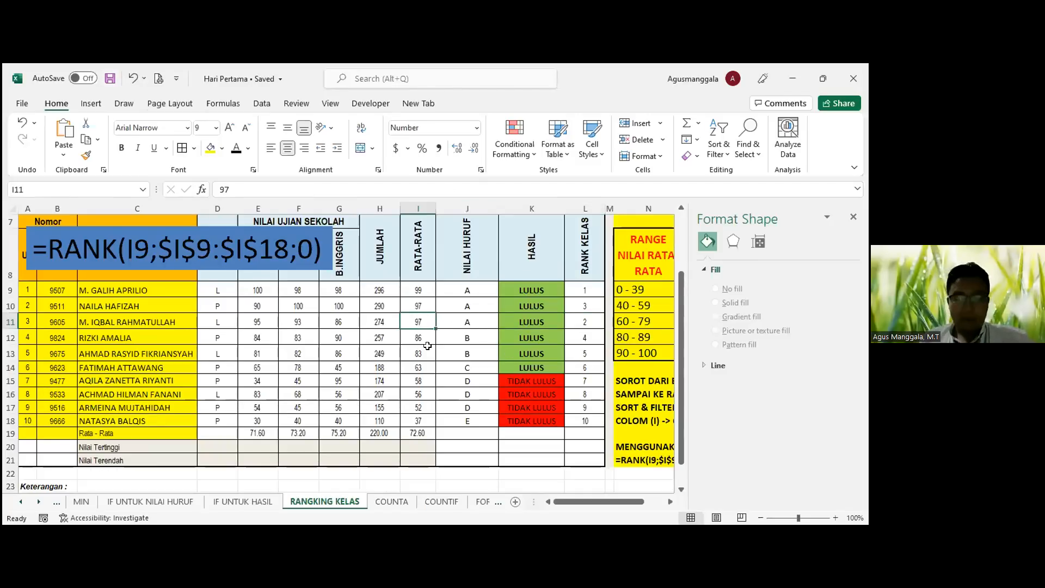
pyautogui.write('95')
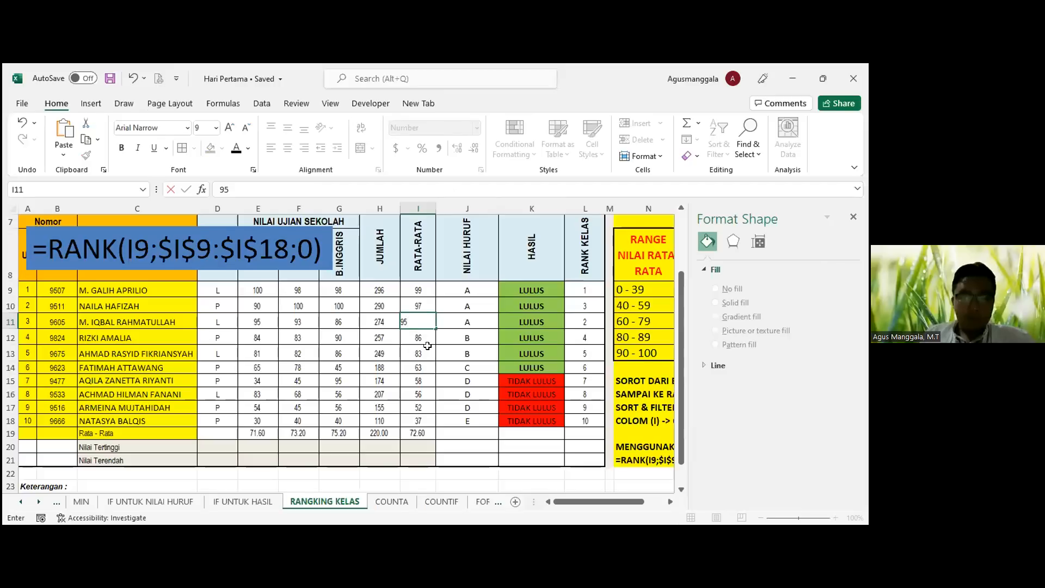
pyautogui.click(427, 347)
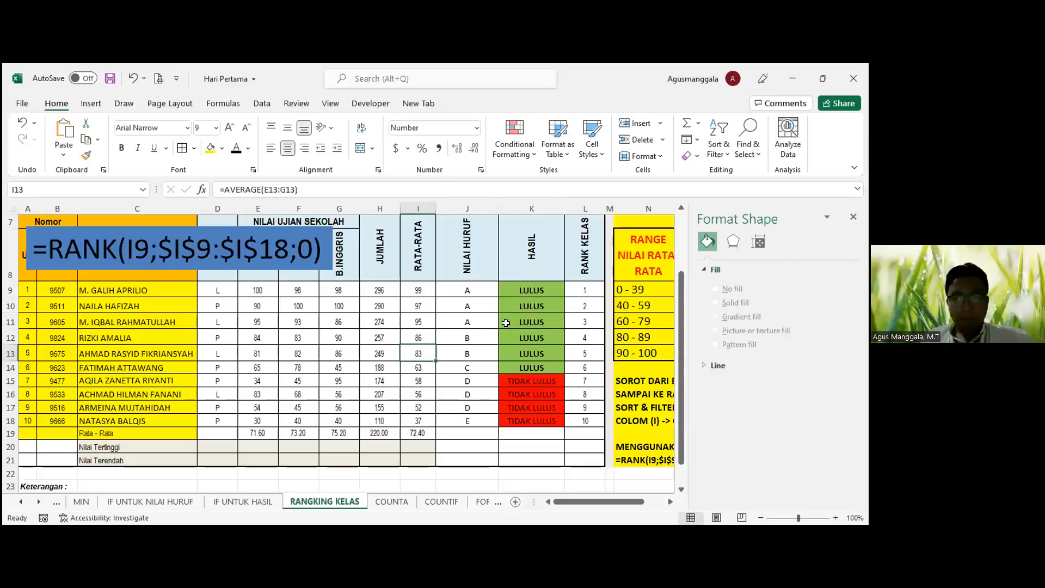
pyautogui.scroll(2, 455, 385)
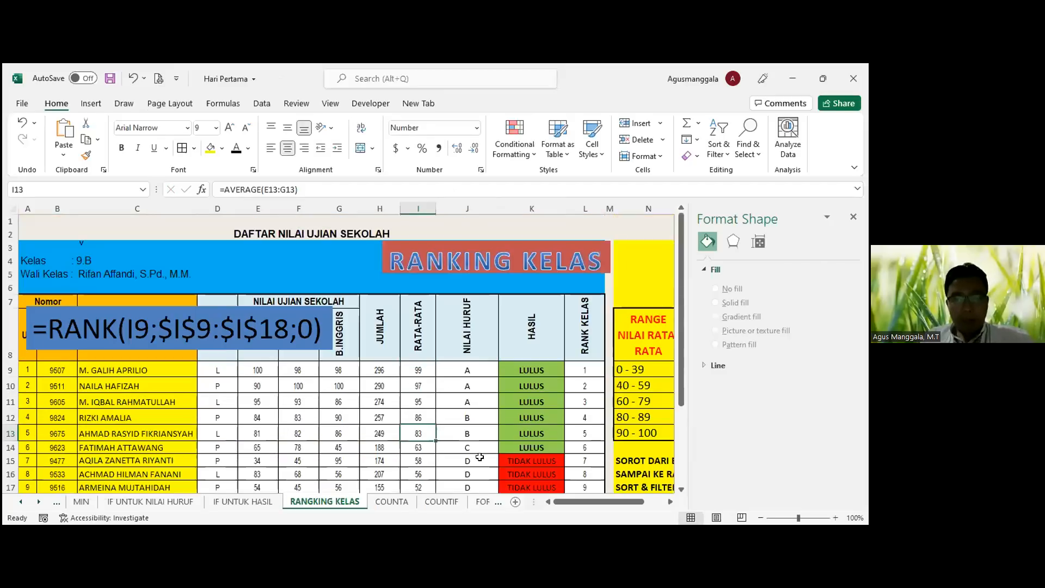
# Step: Switch to the COUNTA sheet and close Format Shape to show the notes beside the score table
pyautogui.click(392, 501)
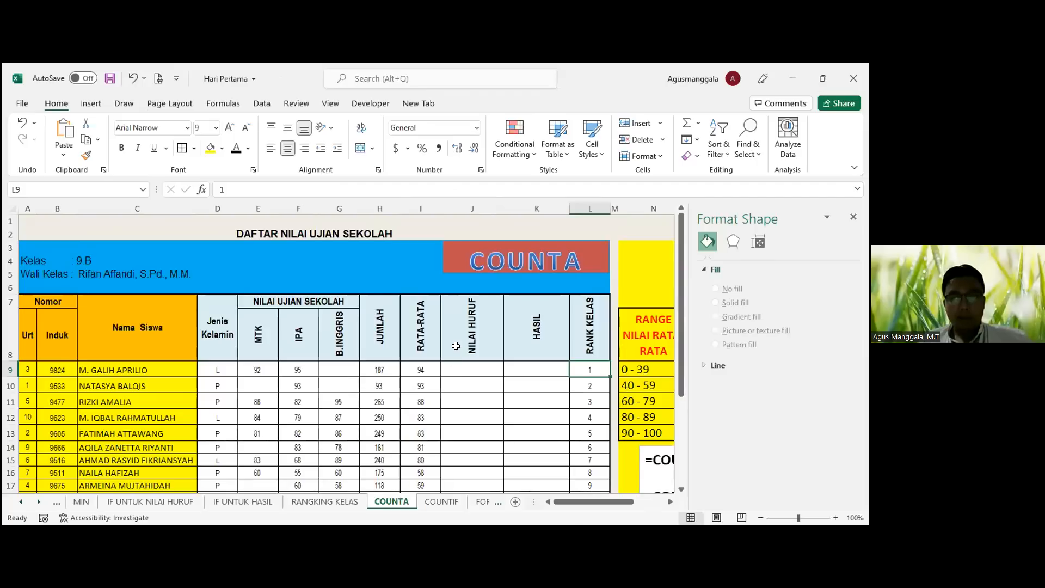
pyautogui.scroll(-3, 456, 346)
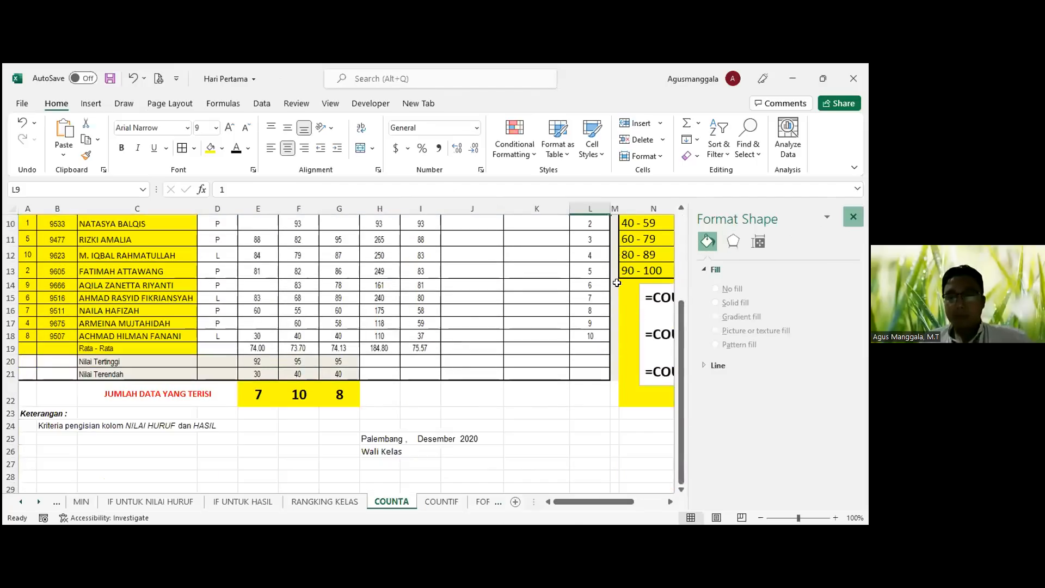
pyautogui.click(853, 216)
pyautogui.scroll(1, 508, 287)
pyautogui.scroll(1, 509, 287)
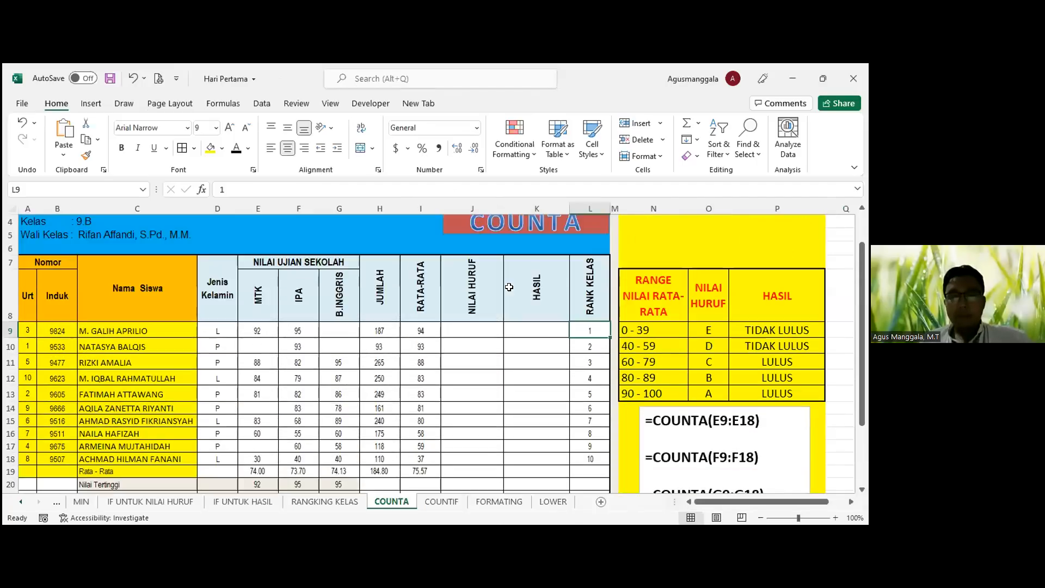
# Step: Examine the COUNTA formula in E22 and the MTK cells it references, leaving the formula unchanged
pyautogui.click(259, 331)
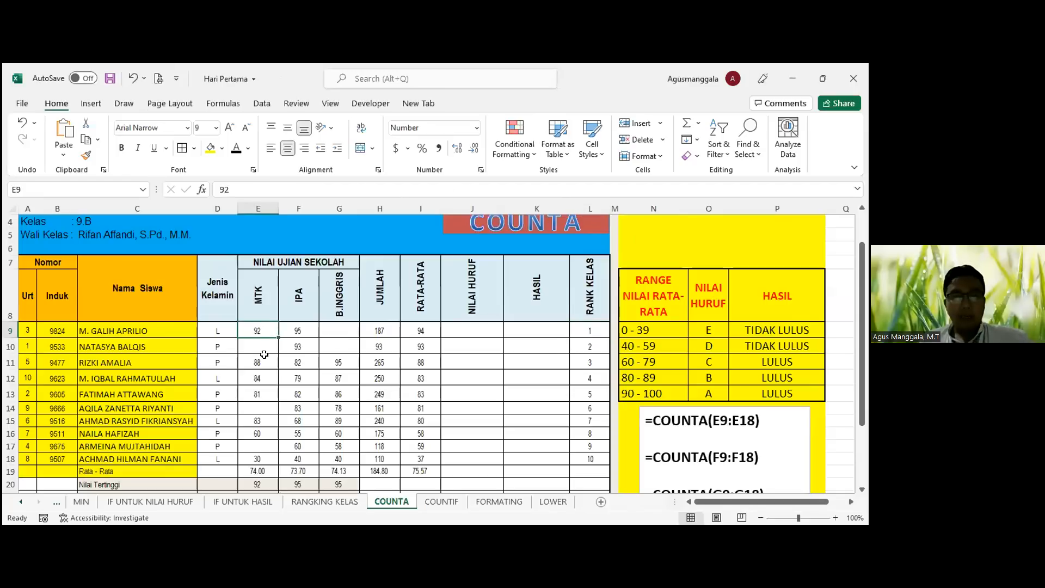
pyautogui.scroll(-2, 260, 376)
pyautogui.click(255, 351)
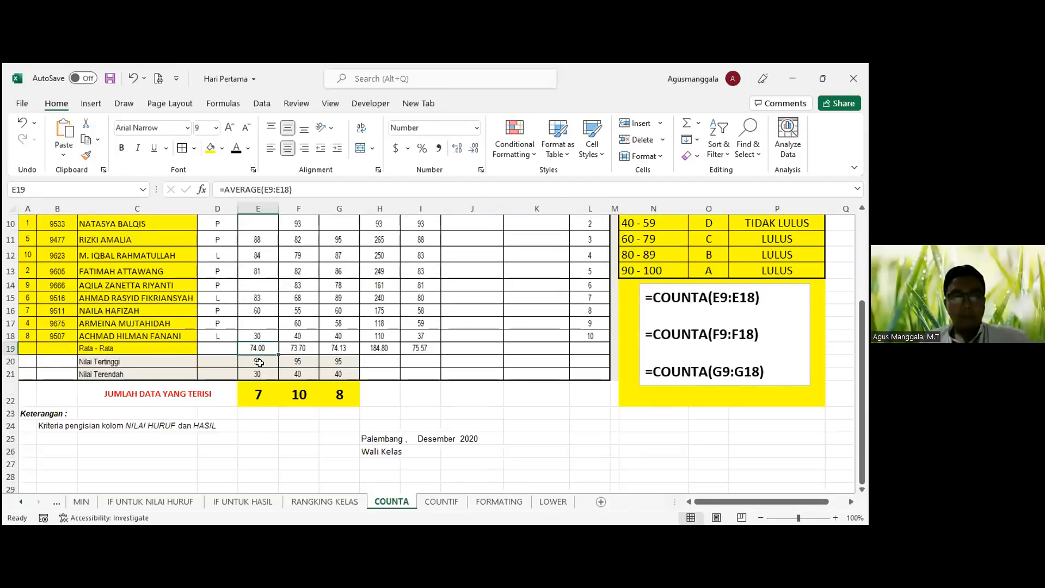
pyautogui.click(260, 394)
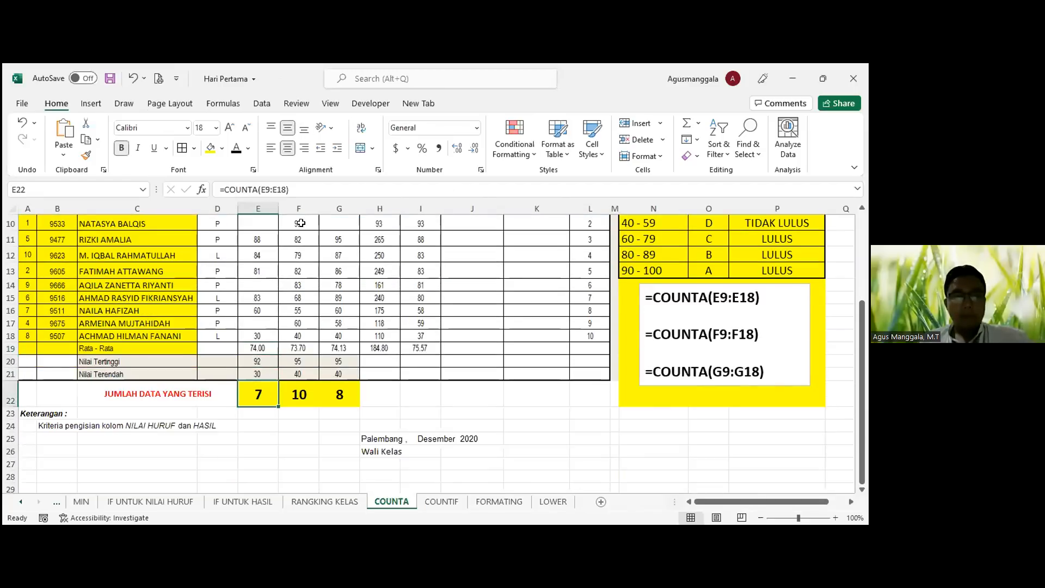
pyautogui.click(314, 185)
pyautogui.scroll(1, 346, 341)
pyautogui.scroll(-1, 346, 342)
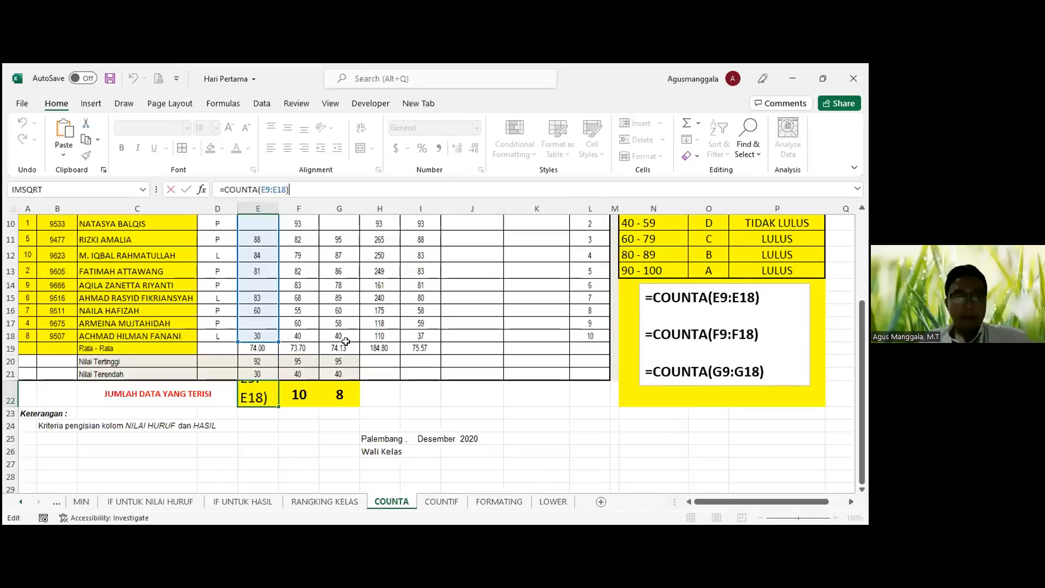
pyautogui.click(347, 343)
pyautogui.click(262, 392)
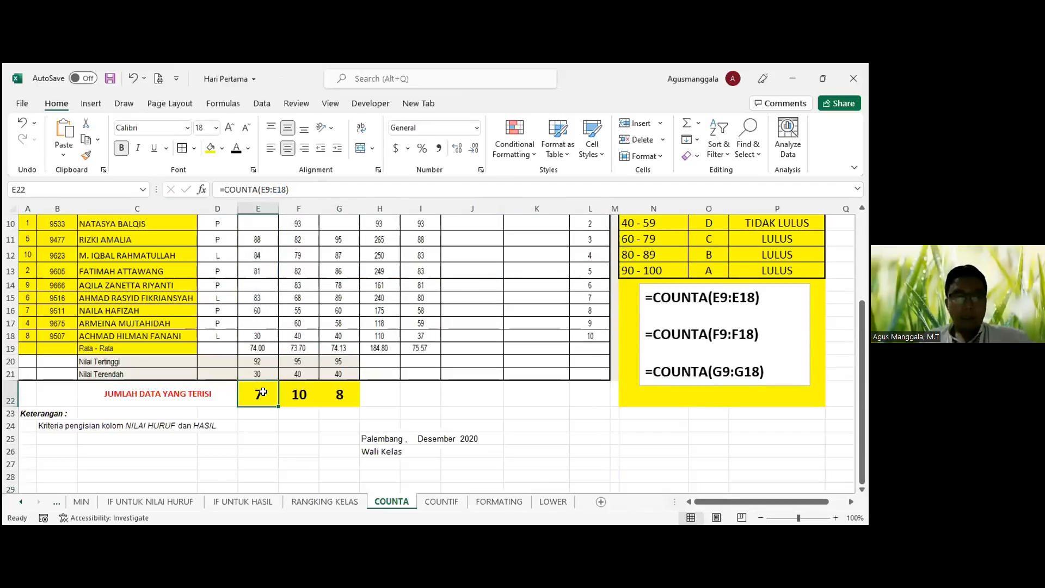
pyautogui.scroll(1, 262, 392)
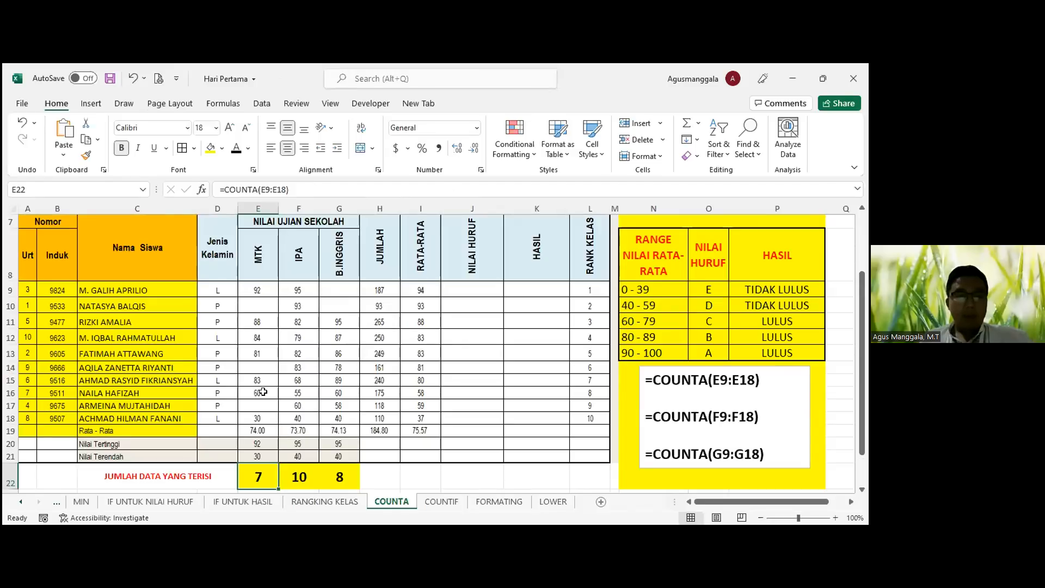
pyautogui.click(297, 185)
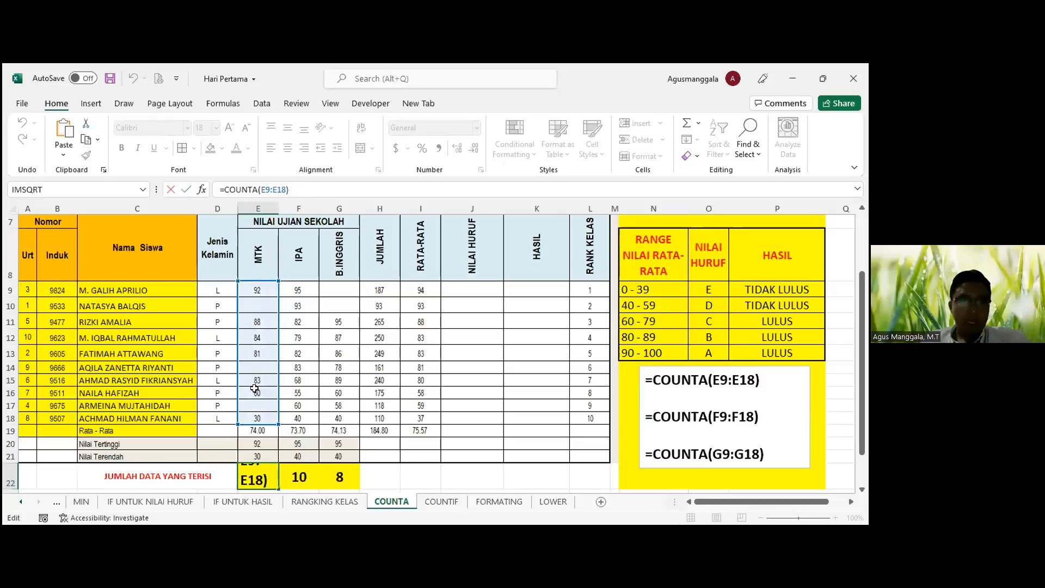
pyautogui.press('Escape')
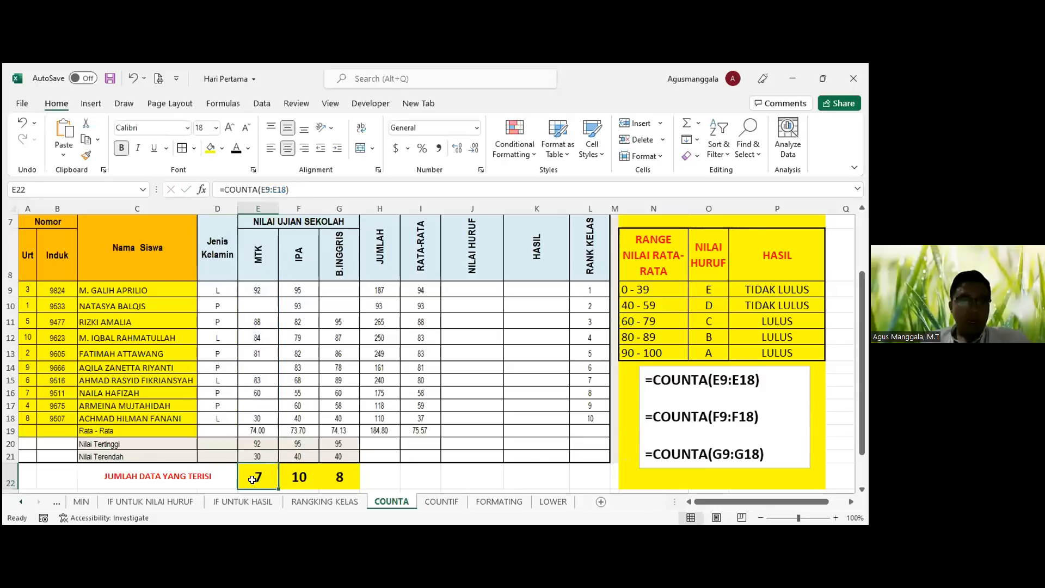
# Step: Review the E22 formula once more against the highlighted MTK score range E9:E18
pyautogui.click(306, 192)
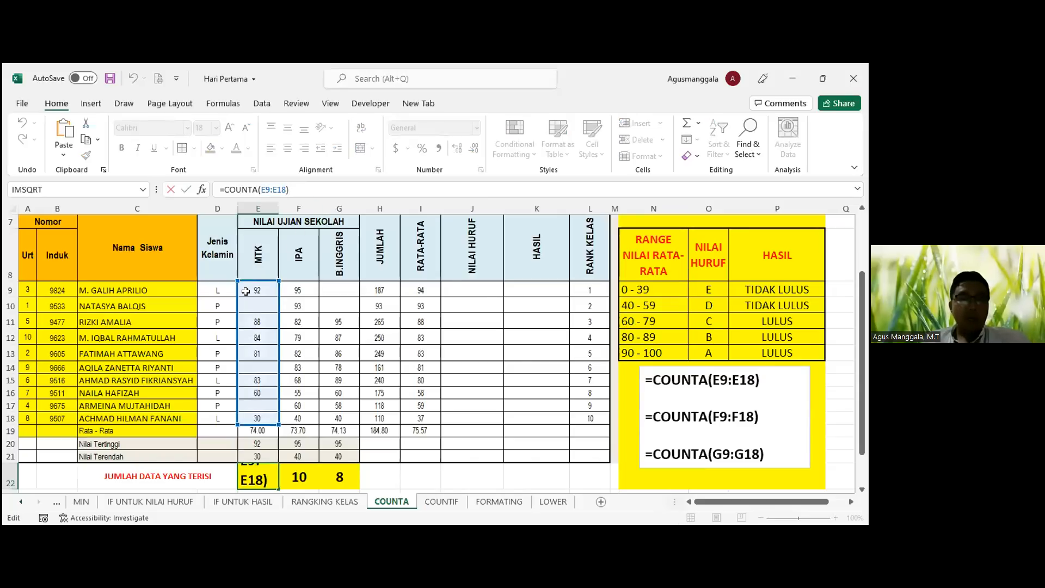
pyautogui.click(187, 190)
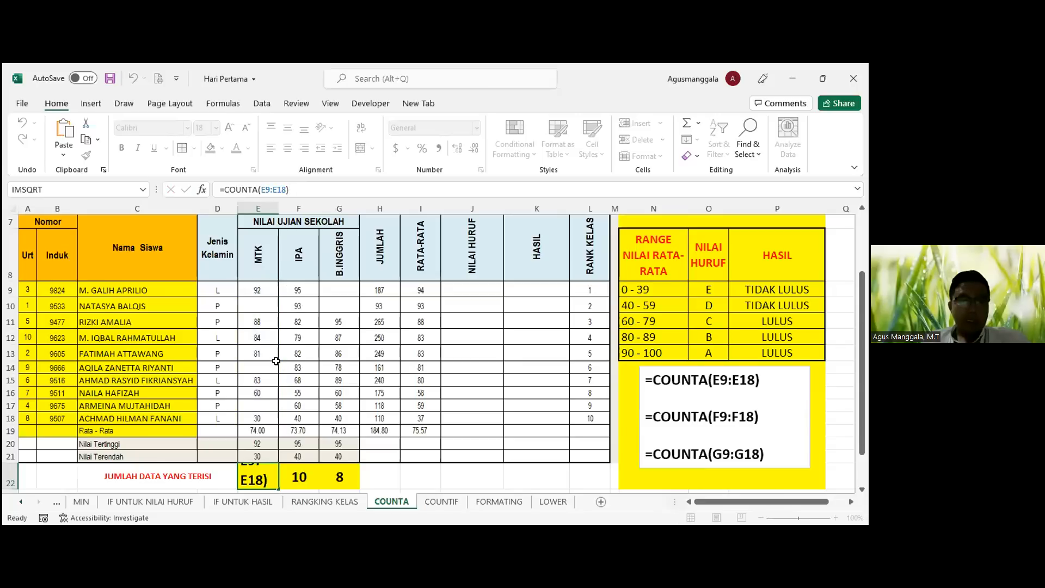
pyautogui.moveTo(292, 190); pyautogui.dragTo(197, 178)
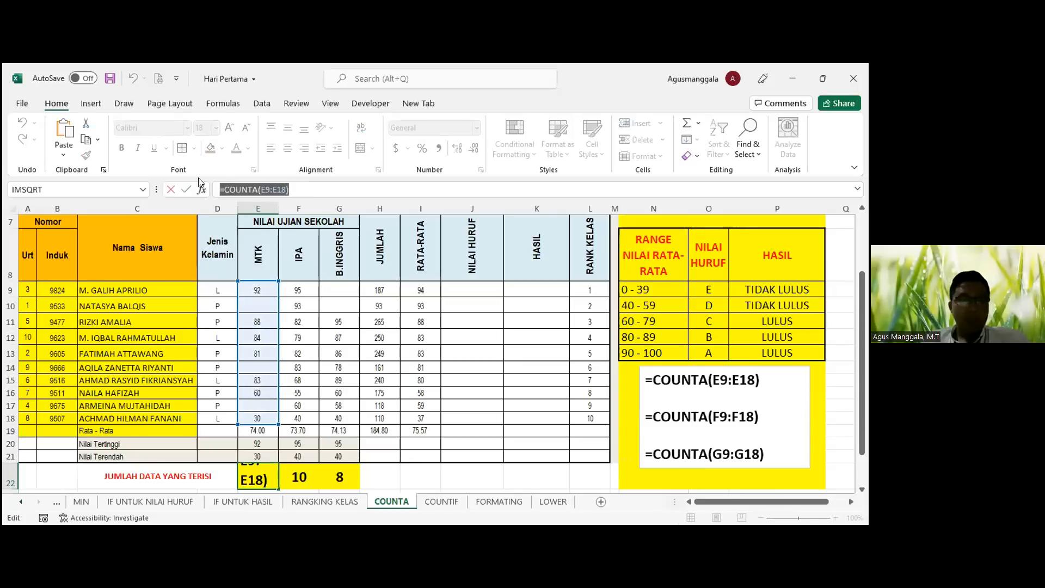
pyautogui.press('Escape')
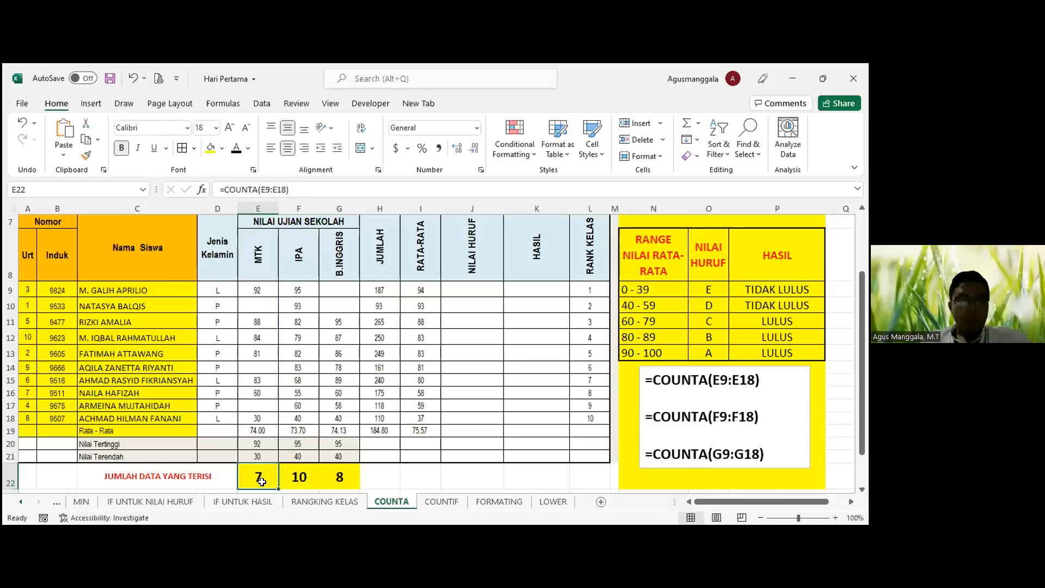
# Step: Enlarge the JUMLAH DATA YANG TERISI label to 16 points and check the IPA count formula in F22
pyautogui.click(158, 475)
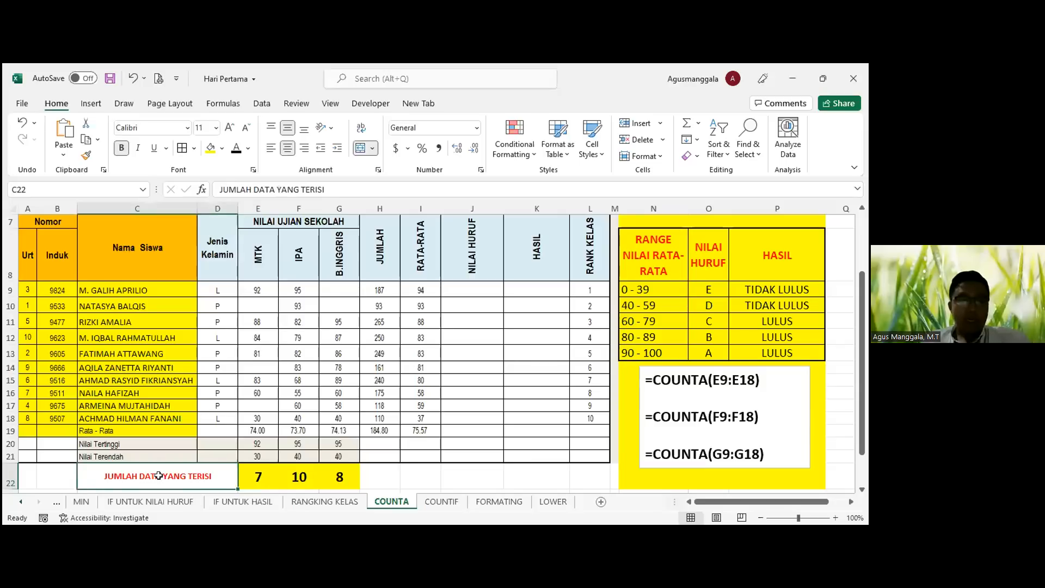
pyautogui.click(231, 126)
pyautogui.click(230, 126)
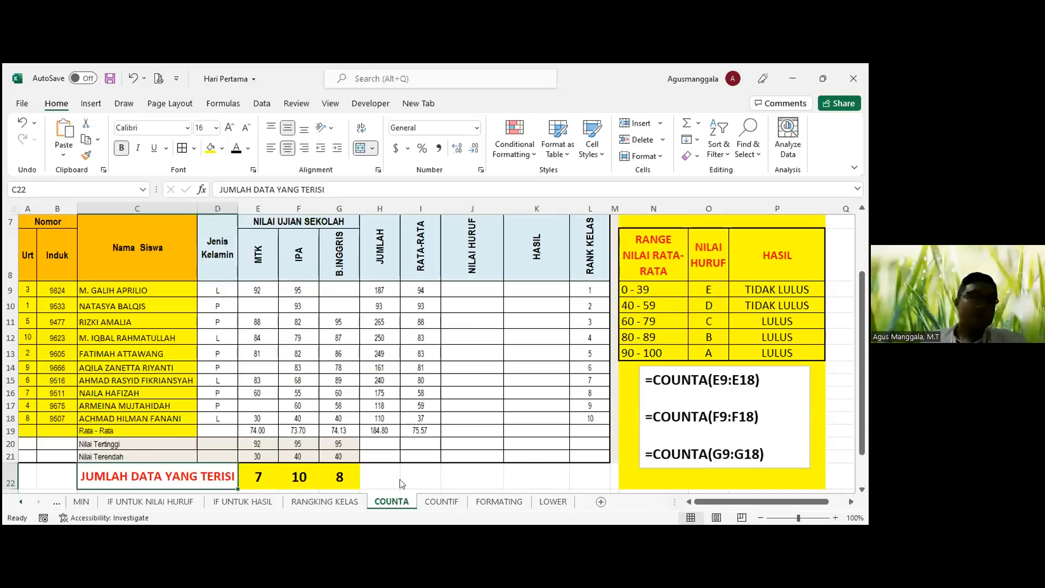
pyautogui.click(296, 482)
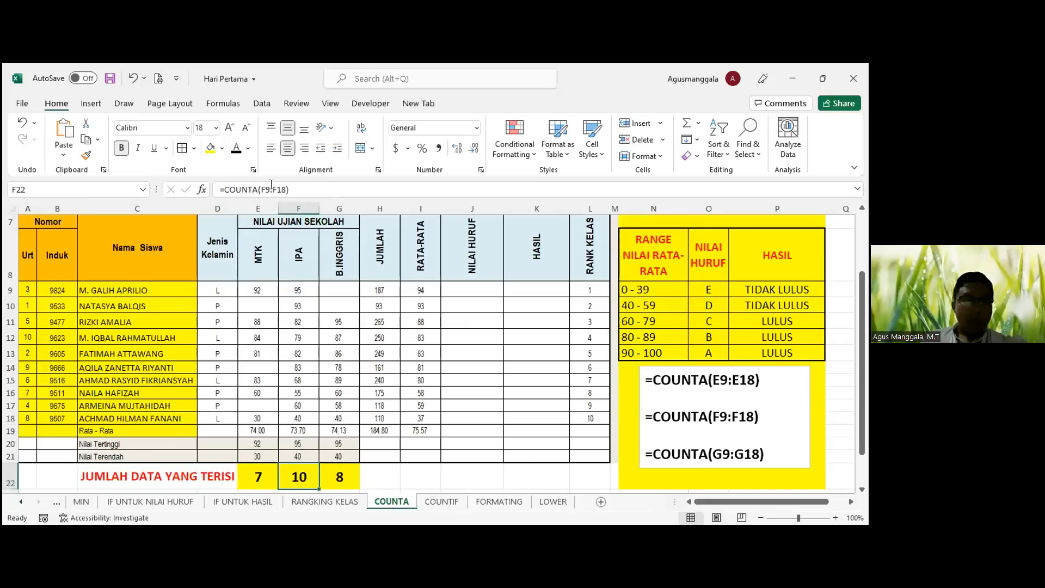
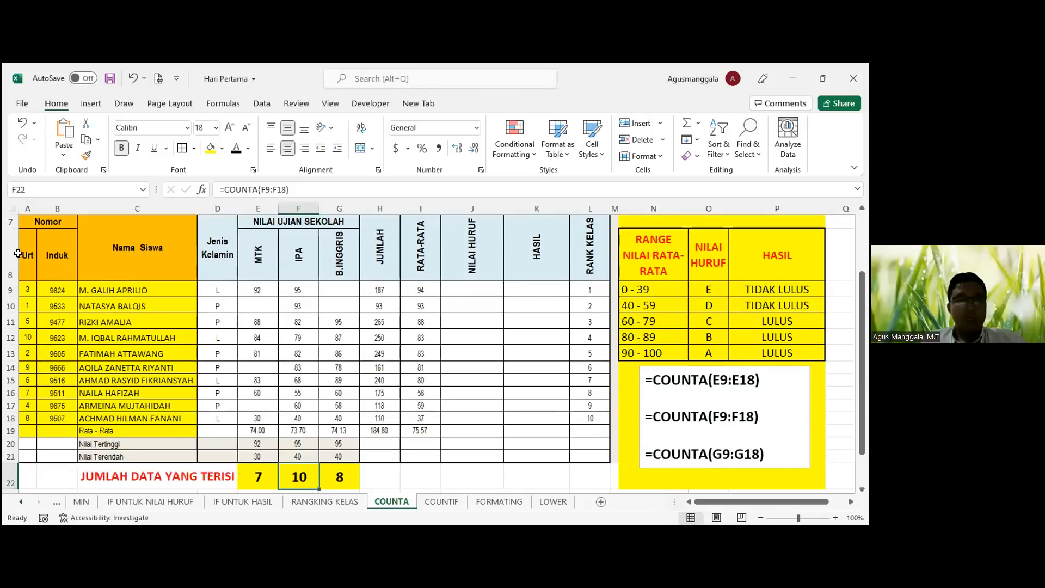
# Step: Try inserting a sheet row above header row 8 of the score table
pyautogui.click(10, 250)
pyautogui.rightClick(10, 250)
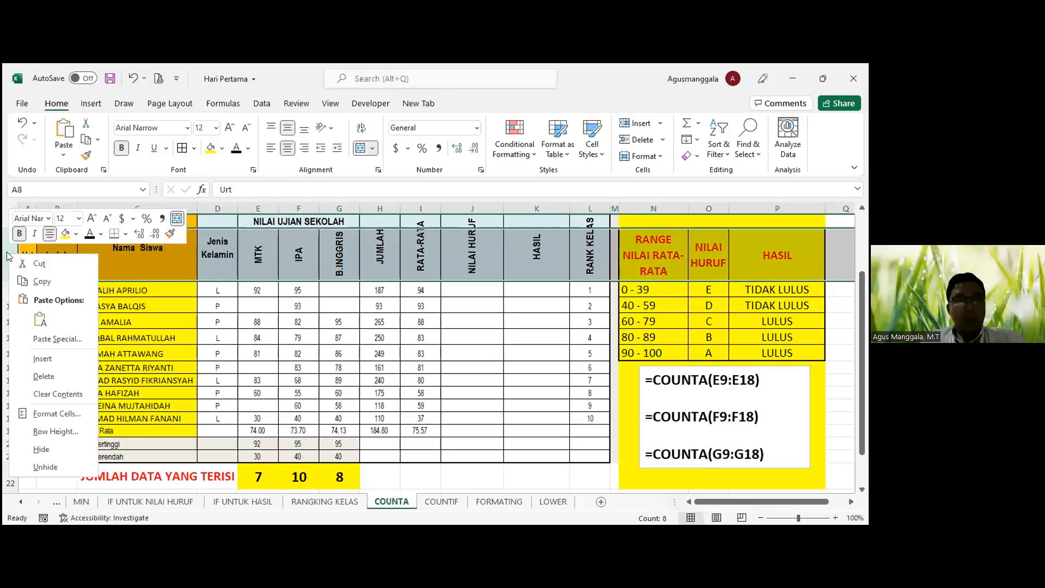
pyautogui.click(58, 357)
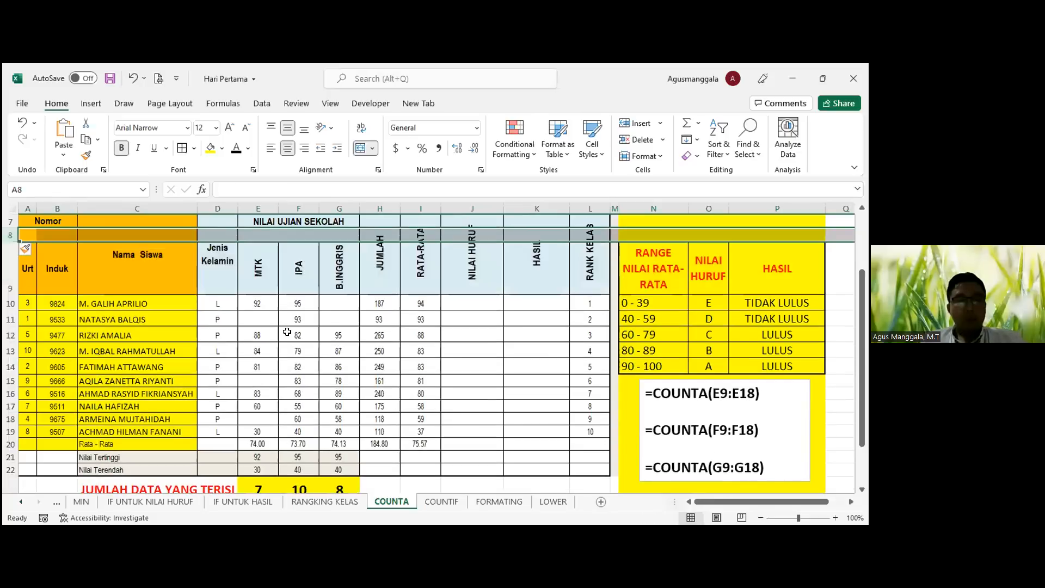
pyautogui.click(419, 303)
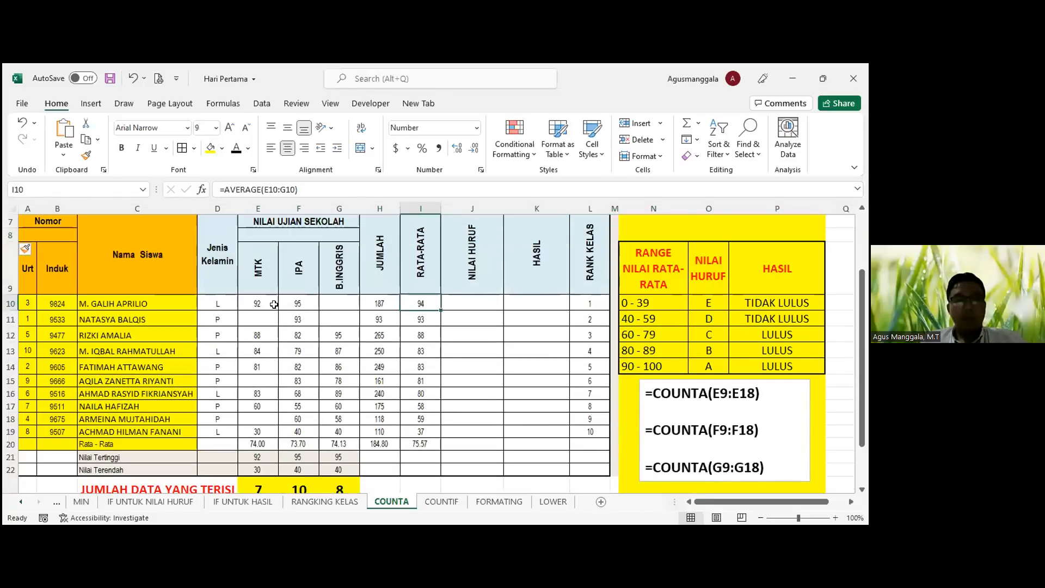
pyautogui.click(10, 283)
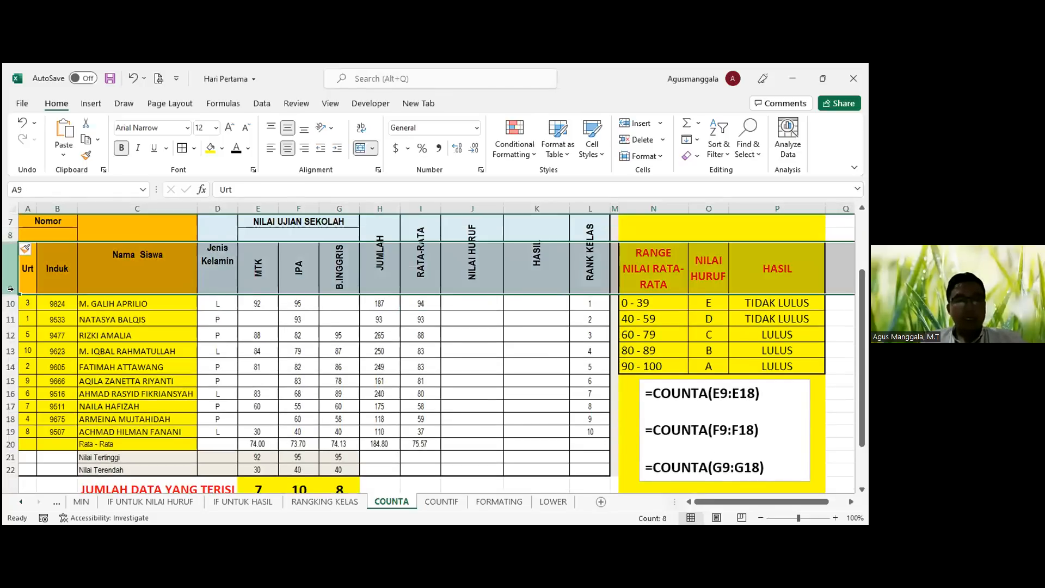
pyautogui.click(10, 235)
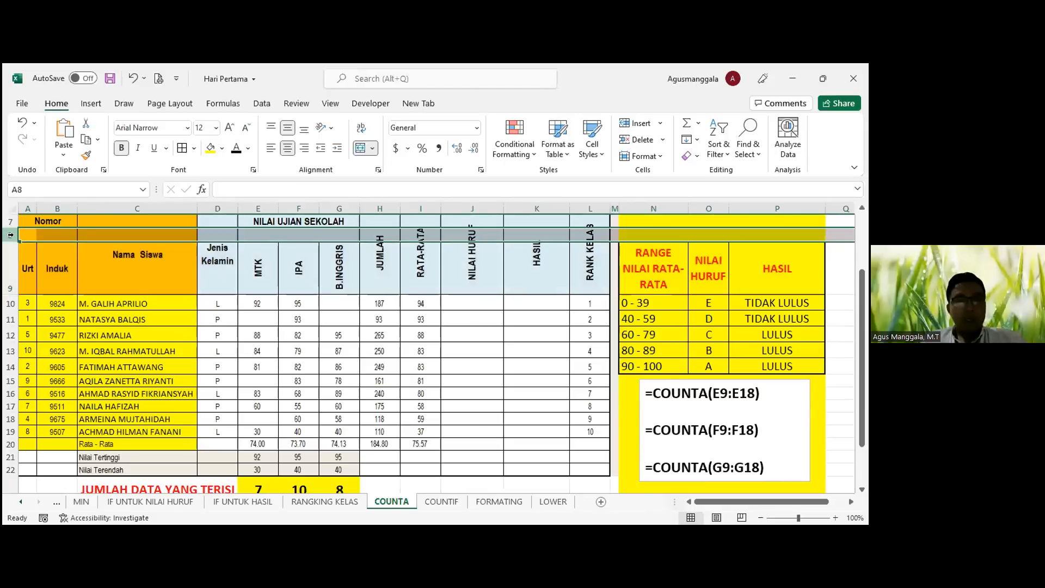
pyautogui.click(133, 78)
# Step: Insert a blank row above row 8 again, splitting the score table's header
pyautogui.scroll(1, 60, 263)
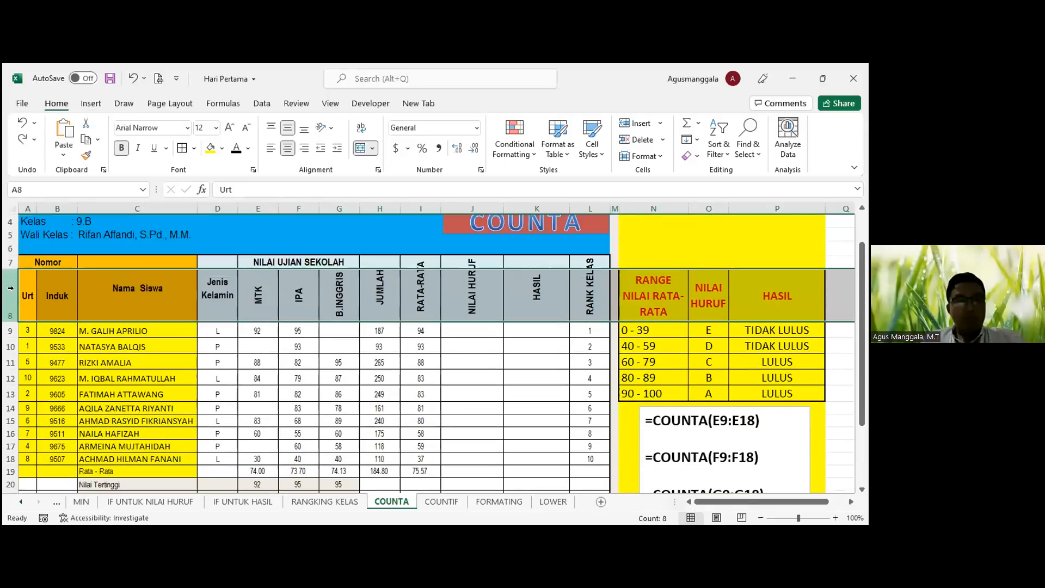
pyautogui.rightClick(5, 294)
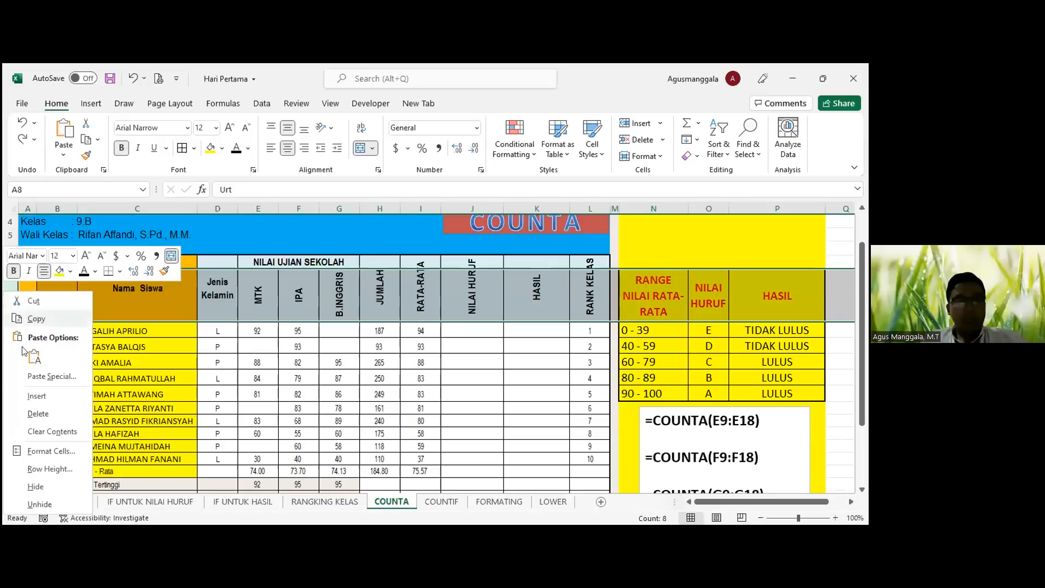
pyautogui.click(48, 398)
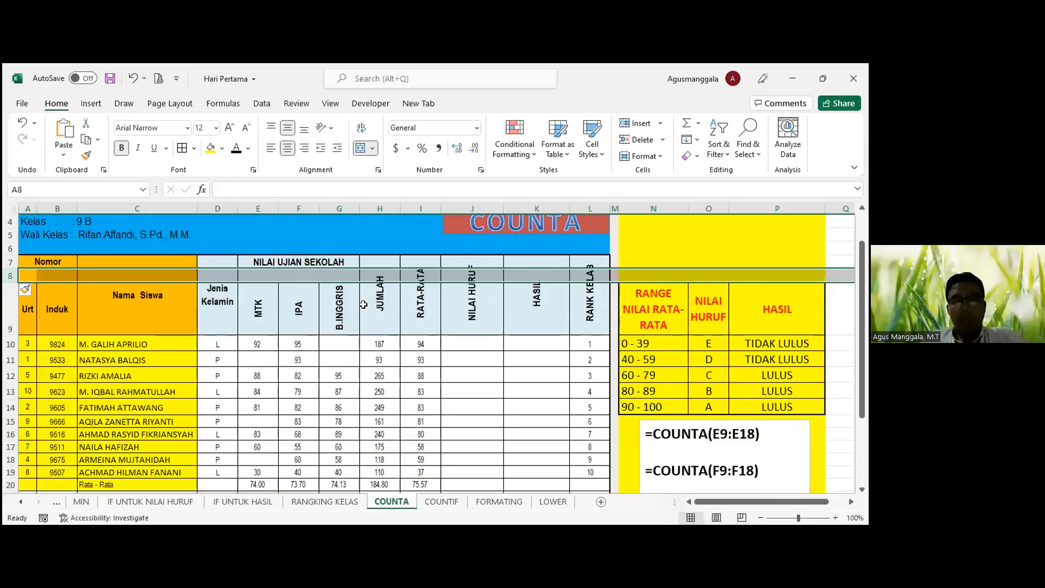
pyautogui.scroll(-1, 491, 356)
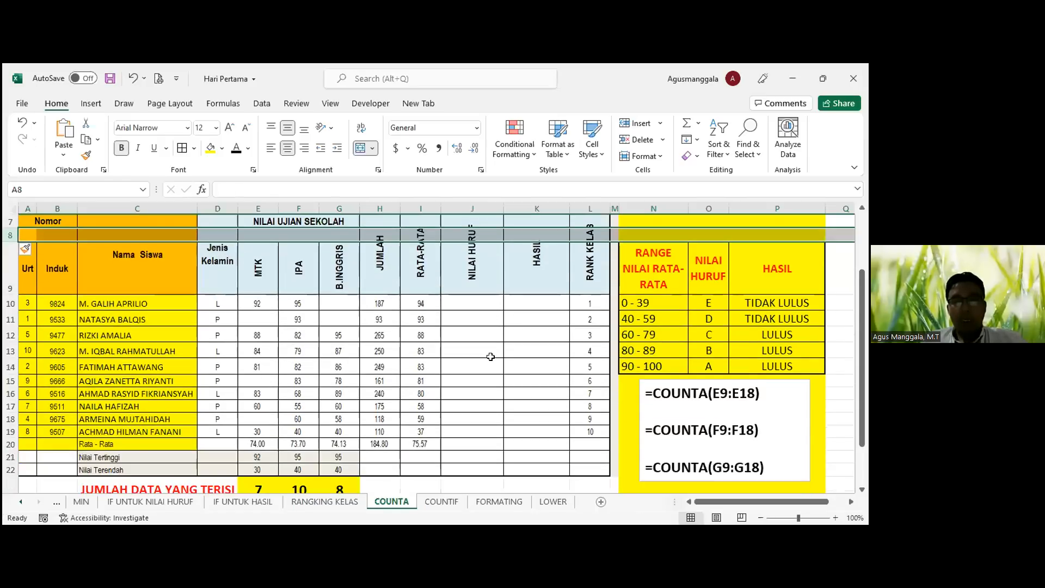
# Step: Check which MTK cells the COUNTA formula in E23 references and undo the row insertion
pyautogui.click(257, 479)
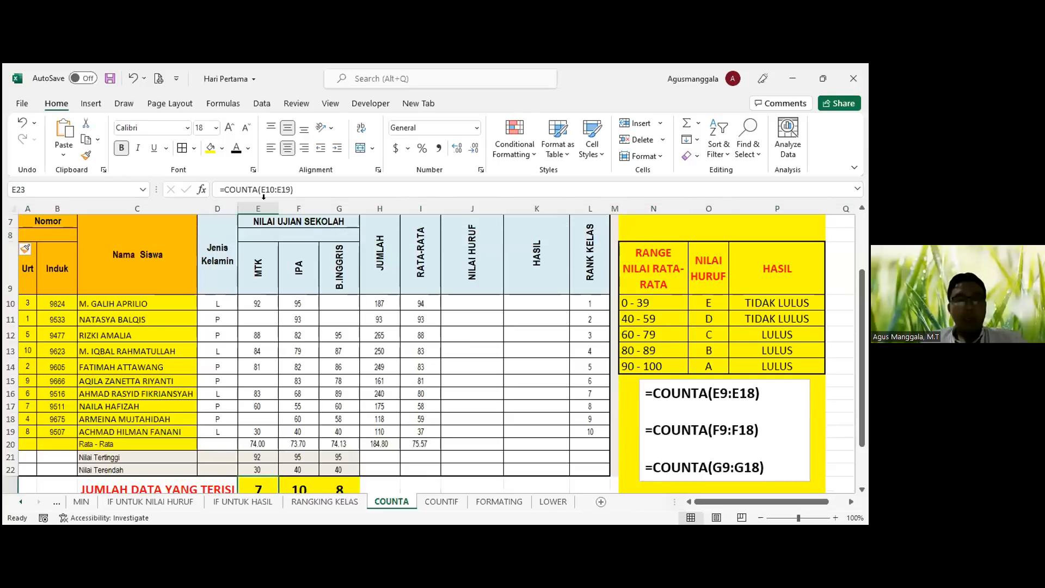
pyautogui.click(308, 192)
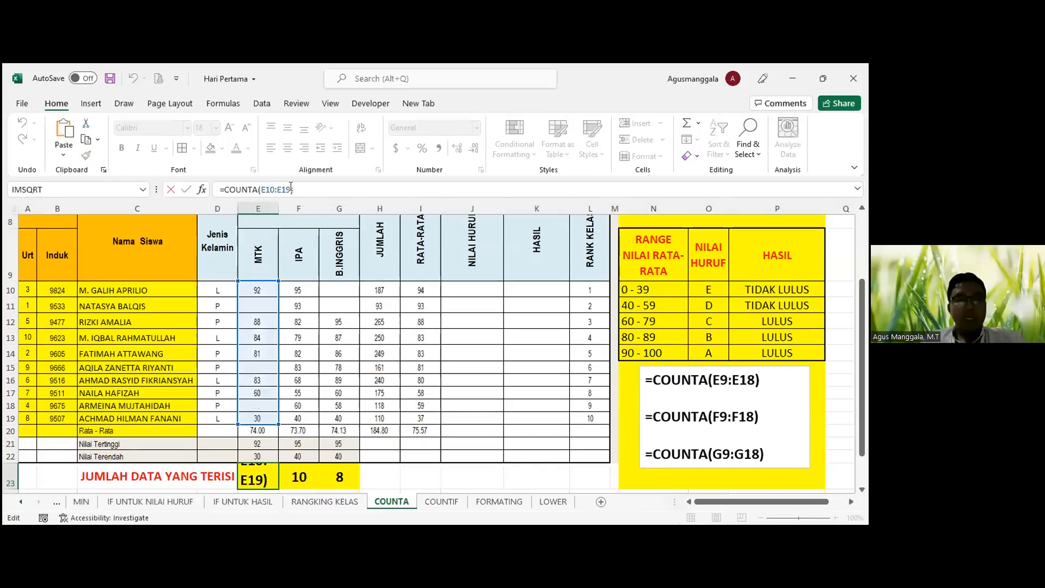
pyautogui.scroll(2, 301, 336)
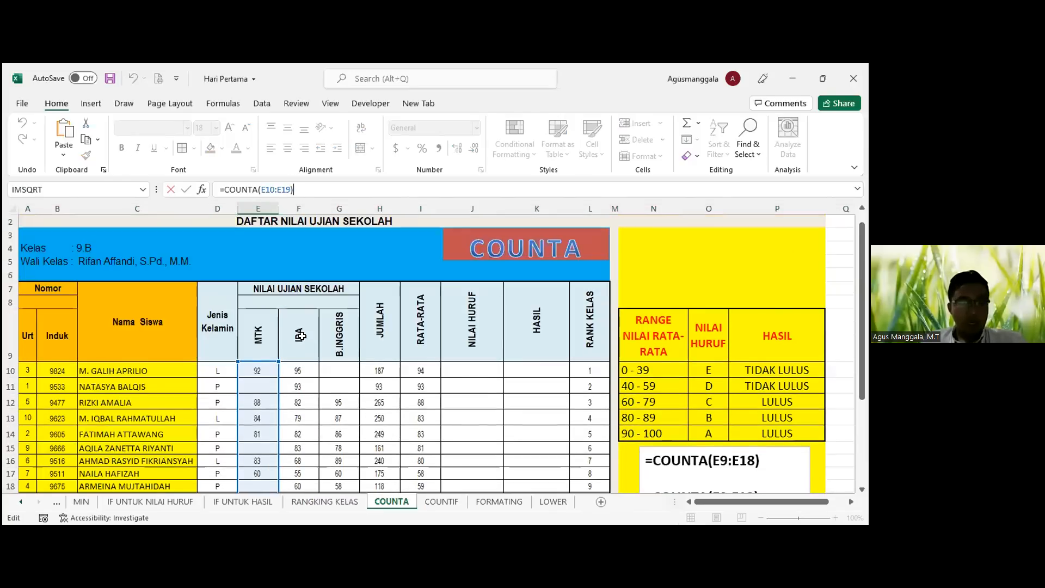
pyautogui.press('Escape')
pyautogui.scroll(2, 235, 347)
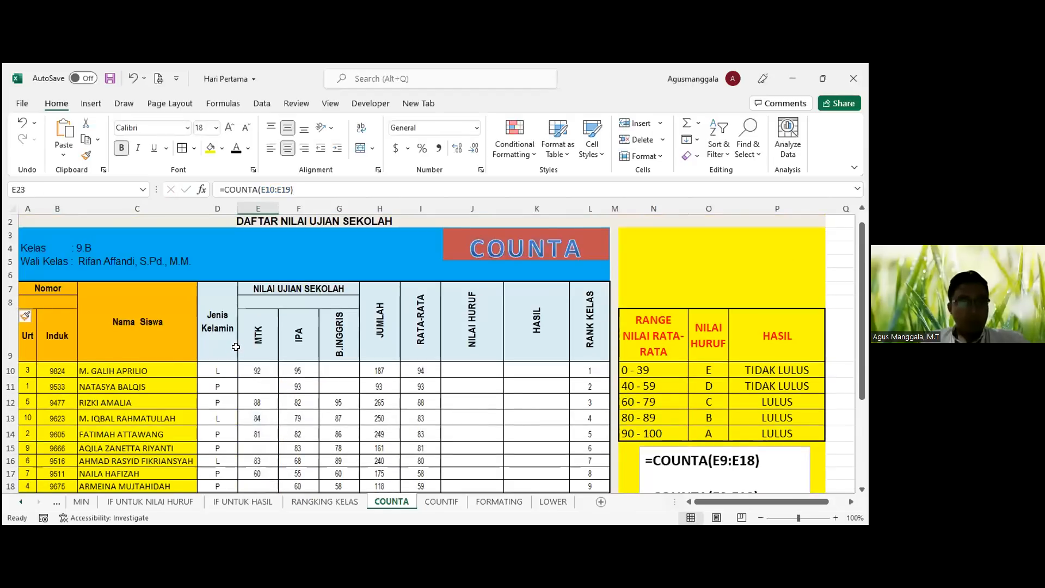
pyautogui.hotkey('ctrl', 'z')
# Step: Examine the AVERAGE formula in E19 and the MTK cells it references, leaving the formula unchanged
pyautogui.click(287, 366)
pyautogui.scroll(-2, 273, 384)
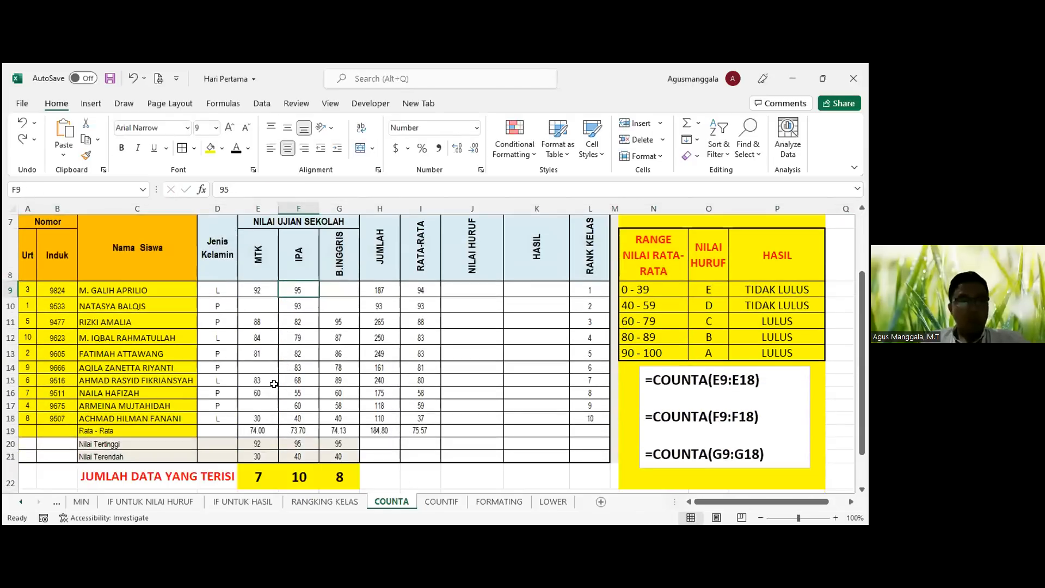
pyautogui.click(265, 431)
pyautogui.click(306, 189)
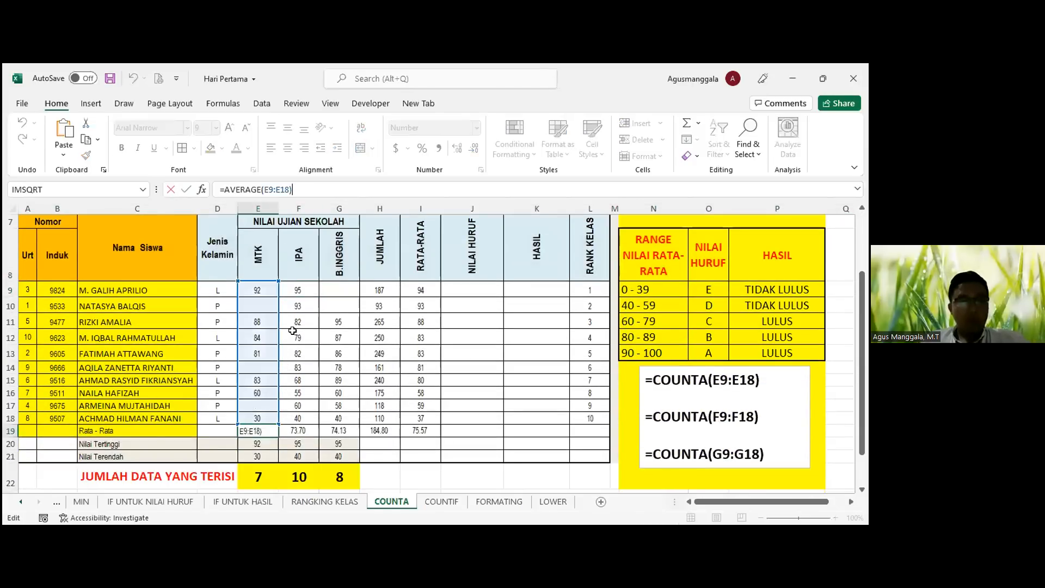
pyautogui.scroll(1, 305, 348)
pyautogui.press('Escape')
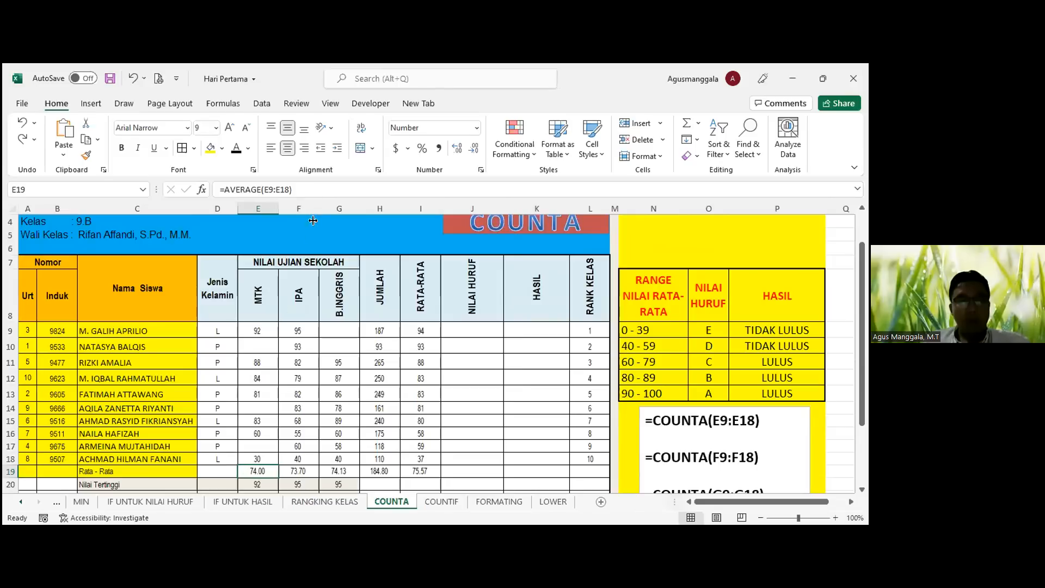
pyautogui.click(317, 186)
pyautogui.click(298, 346)
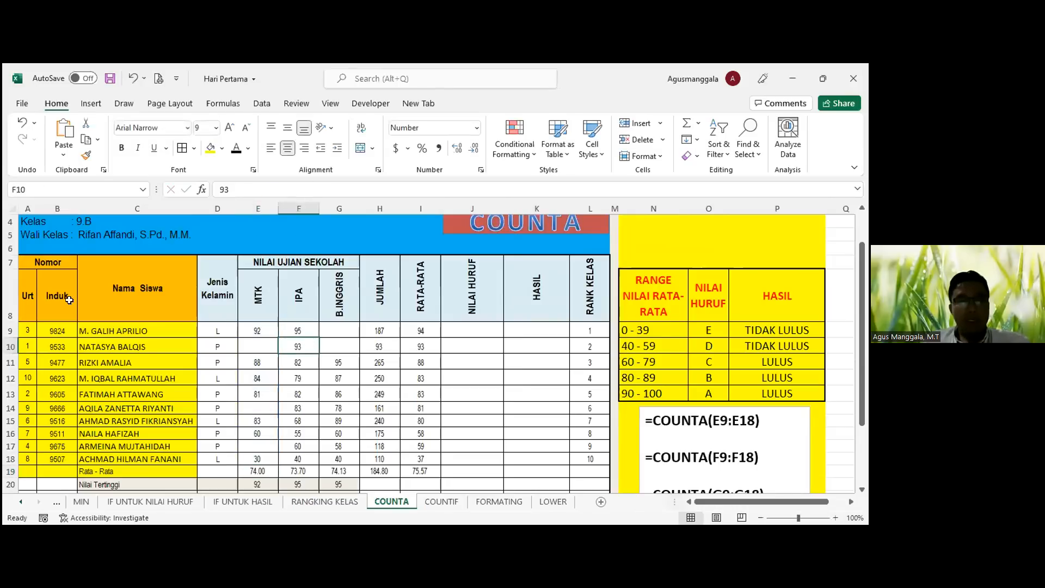
# Step: Insert a blank row above header row 7 of the score table
pyautogui.click(11, 262)
pyautogui.rightClick(11, 262)
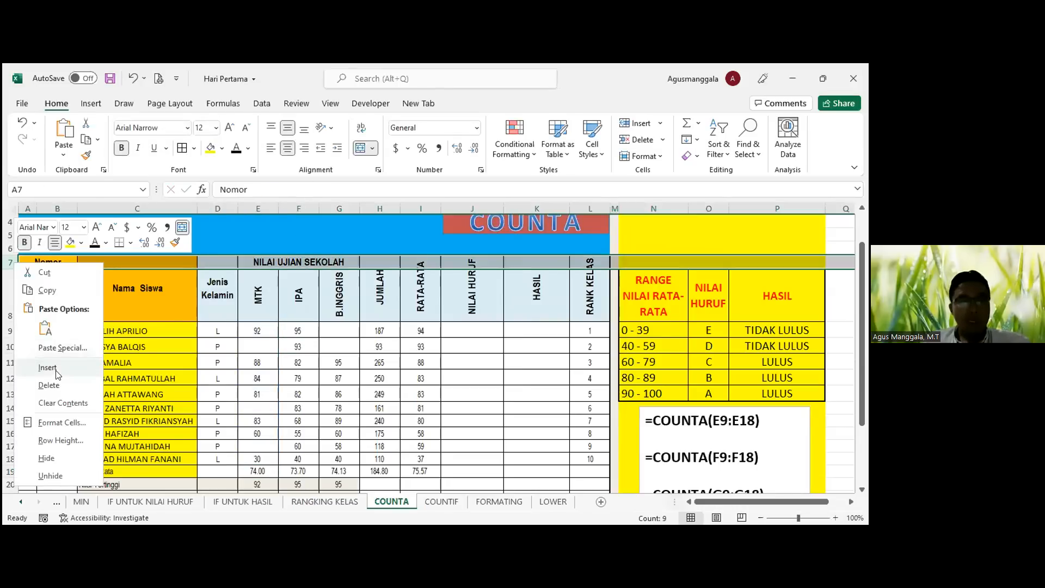
pyautogui.click(48, 368)
# Step: Examine the COUNTA formula in E23 and its referenced MTK range after the row insertion, leaving the formula unchanged
pyautogui.scroll(-2, 299, 354)
pyautogui.click(258, 410)
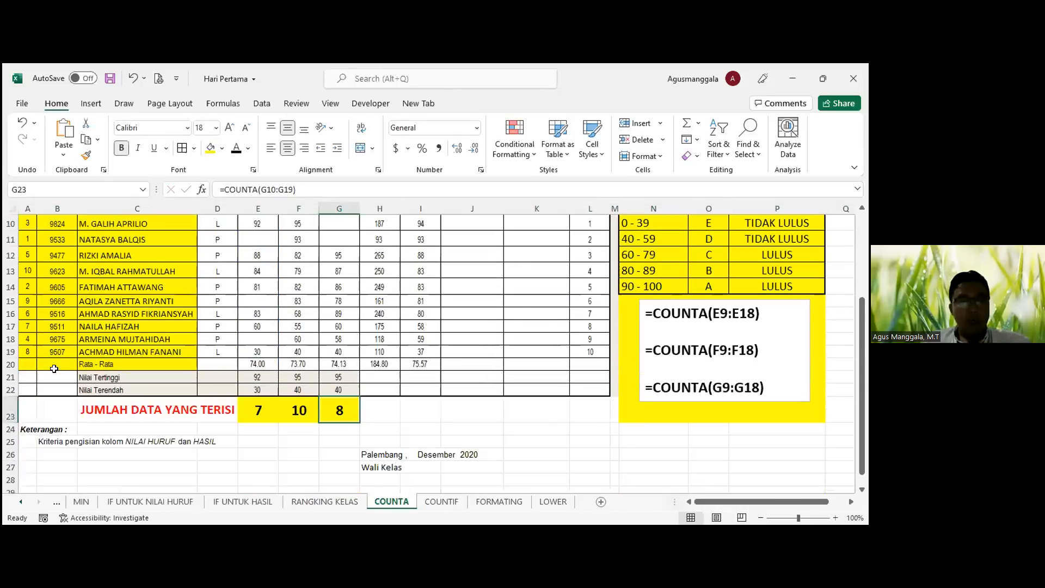
pyautogui.click(305, 190)
pyautogui.scroll(3, 306, 222)
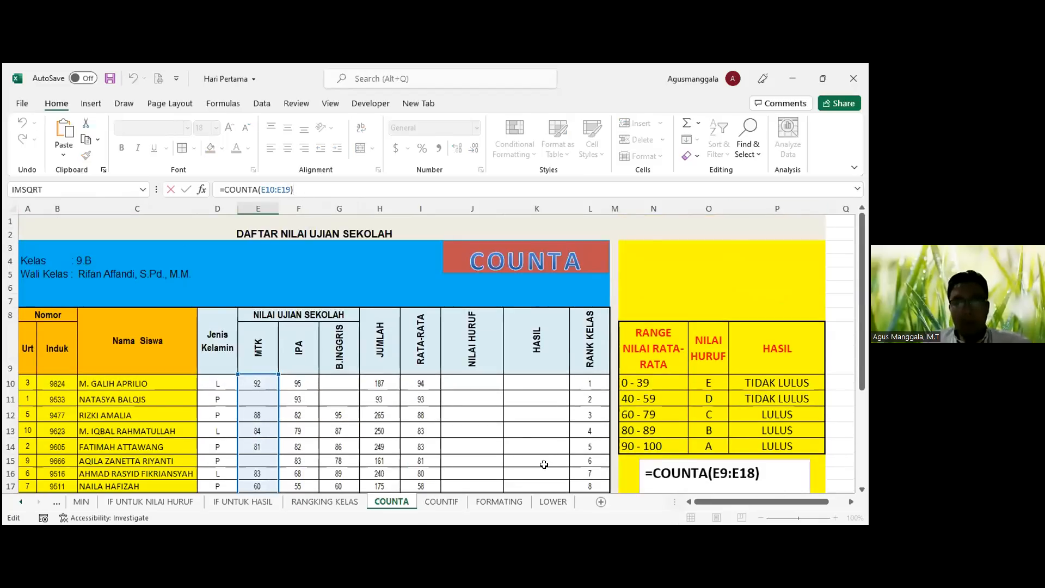
pyautogui.hotkey('alt', 'Tab')
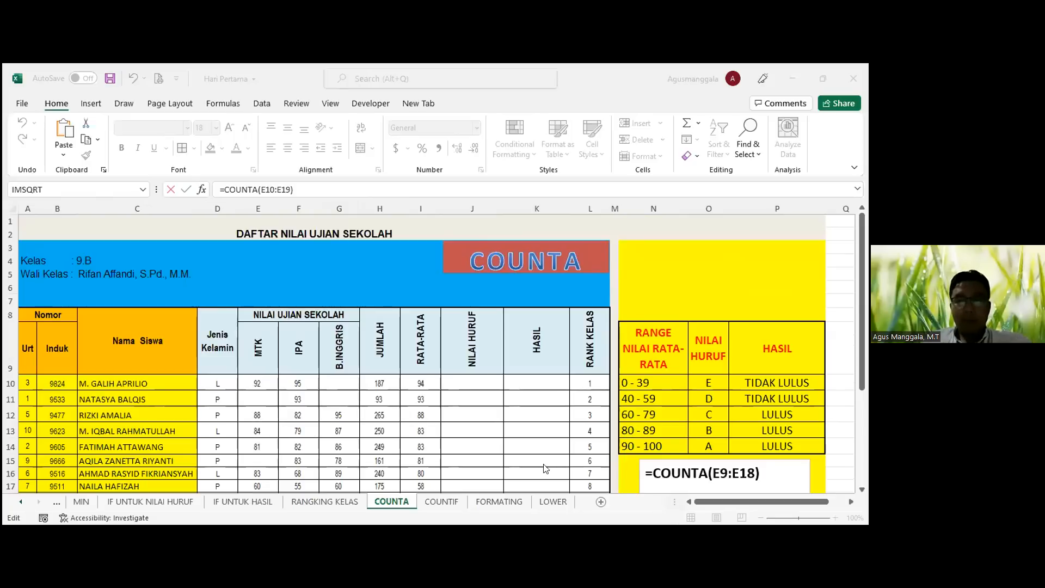
pyautogui.click(470, 357)
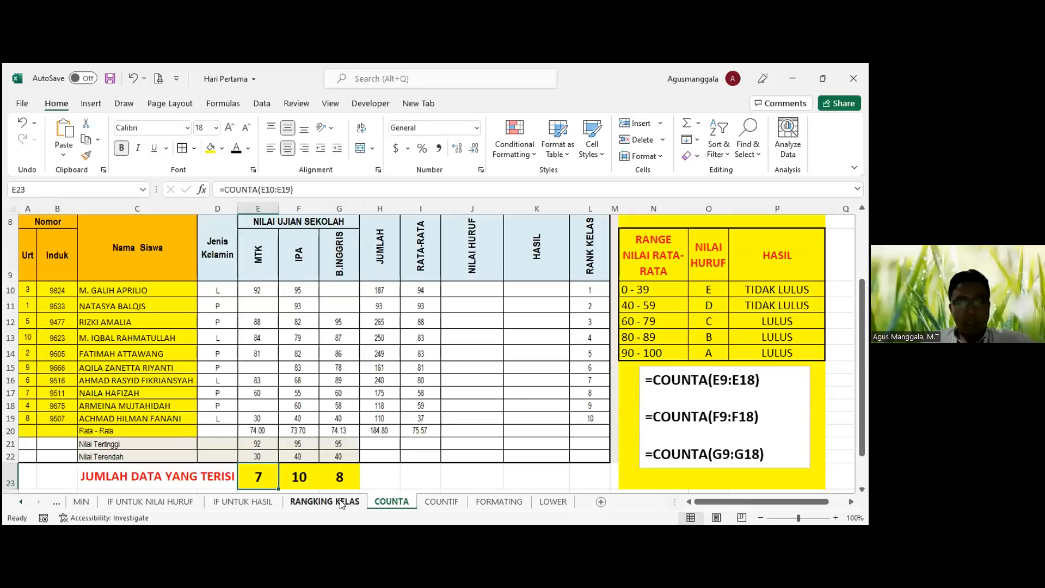
# Step: Open the RANGKING KELAS sheet and examine the IF formulas behind the HASIL results in K9 and K15
pyautogui.click(341, 502)
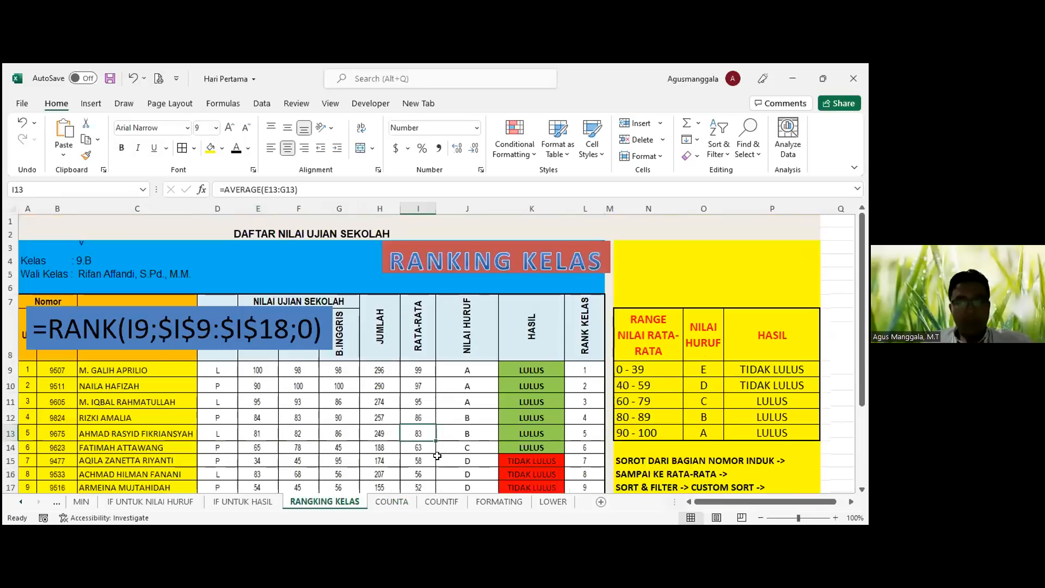
pyautogui.click(522, 372)
pyautogui.scroll(-2, 530, 386)
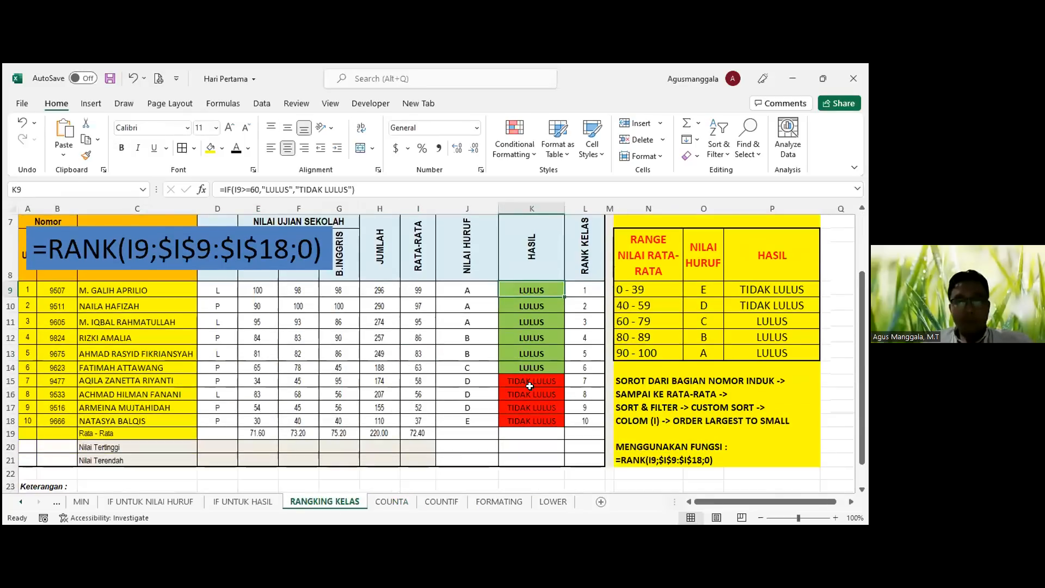
pyautogui.click(530, 386)
pyautogui.scroll(2, 508, 265)
pyautogui.scroll(-3, 509, 265)
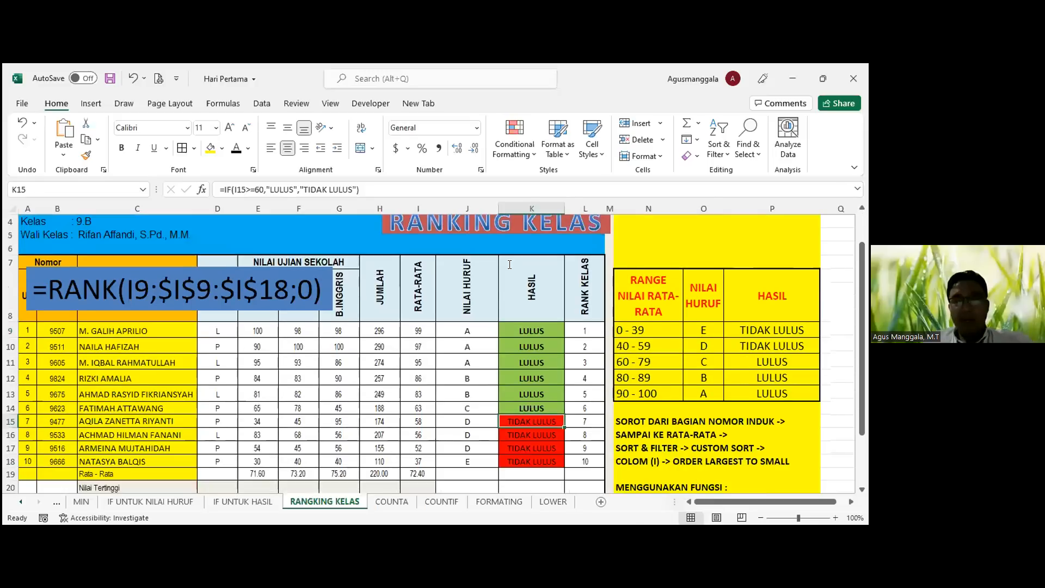
pyautogui.scroll(1, 536, 295)
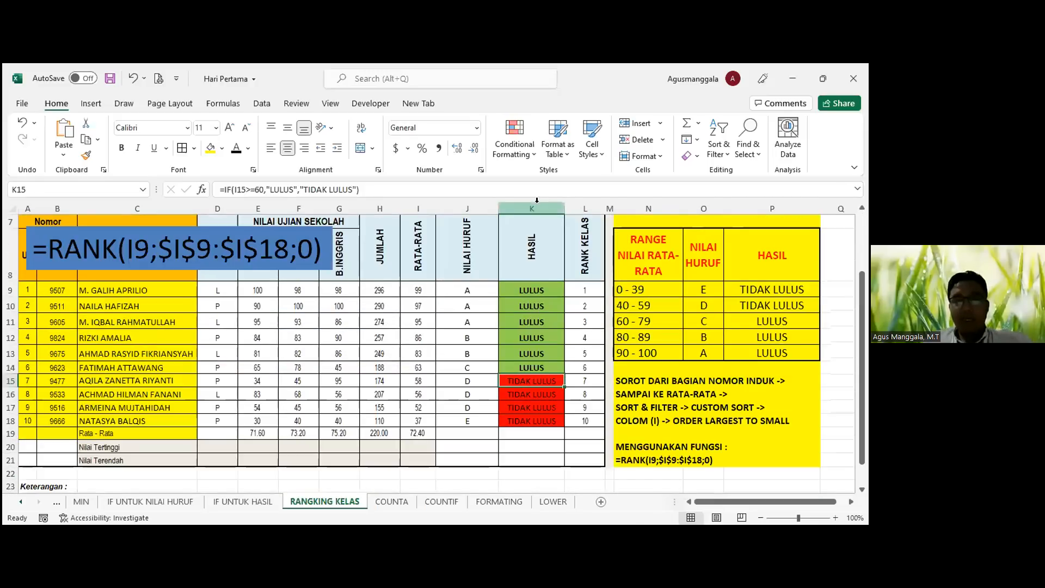
# Step: Review the conditional formatting rules that apply to HASIL cell K15, closing the rules manager without changes
pyautogui.click(533, 154)
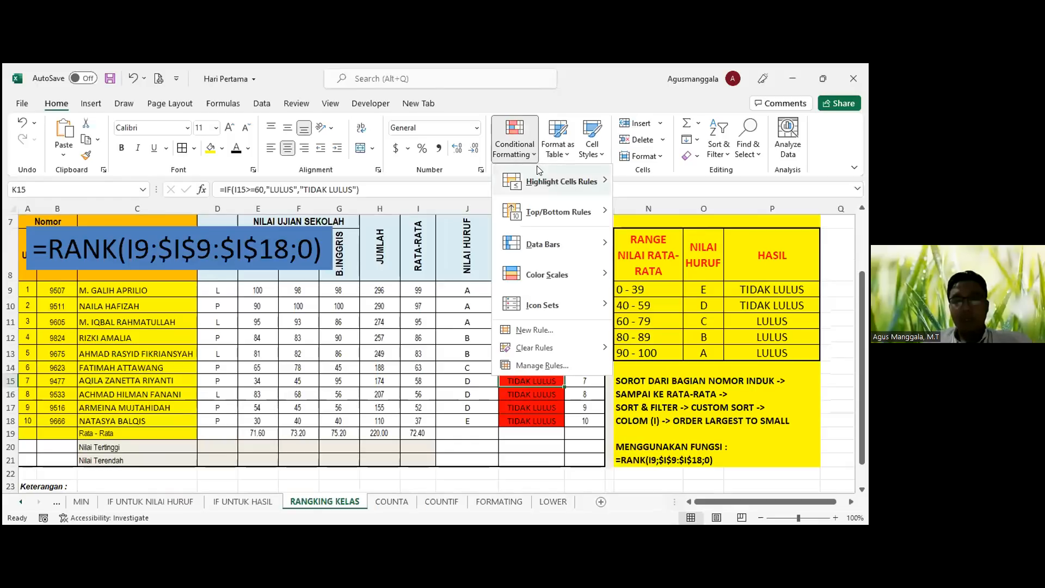
pyautogui.click(536, 166)
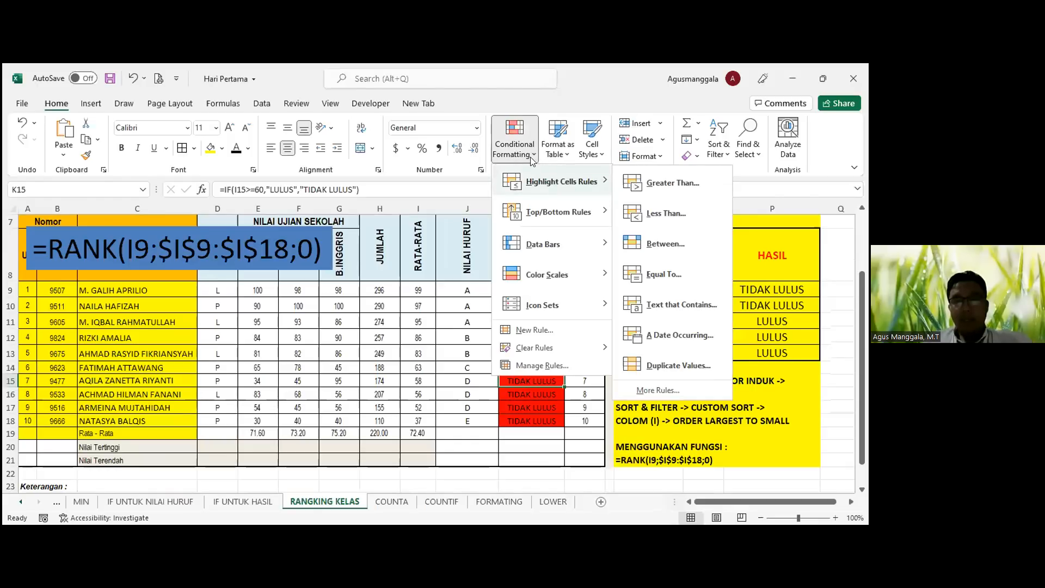
pyautogui.click(529, 367)
pyautogui.moveTo(451, 164); pyautogui.dragTo(215, 145)
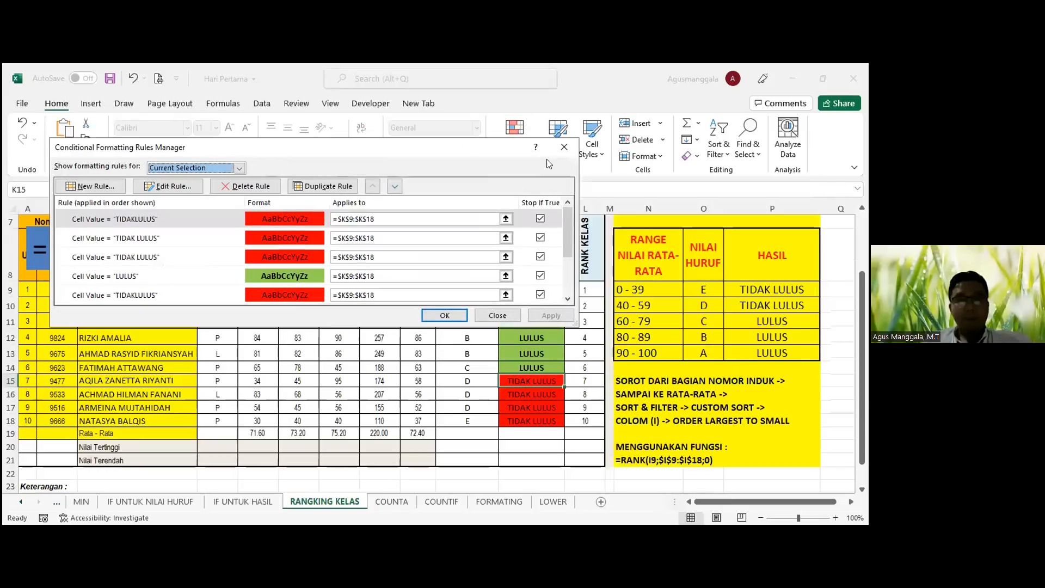
pyautogui.click(566, 140)
pyautogui.click(478, 337)
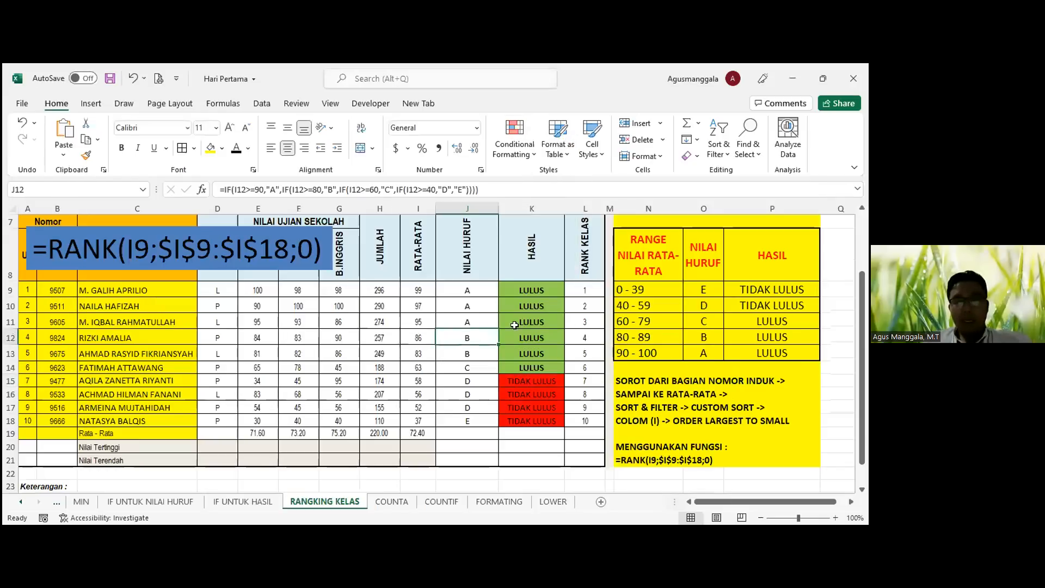
# Step: Examine the coloured HASIL results across K9:K18 and the IF formula in K9
pyautogui.click(531, 290)
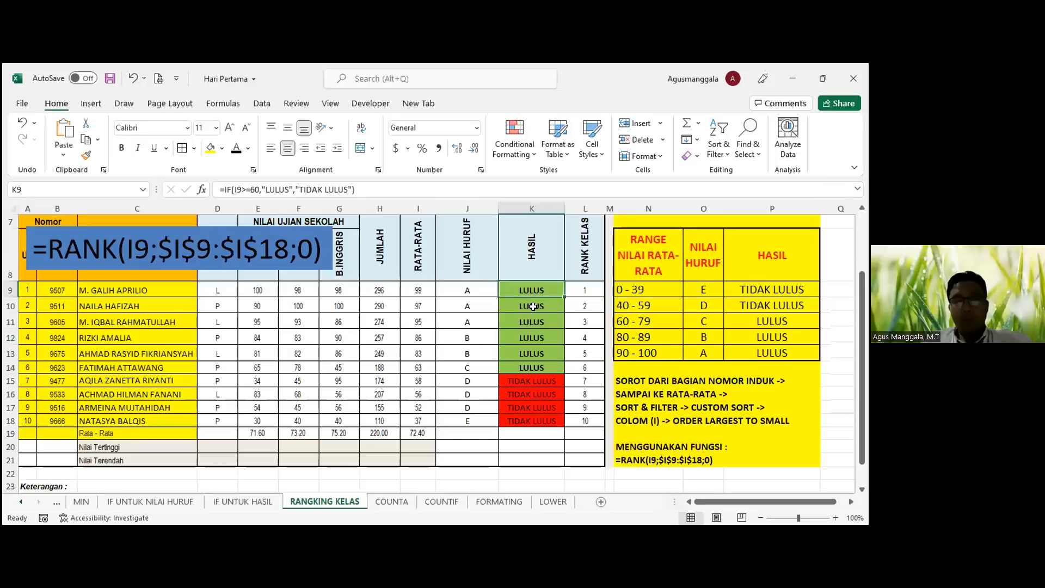
pyautogui.moveTo(533, 289); pyautogui.dragTo(528, 422)
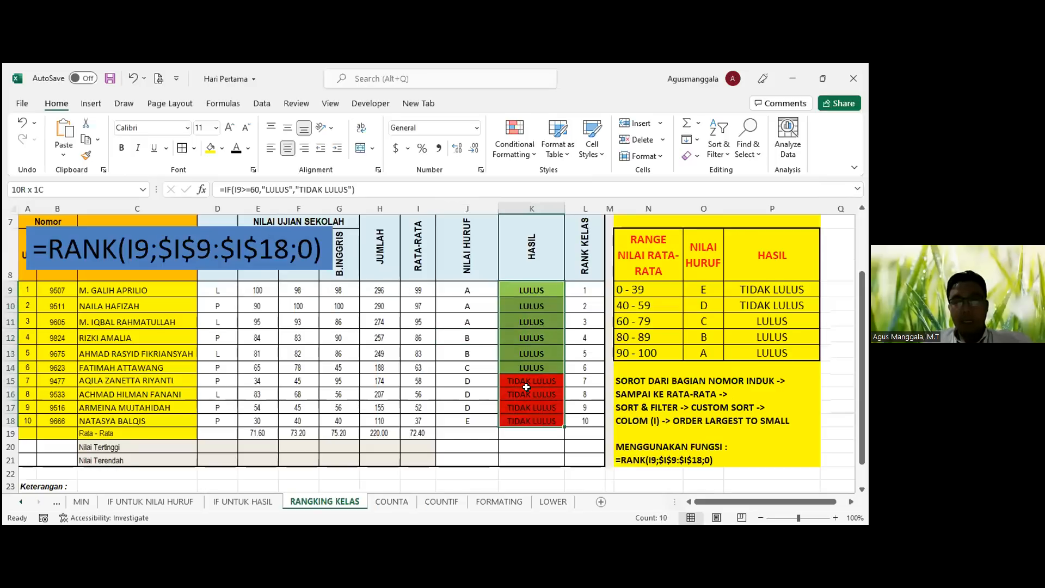
pyautogui.click(527, 290)
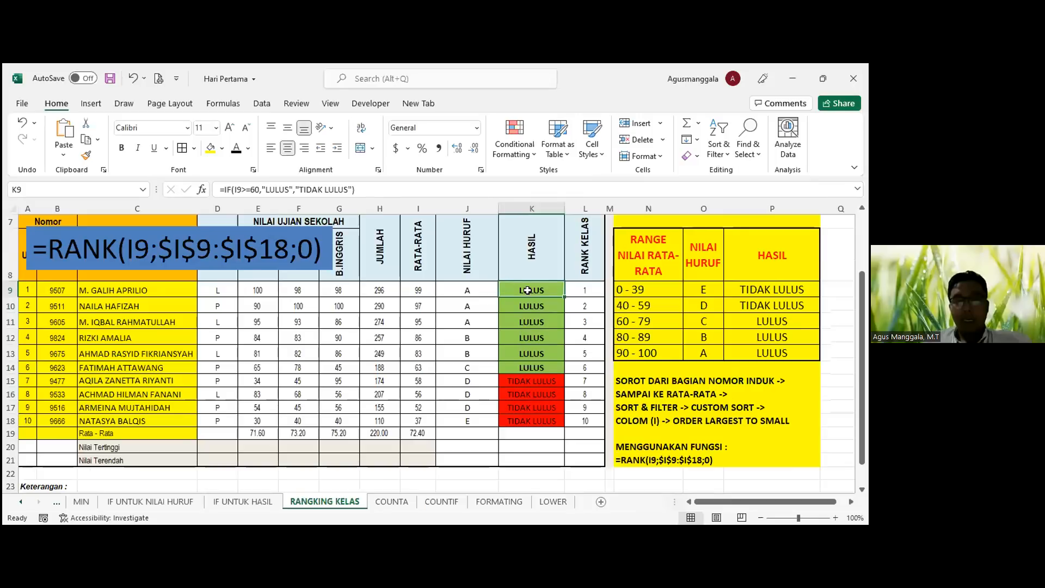
pyautogui.scroll(2, 527, 290)
pyautogui.scroll(-2, 527, 291)
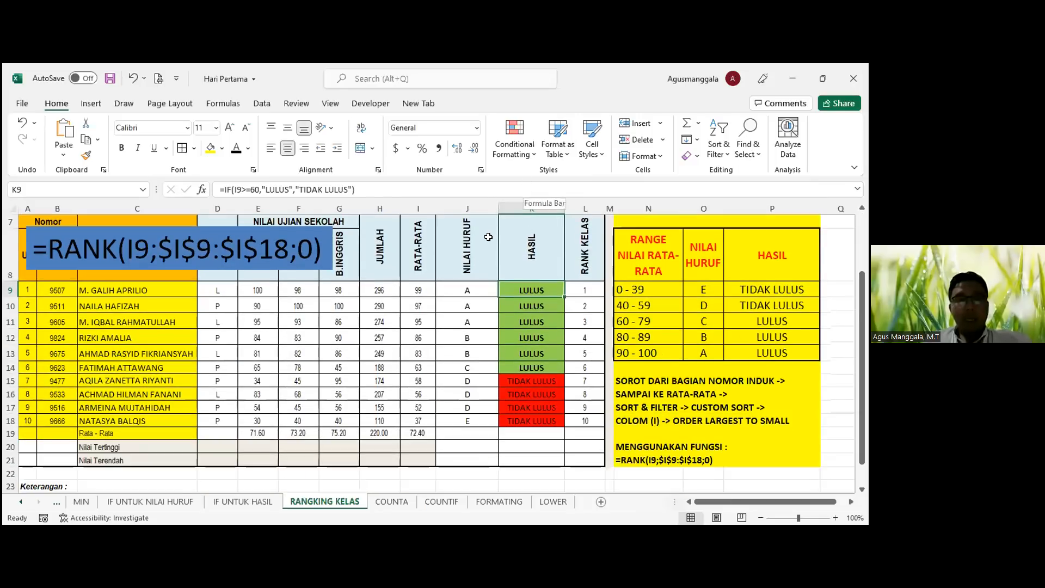
# Step: Open the conditional formatting rules for K9 and check which cells the first rule applies to
pyautogui.click(516, 154)
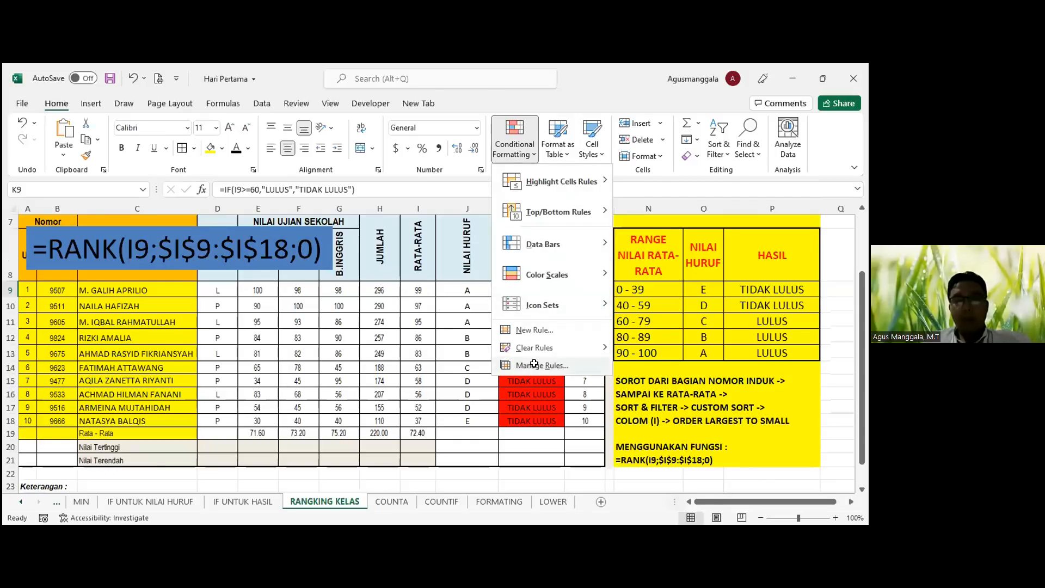
pyautogui.press('Return')
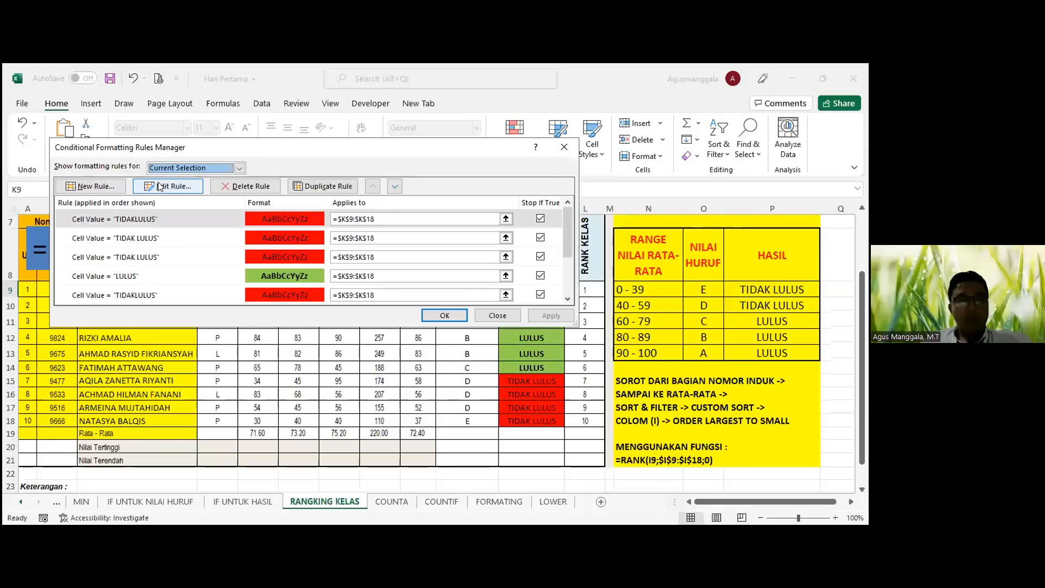
pyautogui.click(505, 219)
pyautogui.scroll(-2, 529, 266)
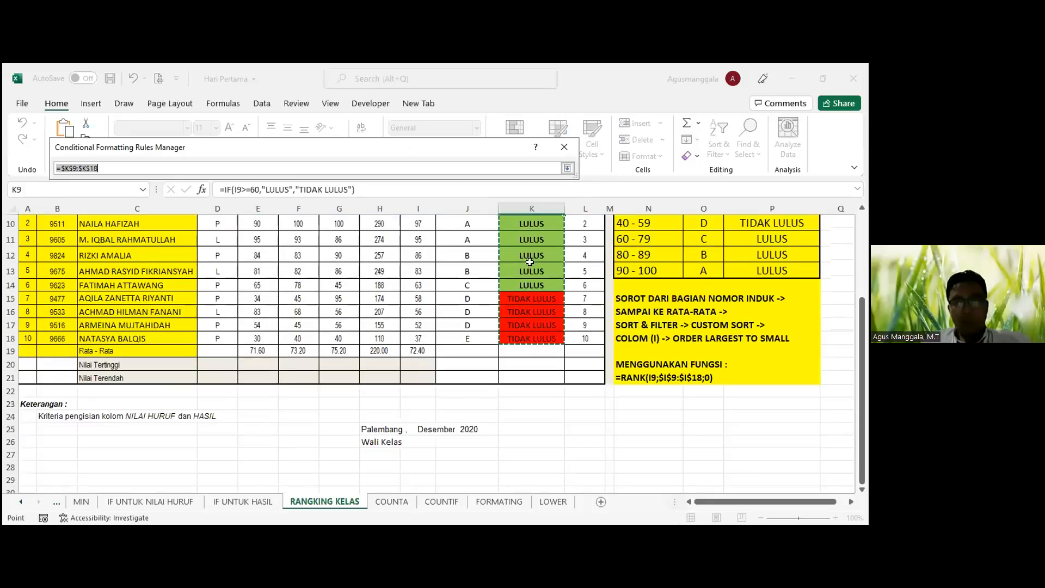
pyautogui.scroll(2, 529, 266)
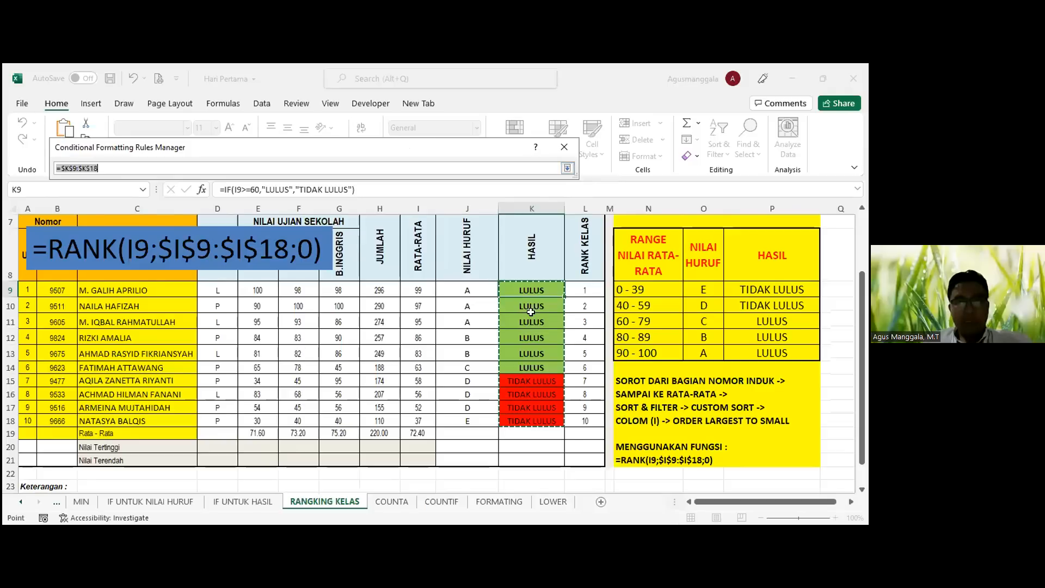
pyautogui.scroll(-2, 531, 313)
pyautogui.scroll(3, 590, 216)
pyautogui.click(568, 169)
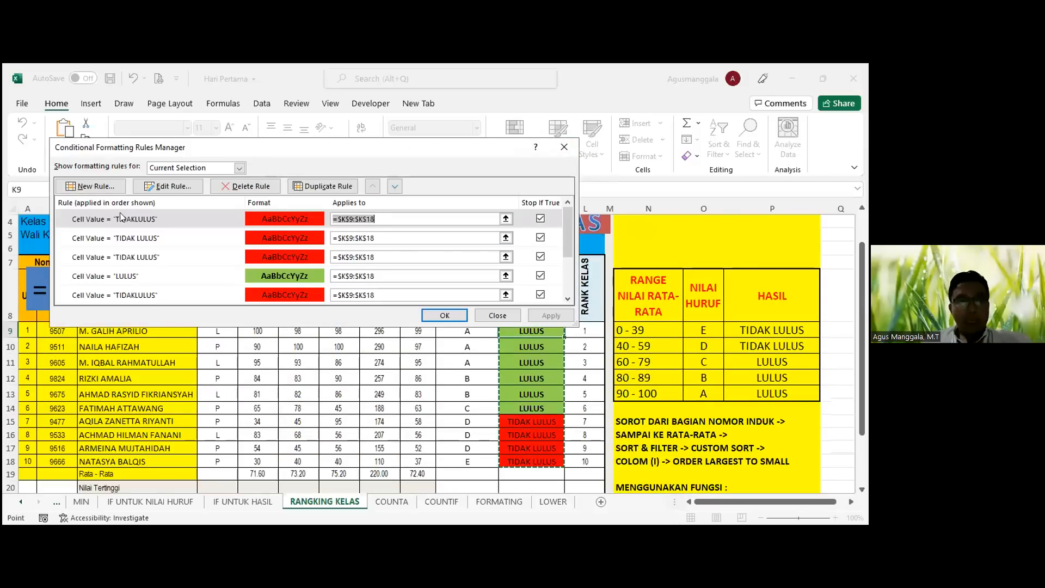
# Step: Inspect the condition type and comparison settings of the first "TIDAKLULUS" rule, cancelling without changes
pyautogui.click(123, 218)
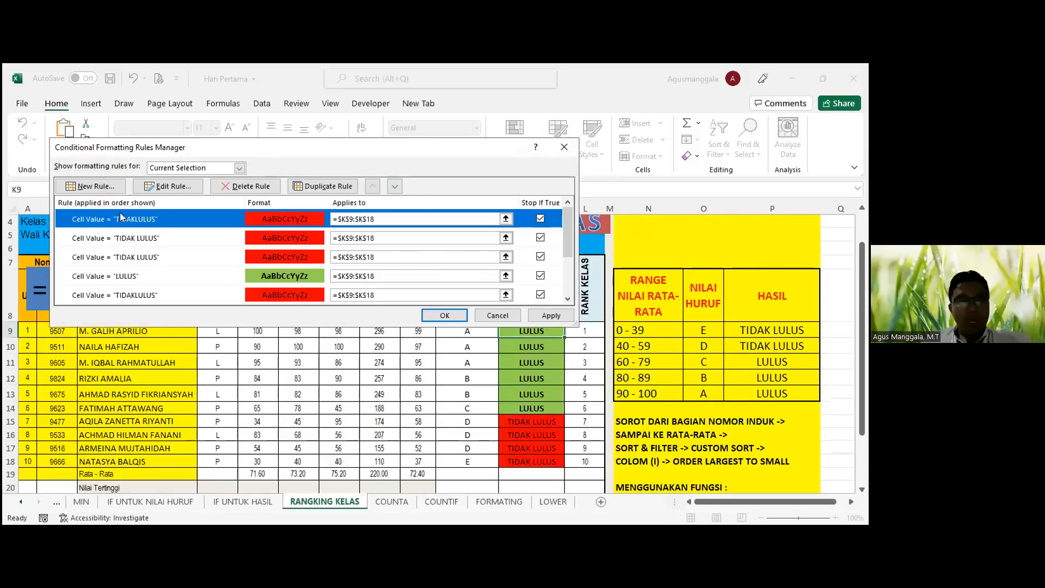
pyautogui.click(181, 188)
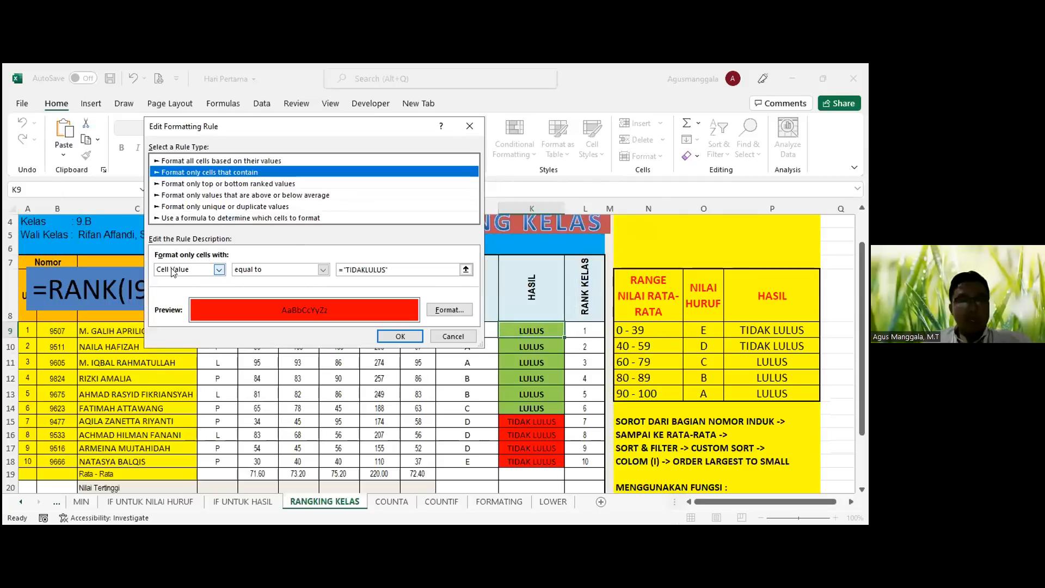
pyautogui.click(322, 271)
pyautogui.click(322, 270)
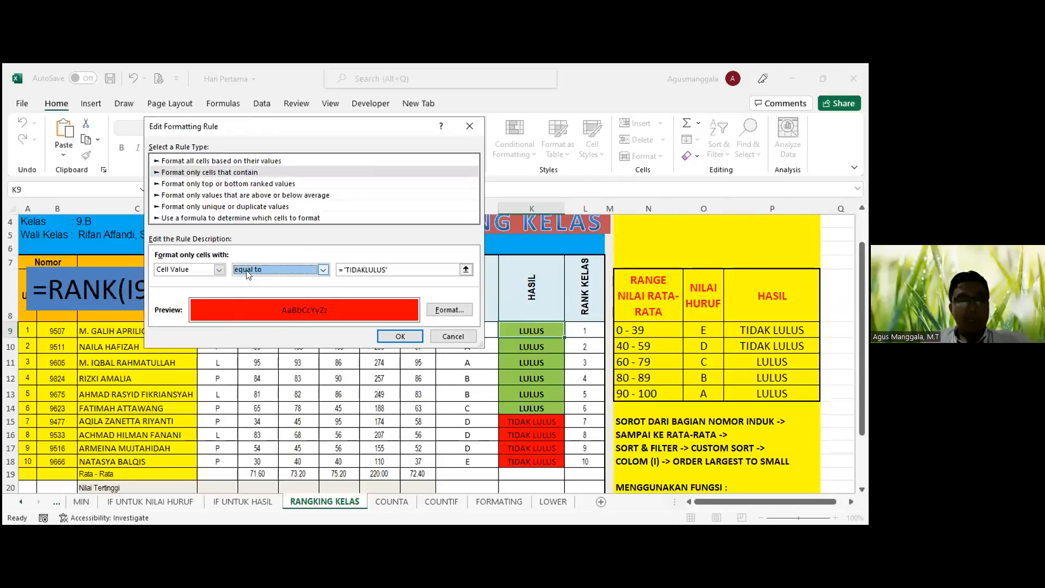
pyautogui.click(218, 269)
pyautogui.click(217, 271)
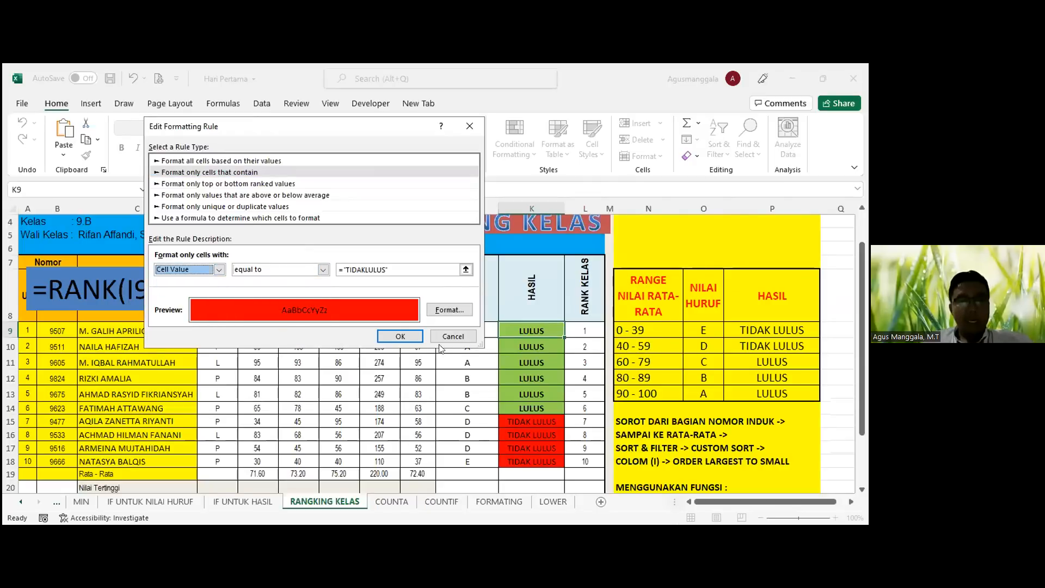
pyautogui.click(219, 270)
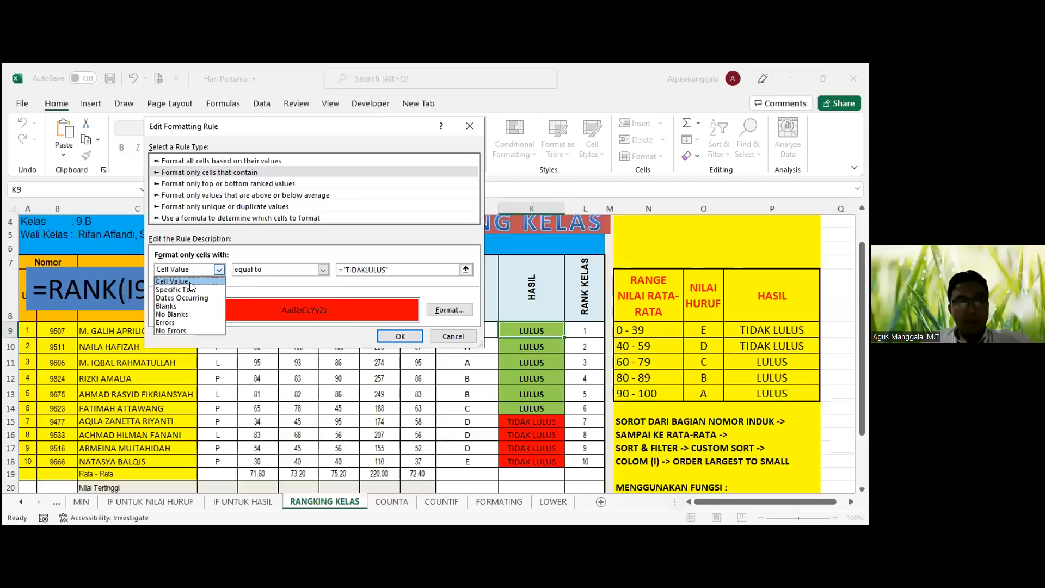
pyautogui.click(191, 282)
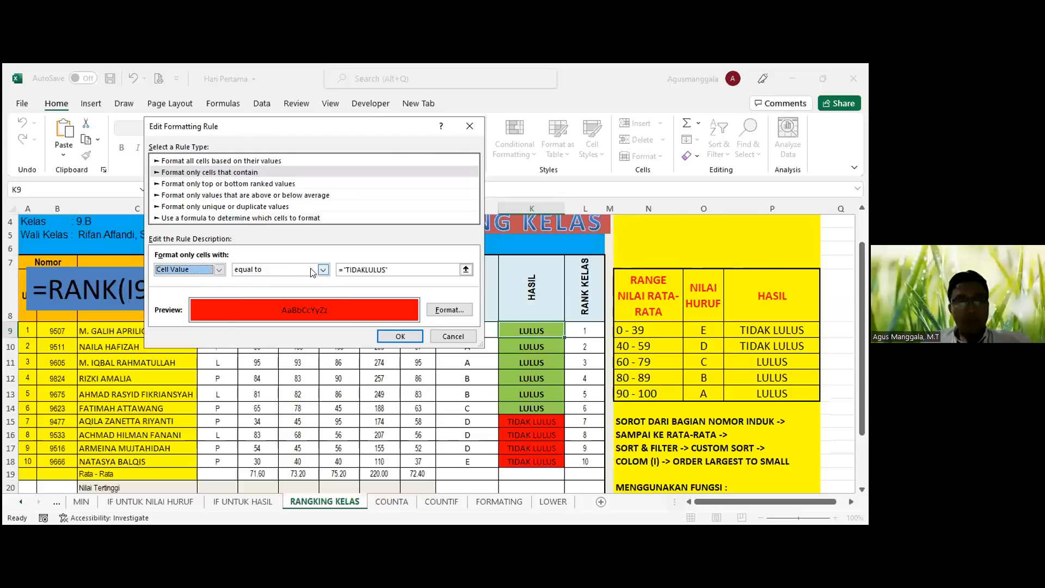
pyautogui.click(452, 336)
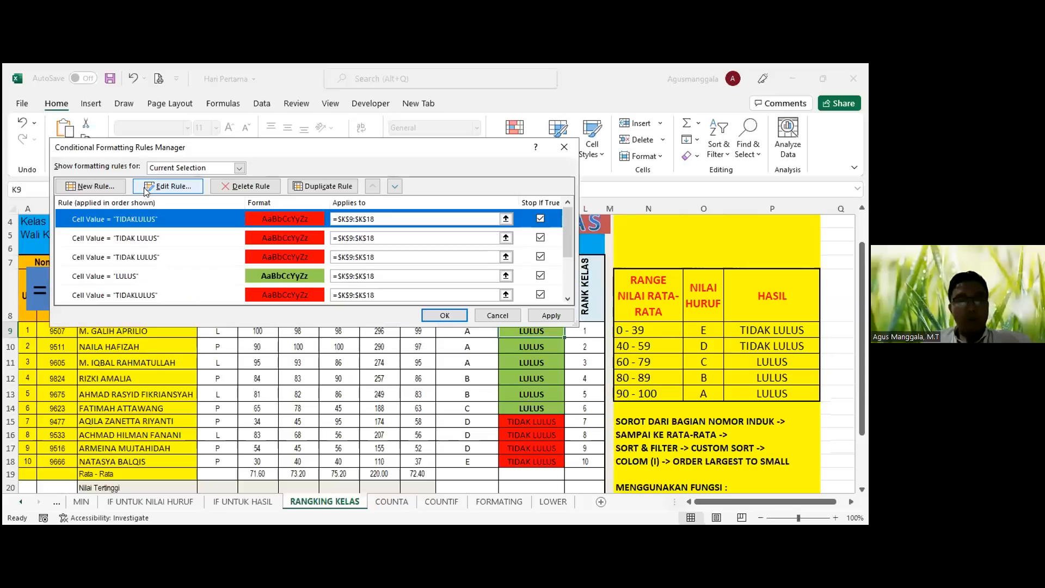
# Step: Browse the rule types offered for a new formatting rule and recheck the first "TIDAKLULUS" rule, cancelling both
pyautogui.click(106, 187)
pyautogui.click(104, 186)
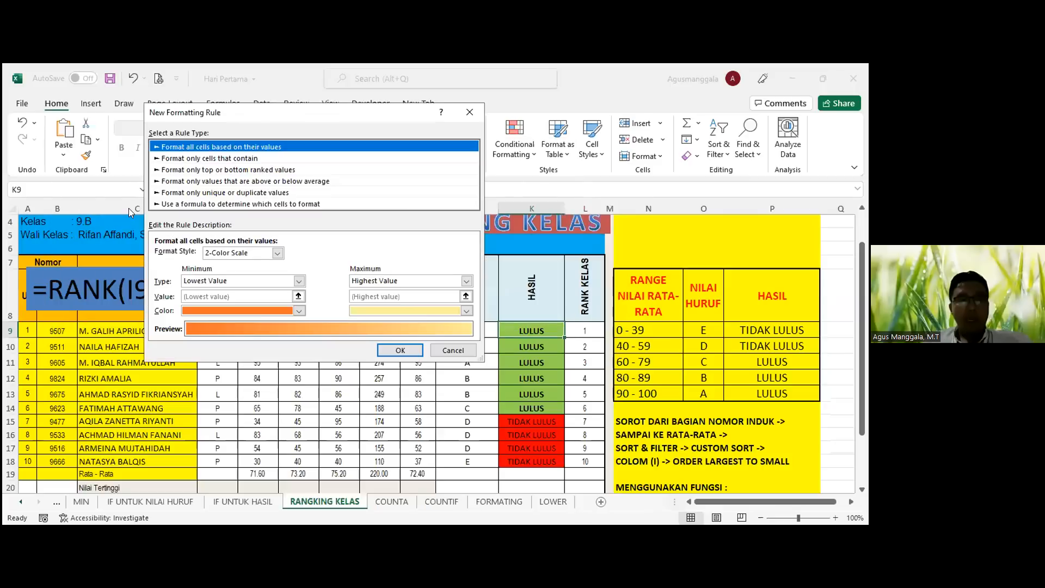
pyautogui.click(156, 193)
pyautogui.click(158, 181)
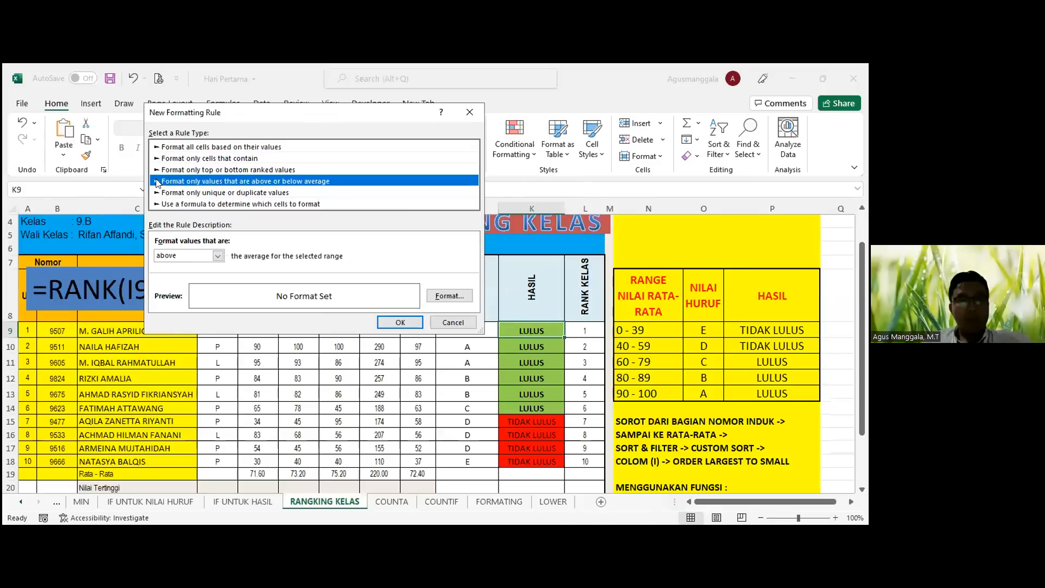
pyautogui.click(158, 169)
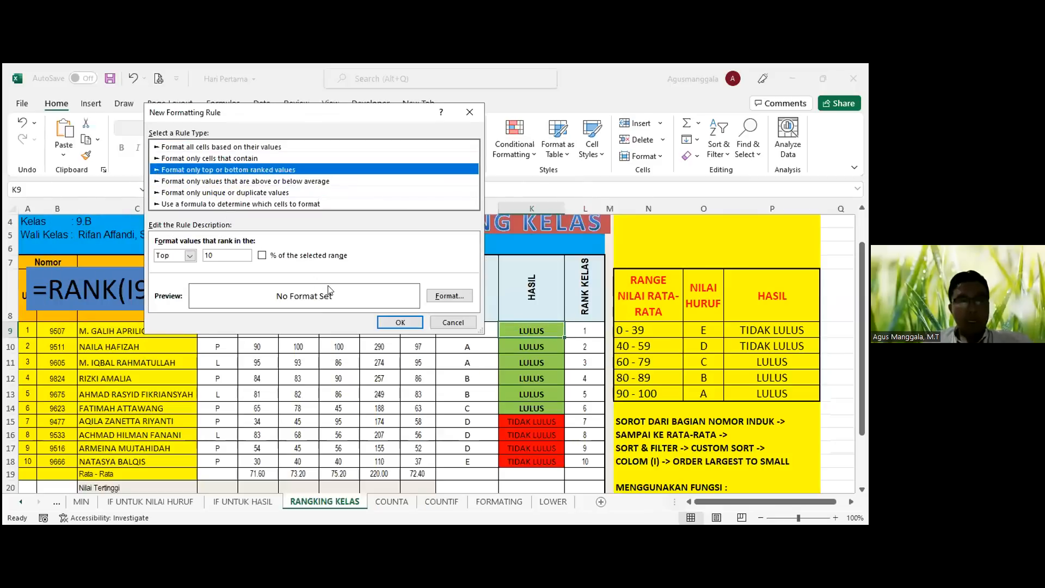
pyautogui.click(164, 204)
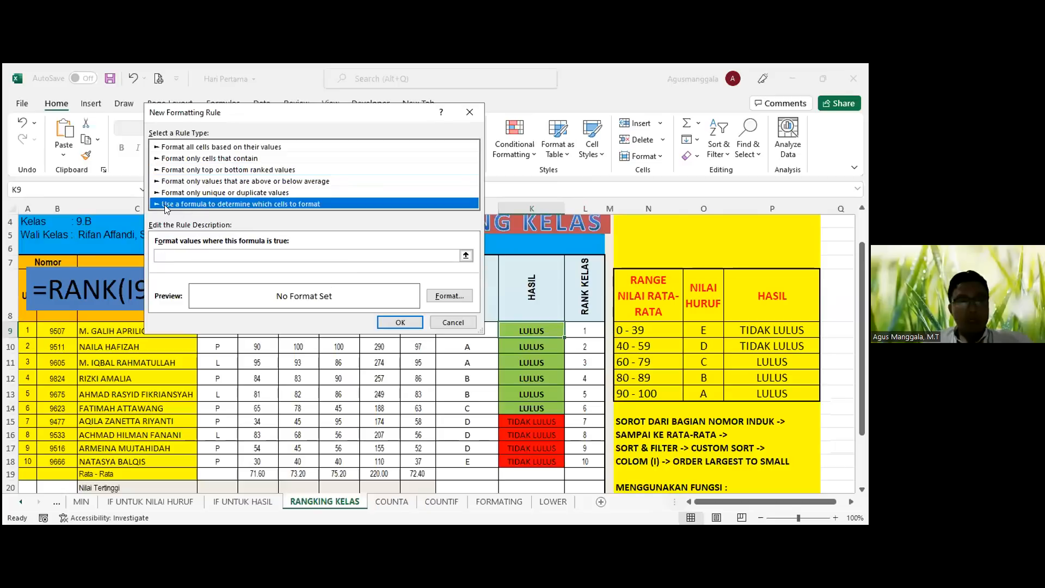
pyautogui.click(159, 182)
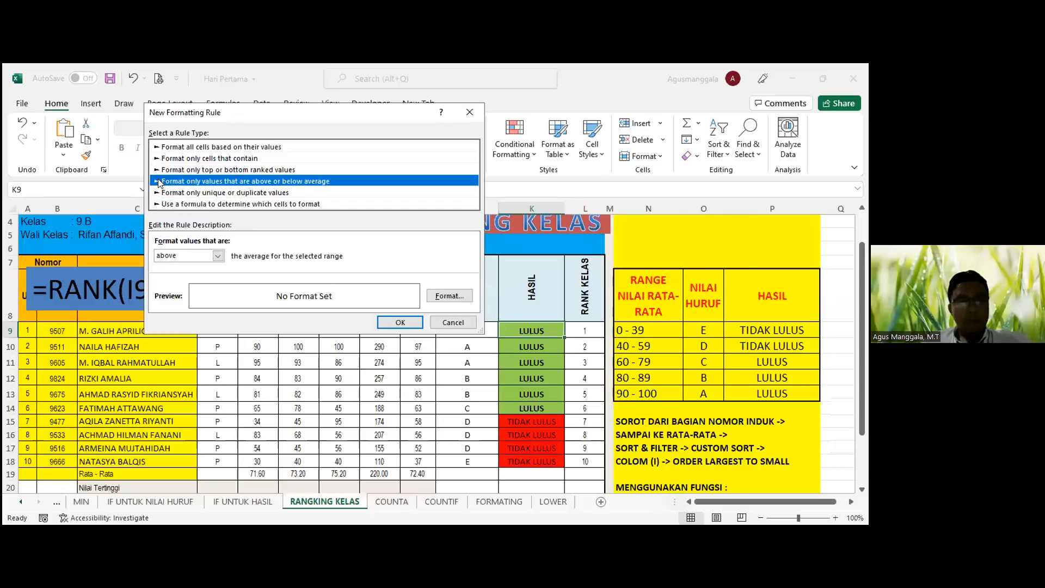
pyautogui.click(455, 322)
pyautogui.click(175, 187)
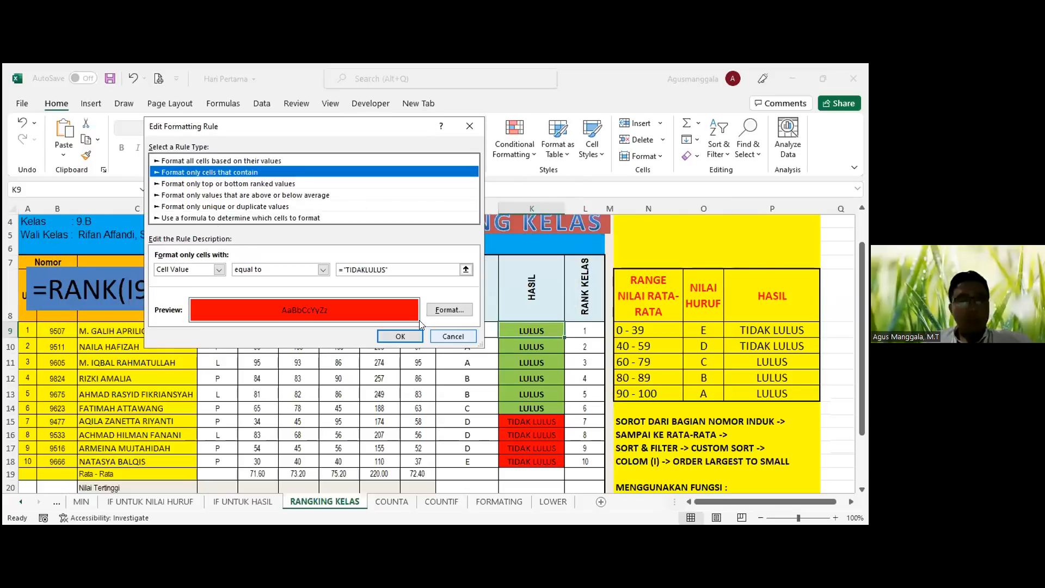
pyautogui.click(453, 336)
# Step: Start a new formatting rule of type "Format only cells that contain" with the condition Cell Value equal to
pyautogui.click(87, 185)
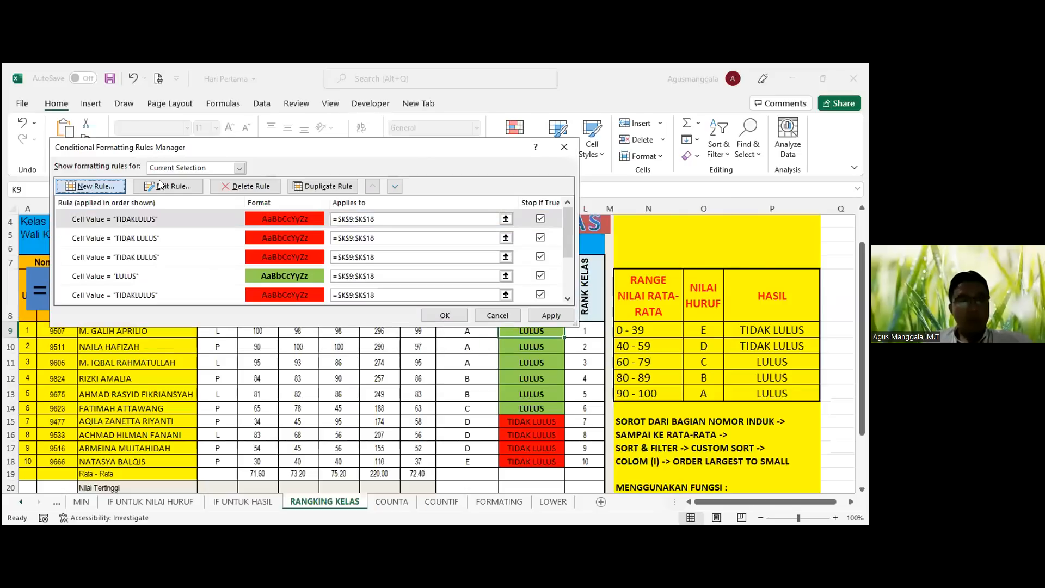
pyautogui.click(175, 157)
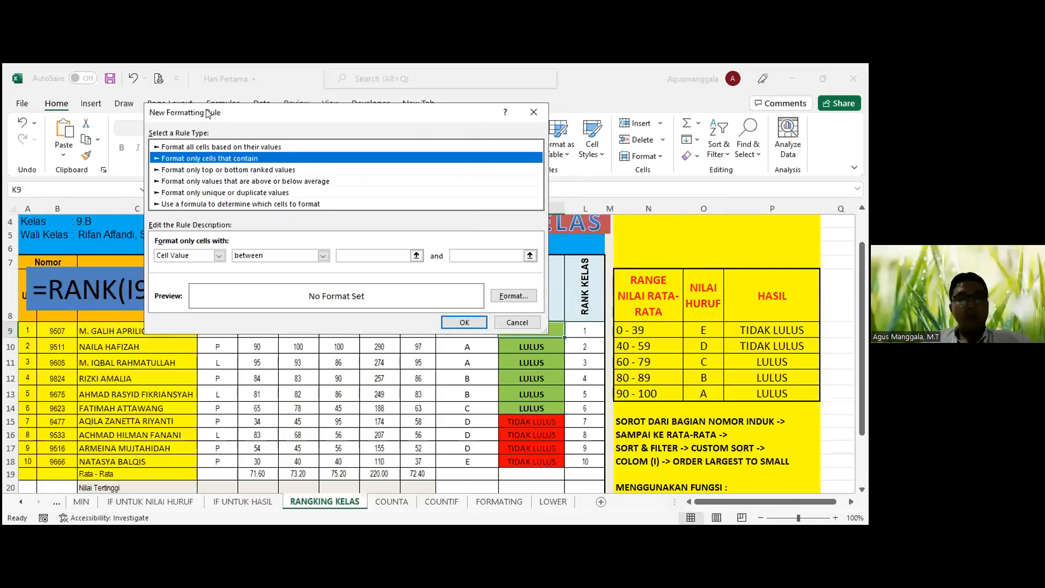
pyautogui.moveTo(205, 112); pyautogui.dragTo(129, 100)
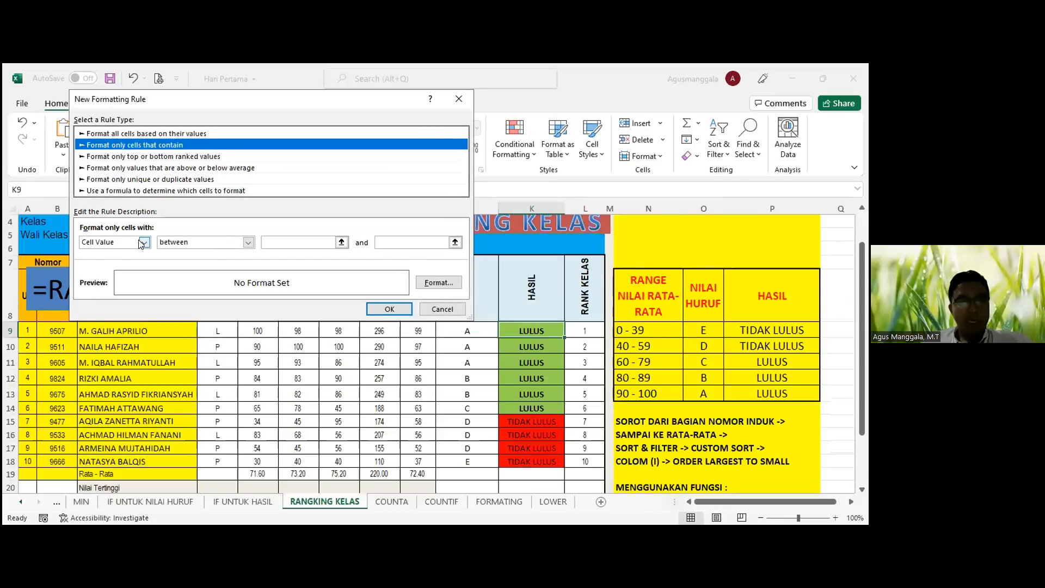
pyautogui.click(248, 242)
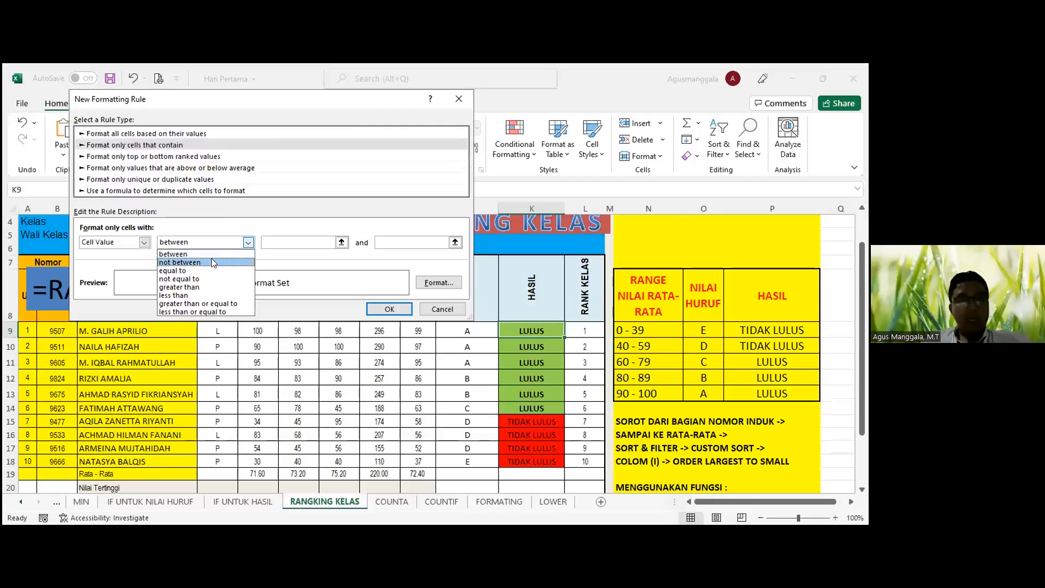
pyautogui.click(201, 270)
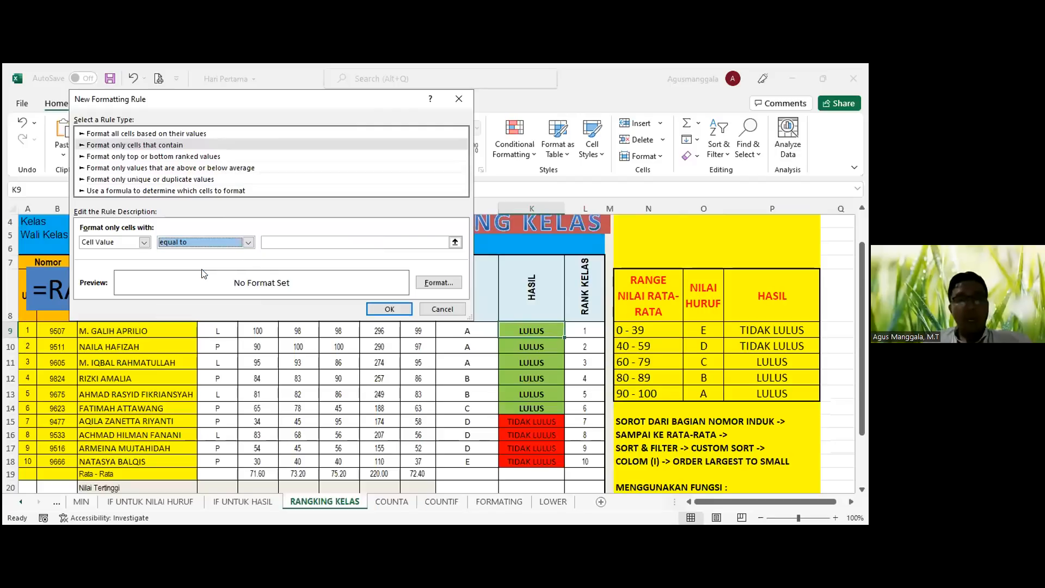
# Step: Use cell $K$9 as the comparison value of the new rule
pyautogui.click(444, 241)
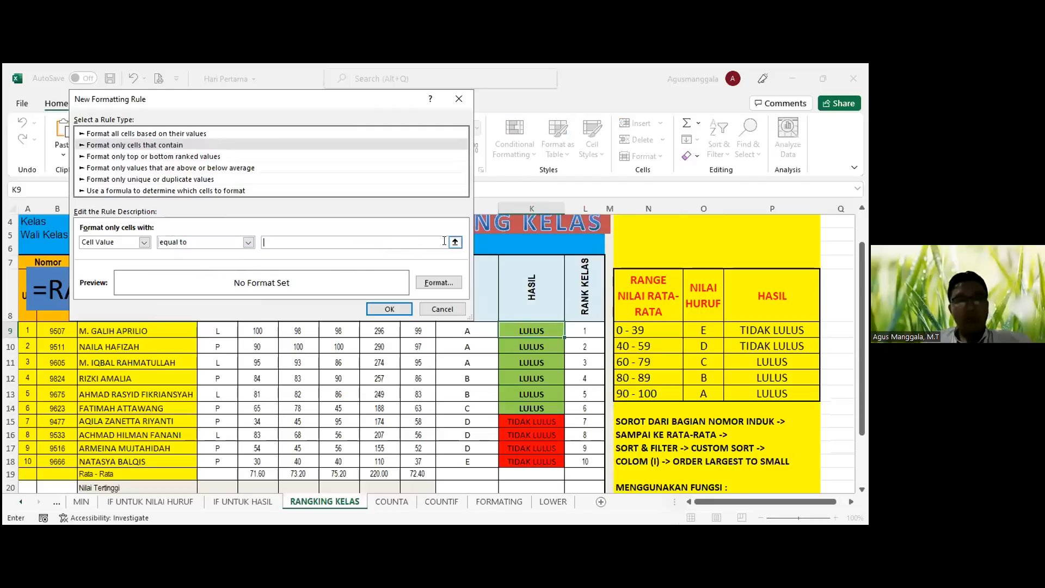
pyautogui.click(454, 242)
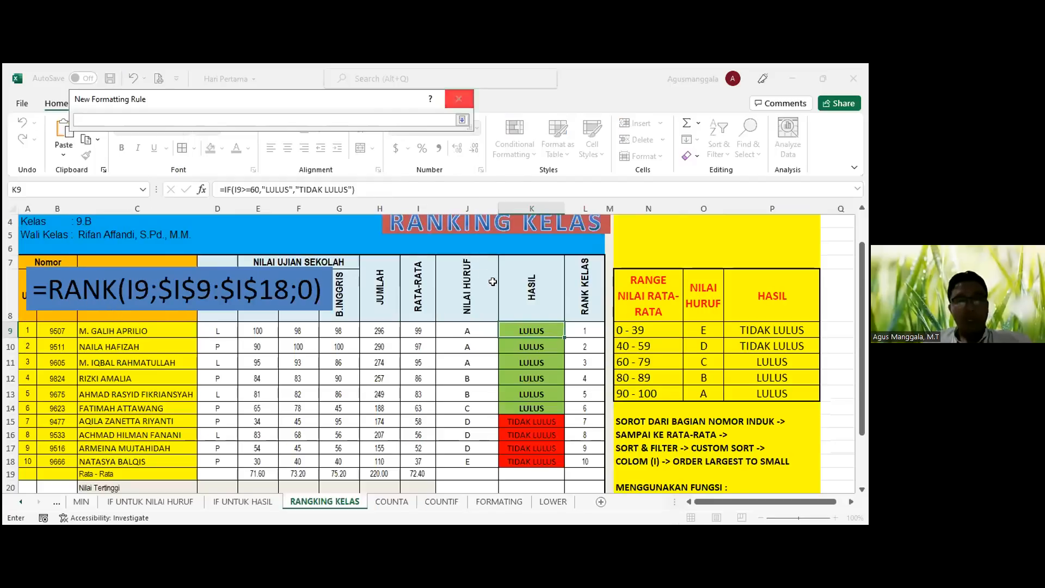
pyautogui.click(537, 330)
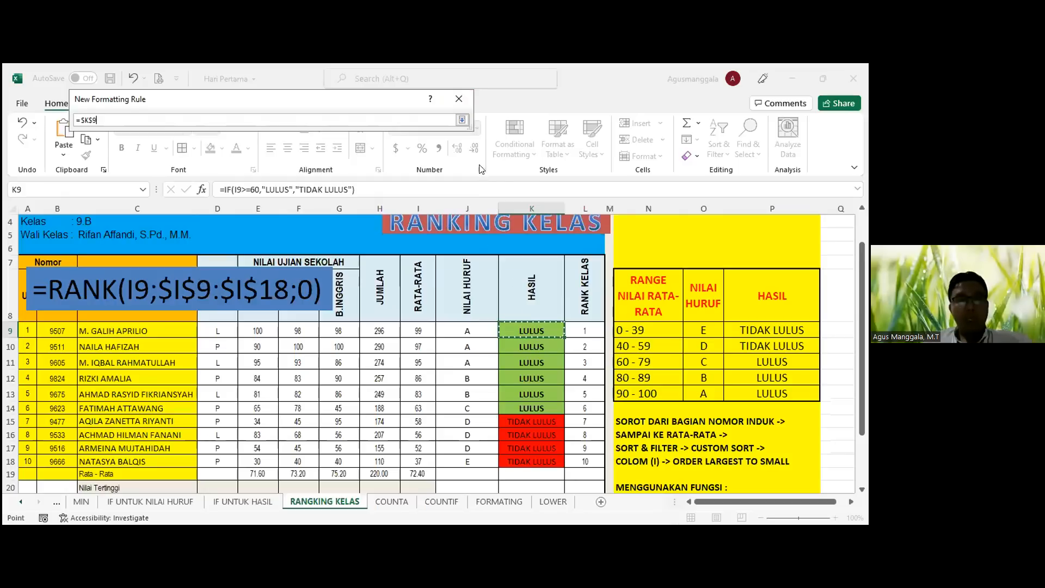
pyautogui.click(462, 119)
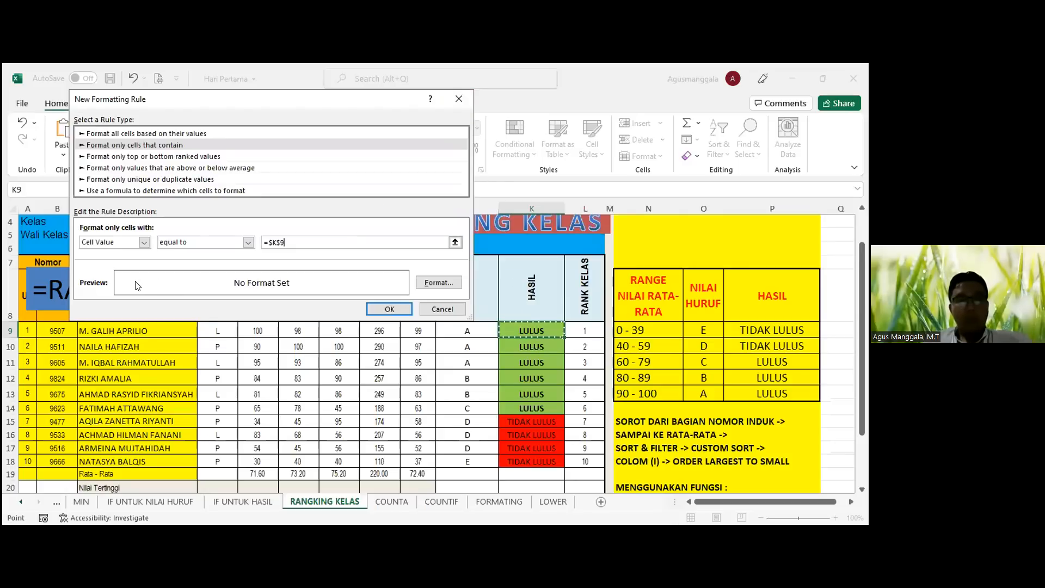
# Step: View the font, border and fill options for the new rule's format, cancelling without changes
pyautogui.click(428, 282)
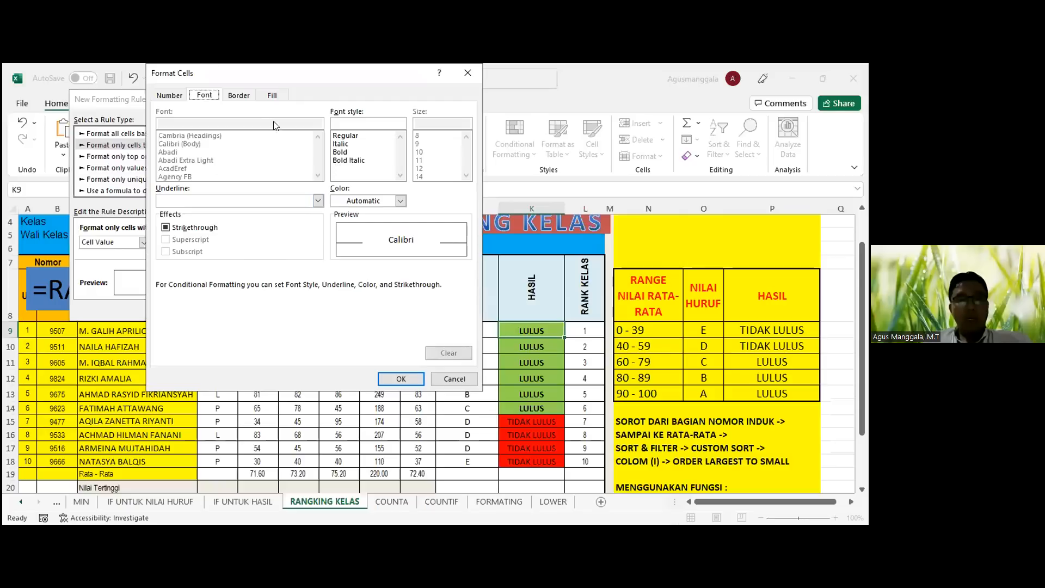
pyautogui.click(243, 96)
pyautogui.click(266, 96)
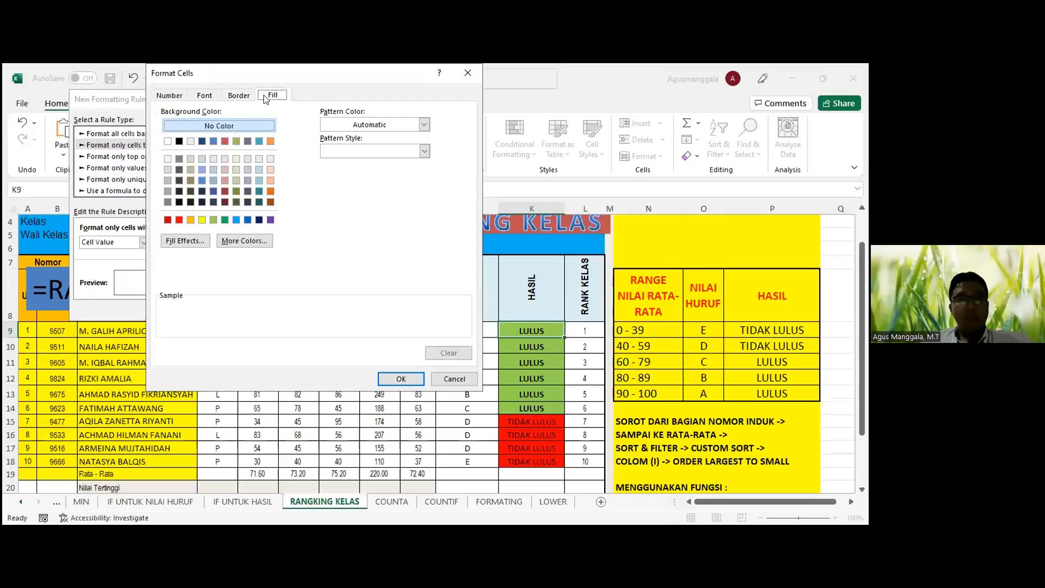
pyautogui.click(453, 375)
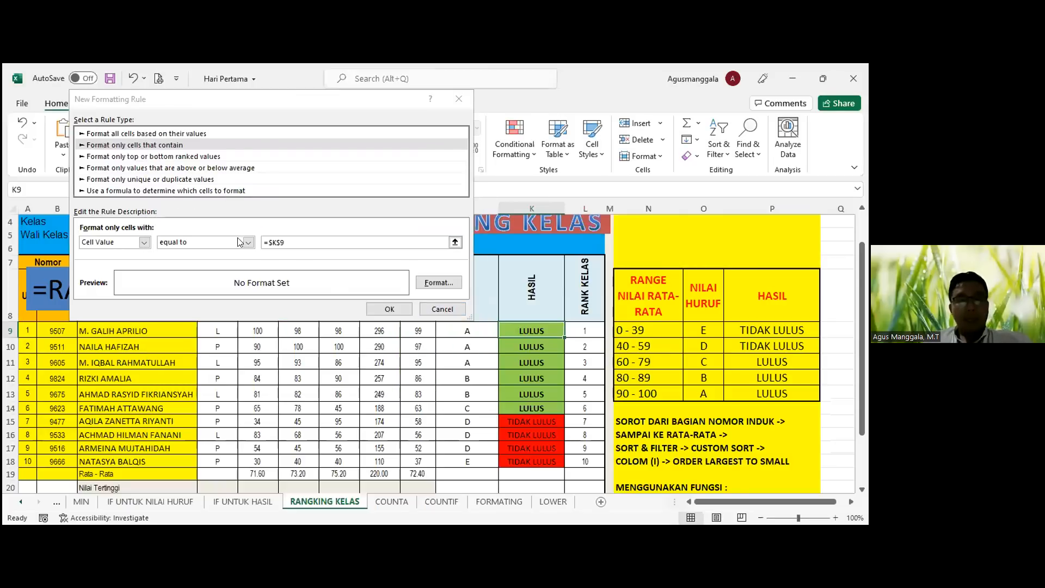
# Step: Replace the rule's comparison value with ="LULUS"
pyautogui.click(285, 244)
pyautogui.press('BackSpace')
pyautogui.press('BackSpace')
pyautogui.press('BackSpace')
pyautogui.press('BackSpace')
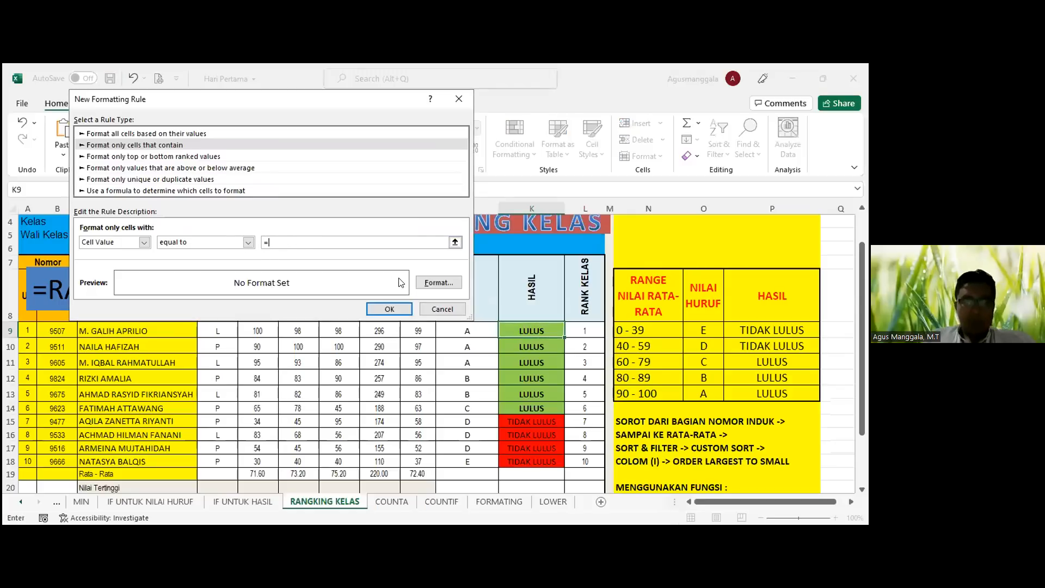
pyautogui.write('"LULUS')
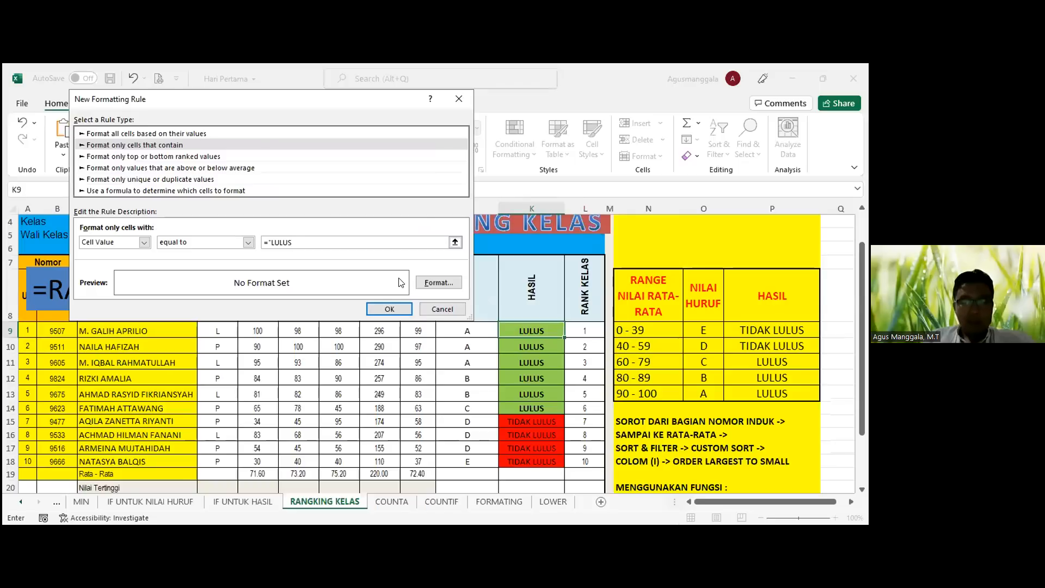
pyautogui.write('"')
# Step: Give the "LULUS" rule a yellow background fill
pyautogui.click(431, 279)
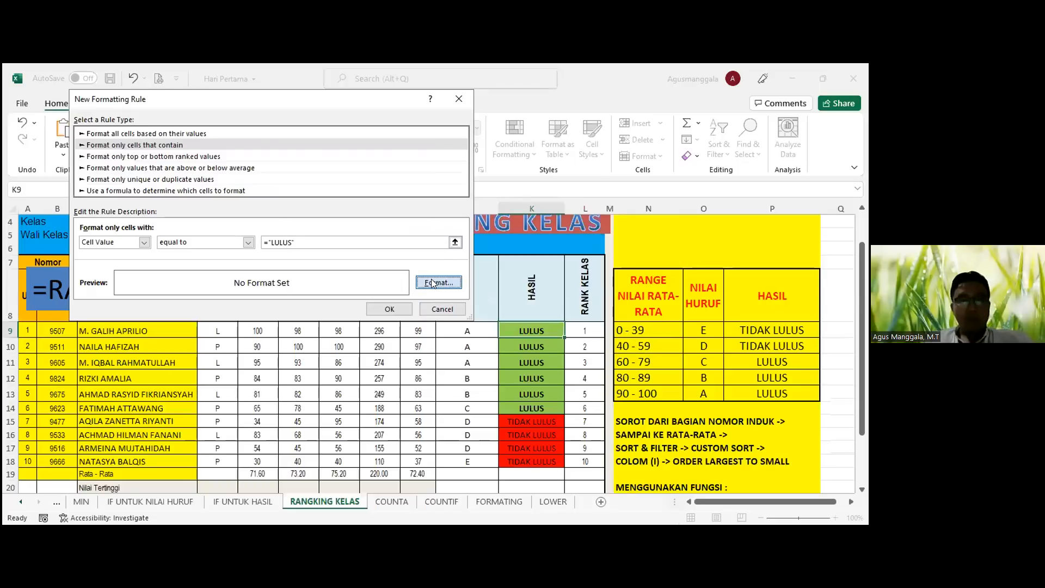
pyautogui.click(202, 219)
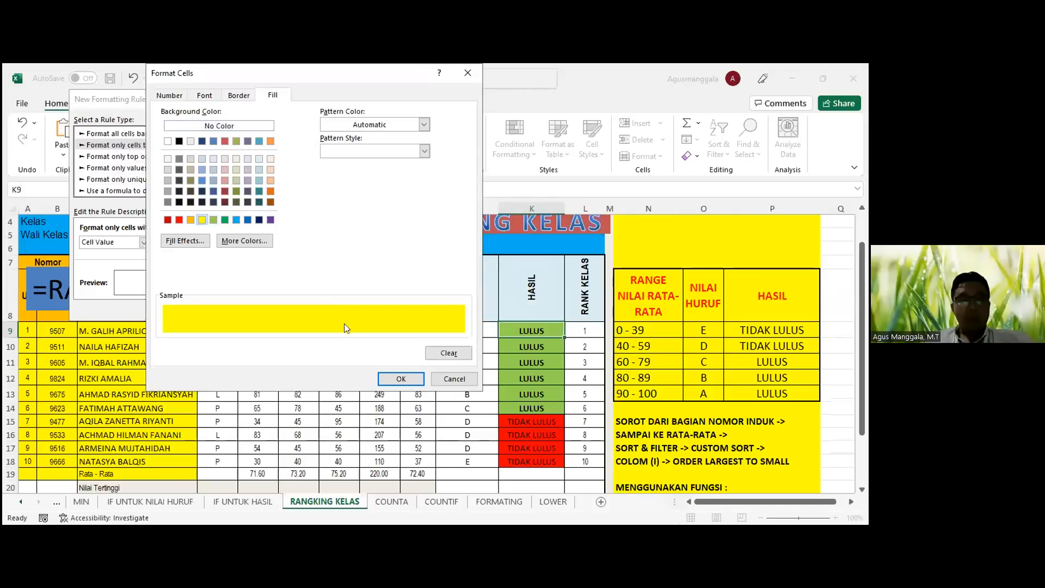
pyautogui.click(401, 379)
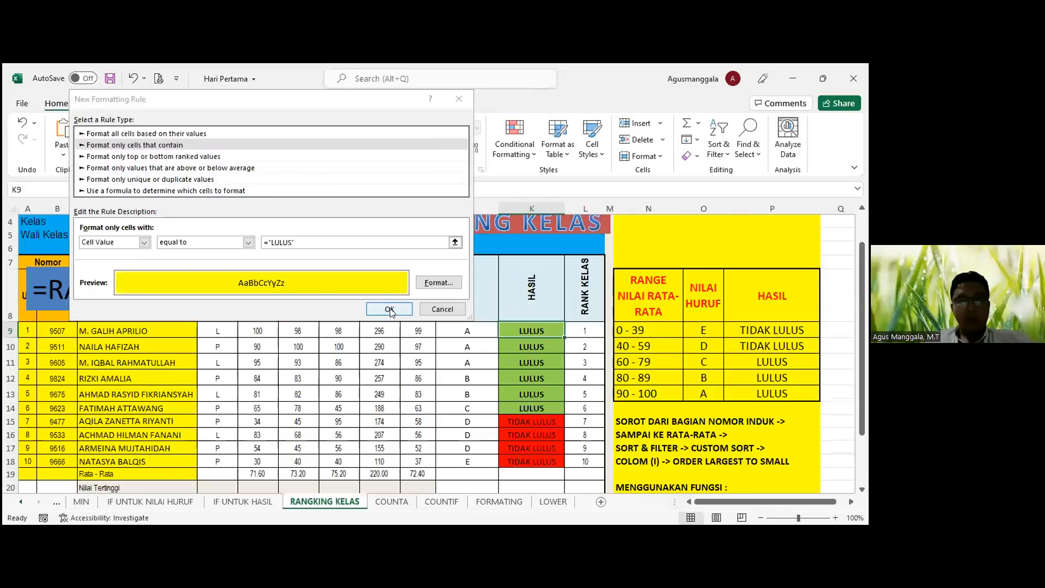
# Step: Add and apply a yellow-fill conditional formatting rule to K9 for cell values equal to "LULUS"
pyautogui.click(389, 309)
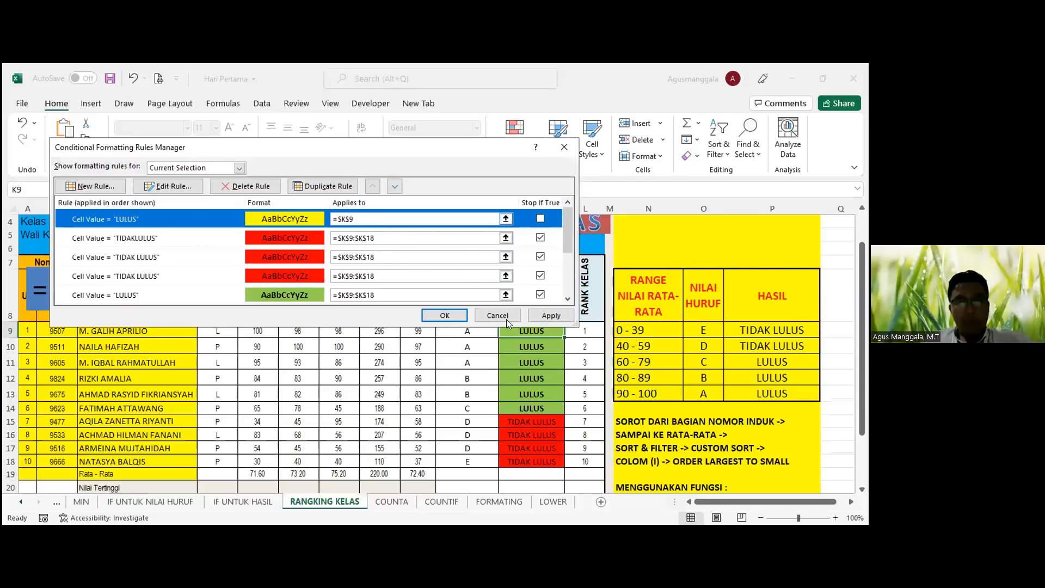
pyautogui.moveTo(409, 167); pyautogui.dragTo(362, 103)
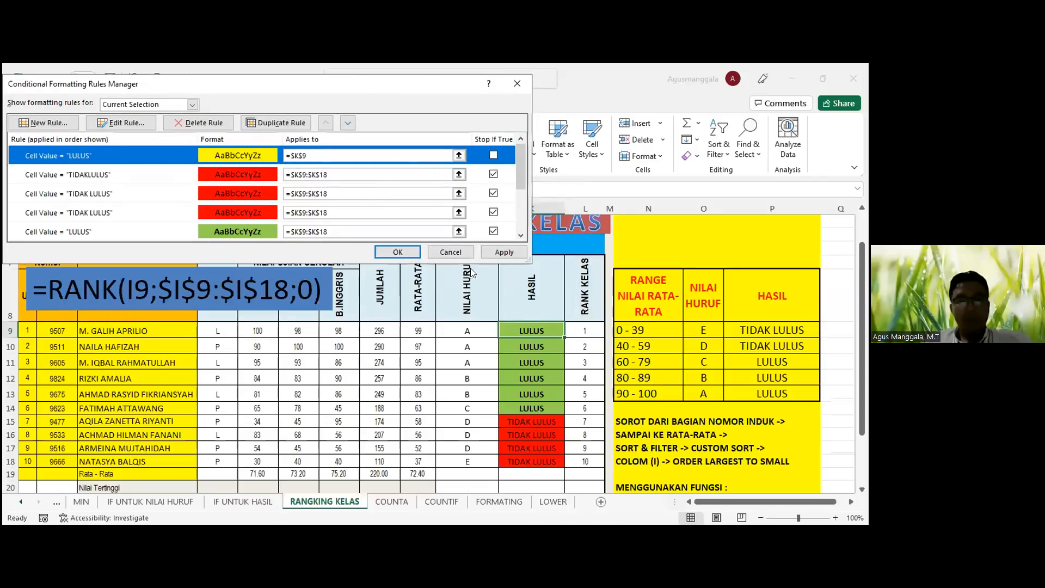
pyautogui.click(502, 250)
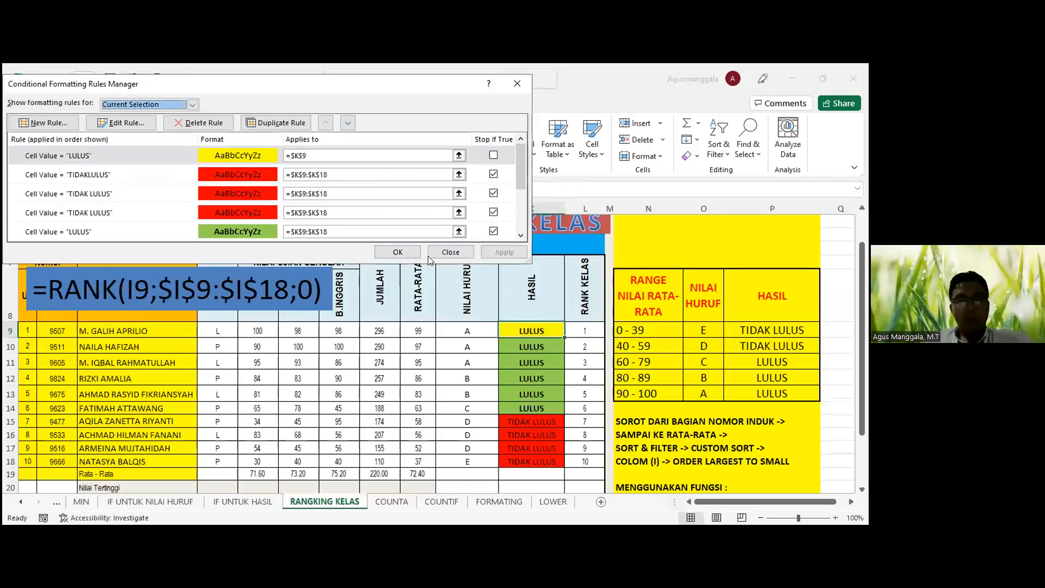
pyautogui.click(398, 252)
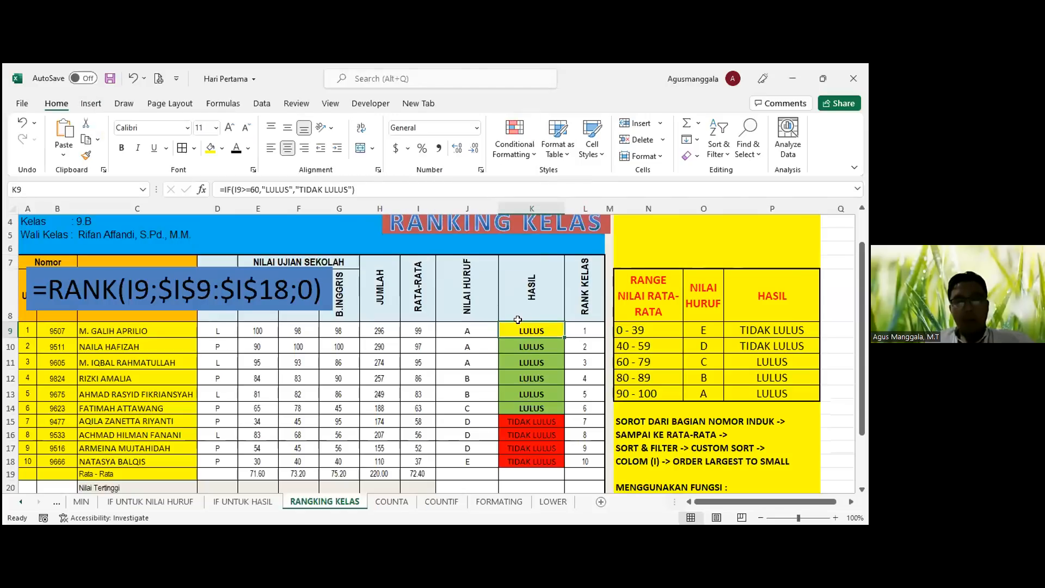
# Step: Enter 34 as the RATA-RATA value in I9 to test the formatting of the HASIL cell
pyautogui.click(419, 333)
pyautogui.write('34')
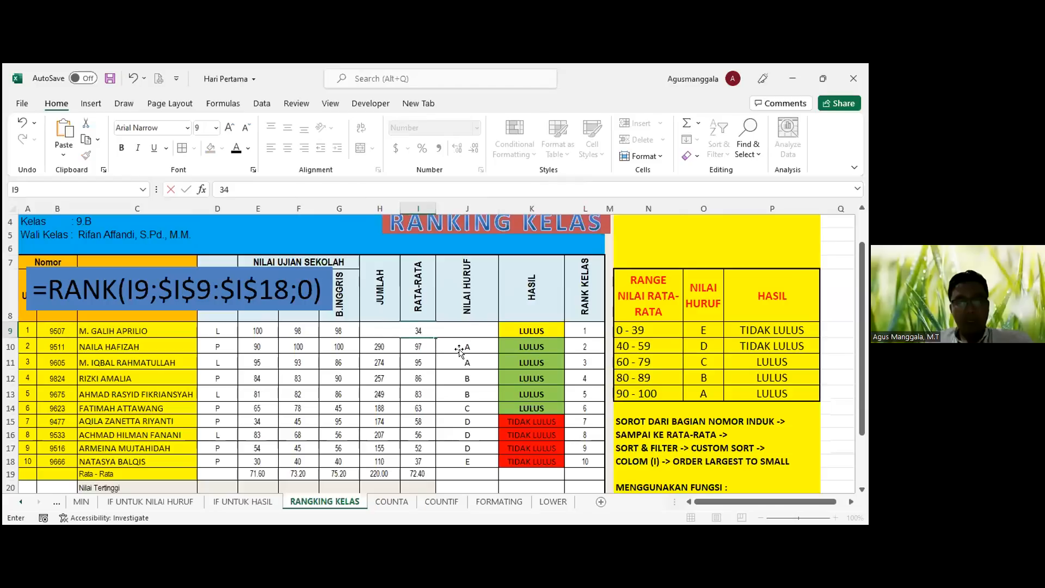
pyautogui.click(459, 350)
pyautogui.click(472, 330)
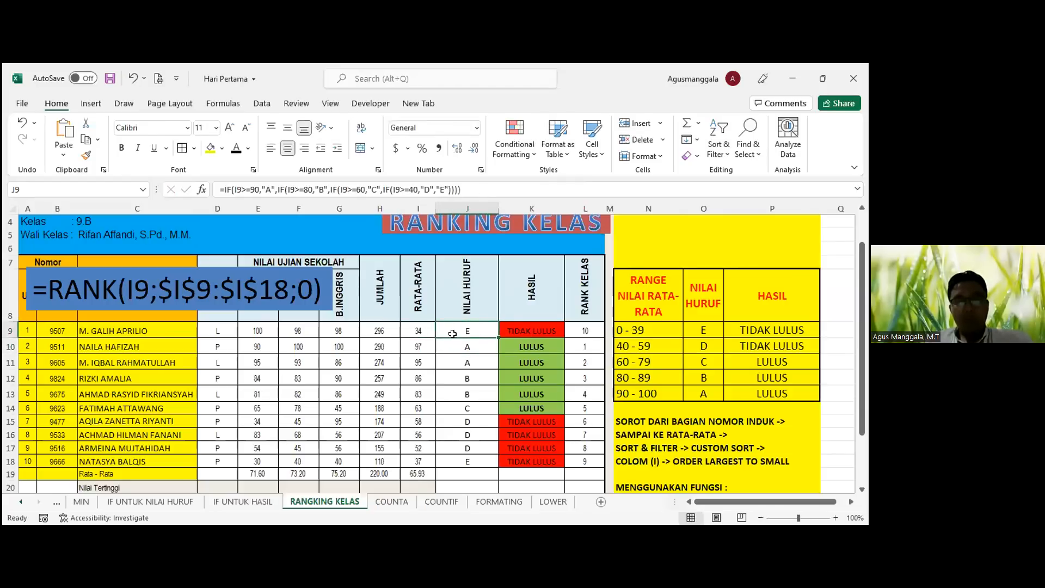
# Step: Set the RATA-RATA value in I9 to 90
pyautogui.click(419, 329)
pyautogui.write('90')
pyautogui.press('Return')
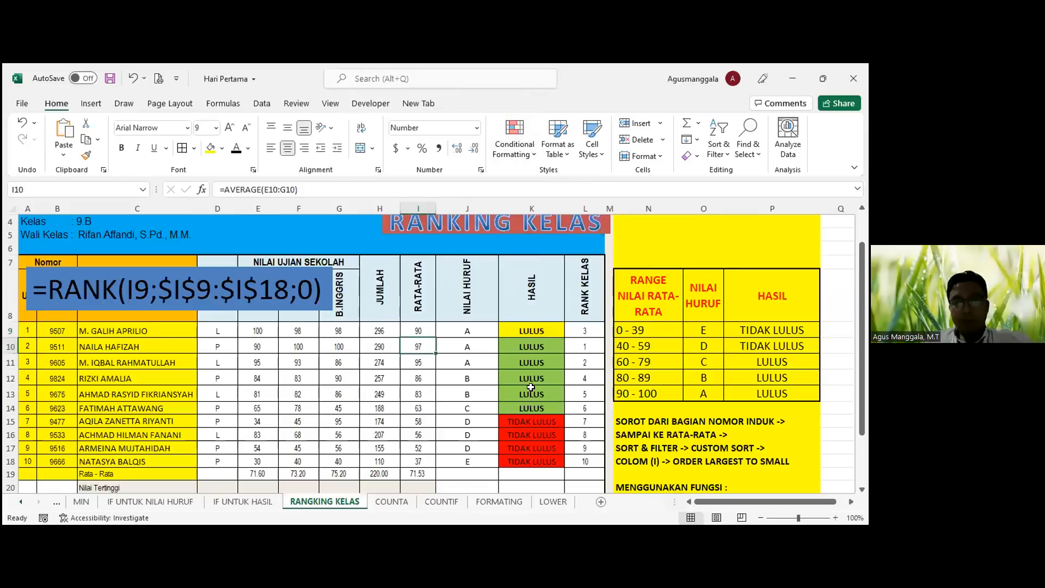
pyautogui.hotkey('alt', 'Tab')
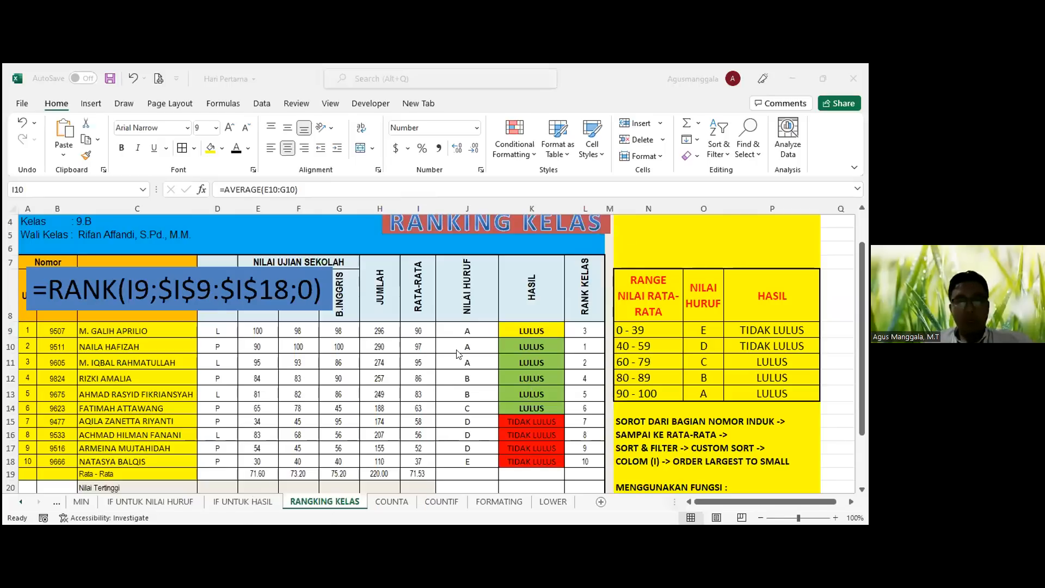
pyautogui.click(515, 326)
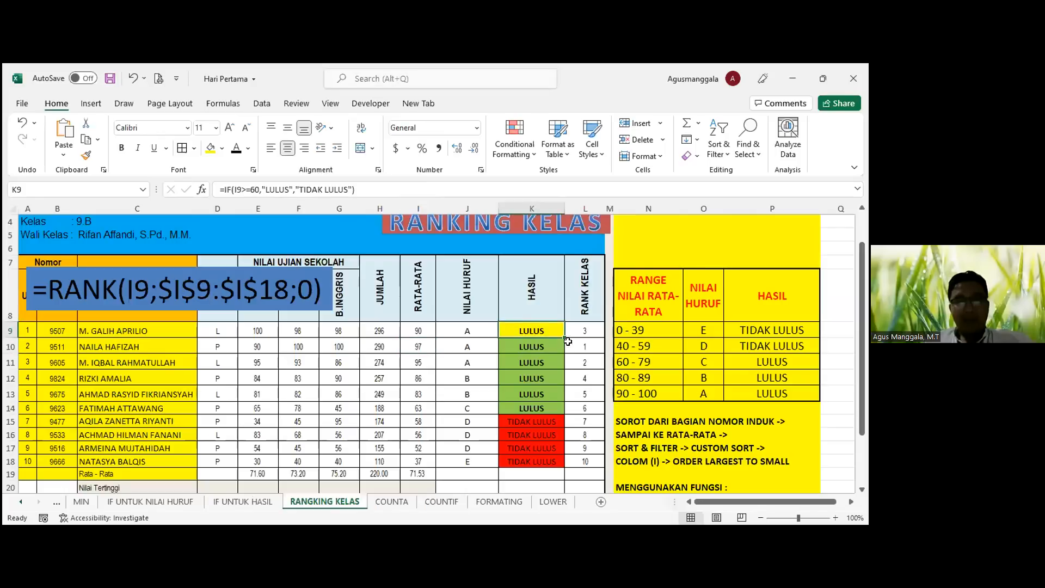
pyautogui.click(585, 326)
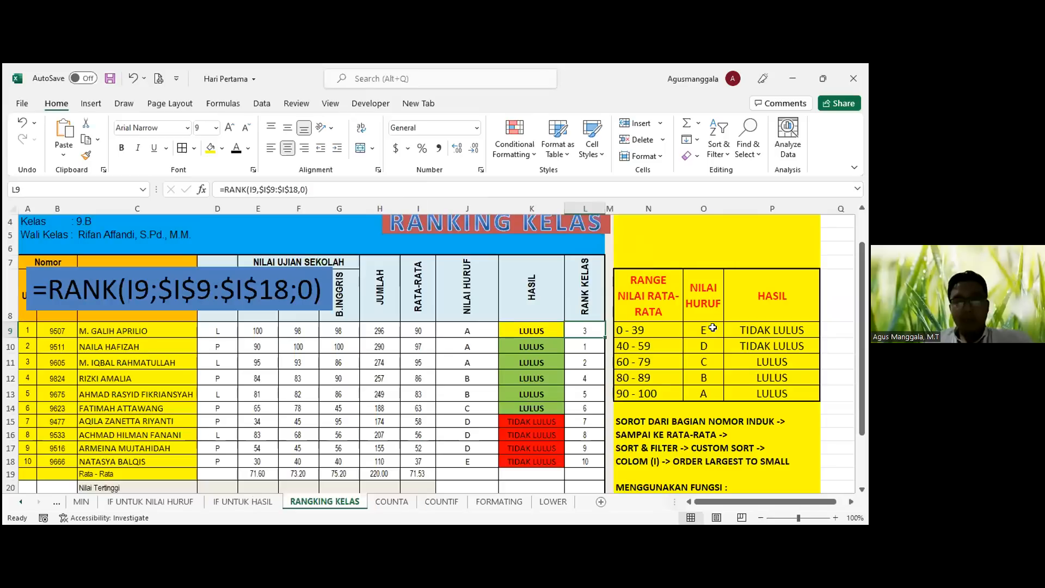
pyautogui.click(334, 330)
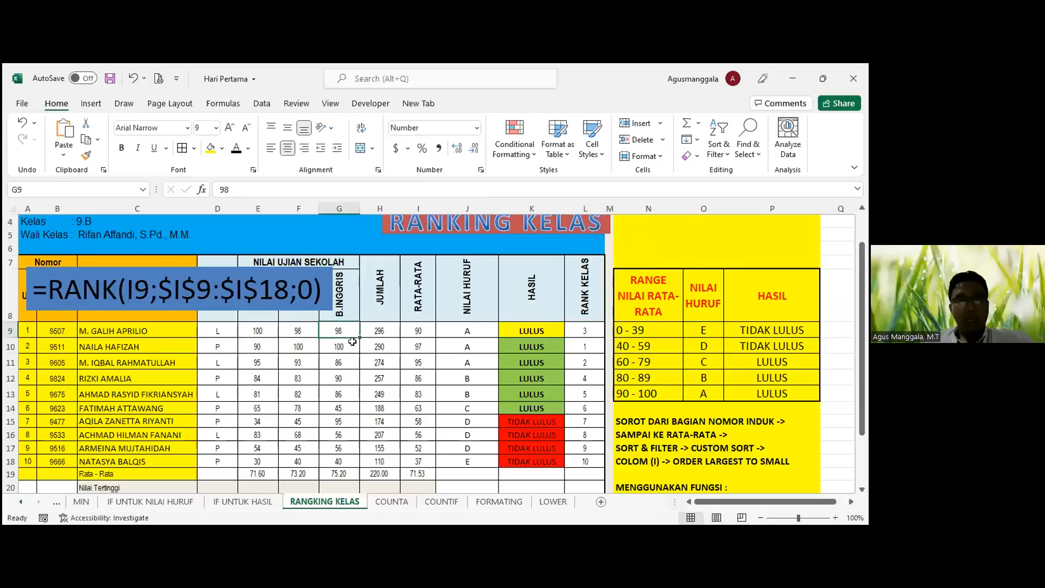
# Step: Cycle the E9 reference in H9's SUM formula through its absolute, mixed and relative forms
pyautogui.click(383, 325)
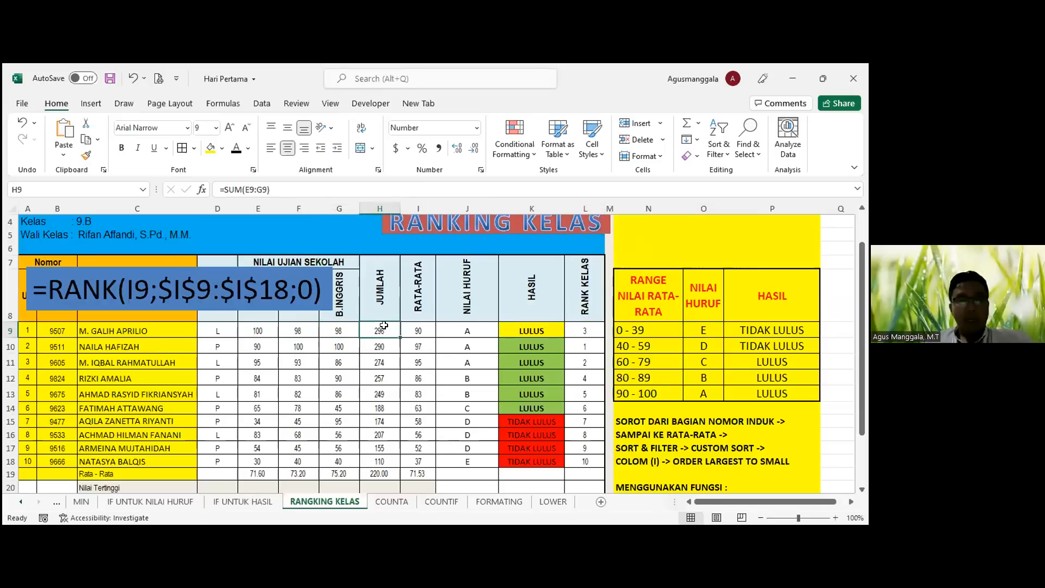
pyautogui.click(251, 190)
pyautogui.press('F4')
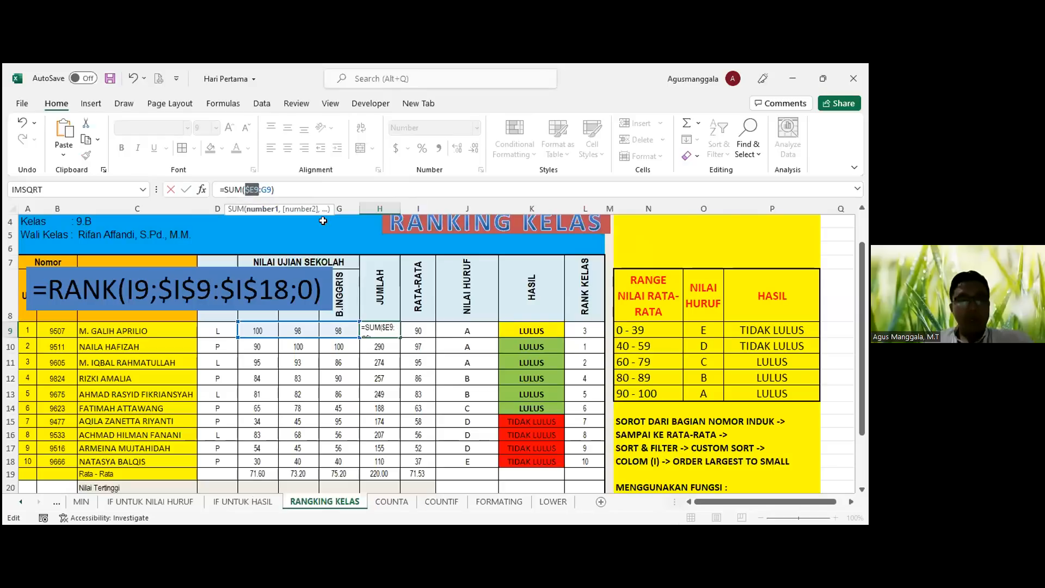
pyautogui.press('F4')
pyautogui.press('F4')
pyautogui.press('F4')
pyautogui.press('F4')
pyautogui.press('F4')
pyautogui.press('F4')
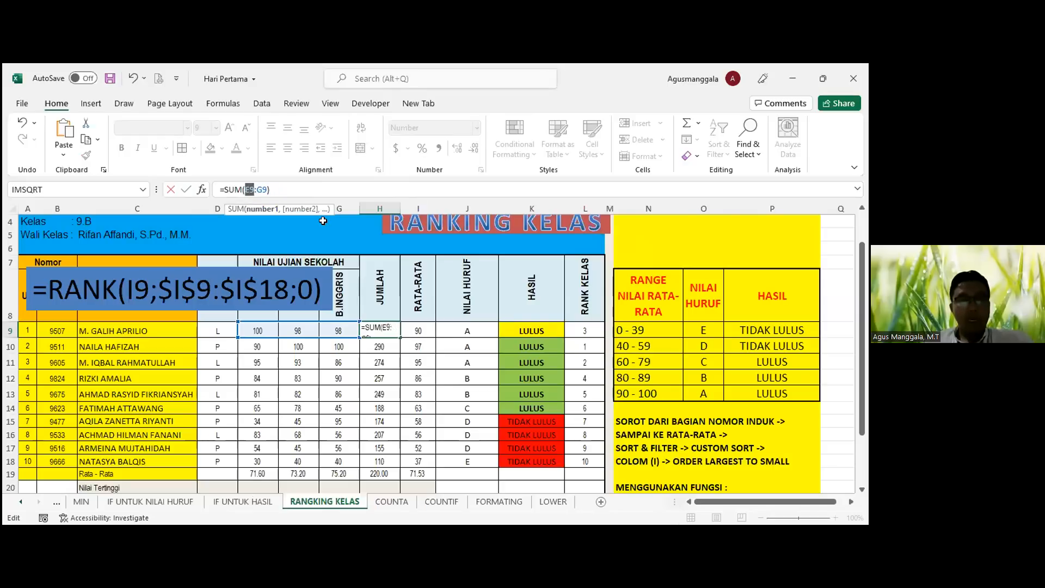
pyautogui.press('F4')
pyautogui.press('F4')
pyautogui.press('F4')
pyautogui.press('F4')
pyautogui.press('F4')
pyautogui.press('F4')
pyautogui.press('F4')
pyautogui.press('F4')
pyautogui.press('Return')
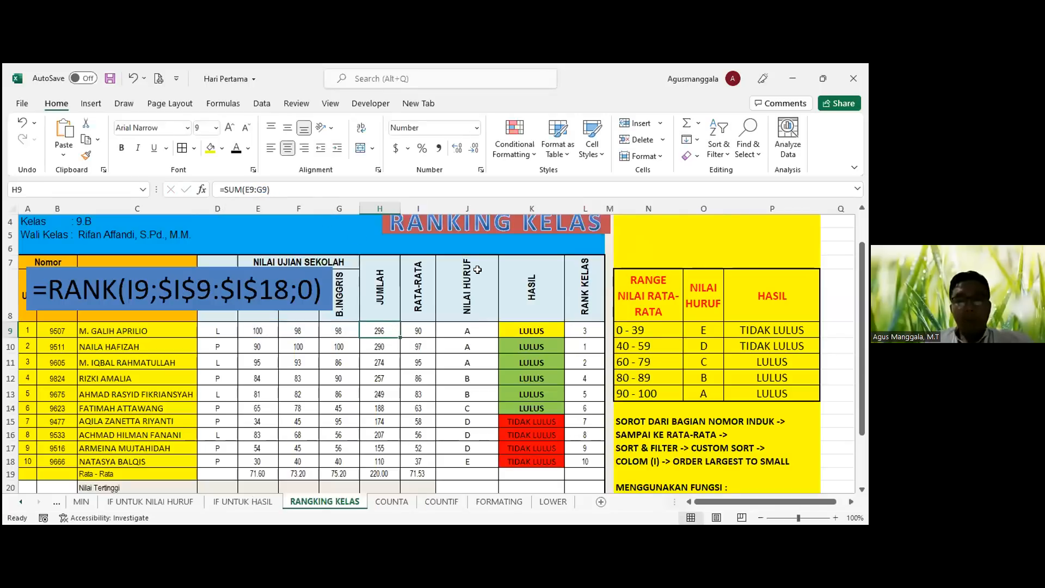
# Step: Examine the conditional formatting rules on K9 and the rule types and comparison options offered for a new rule
pyautogui.click(504, 324)
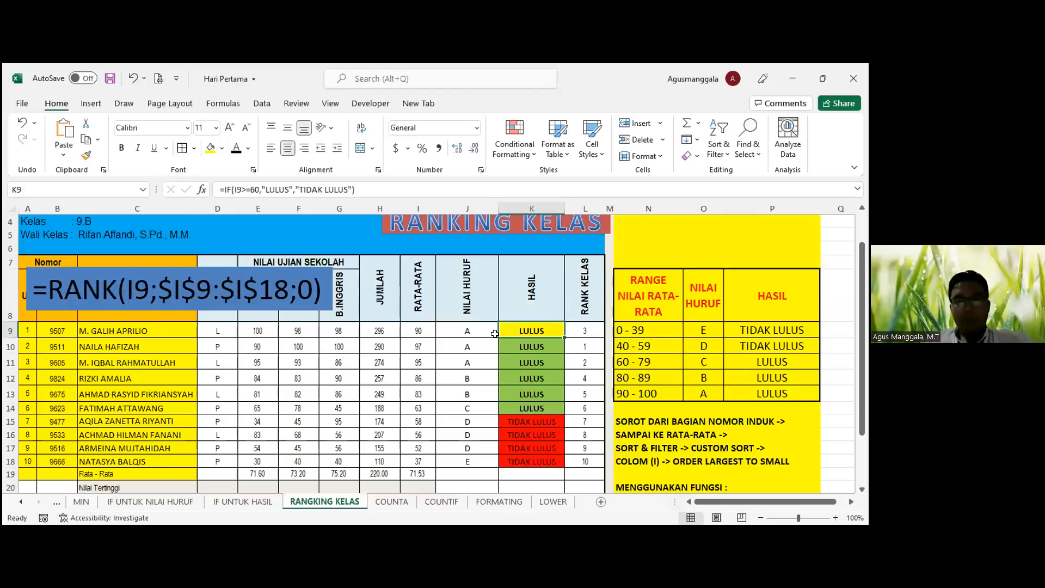
pyautogui.hotkey('alt', 'Tab')
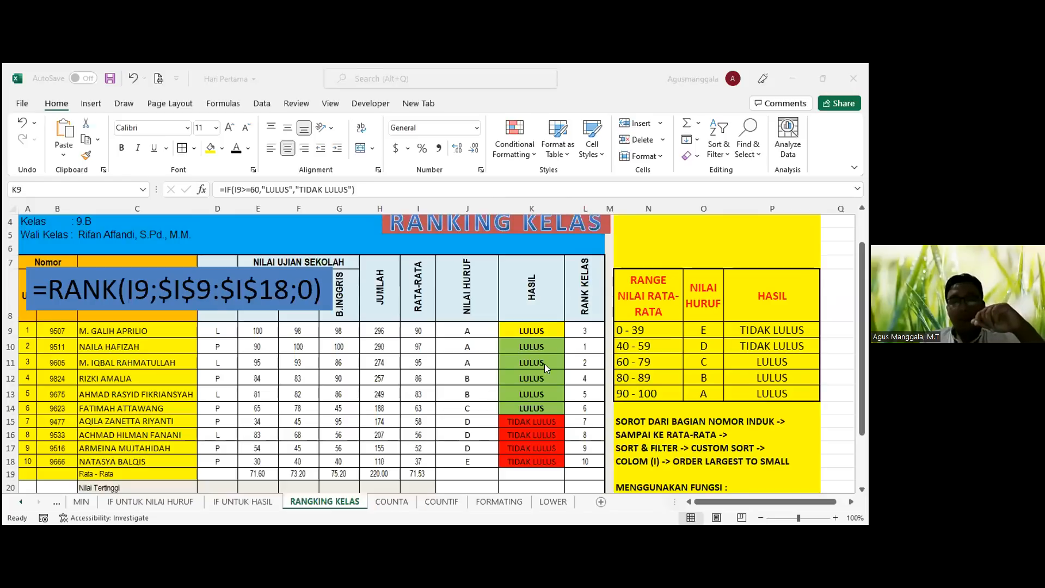
pyautogui.click(541, 309)
pyautogui.click(537, 342)
pyautogui.click(533, 332)
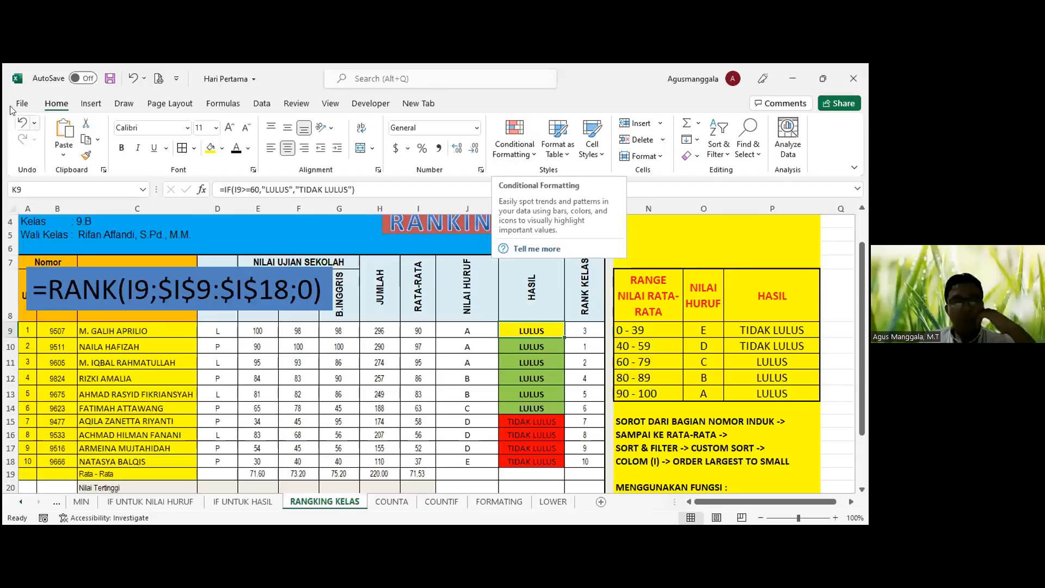
pyautogui.click(525, 157)
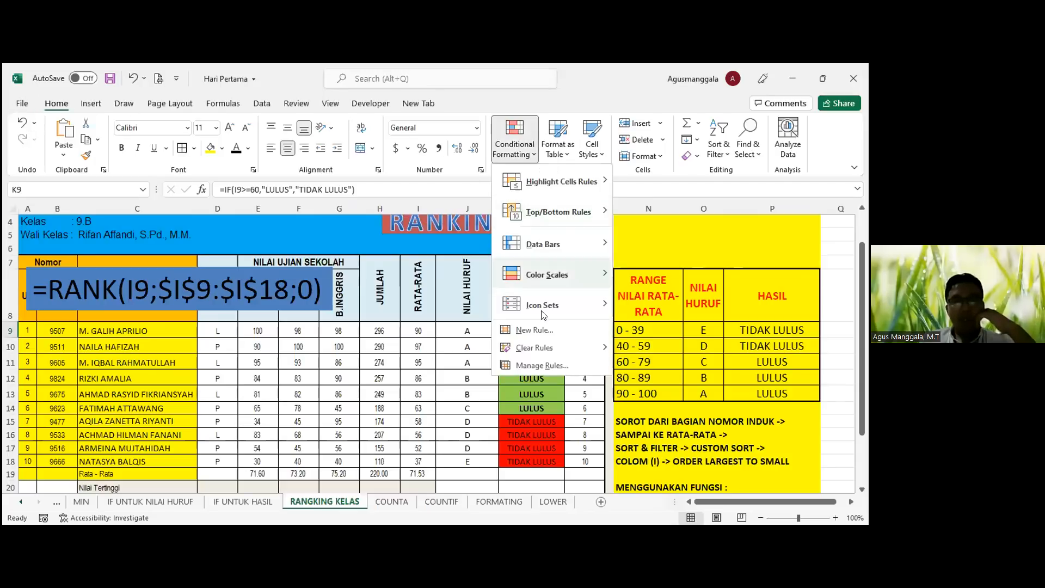
pyautogui.click(538, 368)
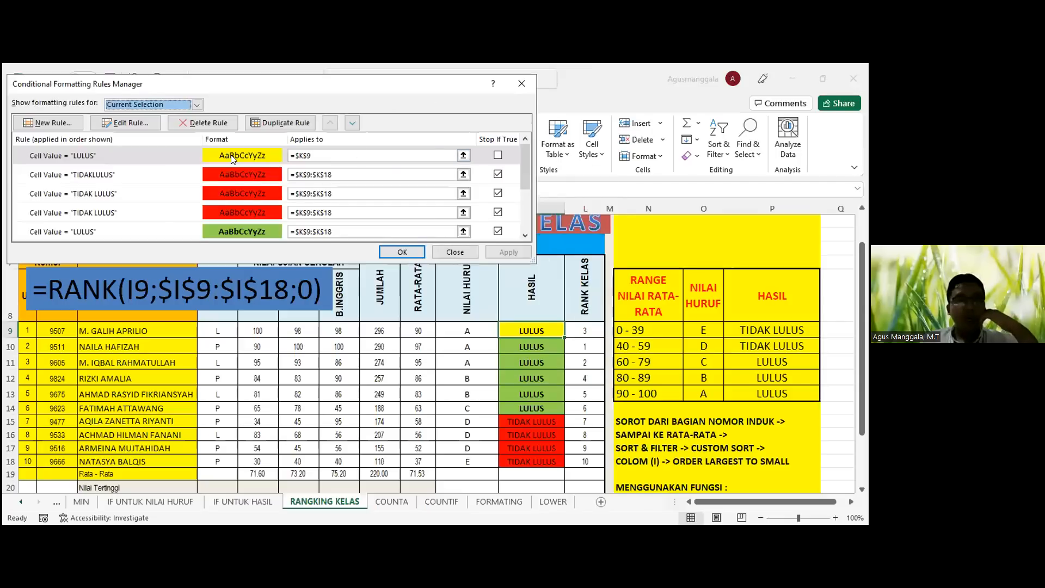
pyautogui.click(66, 119)
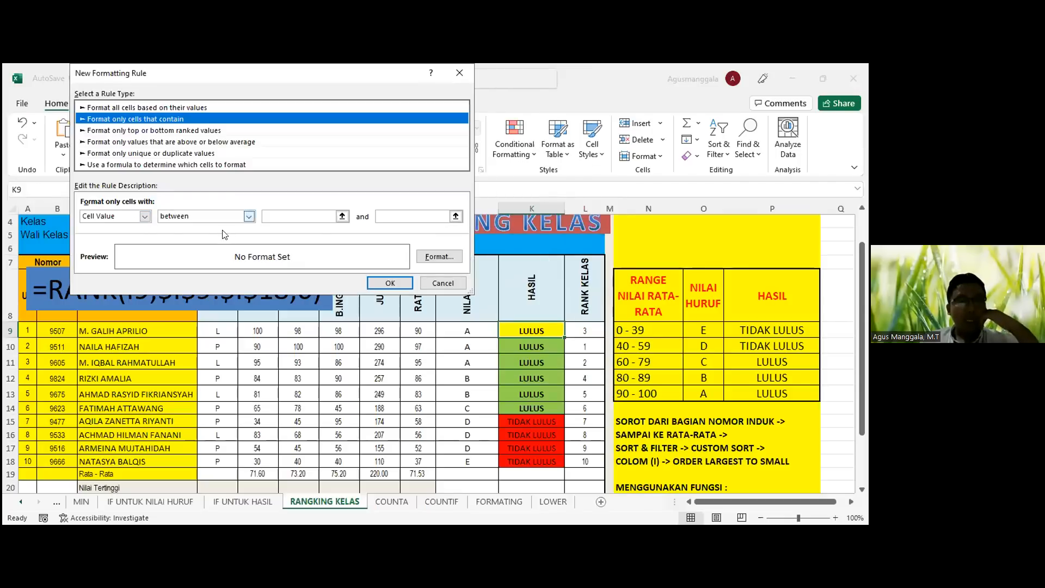
pyautogui.click(248, 216)
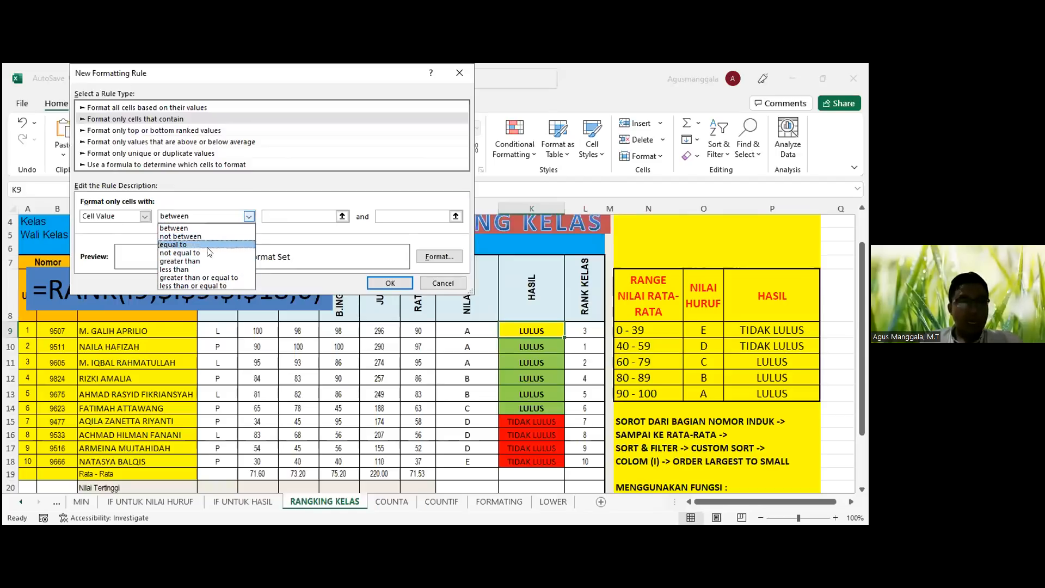
pyautogui.click(118, 153)
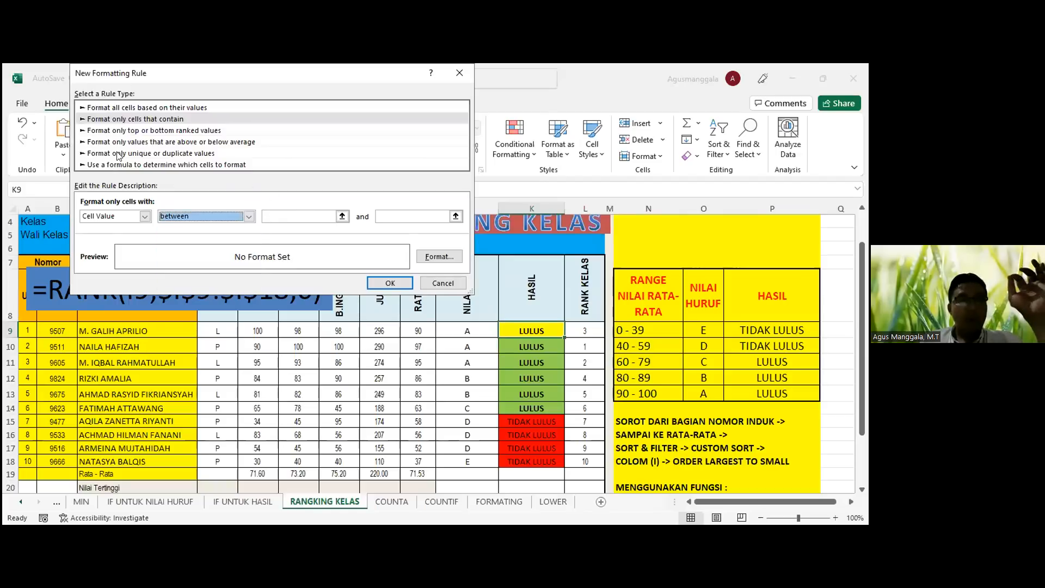
pyautogui.click(99, 109)
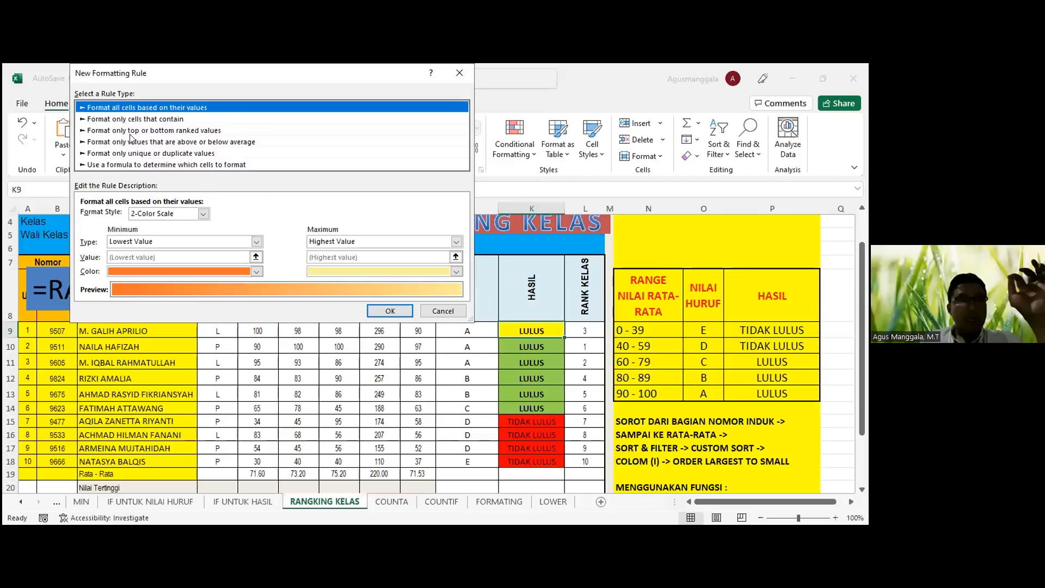
pyautogui.click(145, 157)
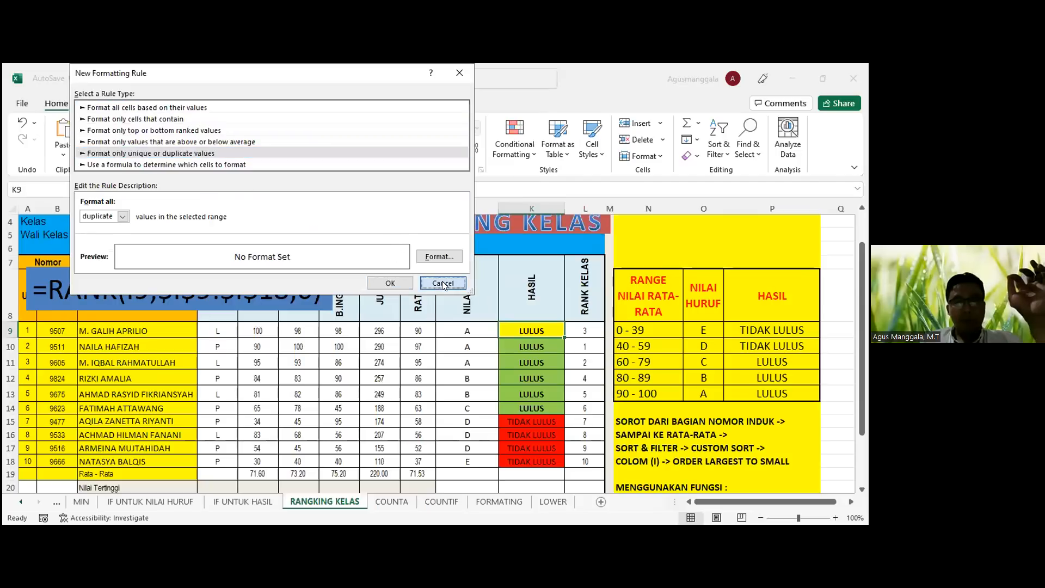
pyautogui.click(443, 283)
pyautogui.click(455, 251)
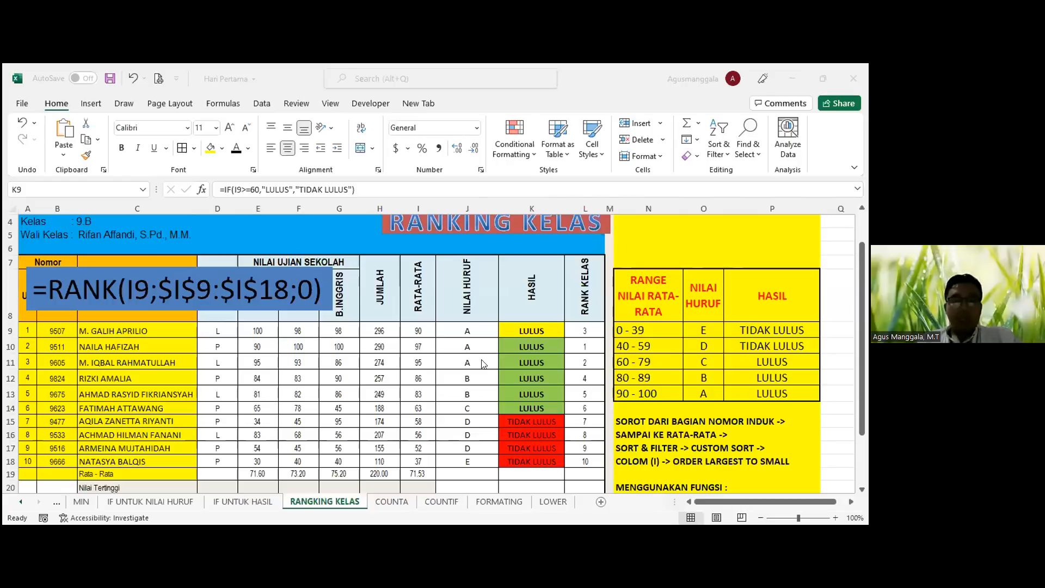
# Step: Open Sheet1 and move it to just after the IF UNTUK NILAI HURUF sheet
pyautogui.click(328, 110)
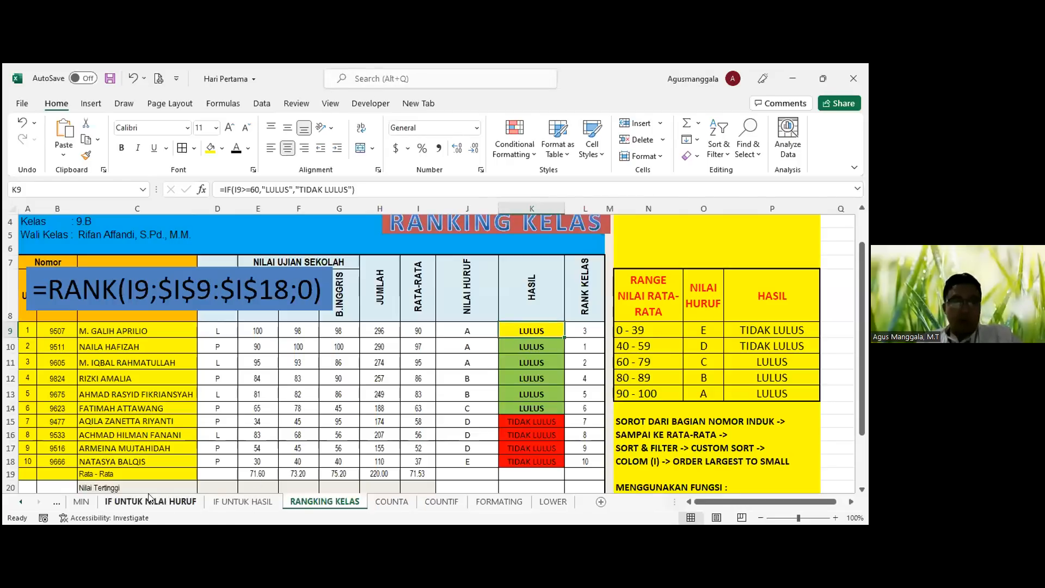
pyautogui.click(22, 501)
pyautogui.click(23, 501)
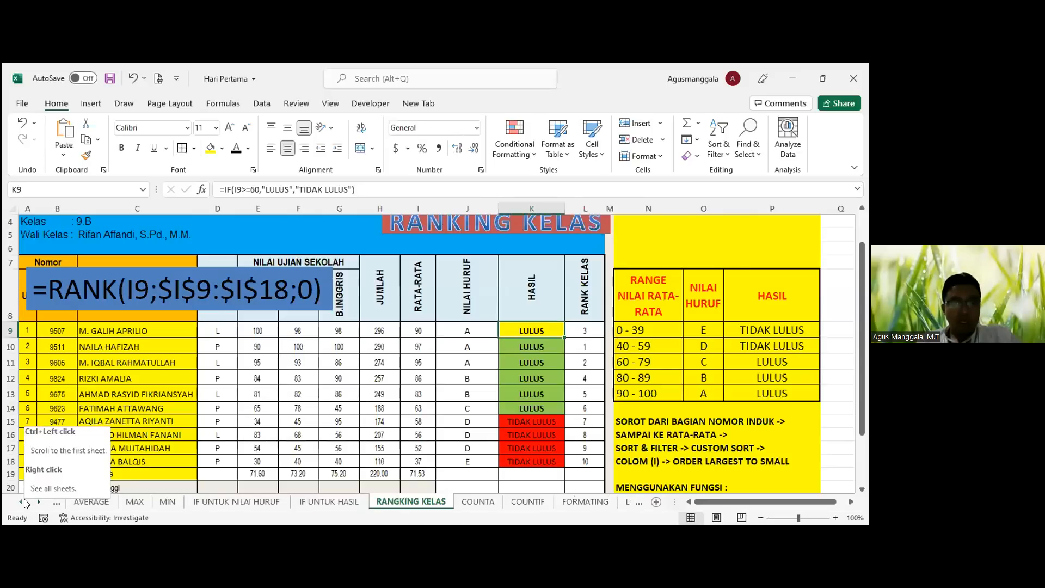
pyautogui.click(24, 502)
pyautogui.click(24, 501)
pyautogui.click(24, 501)
pyautogui.click(24, 501)
pyautogui.click(245, 501)
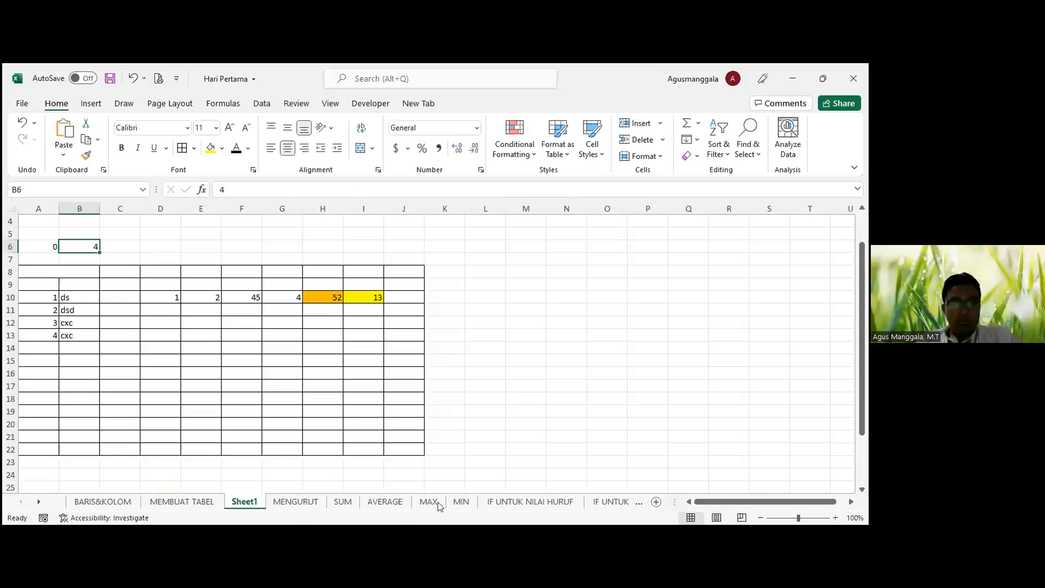
pyautogui.moveTo(597, 507)
pyautogui.mouseDown()
pyautogui.moveTo(588, 516)
pyautogui.moveTo(587, 506)
pyautogui.mouseUp()
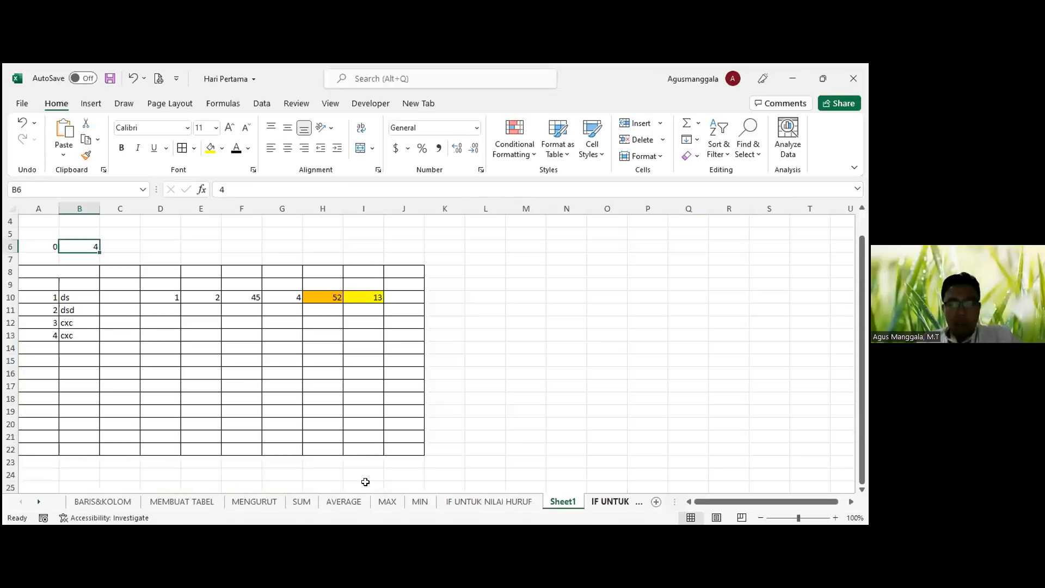
# Step: Move Sheet1 to between the FORMATING and LOWER sheets
pyautogui.click(38, 501)
pyautogui.click(38, 501)
pyautogui.click(38, 501)
pyautogui.click(38, 501)
pyautogui.click(38, 501)
pyautogui.click(38, 501)
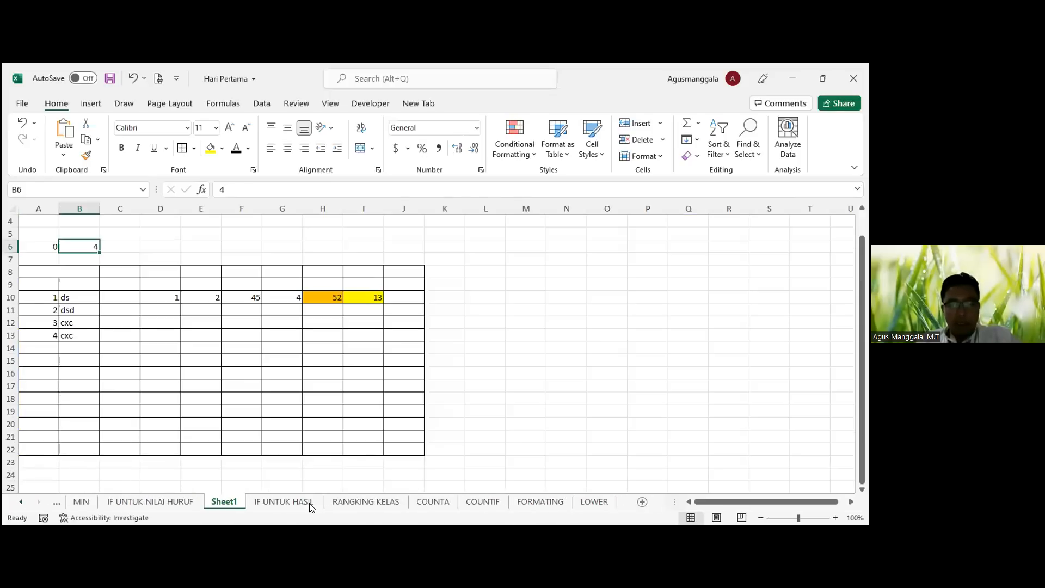
pyautogui.moveTo(507, 503); pyautogui.dragTo(570, 501)
# Step: Check the COUNTIF, COUNTA and RANGKING KELAS sheets and move Sheet1 to directly after RANGKING KELAS
pyautogui.click(478, 503)
pyautogui.click(441, 501)
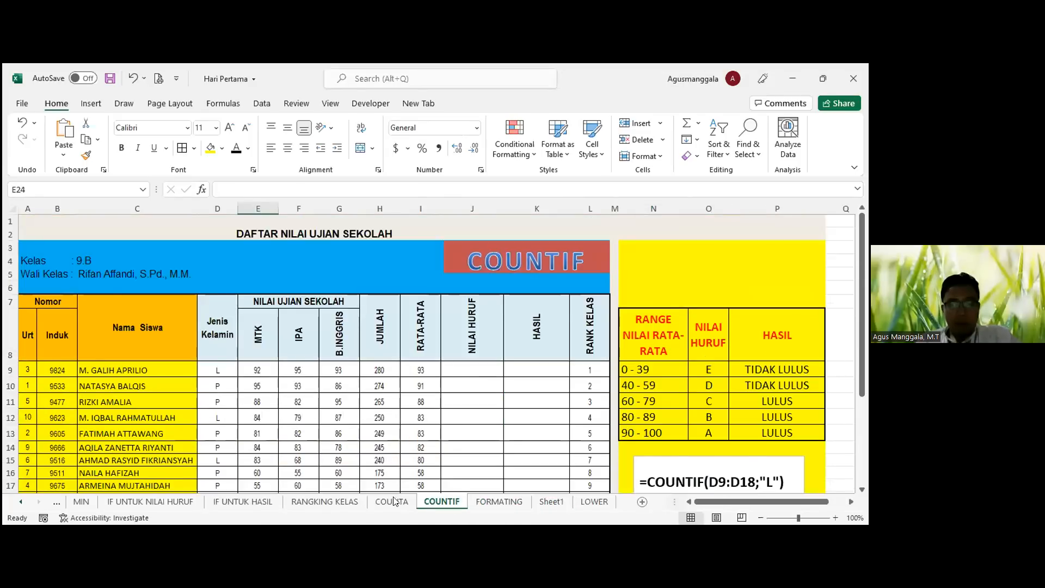
pyautogui.click(392, 501)
pyautogui.click(344, 502)
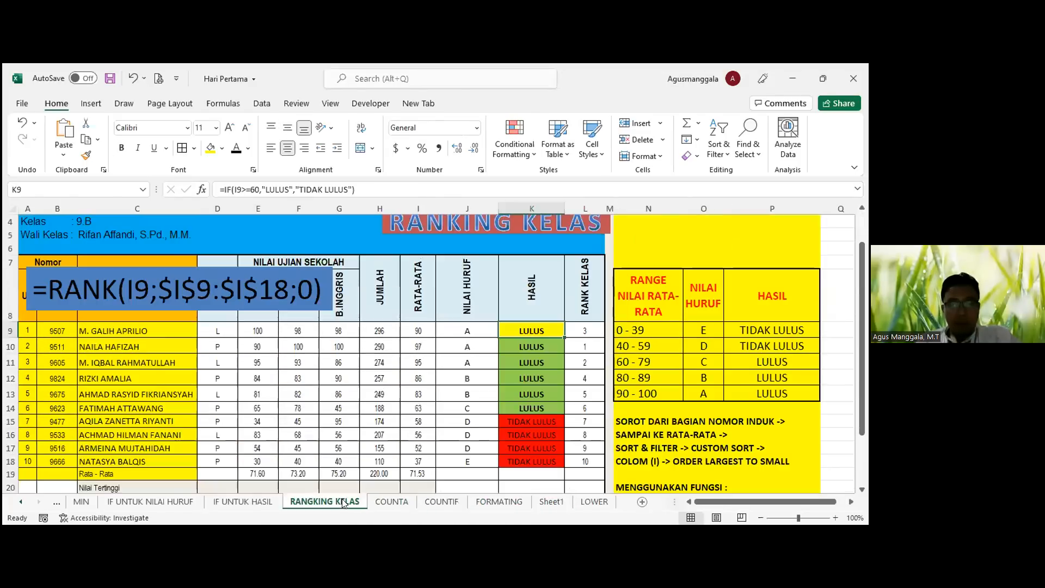
pyautogui.click(553, 501)
pyautogui.moveTo(389, 508); pyautogui.dragTo(382, 493)
# Step: Inspect the formulas in the orange cell H10 and the yellow cell I10 on Sheet1
pyautogui.scroll(1, 222, 362)
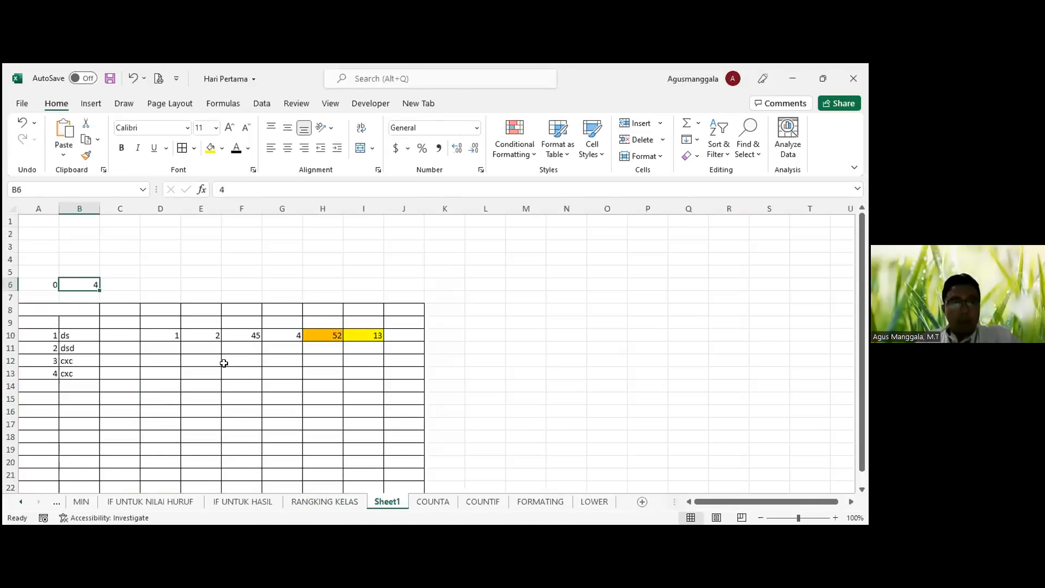
pyautogui.click(256, 347)
pyautogui.click(333, 334)
pyautogui.click(363, 333)
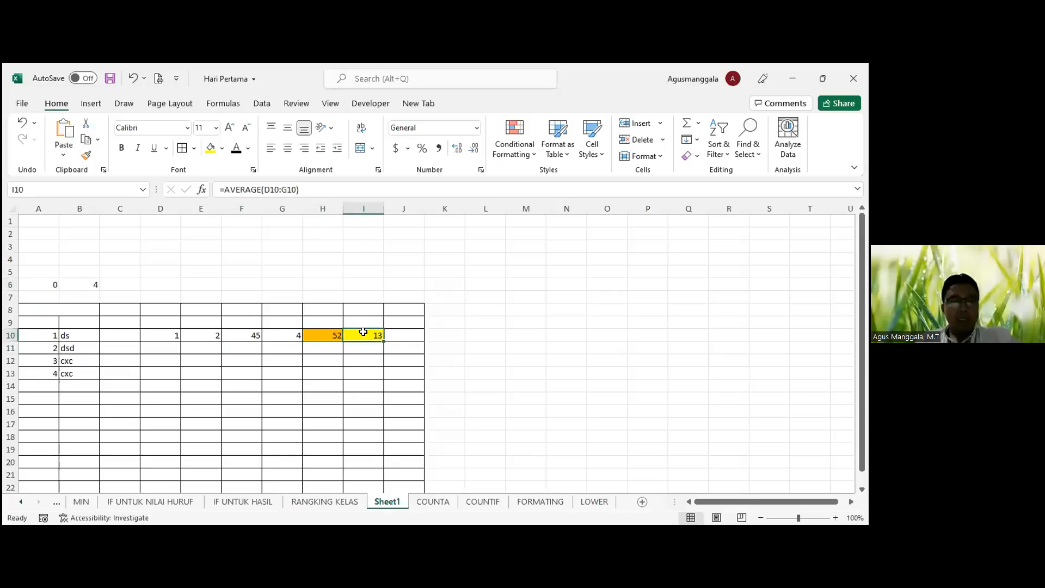
# Step: Enter LULUS in cell J10 beside the yellow average cell
pyautogui.click(400, 334)
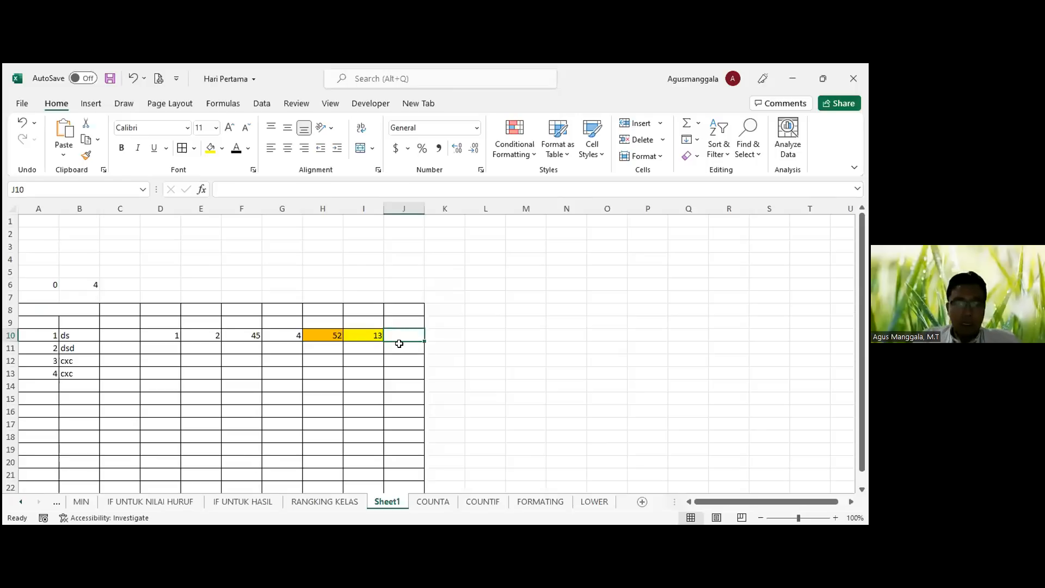
pyautogui.write('lu')
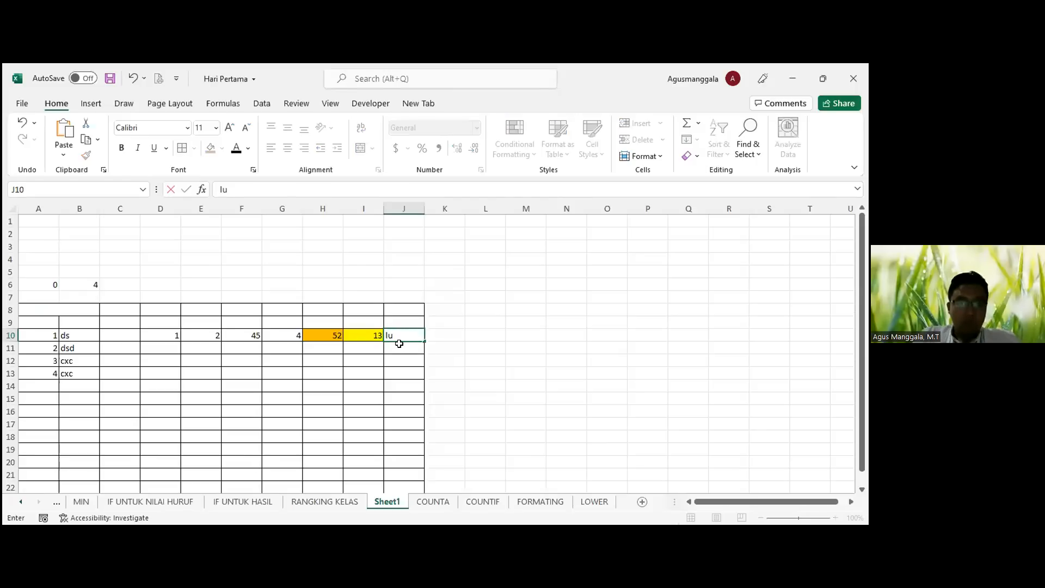
pyautogui.write('LULUS')
pyautogui.press('Tab')
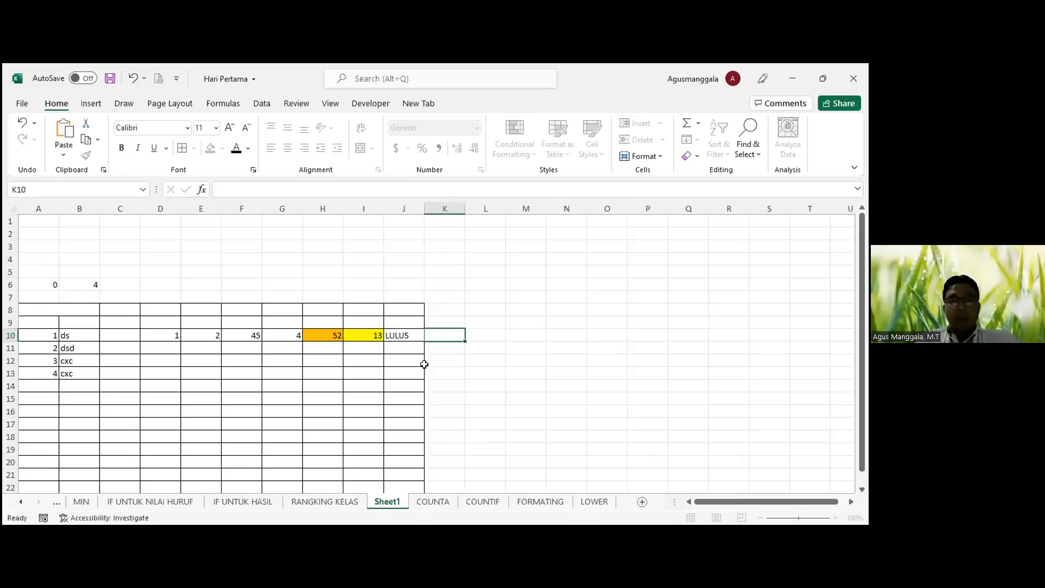
# Step: Create a conditional formatting rule for J10 that matches only cell values equal to "LULUS"
pyautogui.click(411, 332)
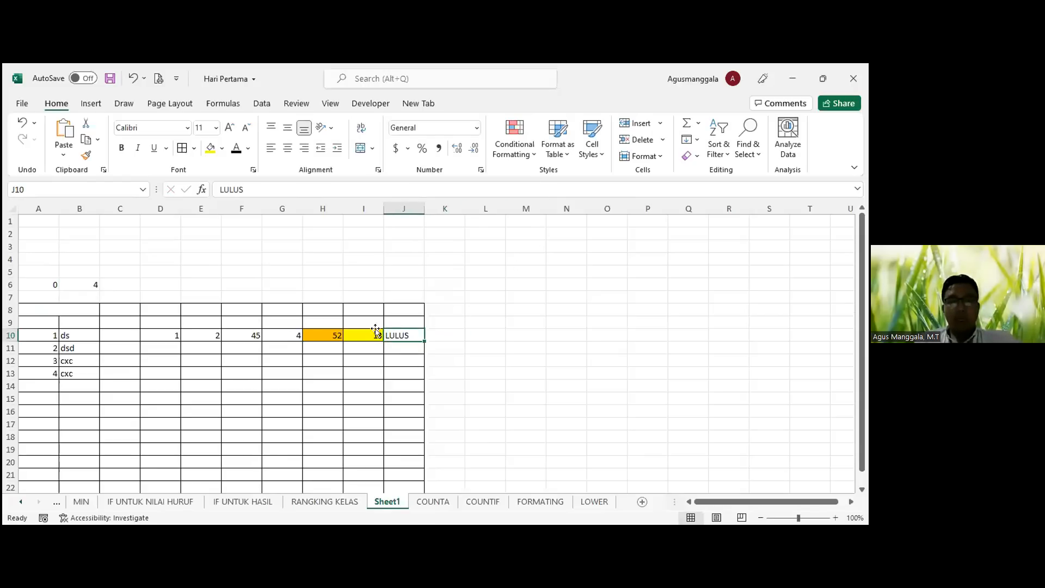
pyautogui.click(527, 156)
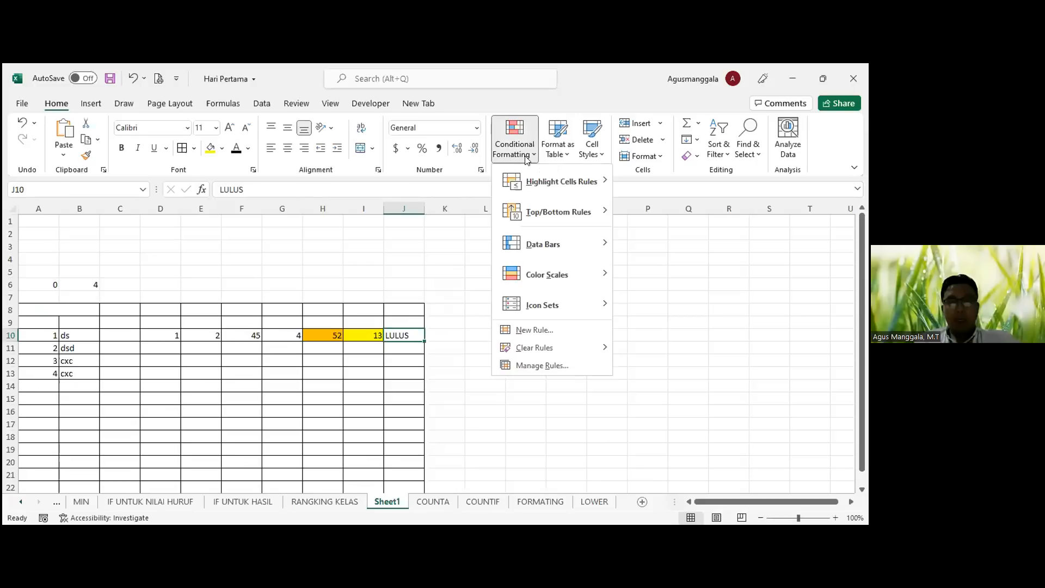
pyautogui.click(530, 366)
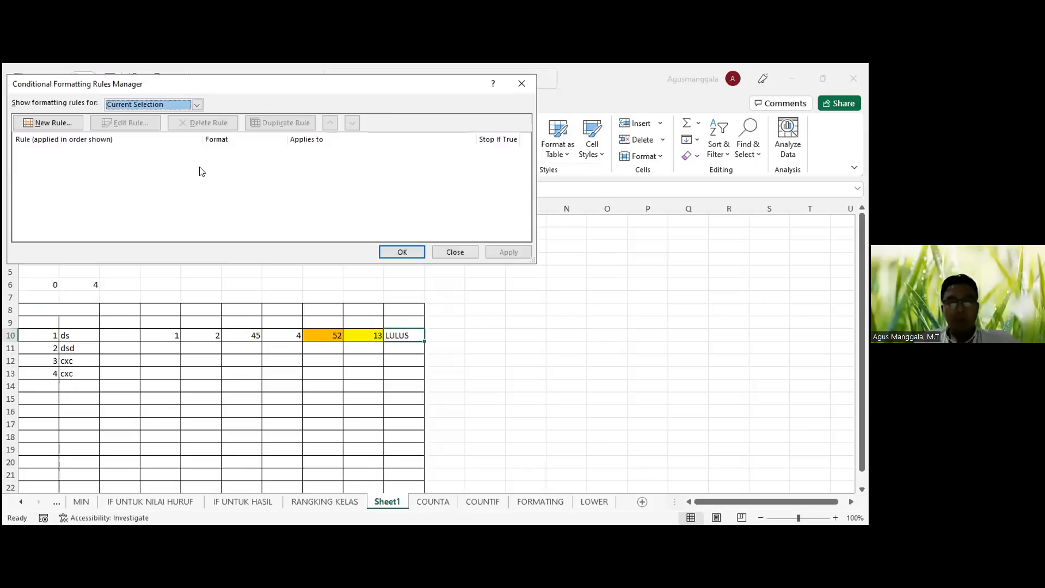
pyautogui.click(53, 123)
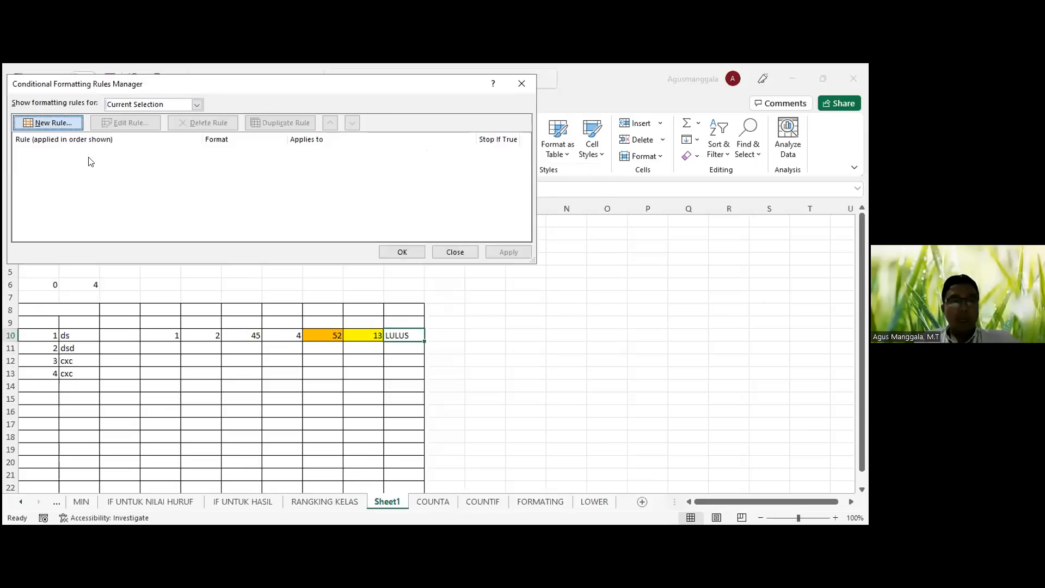
pyautogui.click(91, 120)
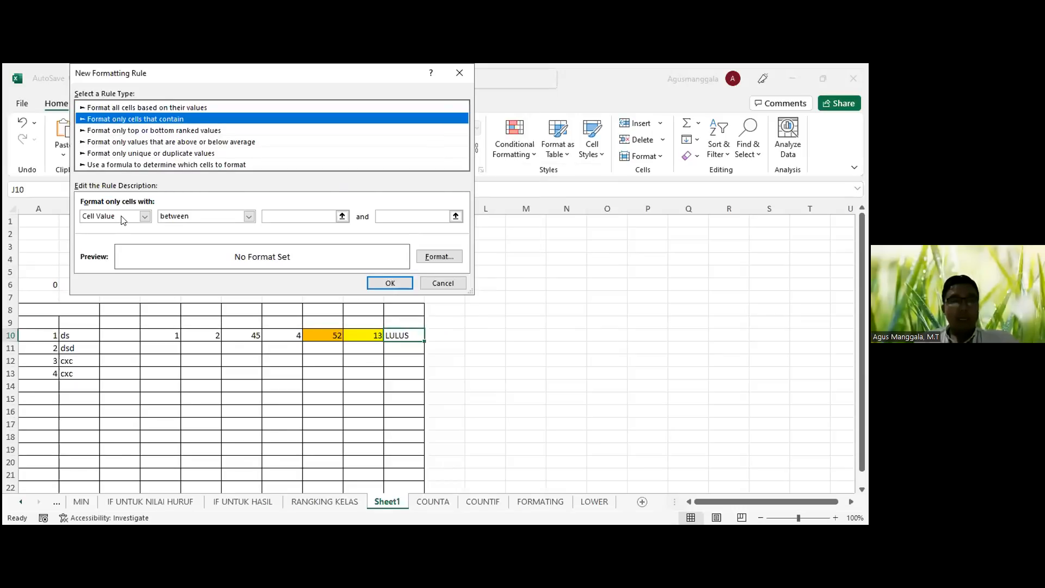
pyautogui.click(248, 217)
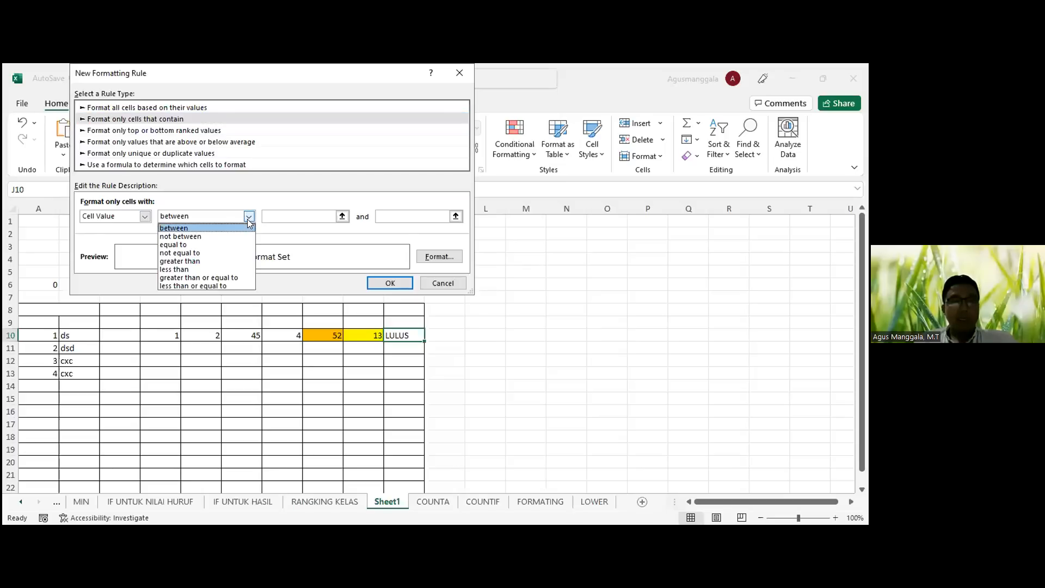
pyautogui.click(209, 245)
pyautogui.click(288, 217)
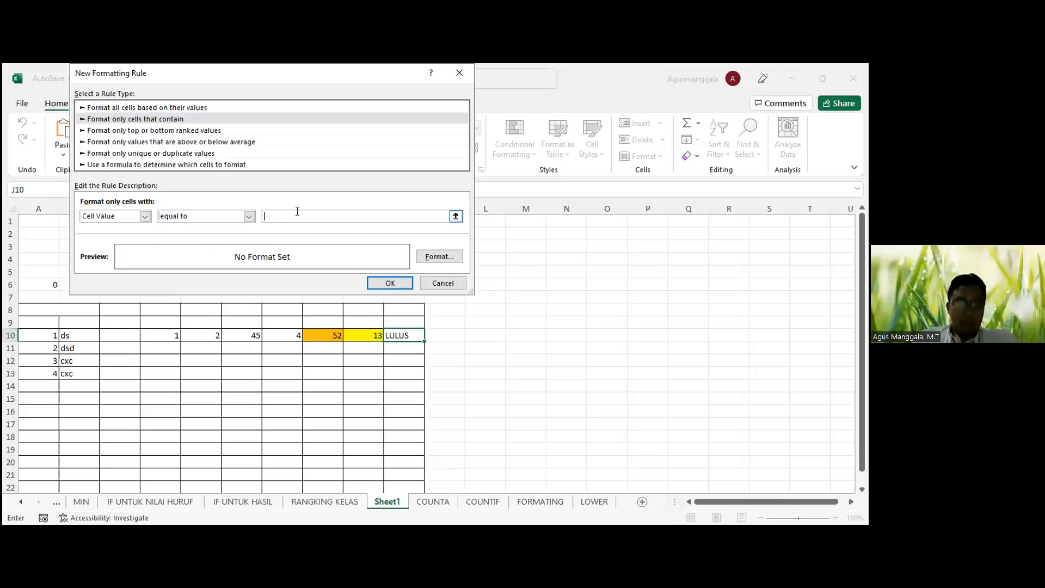
pyautogui.write('"')
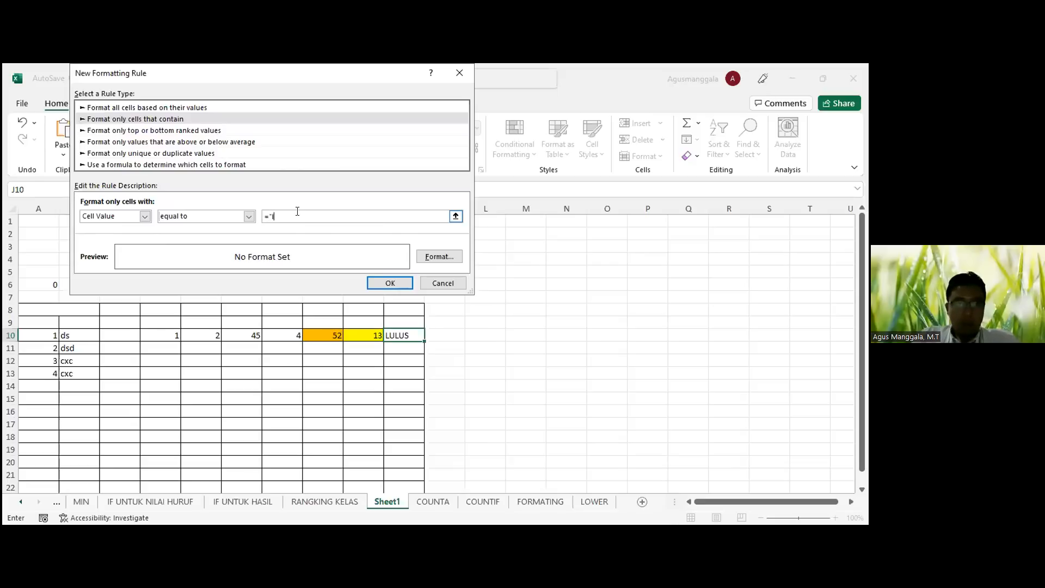
pyautogui.write('LULUS"')
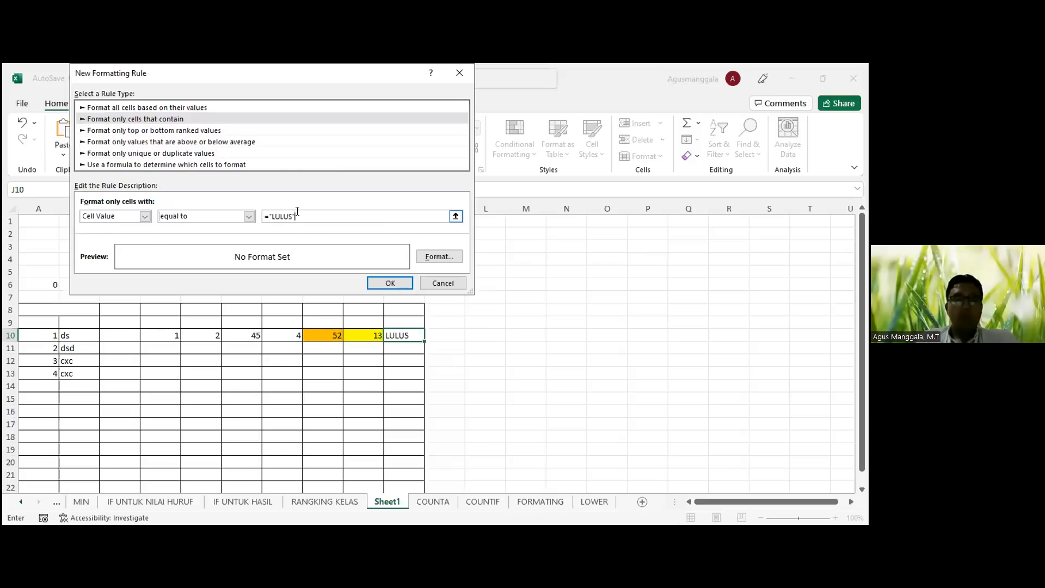
# Step: Give the LULUS rule a yellow fill and save it to J10's rule list
pyautogui.click(430, 256)
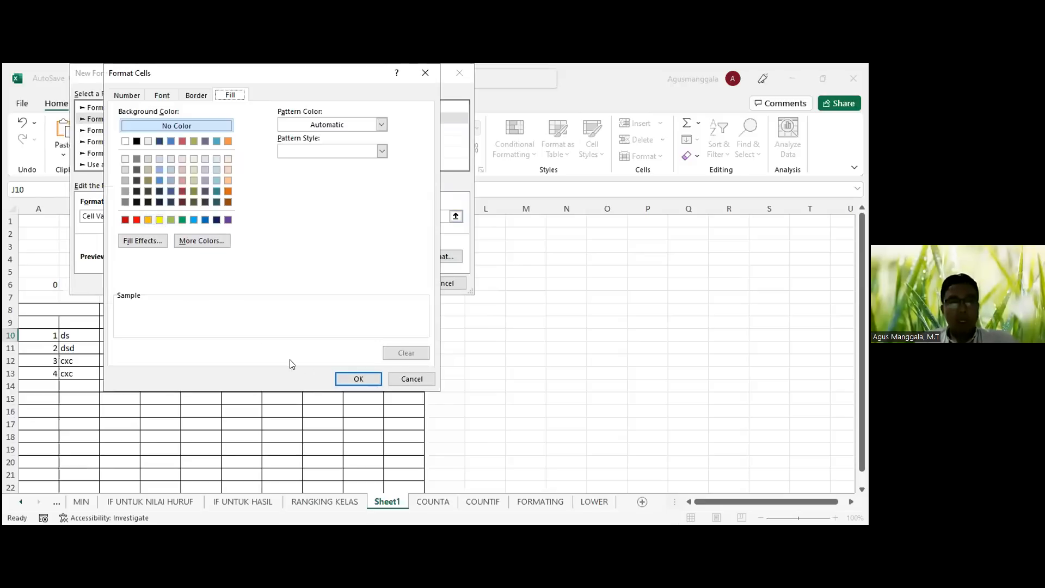
pyautogui.click(159, 220)
pyautogui.click(359, 377)
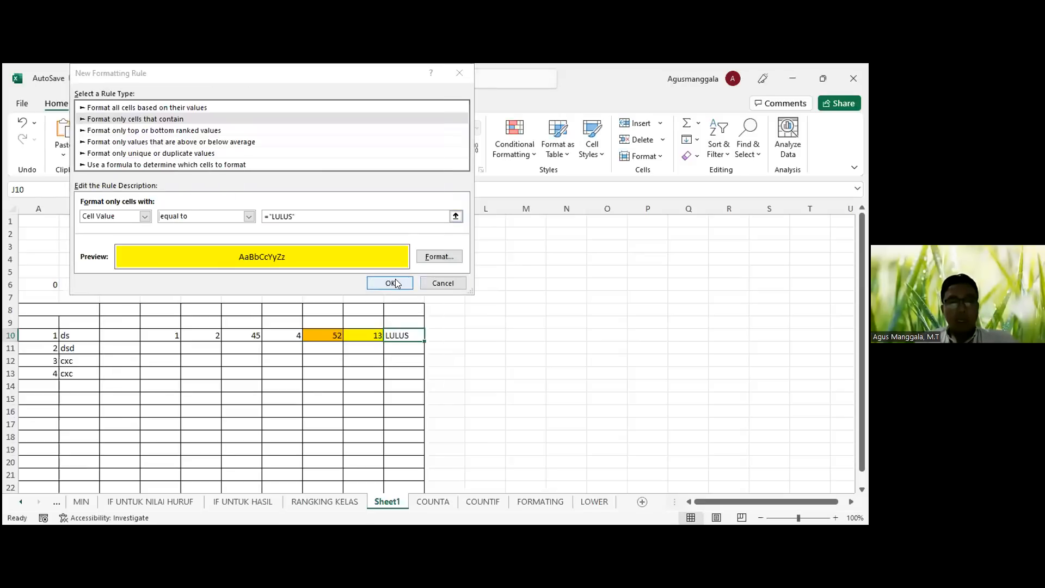
pyautogui.click(395, 282)
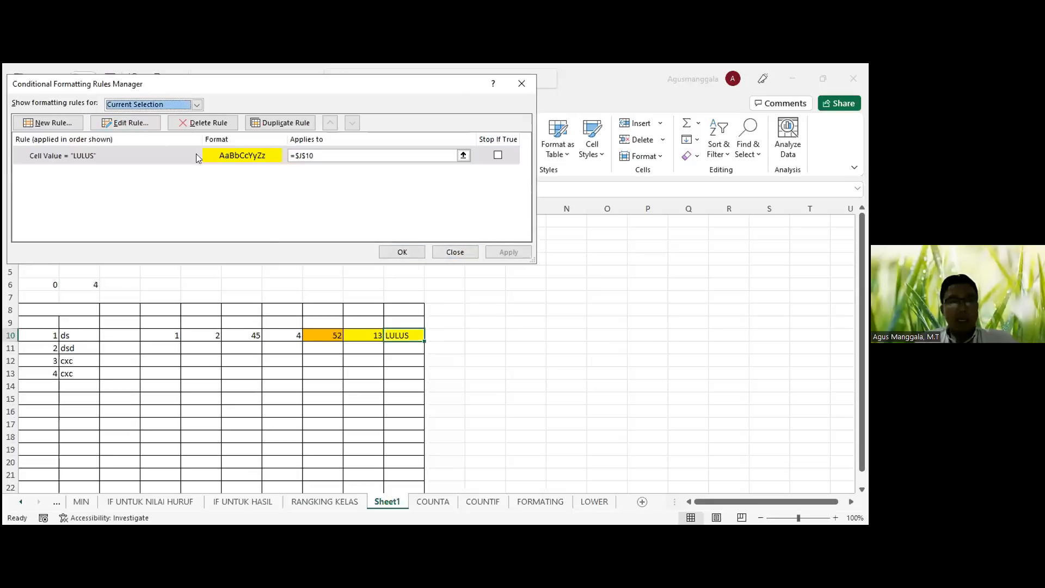
# Step: Add a second conditional formatting rule for J10 that matches cell values equal to "TIDAK LULUS"
pyautogui.click(50, 123)
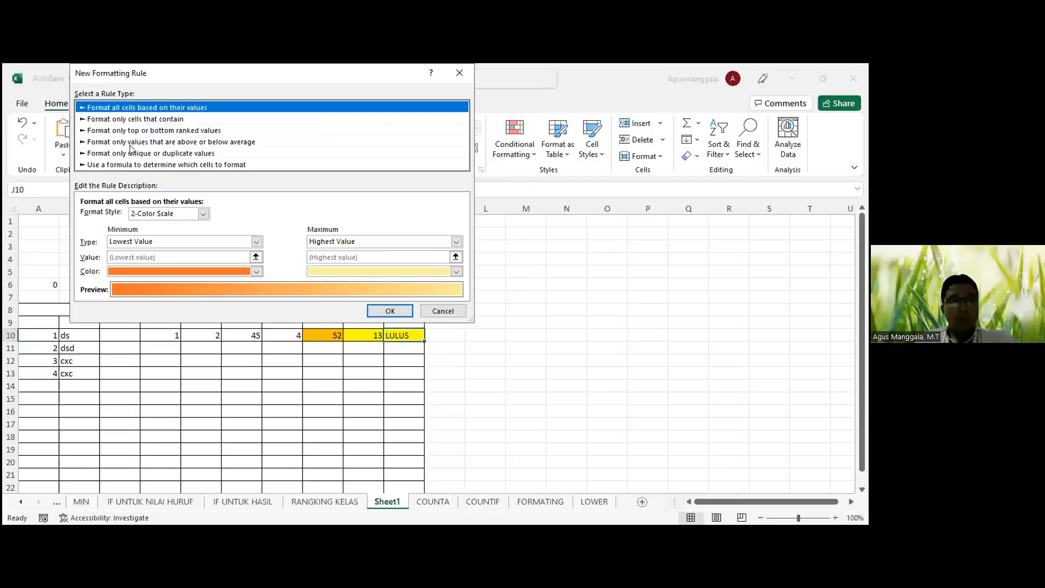
pyautogui.click(126, 119)
pyautogui.click(248, 217)
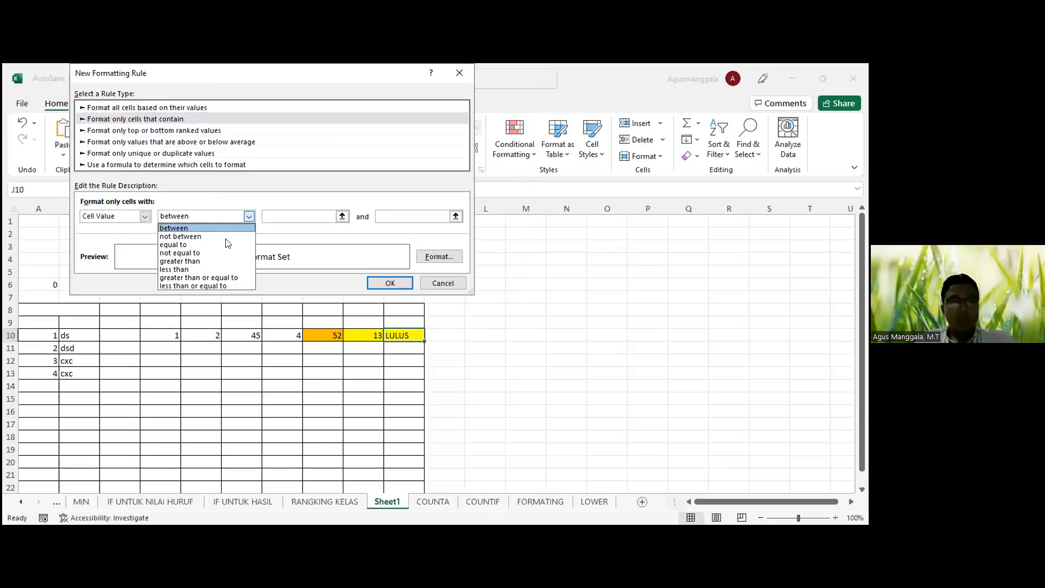
pyautogui.click(225, 241)
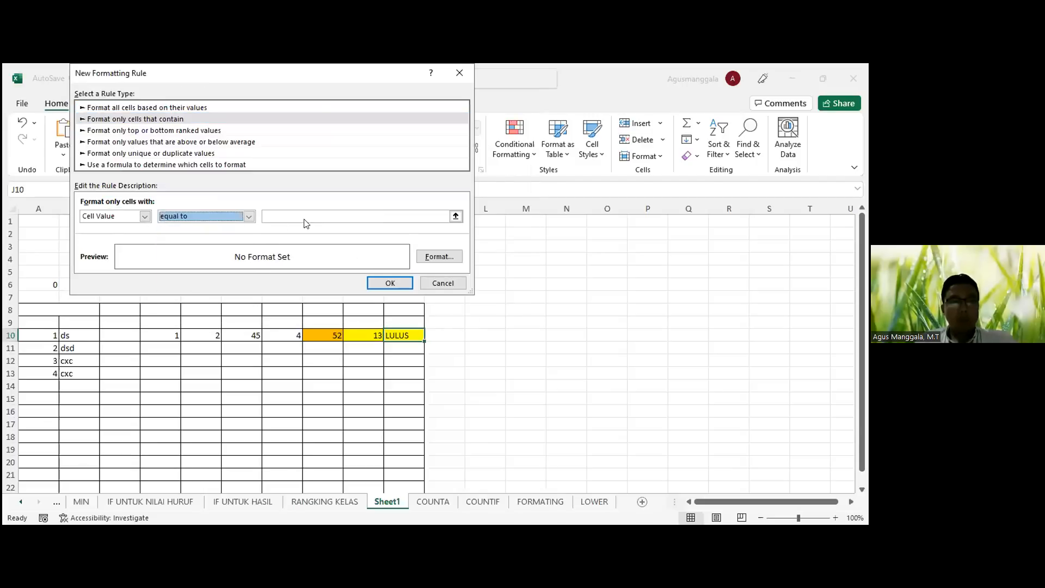
pyautogui.click(440, 215)
pyautogui.write('="TIDAK LULUS"')
# Step: Give the TIDAK LULUS rule a red fill, save it and close the rule list
pyautogui.click(457, 254)
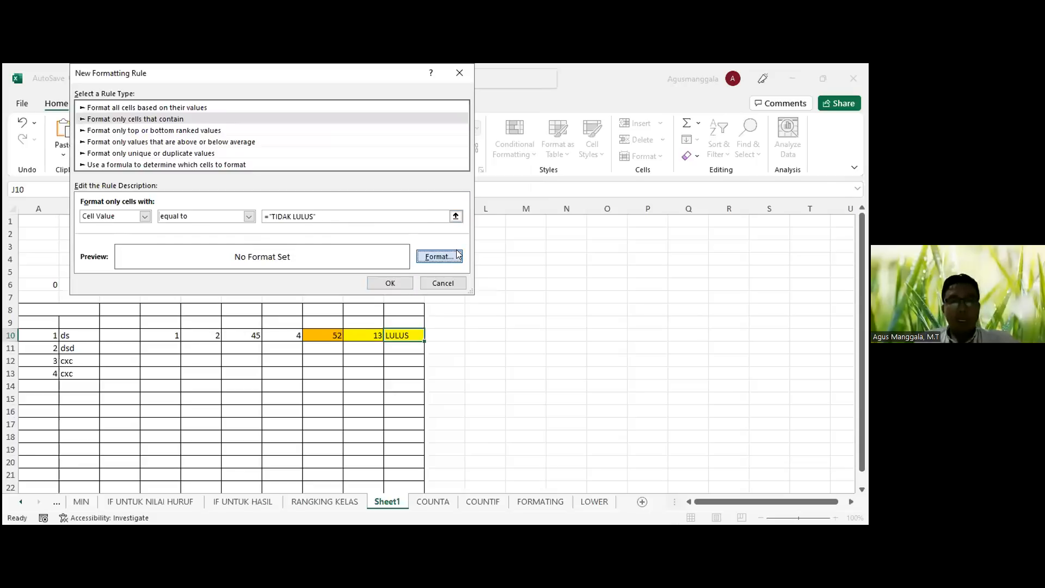
pyautogui.click(136, 220)
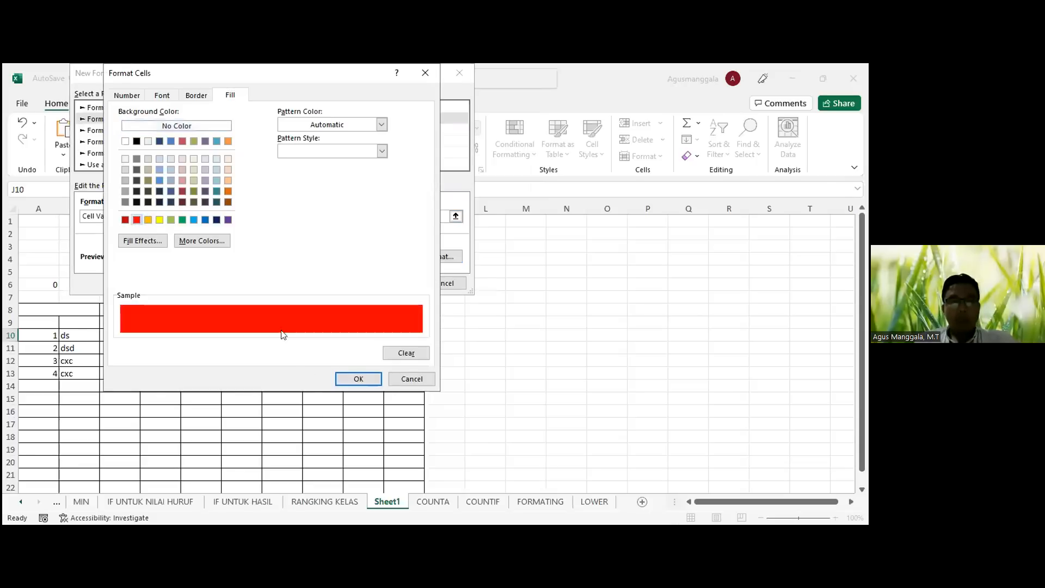
pyautogui.click(338, 376)
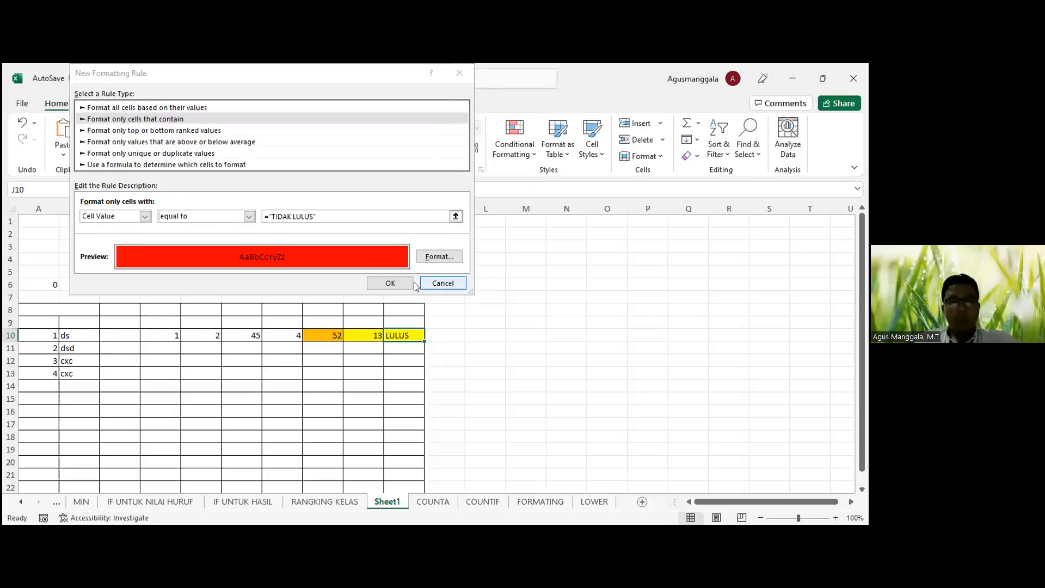
pyautogui.press('Return')
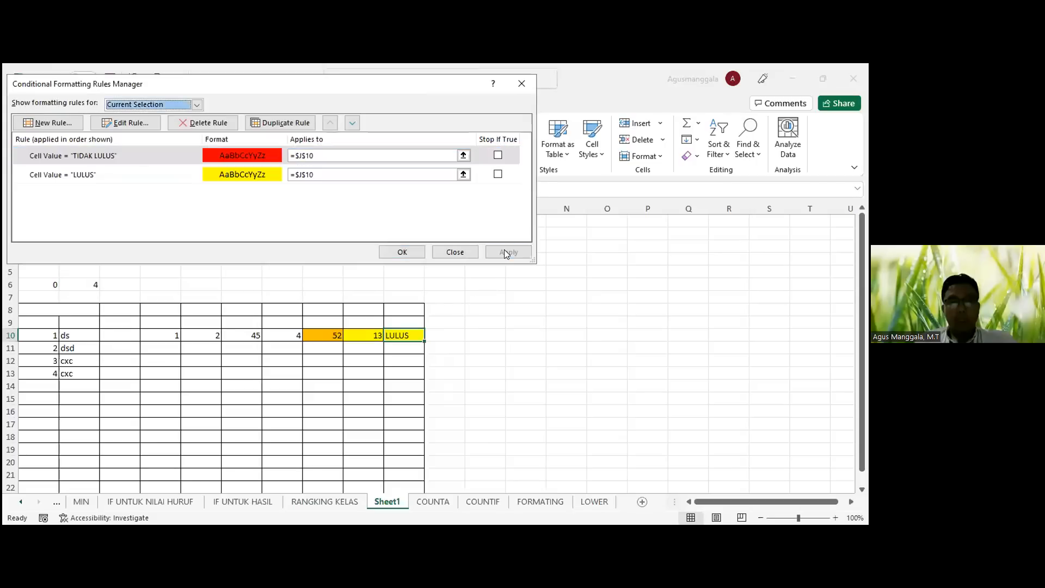
pyautogui.click(452, 251)
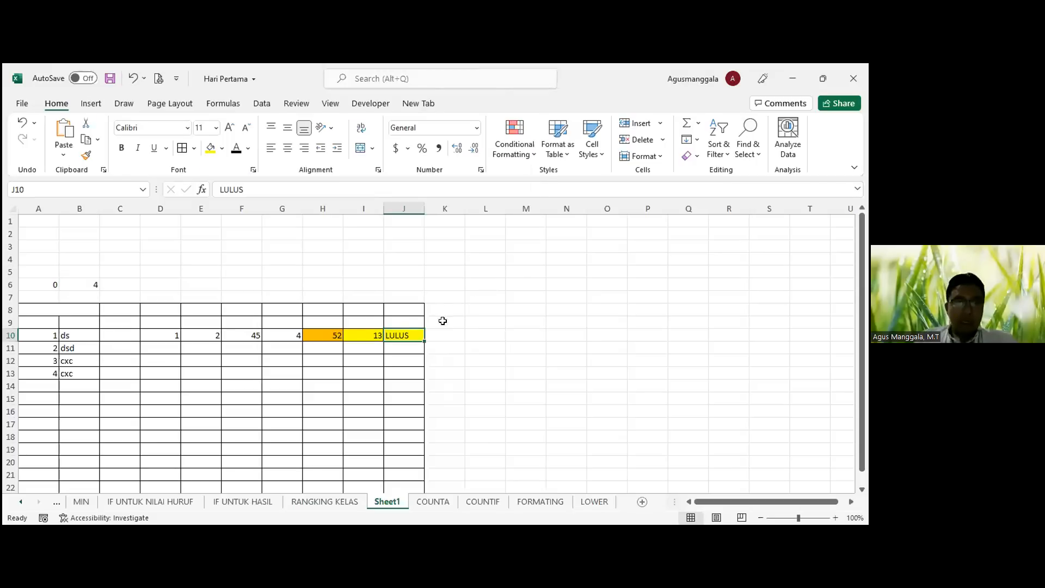
# Step: Change J10's text to TIDAK LULUS and autofit the width of column J
pyautogui.click(219, 189)
pyautogui.write('TIDAK')
pyautogui.press('Return')
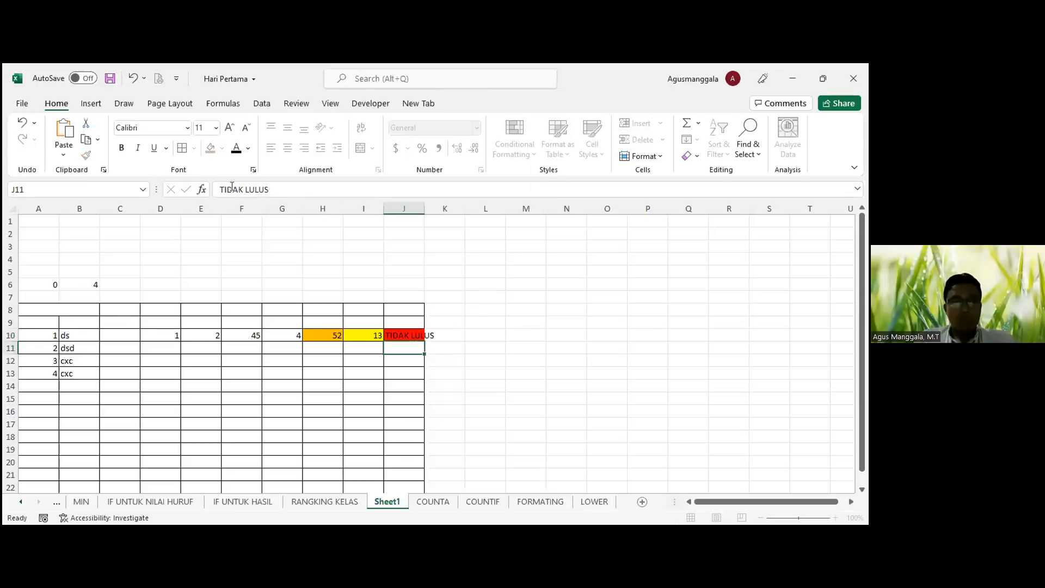
pyautogui.doubleClick(424, 208)
# Step: Review the conditional formatting rules on J10 and point out the empty cells J11:J13 below it
pyautogui.click(410, 332)
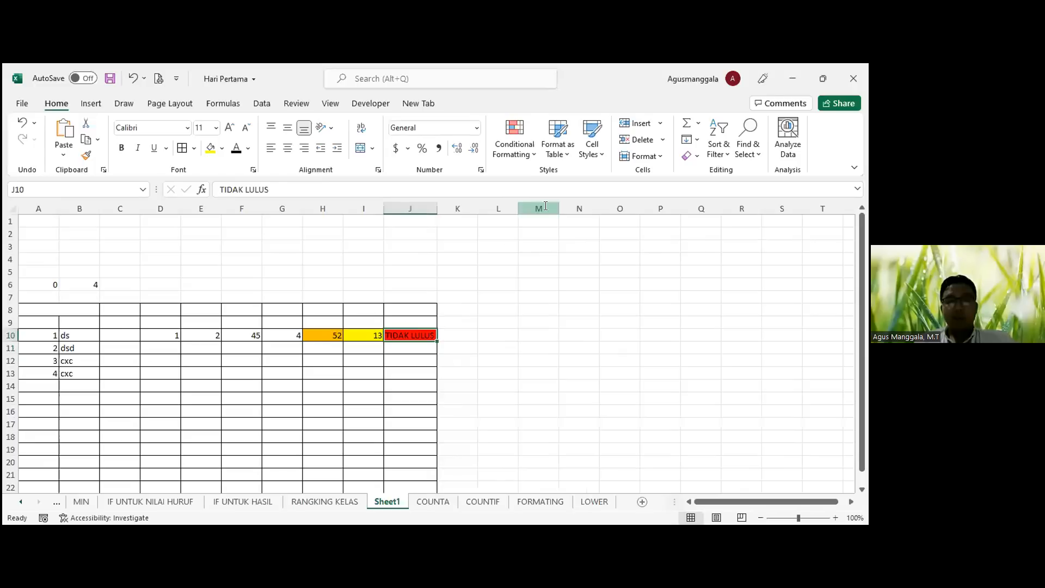
pyautogui.click(519, 158)
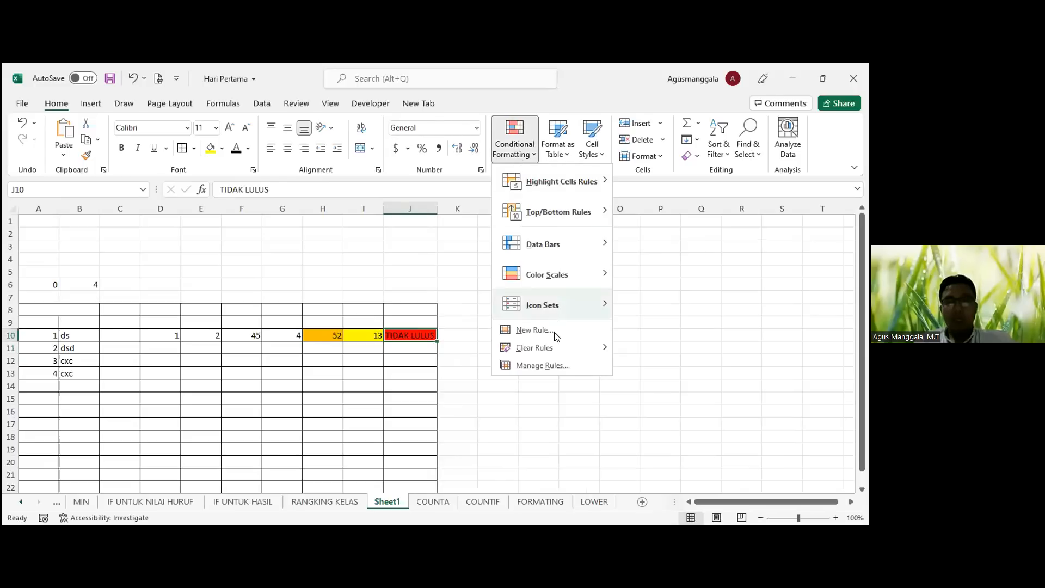
pyautogui.press('r')
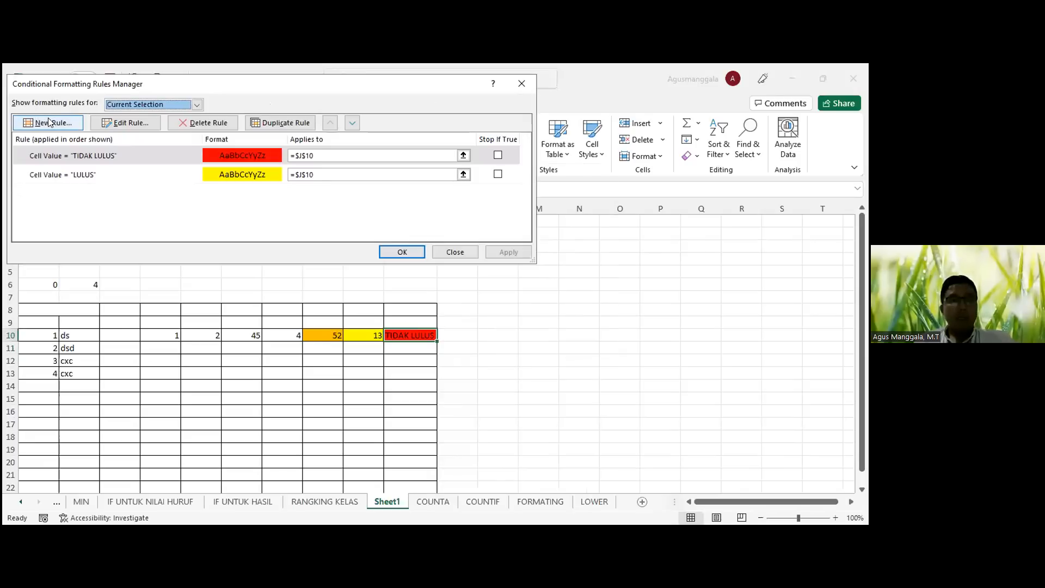
pyautogui.click(443, 252)
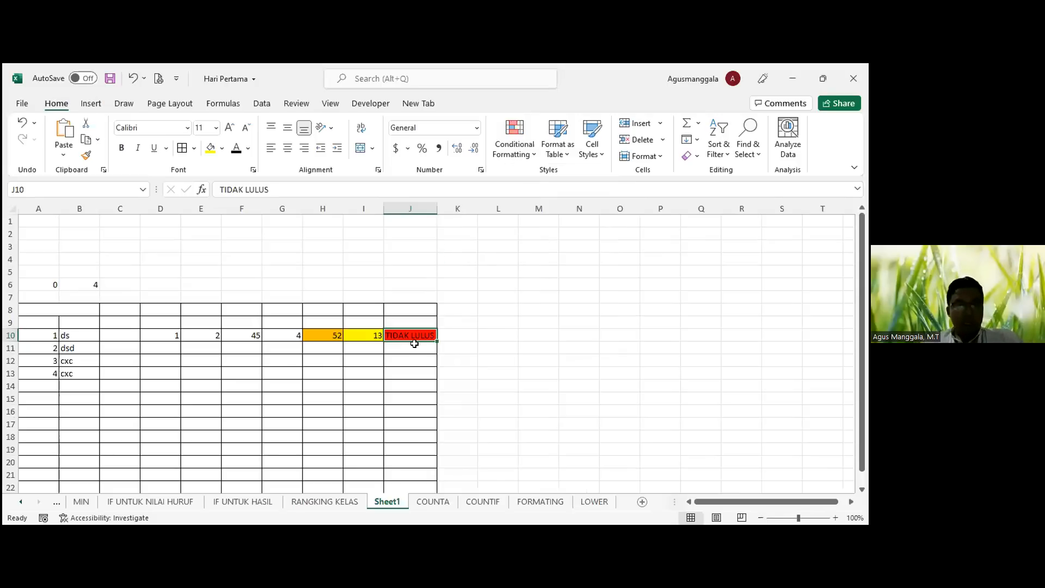
pyautogui.moveTo(406, 346); pyautogui.dragTo(407, 374)
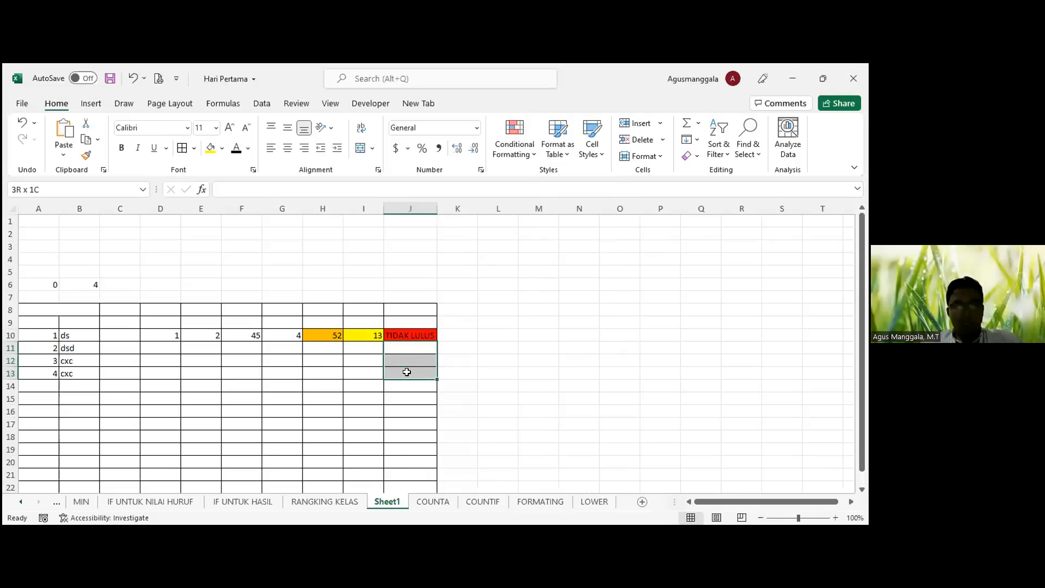
pyautogui.click(417, 328)
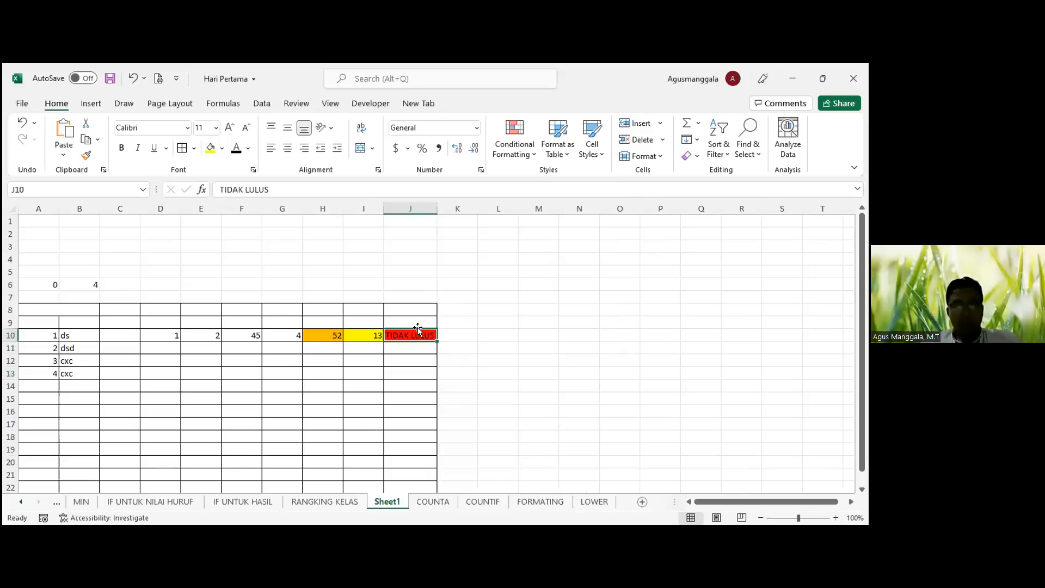
# Step: Inspect the definition of J10's TIDAK LULUS rule and leave it without making changes
pyautogui.click(528, 155)
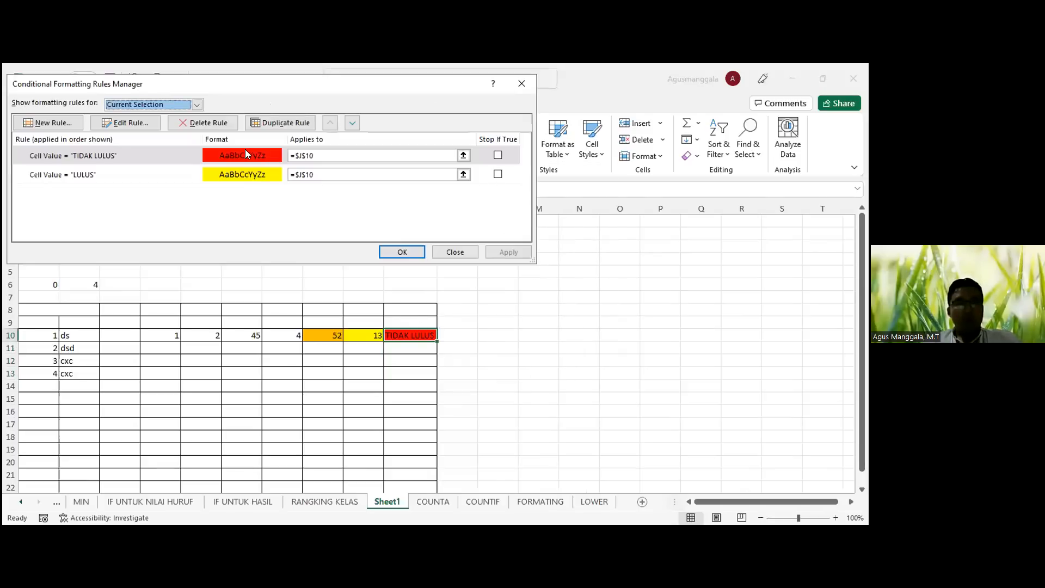
pyautogui.click(136, 124)
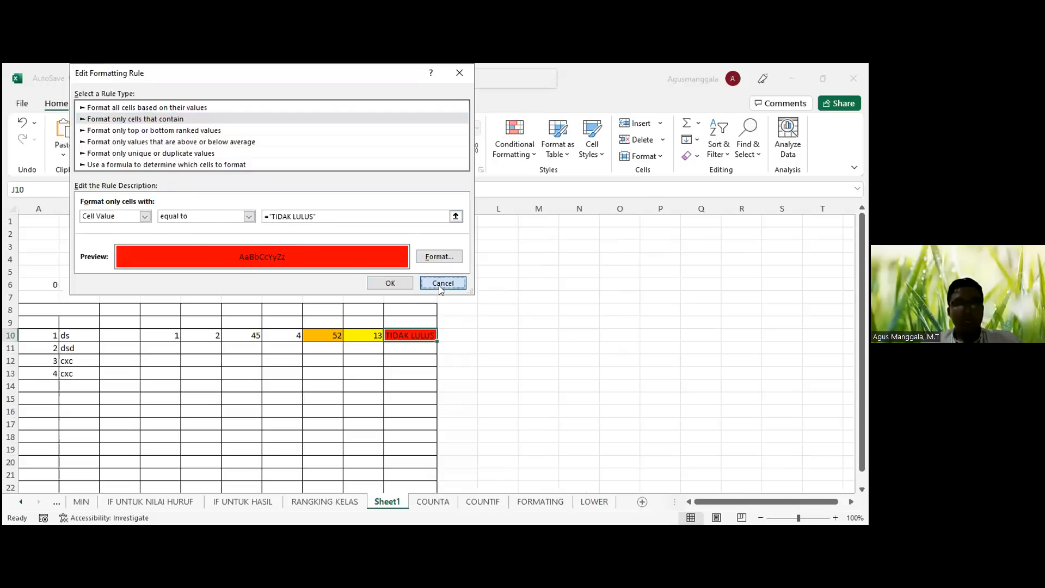
pyautogui.click(442, 284)
pyautogui.click(411, 252)
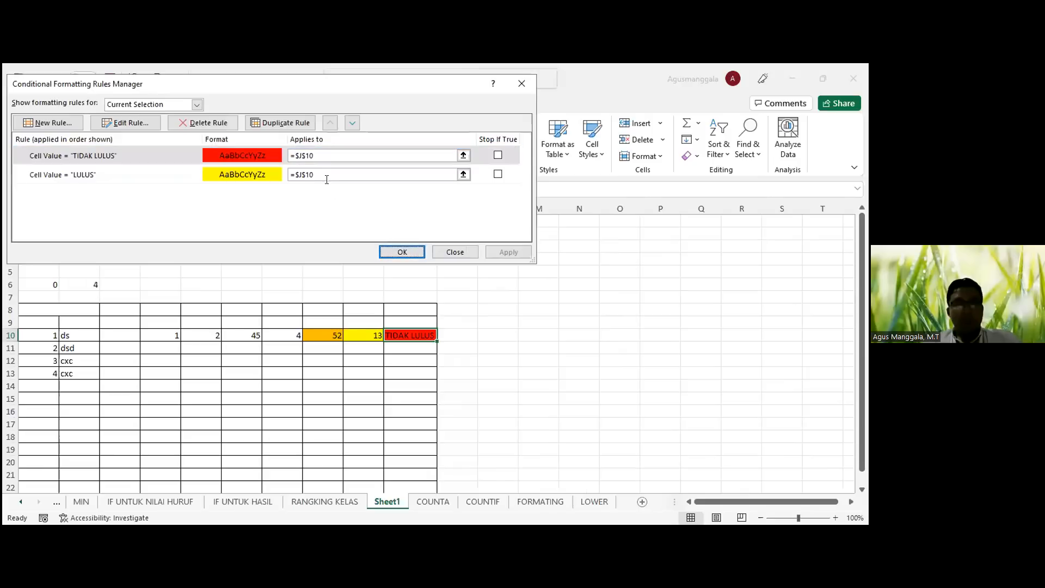
# Step: Extend the range of J10's TIDAK LULUS rule to $J$10:$J$20 and save the change
pyautogui.moveTo(451, 94); pyautogui.dragTo(793, 125)
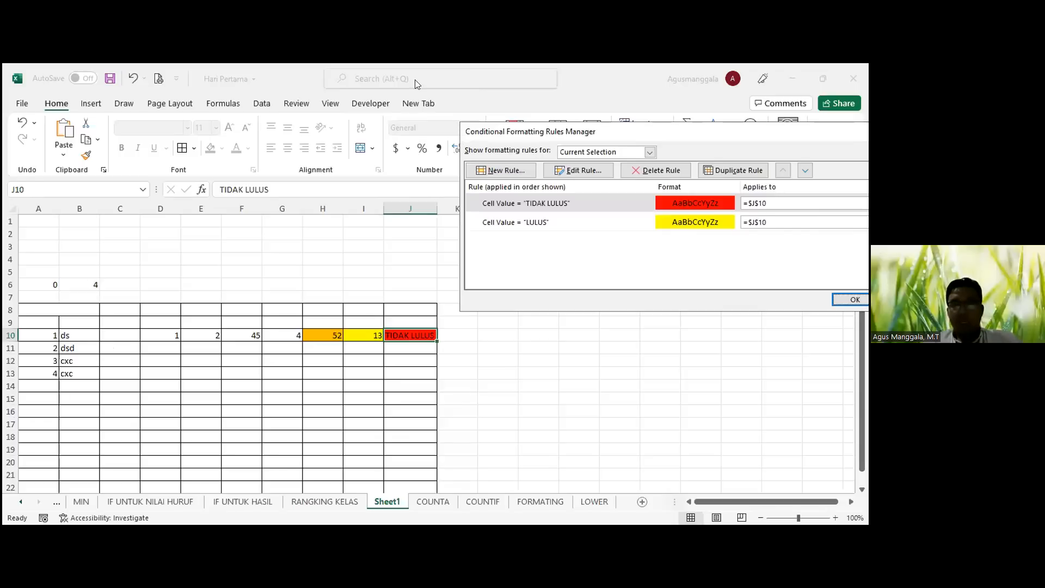
pyautogui.click(761, 160)
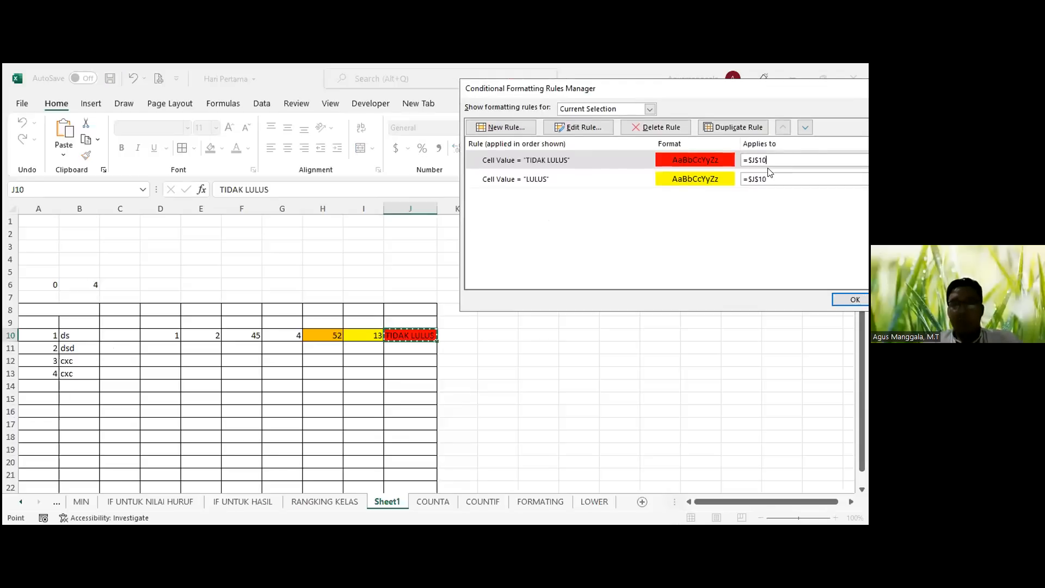
pyautogui.doubleClick(762, 159)
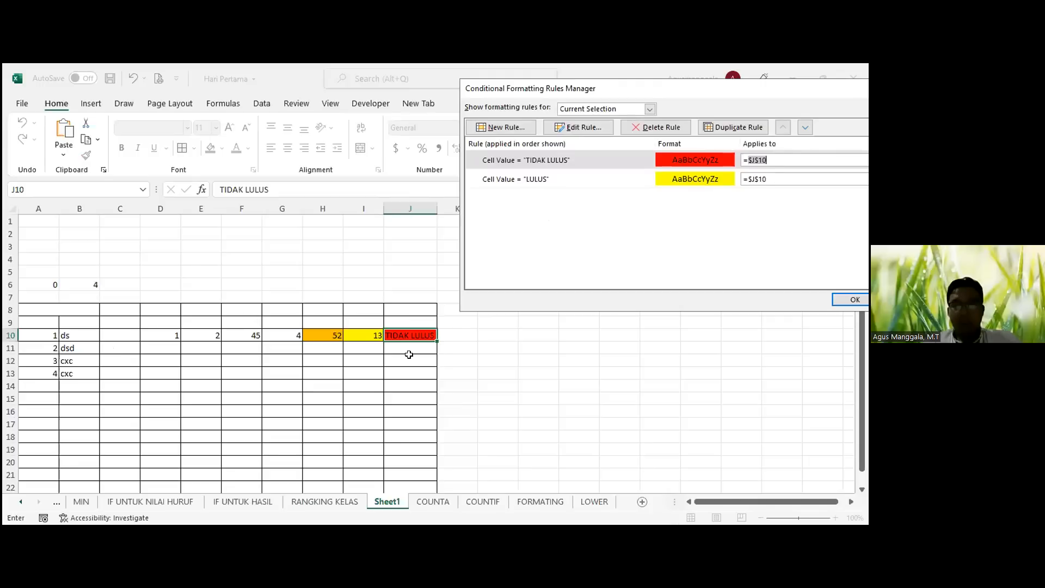
pyautogui.keyDown('shift'); pyautogui.click(399, 463); pyautogui.keyUp('shift')
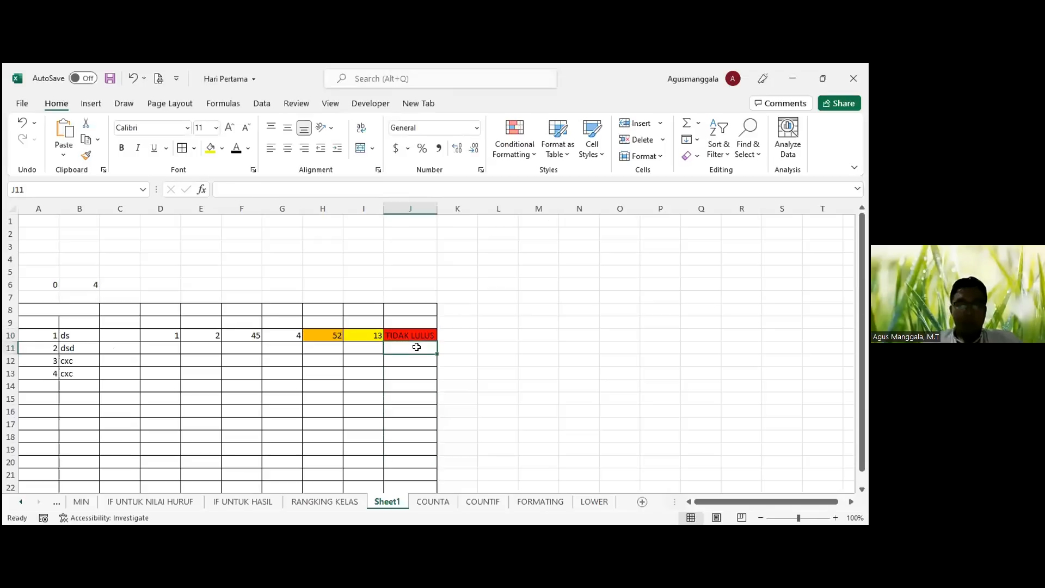
# Step: Enter LULUS in J11 to test the formatting and clear the cell again
pyautogui.write('LULUS')
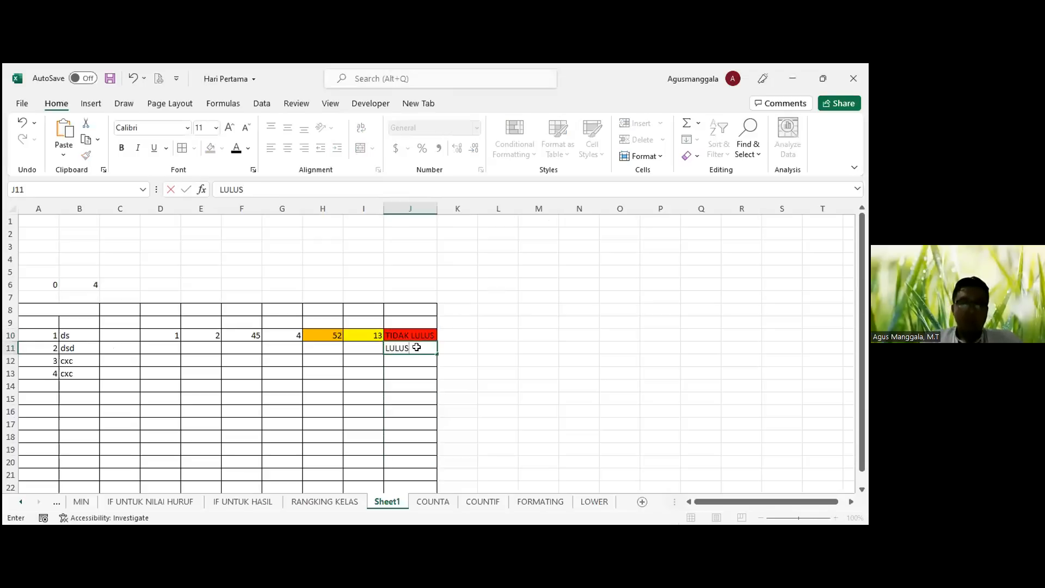
pyautogui.press('Return')
pyautogui.click(417, 347)
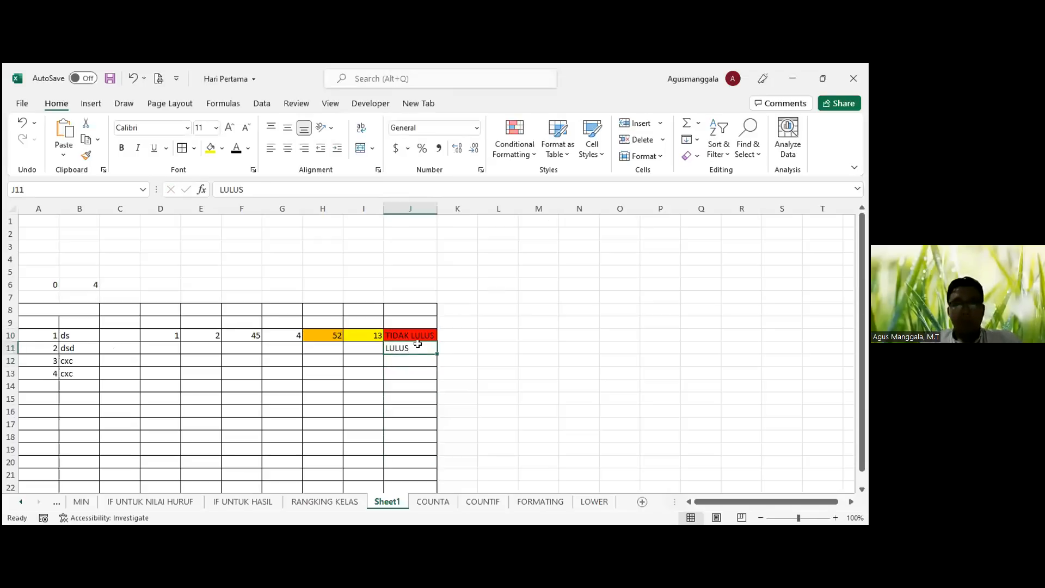
pyautogui.press('Delete')
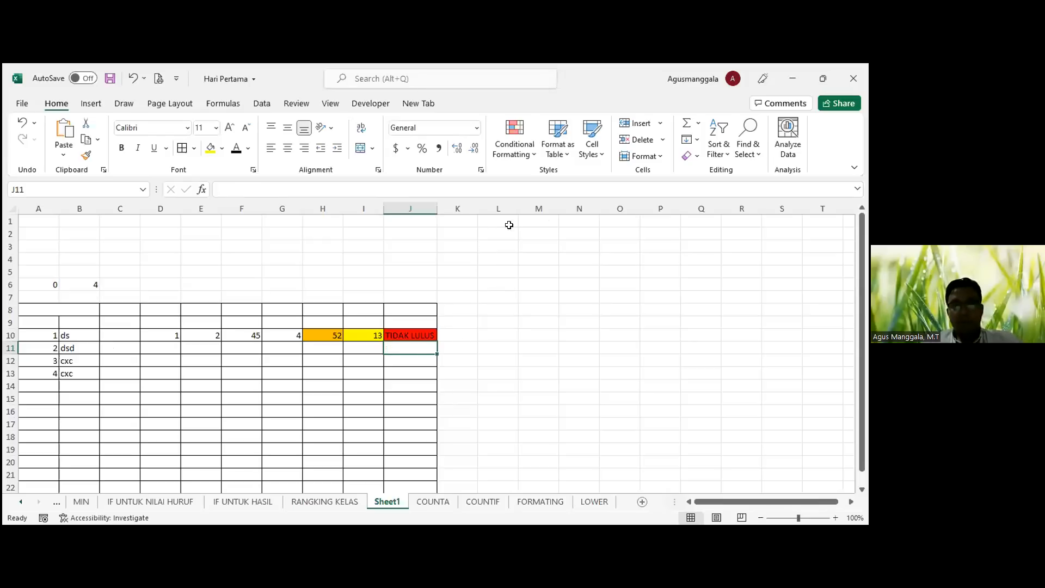
# Step: Copy the TIDAK LULUS rule's range $J$10:$J$20 into the LULUS rule of J10 and save both rules
pyautogui.click(412, 334)
pyautogui.click(512, 157)
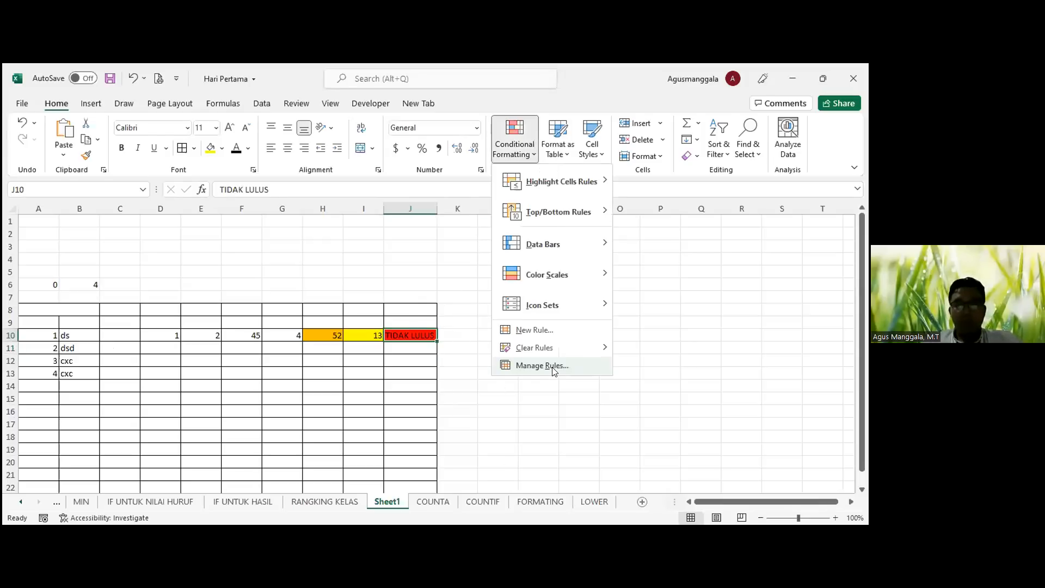
pyautogui.click(545, 366)
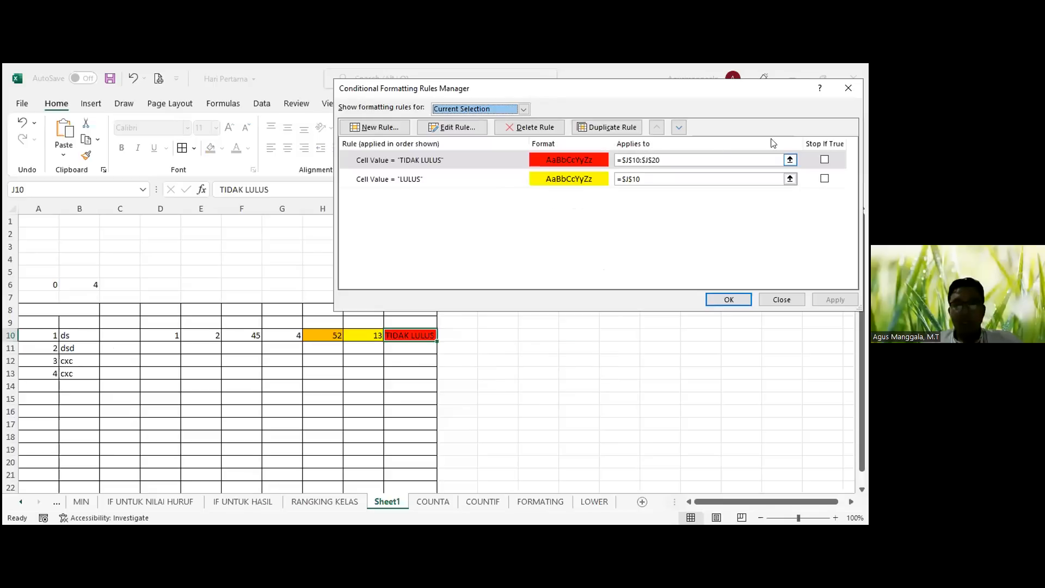
pyautogui.click(789, 160)
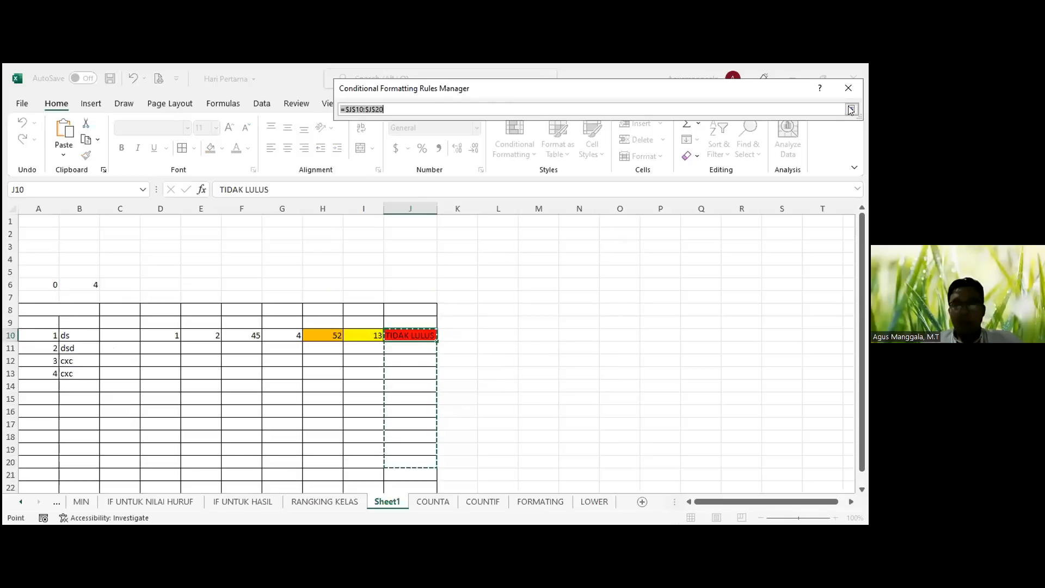
pyautogui.moveTo(628, 89); pyautogui.dragTo(577, 93)
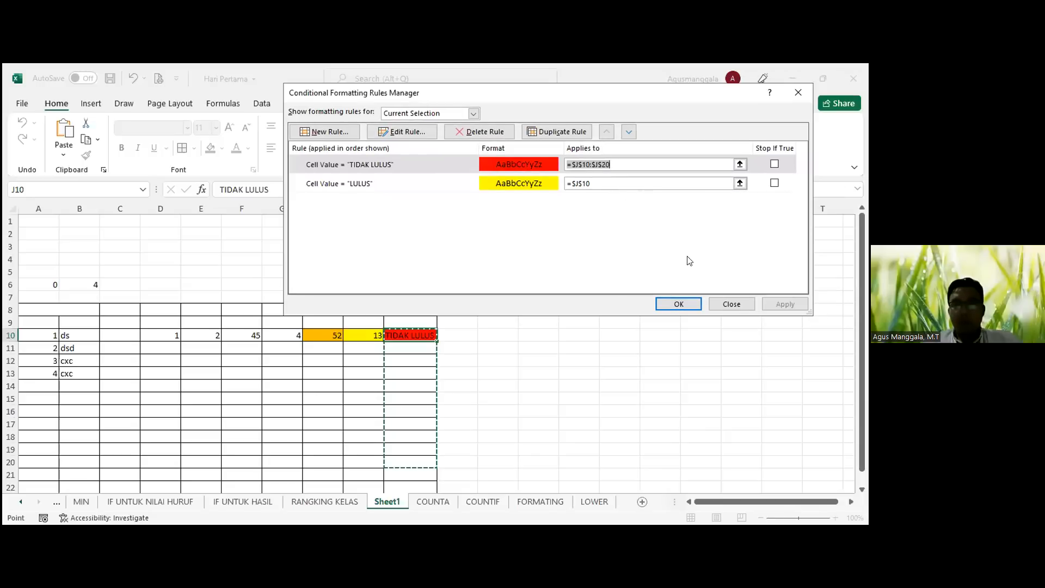
pyautogui.moveTo(610, 165); pyautogui.dragTo(572, 164)
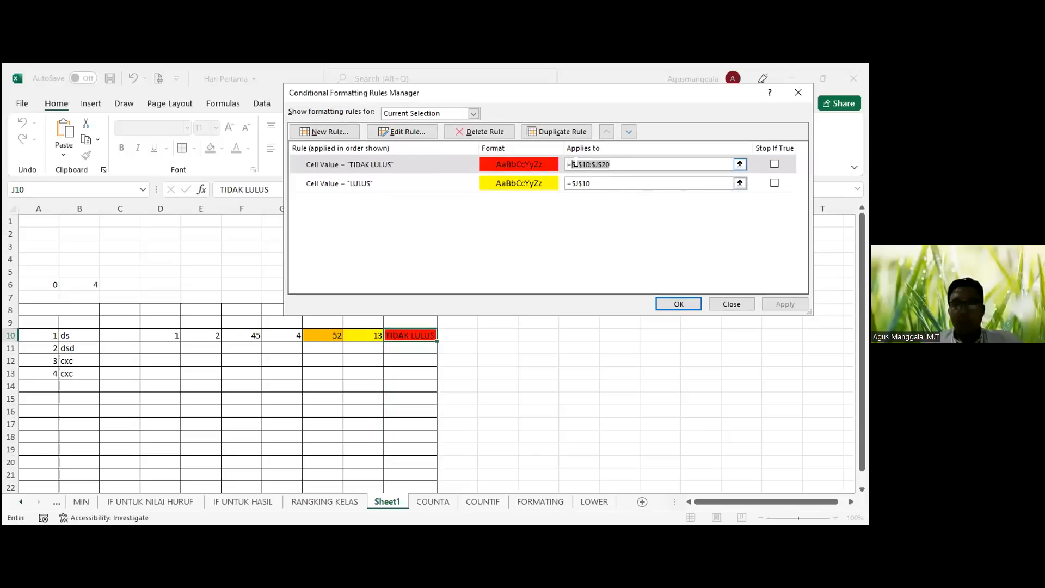
pyautogui.rightClick(578, 166)
pyautogui.click(581, 166)
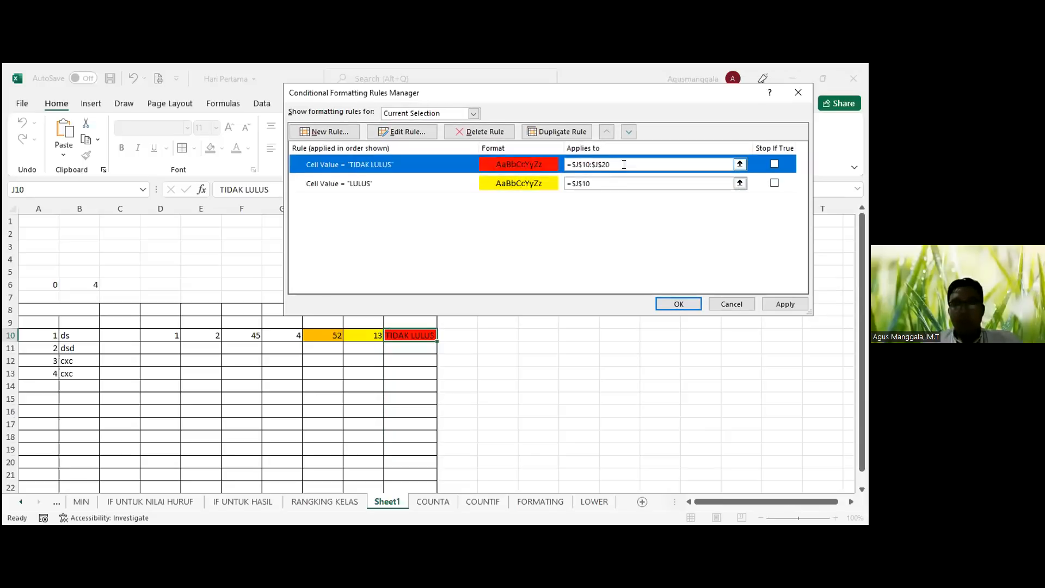
pyautogui.moveTo(611, 165); pyautogui.dragTo(571, 184)
pyautogui.rightClick(571, 165)
pyautogui.click(547, 187)
pyautogui.hotkey('ctrl', 'v')
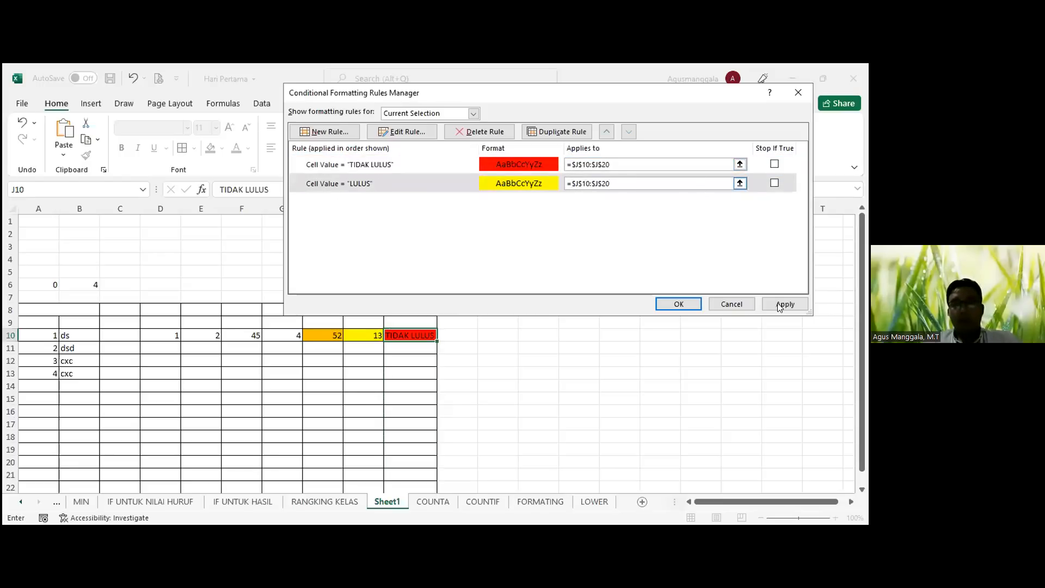
pyautogui.click(691, 306)
# Step: Fill J11:J14 with LULUS, TIDAK LULUS, LULUS and TIDAK LULUS, one entry per cell
pyautogui.click(416, 349)
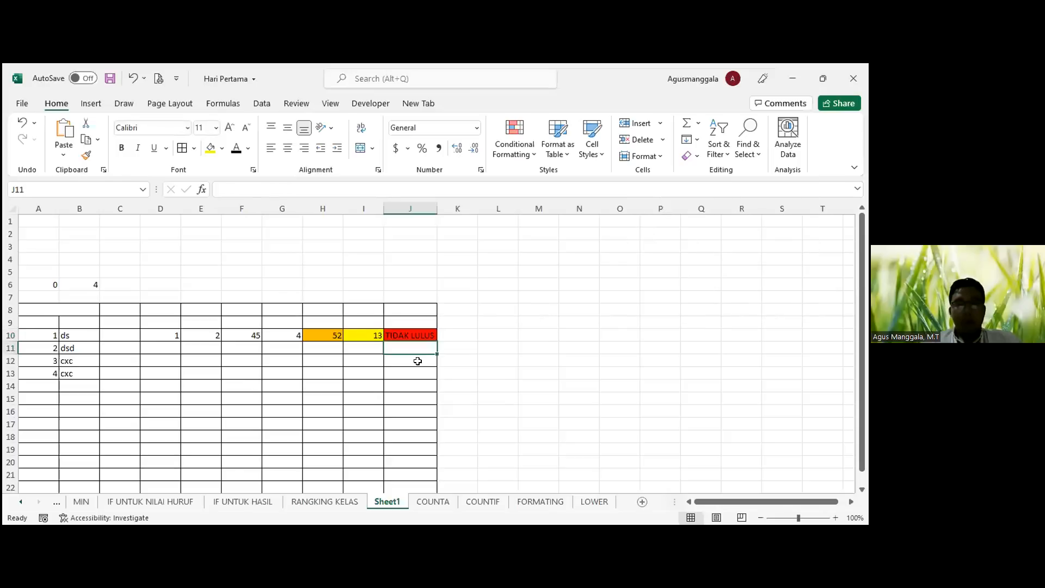
pyautogui.write('LULUS')
pyautogui.press('Return')
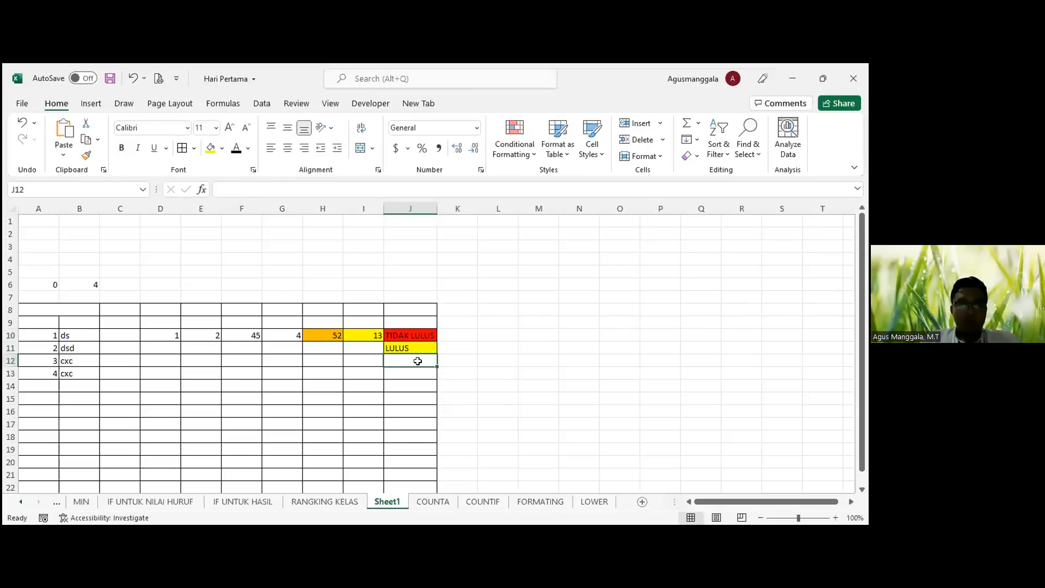
pyautogui.write('TIDAK LULUS')
pyautogui.press('Return')
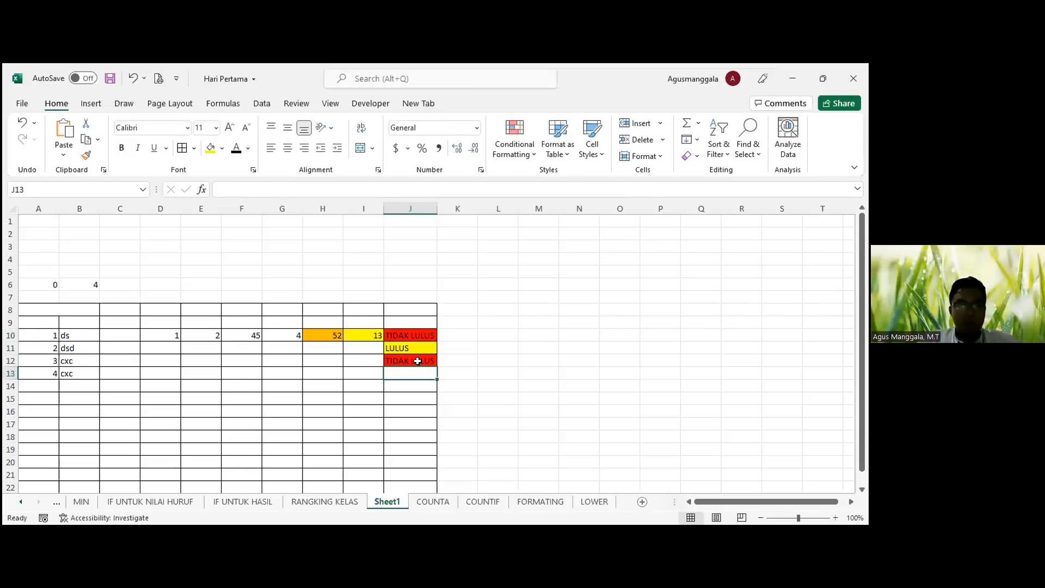
pyautogui.write('L')
pyautogui.press('Return')
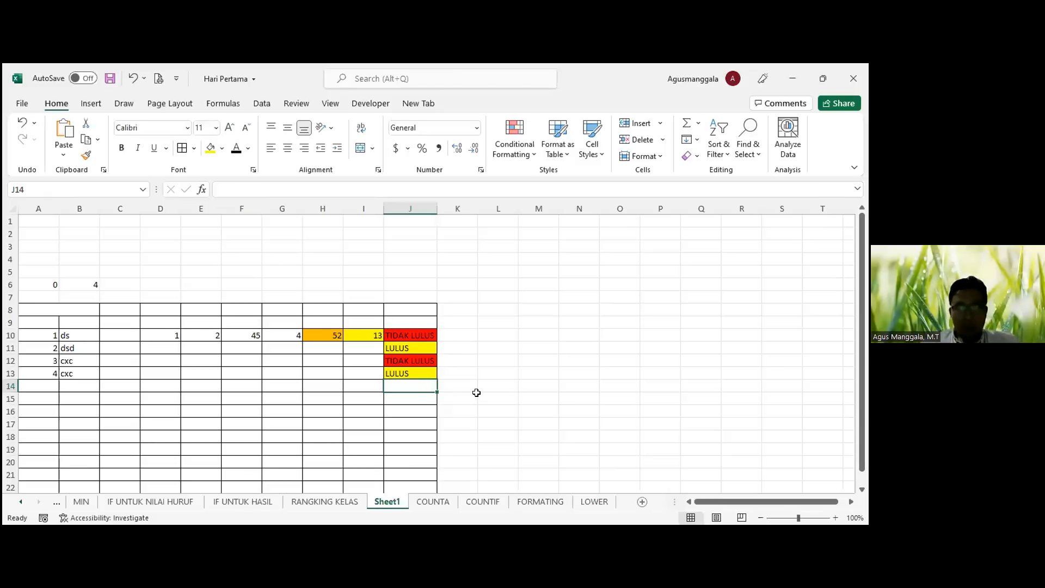
pyautogui.hotkey('alt', 'Tab')
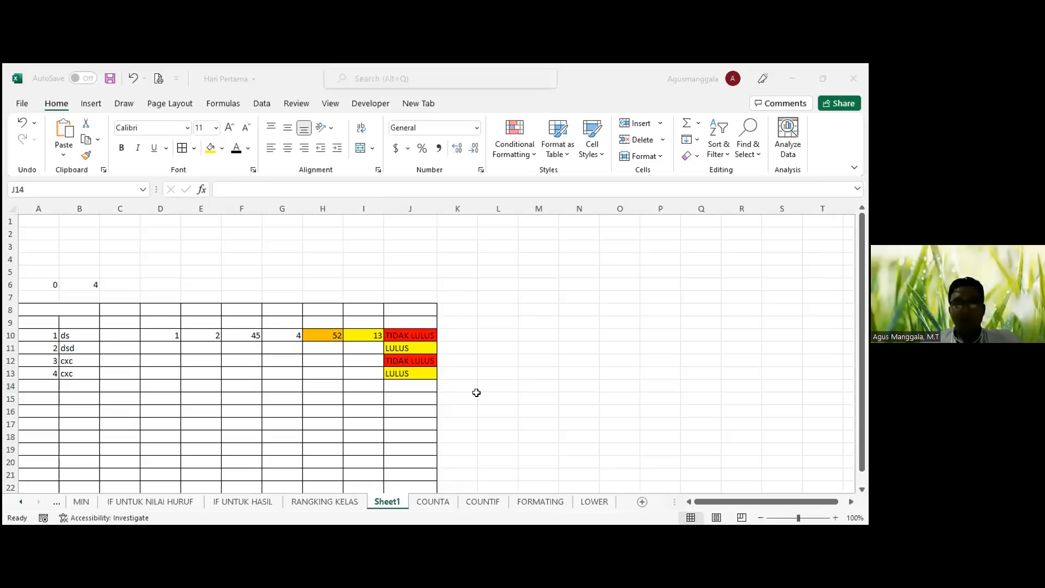
pyautogui.click(407, 386)
pyautogui.write('TIDAK LULUS')
pyautogui.press('Return')
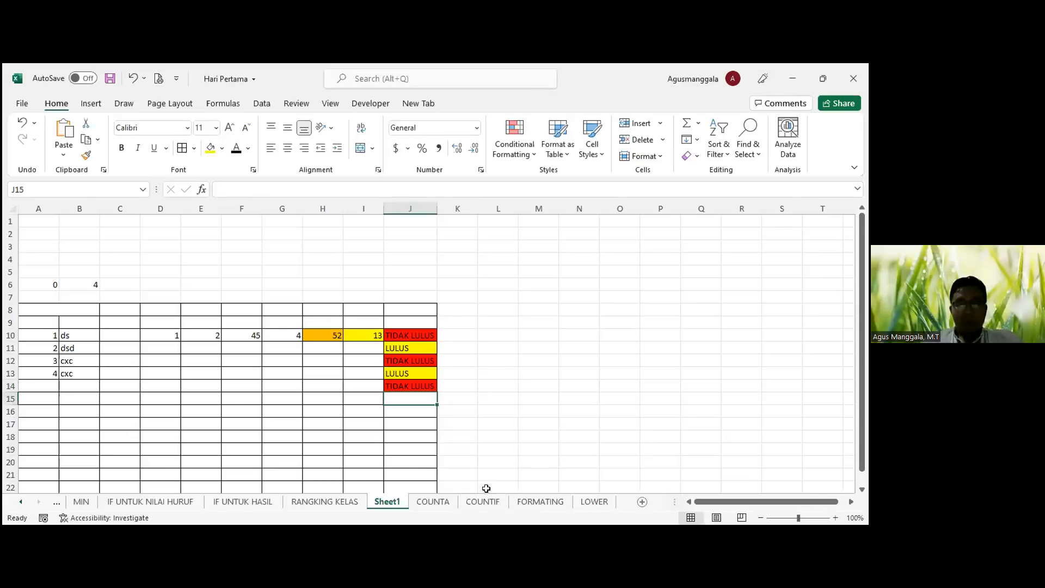
# Step: Examine the IF formula in K9 of the RANGKING KELAS sheet and leave it without changes
pyautogui.click(322, 501)
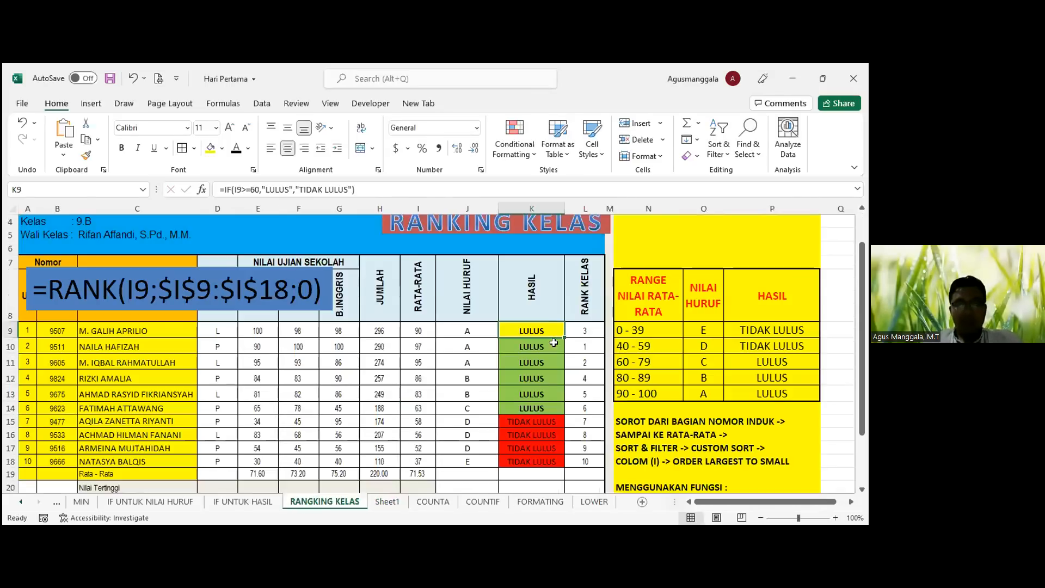
pyautogui.click(532, 345)
pyautogui.click(534, 333)
pyautogui.click(378, 181)
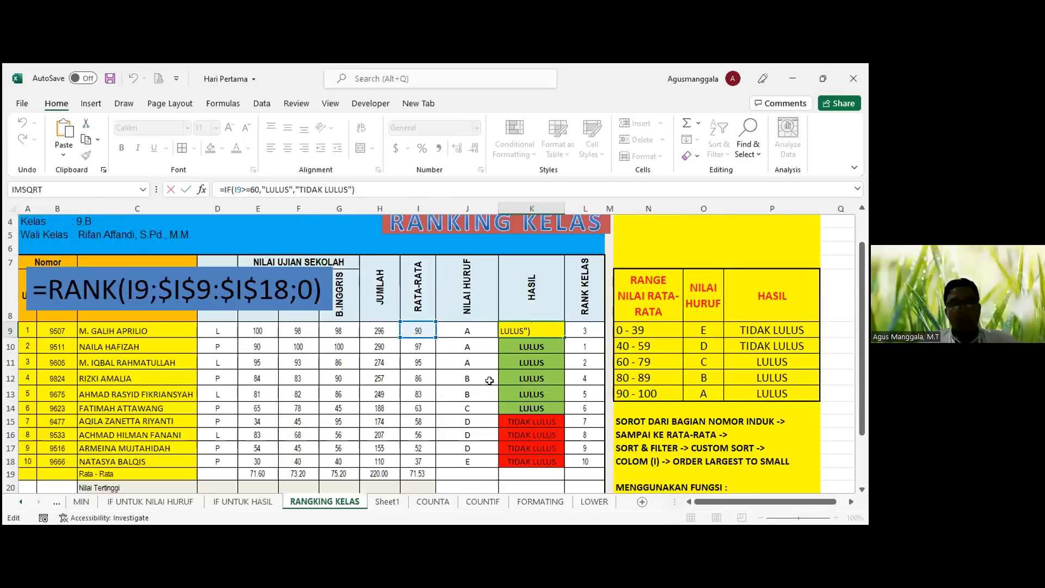
pyautogui.press('Return')
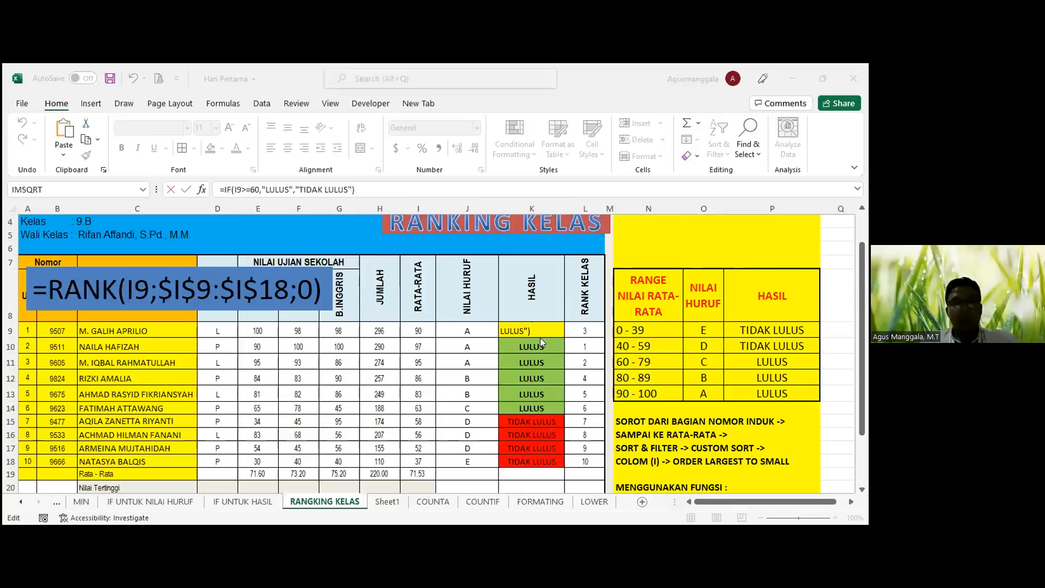
pyautogui.press('Escape')
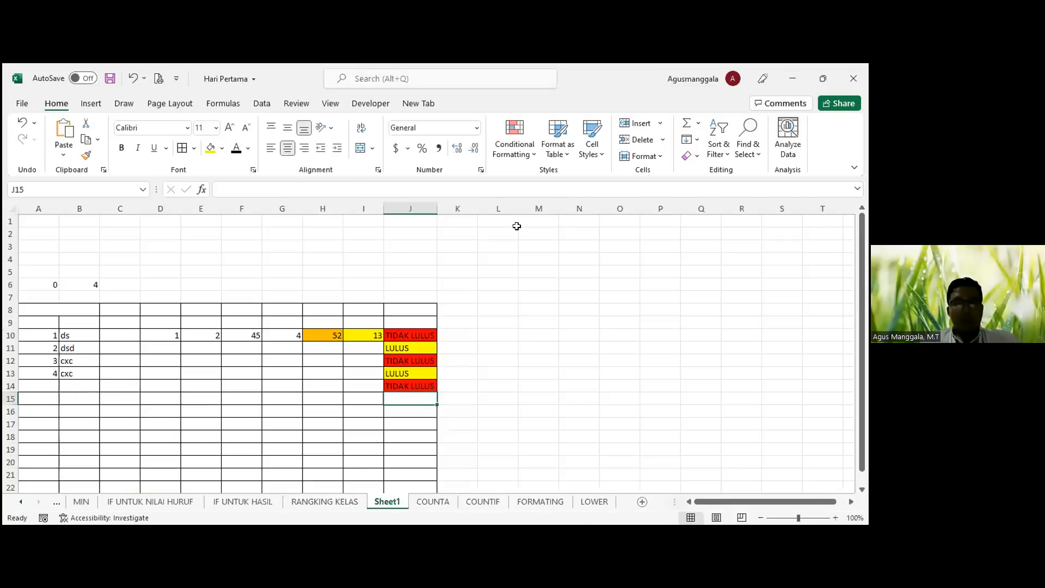
# Step: Return to Sheet1 and review the conditional formatting rules at J15, including the TIDAK LULUS rule's definition, without changing them
pyautogui.click(387, 501)
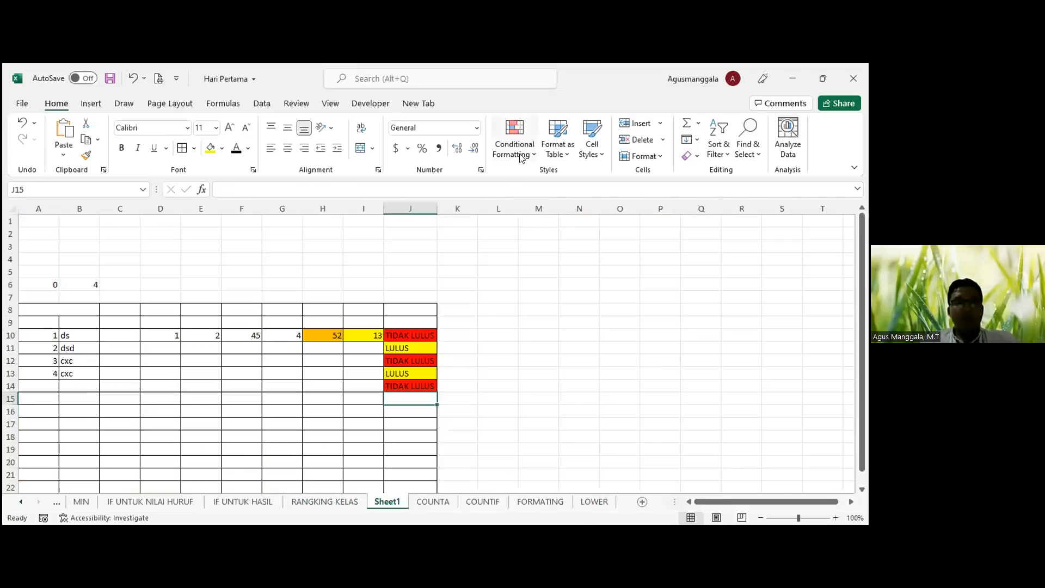
pyautogui.click(521, 155)
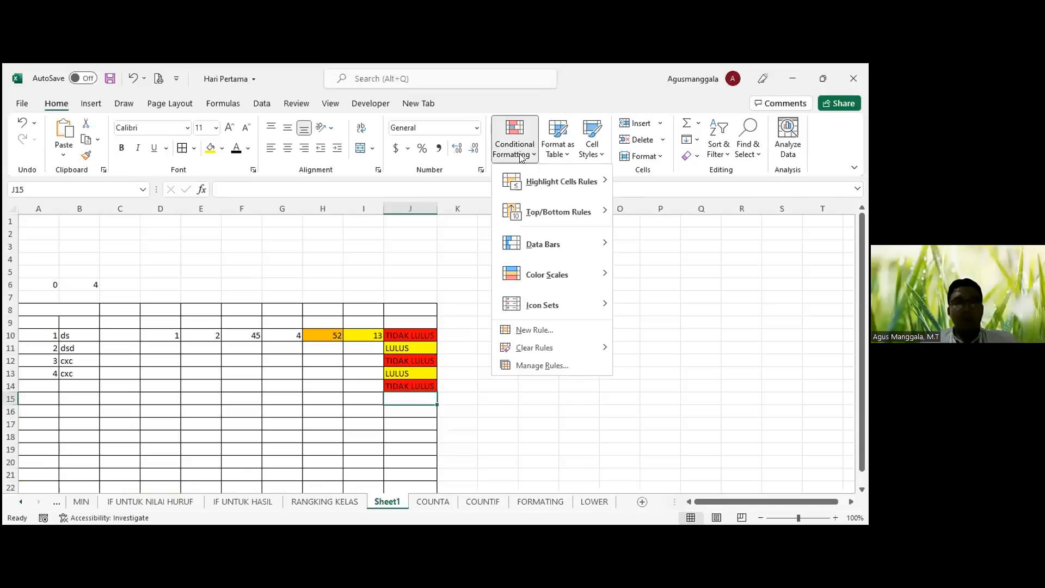
pyautogui.click(55, 105)
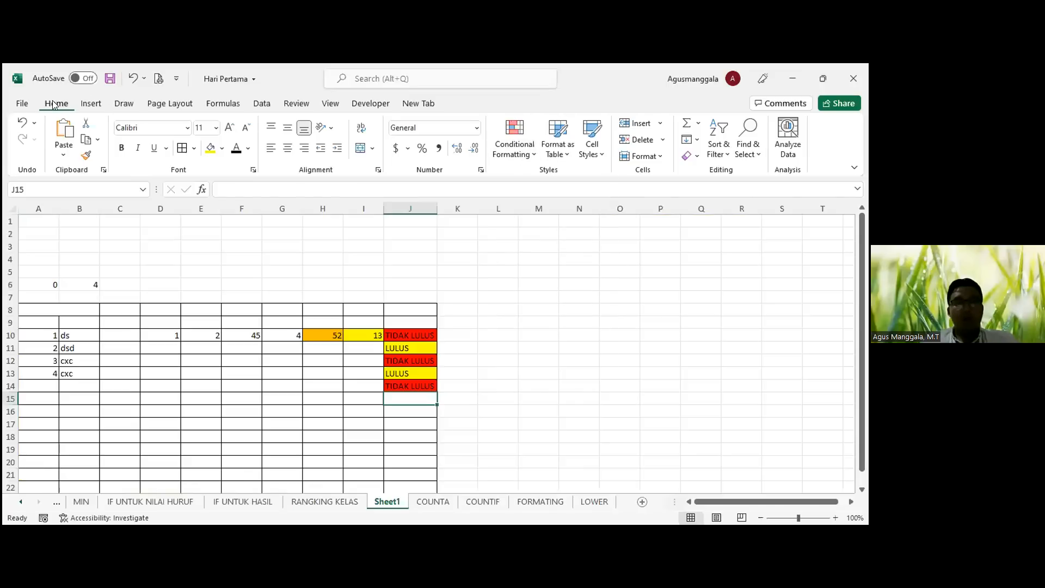
pyautogui.click(526, 155)
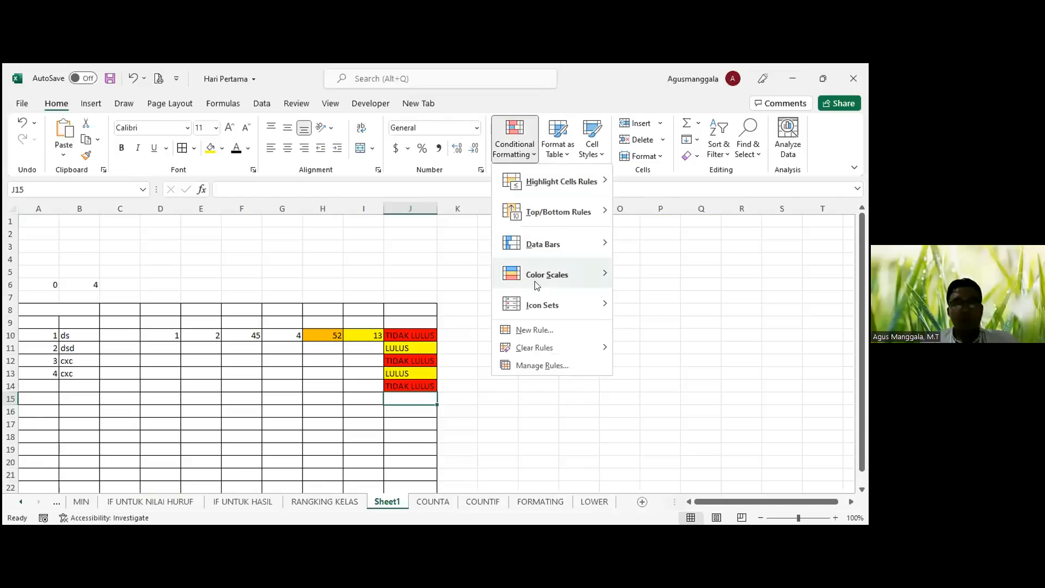
pyautogui.click(535, 365)
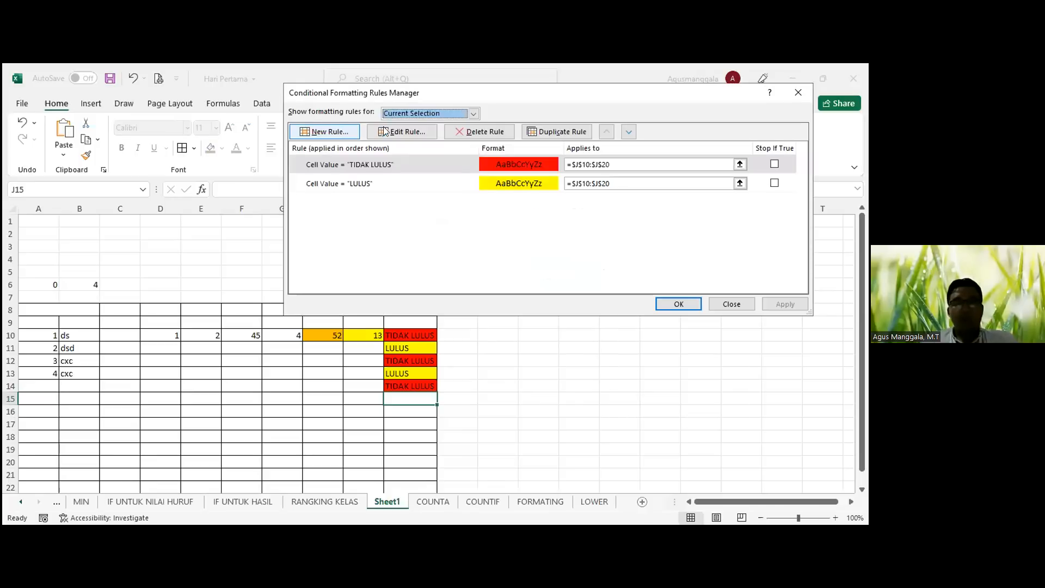
pyautogui.click(409, 130)
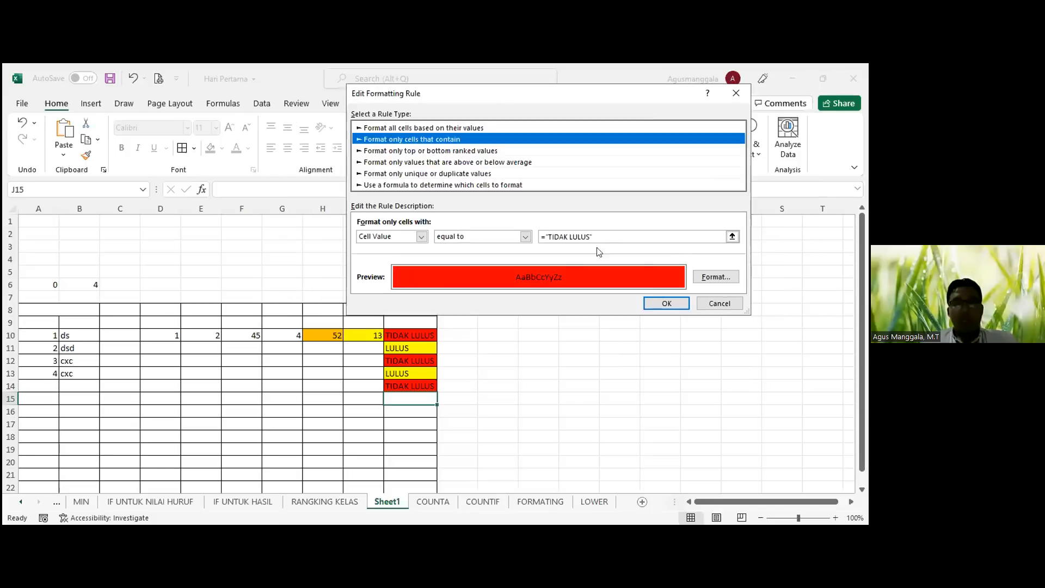
pyautogui.click(675, 305)
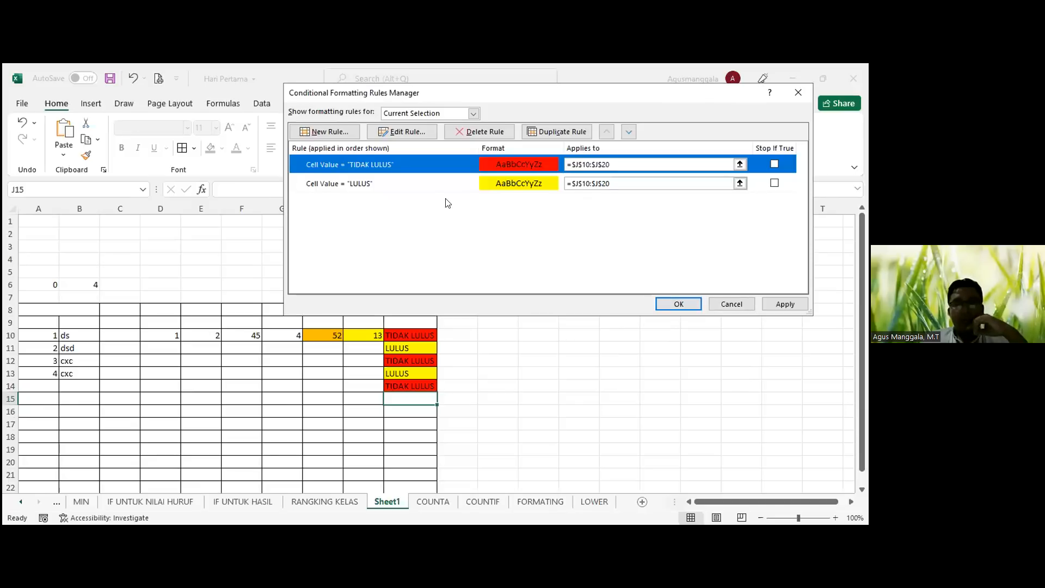
pyautogui.click(536, 182)
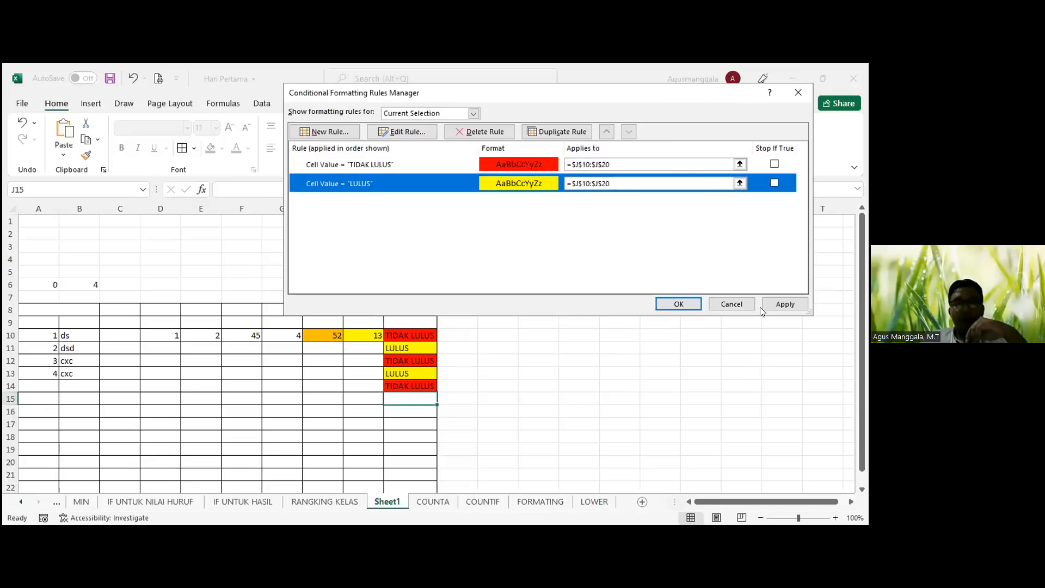
pyautogui.click(677, 304)
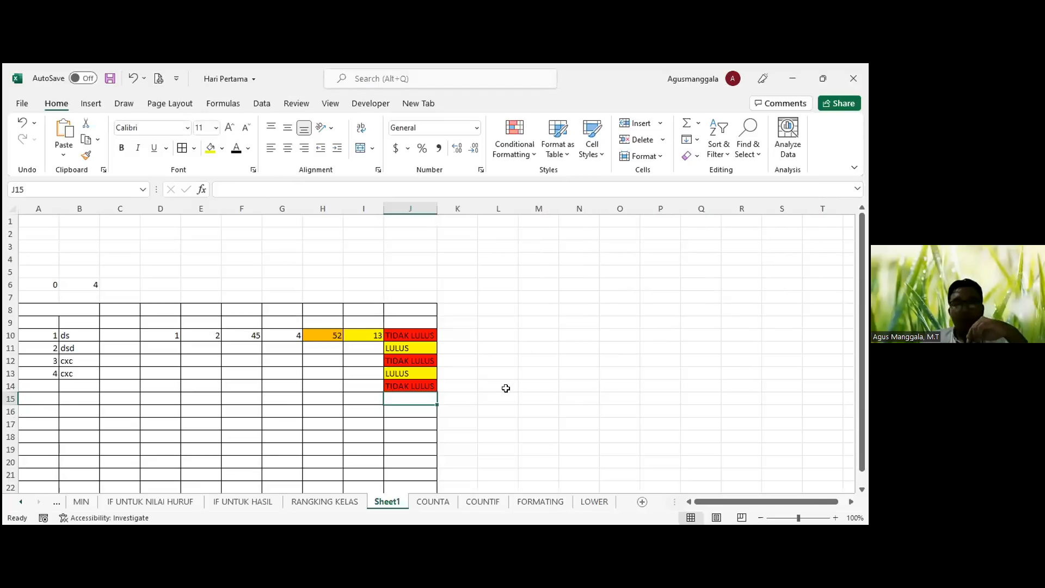
pyautogui.hotkey('alt', 'Tab')
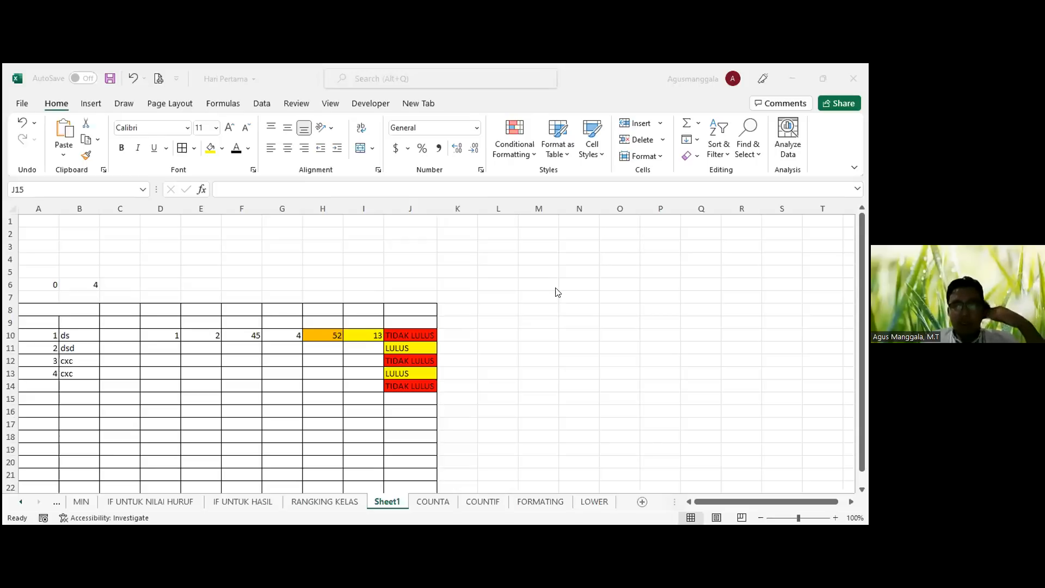
pyautogui.click(544, 377)
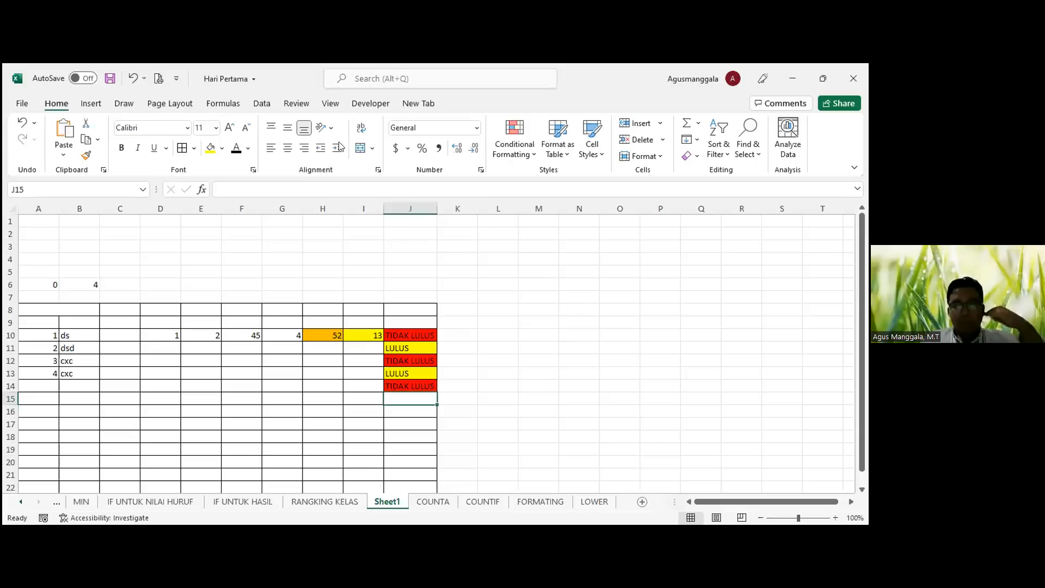
# Step: Save the workbook and view the JUMLAH DATA YANG TERISI row on the COUNTA sheet
pyautogui.click(107, 78)
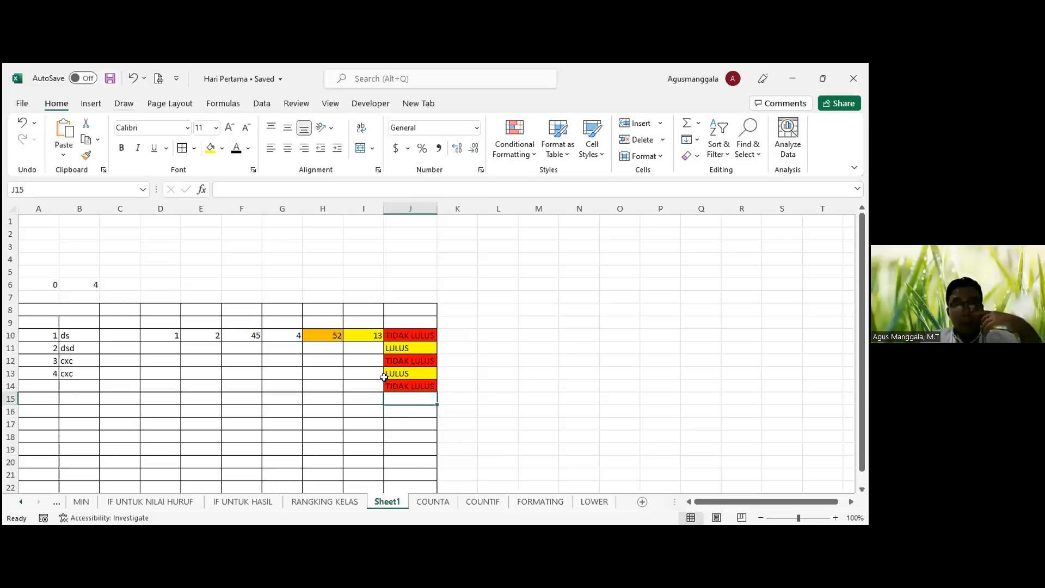
pyautogui.click(432, 501)
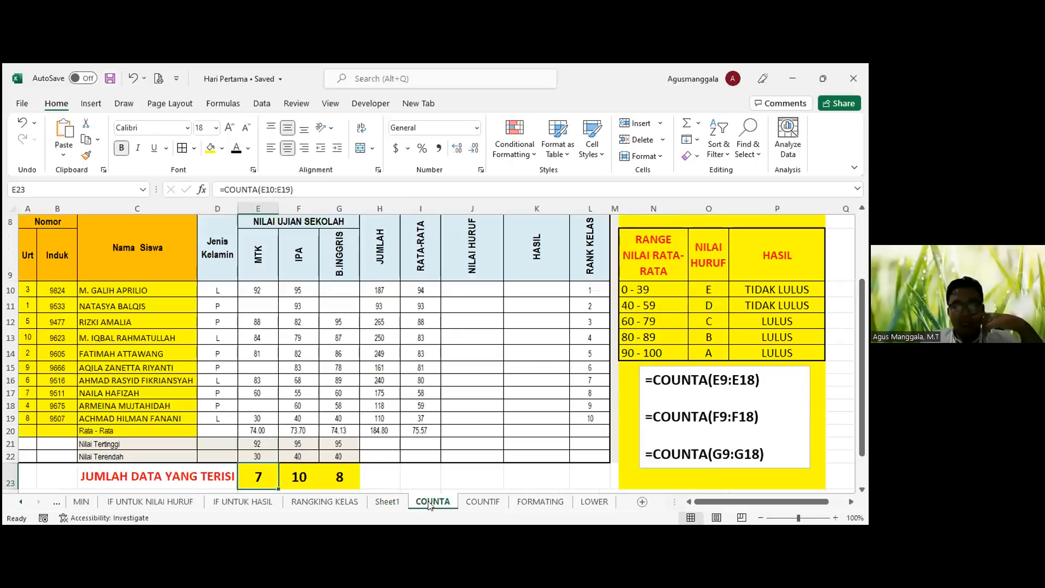
pyautogui.scroll(-1, 256, 462)
pyautogui.click(202, 404)
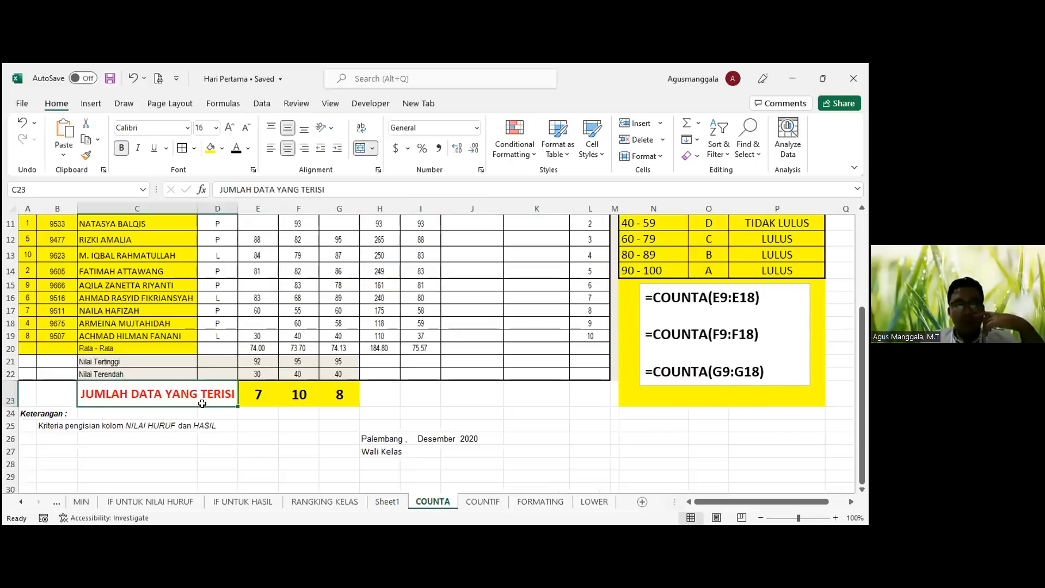
# Step: Examine the COUNTIF sheet's score table and the JUMLAH LAKI KALI formula in D22
pyautogui.click(477, 500)
pyautogui.scroll(-3, 384, 375)
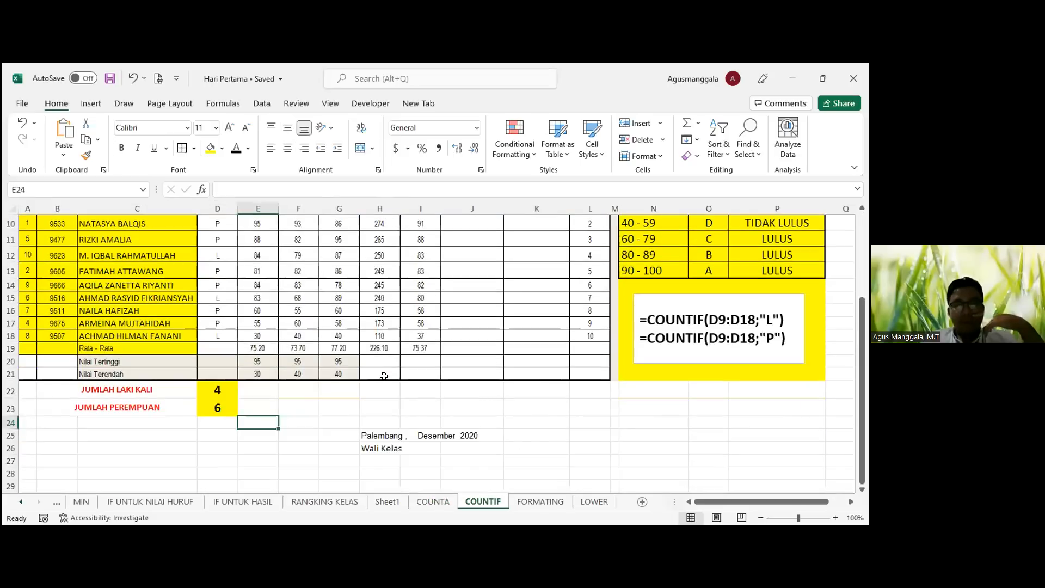
pyautogui.scroll(3, 384, 375)
pyautogui.scroll(-2, 489, 283)
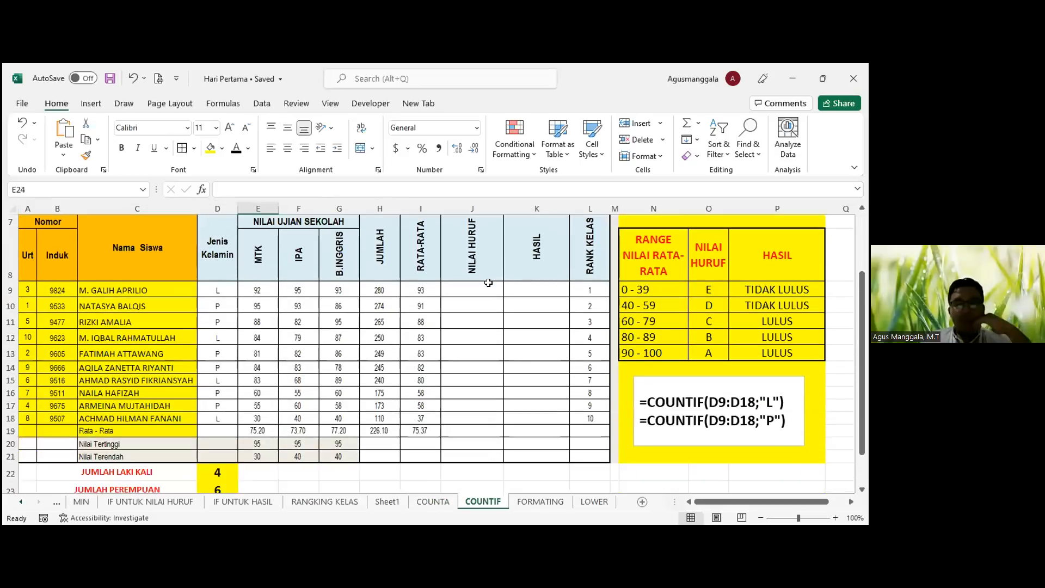
pyautogui.scroll(-1, 488, 282)
pyautogui.scroll(1, 488, 283)
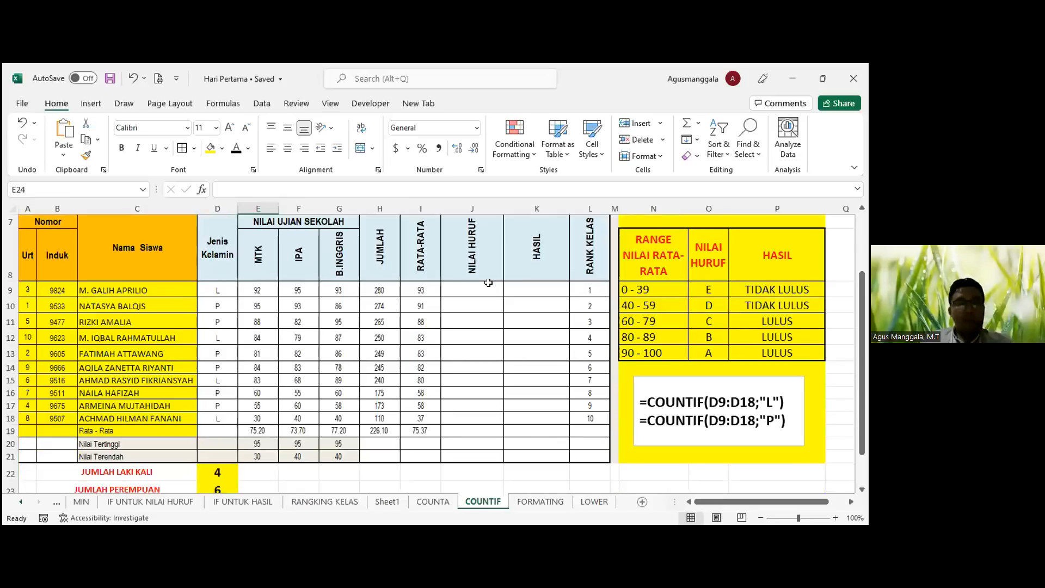
pyautogui.scroll(-1, 488, 282)
pyautogui.scroll(1, 488, 283)
pyautogui.click(212, 468)
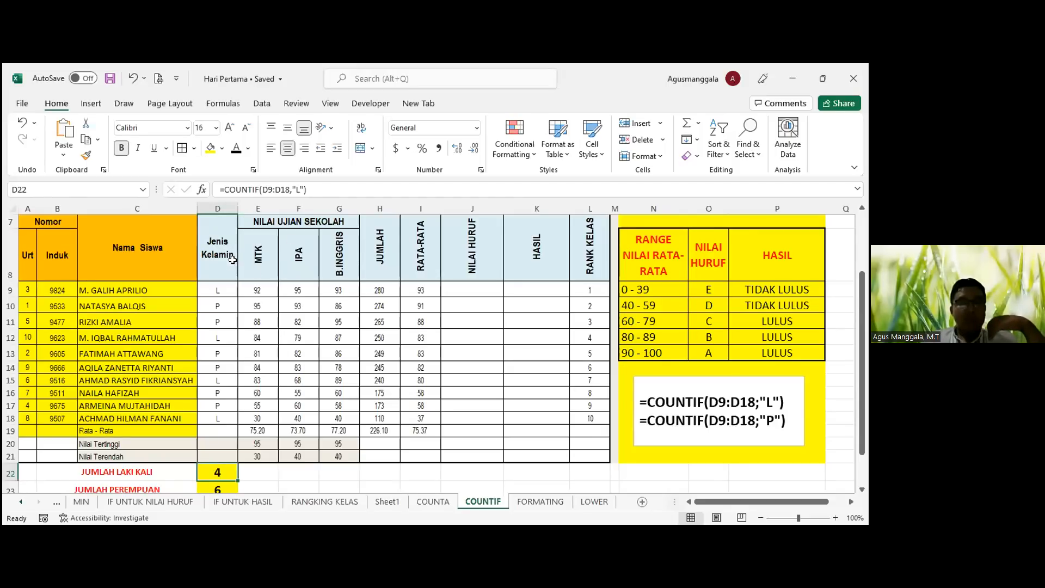
# Step: Set the Jenis Kelamin entry in D9 to P and check the count formulas in D22 and D23
pyautogui.click(226, 287)
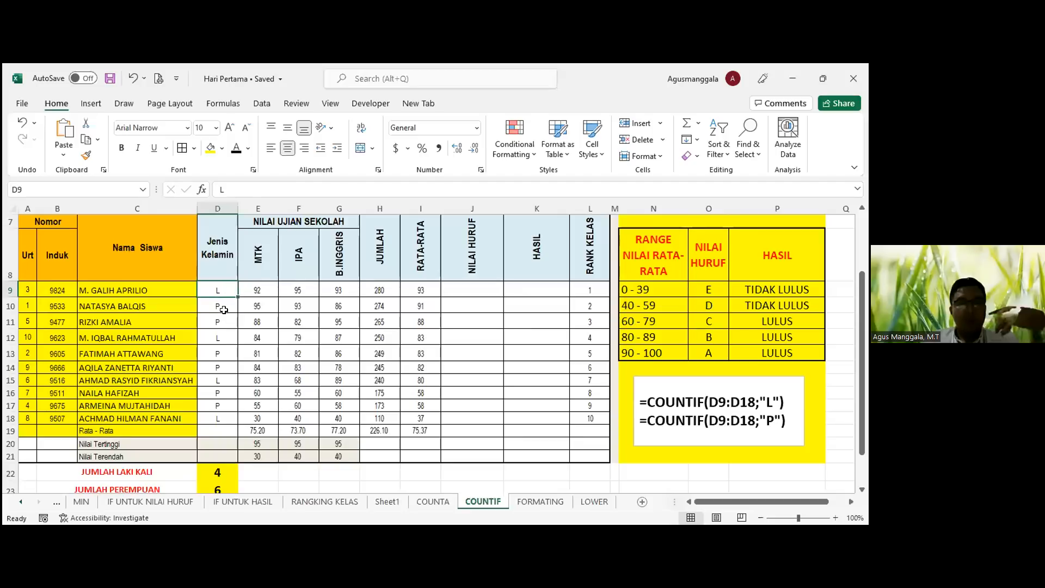
pyautogui.write('P')
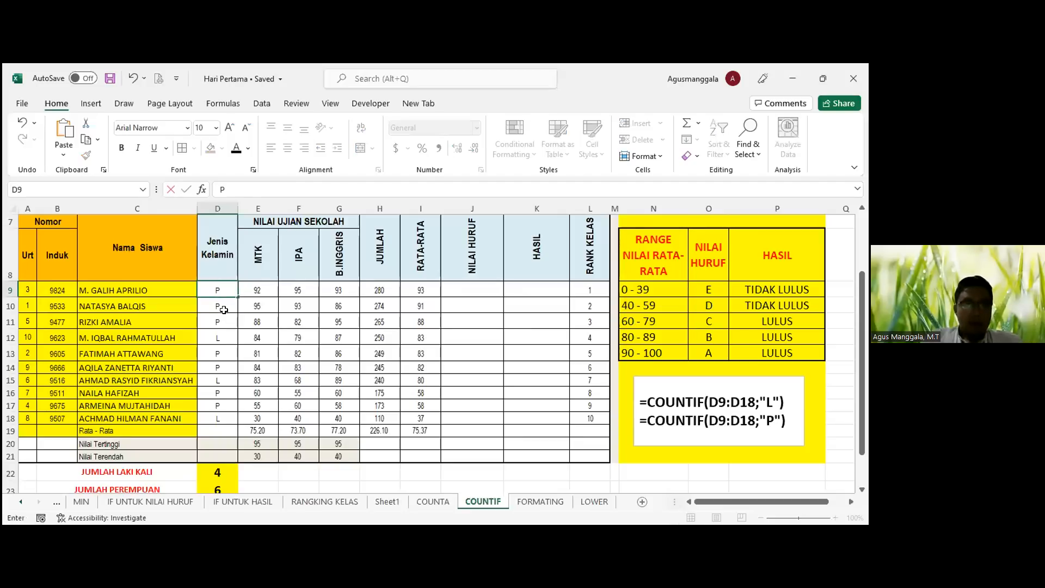
pyautogui.press('Return')
pyautogui.scroll(-2, 340, 333)
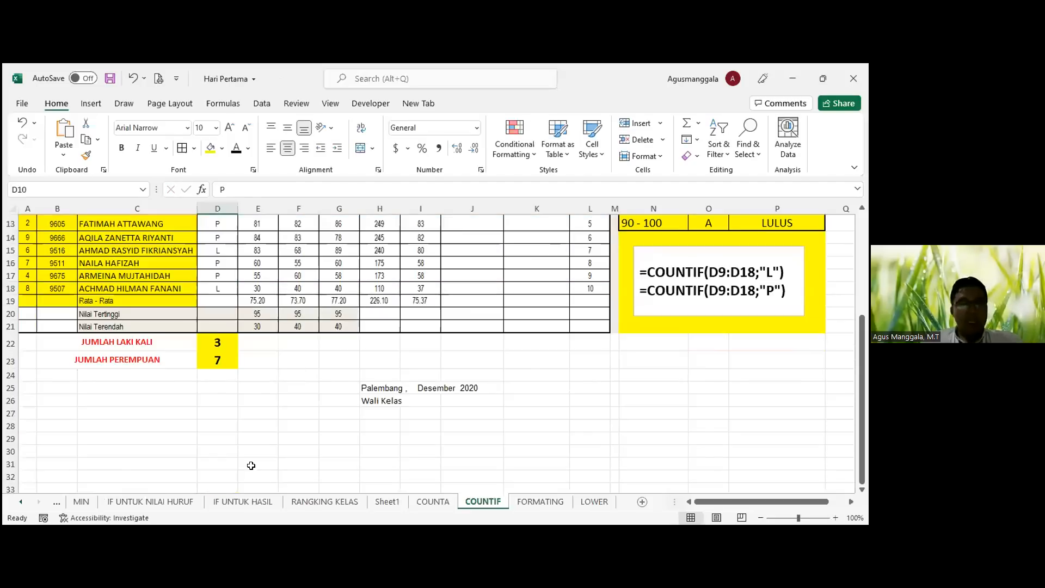
pyautogui.click(215, 343)
pyautogui.click(216, 355)
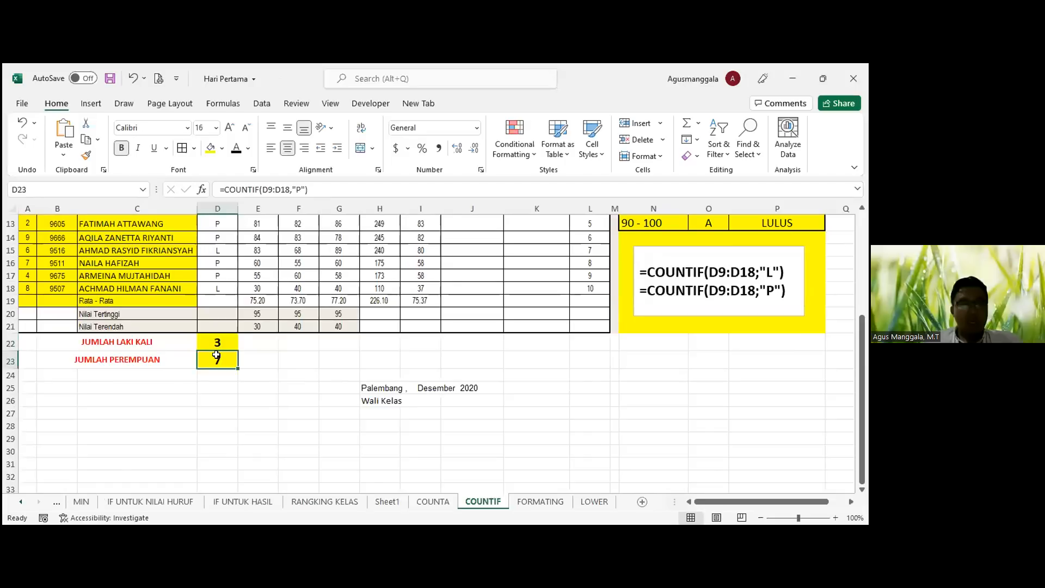
pyautogui.scroll(4, 240, 381)
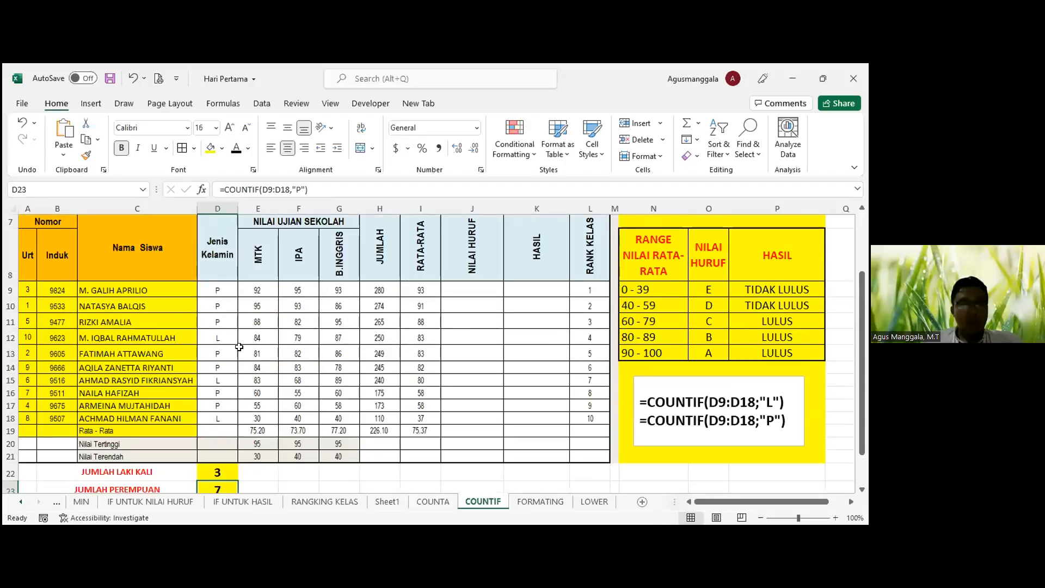
# Step: Set the Jenis Kelamin entries in D13 and D14 to L
pyautogui.scroll(-3, 225, 281)
pyautogui.click(223, 253)
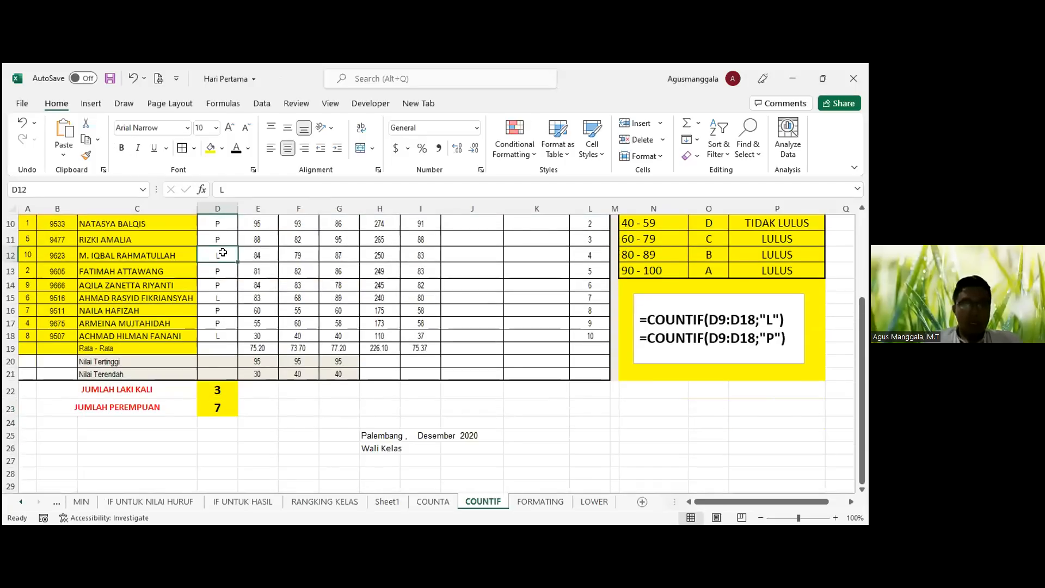
pyautogui.press('Down')
pyautogui.write('L')
pyautogui.press('Return')
pyautogui.write('L')
pyautogui.press('Return')
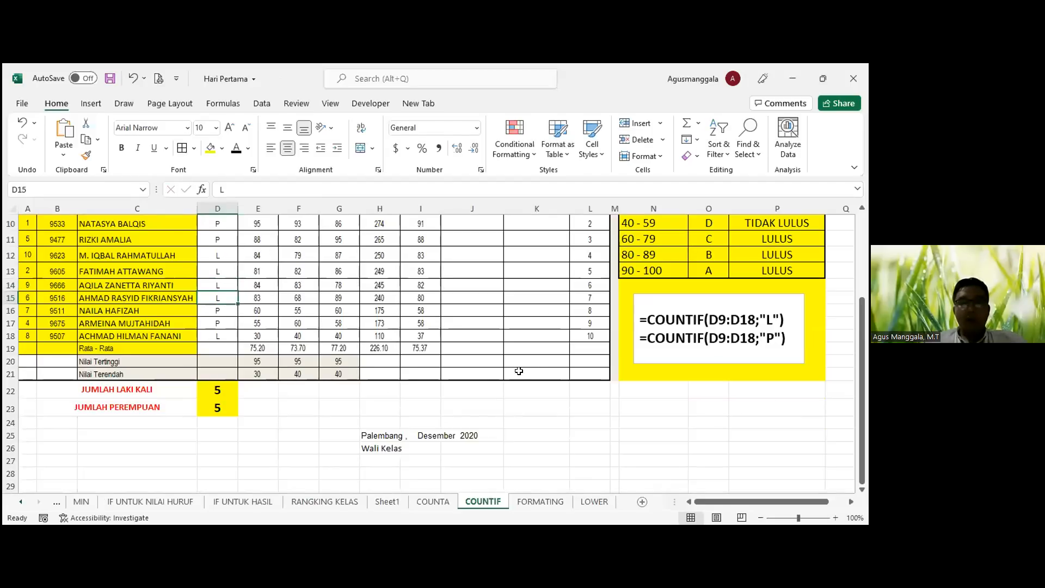
# Step: Change the COUNTIF criterion in D22 to "LAKI-LAKI", keeping the range D9:D18
pyautogui.click(218, 390)
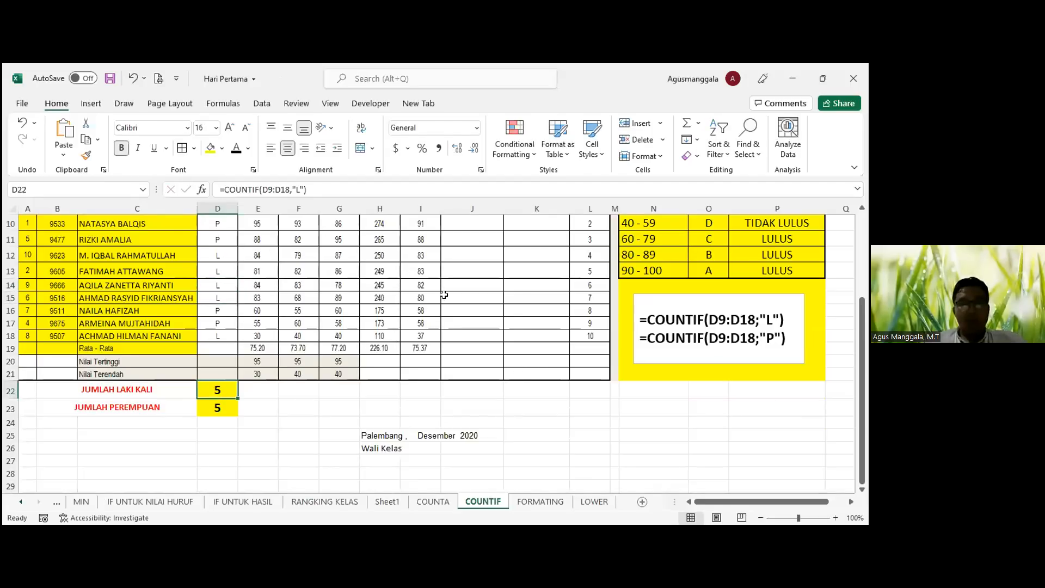
pyautogui.scroll(1, 700, 349)
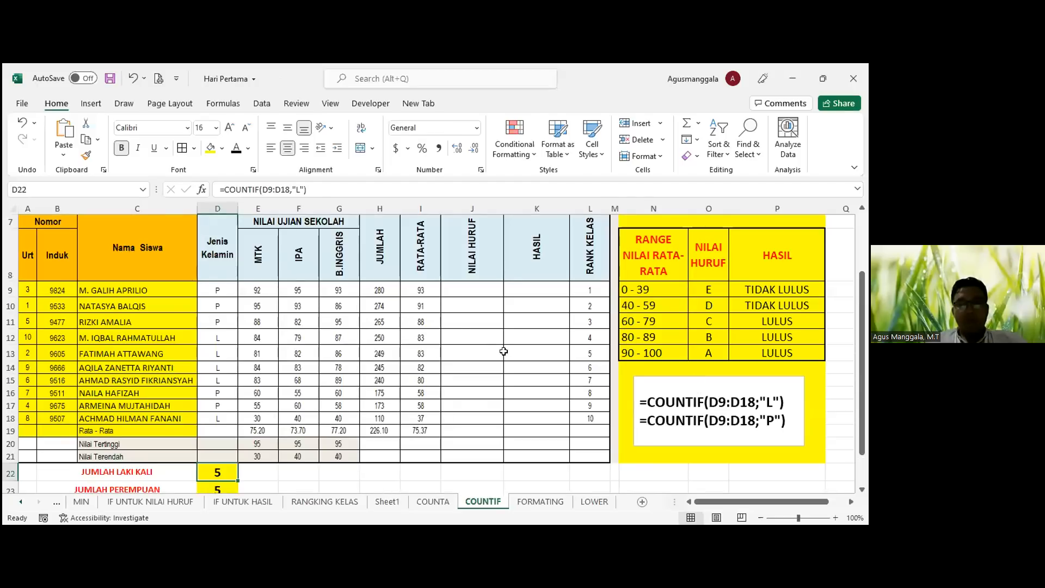
pyautogui.click(263, 189)
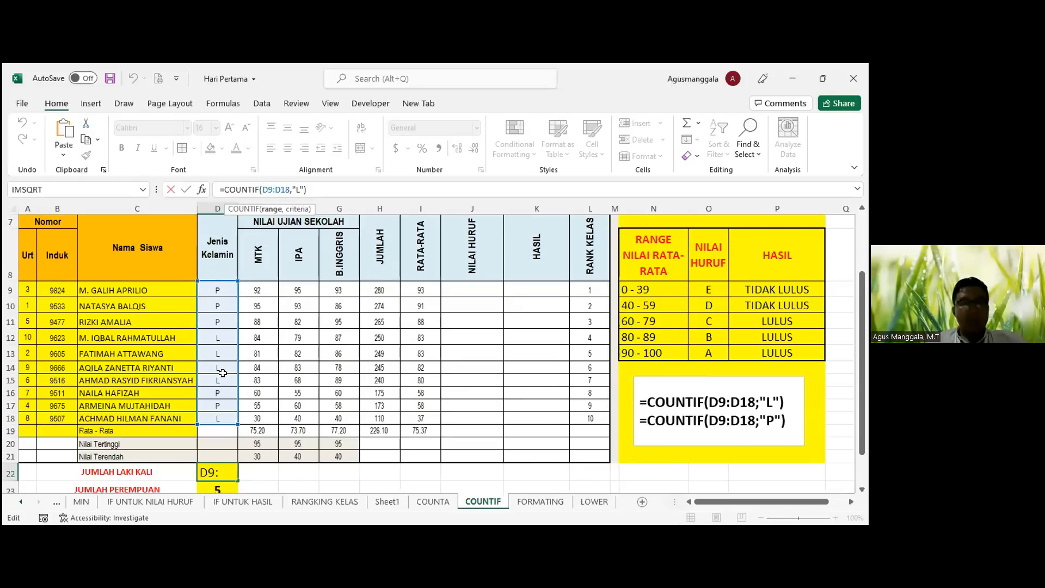
pyautogui.click(296, 190)
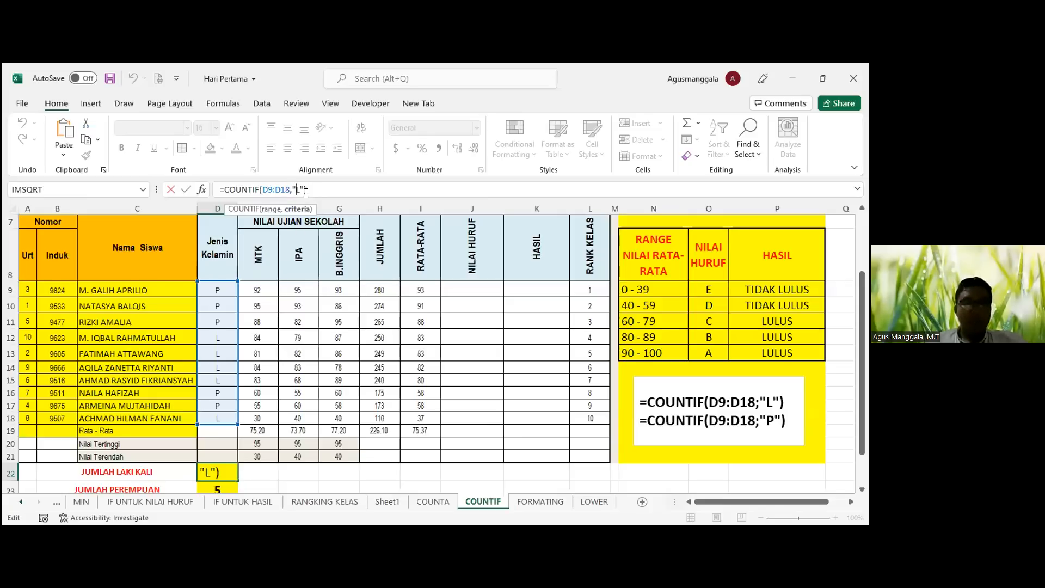
pyautogui.write('AKI-LAKI')
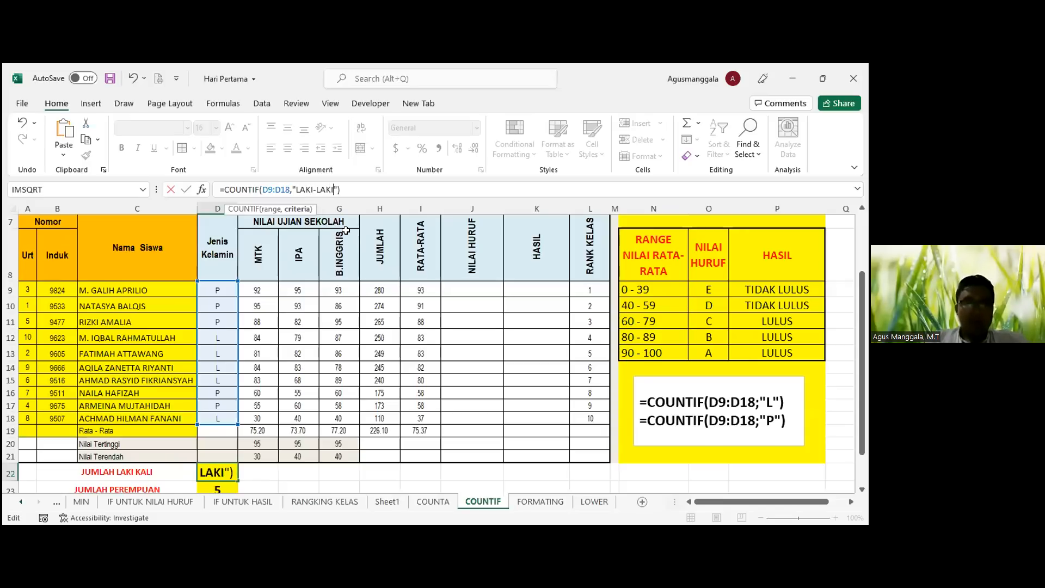
pyautogui.press('Return')
pyautogui.press('Up')
# Step: Enter LAKI-LAKI in D12 and fill it down through D15
pyautogui.click(224, 324)
pyautogui.write('LAKI')
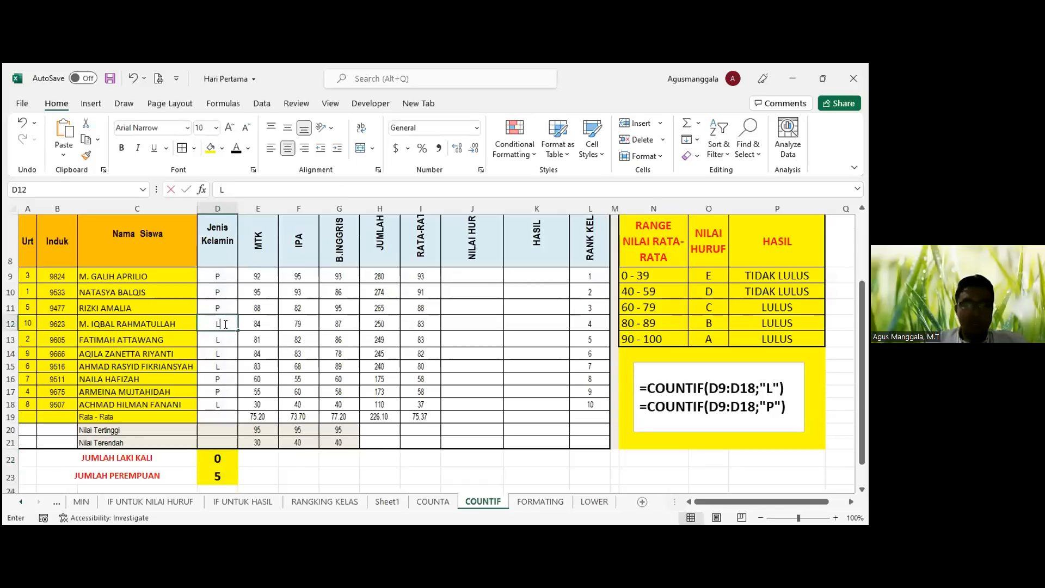
pyautogui.write('-LAKI')
pyautogui.press('Return')
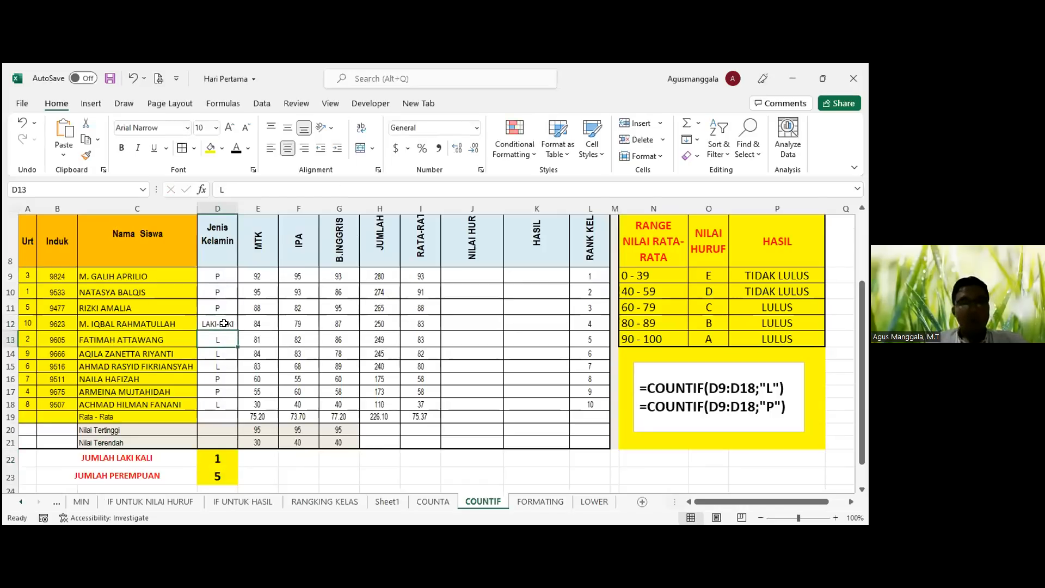
pyautogui.click(224, 324)
pyautogui.moveTo(235, 336); pyautogui.dragTo(235, 369)
# Step: Copy the LAKI-LAKI entry from D15 into D18
pyautogui.click(229, 366)
pyautogui.hotkey('ctrl', 'c')
pyautogui.click(213, 403)
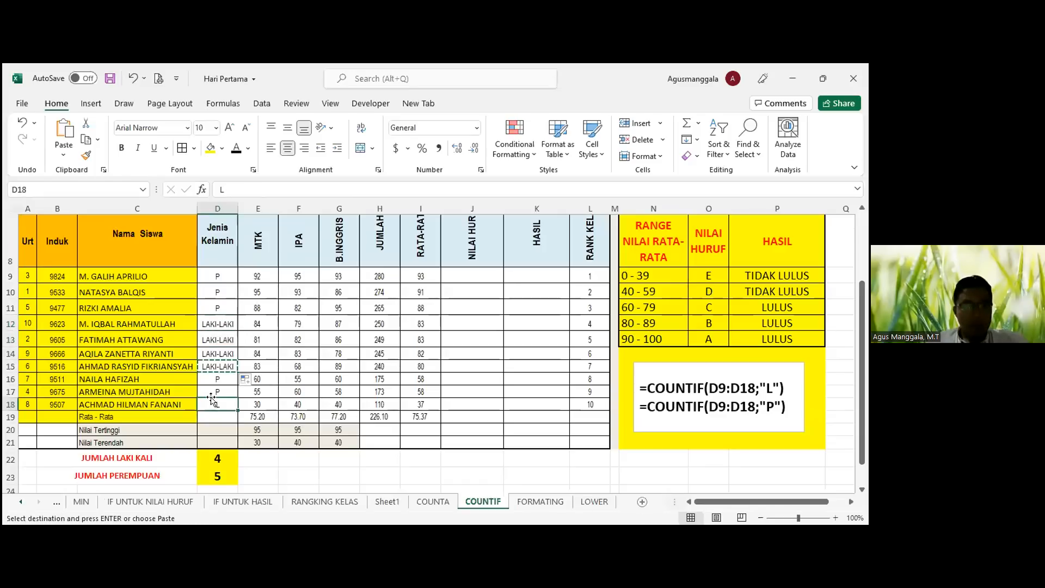
pyautogui.hotkey('ctrl', 'v')
pyautogui.scroll(-1, 230, 301)
pyautogui.press('Escape')
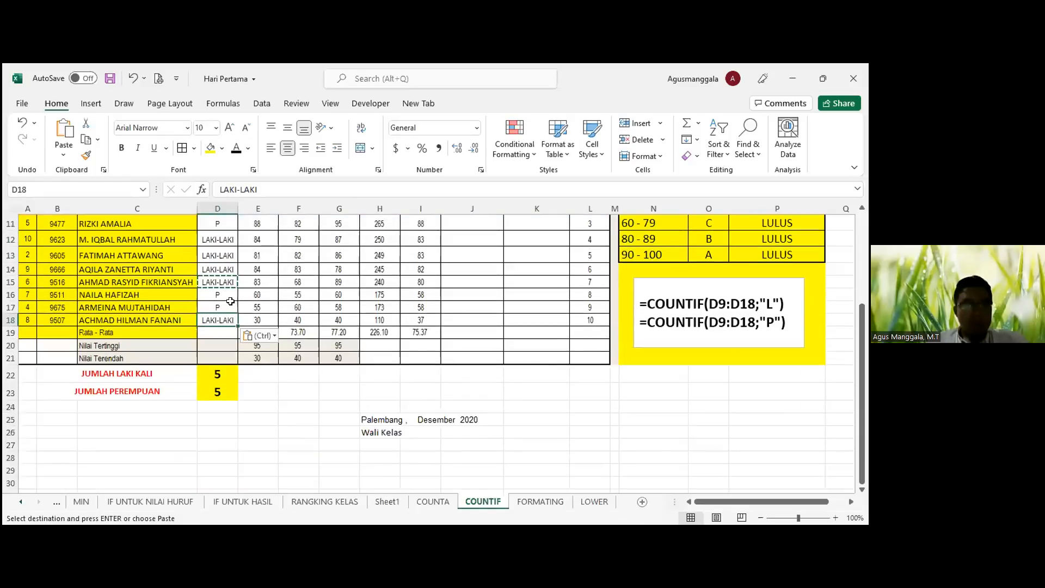
# Step: Check the COUNTIF formula in D22 without altering it and save the workbook
pyautogui.scroll(1, 233, 330)
pyautogui.click(218, 469)
pyautogui.click(218, 458)
pyautogui.click(346, 191)
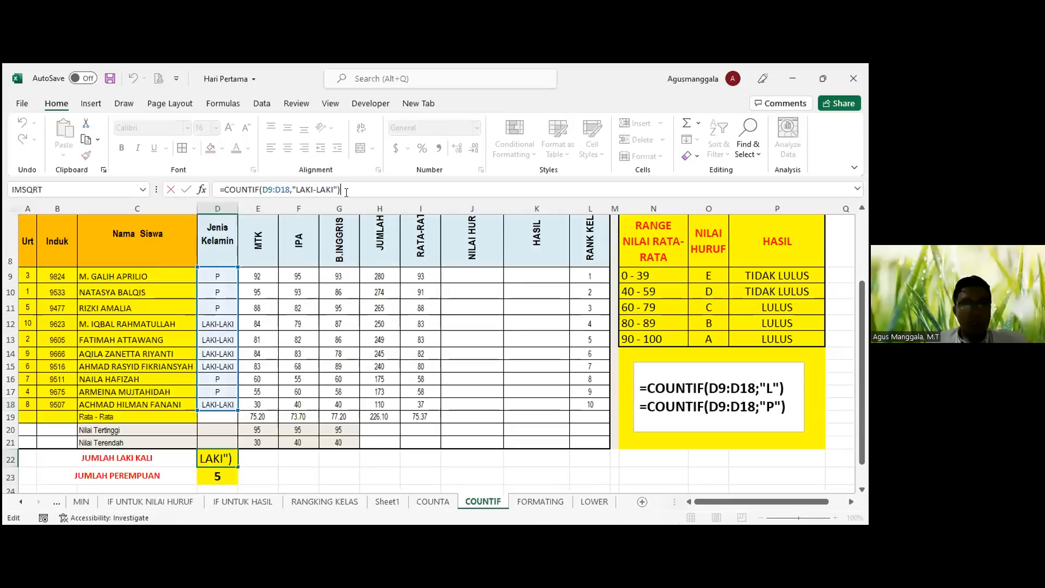
pyautogui.hotkey('ctrl', 's')
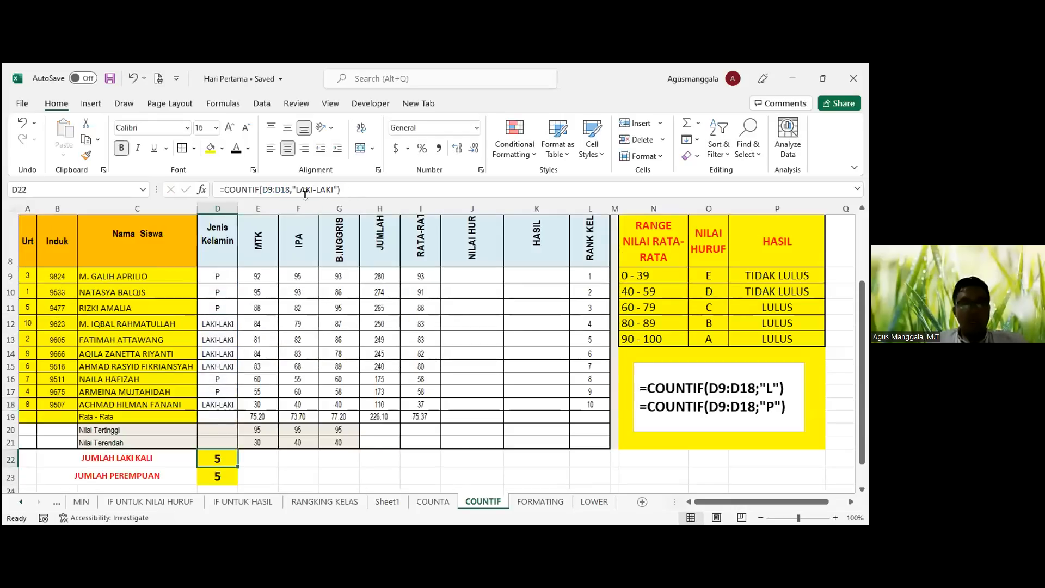
# Step: Review the range and criteria arguments of the D22 formula without changes and compare them with the entries in D9 and D12
pyautogui.click(222, 189)
pyautogui.click(268, 191)
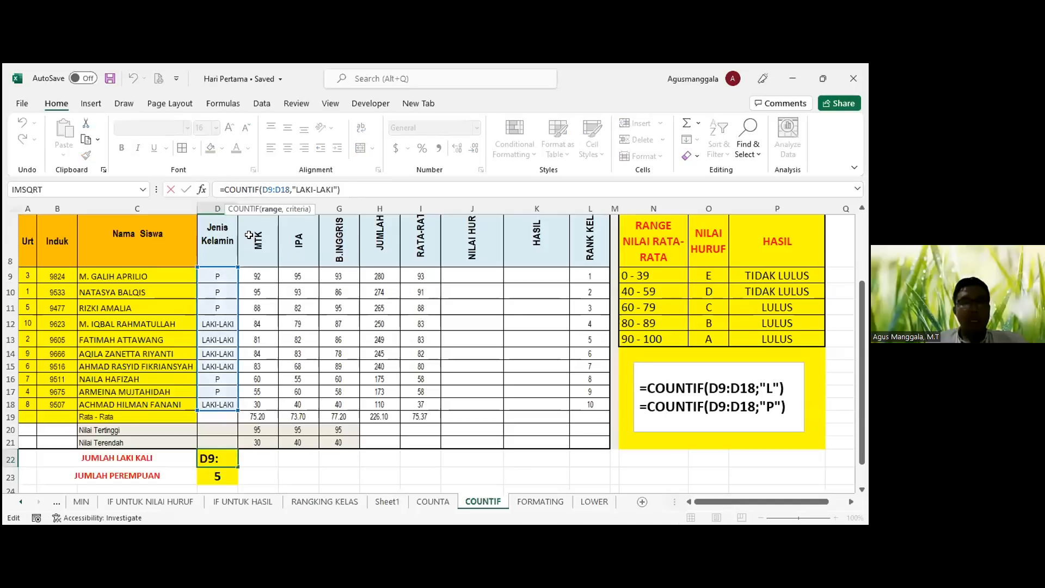
pyautogui.click(298, 189)
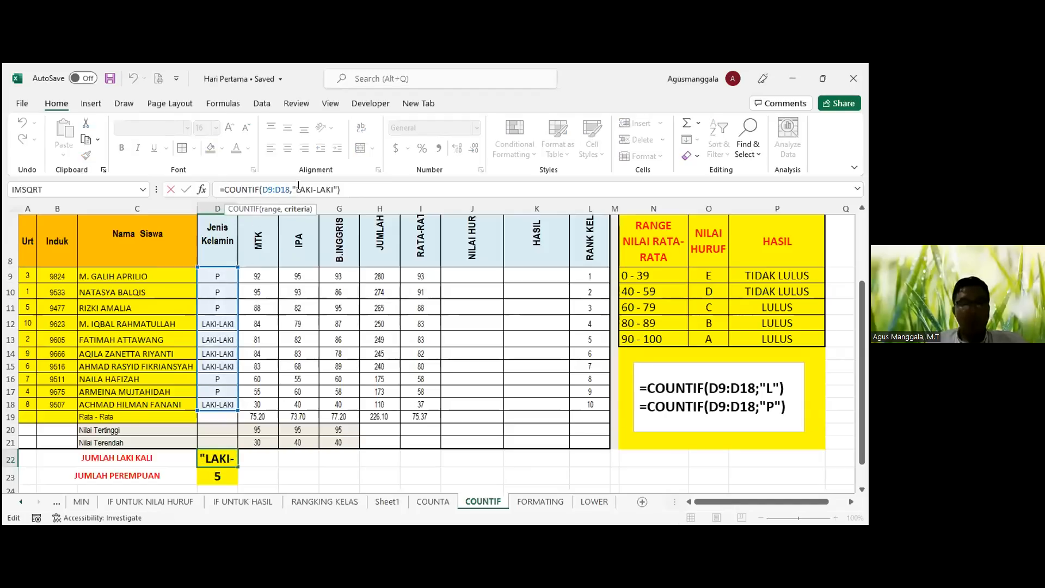
pyautogui.press('Escape')
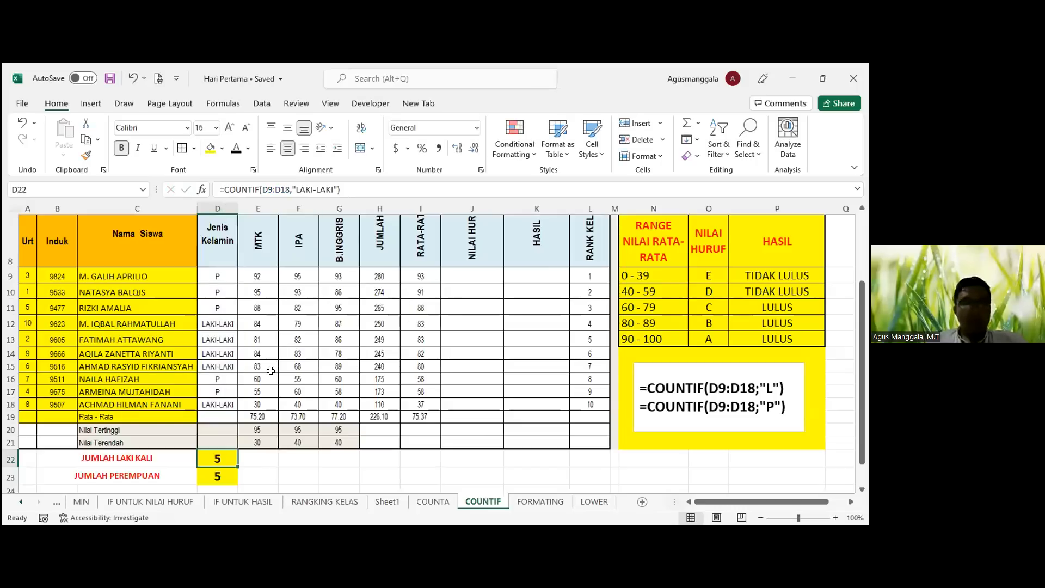
pyautogui.click(225, 277)
pyautogui.click(223, 326)
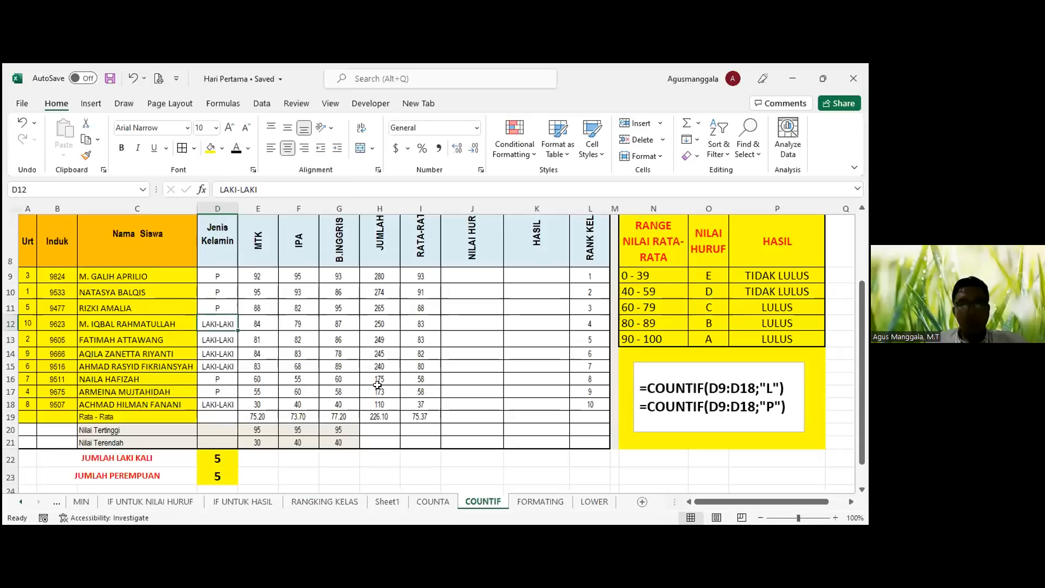
pyautogui.hotkey('alt', 'Tab')
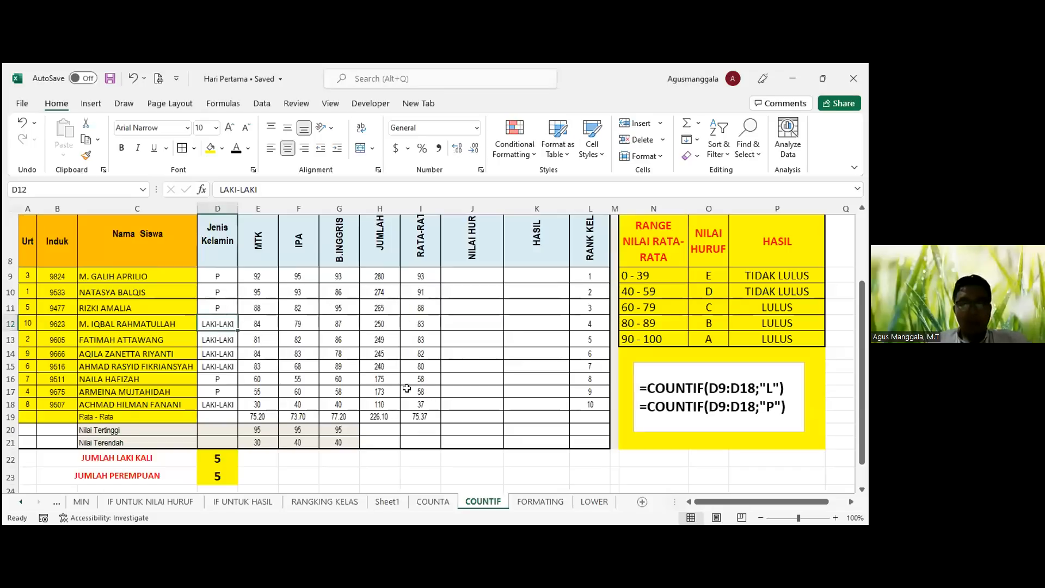
pyautogui.hotkey('ctrl', 'Down')
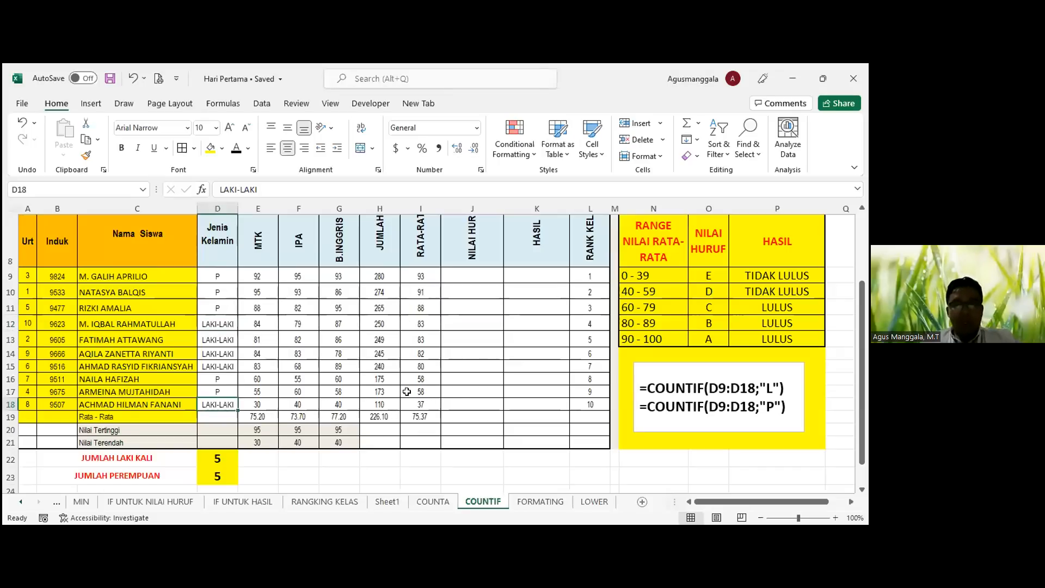
pyautogui.hotkey('alt', 'Tab')
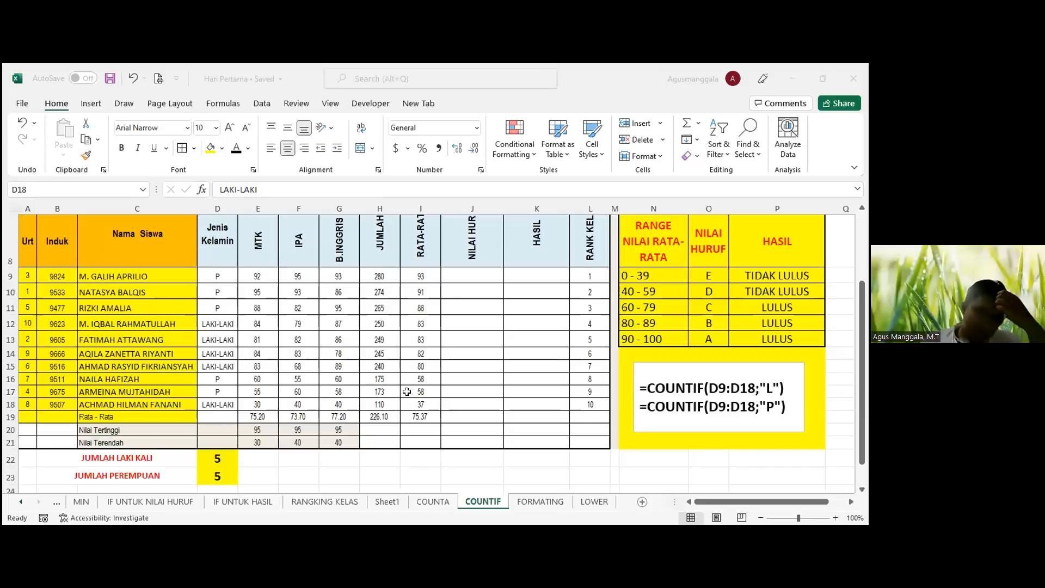
pyautogui.click(208, 453)
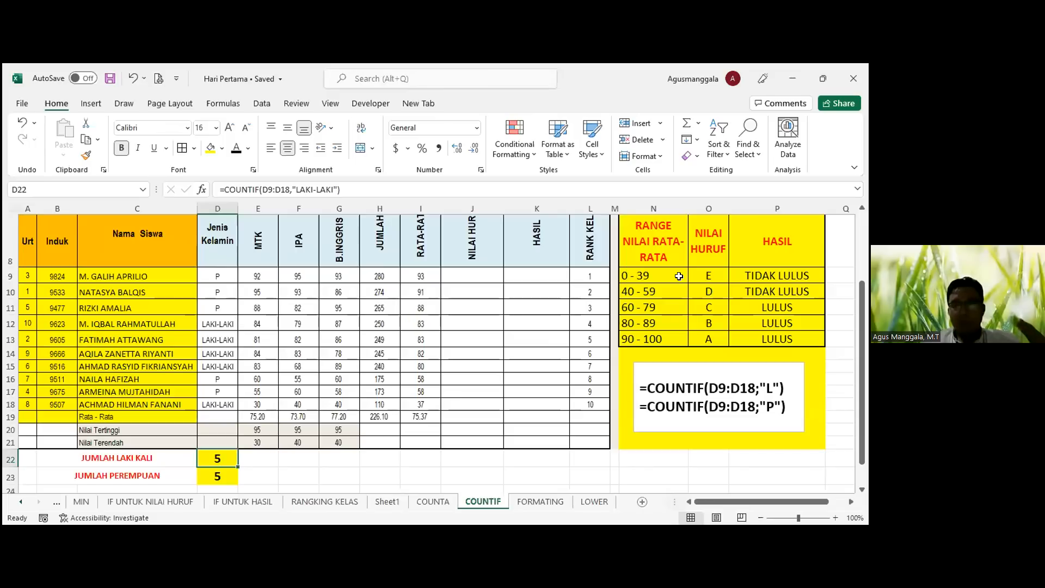
pyautogui.scroll(-1, 679, 275)
pyautogui.scroll(2, 679, 276)
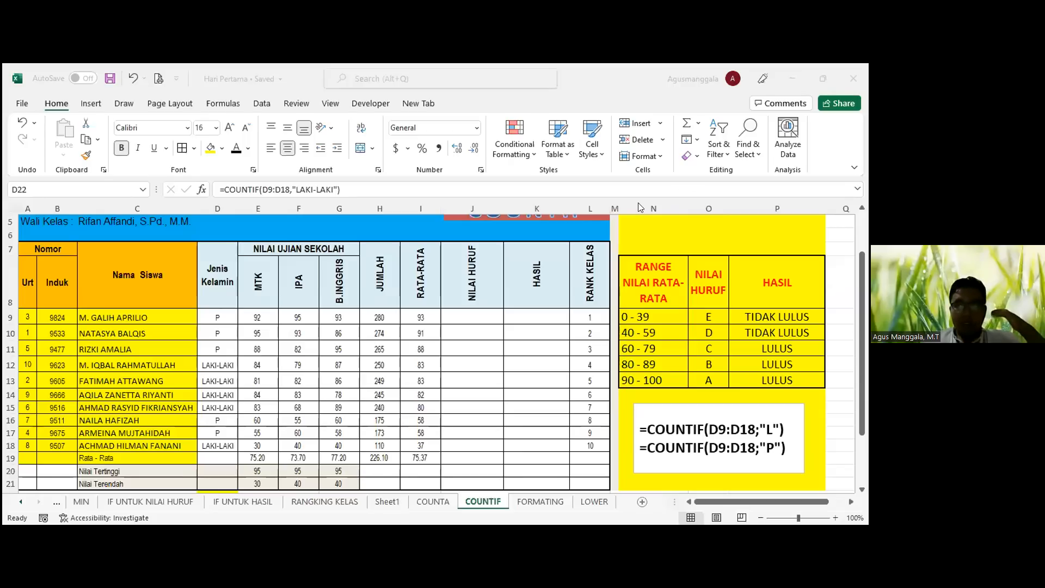
pyautogui.scroll(-2, 524, 472)
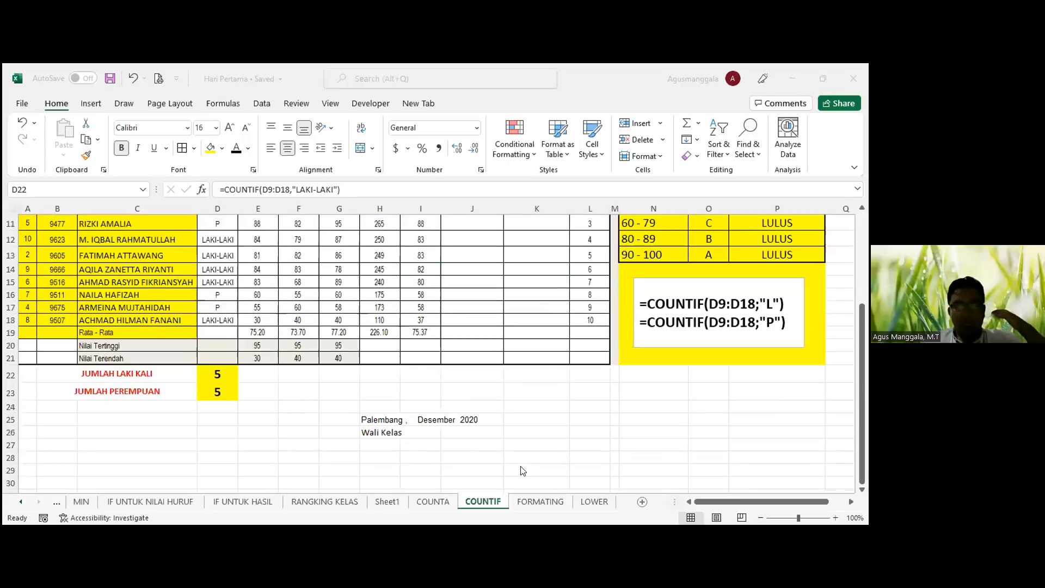
# Step: Examine the HASIL results in K9:K18 of the FORMATING sheet alongside the conditional formatting instructions beginning in N18
pyautogui.click(535, 495)
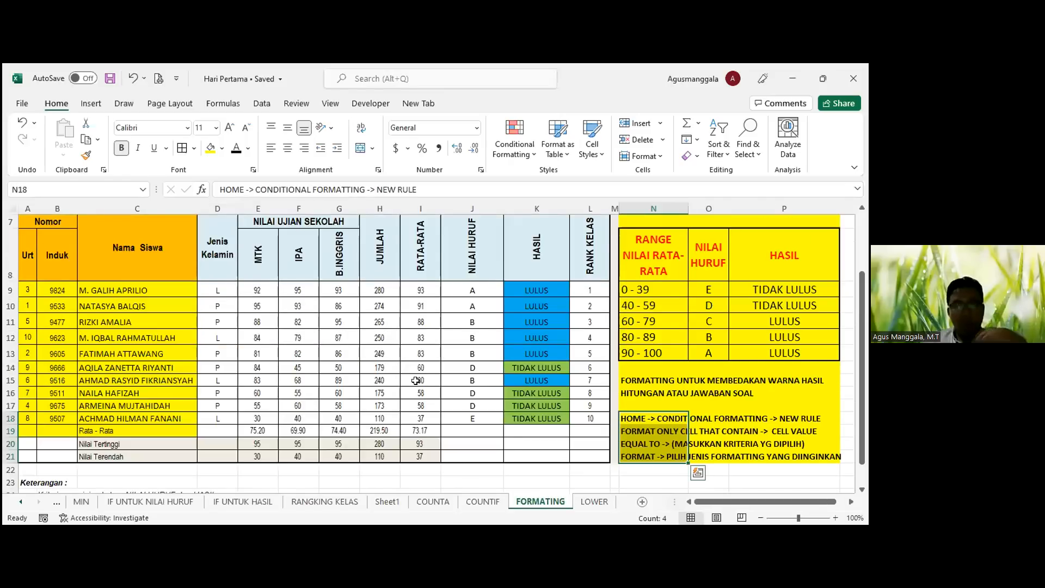
pyautogui.scroll(4, 416, 379)
pyautogui.scroll(-2, 611, 313)
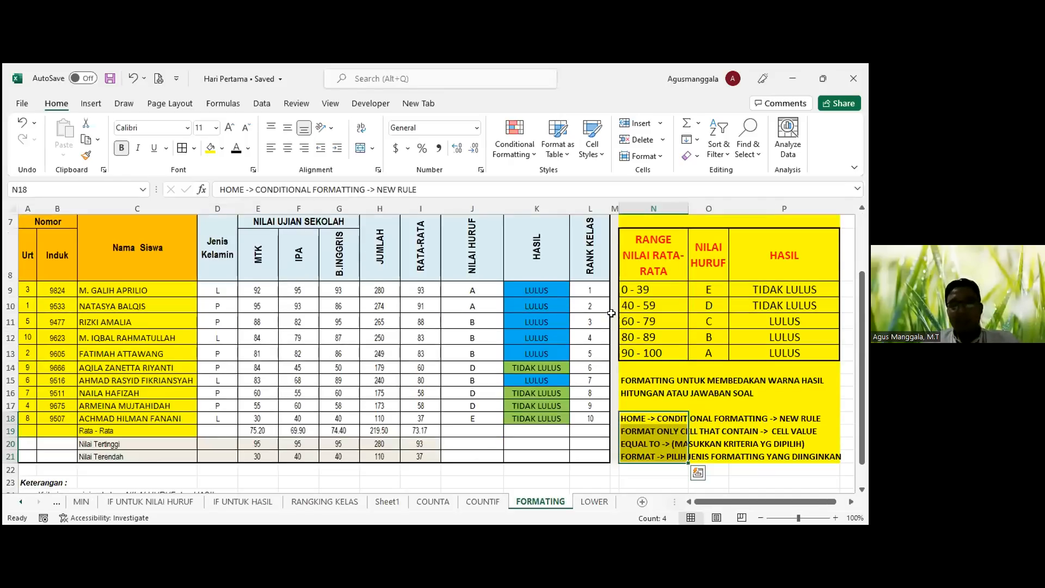
pyautogui.scroll(-1, 611, 313)
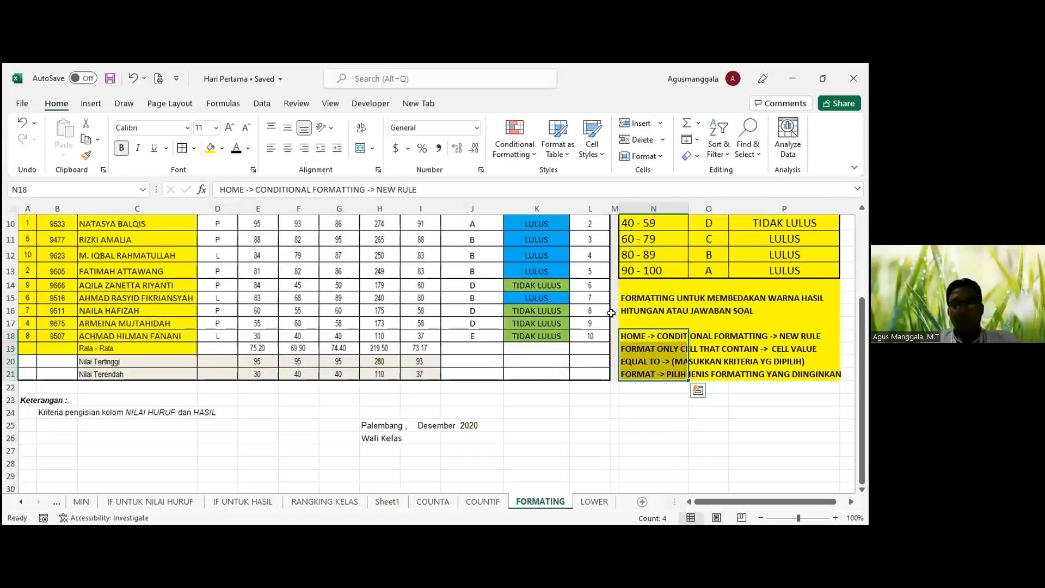
pyautogui.click(622, 340)
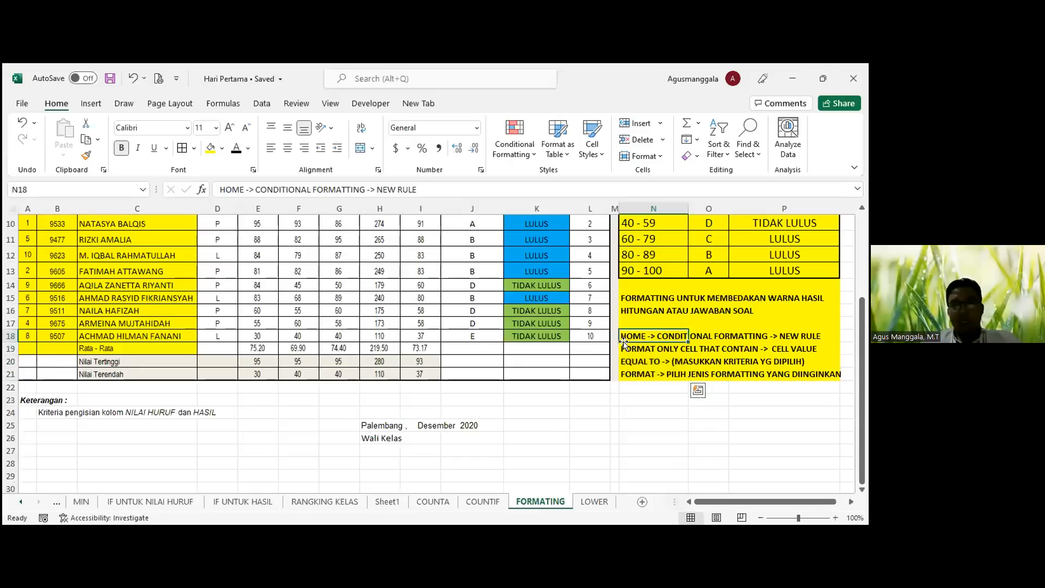
pyautogui.scroll(1, 574, 343)
pyautogui.moveTo(536, 290); pyautogui.dragTo(539, 418)
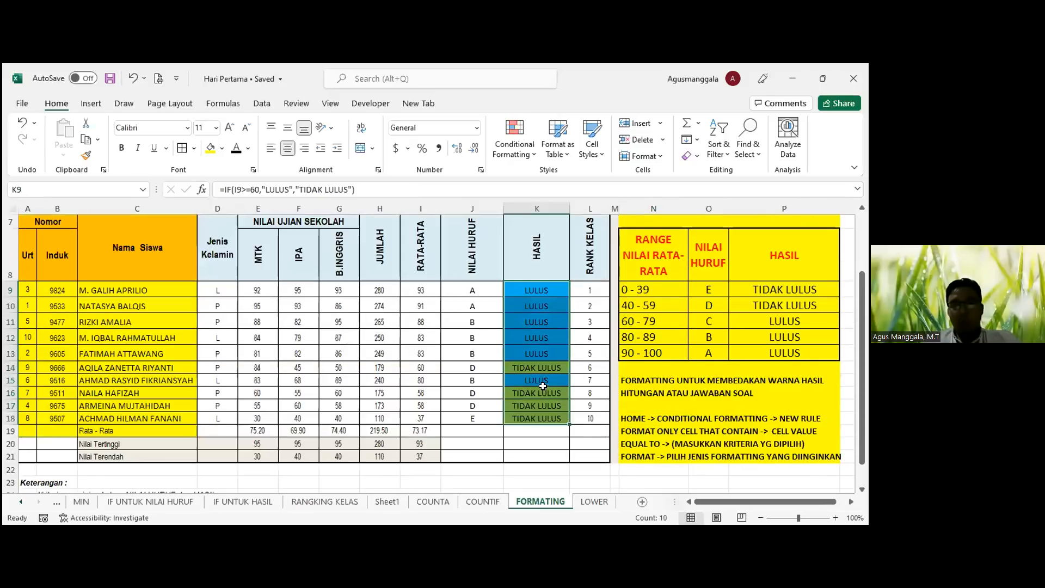
pyautogui.click(537, 323)
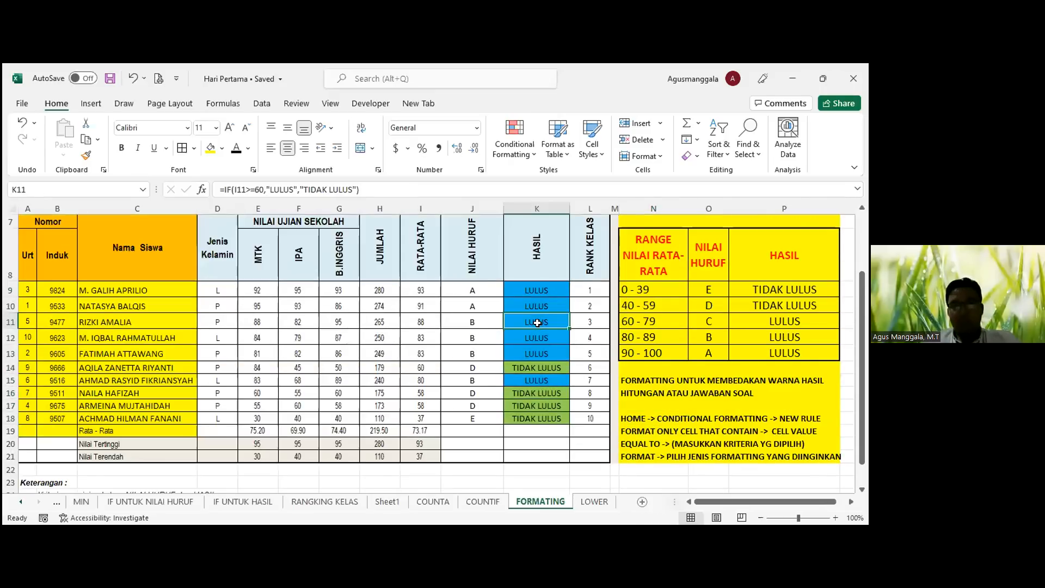
pyautogui.click(537, 288)
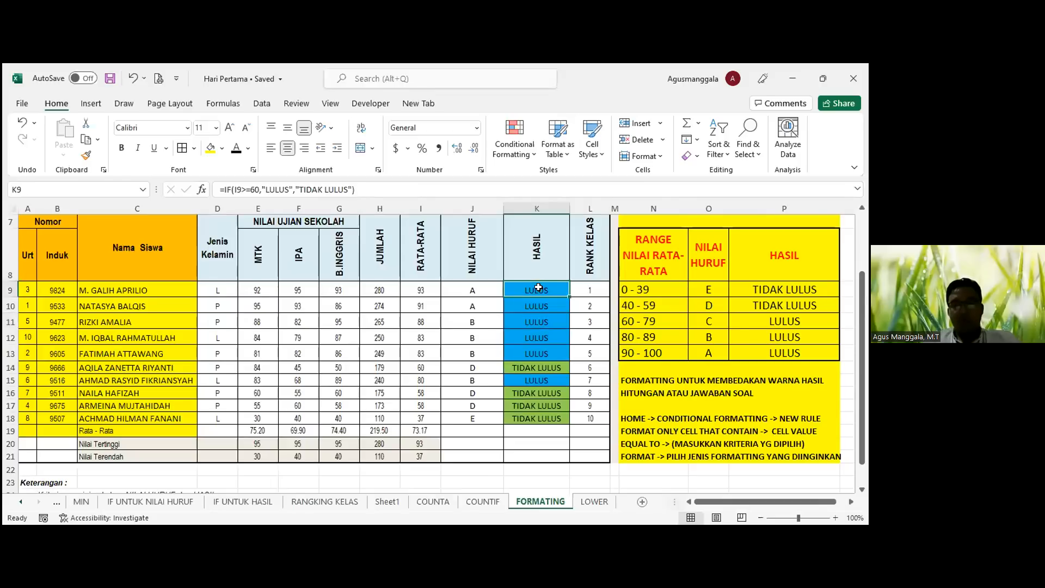
pyautogui.scroll(-1, 537, 288)
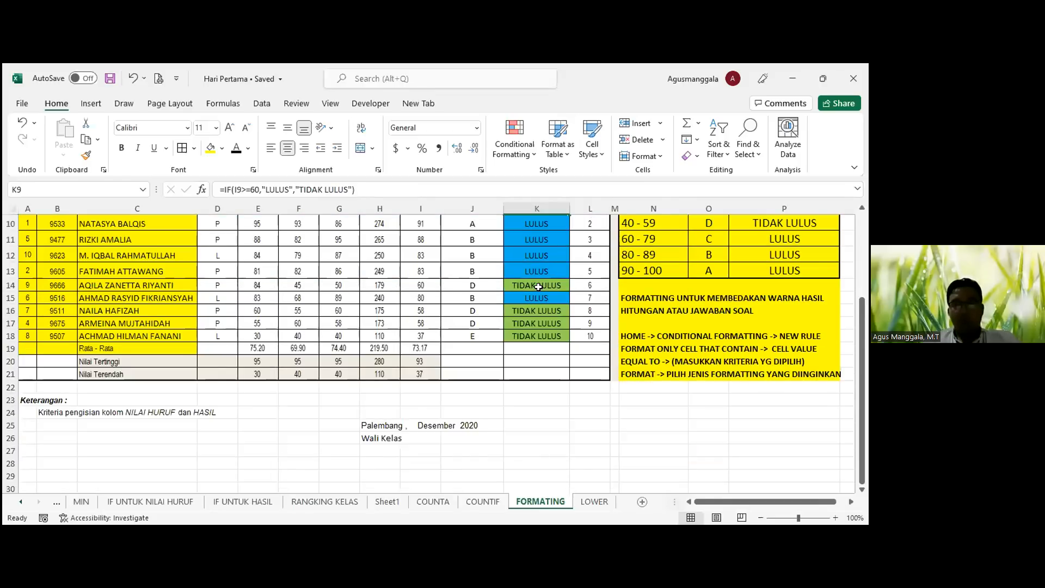
pyautogui.scroll(2, 538, 287)
pyautogui.scroll(-1, 537, 287)
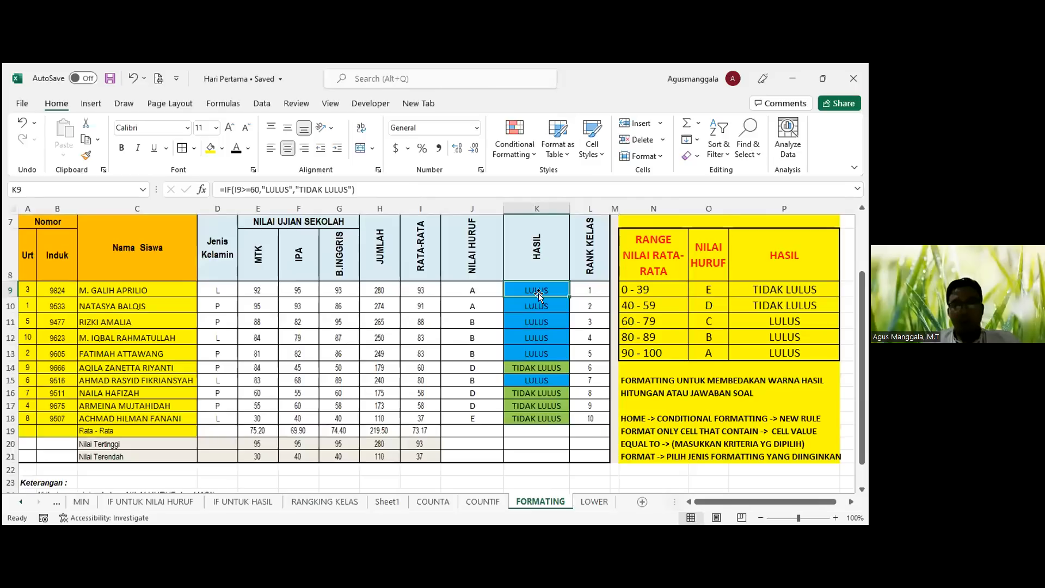
# Step: Inspect the HASIL cells from K10 to K15 one by one and compare their fill colours with the grade range table
pyautogui.click(537, 306)
pyautogui.click(540, 322)
pyautogui.click(543, 340)
pyautogui.click(542, 354)
pyautogui.click(543, 368)
pyautogui.click(544, 376)
pyautogui.scroll(-1, 544, 374)
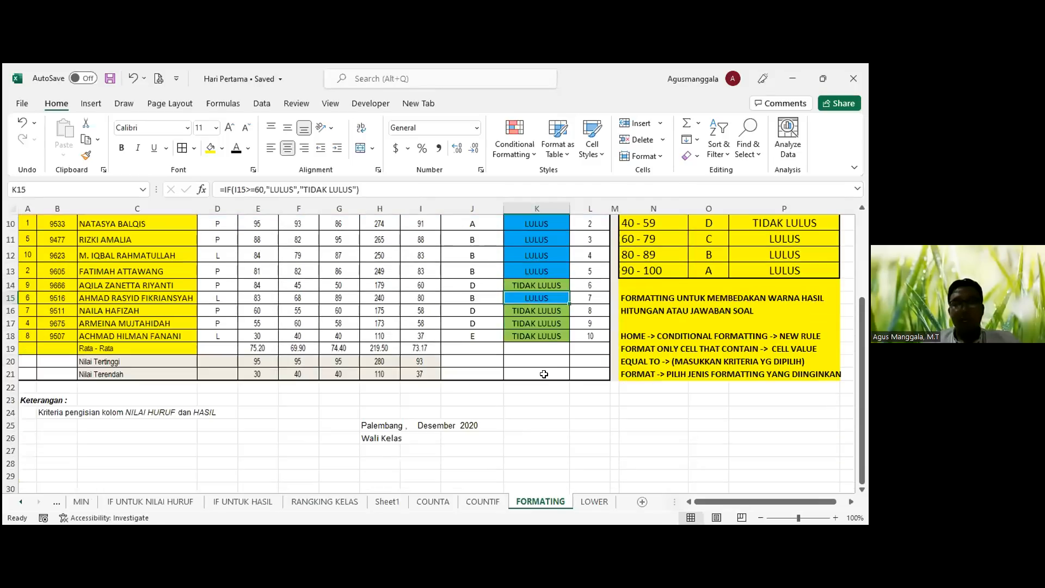
pyautogui.scroll(3, 493, 352)
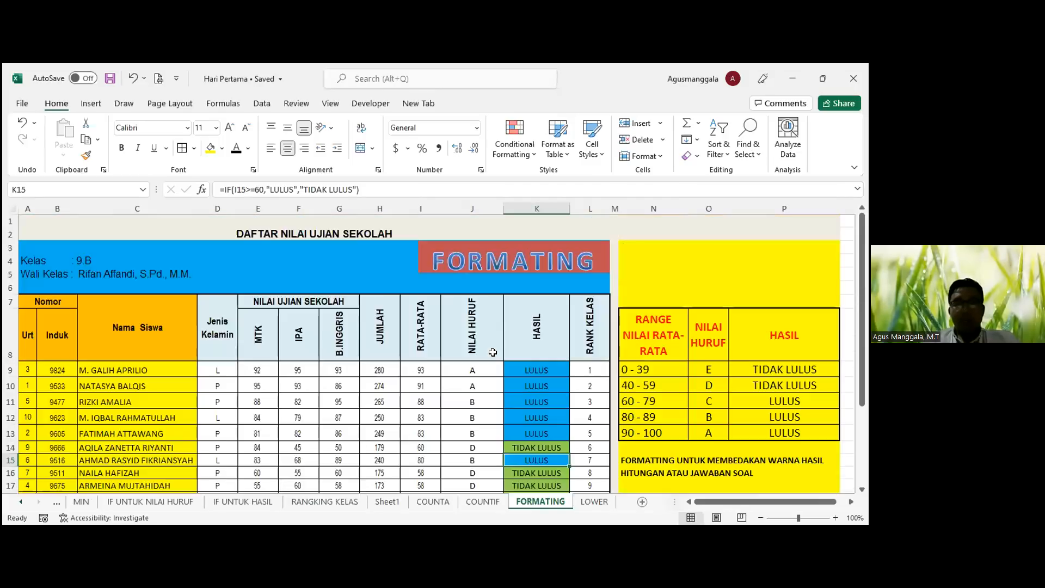
pyautogui.scroll(-1, 593, 365)
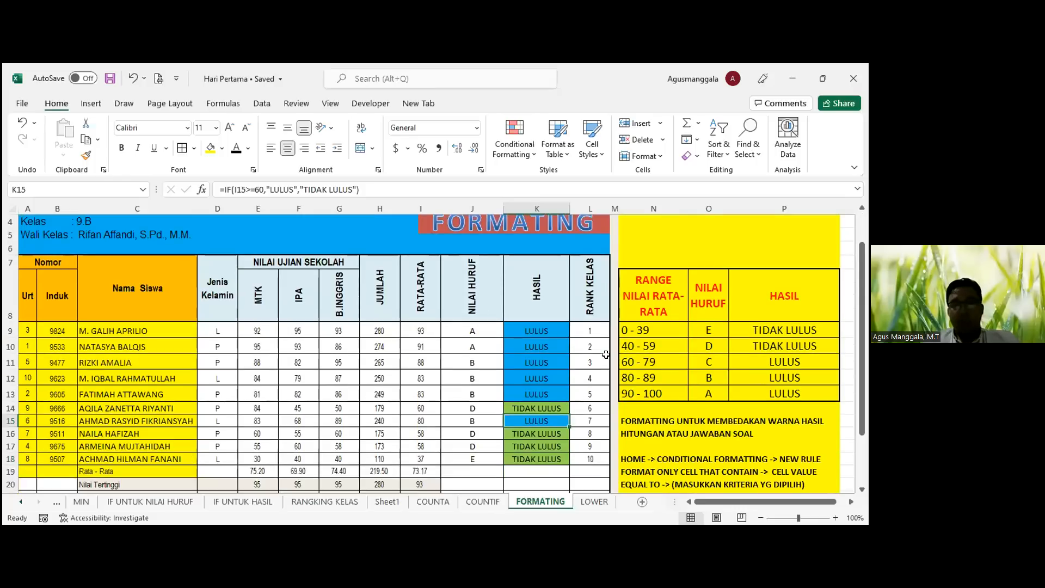
pyautogui.scroll(-4, 661, 264)
pyautogui.scroll(1, 661, 264)
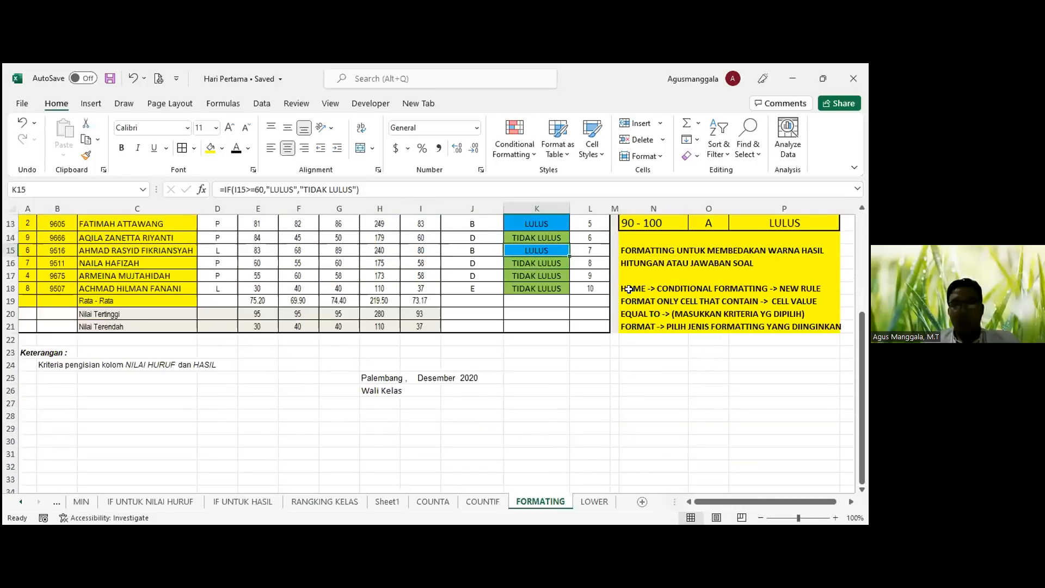
# Step: Try a new conditional formatting rule on N18 for only cells that contain a cell value equal to a criterion, cancelling before entering one
pyautogui.click(629, 289)
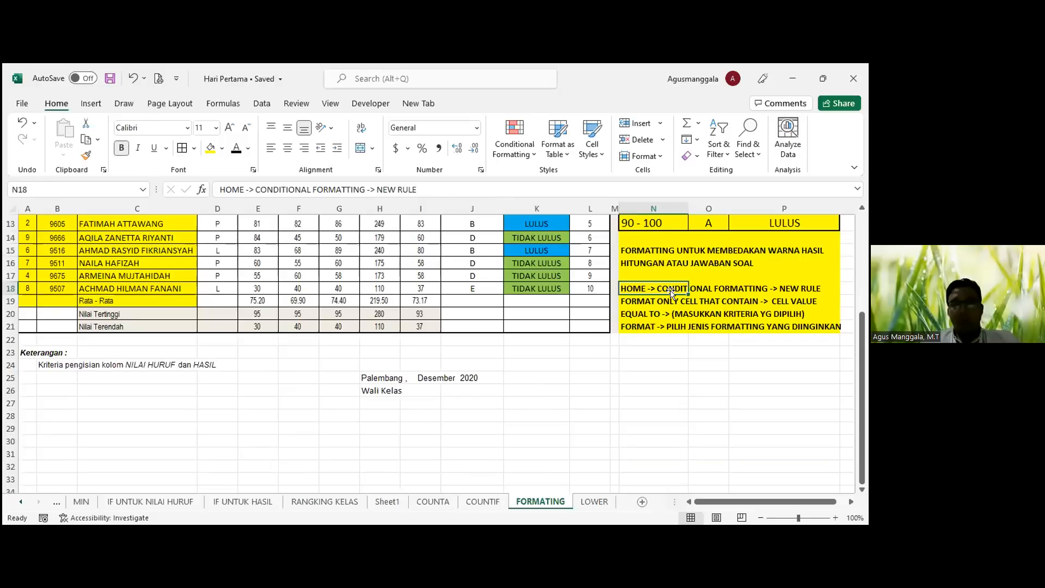
pyautogui.click(522, 148)
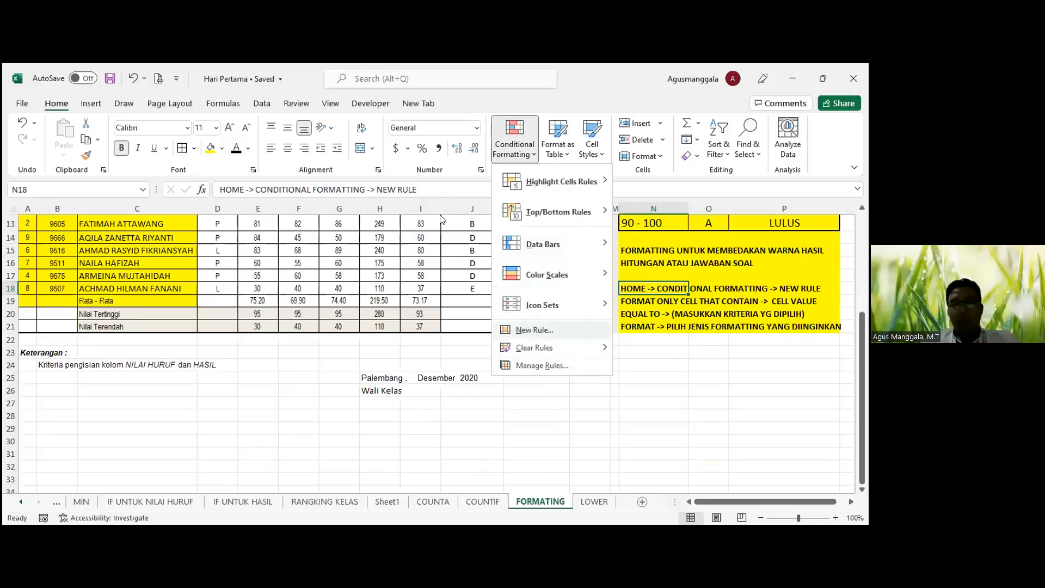
pyautogui.click(536, 330)
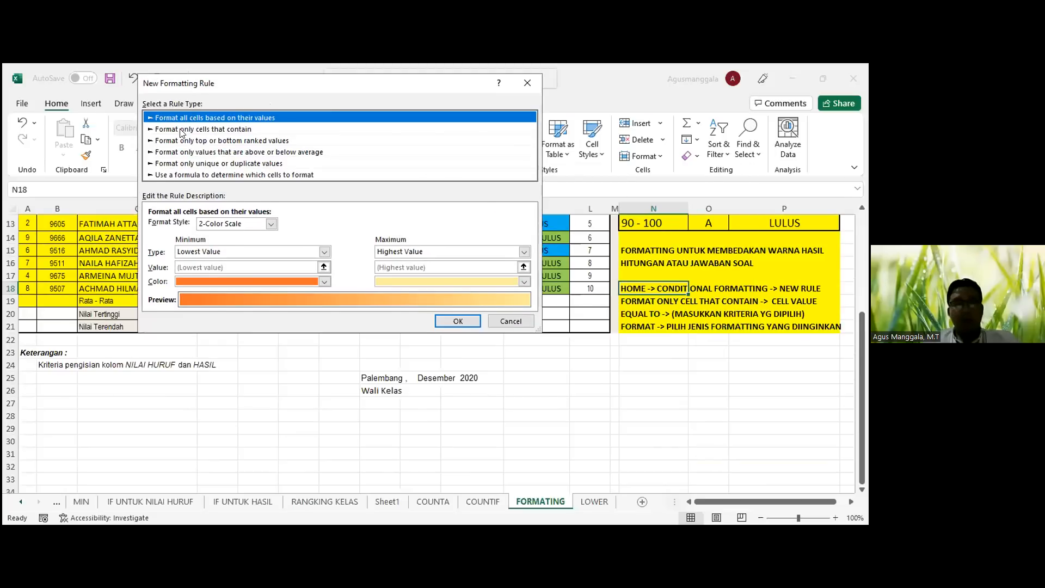
pyautogui.click(182, 130)
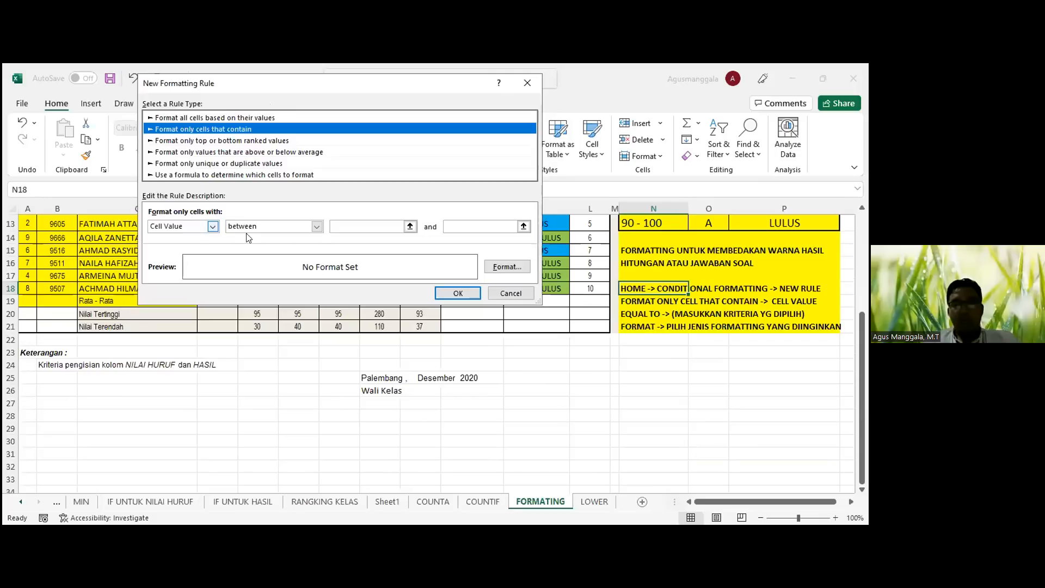
pyautogui.click(317, 226)
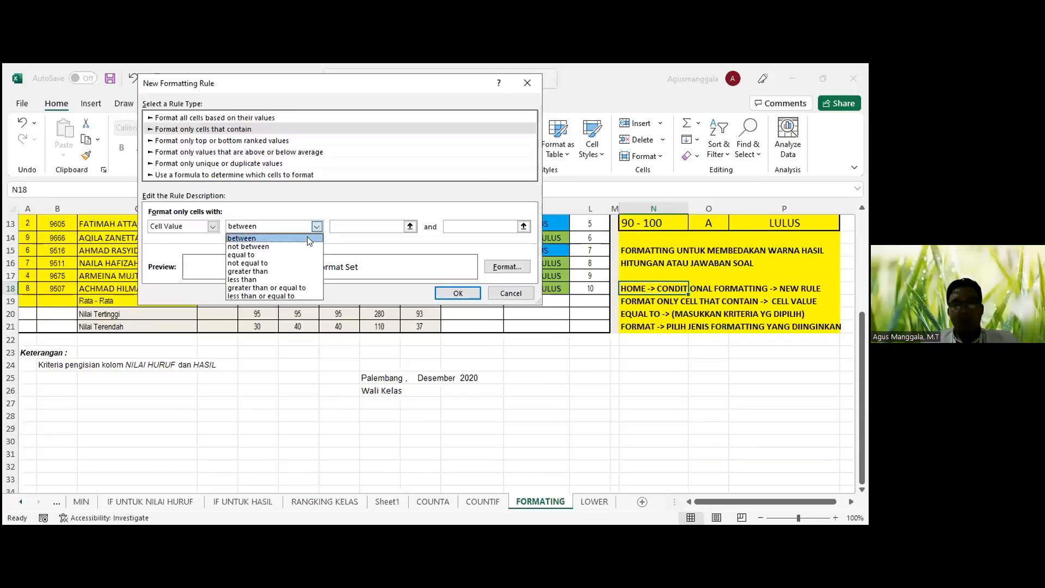
pyautogui.click(283, 254)
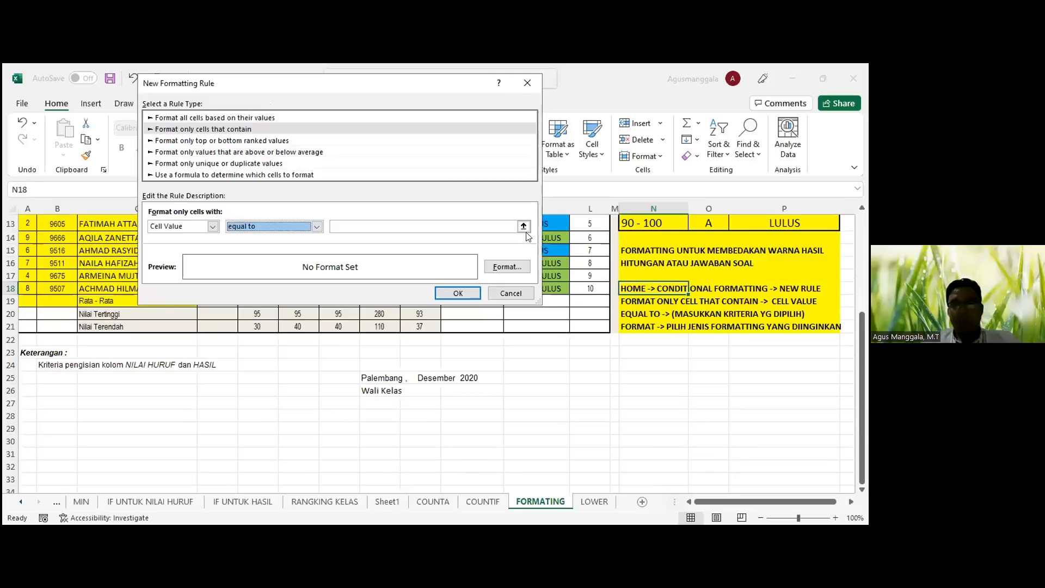
pyautogui.click(469, 222)
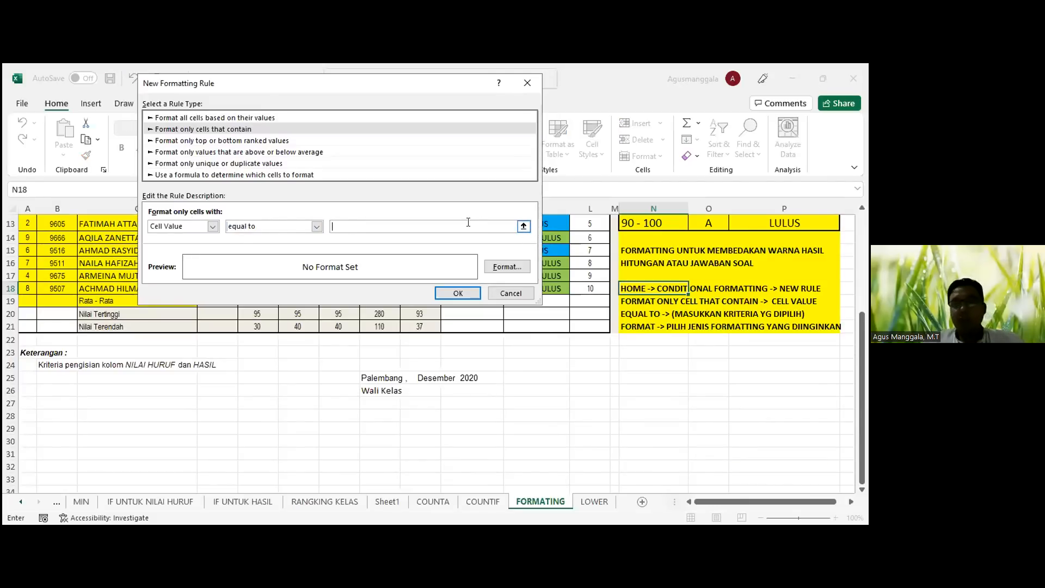
pyautogui.click(512, 294)
pyautogui.scroll(2, 545, 338)
pyautogui.scroll(-1, 545, 338)
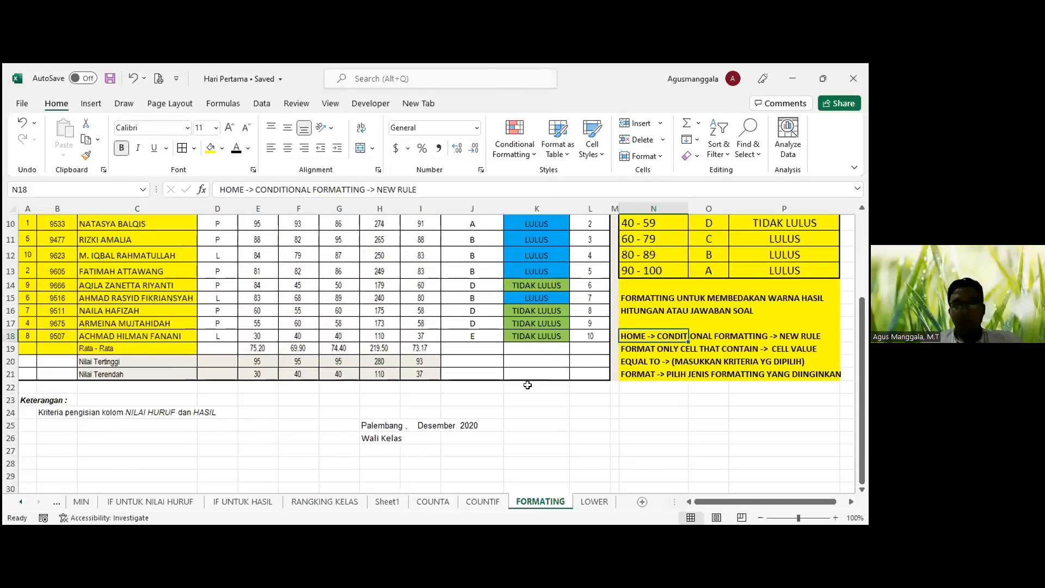
# Step: On the RANGKING KELAS sheet, check the RANK formula in L9 and fill it down the RANK KELAS column
pyautogui.hotkey('alt', 'Tab')
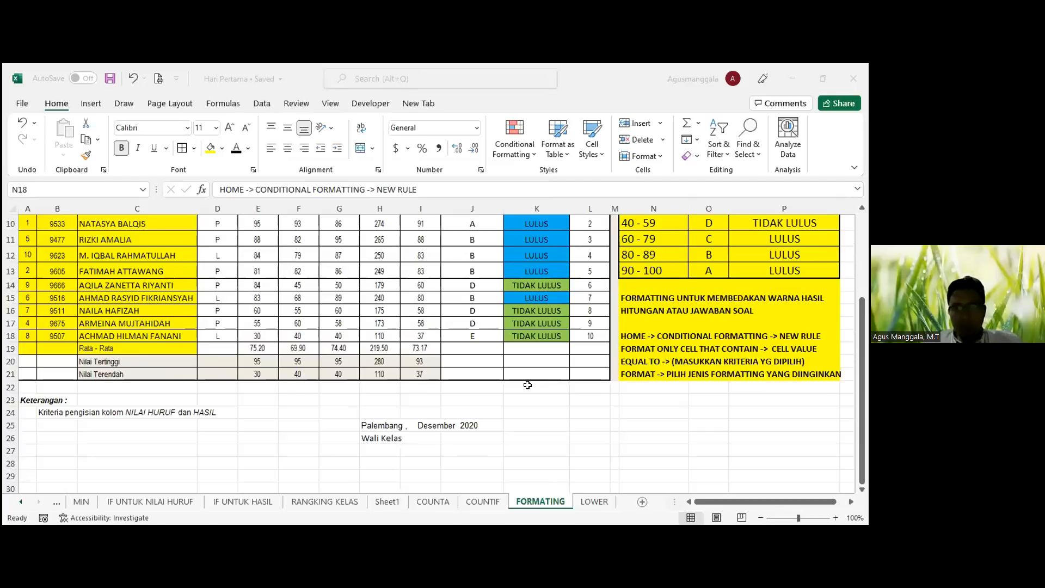
pyautogui.click(333, 500)
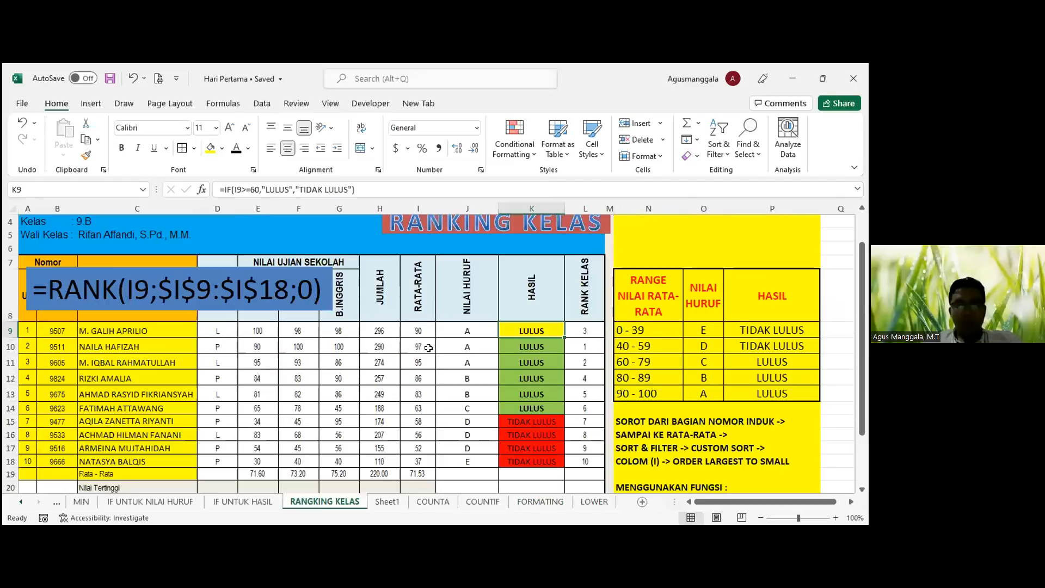
pyautogui.scroll(1, 499, 329)
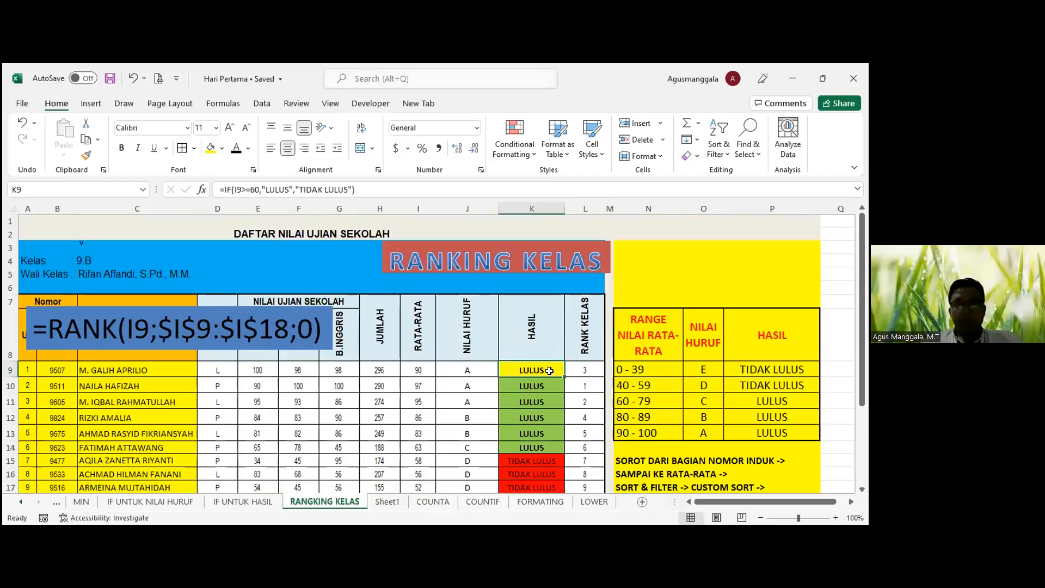
pyautogui.click(586, 369)
pyautogui.click(398, 193)
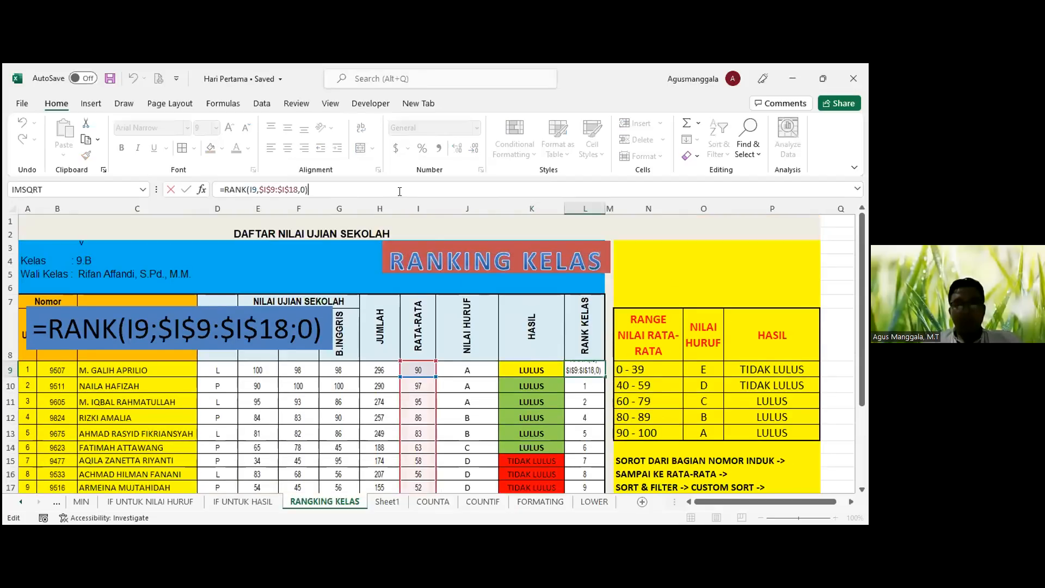
pyautogui.press('Escape')
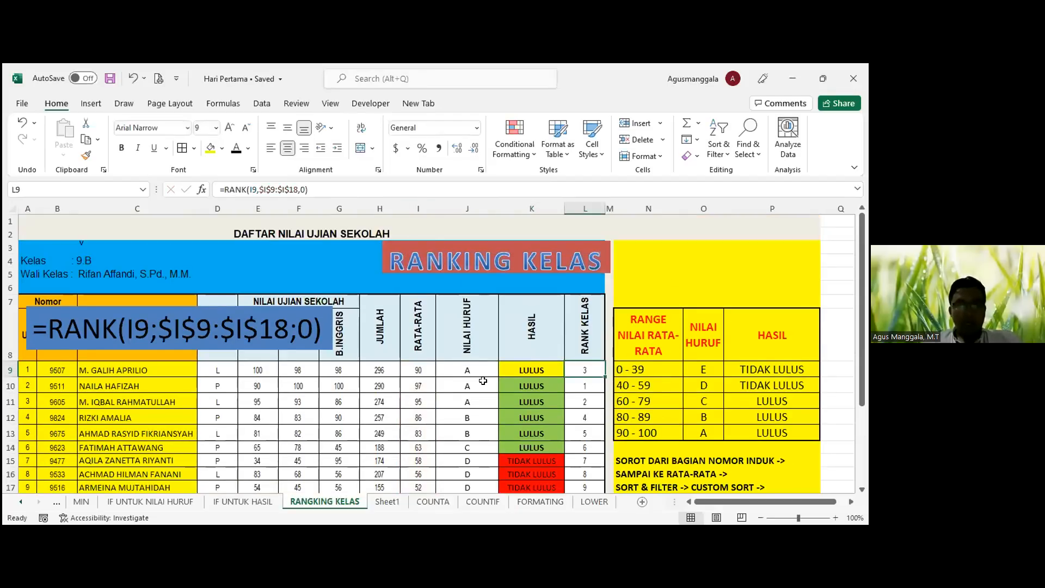
pyautogui.doubleClick(603, 376)
pyautogui.click(585, 368)
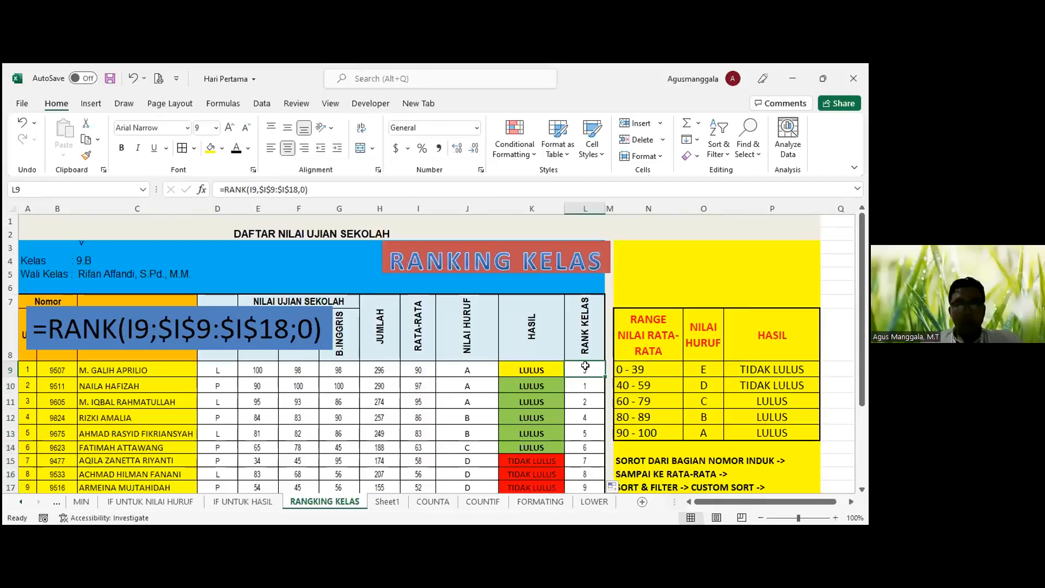
# Step: Review the function name, the I9 number argument and the $I$9:$I$18 reference range in the L9 RANK formula
pyautogui.click(384, 185)
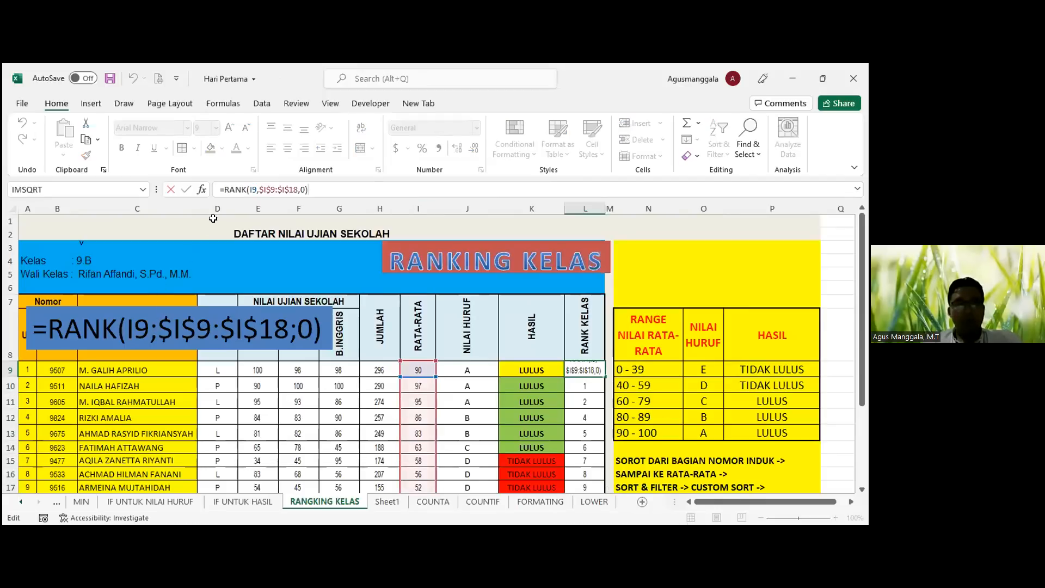
pyautogui.moveTo(224, 189); pyautogui.dragTo(266, 185)
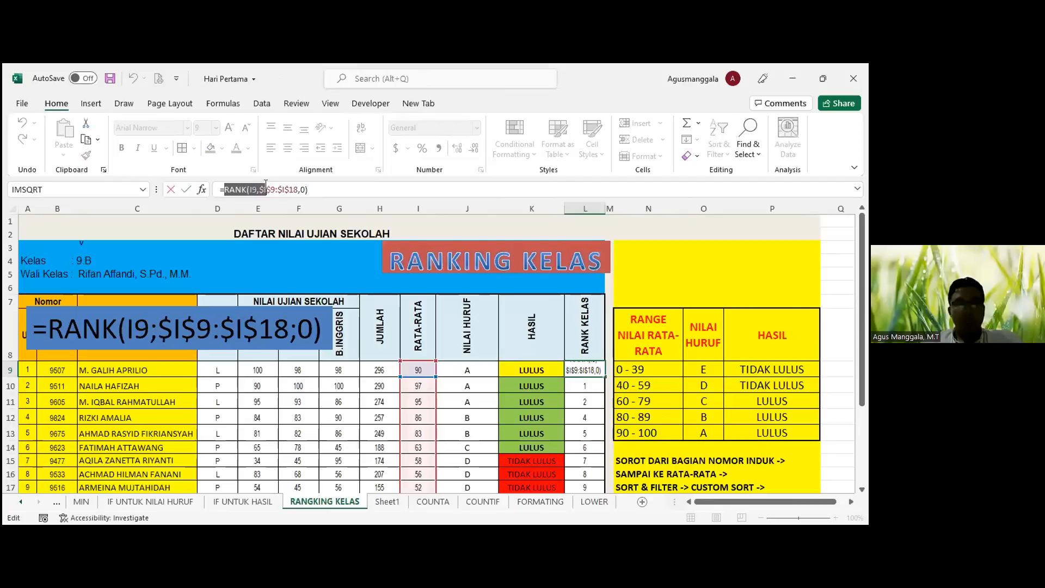
pyautogui.click(312, 183)
pyautogui.press('Escape')
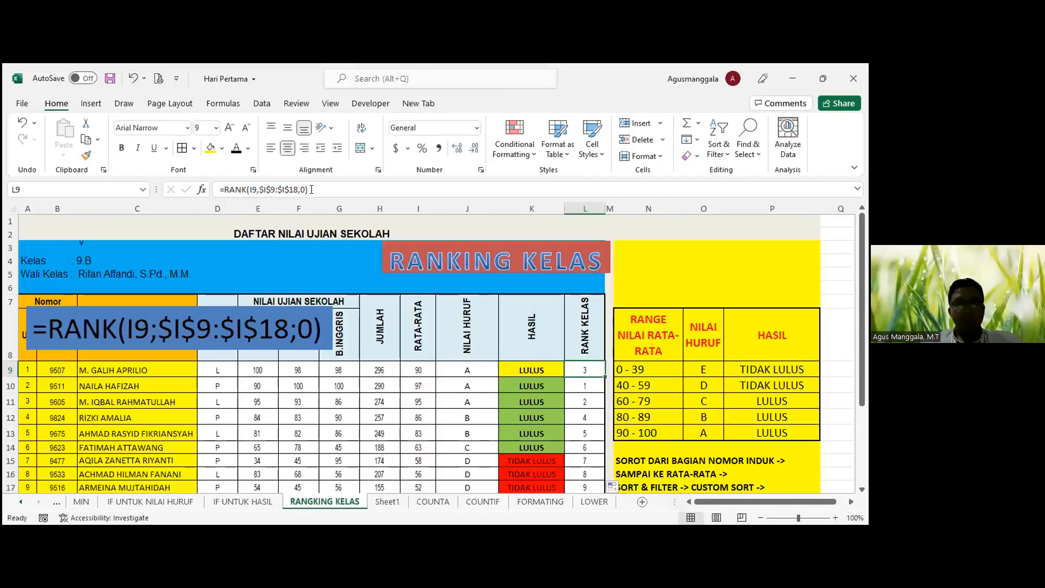
pyautogui.click(253, 187)
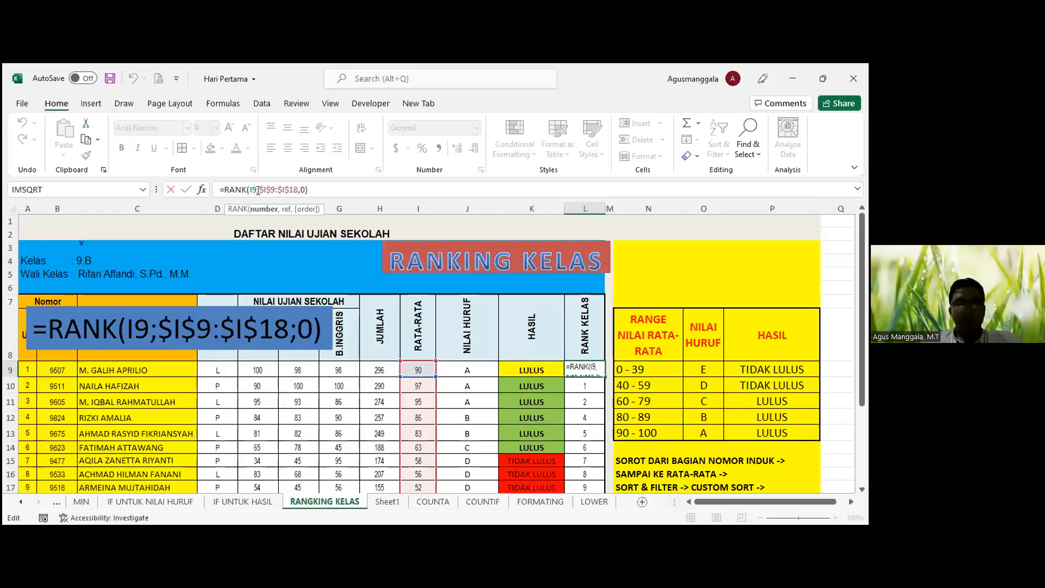
pyautogui.moveTo(258, 190); pyautogui.dragTo(293, 185)
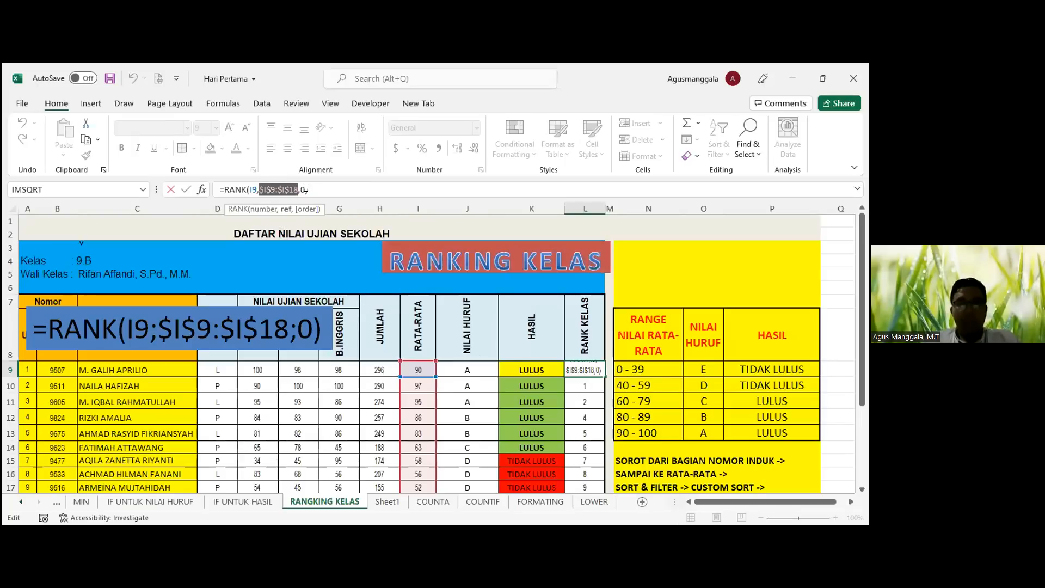
# Step: Cycle the $I$9 and $I$18 references in the L9 RANK formula through the relative and mixed forms back to absolute
pyautogui.click(259, 190)
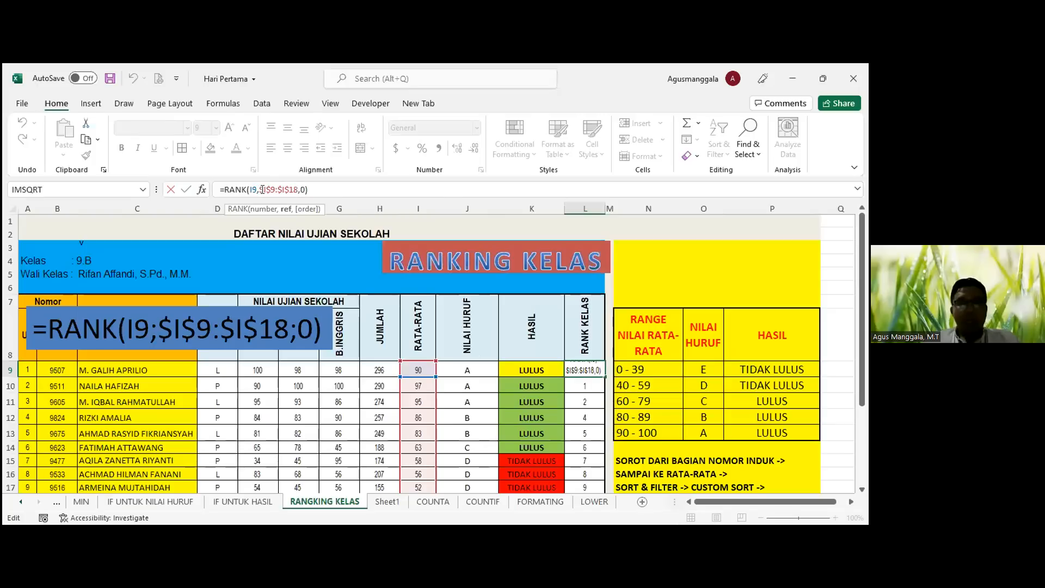
pyautogui.press('F4')
pyautogui.press('F4')
pyautogui.press('F4')
pyautogui.press('F4')
pyautogui.click(285, 191)
pyautogui.press('F4')
pyautogui.press('F4')
pyautogui.press('F4')
pyautogui.press('F4')
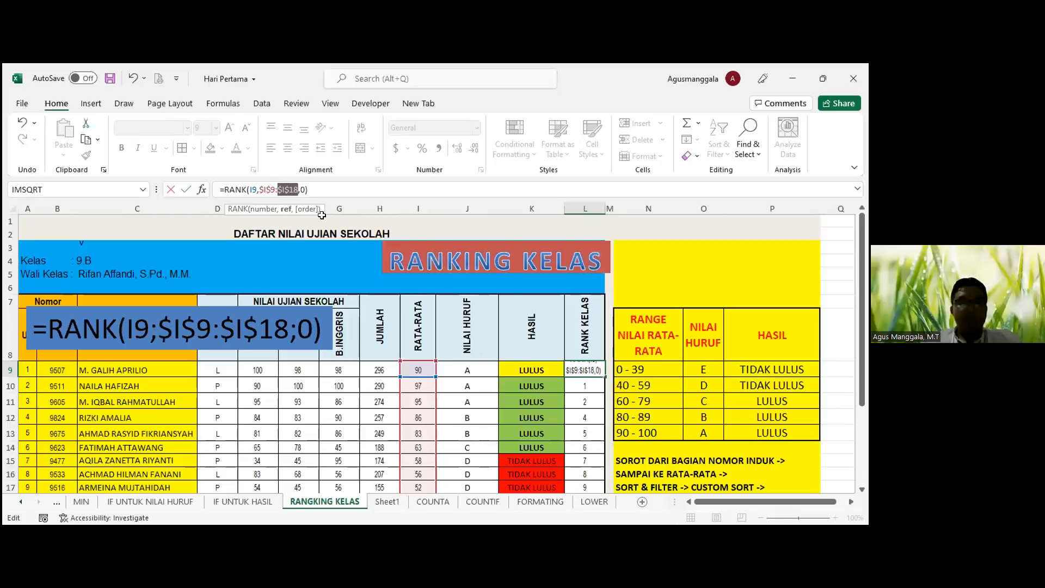
pyautogui.press('F4')
pyautogui.press('F4')
pyautogui.press('F4')
pyautogui.press('F4')
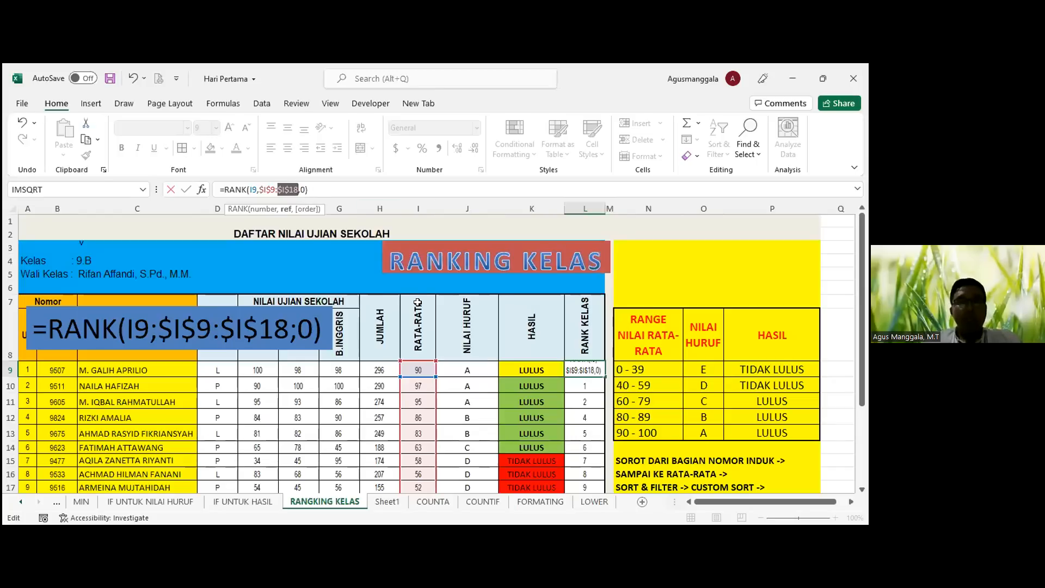
# Step: Cycle the end reference of the L9 RANK range through its mixed forms back to $I$18 and confirm the formula
pyautogui.press('F4')
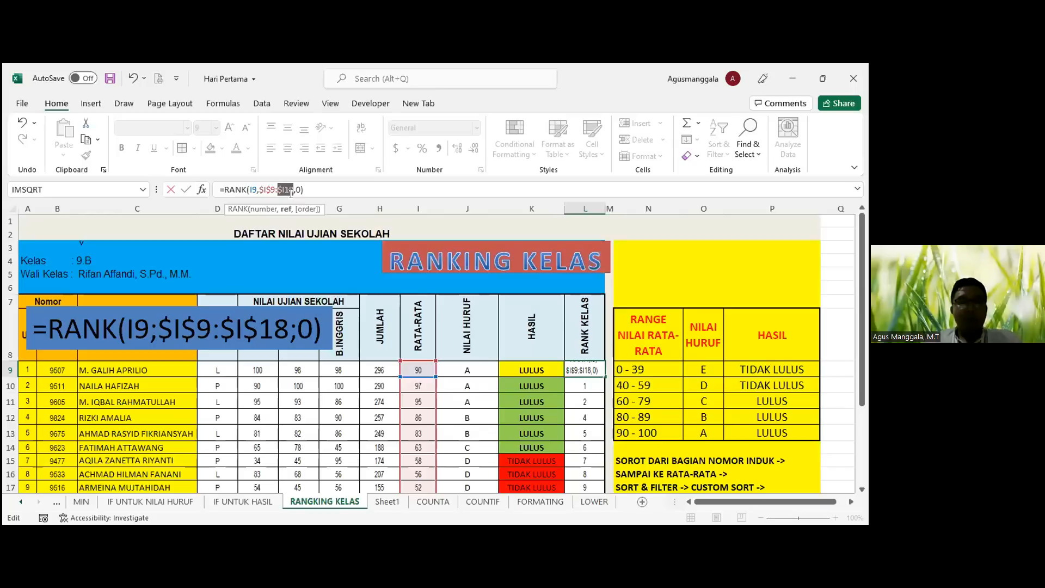
pyautogui.press('F4')
pyautogui.press('F4')
pyautogui.click(289, 189)
pyautogui.moveTo(278, 189); pyautogui.dragTo(288, 190)
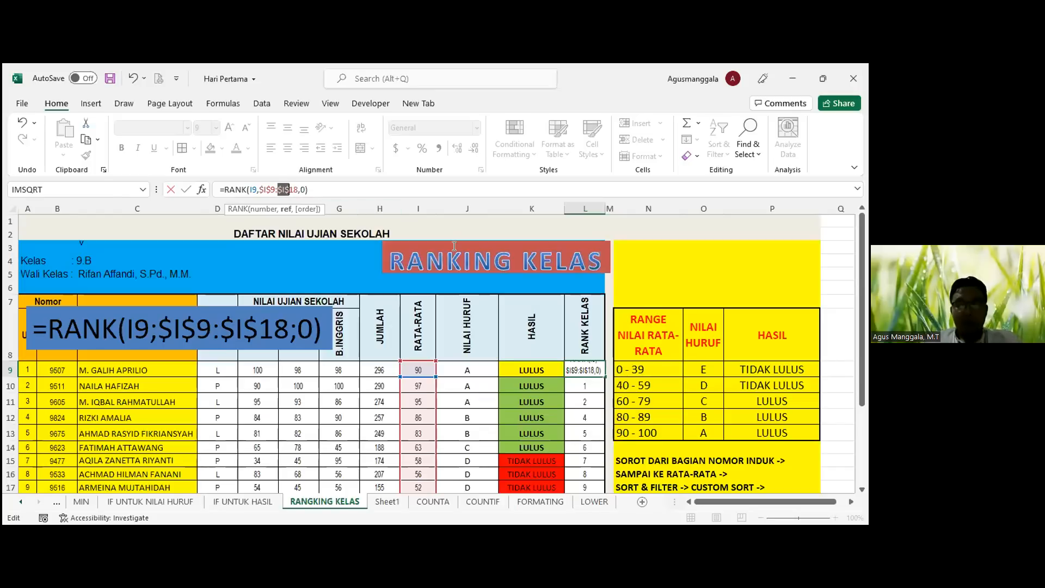
pyautogui.press('Return')
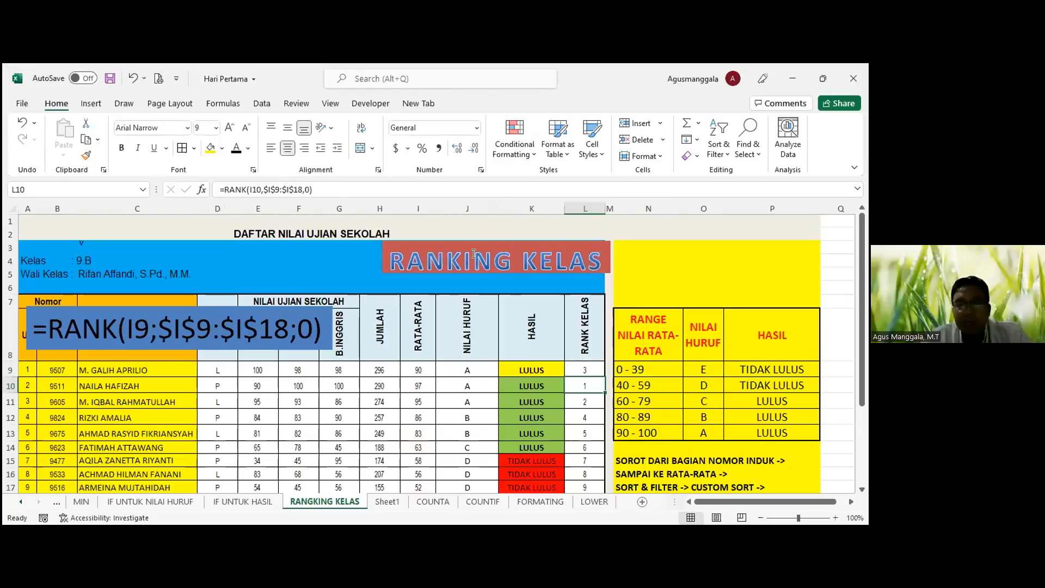
pyautogui.click(578, 367)
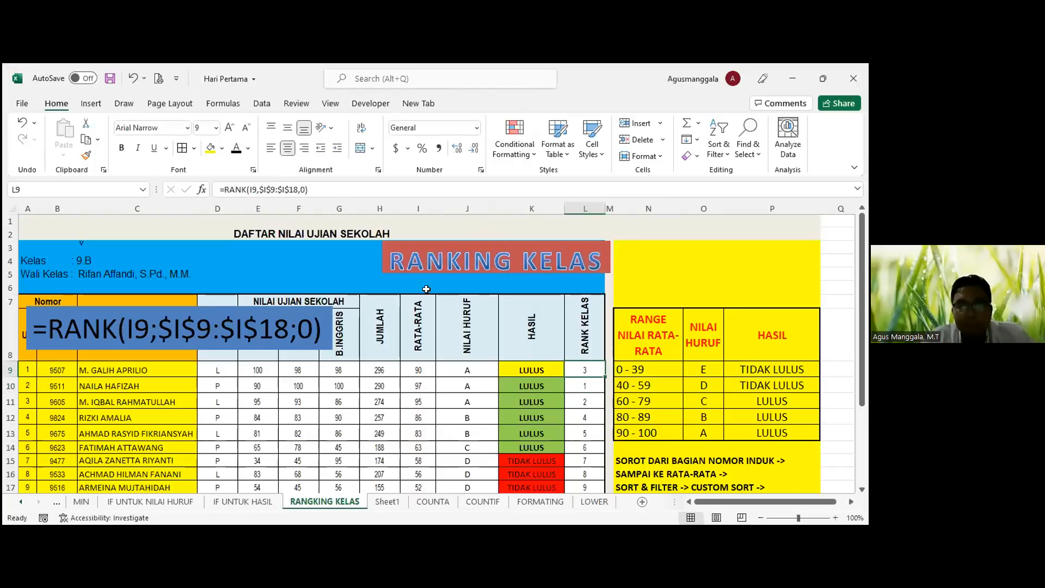
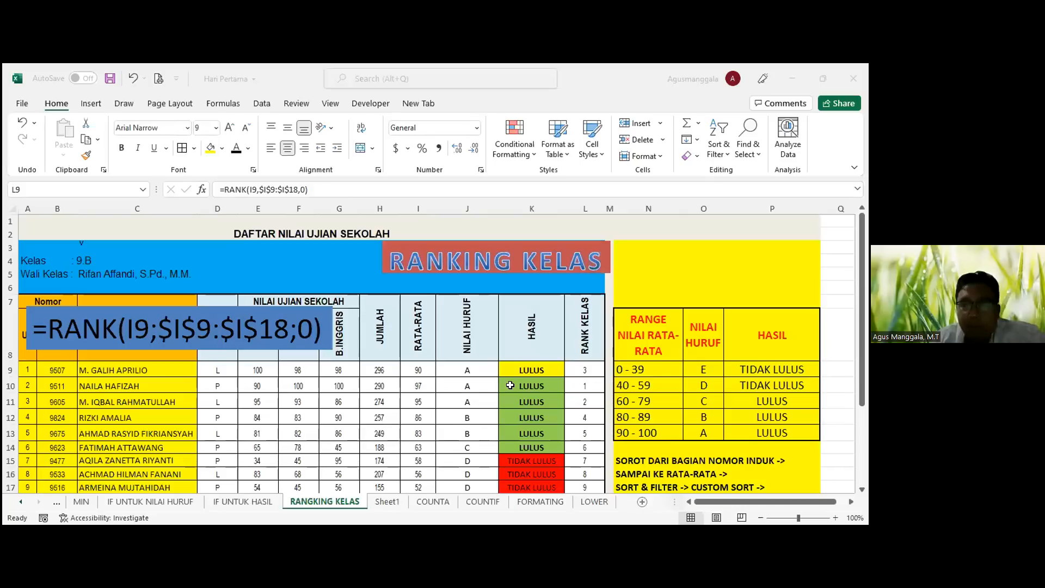
# Step: Look through the COUNTIF, FORMATING and LOWER sheets, return to FORMATING and save the workbook
pyautogui.click(483, 502)
pyautogui.click(534, 500)
pyautogui.click(588, 499)
pyautogui.click(483, 501)
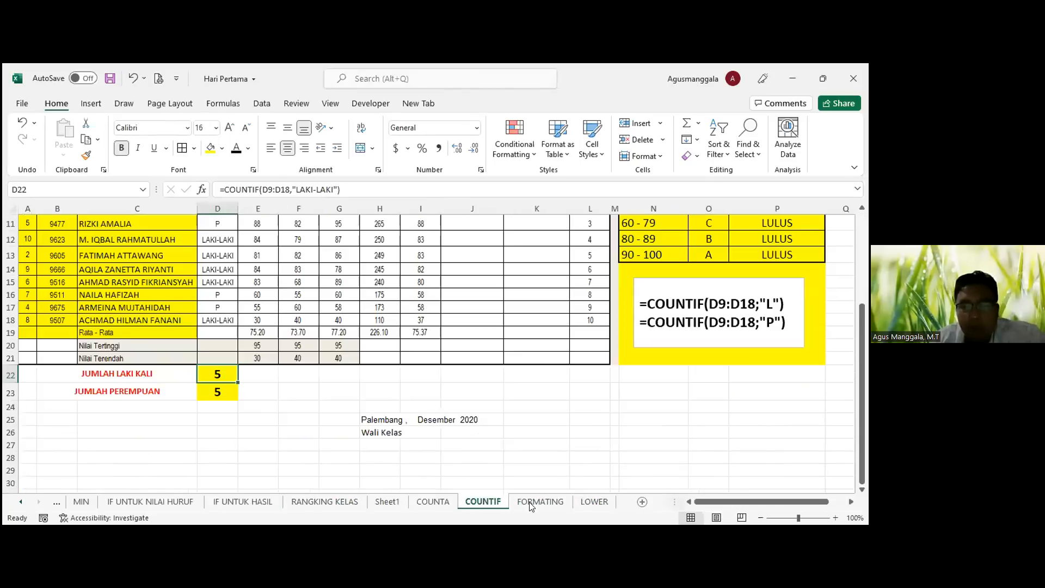
pyautogui.click(533, 502)
pyautogui.scroll(3, 513, 489)
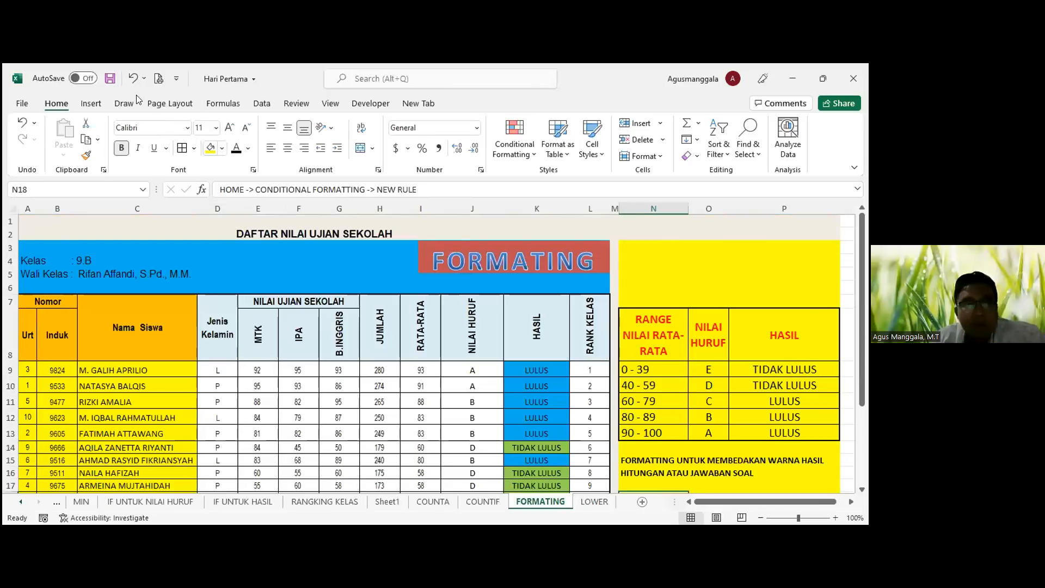
pyautogui.click(110, 79)
# Step: Examine the coloured HASIL column on the FORMATING sheet and the IF formula in K16
pyautogui.scroll(-2, 435, 373)
pyautogui.scroll(2, 445, 388)
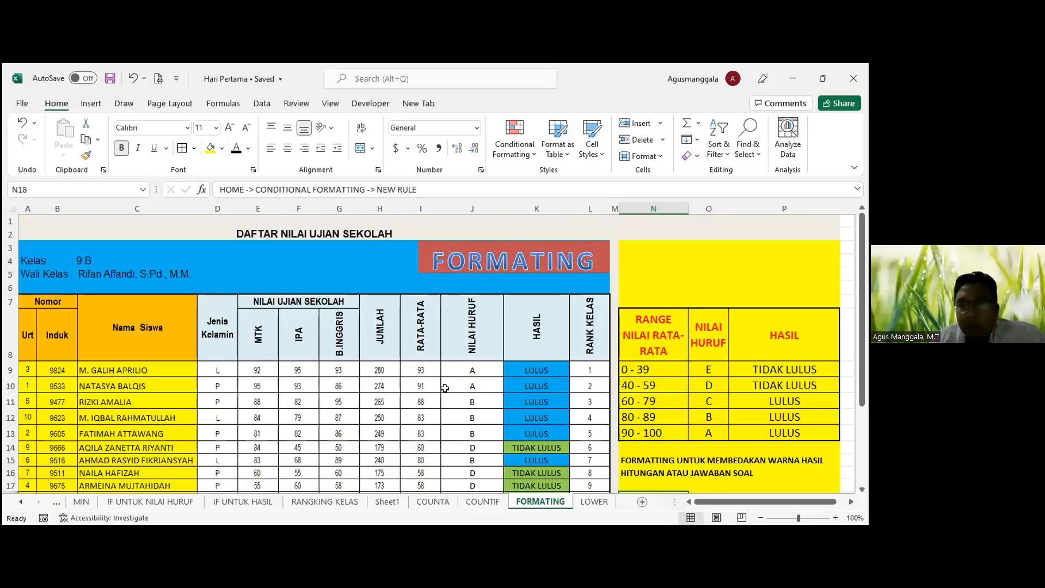
pyautogui.click(525, 469)
pyautogui.scroll(-1, 525, 469)
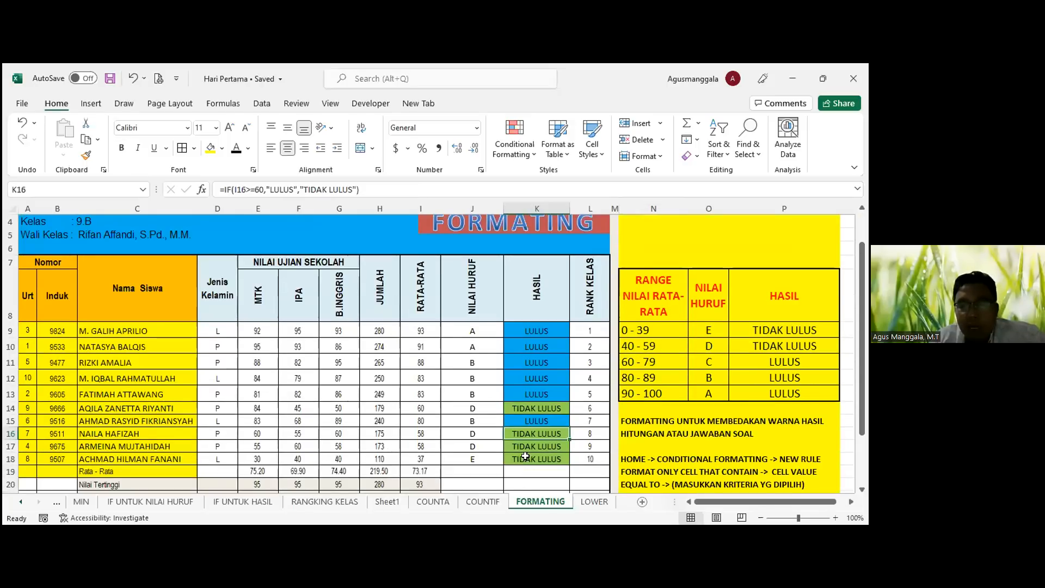
pyautogui.hotkey('alt', 'Tab')
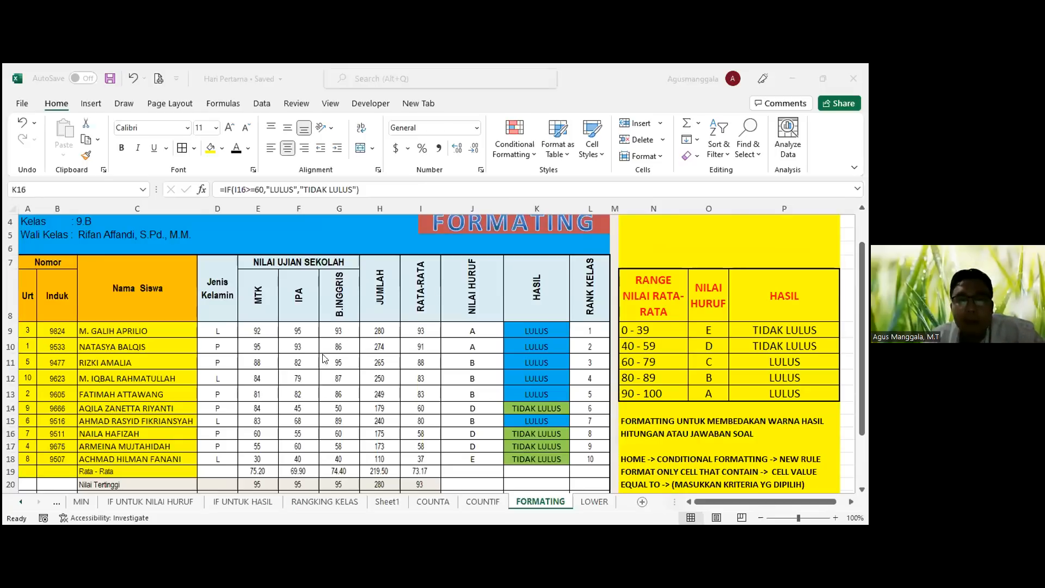
pyautogui.click(305, 354)
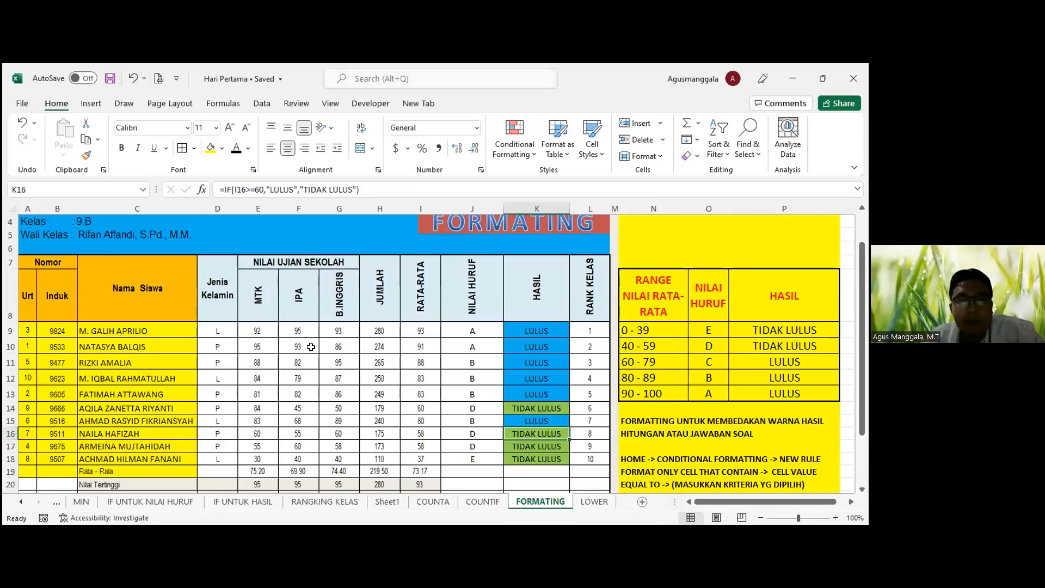
# Step: Go back to the RANGKING KELAS sheet and review the absolute range in the L9 RANK formula
pyautogui.click(313, 502)
pyautogui.click(271, 190)
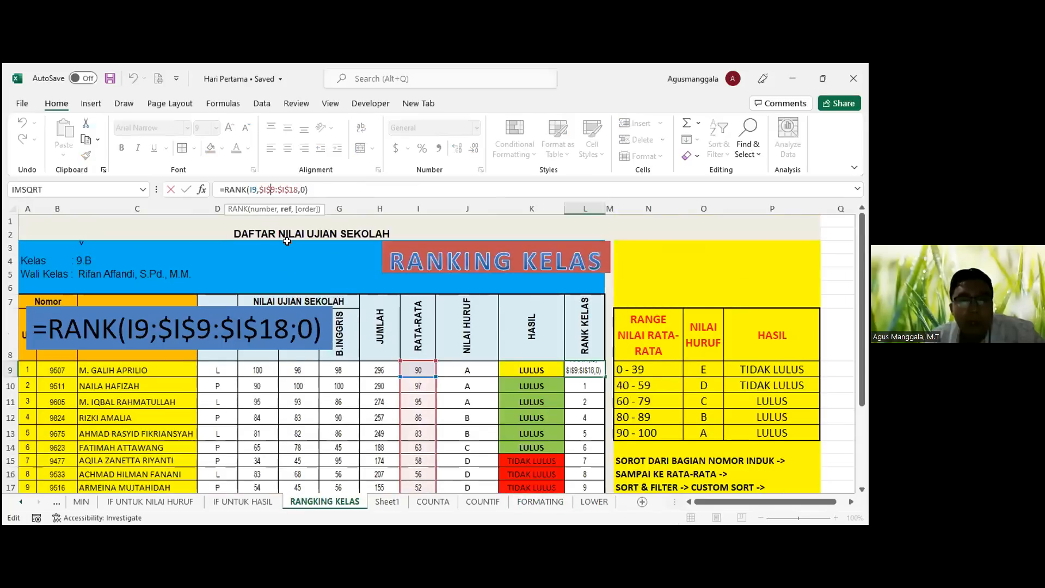
pyautogui.hotkey('ctrl', 'Return')
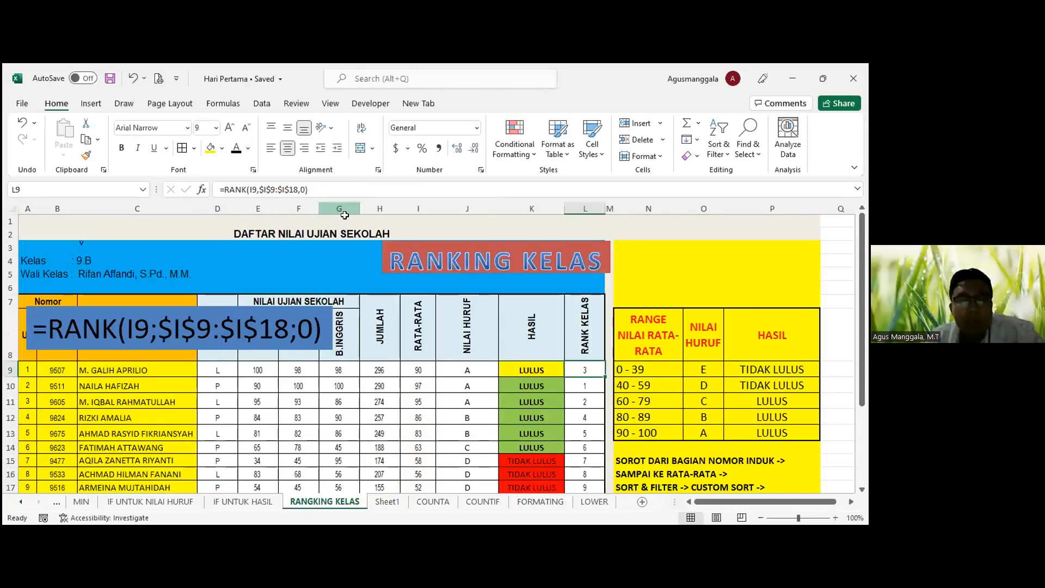
pyautogui.click(234, 272)
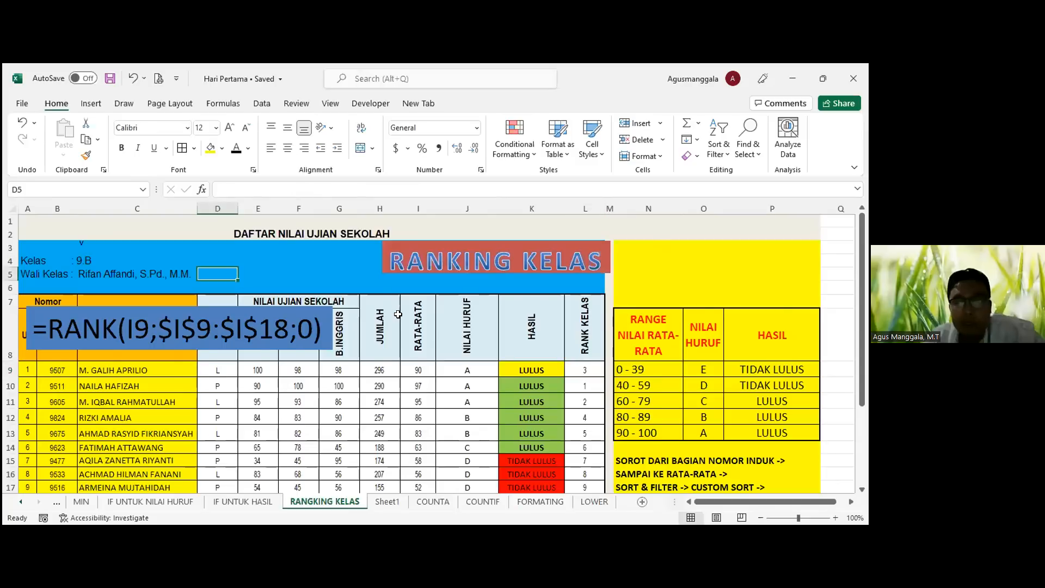
pyautogui.scroll(-2, 397, 314)
pyautogui.scroll(2, 338, 346)
pyautogui.click(311, 191)
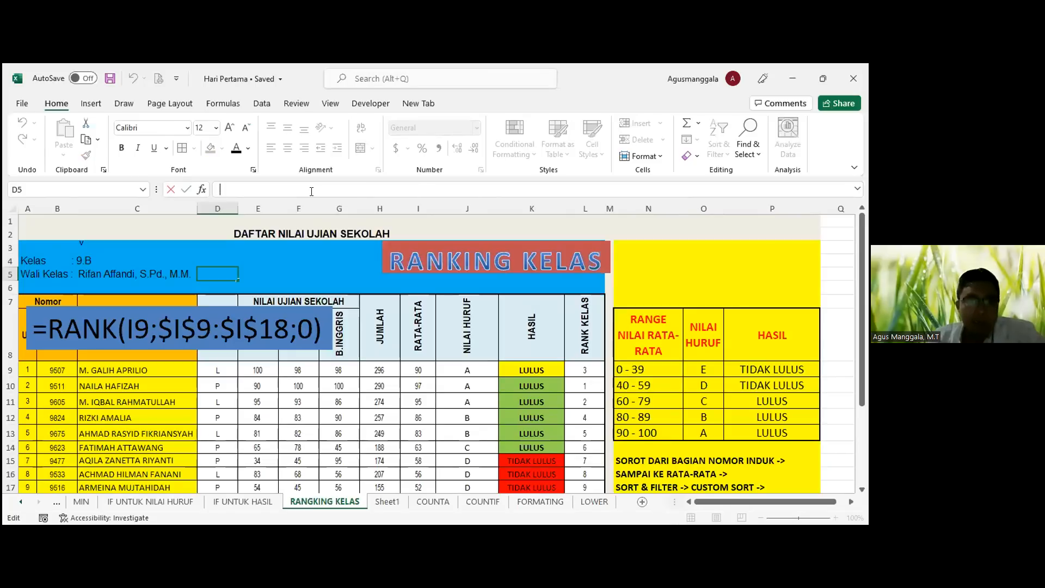
# Step: Replace the text in the small text box above the Kelas line with "gunakan fn+F4 secara bersamaan"
pyautogui.click(81, 241)
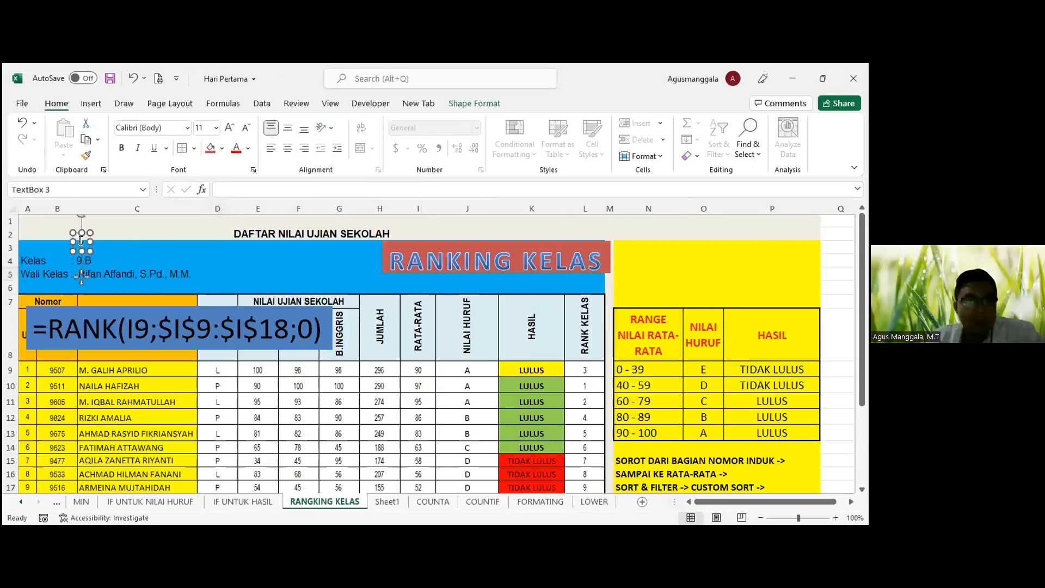
pyautogui.doubleClick(81, 241)
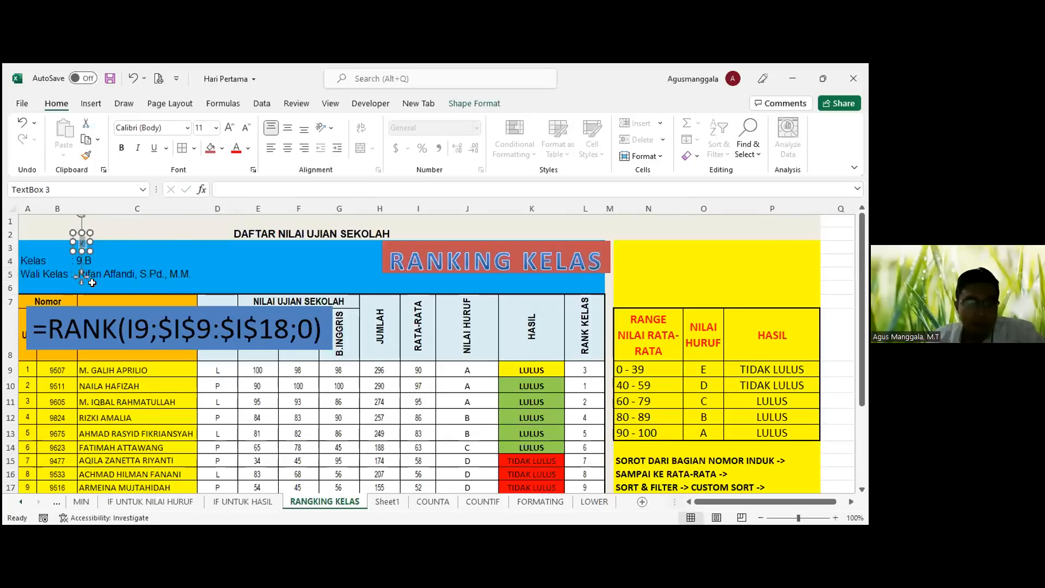
pyautogui.write('gunalam')
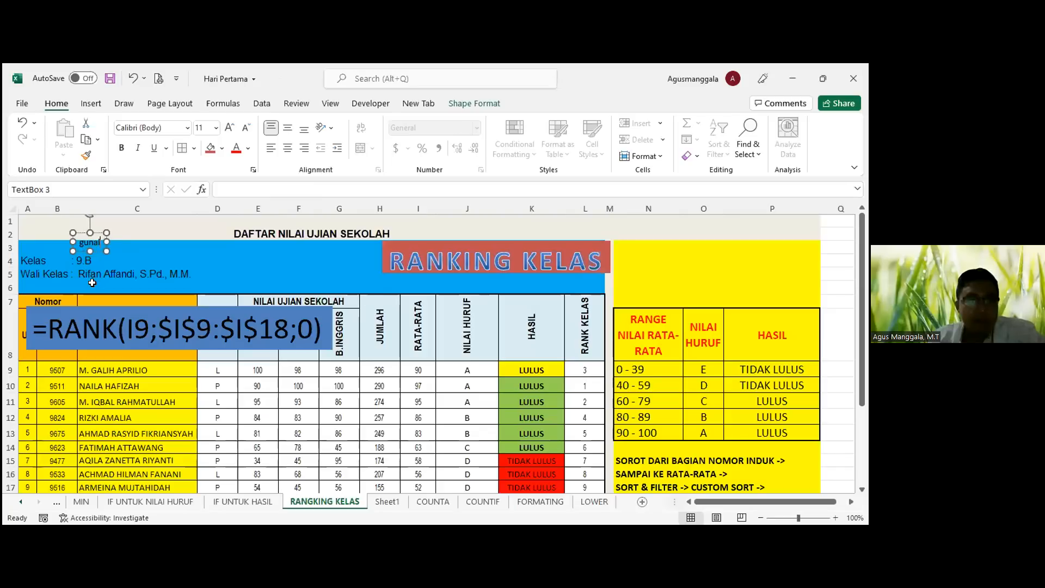
pyautogui.press('BackSpace')
pyautogui.press('BackSpace')
pyautogui.press('BackSpace')
pyautogui.write('ka')
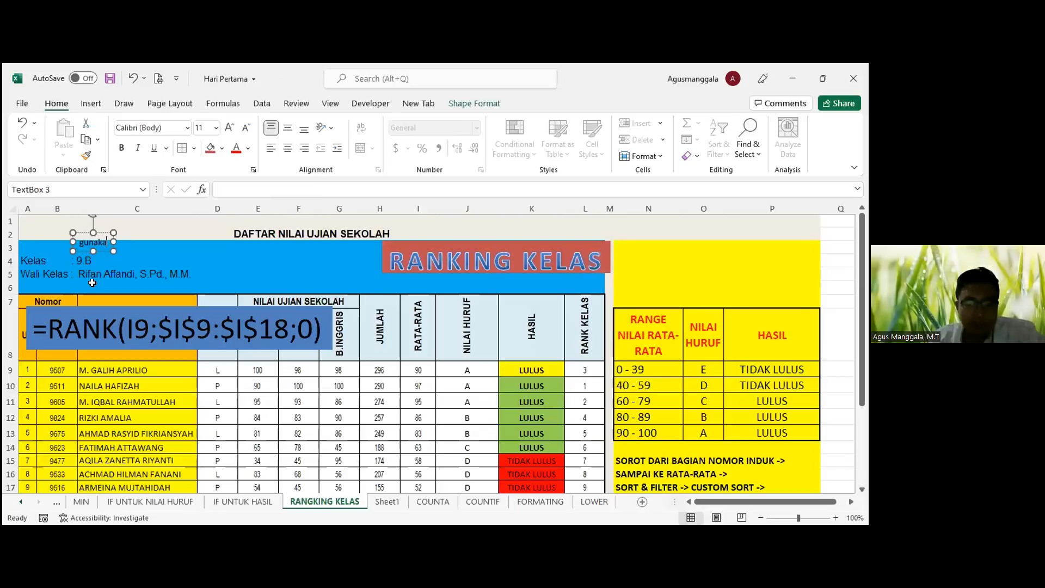
pyautogui.write('n f')
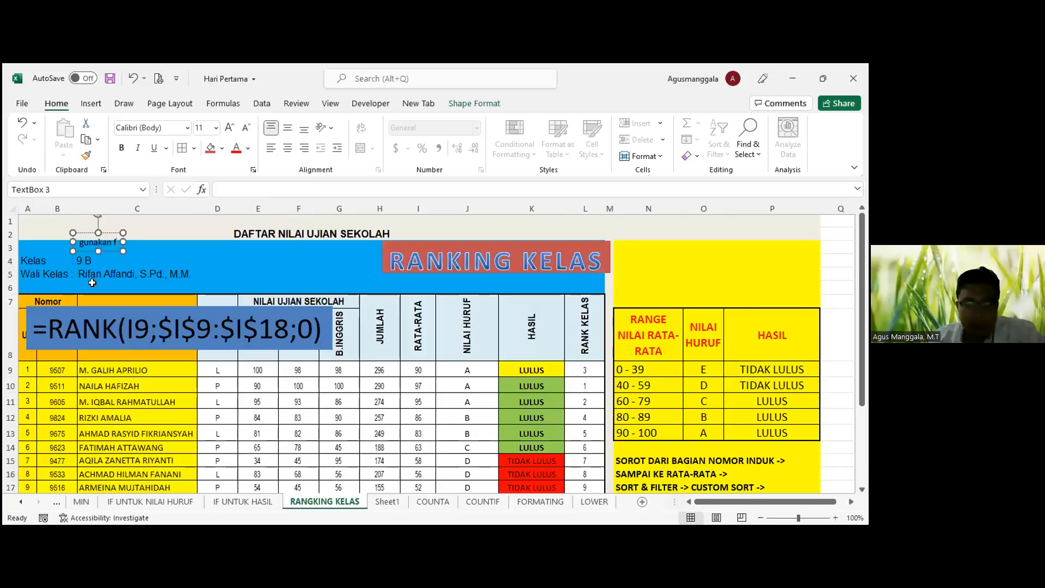
pyautogui.write('n+F4')
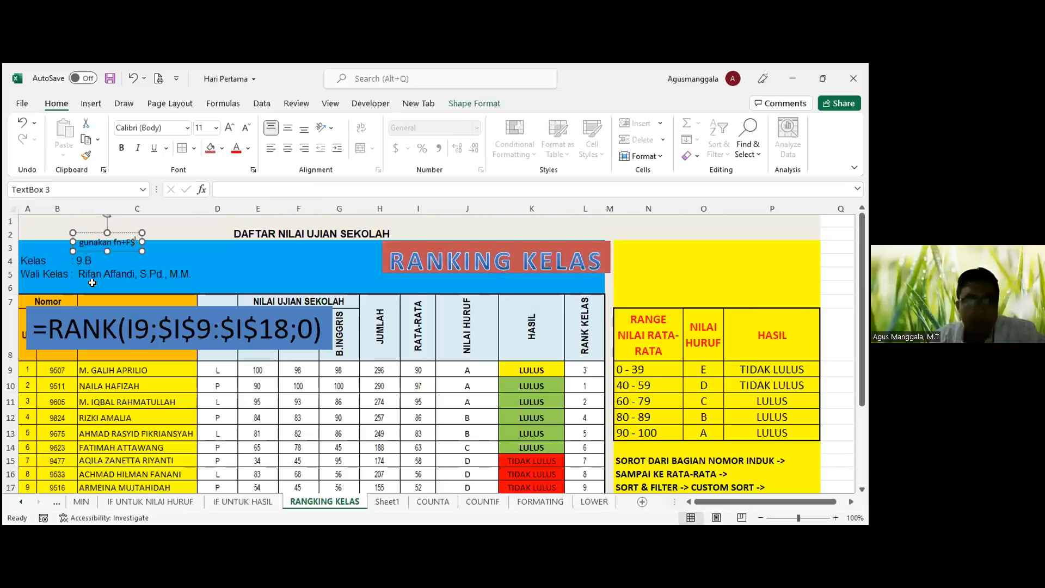
pyautogui.press('BackSpace')
pyautogui.write('4 secara bersamaan')
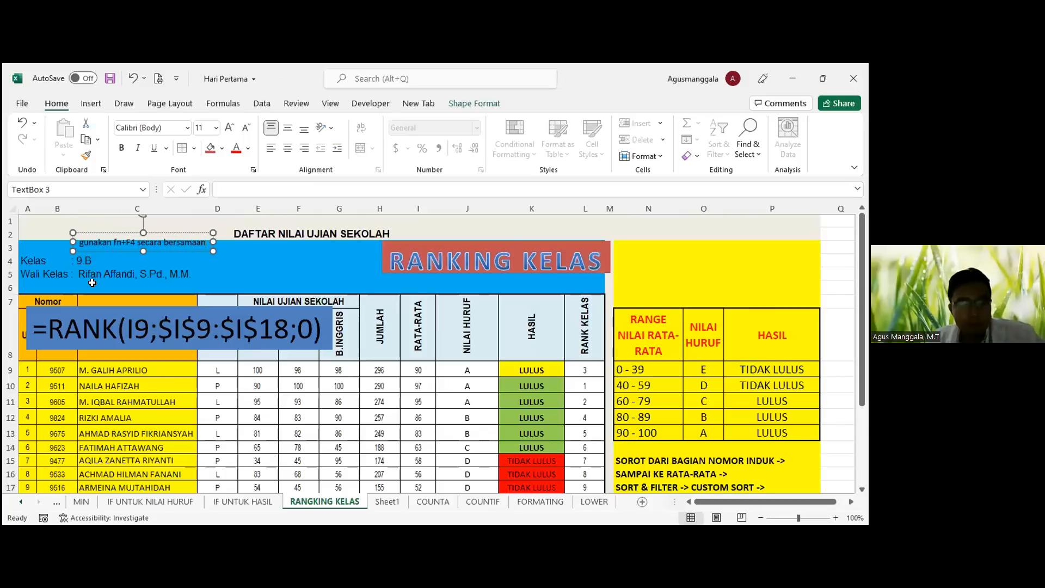
# Step: Enlarge all the text in the fn+F4 note to font size 32
pyautogui.hotkey('ctrl', 'a')
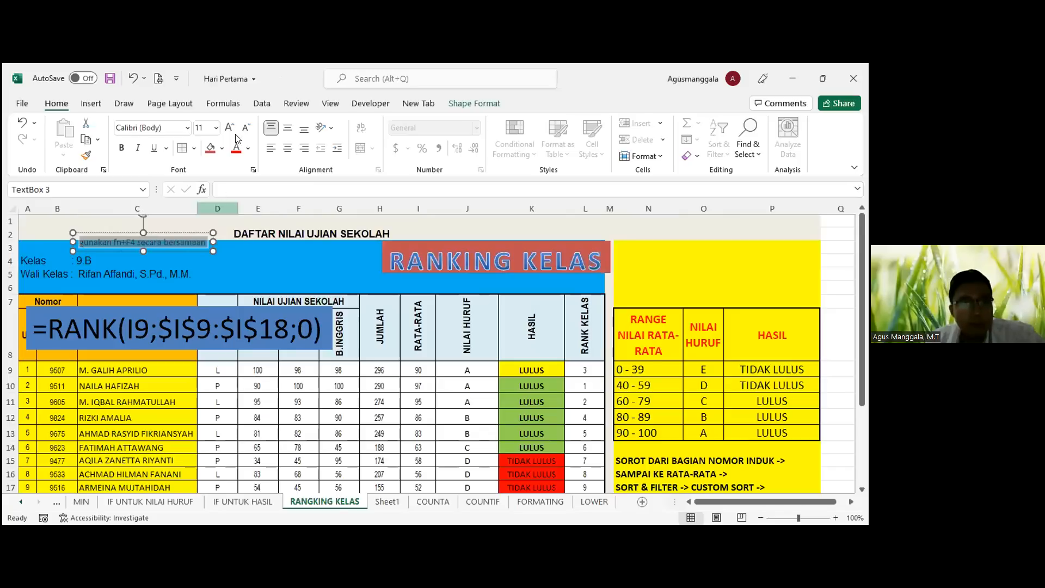
pyautogui.click(228, 128)
pyautogui.click(228, 128)
pyautogui.click(228, 128)
pyautogui.click(228, 128)
pyautogui.click(228, 128)
pyautogui.click(228, 128)
pyautogui.click(228, 128)
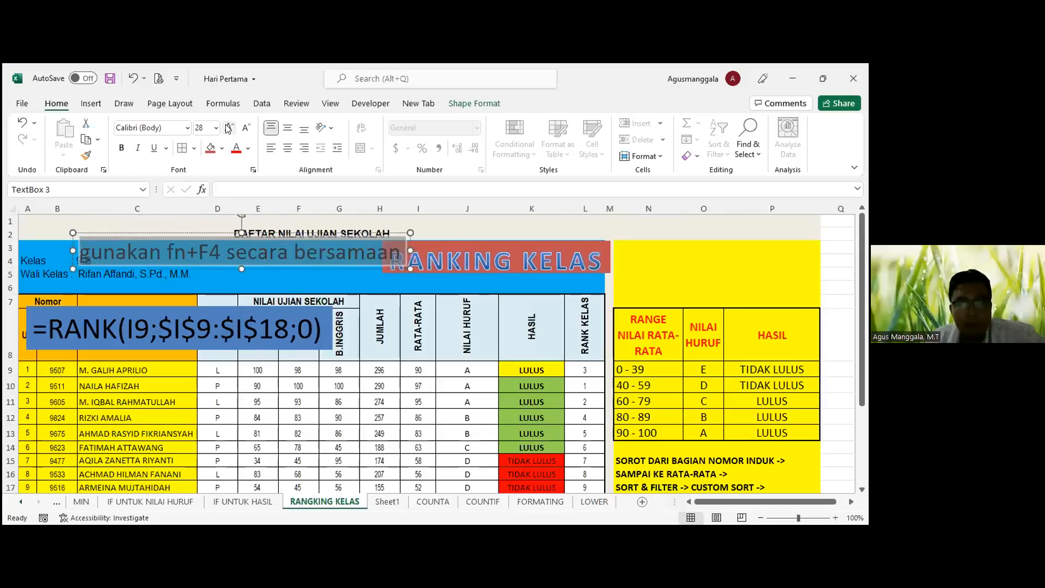
pyautogui.click(228, 127)
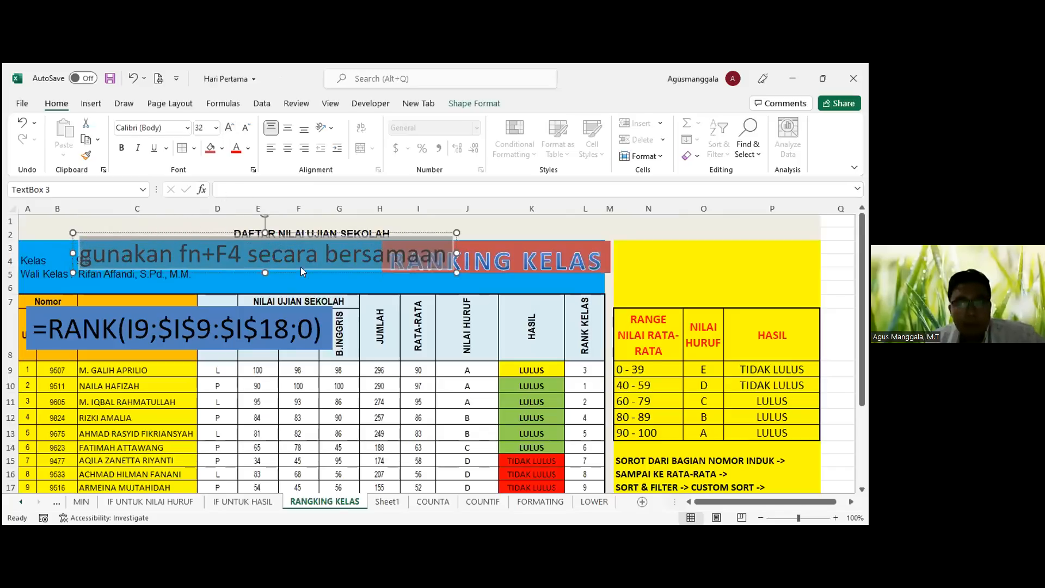
# Step: Move the fn+F4 note below the grade table, near rows 25 and 26 under the Keterangan lines
pyautogui.moveTo(284, 274); pyautogui.dragTo(239, 262)
pyautogui.moveTo(380, 296); pyautogui.dragTo(306, 362)
pyautogui.scroll(-3, 304, 330)
pyautogui.scroll(2, 304, 330)
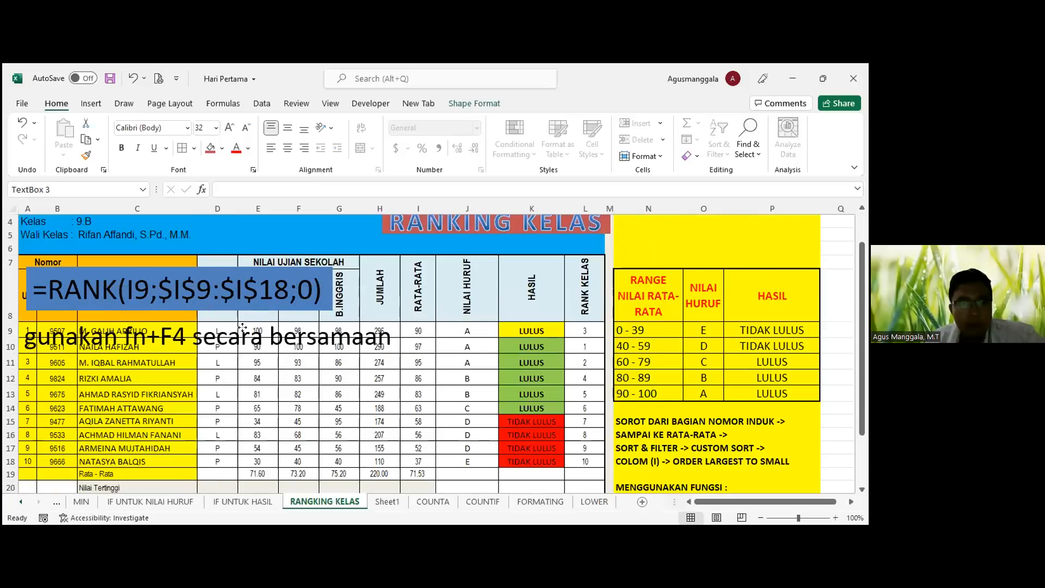
pyautogui.scroll(-4, 247, 321)
pyautogui.scroll(-1, 247, 322)
pyautogui.scroll(3, 247, 321)
pyautogui.moveTo(265, 238); pyautogui.dragTo(265, 464)
pyautogui.hotkey('alt', 'Tab')
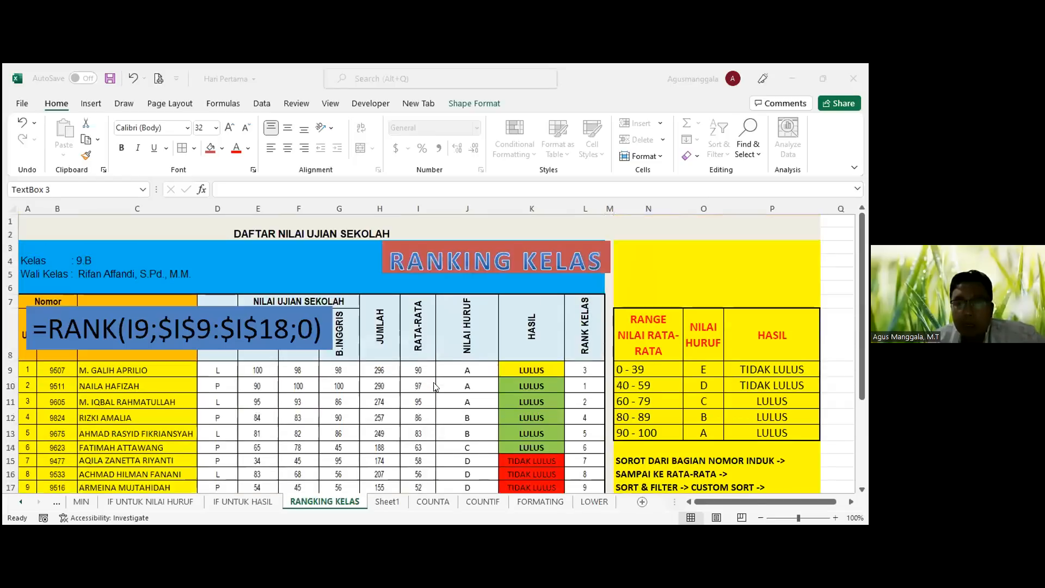
# Step: Fill the L9 RANK formula down the RANK KELAS column and check the copied formulas in L10, L11 and L18
pyautogui.click(587, 369)
pyautogui.doubleClick(605, 377)
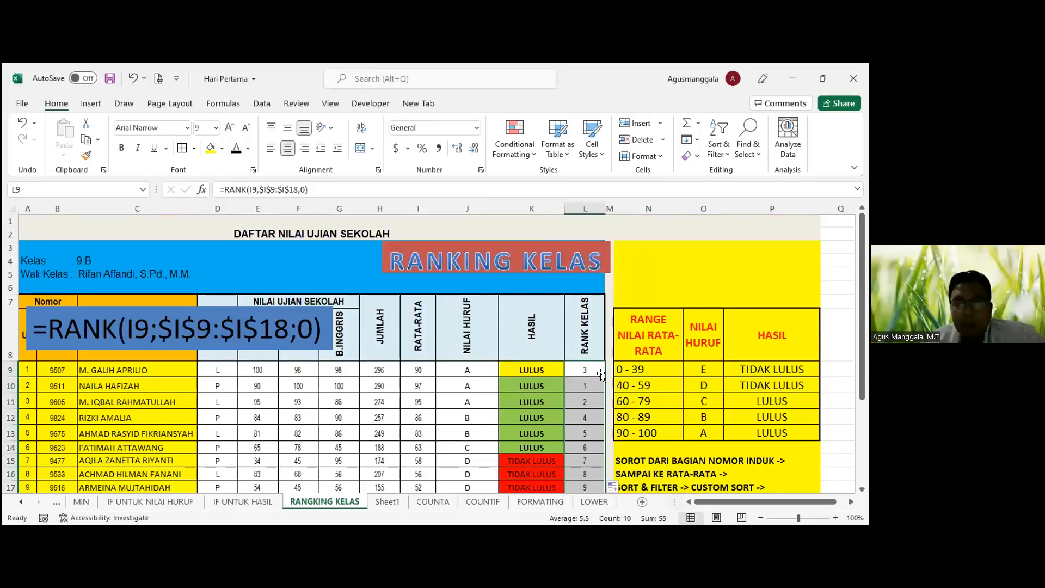
pyautogui.scroll(-1, 587, 335)
pyautogui.click(586, 328)
pyautogui.press('Down')
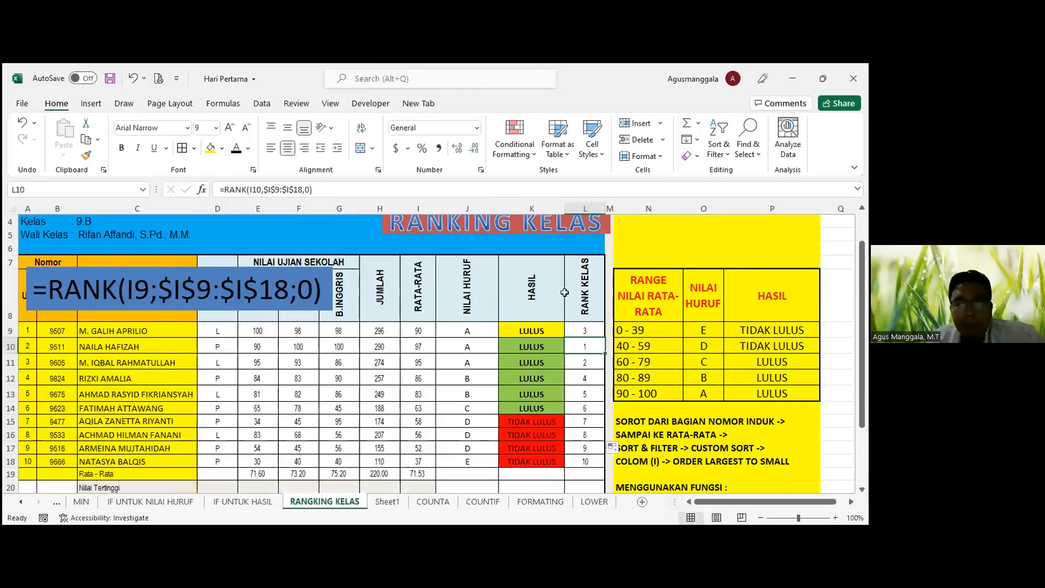
pyautogui.click(588, 363)
pyautogui.scroll(-2, 574, 302)
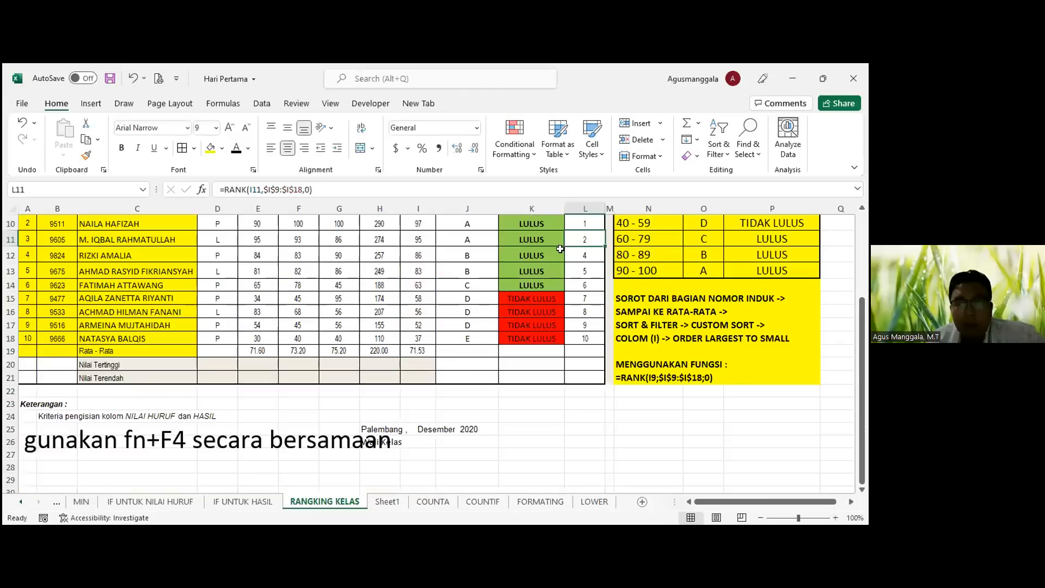
pyautogui.click(582, 337)
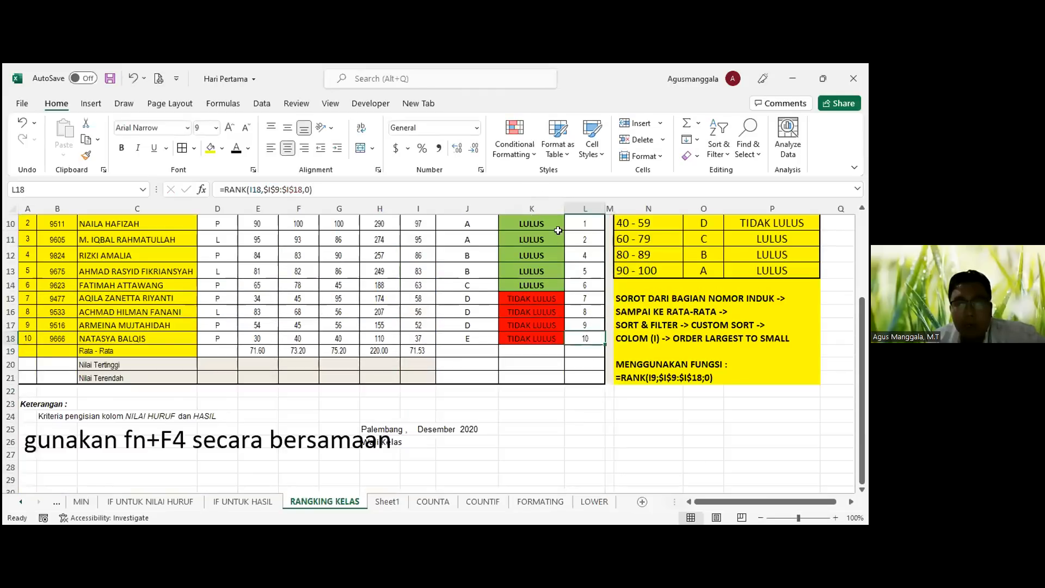
pyautogui.click(559, 192)
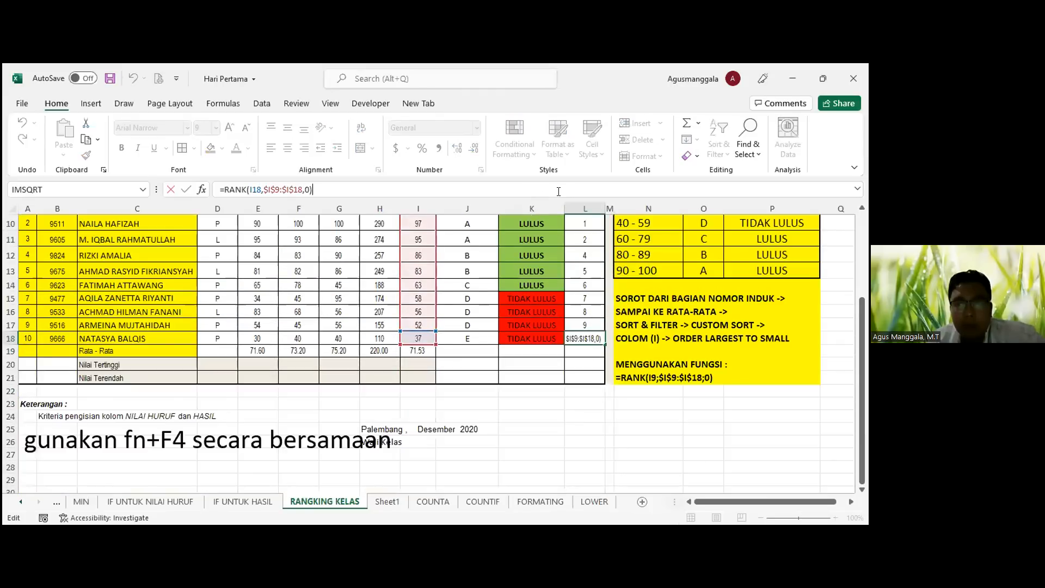
pyautogui.click(594, 314)
pyautogui.click(595, 337)
# Step: Select the ranks in L18 up to L9 and change the order argument of the L18 RANK formula from 0 to ascending
pyautogui.moveTo(582, 222); pyautogui.dragTo(585, 305)
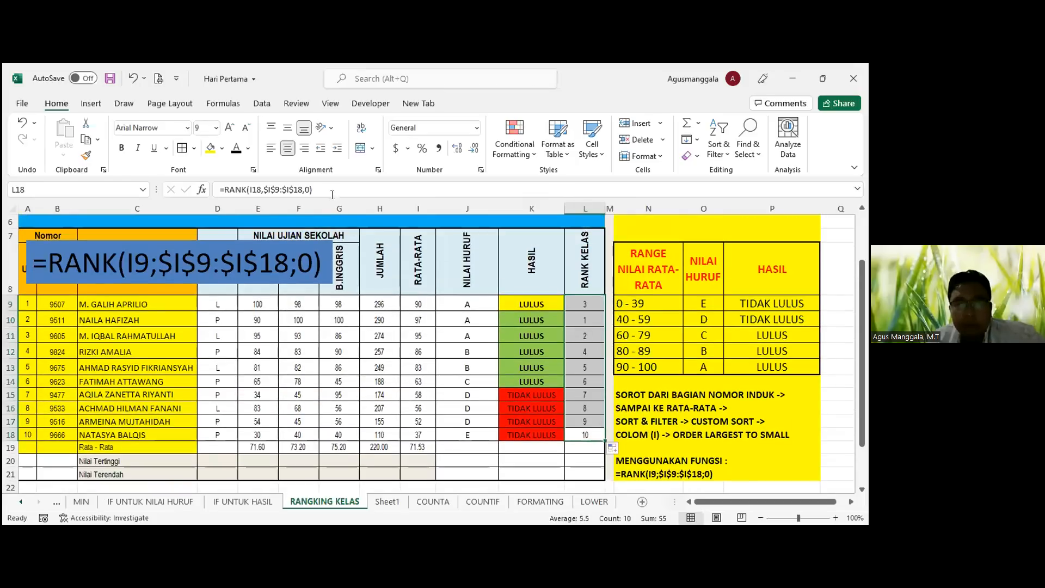
pyautogui.click(304, 186)
pyautogui.press('BackSpace')
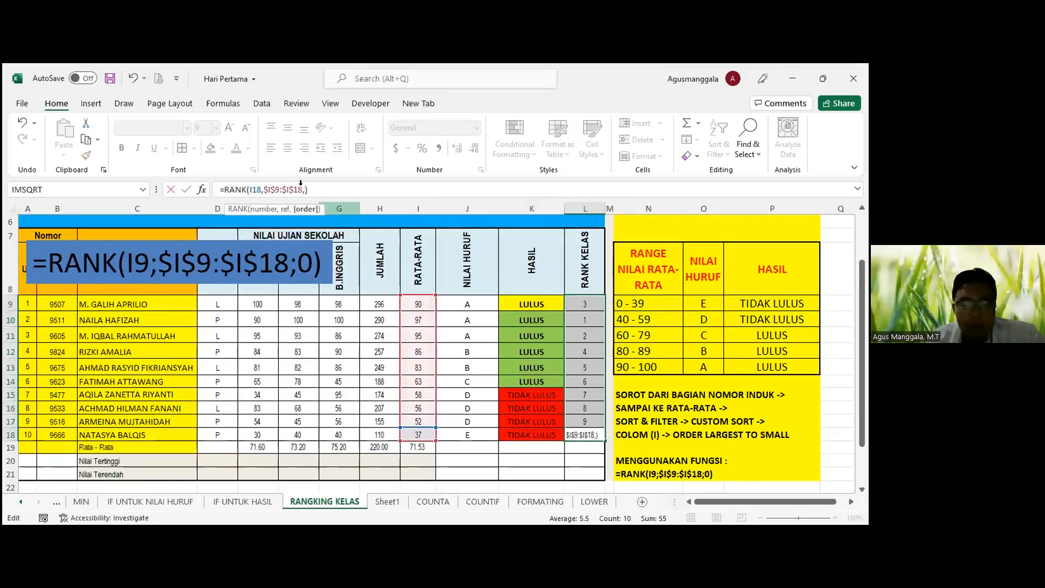
pyautogui.press('Return')
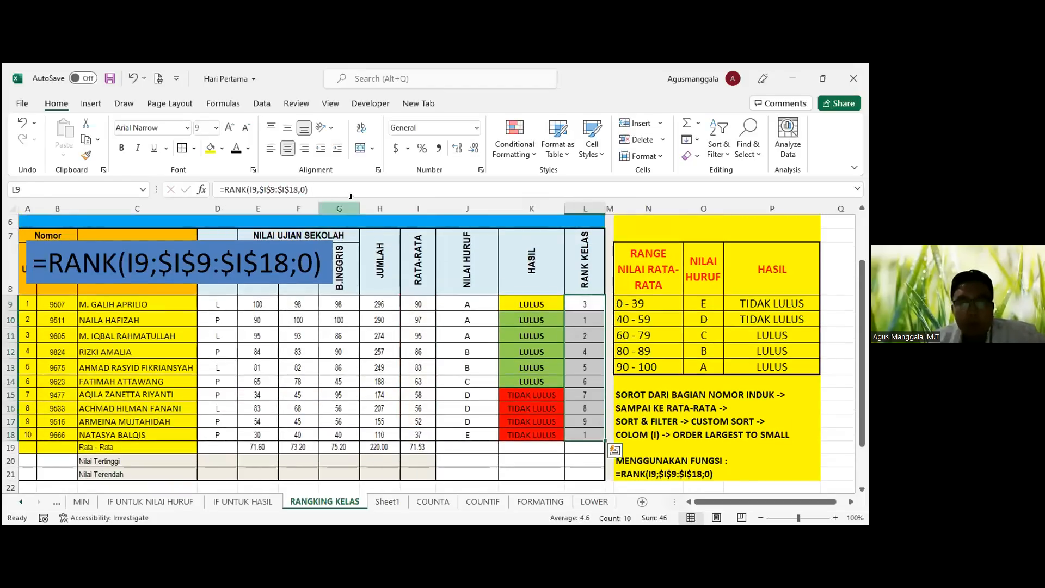
# Step: Undo the ascending order change in the L18 RANK formula and return to the first rank in L9
pyautogui.click(584, 305)
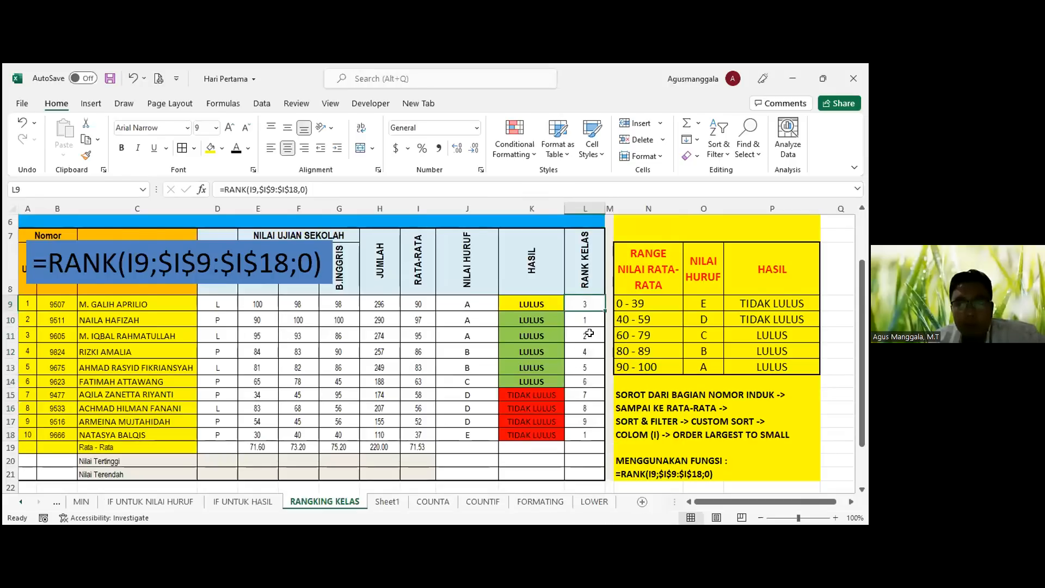
pyautogui.scroll(-2, 582, 321)
pyautogui.click(582, 307)
pyautogui.doubleClick(605, 313)
pyautogui.hotkey('ctrl', 'z')
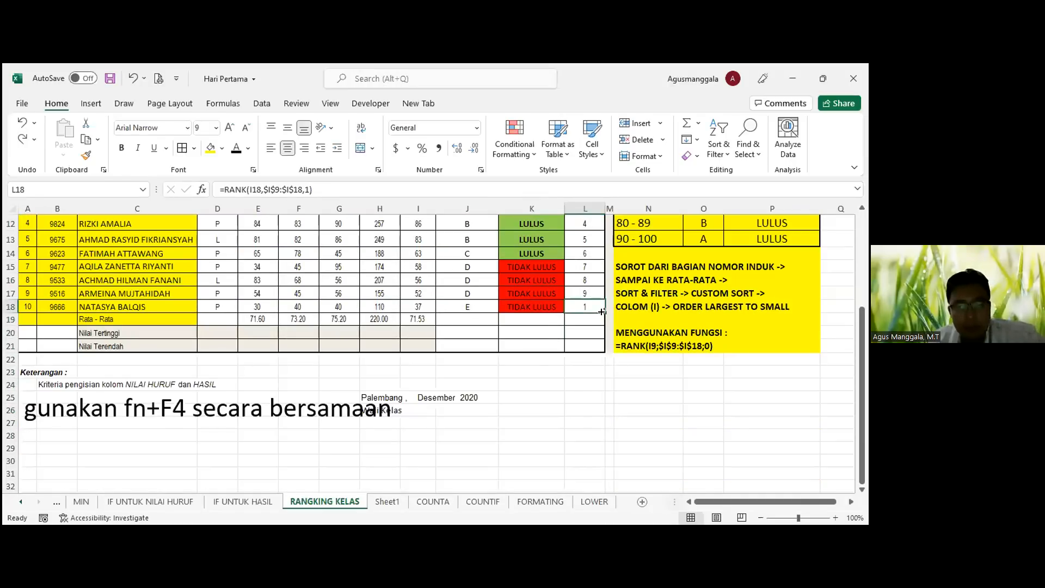
pyautogui.hotkey('ctrl', 'z')
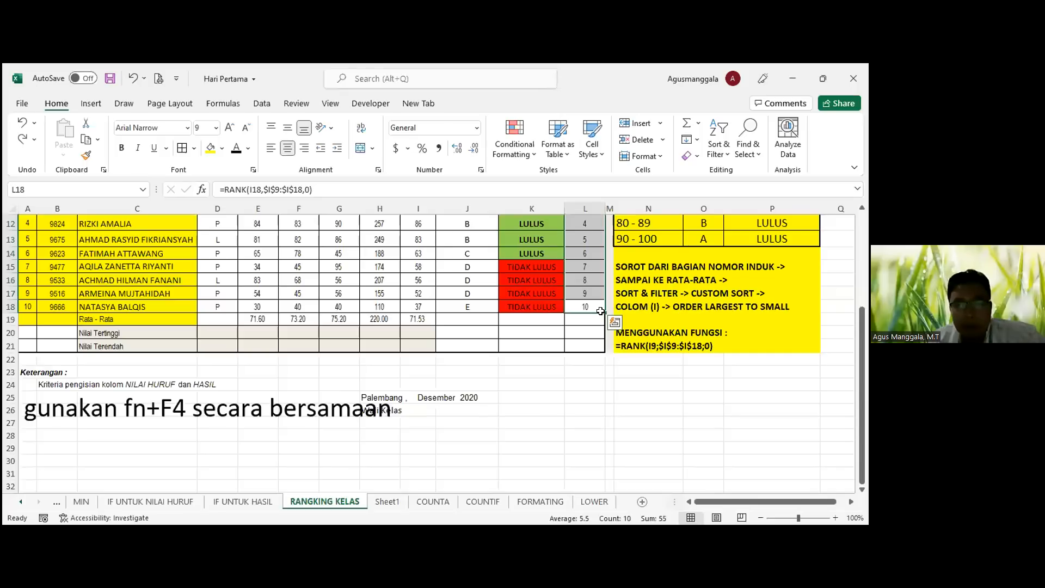
pyautogui.scroll(3, 588, 341)
pyautogui.click(586, 343)
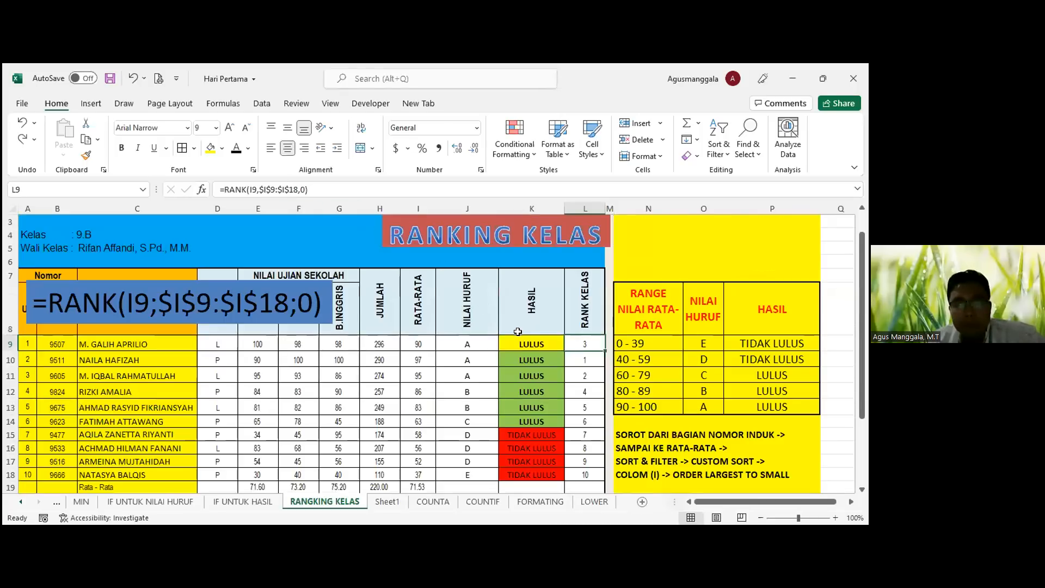
# Step: Copy the example formula text =RANK(I9;$I$9:$I$18;0) from N21 without changing the cell
pyautogui.scroll(-1, 517, 331)
pyautogui.scroll(-2, 615, 322)
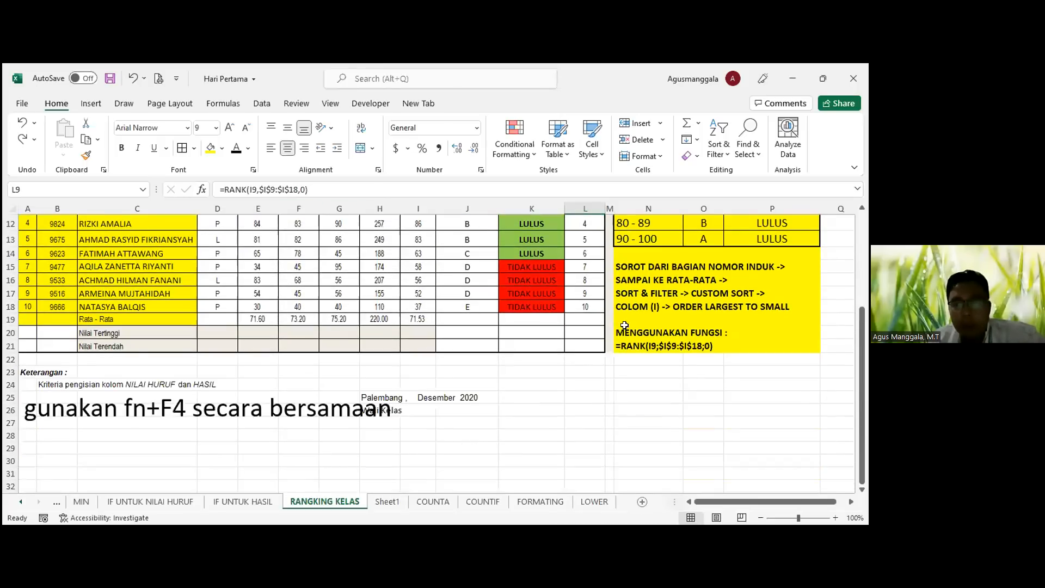
pyautogui.click(648, 346)
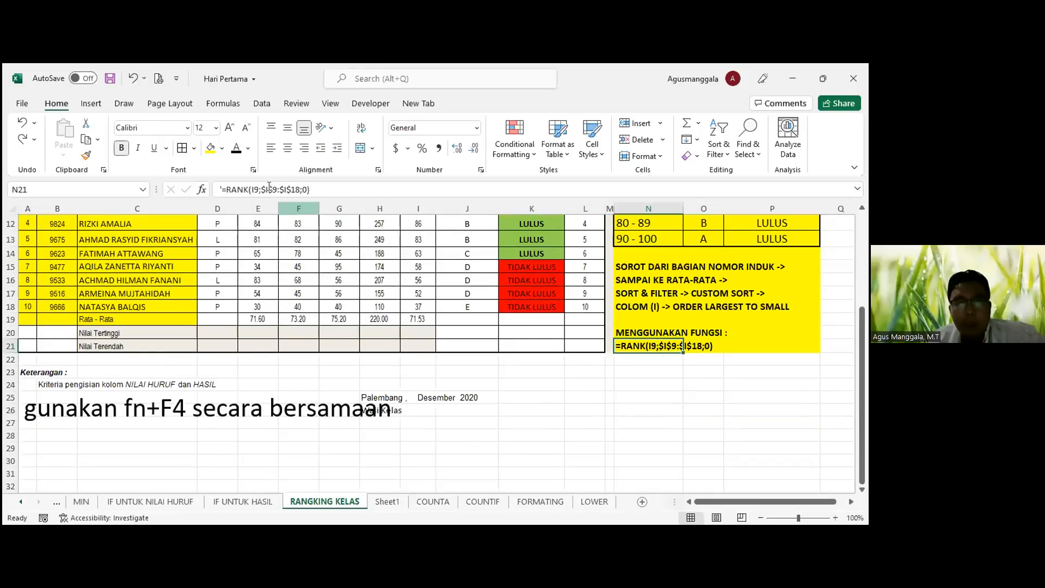
pyautogui.moveTo(309, 189); pyautogui.dragTo(225, 190)
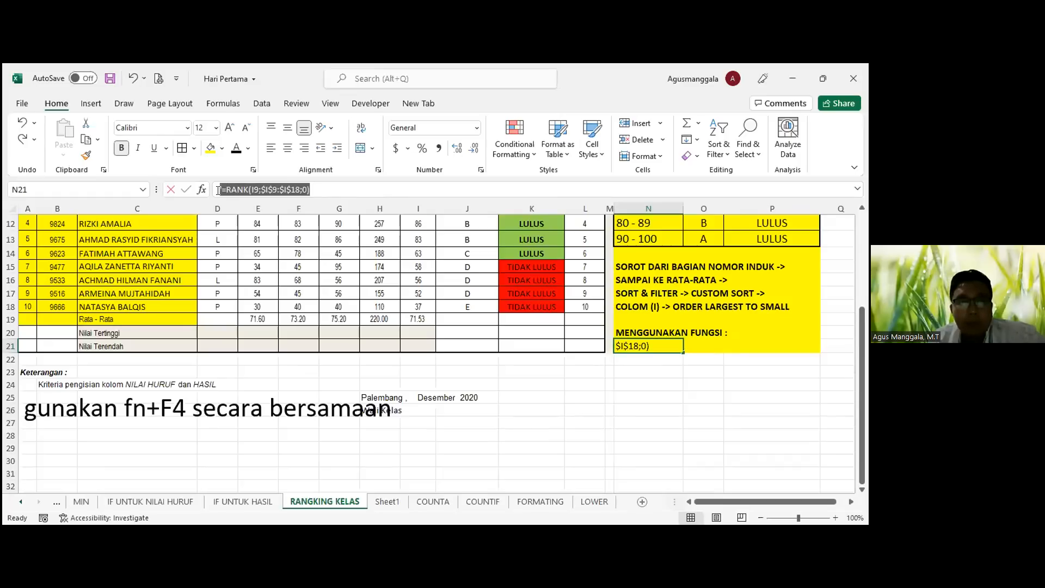
pyautogui.rightClick(224, 190)
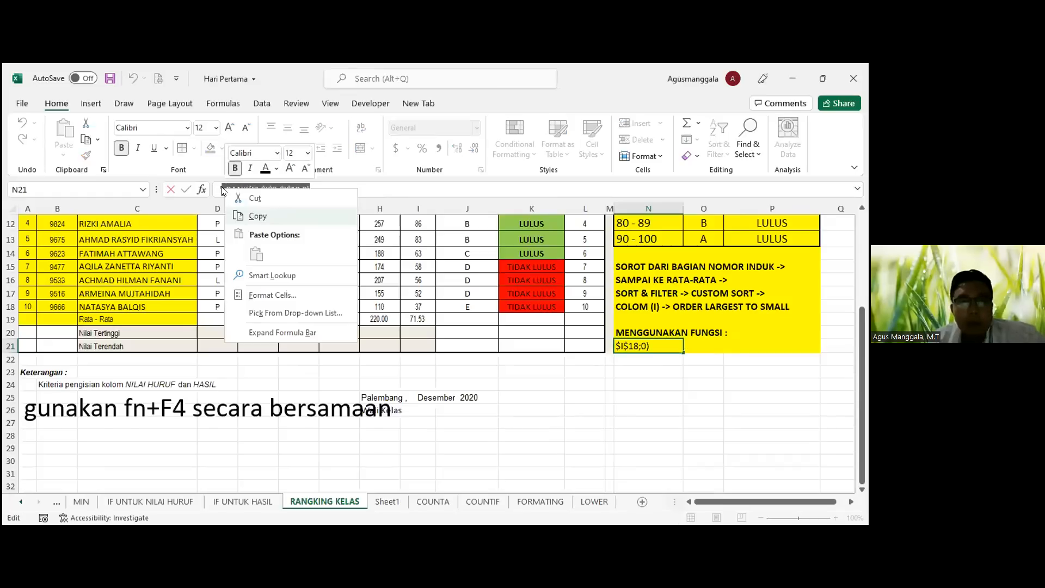
pyautogui.click(252, 212)
pyautogui.scroll(4, 383, 304)
pyautogui.press('Escape')
# Step: Replace the RANK formula in L9 with the copied =RANK(I9;$I$9:$I$18;0) and try to enter it
pyautogui.scroll(-2, 384, 304)
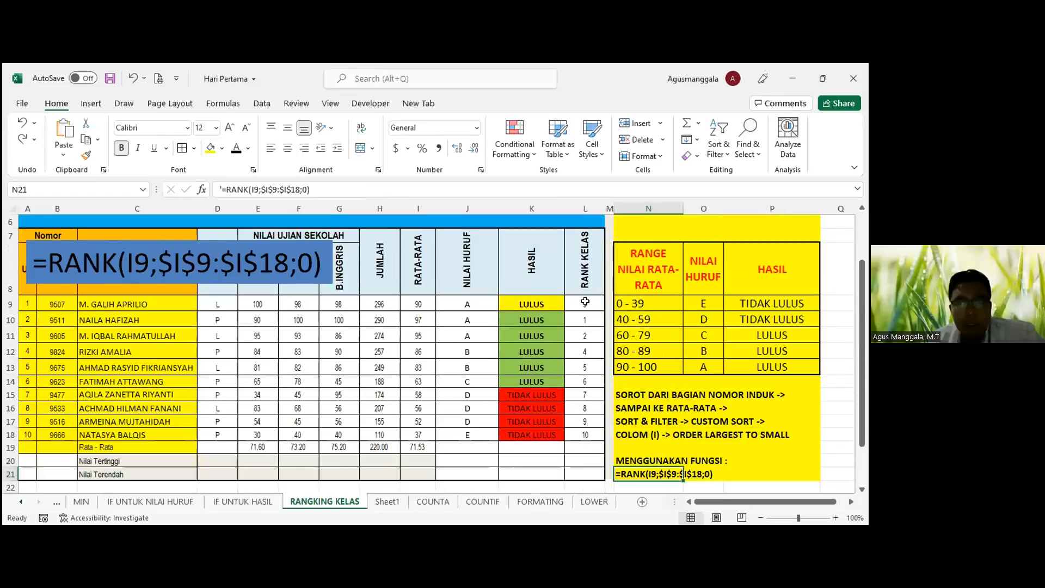
pyautogui.click(584, 304)
pyautogui.moveTo(329, 191); pyautogui.dragTo(179, 198)
pyautogui.press('Delete')
pyautogui.hotkey('ctrl', 'v')
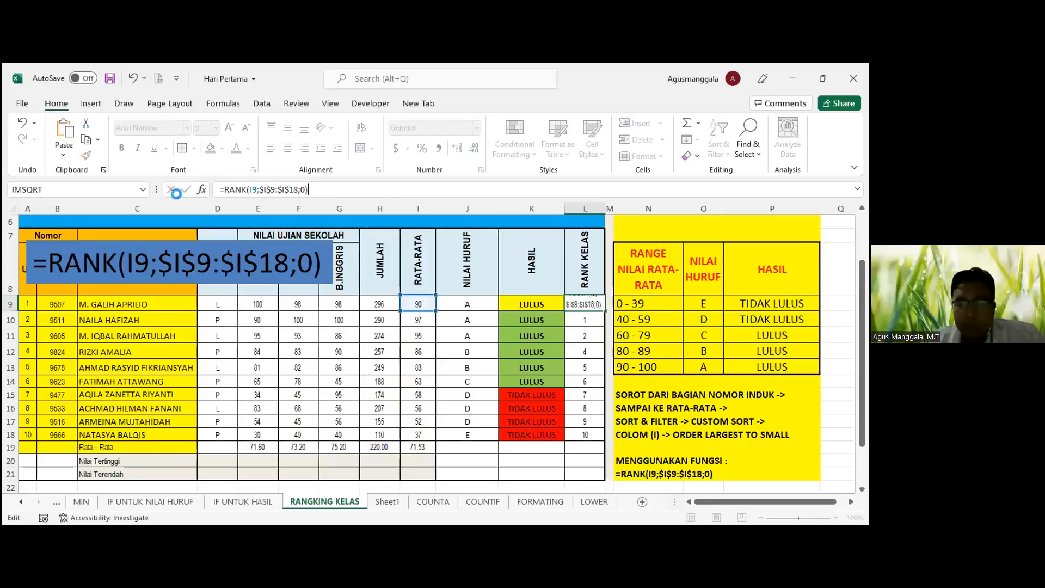
pyautogui.press('Return')
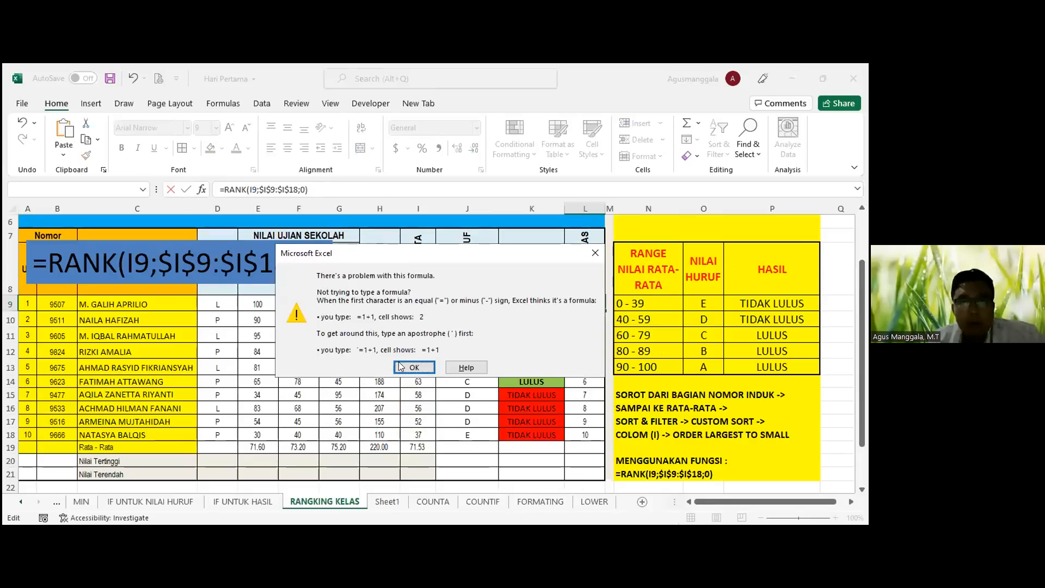
# Step: Replace both semicolons in the pasted L9 formula with commas and enter it as =RANK(I9,$I$9:$I$18,0)
pyautogui.click(413, 367)
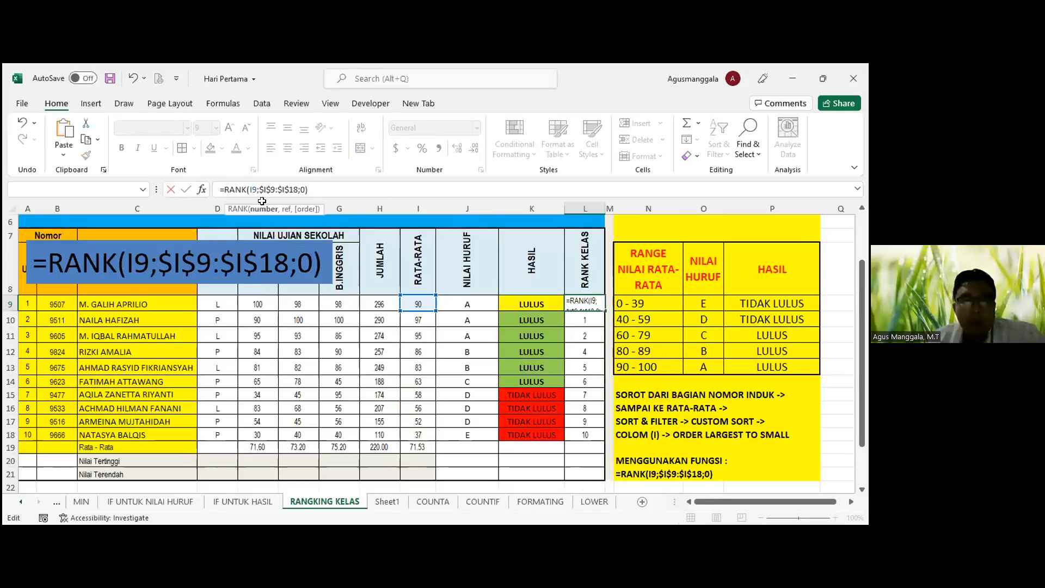
pyautogui.write(',')
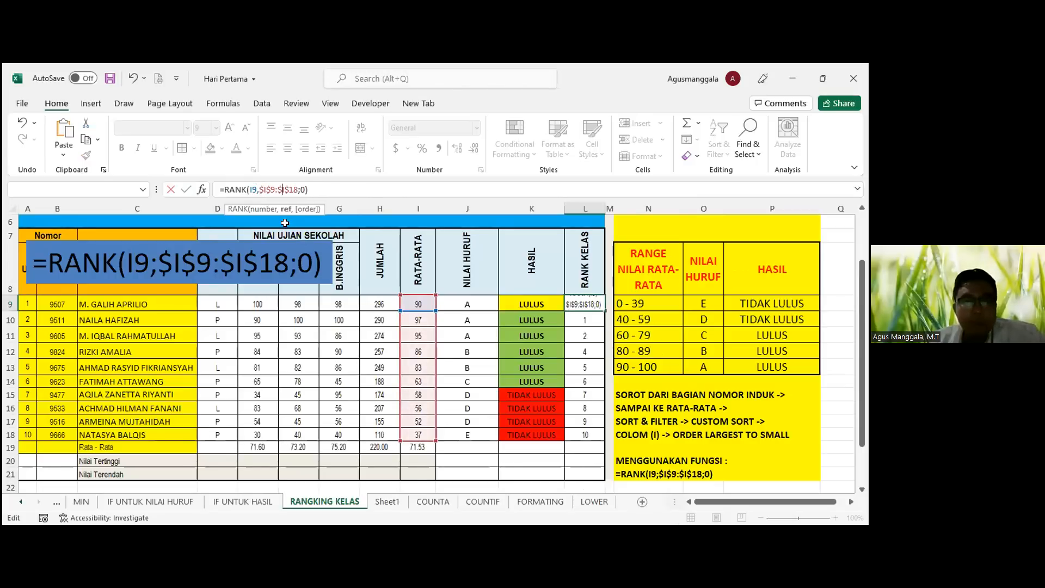
pyautogui.press('Delete')
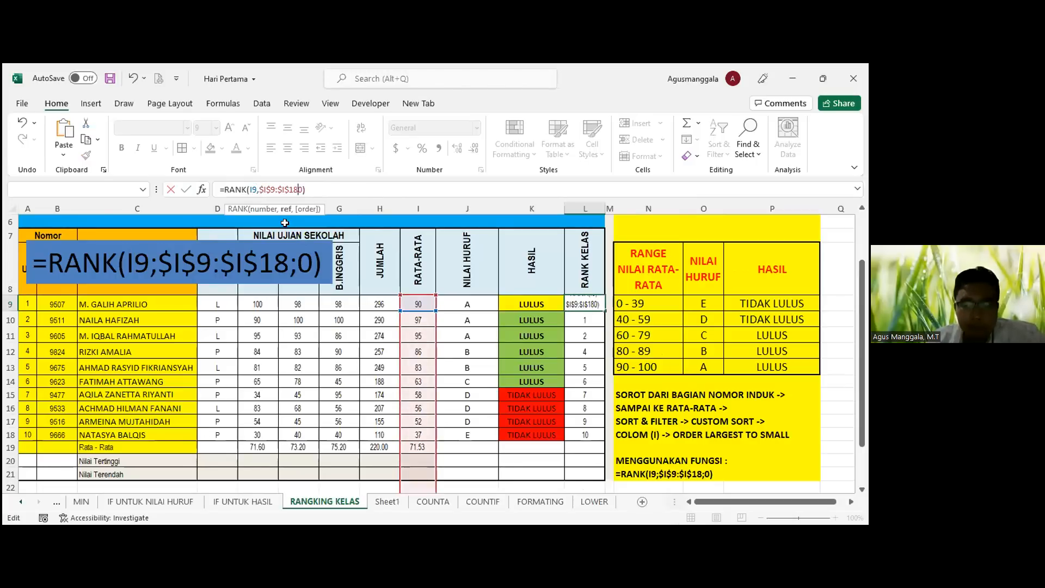
pyautogui.write(',')
pyautogui.press('Return')
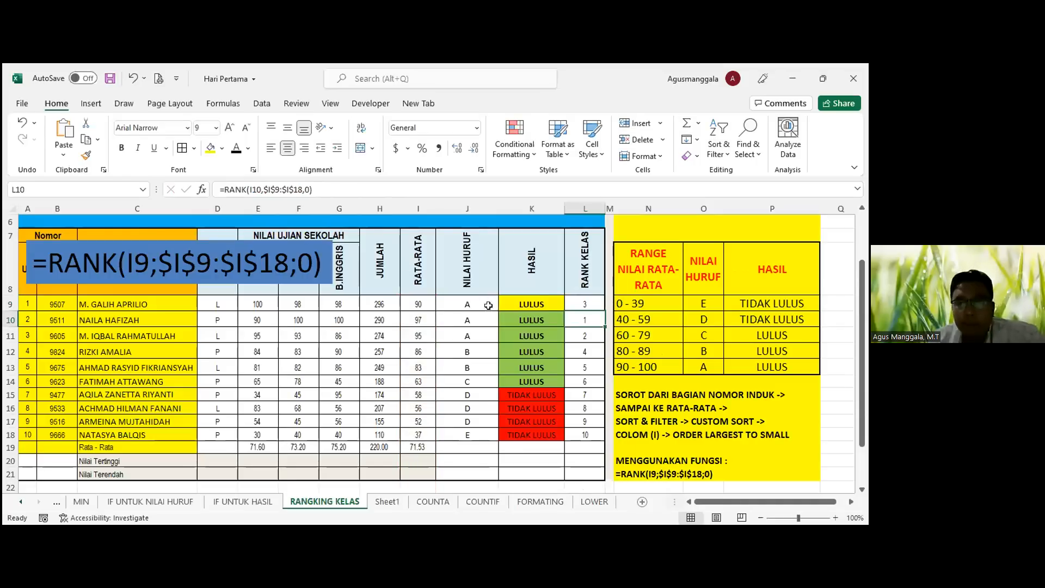
# Step: Fill the corrected L9 RANK formula down the RANK KELAS column to L18
pyautogui.click(588, 299)
pyautogui.doubleClick(605, 311)
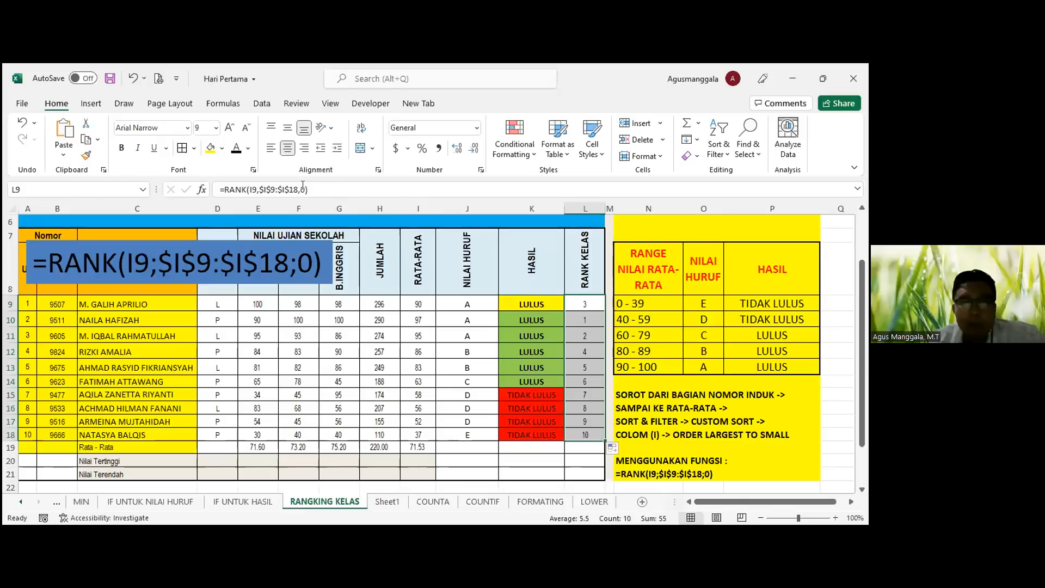
pyautogui.click(596, 304)
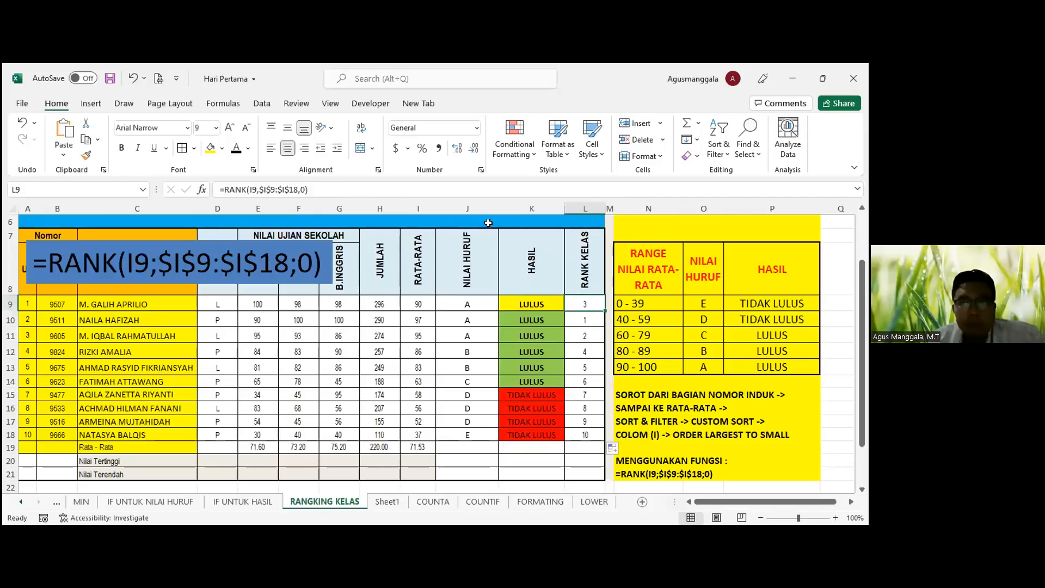
# Step: Try to sort the grade table by RANK KELAS from smallest to largest, starting from L9
pyautogui.click(722, 149)
pyautogui.click(724, 173)
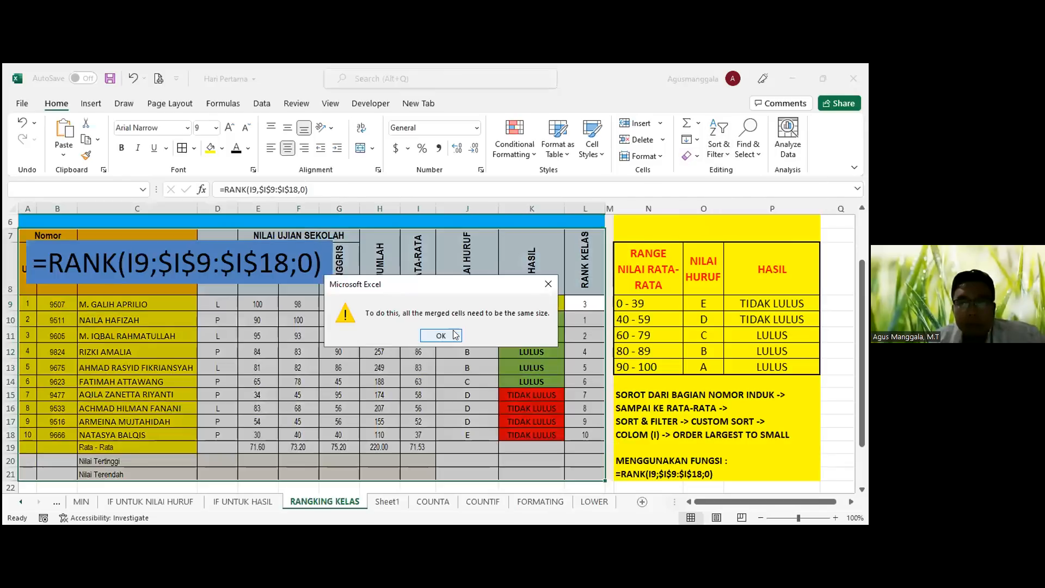
pyautogui.click(444, 335)
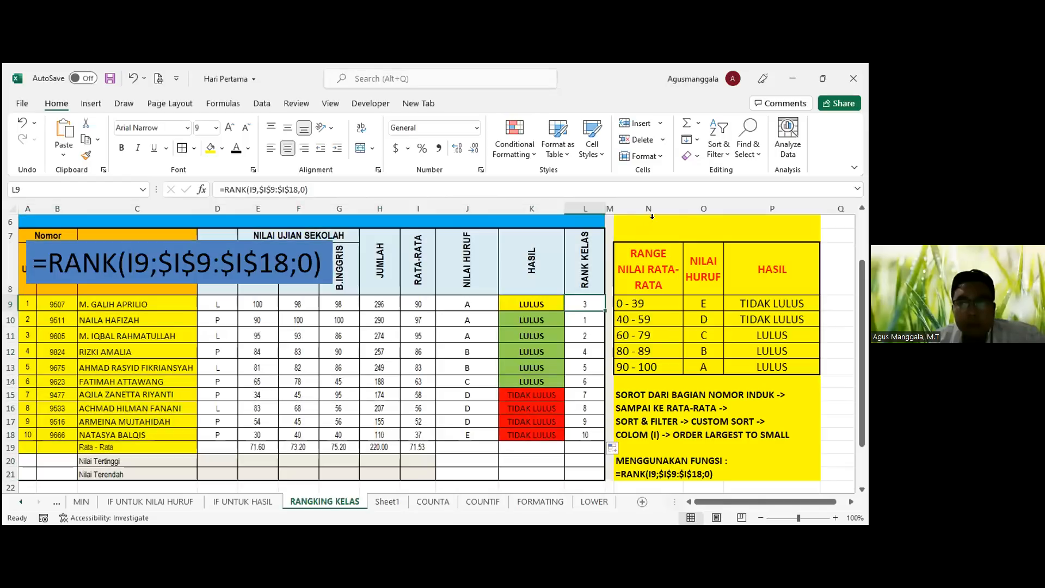
# Step: Select the ranks in L9 to L18 and try to sort them
pyautogui.click(719, 152)
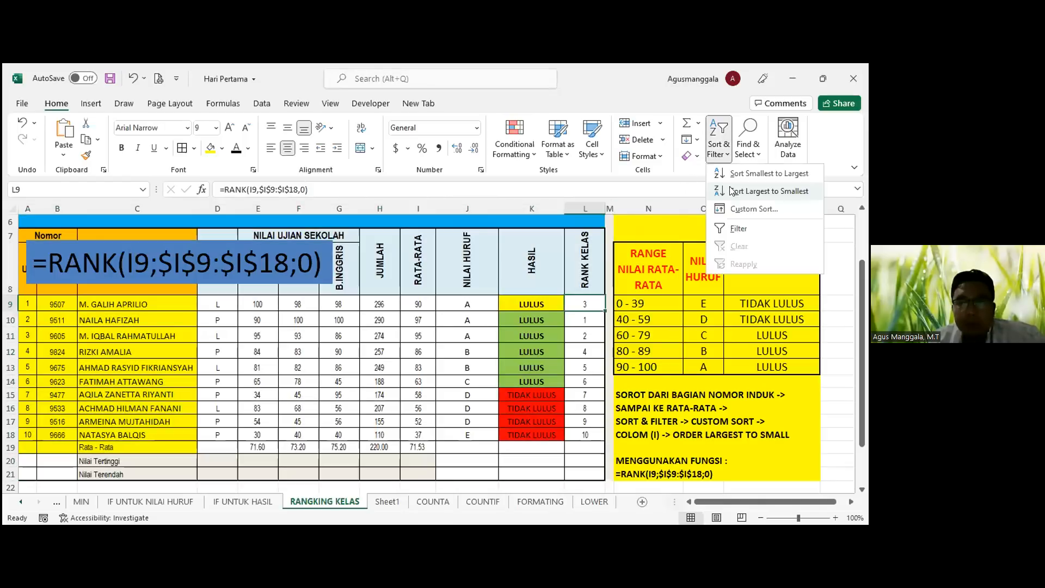
pyautogui.moveTo(585, 303); pyautogui.dragTo(584, 434)
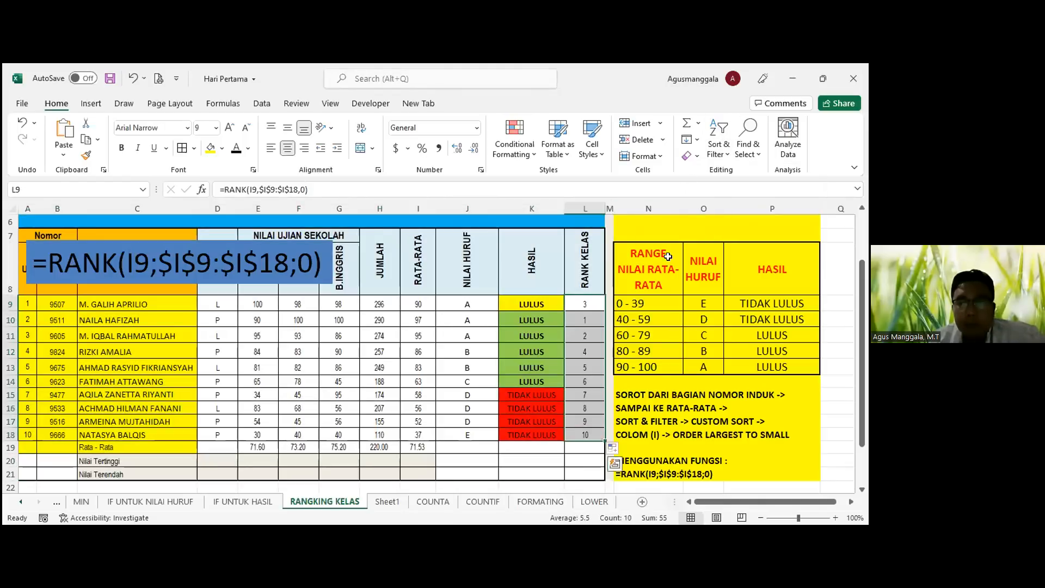
pyautogui.click(728, 152)
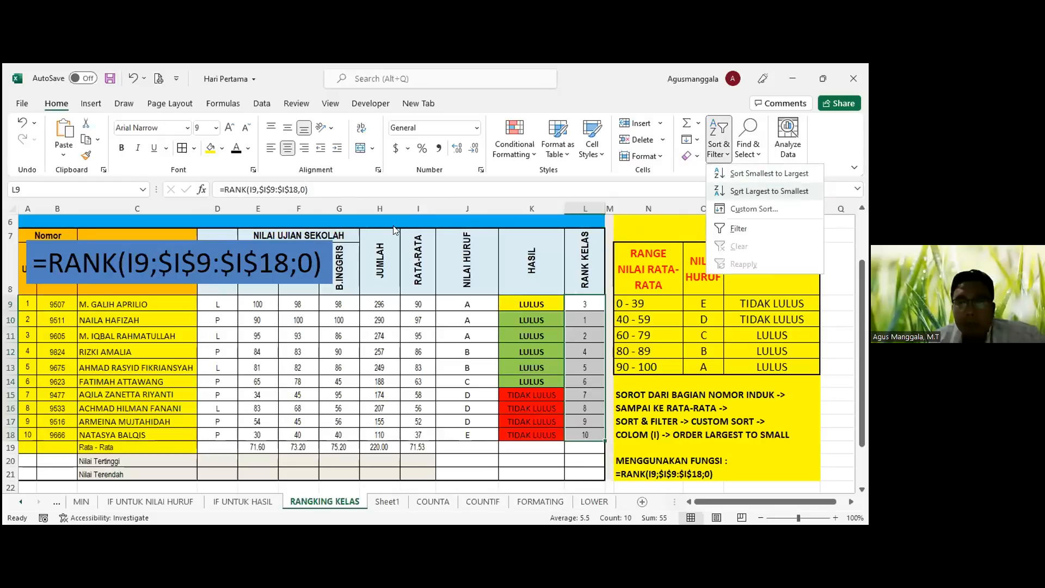
pyautogui.press('Return')
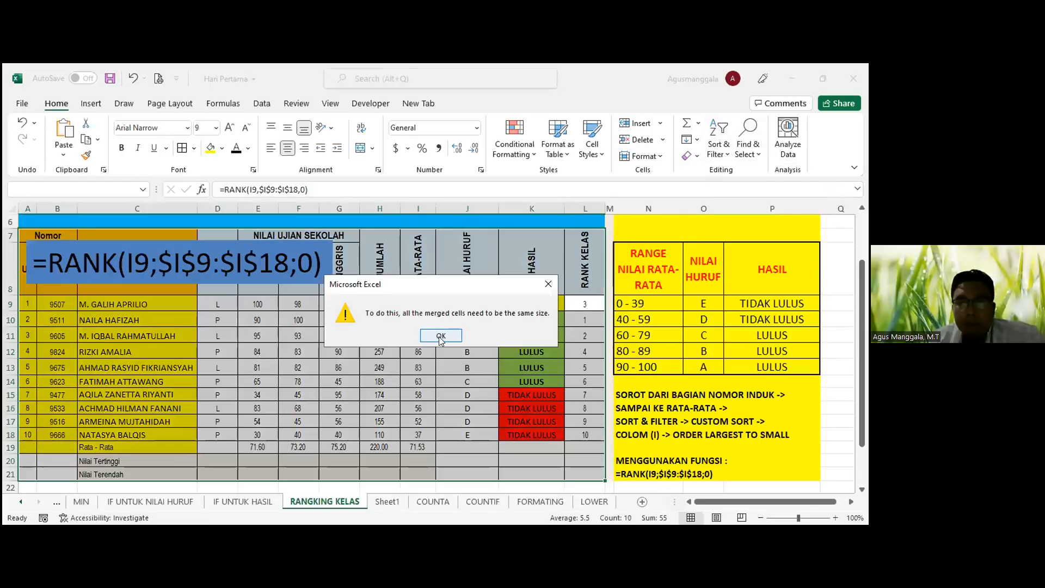
pyautogui.click(438, 334)
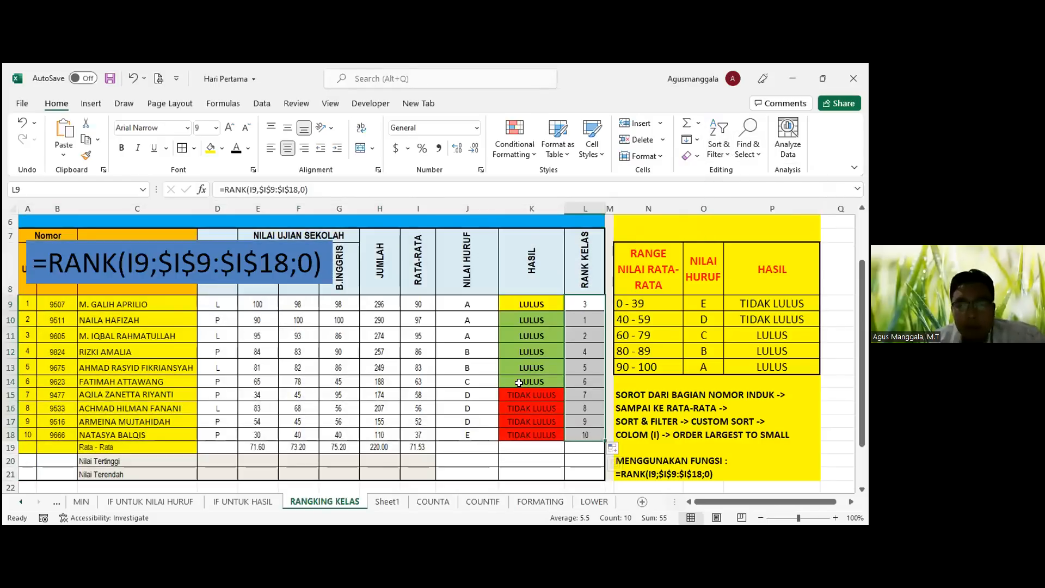
# Step: Check the RANK formulas in L10 and L18
pyautogui.click(581, 321)
pyautogui.scroll(-1, 580, 327)
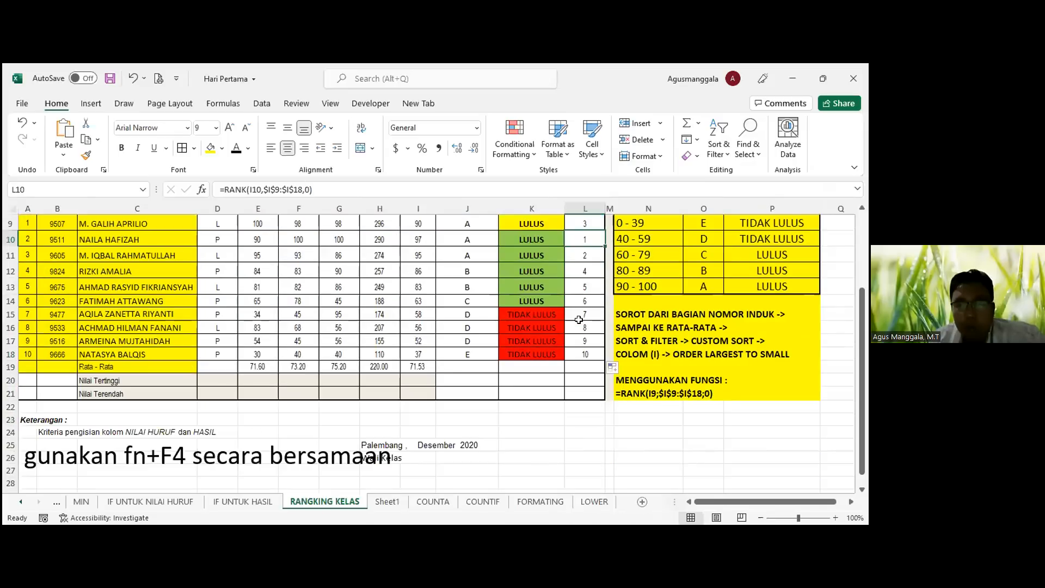
pyautogui.click(576, 356)
pyautogui.scroll(1, 576, 355)
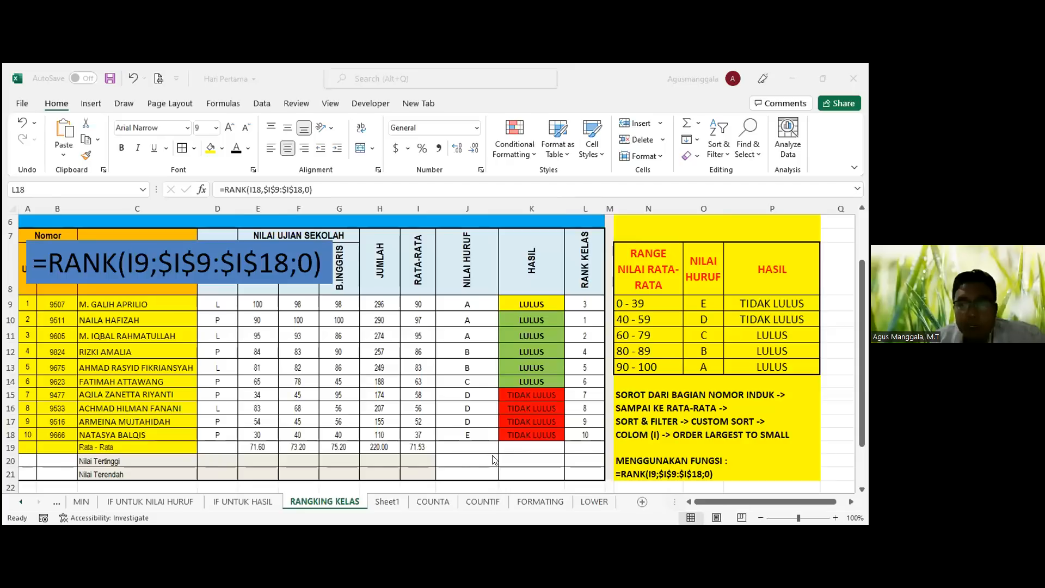
# Step: Copy the L9 RANK formula down to L18 again and reselect L9
pyautogui.moveTo(584, 303); pyautogui.dragTo(585, 351)
pyautogui.click(591, 303)
pyautogui.moveTo(608, 311); pyautogui.dragTo(597, 435)
pyautogui.click(581, 308)
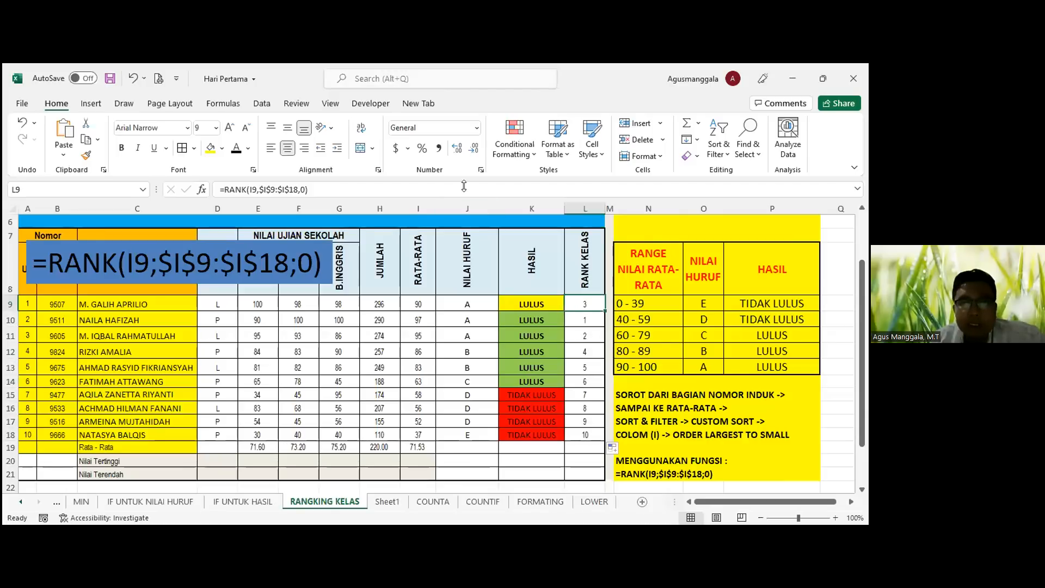
# Step: Review the RANK formulas in L10 and L9 and the ranks down the RANK KELAS column
pyautogui.click(797, 140)
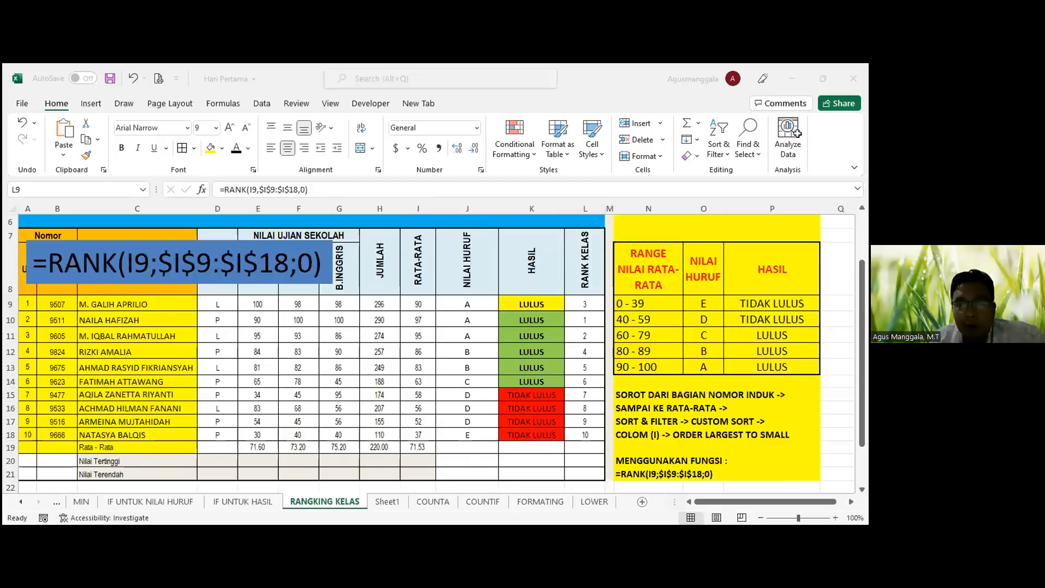
pyautogui.scroll(1, 599, 348)
pyautogui.click(586, 347)
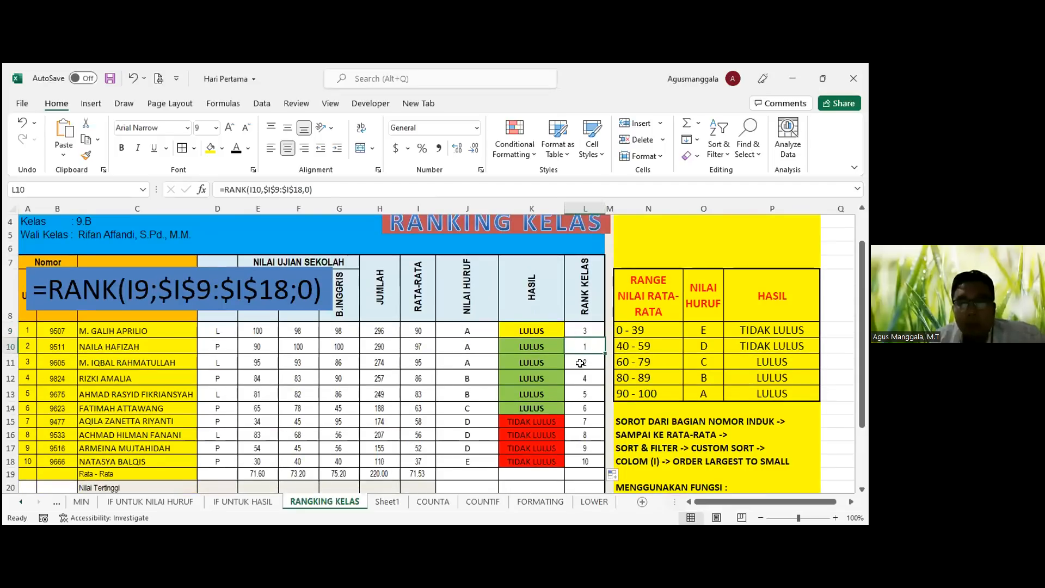
pyautogui.click(585, 333)
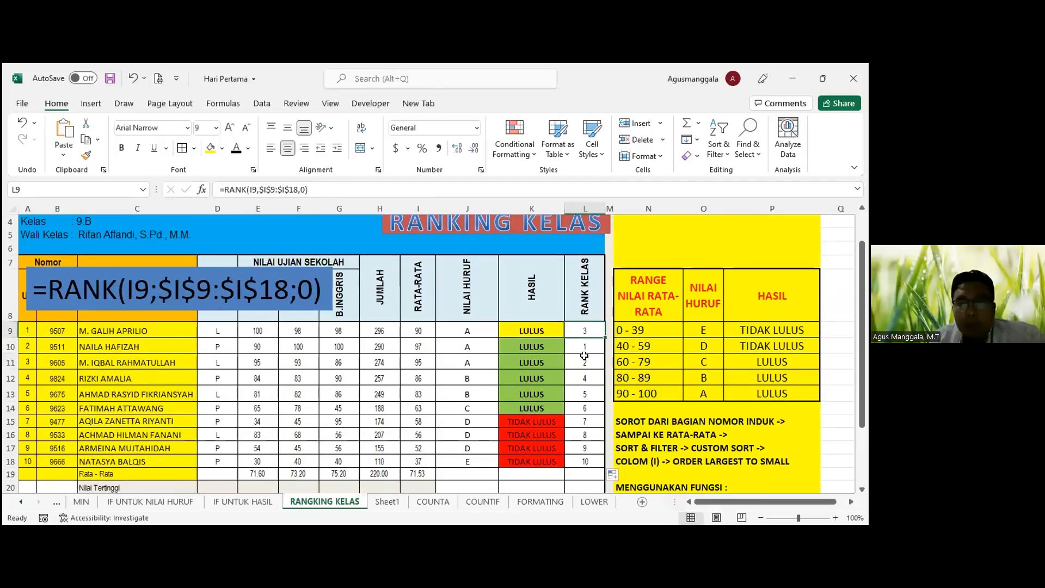
pyautogui.scroll(-1, 580, 375)
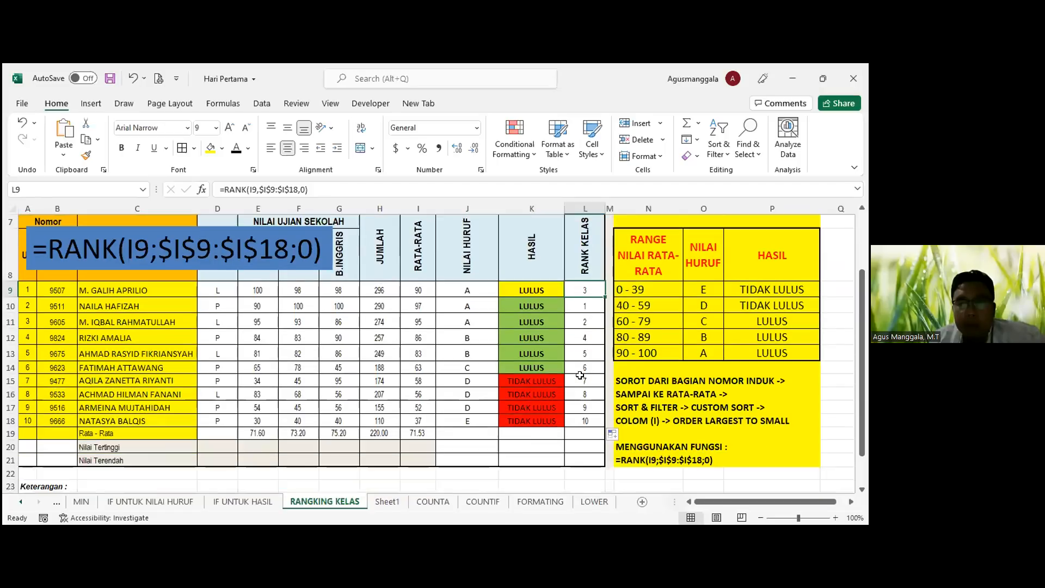
pyautogui.scroll(-1, 580, 376)
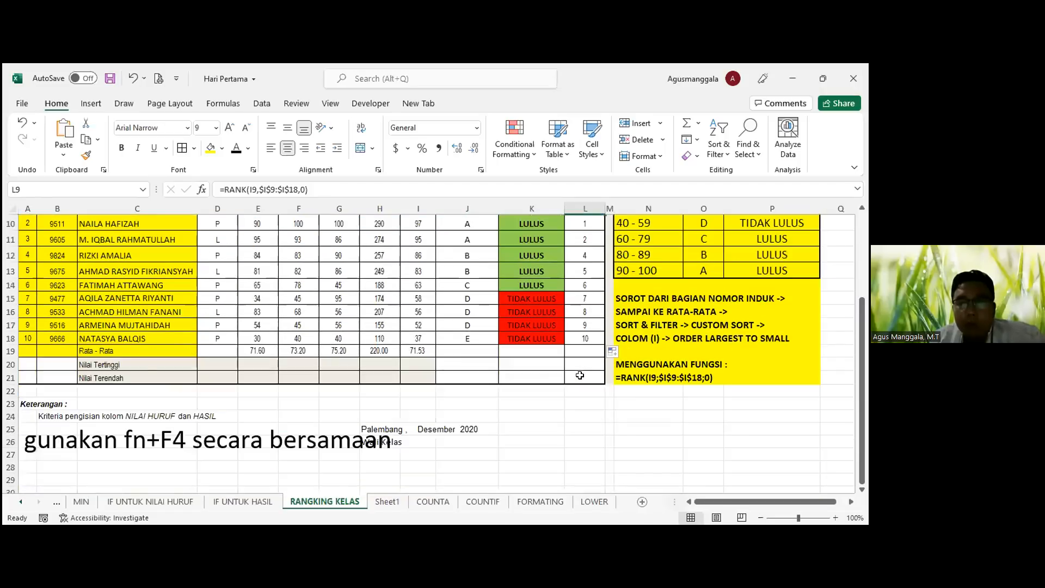
pyautogui.scroll(1, 484, 353)
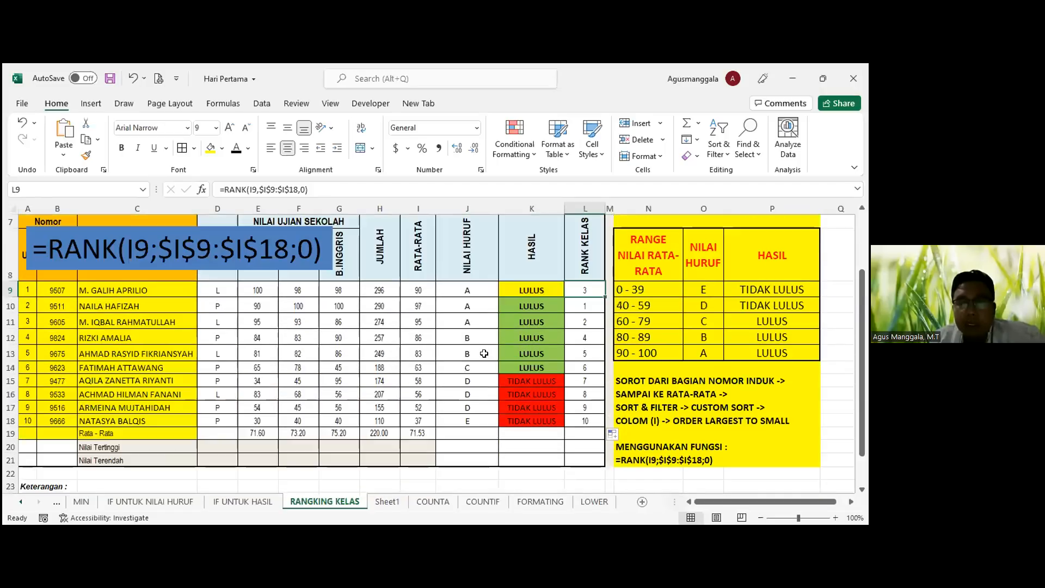
# Step: Set the RATA-RATA value in I15 to 78 to test the ranking
pyautogui.click(471, 383)
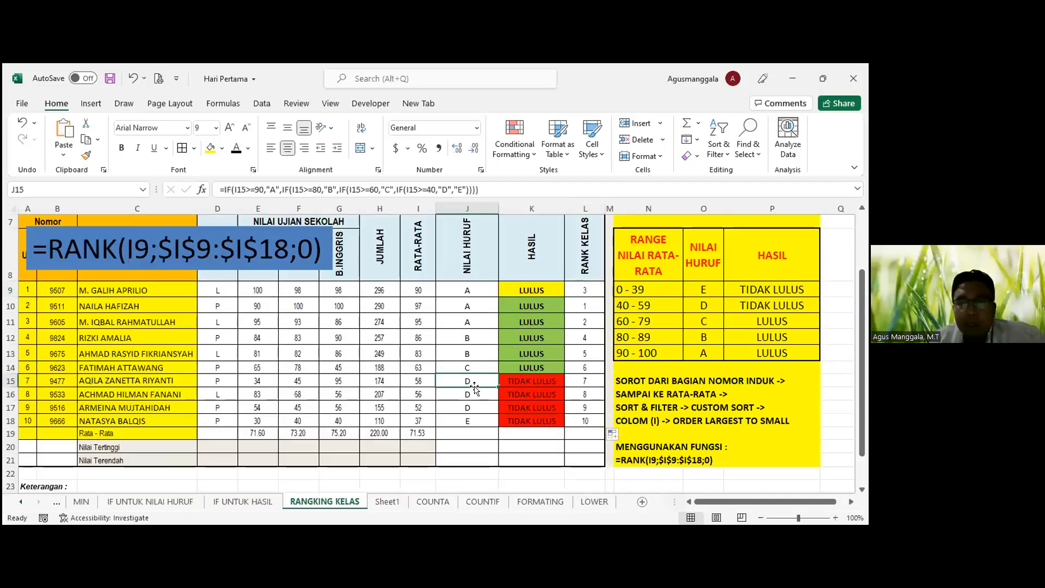
pyautogui.click(424, 381)
pyautogui.write('78')
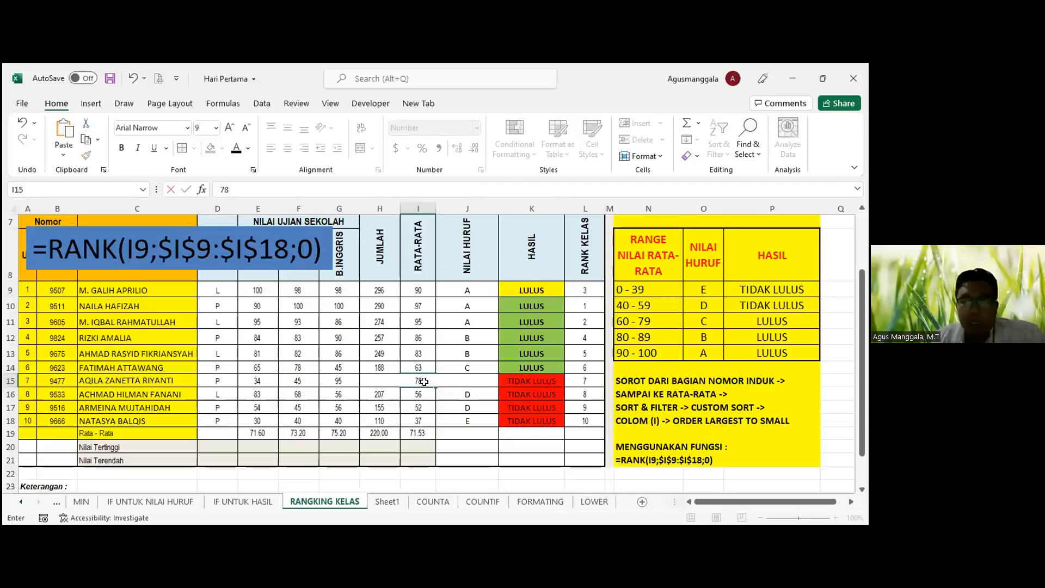
pyautogui.press('Return')
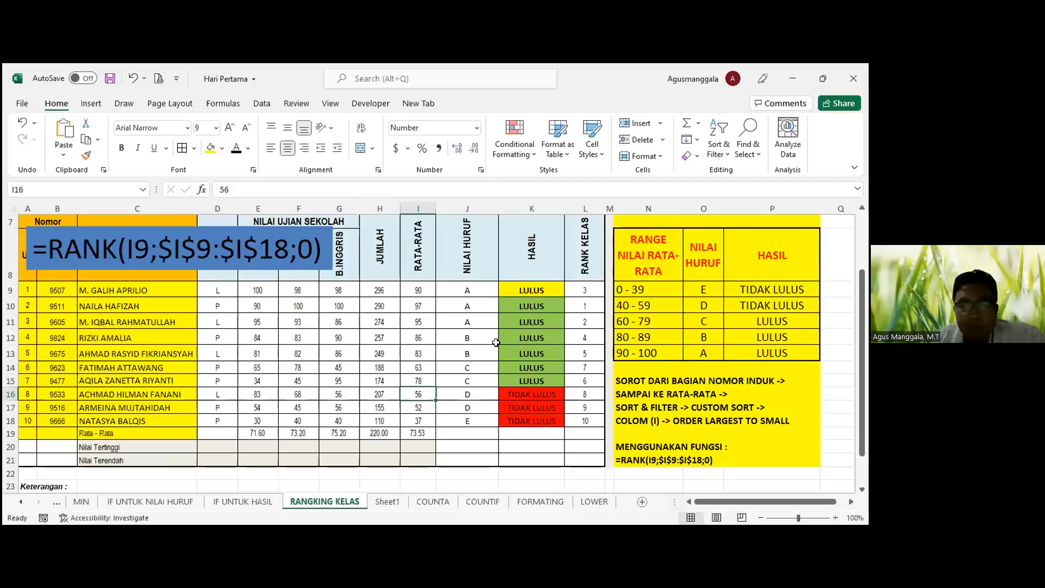
# Step: Examine the COUNTIF formula in D22 on the COUNTIF sheet, including its "LAKI-LAKI" criterion
pyautogui.click(483, 501)
pyautogui.scroll(1, 406, 466)
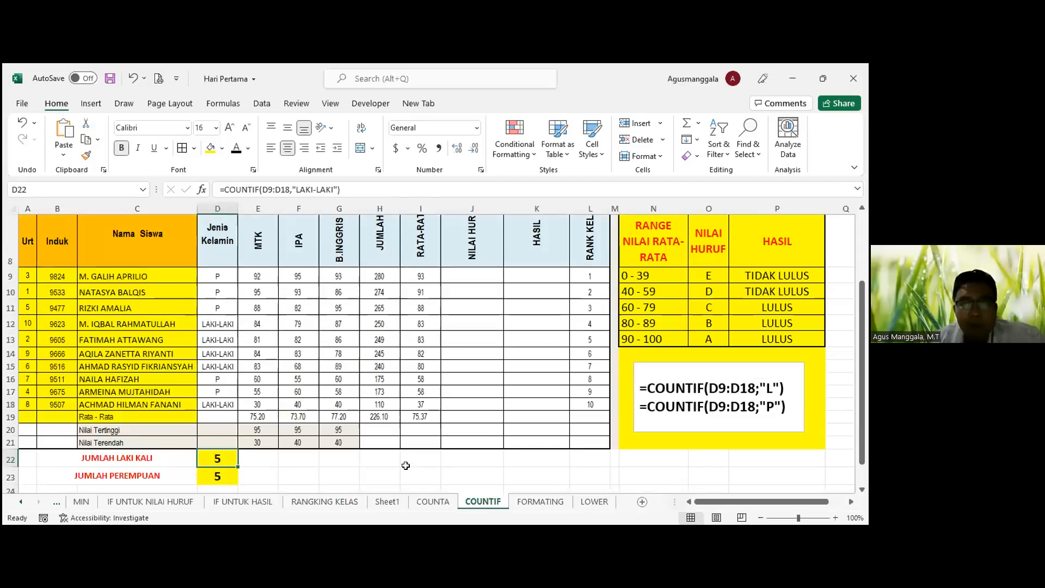
pyautogui.click(297, 186)
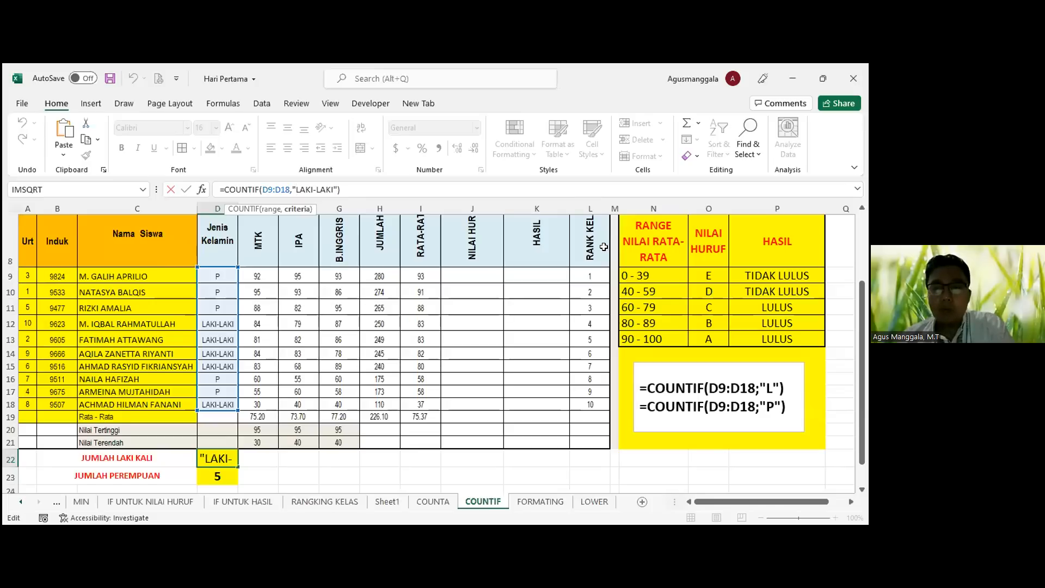
pyautogui.press('Return')
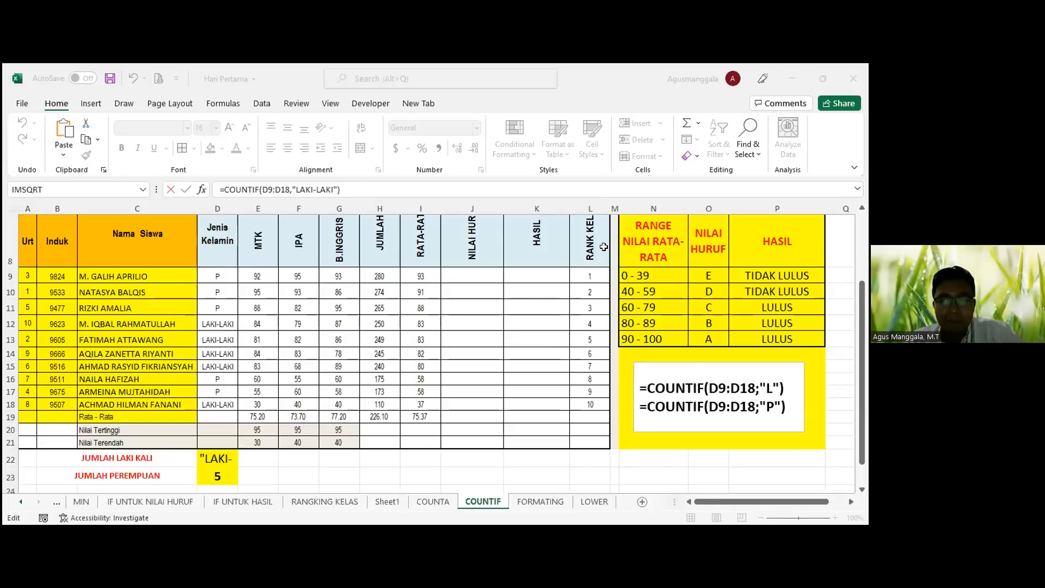
pyautogui.click(333, 262)
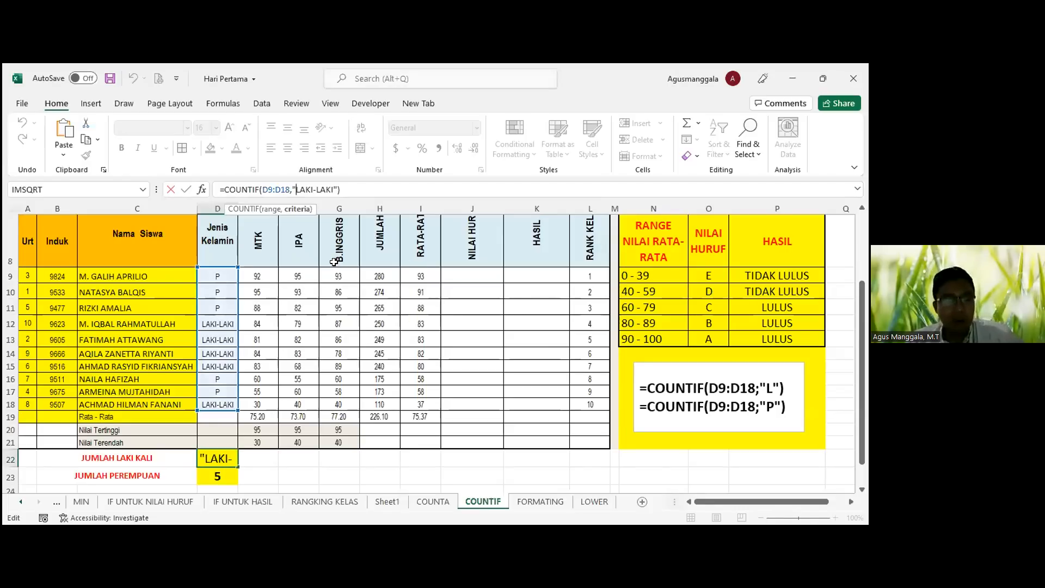
pyautogui.hotkey('ctrl', 'Return')
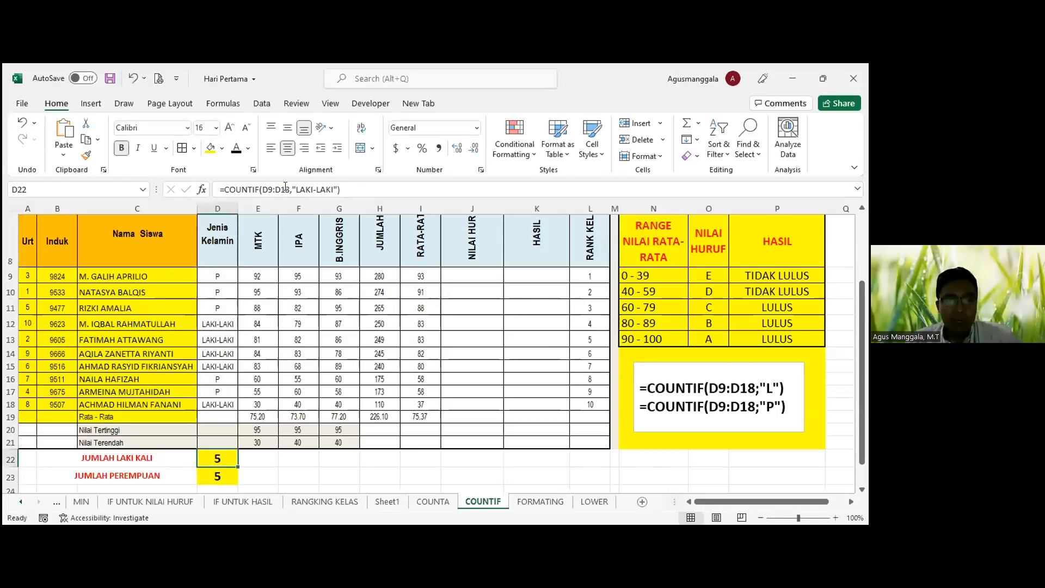
# Step: Cycle the D9 reference in D22's COUNTIF formula through absolute and mixed forms back to relative
pyautogui.click(262, 190)
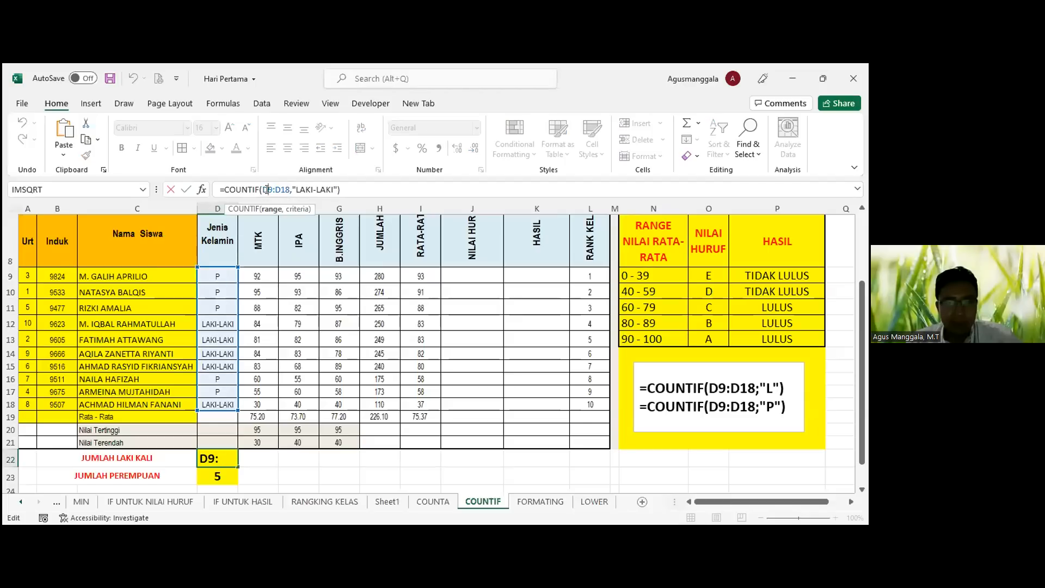
pyautogui.press('F4')
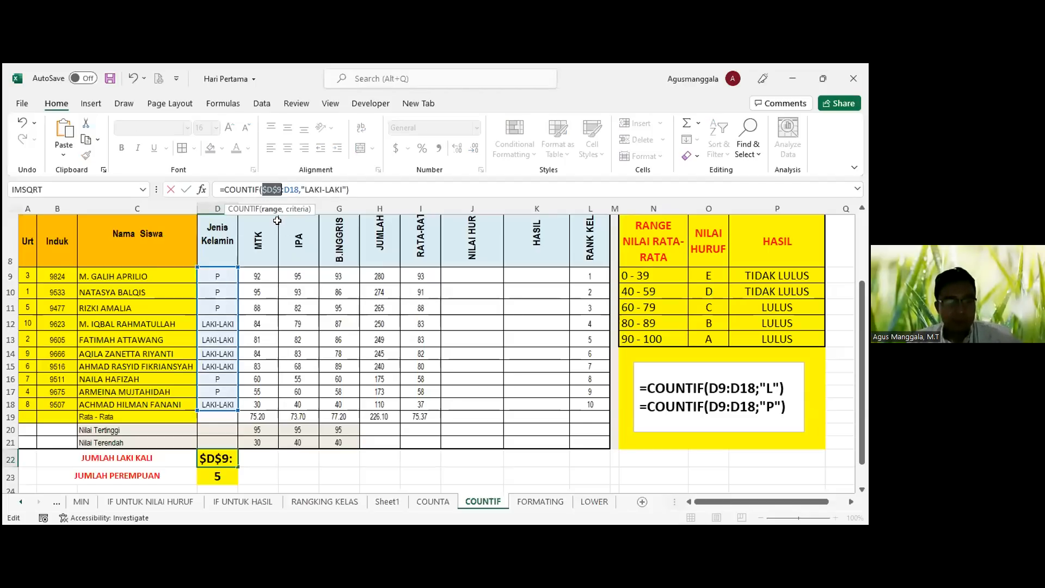
pyautogui.press('F4')
pyautogui.press('F4')
pyautogui.press('F4')
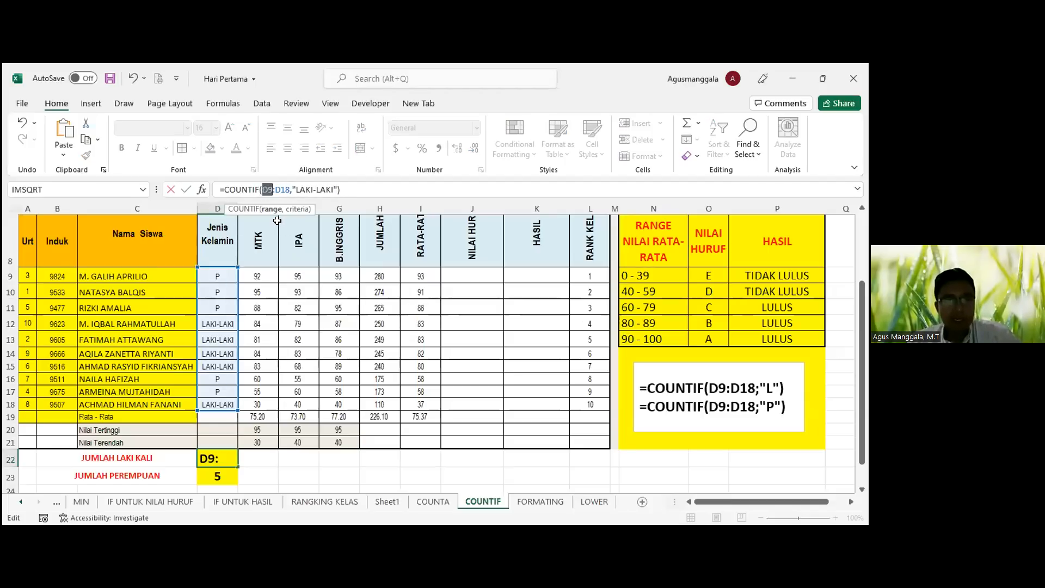
pyautogui.hotkey('ctrl', 'Return')
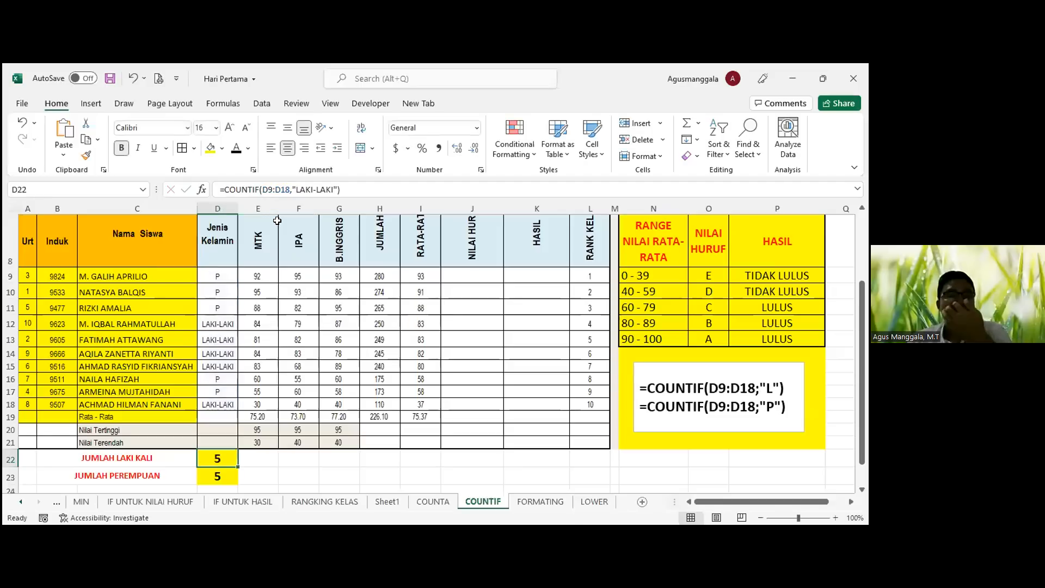
pyautogui.click(284, 188)
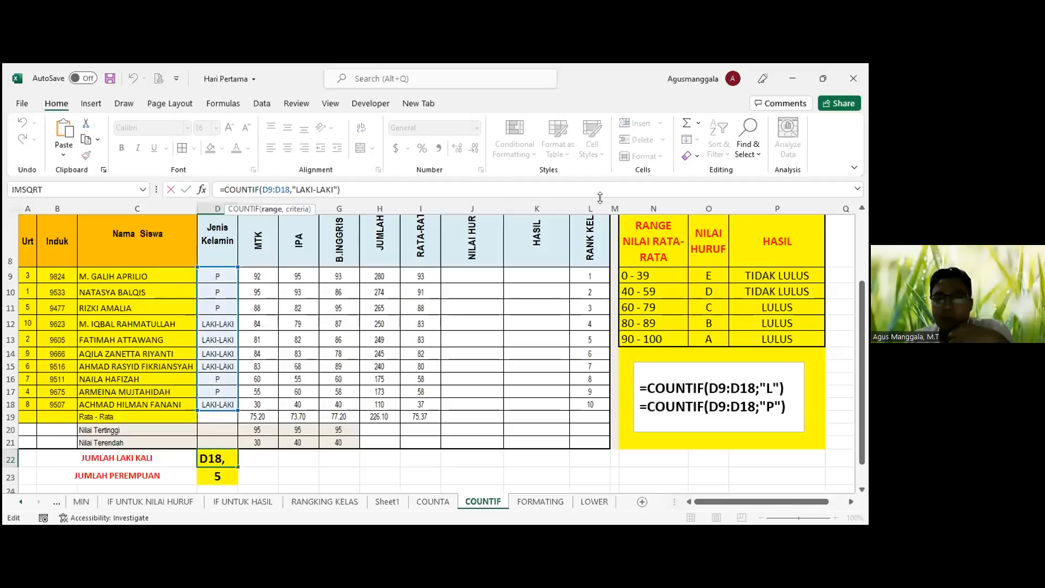
pyautogui.click(540, 289)
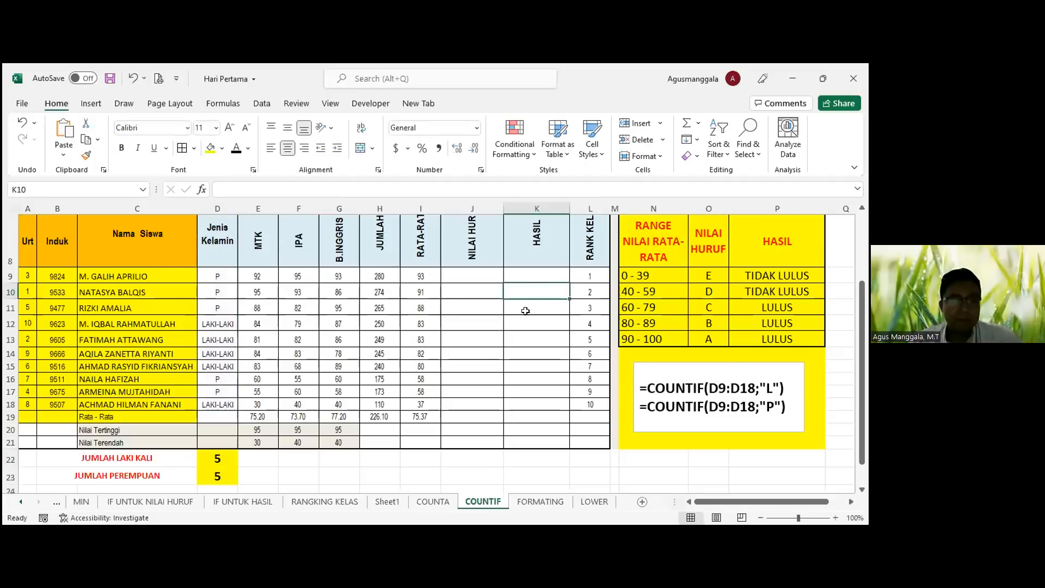
# Step: Return to the RANGKING KELAS sheet and review the averages, results and ranks in the grade table
pyautogui.click(339, 498)
pyautogui.scroll(2, 462, 388)
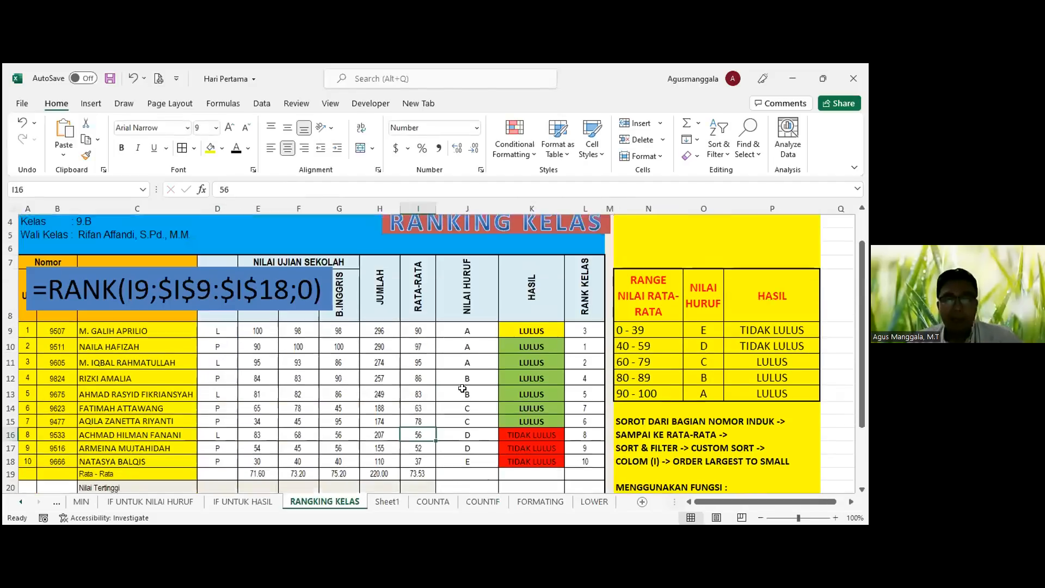
pyautogui.scroll(-1, 577, 300)
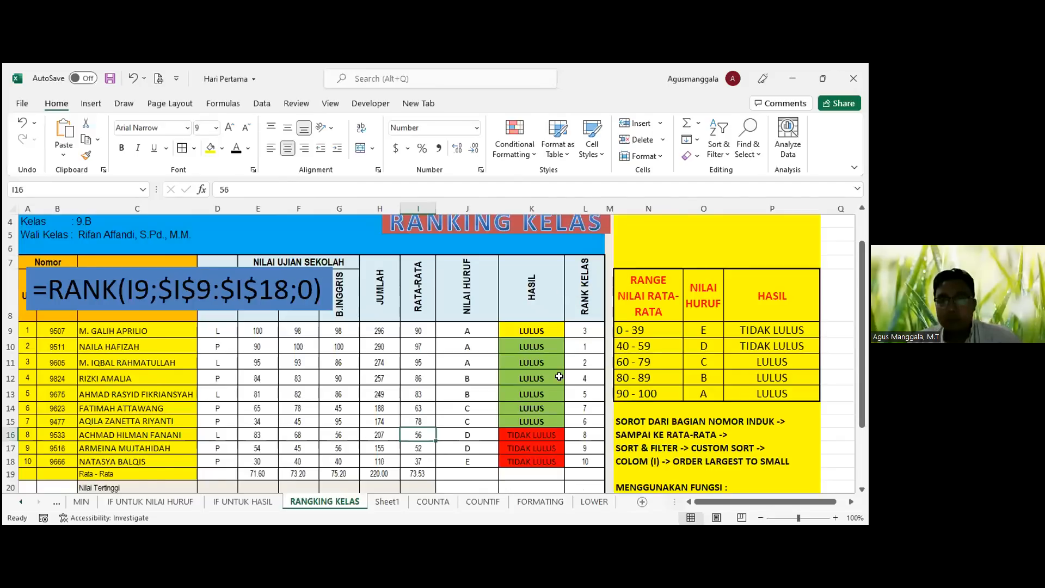
pyautogui.scroll(1, 559, 376)
pyautogui.scroll(-2, 560, 377)
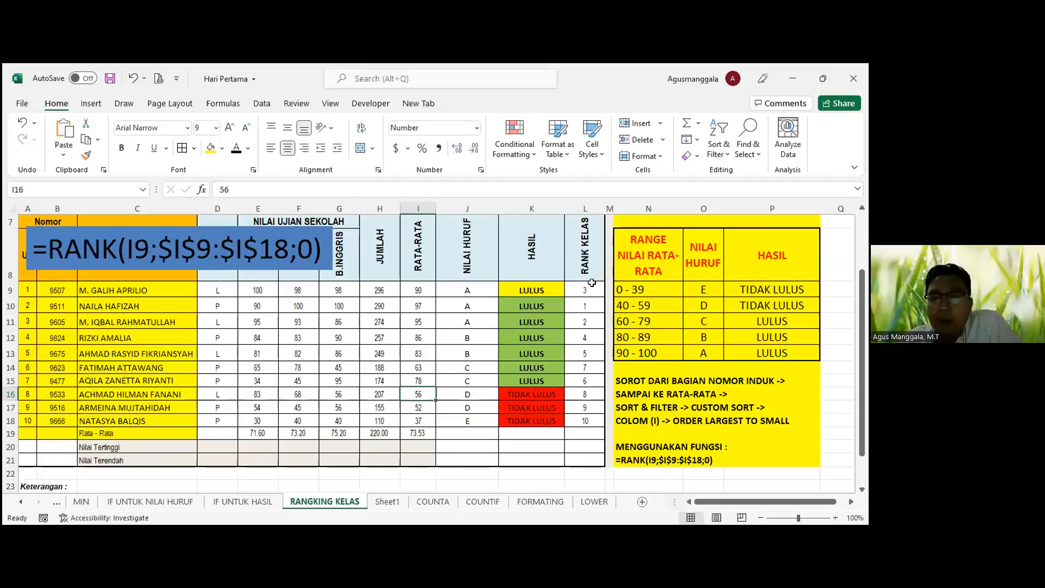
pyautogui.hotkey('alt', 'Tab')
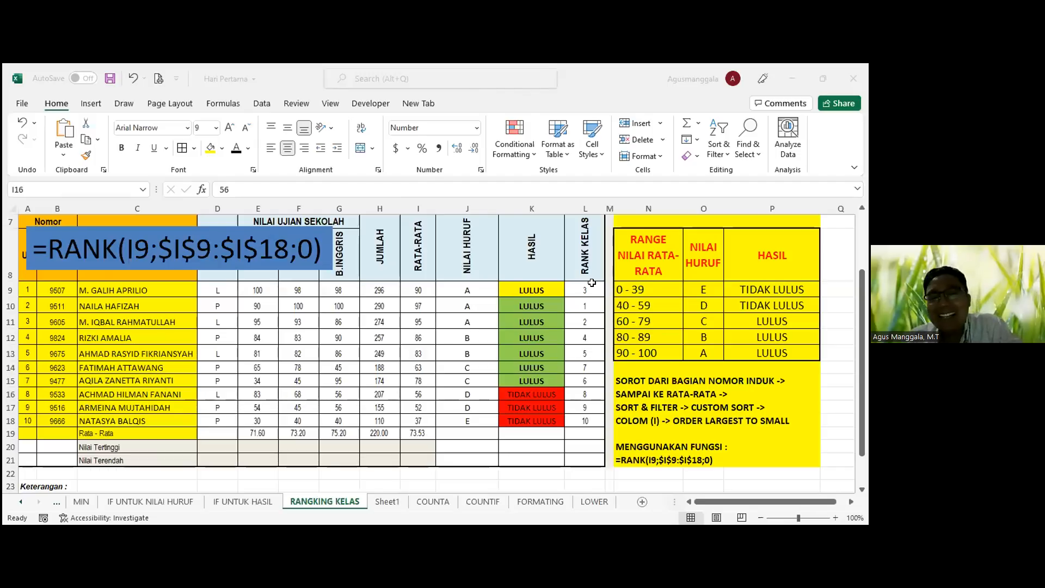
pyautogui.click(507, 335)
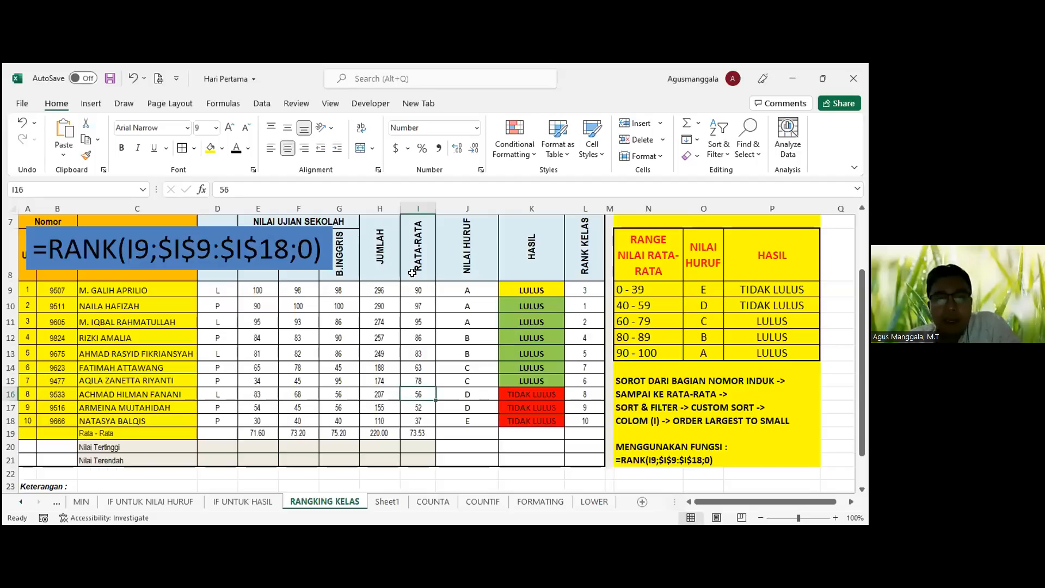
pyautogui.scroll(2, 412, 273)
pyautogui.scroll(-1, 508, 279)
pyautogui.scroll(1, 508, 280)
# Step: Check the IF formulas in K9, K11 and K18 of the HASIL column
pyautogui.click(527, 367)
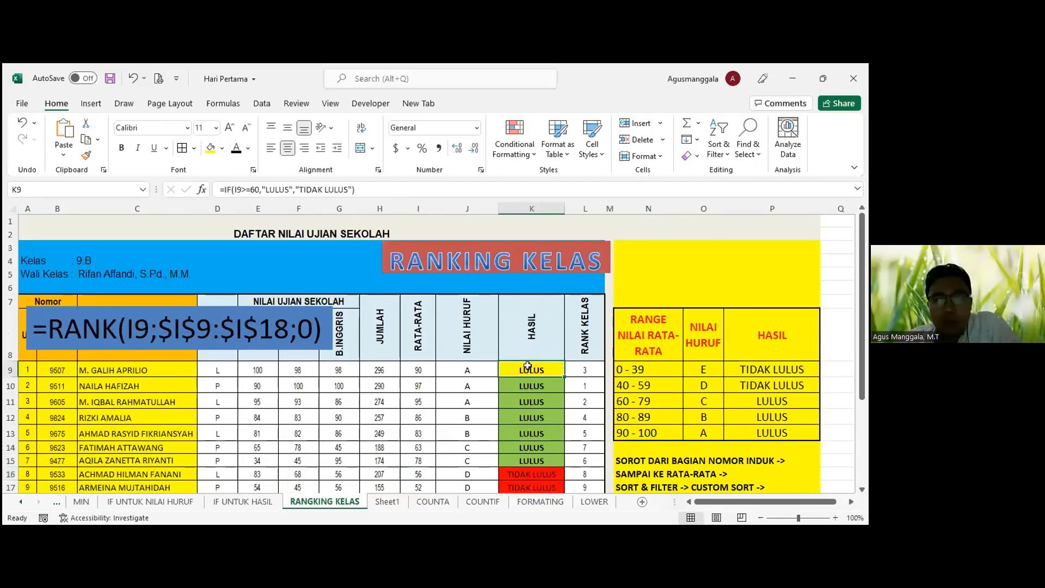
pyautogui.click(385, 195)
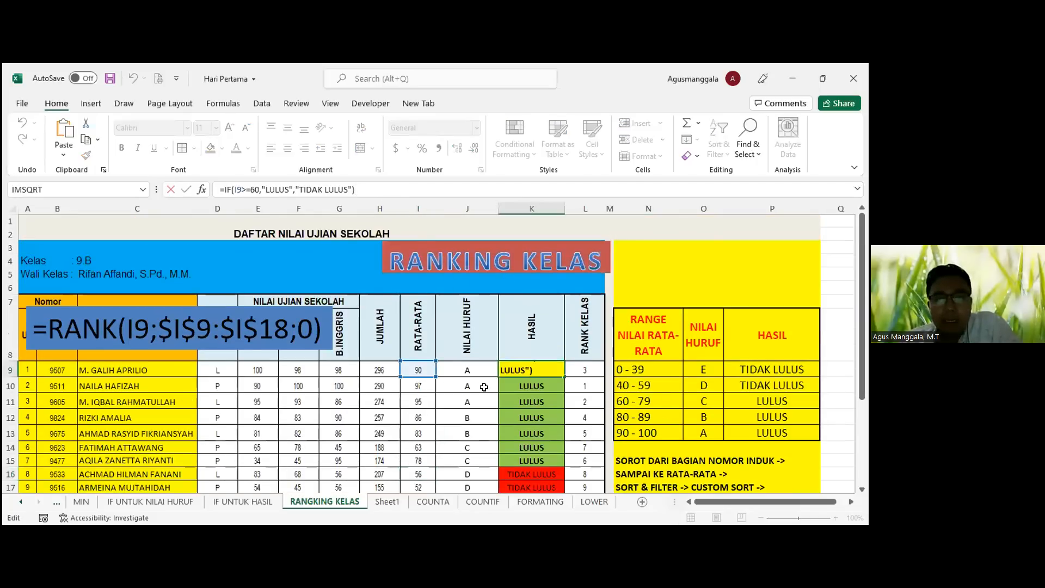
pyautogui.click(511, 402)
pyautogui.click(388, 189)
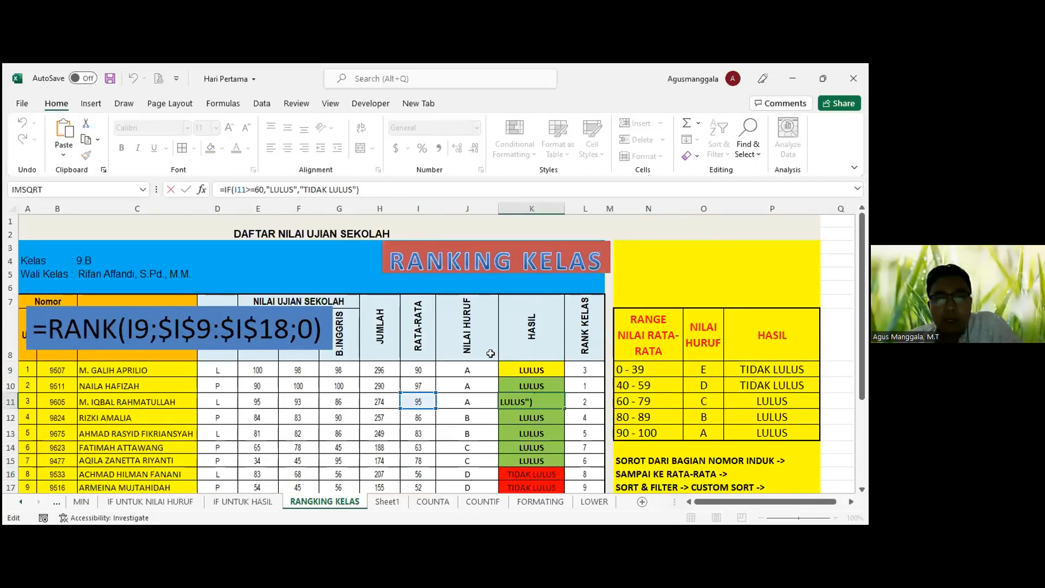
pyautogui.scroll(-3, 491, 382)
pyautogui.click(531, 338)
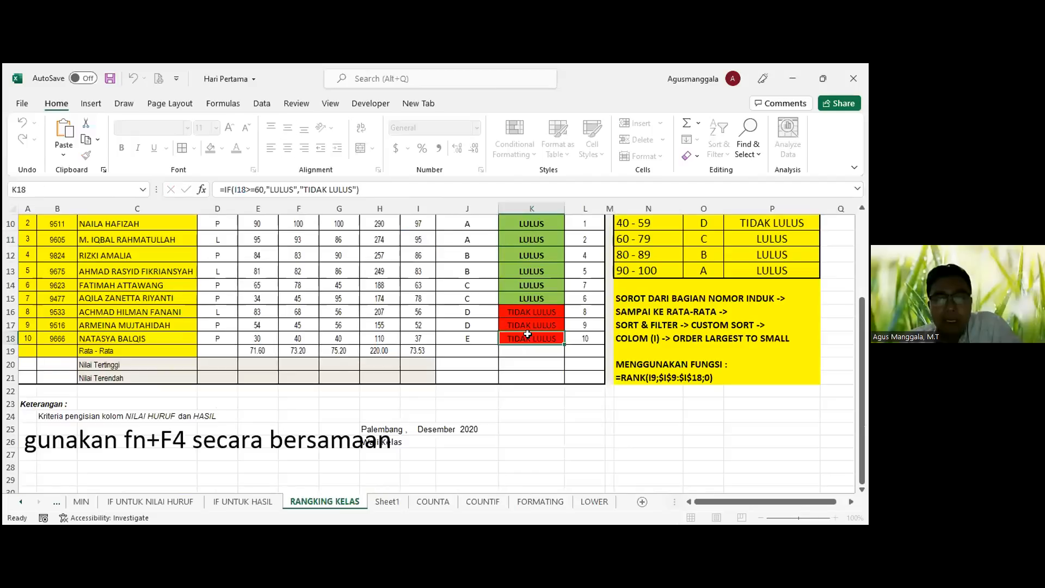
pyautogui.scroll(3, 531, 338)
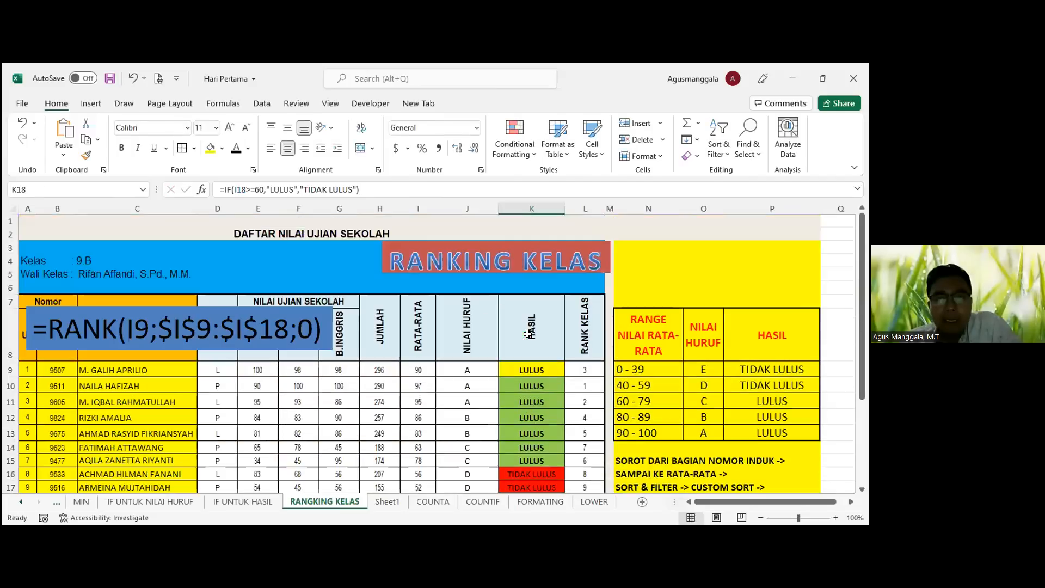
# Step: View the list of conditional formatting rules that apply to K18
pyautogui.click(508, 153)
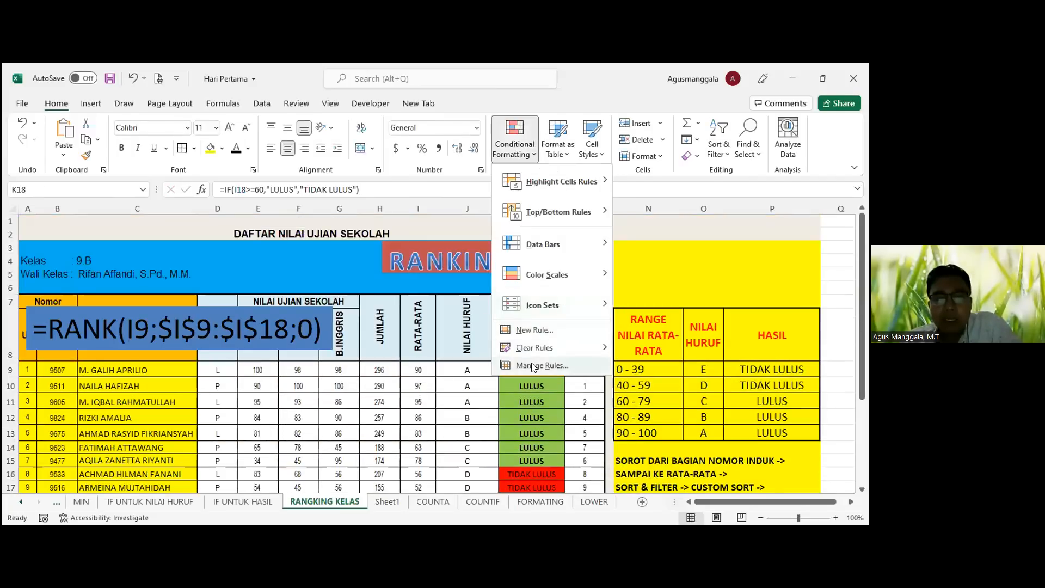
pyautogui.click(533, 365)
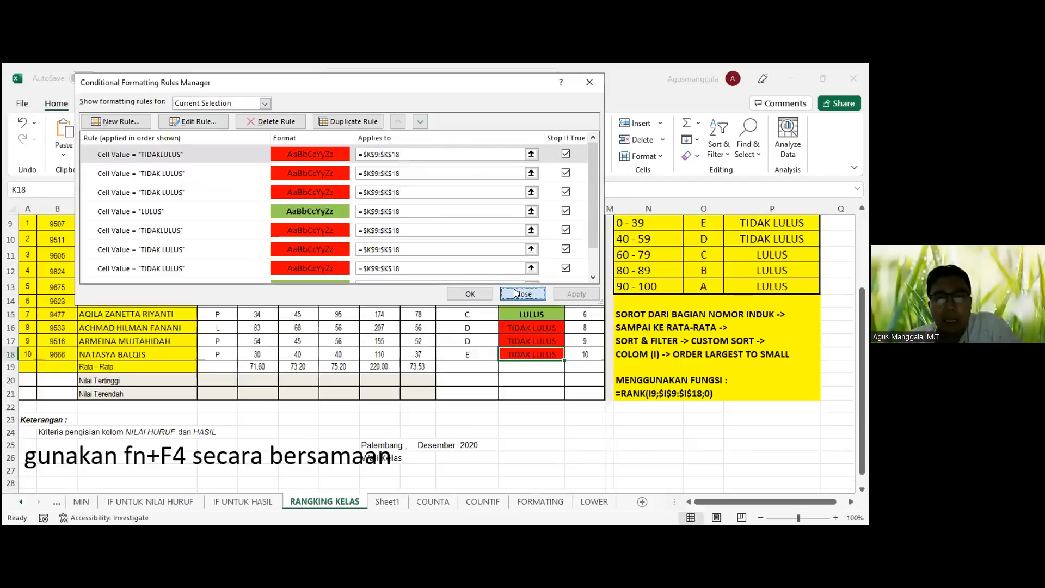
pyautogui.click(522, 293)
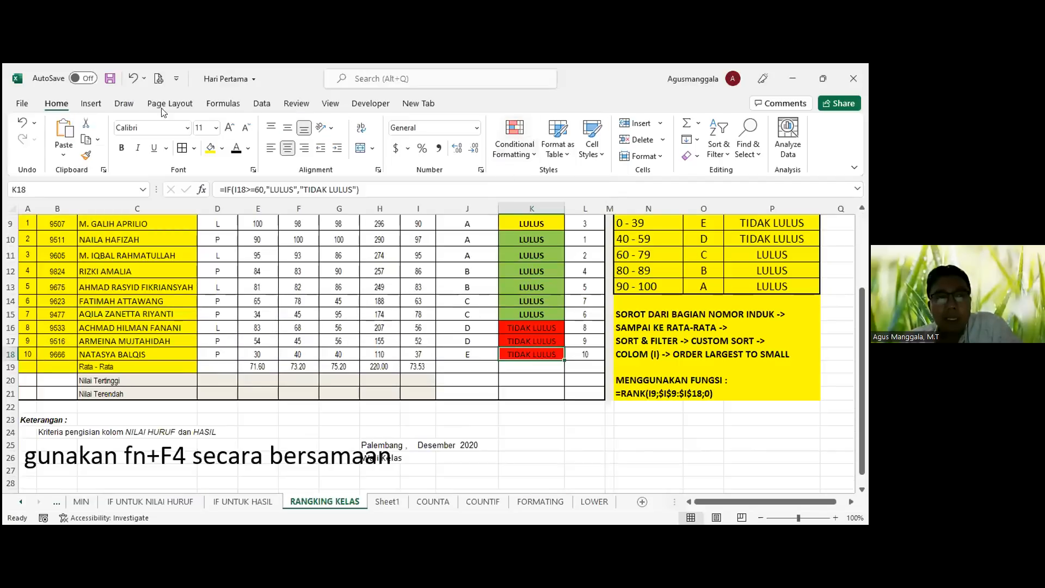
# Step: Inspect the condition and fill format of K18's first conditional formatting rule, "TIDAKLULUS", without changing it
pyautogui.click(514, 150)
pyautogui.click(536, 365)
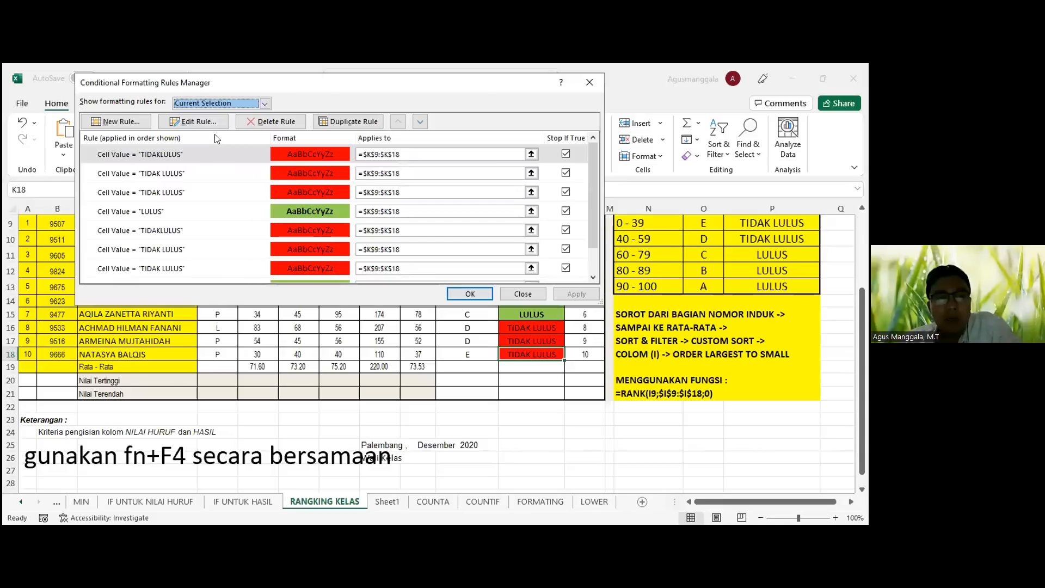
pyautogui.click(209, 120)
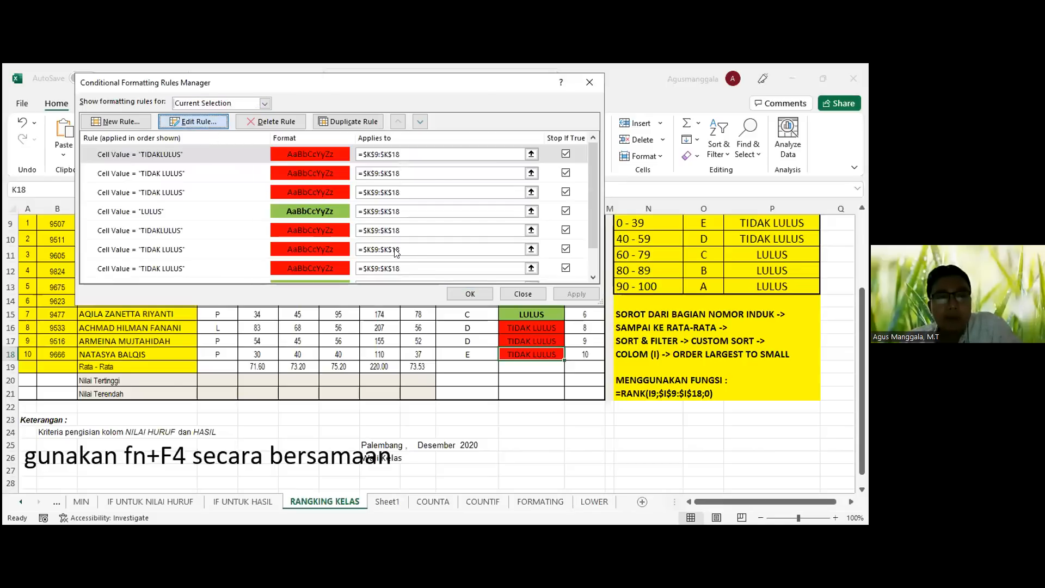
pyautogui.click(506, 268)
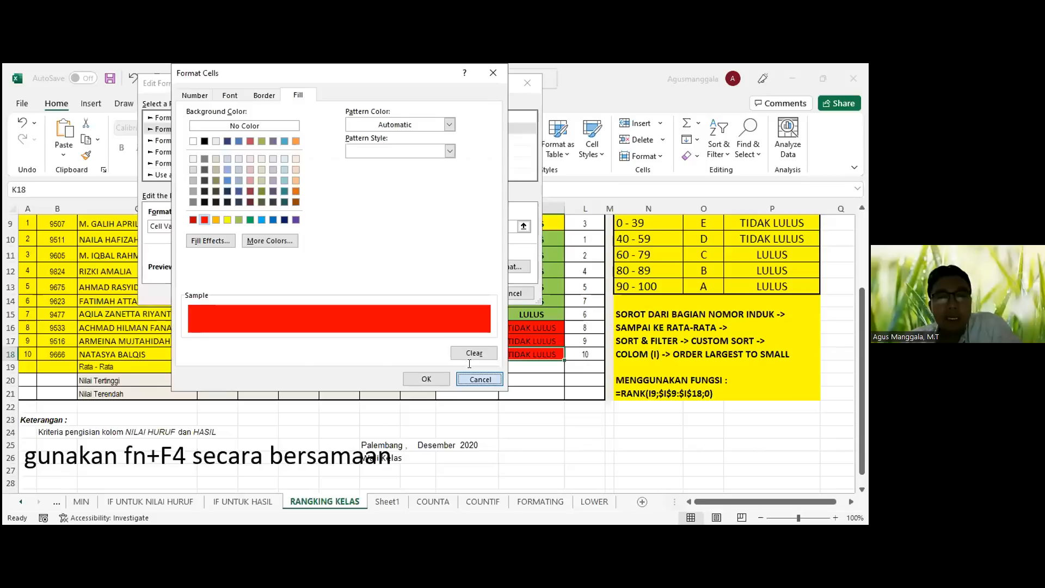
pyautogui.click(472, 378)
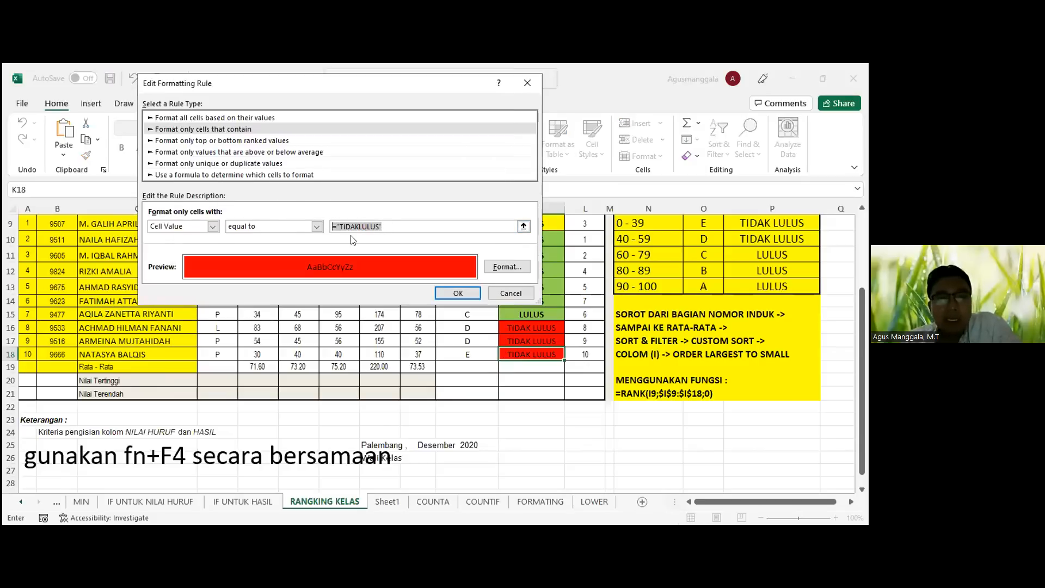
pyautogui.click(521, 298)
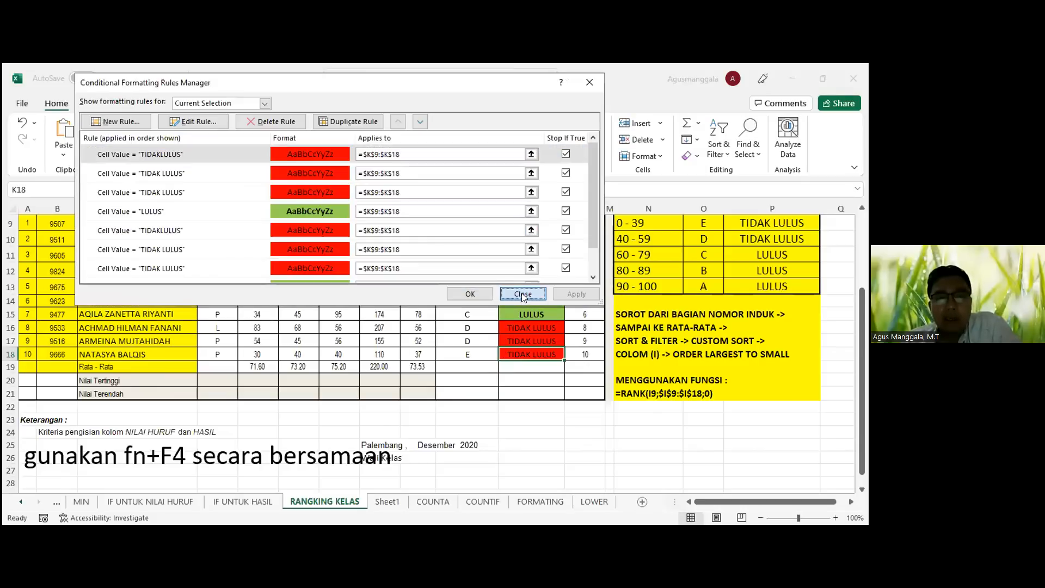
pyautogui.click(521, 294)
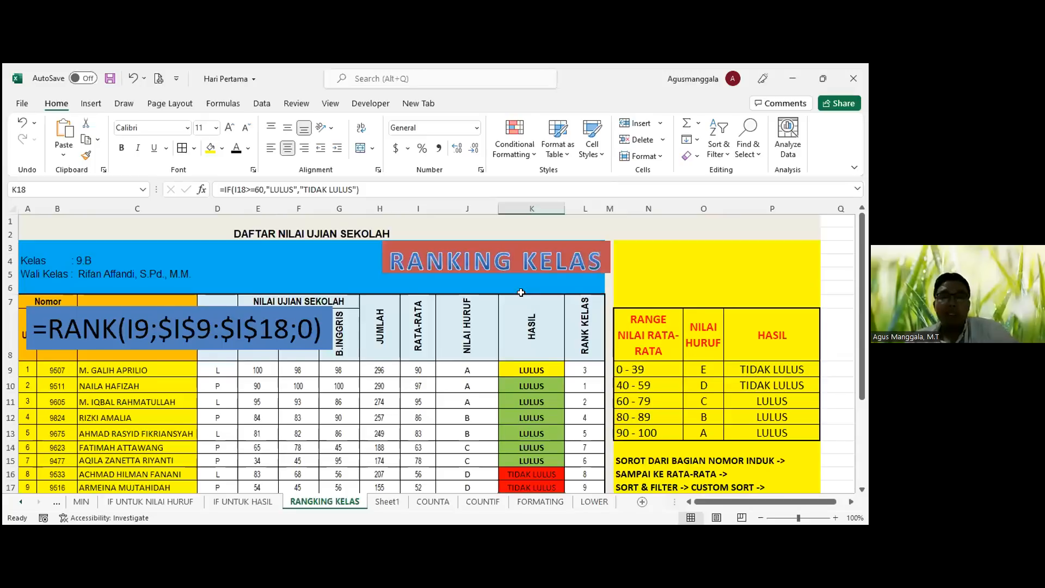
pyautogui.scroll(-1, 521, 293)
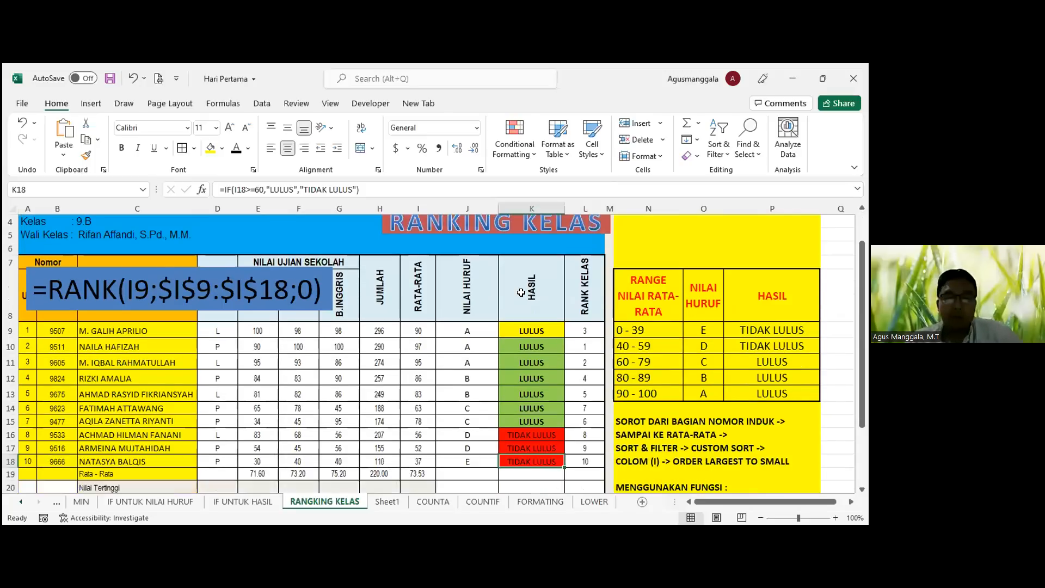
pyautogui.scroll(1, 338, 354)
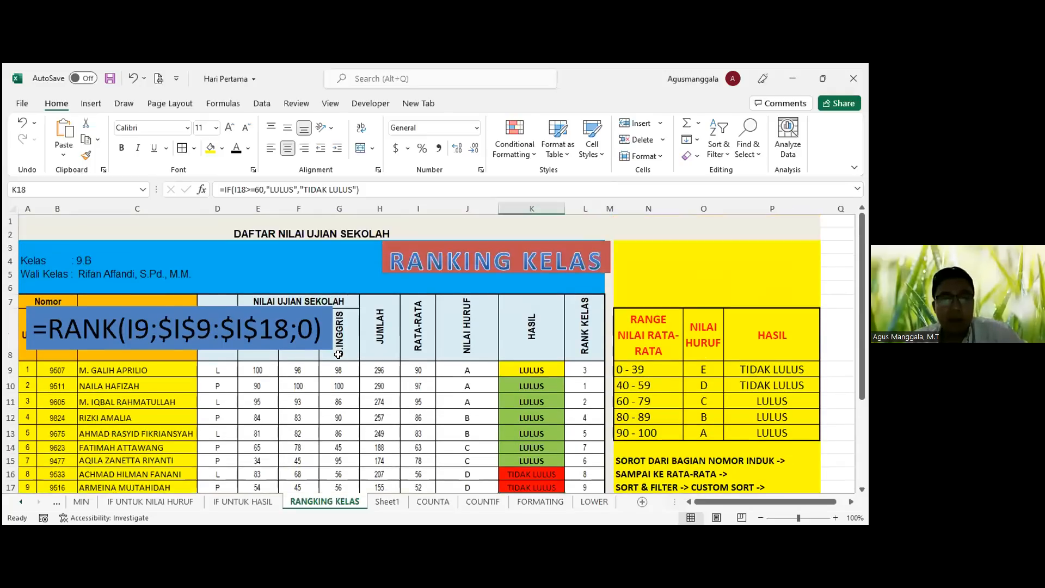
# Step: Save the workbook and go to the IF UNTUK NILAI HURUF sheet
pyautogui.click(109, 77)
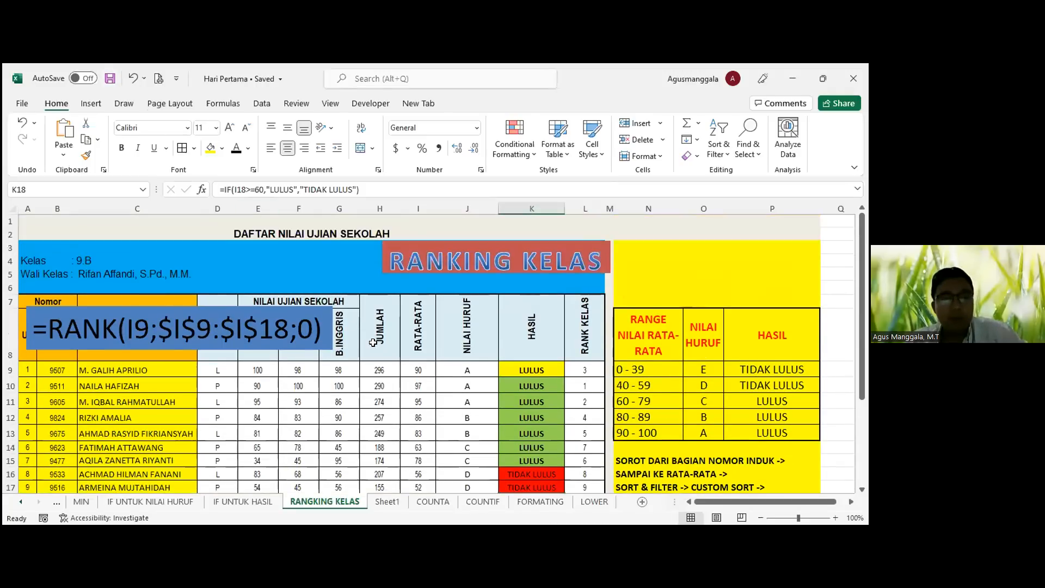
pyautogui.click(384, 504)
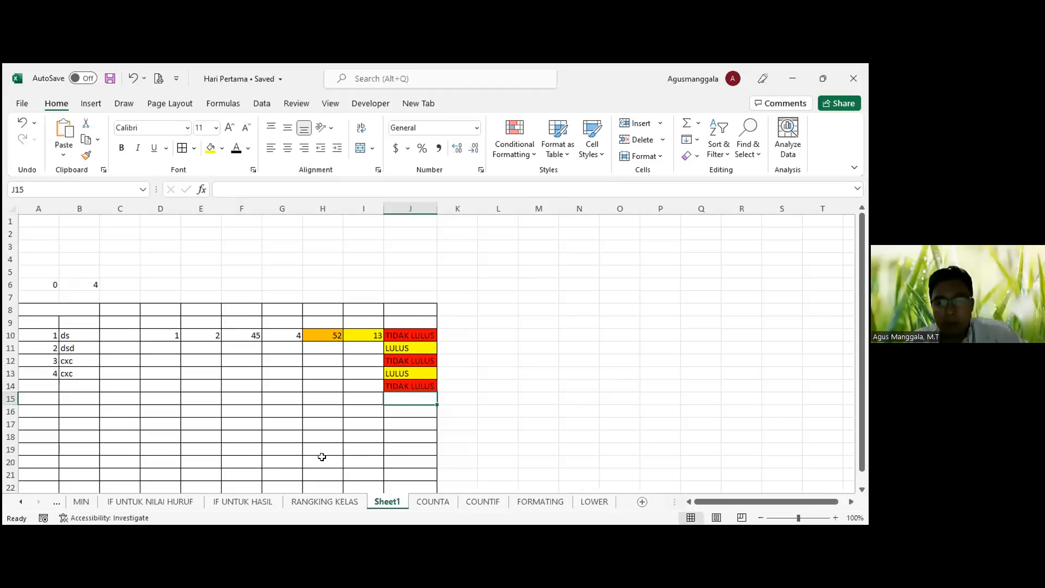
pyautogui.click(152, 503)
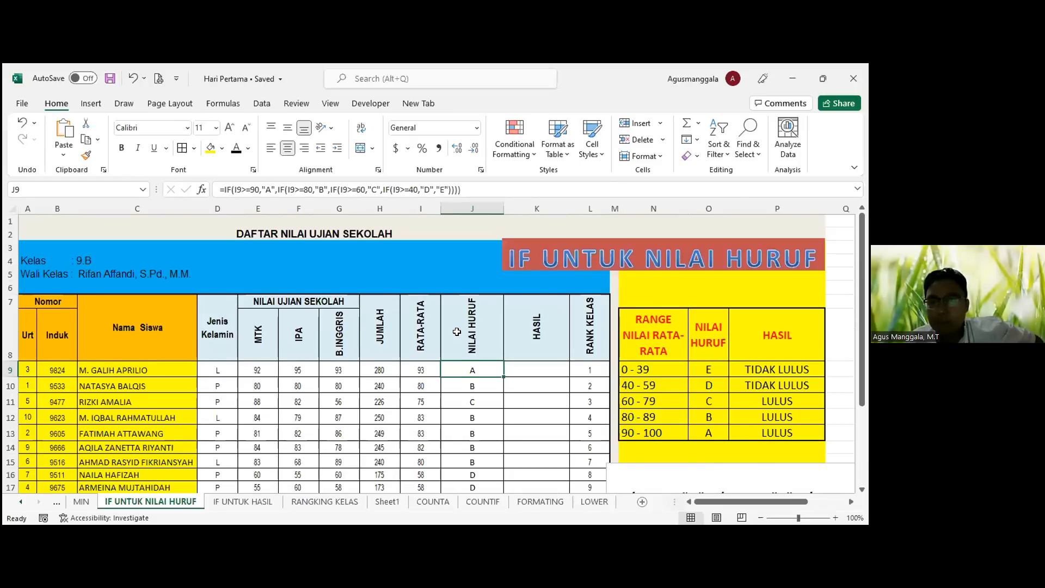
# Step: Inspect the nested IF formulas in J9 and J11 of the NILAI HURUF column without changing them
pyautogui.scroll(-3, 457, 332)
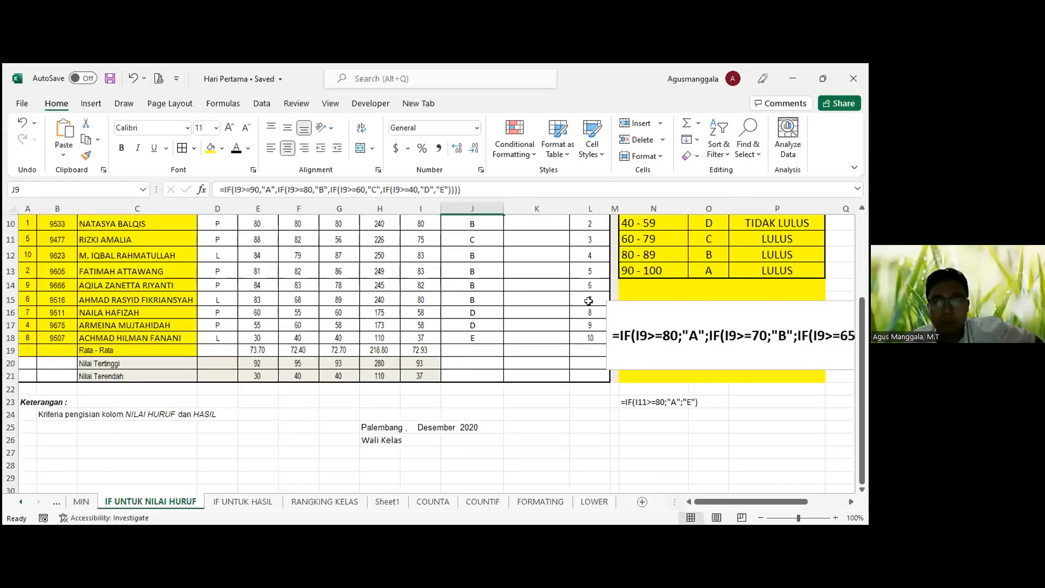
pyautogui.scroll(3, 589, 301)
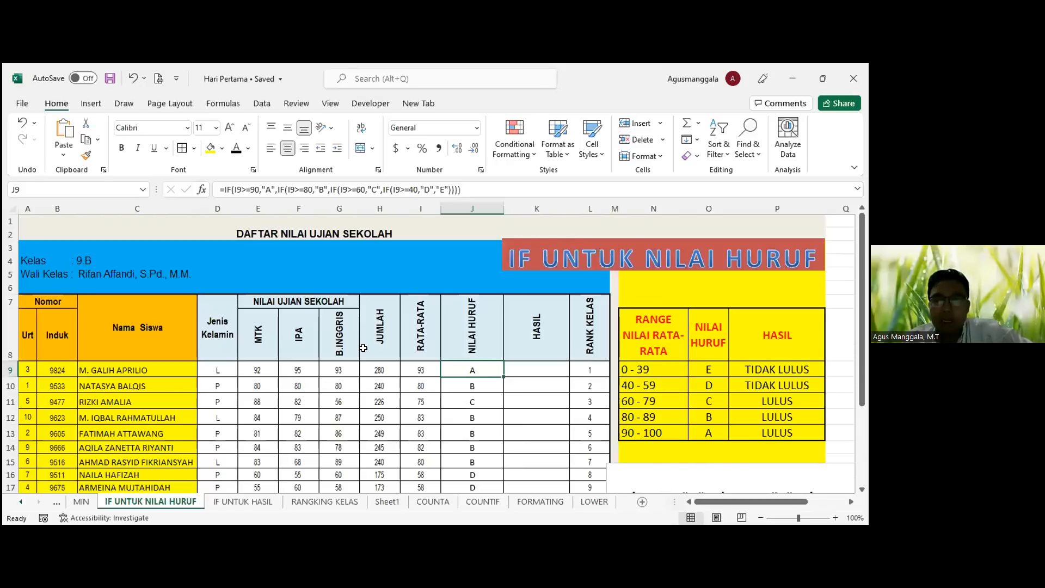
pyautogui.scroll(-1, 363, 349)
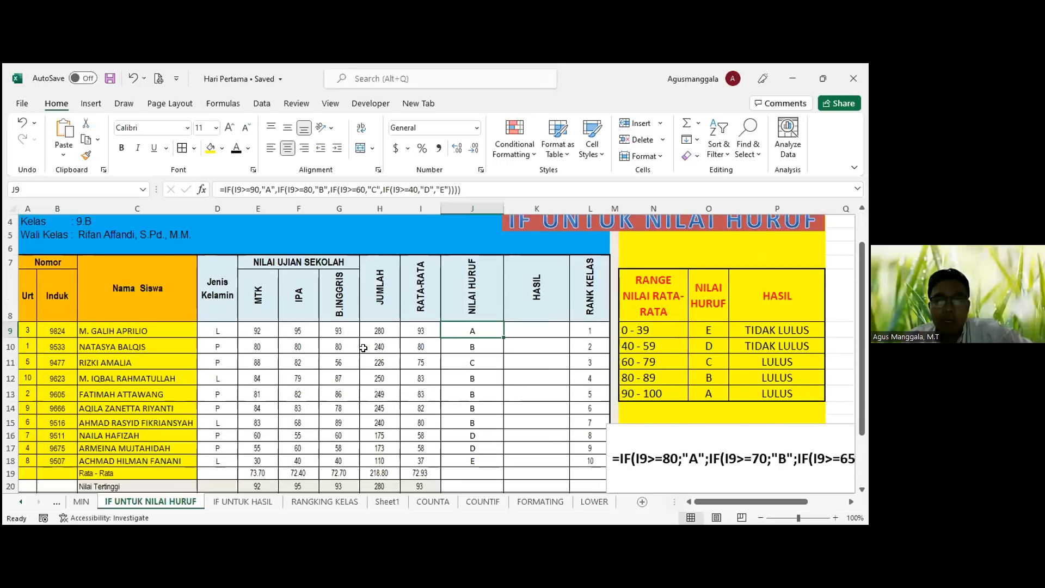
pyautogui.click(491, 190)
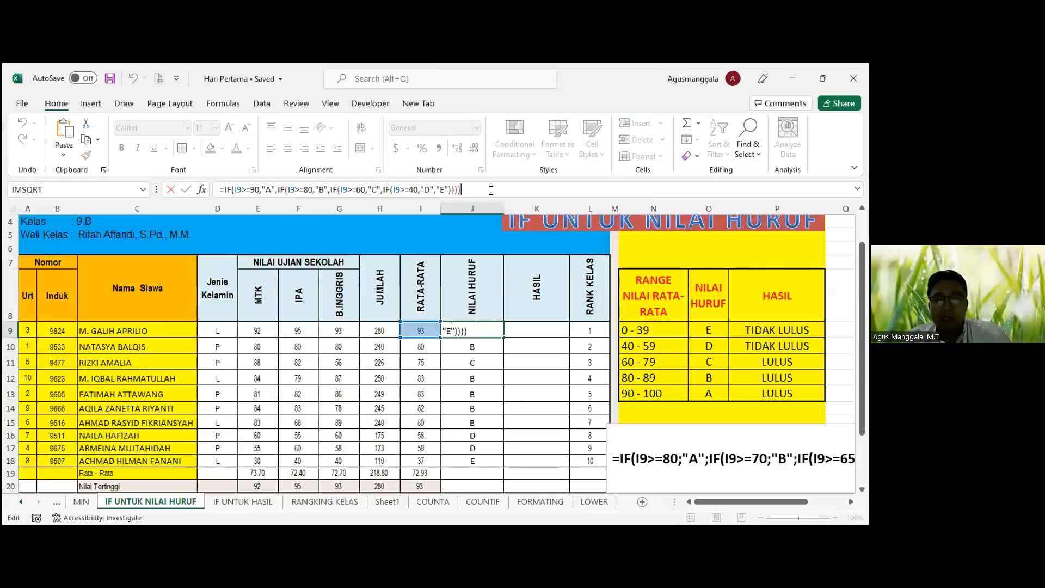
pyautogui.press('Escape')
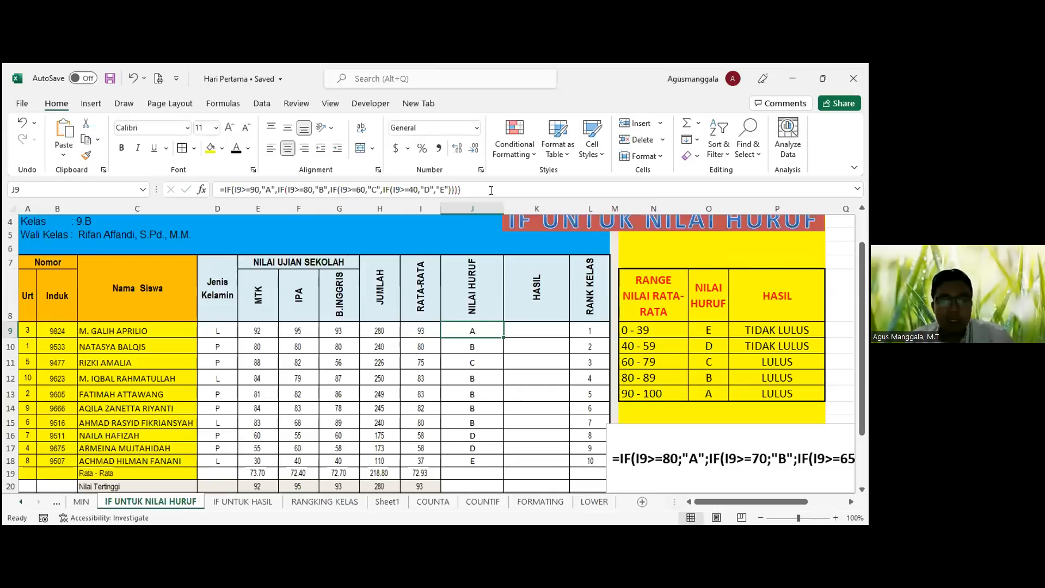
pyautogui.click(468, 362)
pyautogui.click(484, 187)
pyautogui.press('Escape')
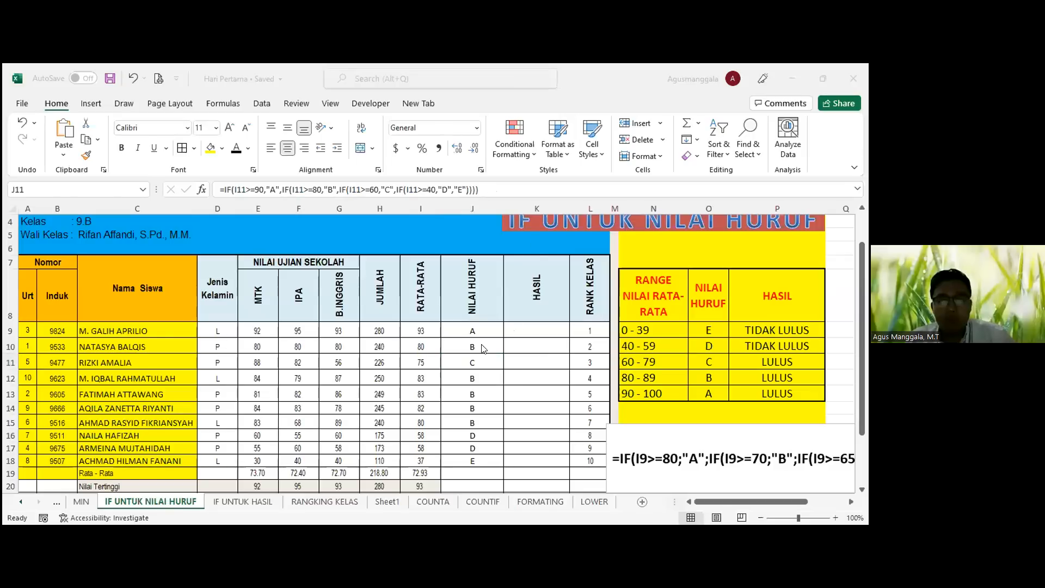
# Step: Review the NILAI HURUF column down the grade table and check the nested IF formula in J17
pyautogui.scroll(-2, 483, 348)
pyautogui.scroll(-1, 471, 323)
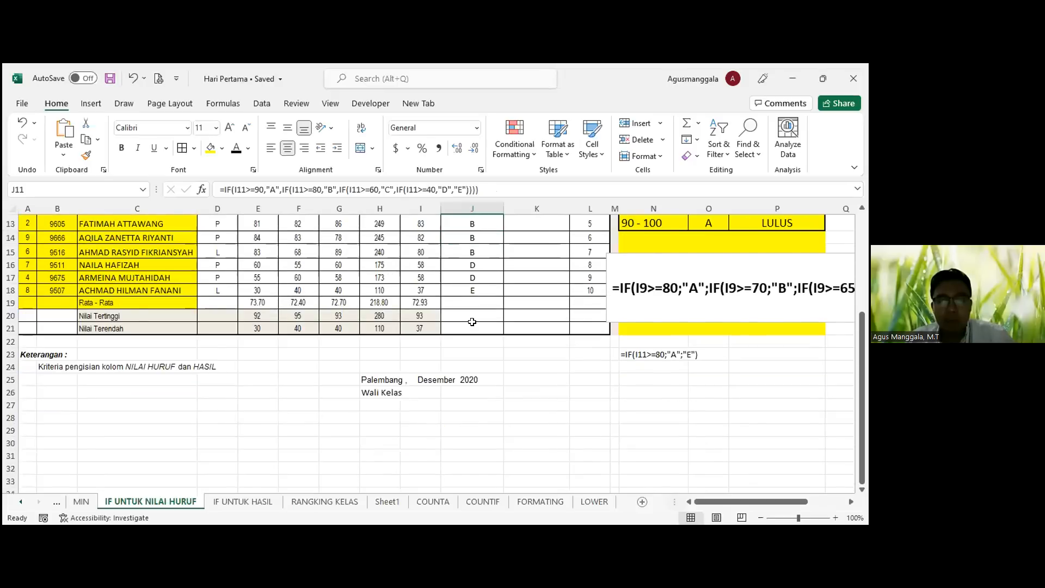
pyautogui.scroll(3, 472, 323)
pyautogui.scroll(-2, 472, 322)
pyautogui.scroll(3, 472, 322)
pyautogui.scroll(-3, 472, 323)
pyautogui.click(472, 325)
pyautogui.scroll(3, 473, 348)
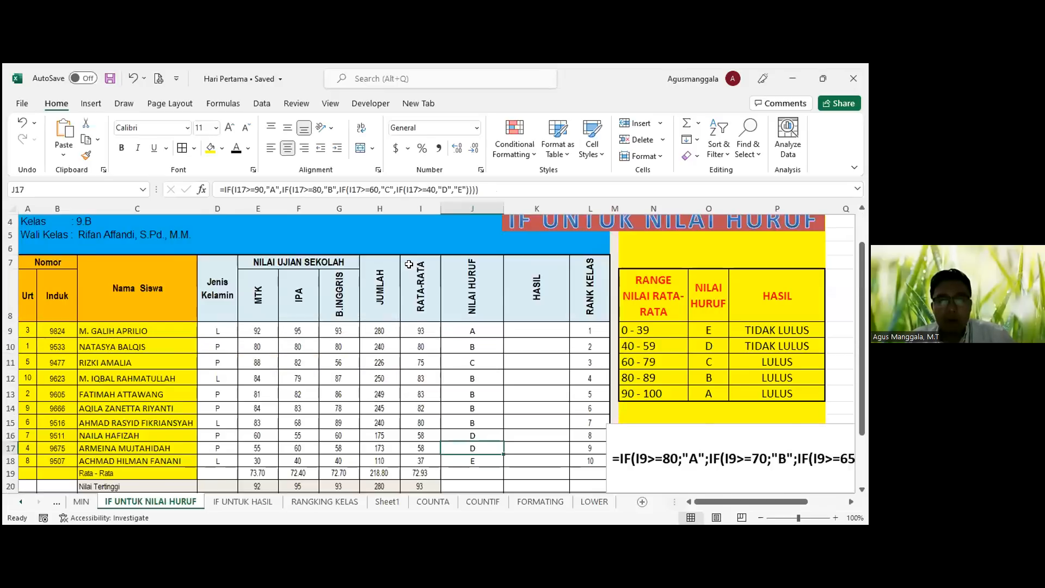
pyautogui.scroll(-3, 428, 283)
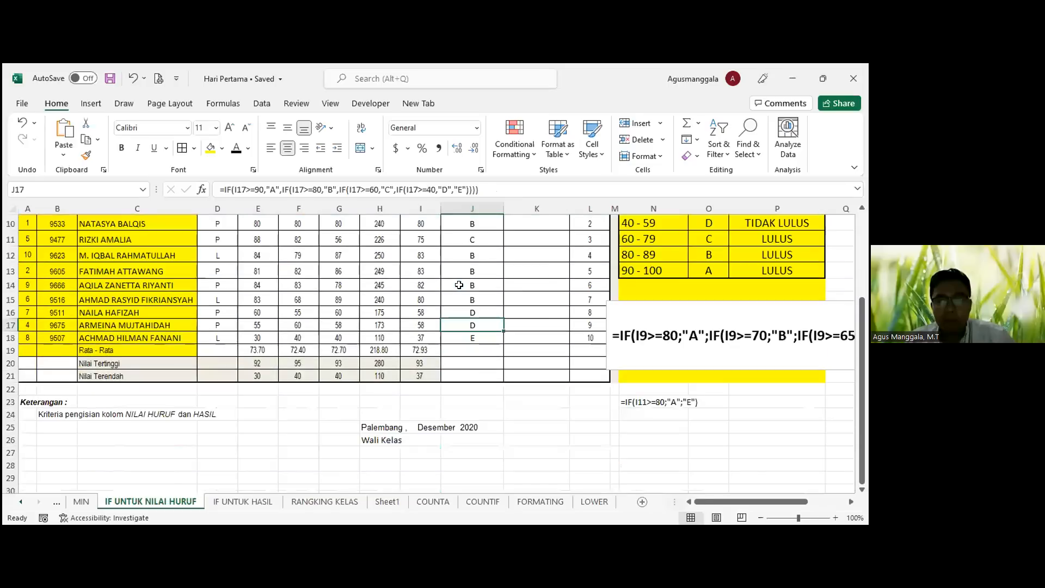
pyautogui.scroll(3, 468, 277)
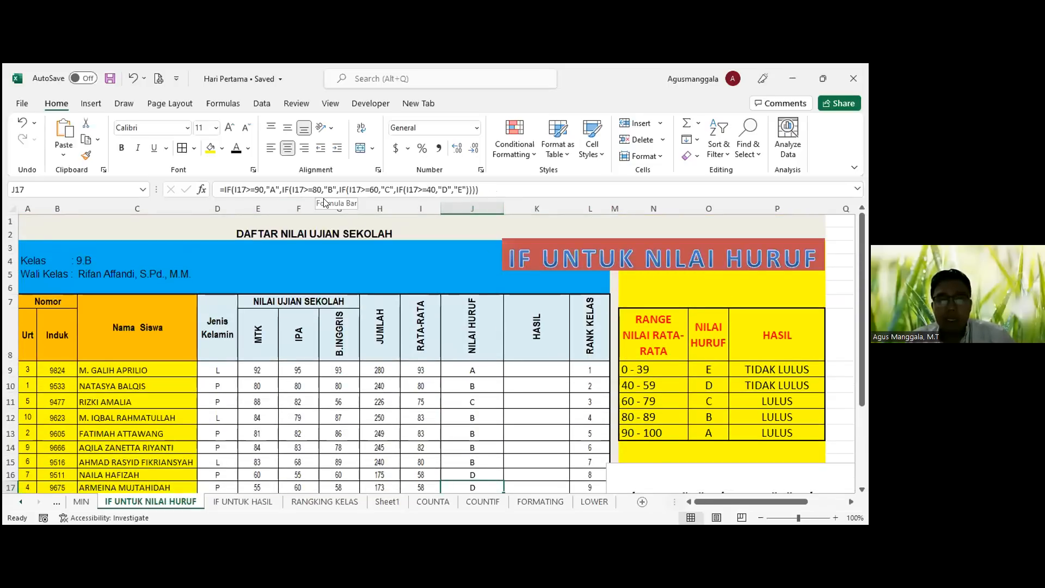
pyautogui.click(259, 188)
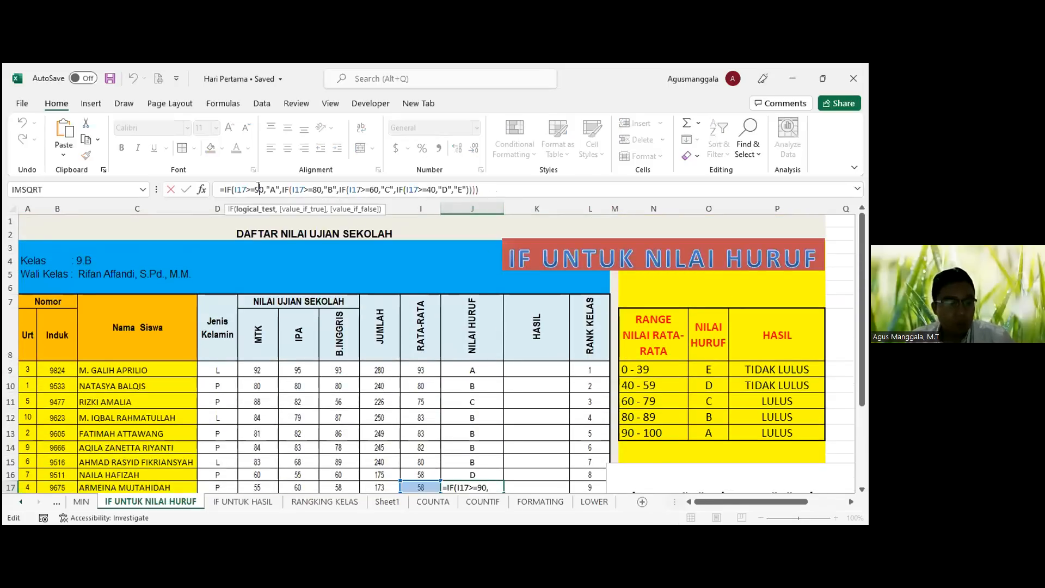
pyautogui.press('Escape')
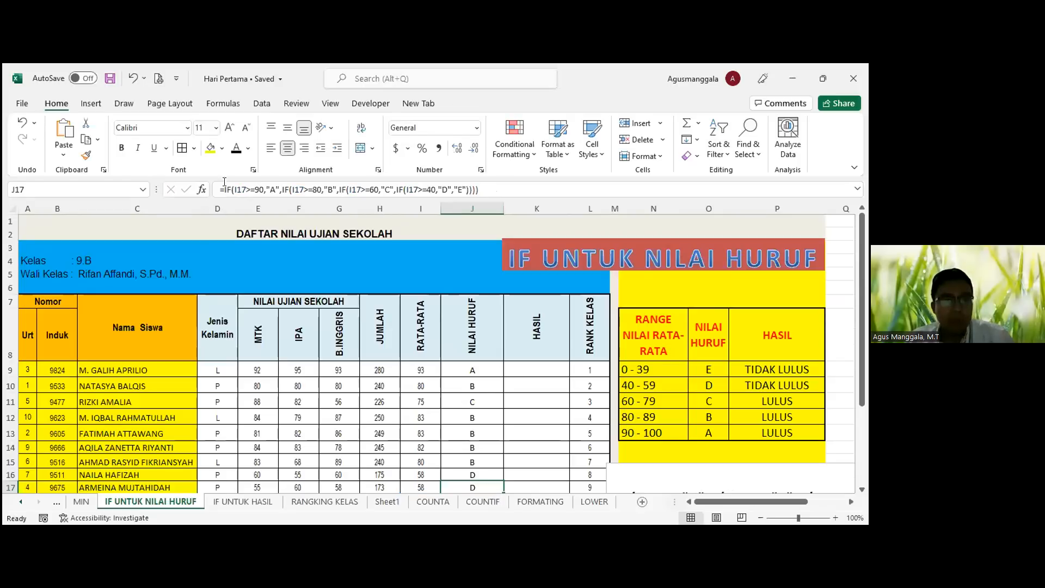
# Step: Go through the successive IF conditions inside J17's formula and leave the formula as it is
pyautogui.click(222, 185)
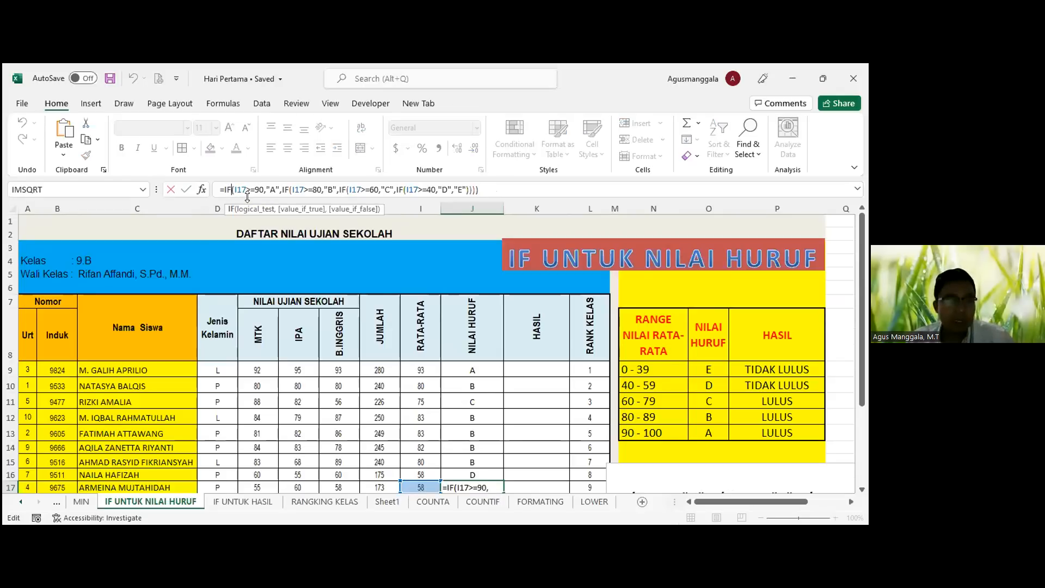
pyautogui.write('S')
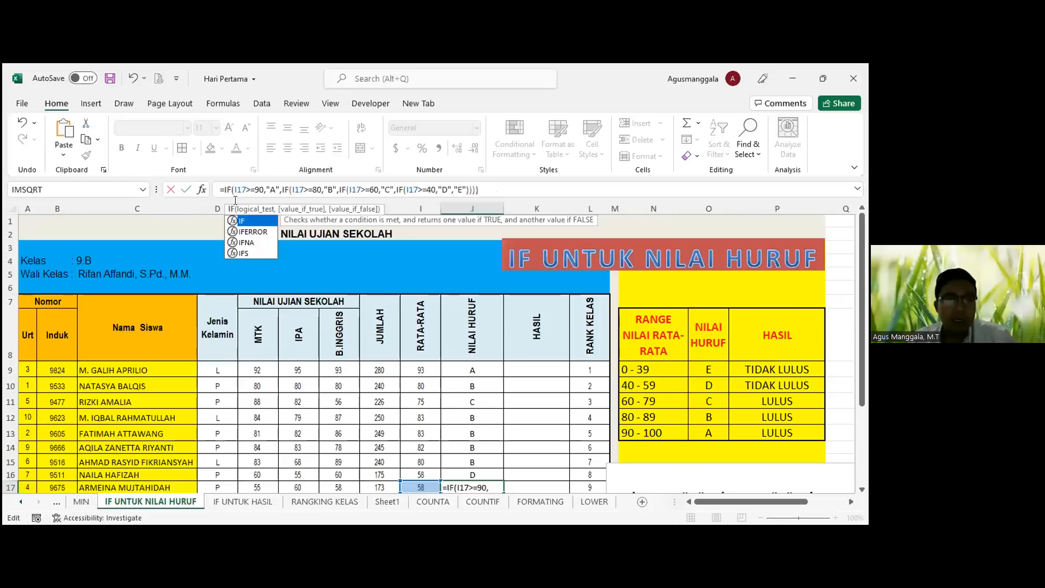
pyautogui.press('BackSpace')
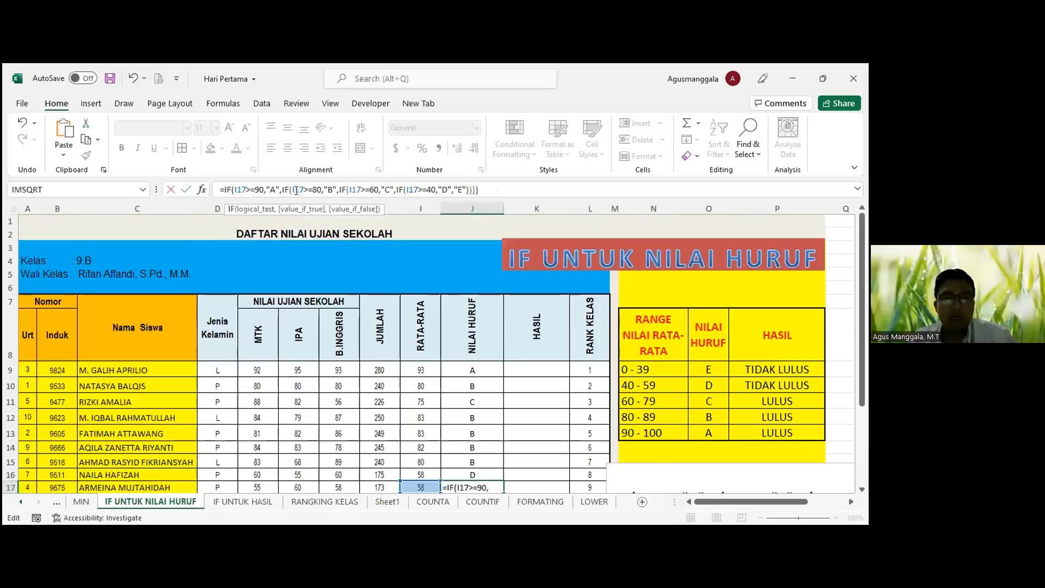
pyautogui.click(314, 187)
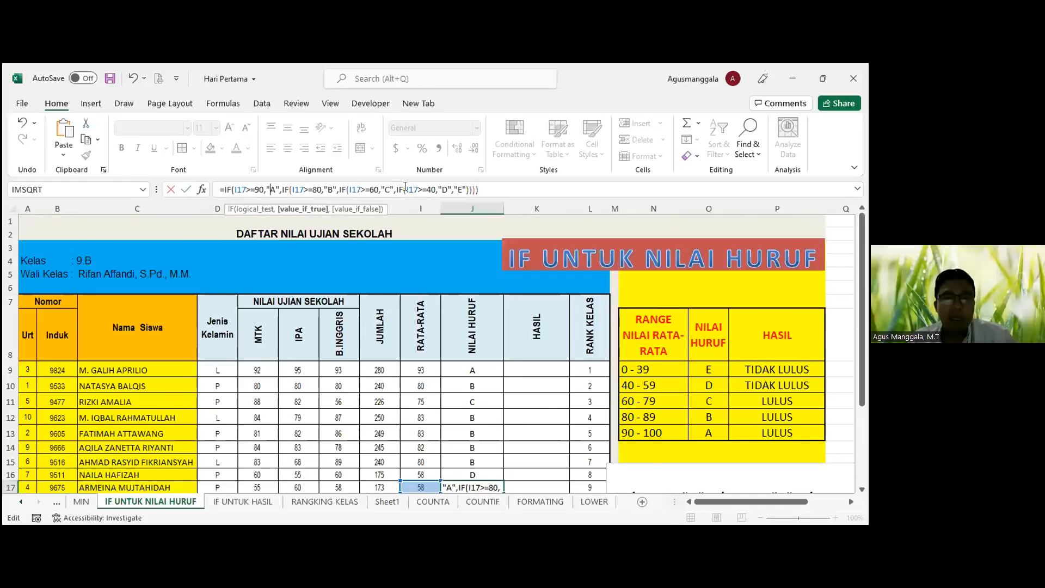
pyautogui.click(407, 188)
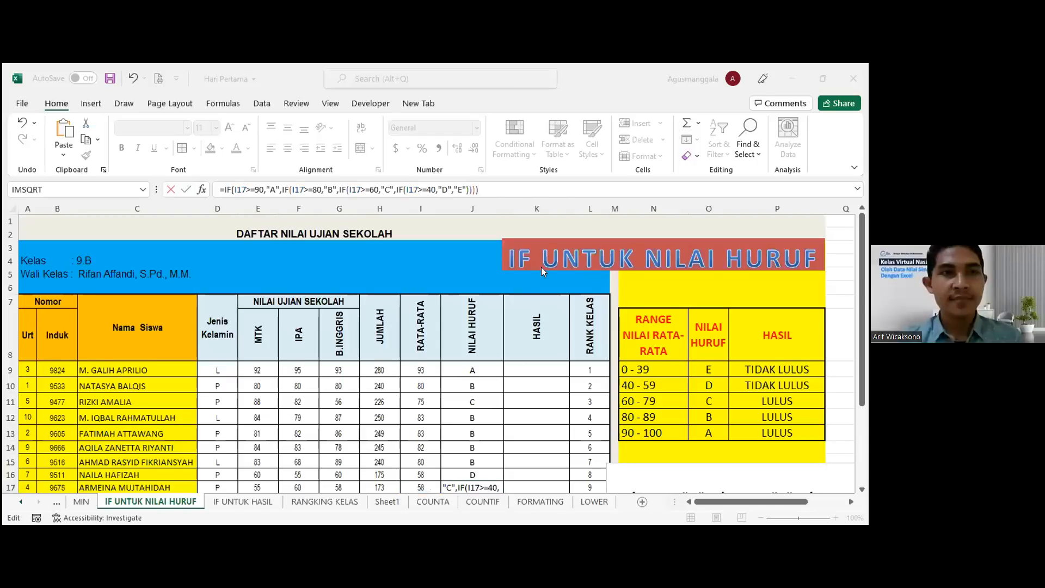
pyautogui.scroll(-2, 462, 363)
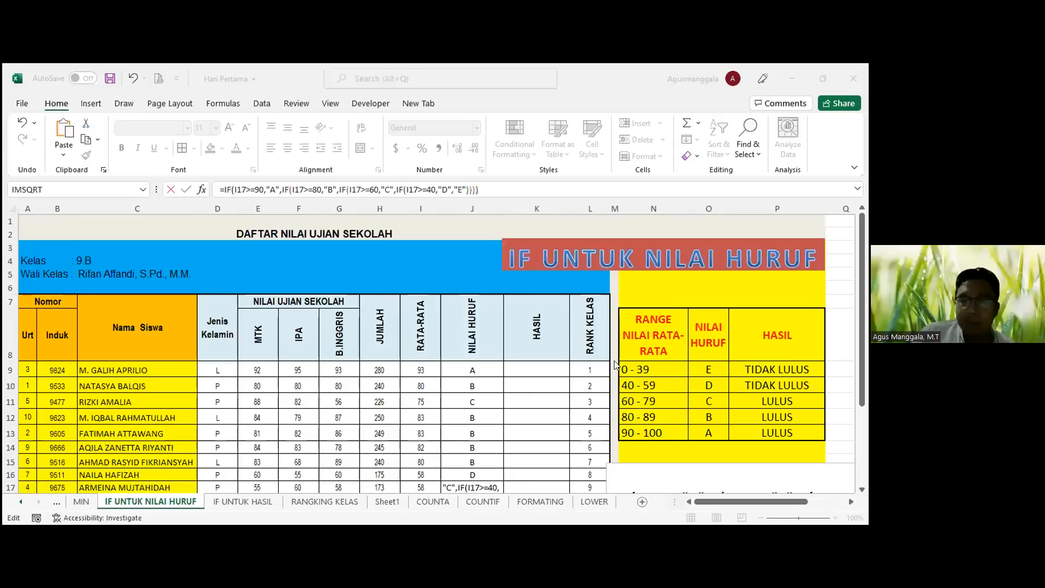
pyautogui.click(445, 395)
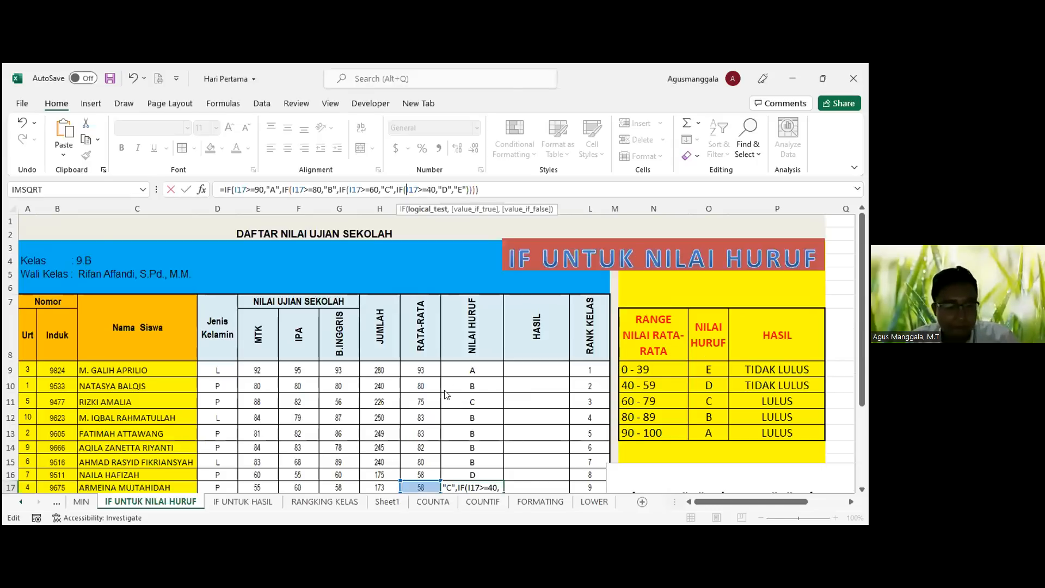
pyautogui.hotkey('ctrl', 'Return')
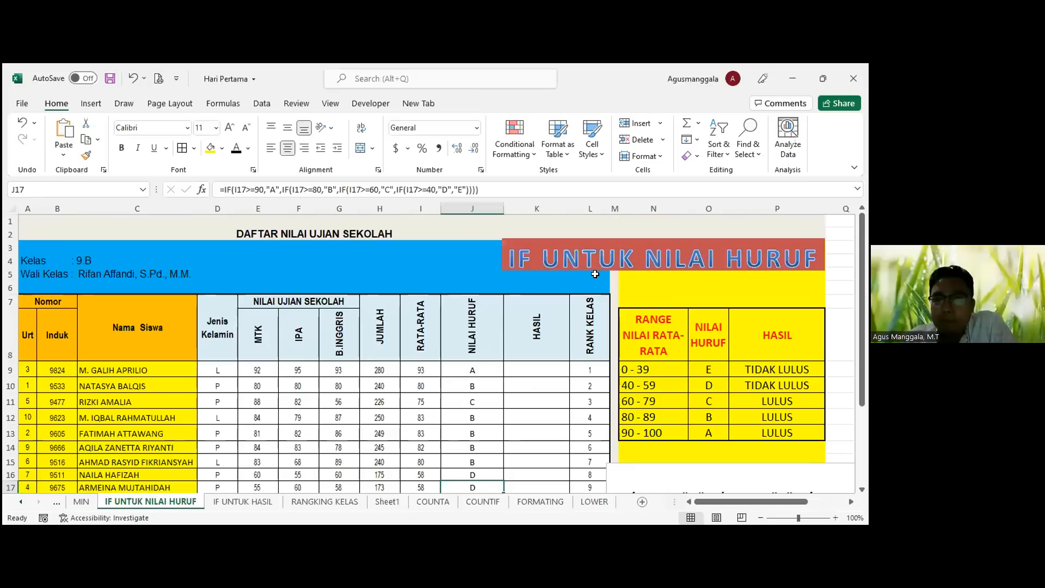
# Step: Review the averages and letter grades in the table, and check what cell L9 in RANK KELAS contains
pyautogui.scroll(-3, 503, 302)
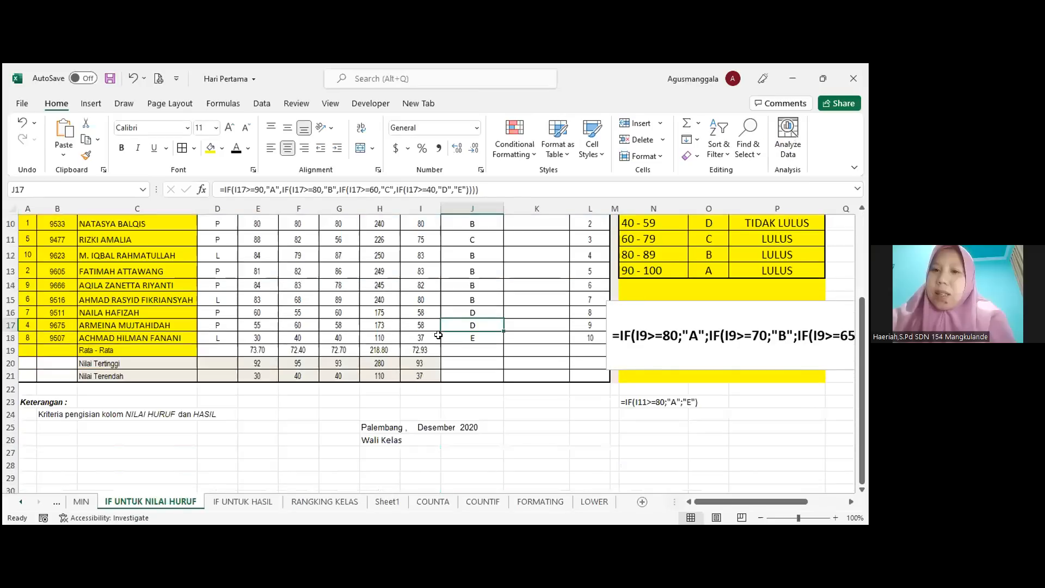
pyautogui.scroll(2, 419, 381)
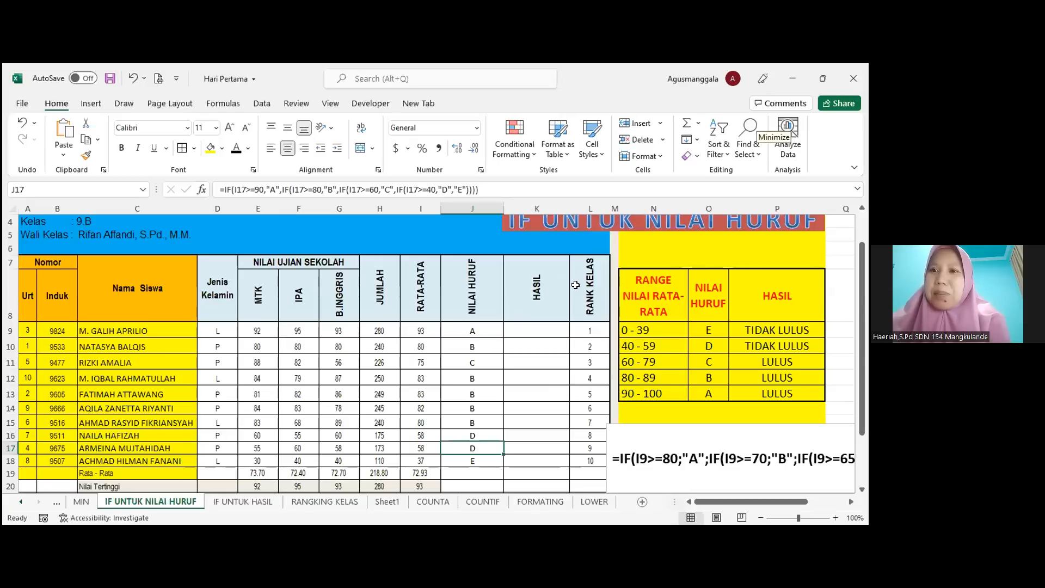
pyautogui.scroll(1, 575, 286)
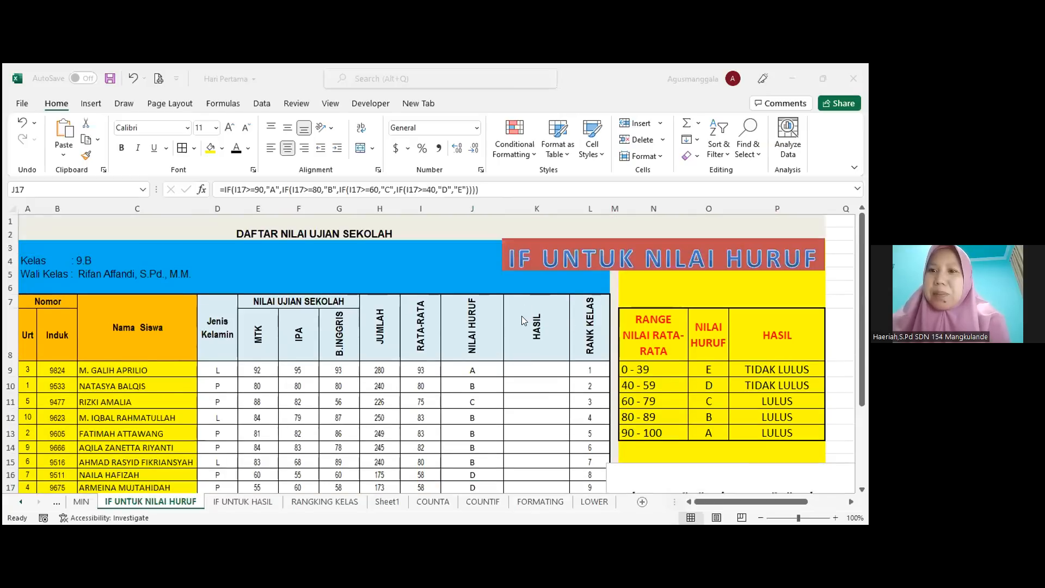
pyautogui.click(585, 370)
pyautogui.scroll(-1, 337, 506)
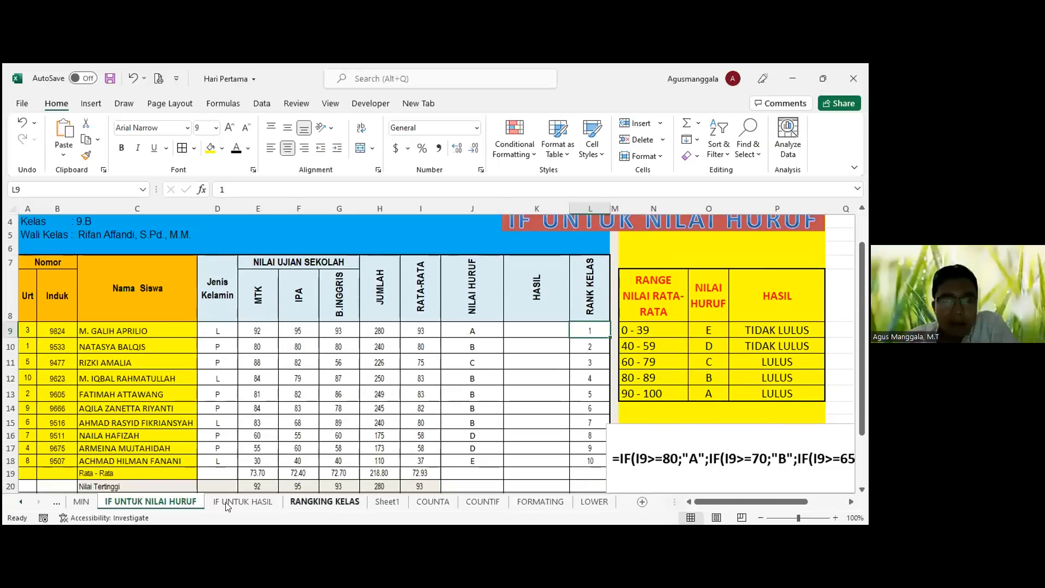
# Step: Return to the RANGKING KELAS sheet and inspect the RANK formulas in L9 and L10 with their referenced ranges
pyautogui.click(20, 502)
pyautogui.click(20, 502)
pyautogui.click(21, 502)
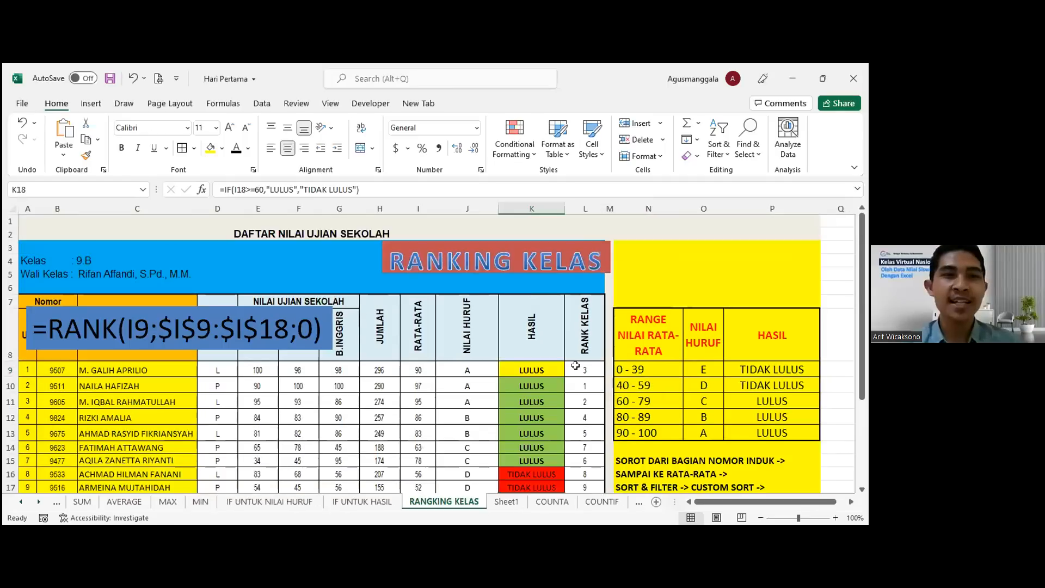
pyautogui.click(576, 368)
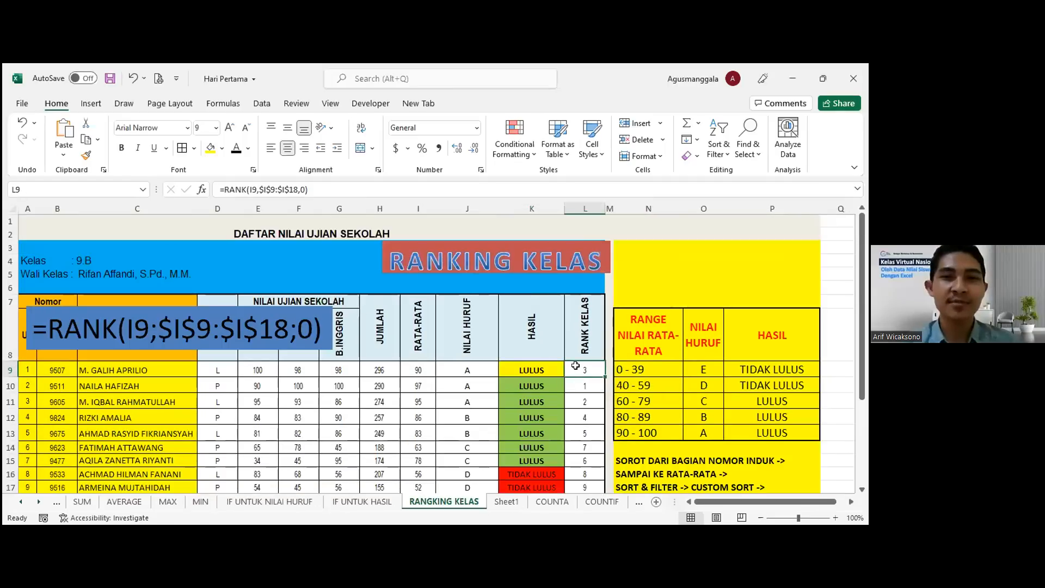
pyautogui.click(394, 190)
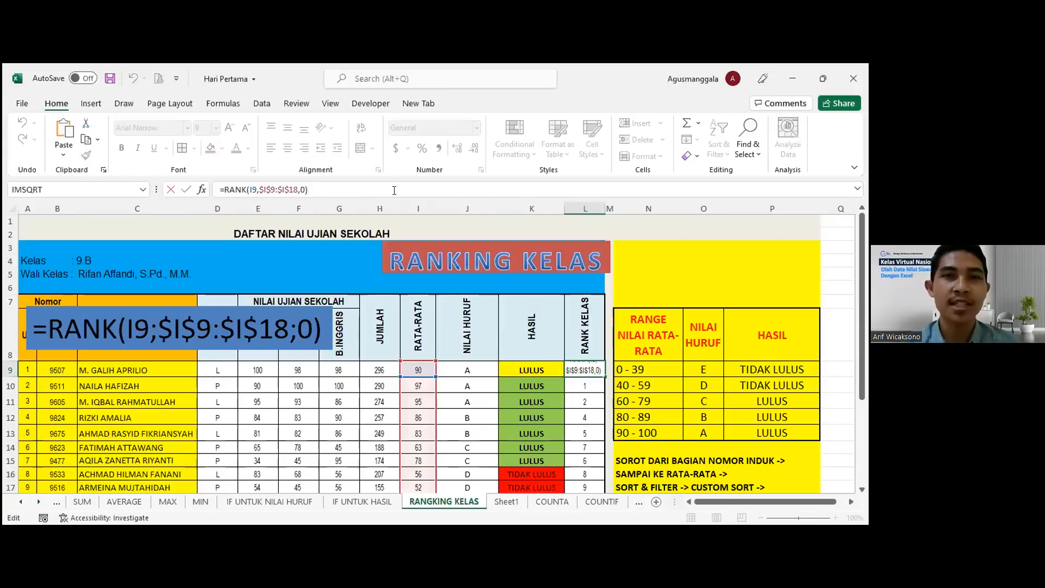
pyautogui.press('Return')
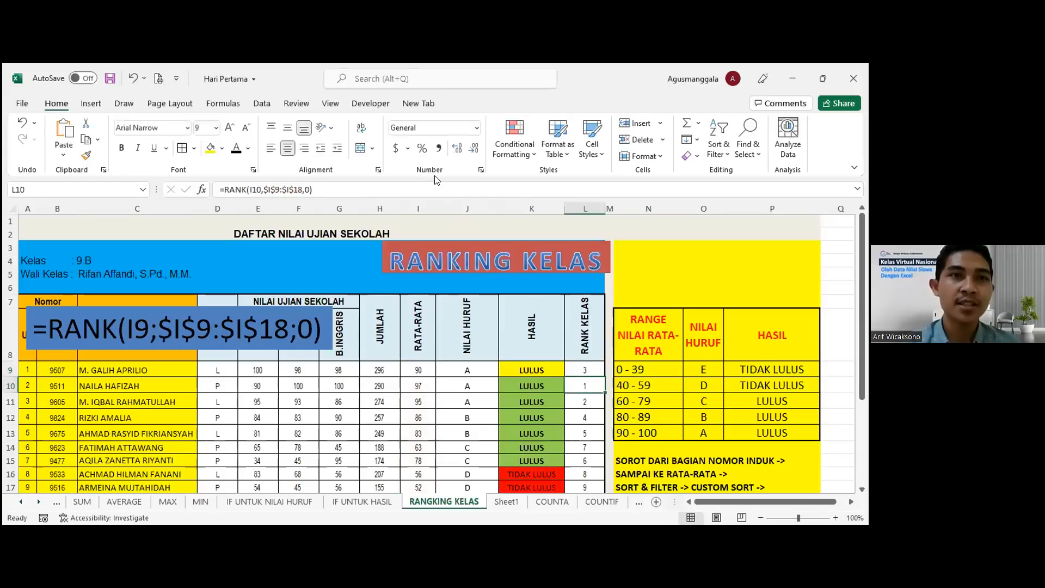
pyautogui.click(429, 192)
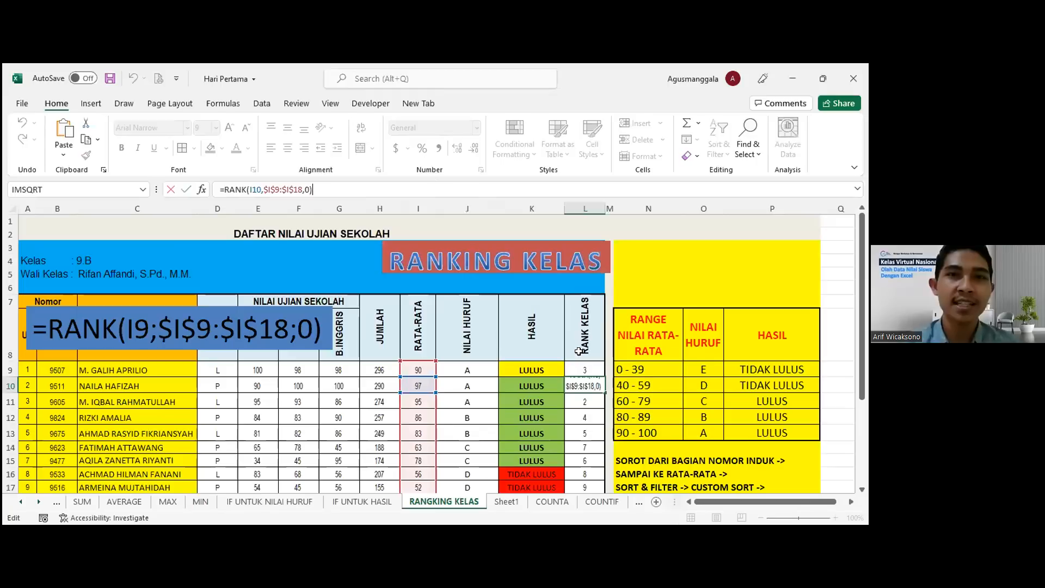
pyautogui.press('Return')
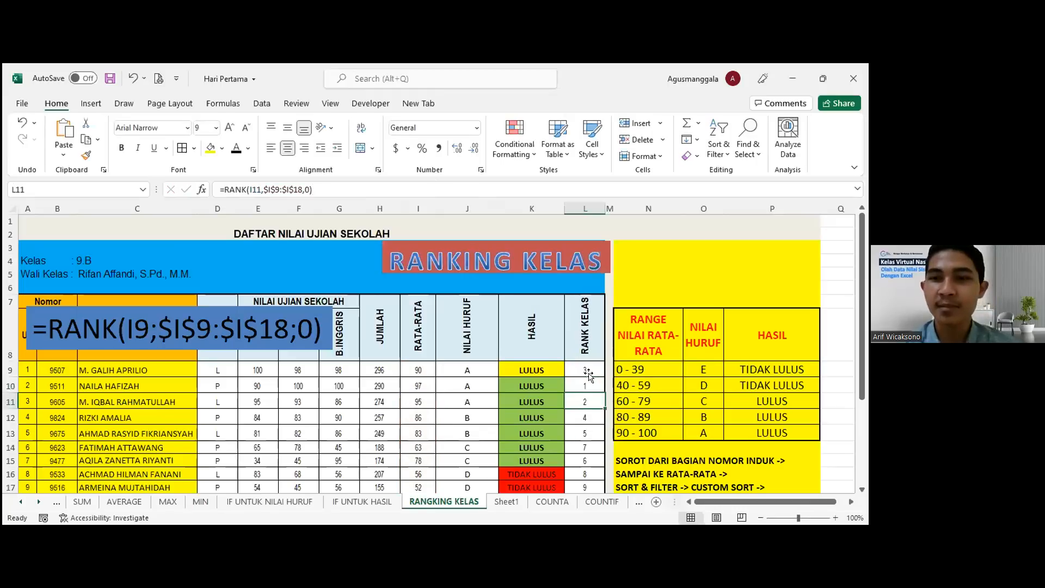
# Step: Save the workbook with the RANGKING KELAS sheet open
pyautogui.scroll(-1, 589, 375)
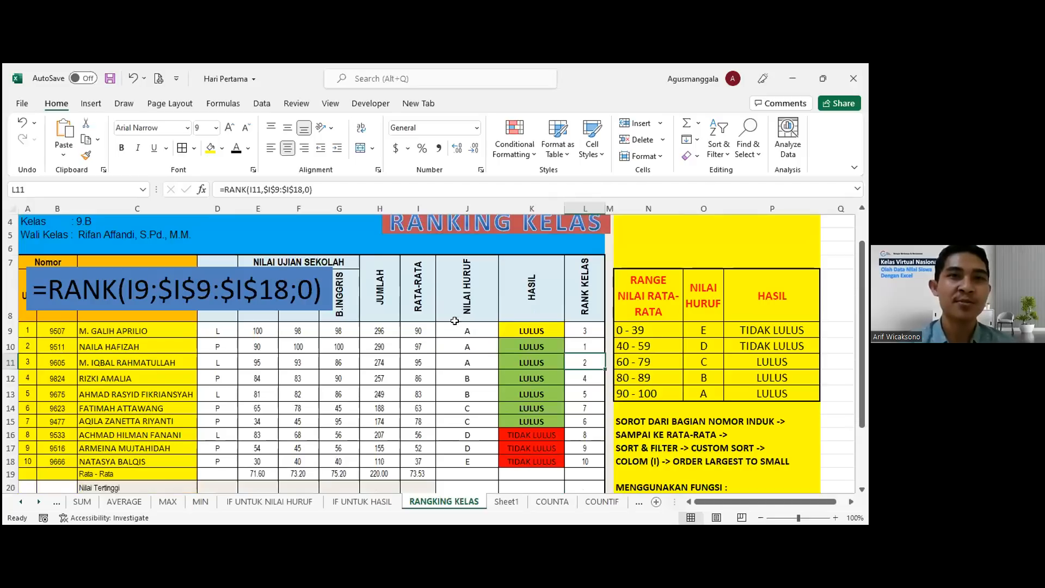
pyautogui.click(110, 78)
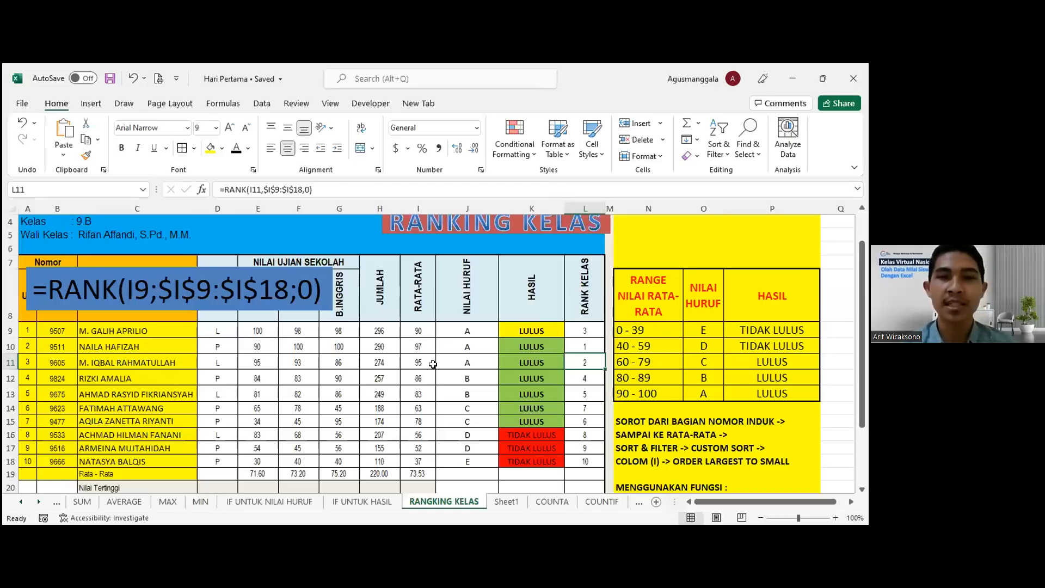
pyautogui.hotkey('alt', 'Tab')
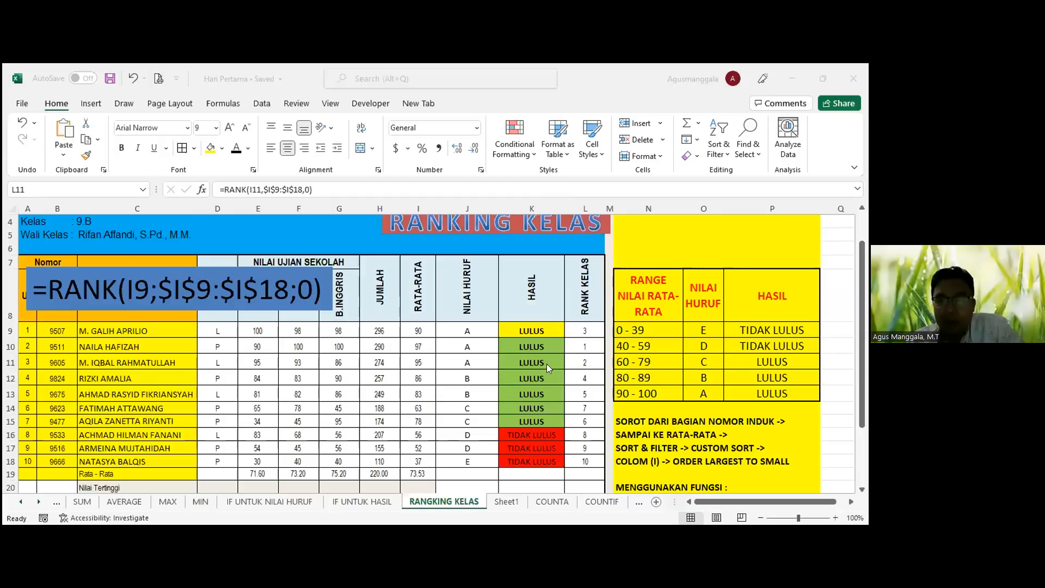
pyautogui.click(503, 393)
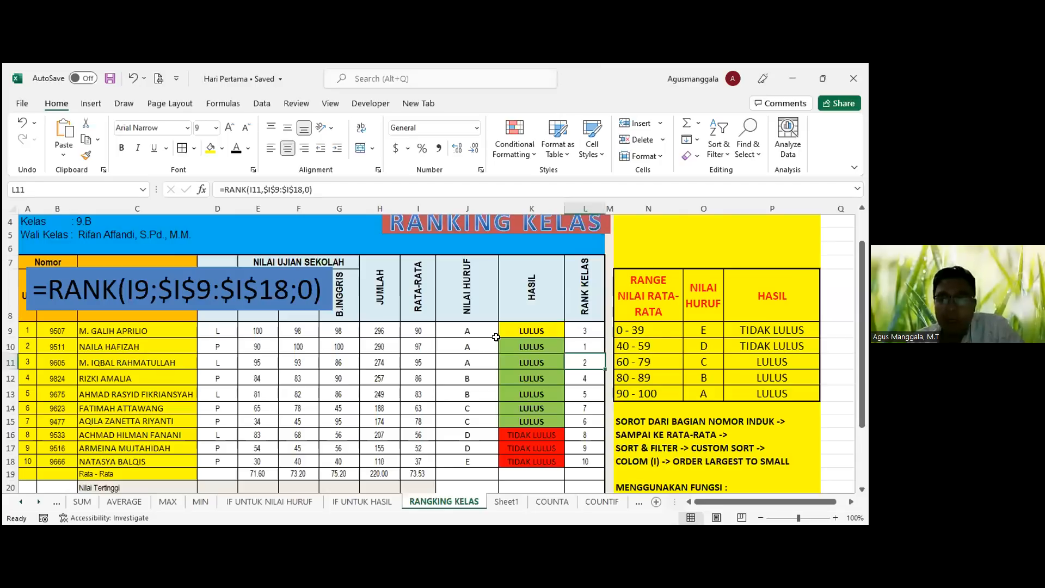
pyautogui.hotkey('alt', 'Tab')
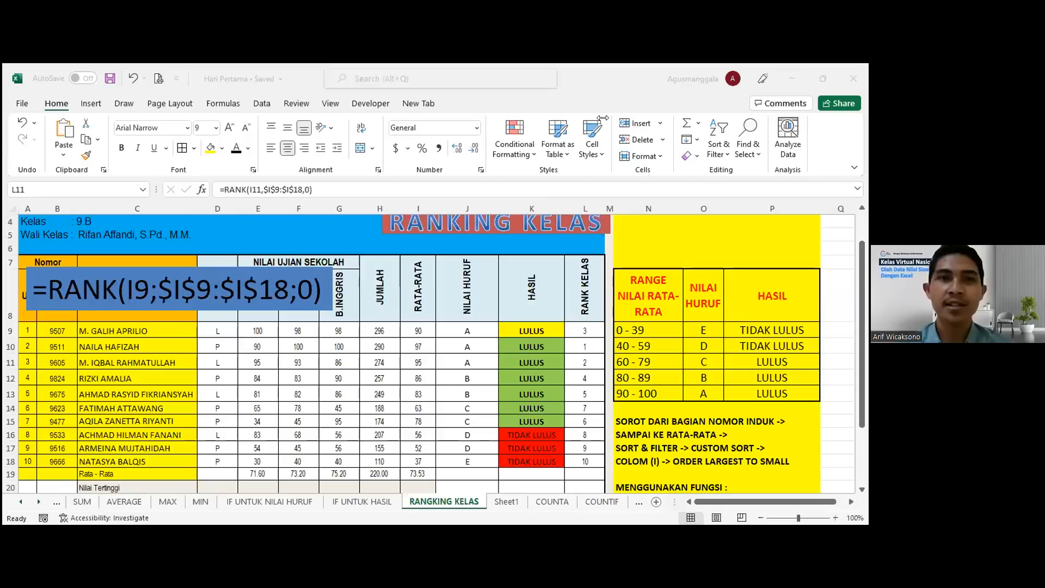
pyautogui.click(416, 363)
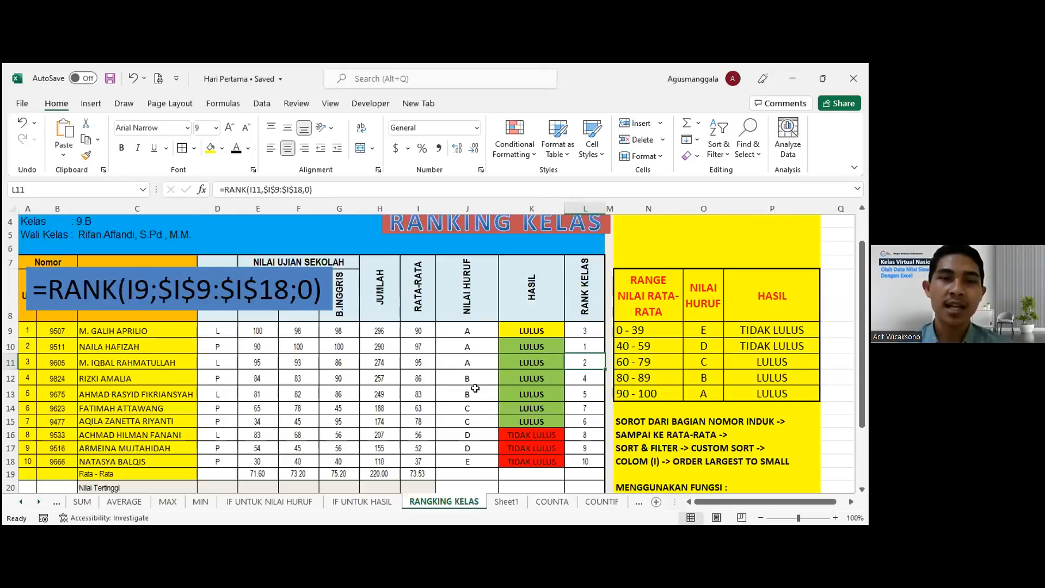
pyautogui.hotkey('alt', 'Tab')
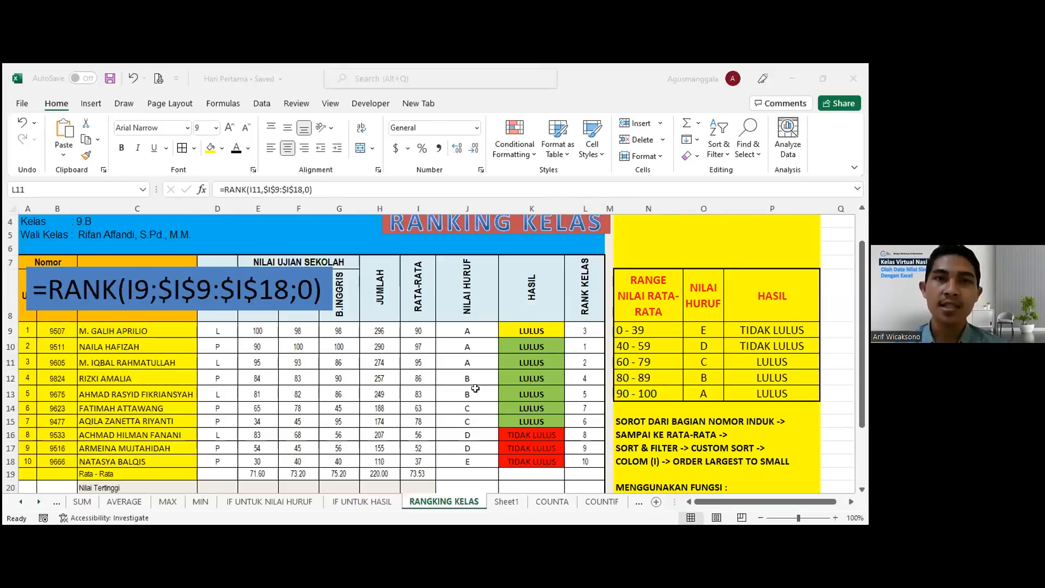